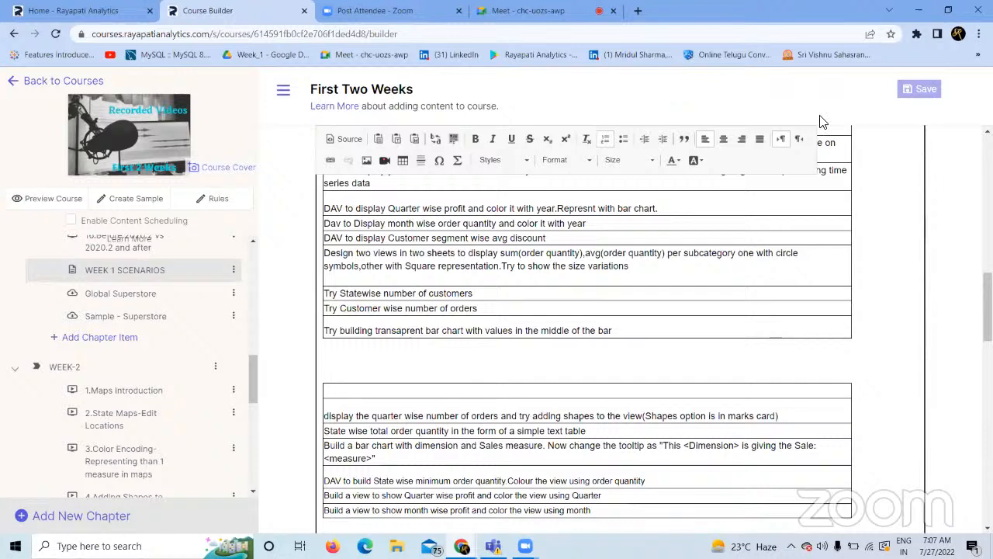
# Leave the course editor, place the cursor below the scenario table, and open Windows search.
pyautogui.click(821, 118)
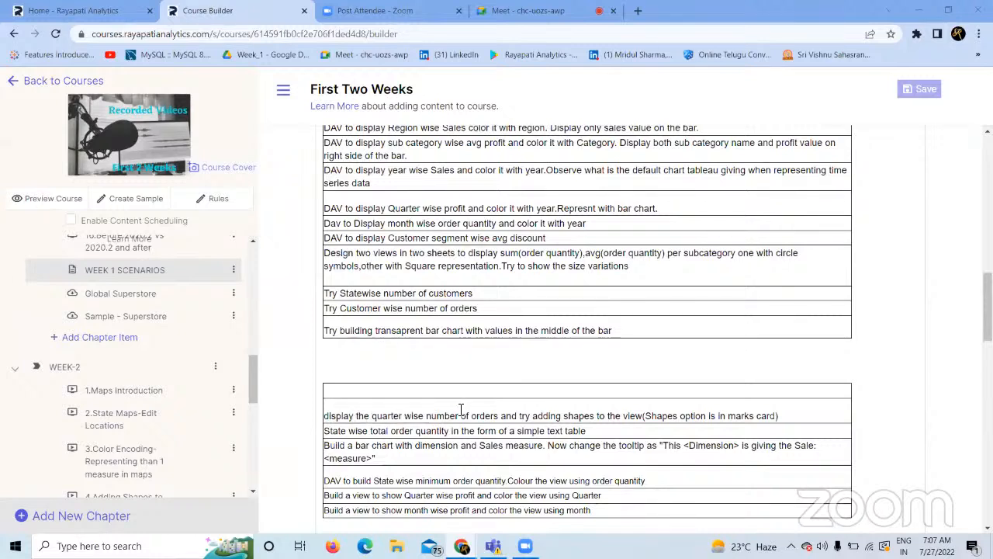
pyautogui.click(378, 353)
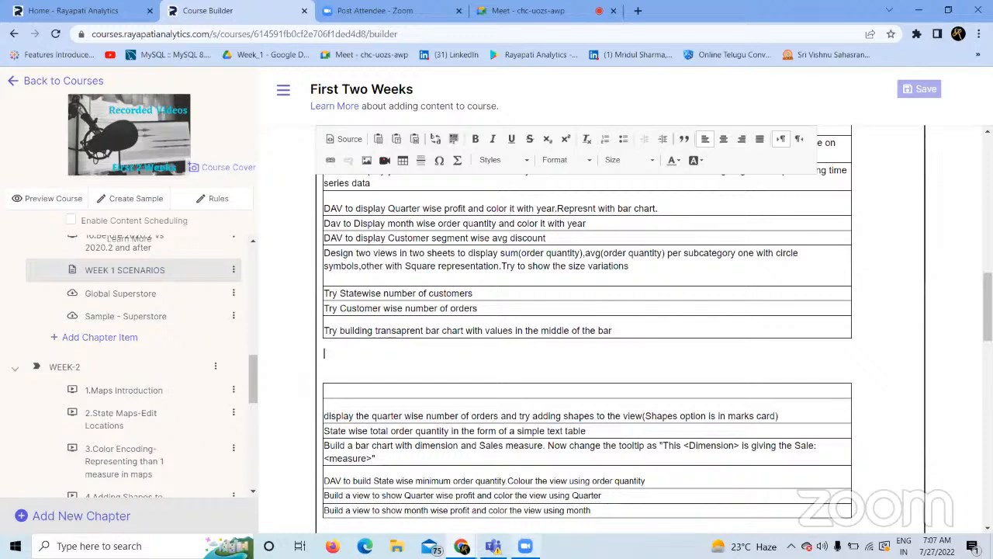
pyautogui.moveTo(526, 546)
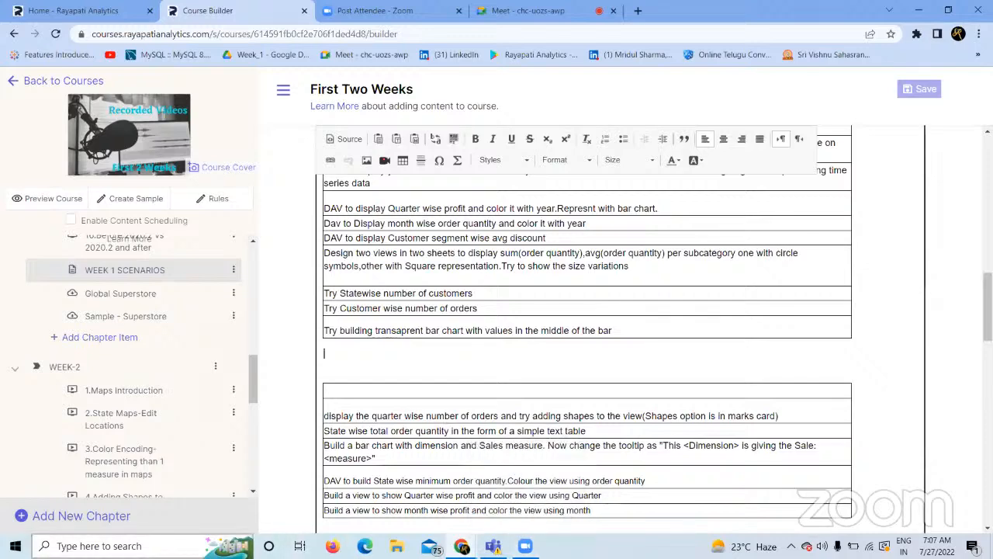
pyautogui.click(147, 546)
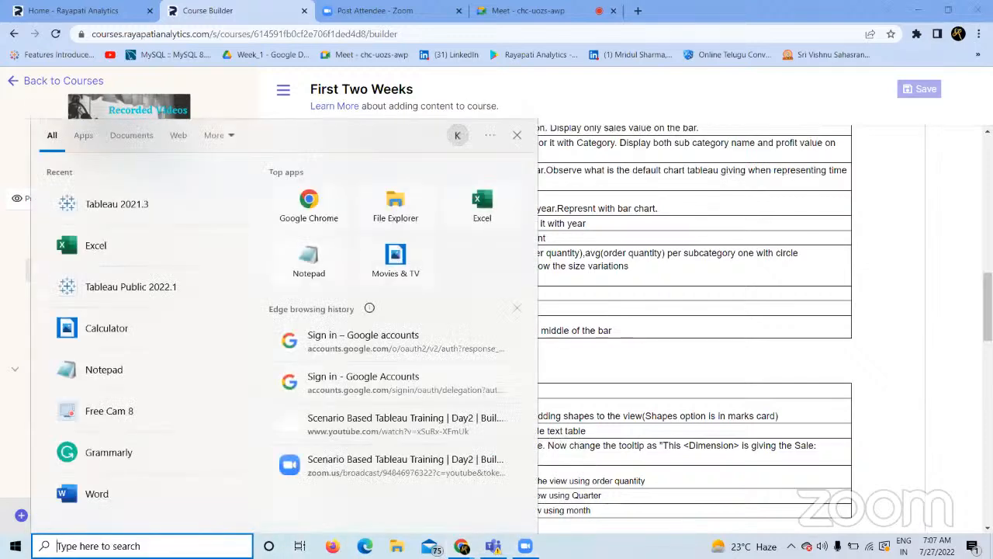
# Launch Tableau 2021.3, dismiss the File Recovery prompt, and minimize to the desktop.
pyautogui.click(148, 207)
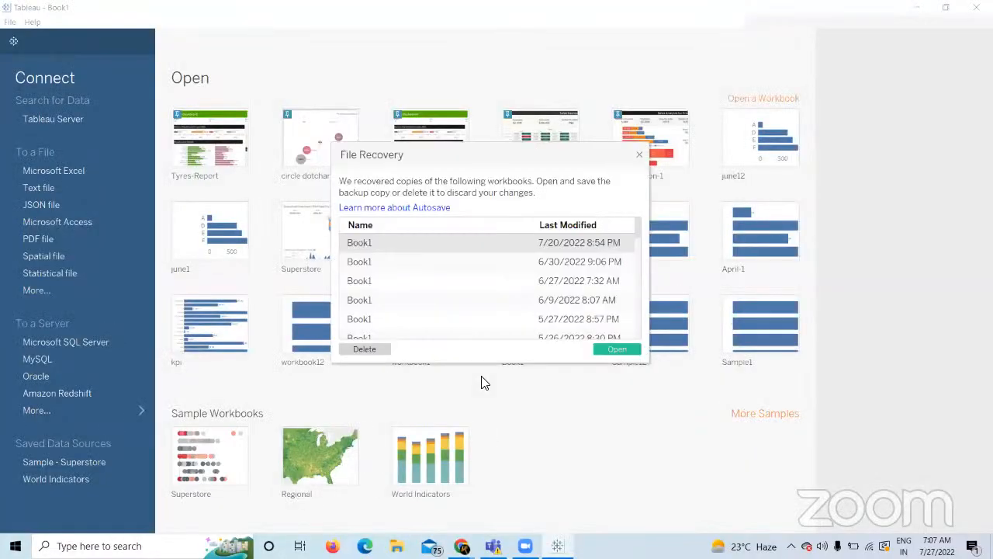
pyautogui.click(638, 157)
pyautogui.press('super+d')
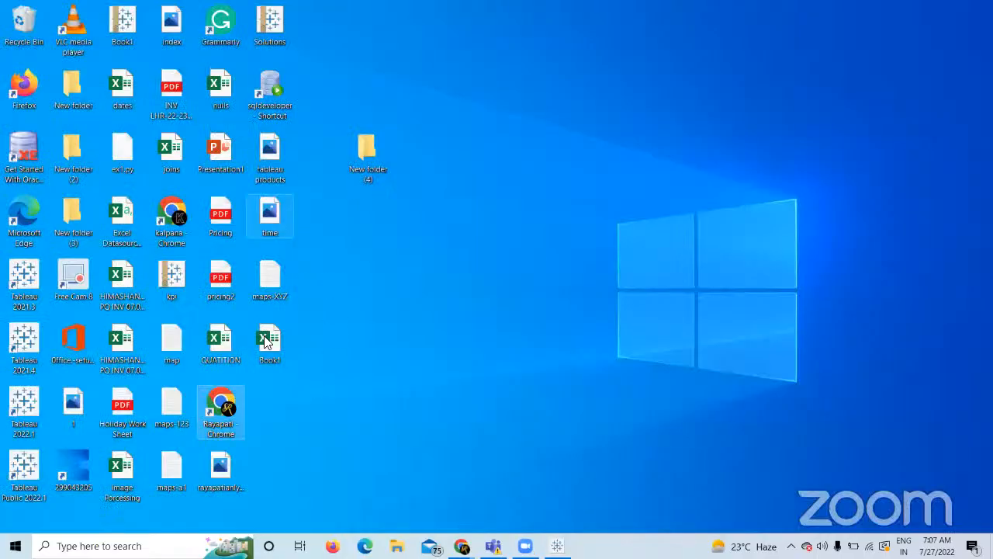
# Open and close New folder (4), move its icon lower, then restore Tableau to connect to Excel.
pyautogui.doubleClick(362, 154)
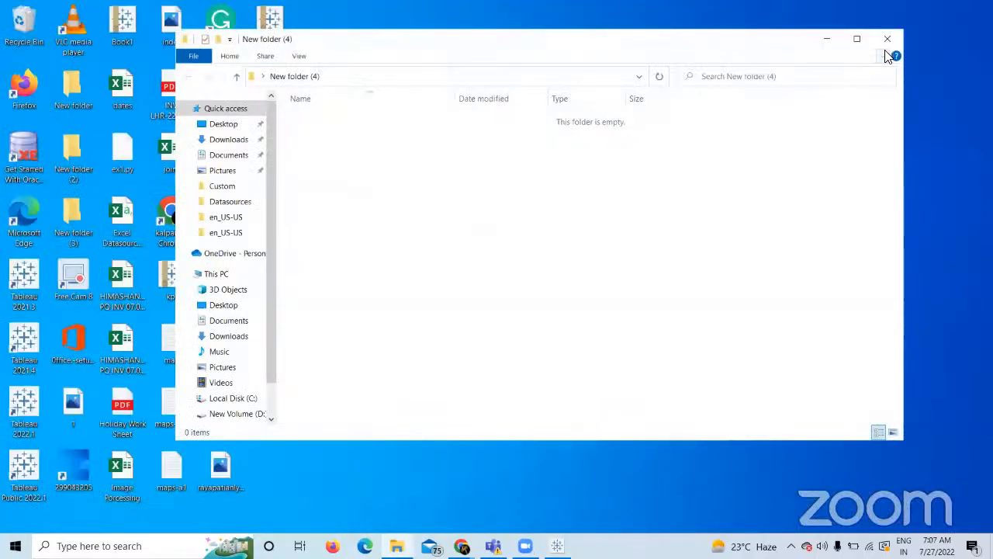
pyautogui.click(888, 39)
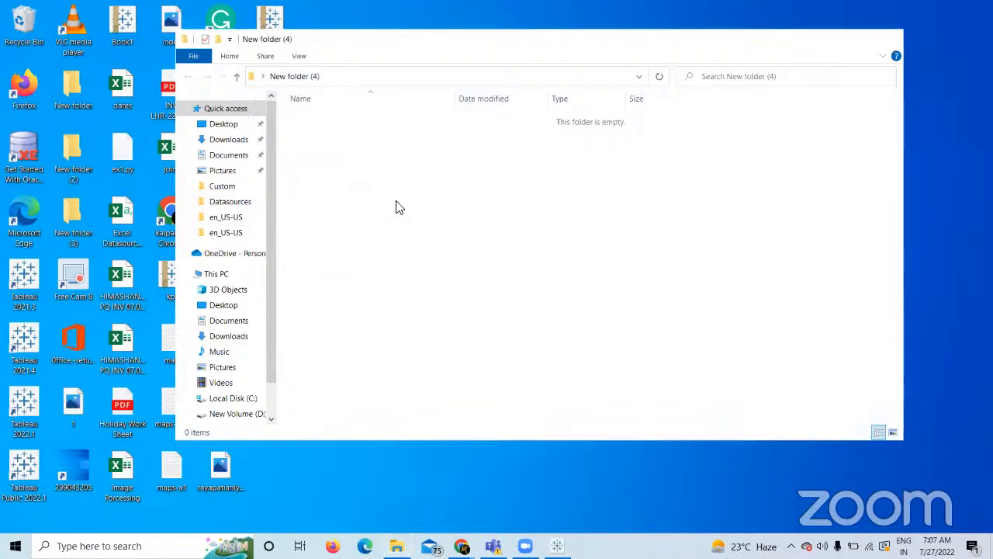
pyautogui.moveTo(349, 189); pyautogui.dragTo(349, 192)
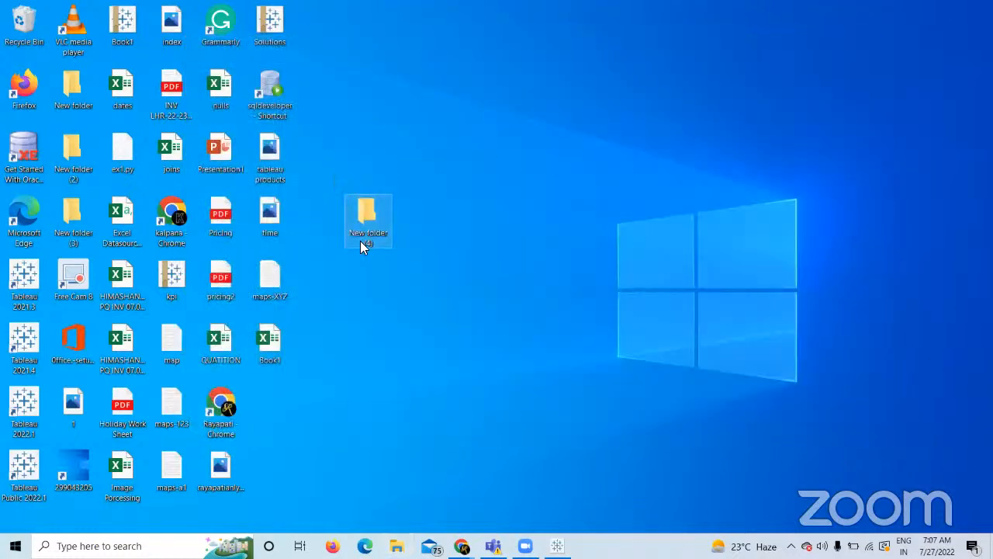
pyautogui.moveTo(360, 238); pyautogui.dragTo(357, 259)
pyautogui.click(557, 545)
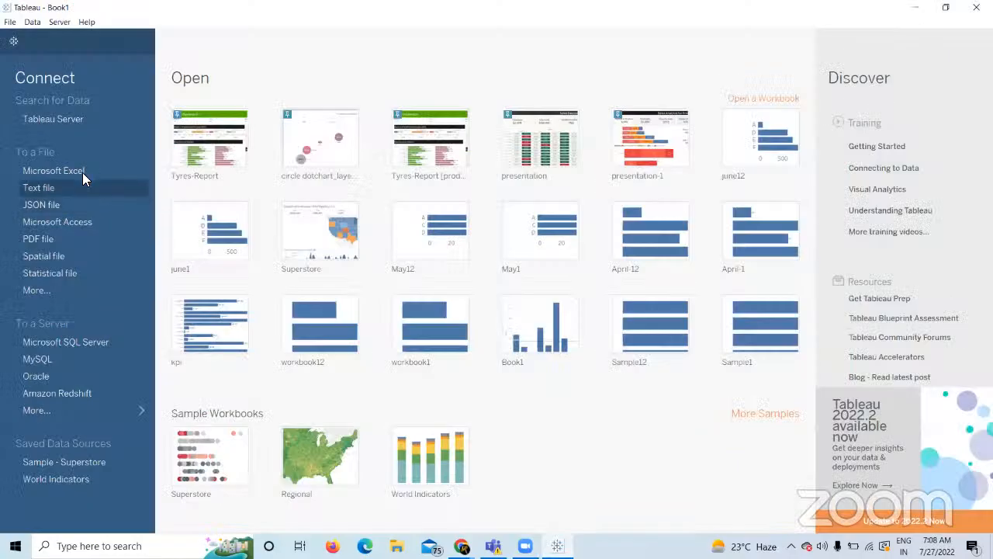
pyautogui.click(82, 173)
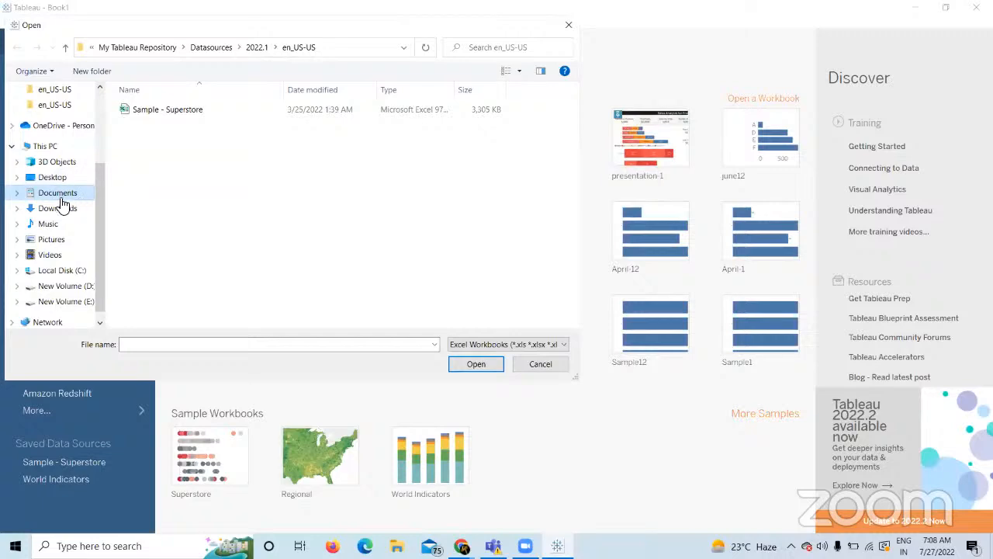
# Connect to the Desktop Book1 Excel file and go to Sheet 1.
pyautogui.click(56, 179)
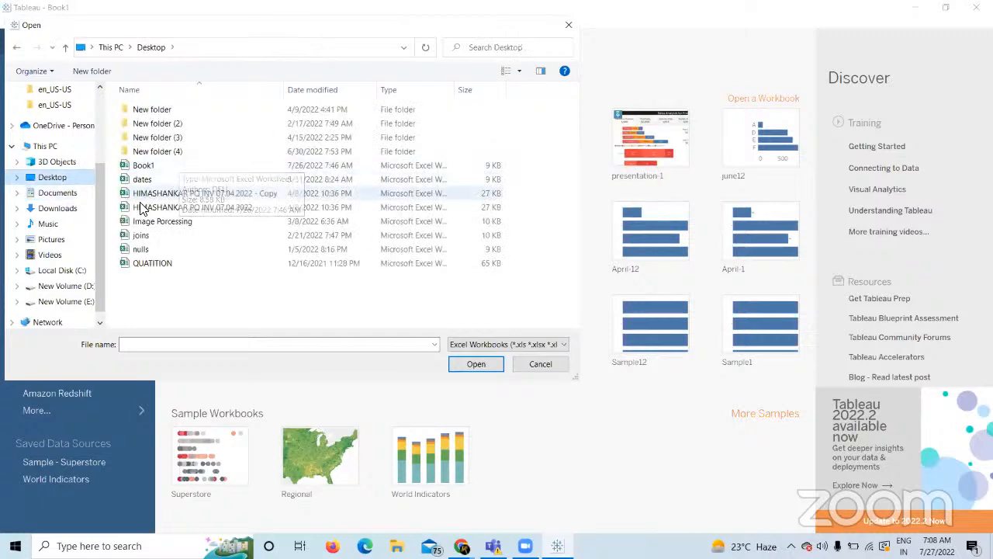
pyautogui.doubleClick(155, 166)
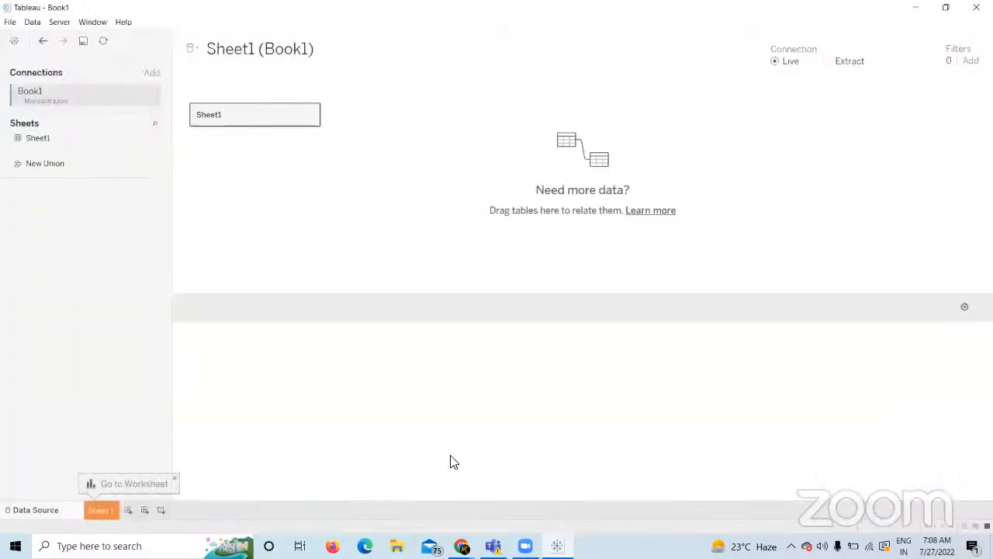
pyautogui.click(107, 511)
# Put Field on Rows and SUM(Value) on Columns, fitting the chart to Entire View.
pyautogui.moveTo(62, 131); pyautogui.dragTo(398, 81)
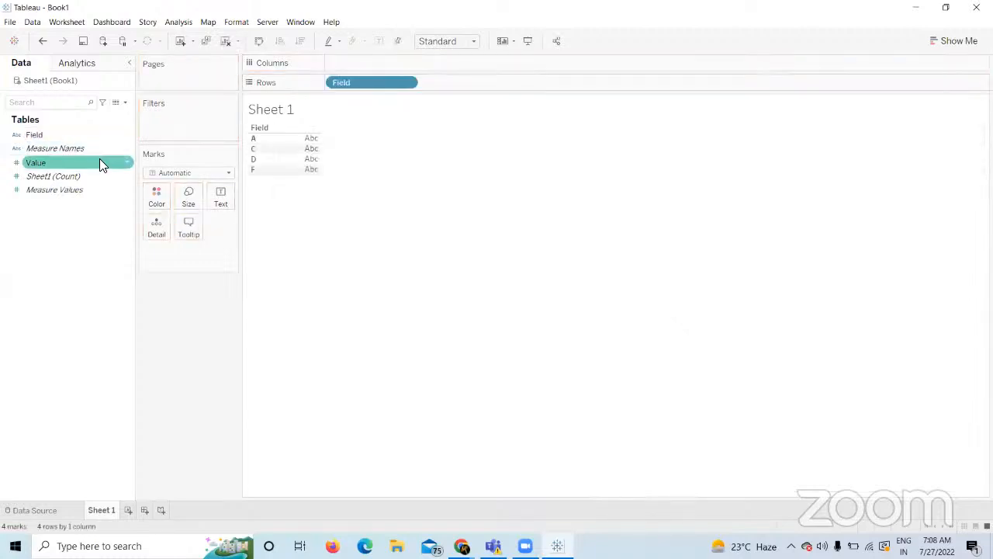
pyautogui.moveTo(99, 162); pyautogui.dragTo(371, 62)
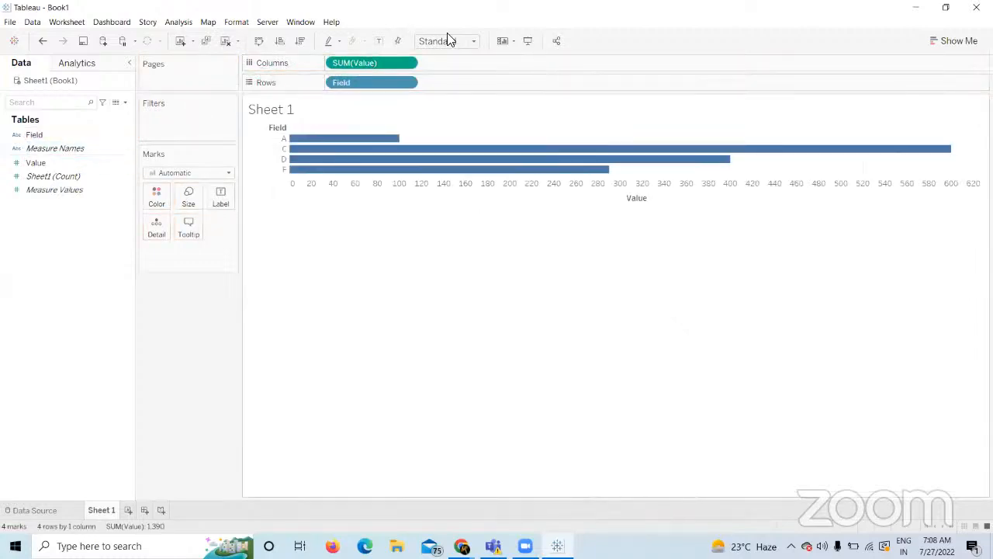
pyautogui.click(465, 40)
pyautogui.click(439, 92)
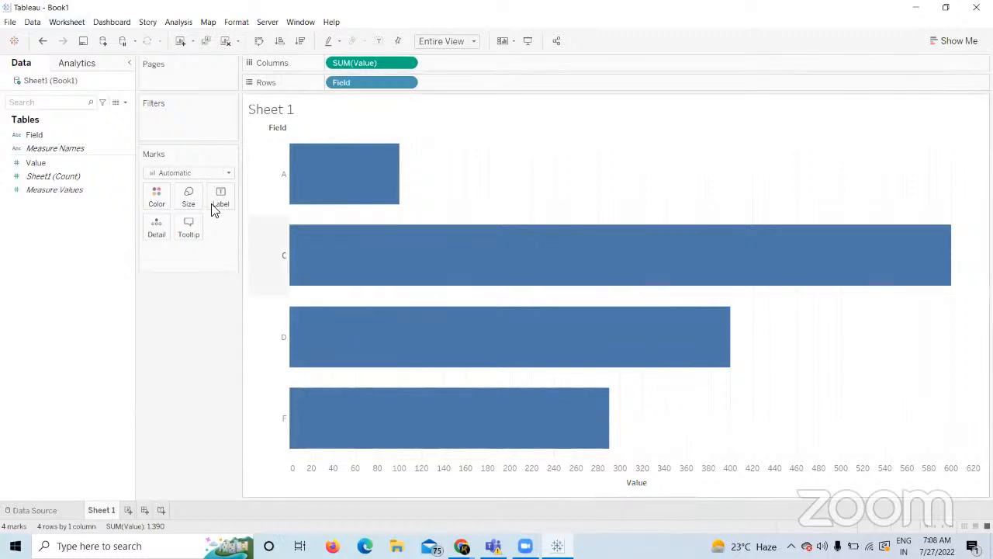
pyautogui.moveTo(306, 260)
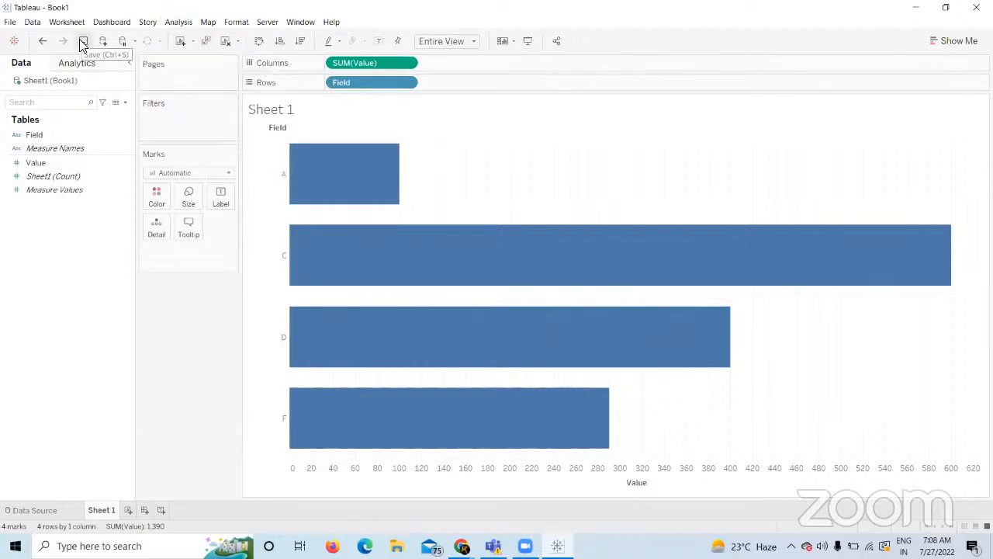
# Save As july1, a Tableau Workbook (*.twb), in My Tableau Repository\Workbooks.
pyautogui.click(10, 22)
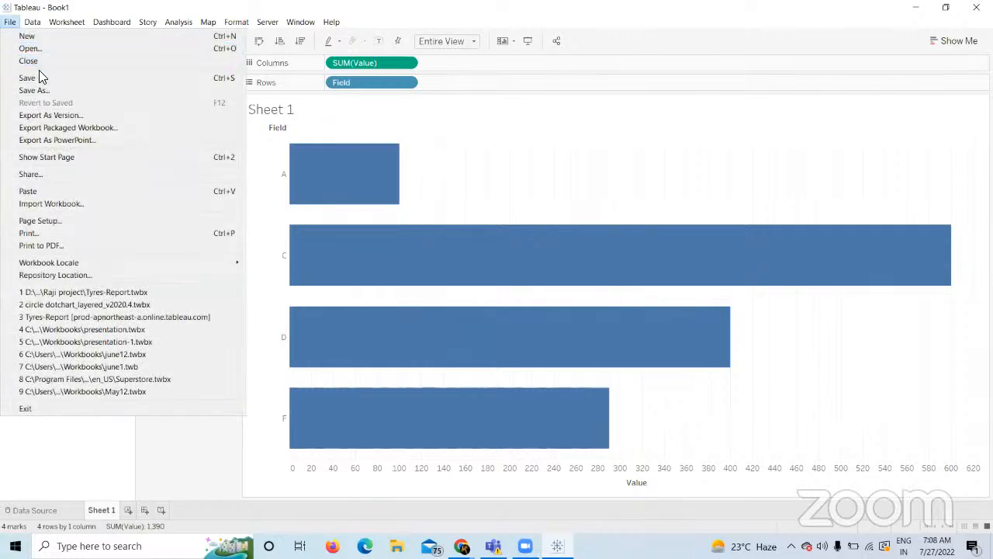
pyautogui.click(175, 445)
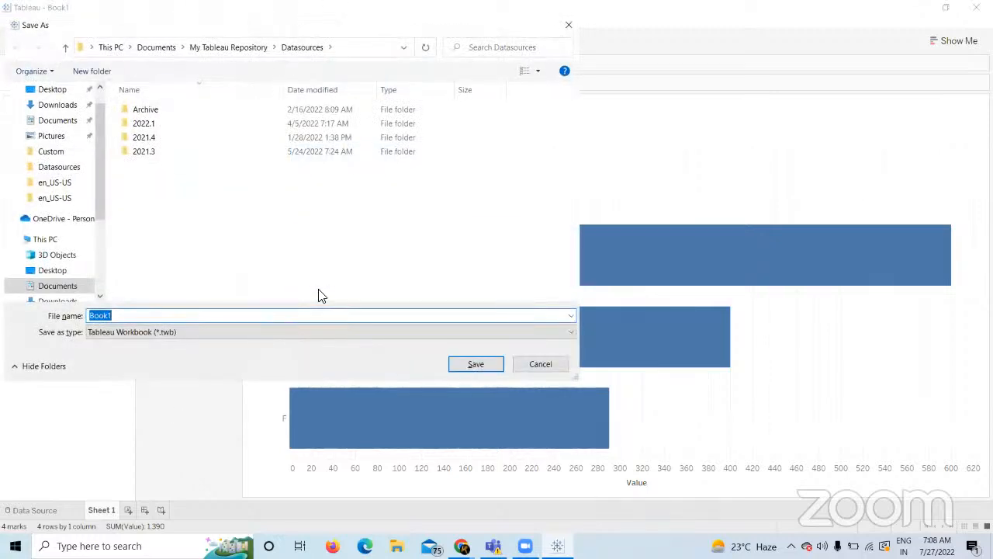
pyautogui.click(222, 48)
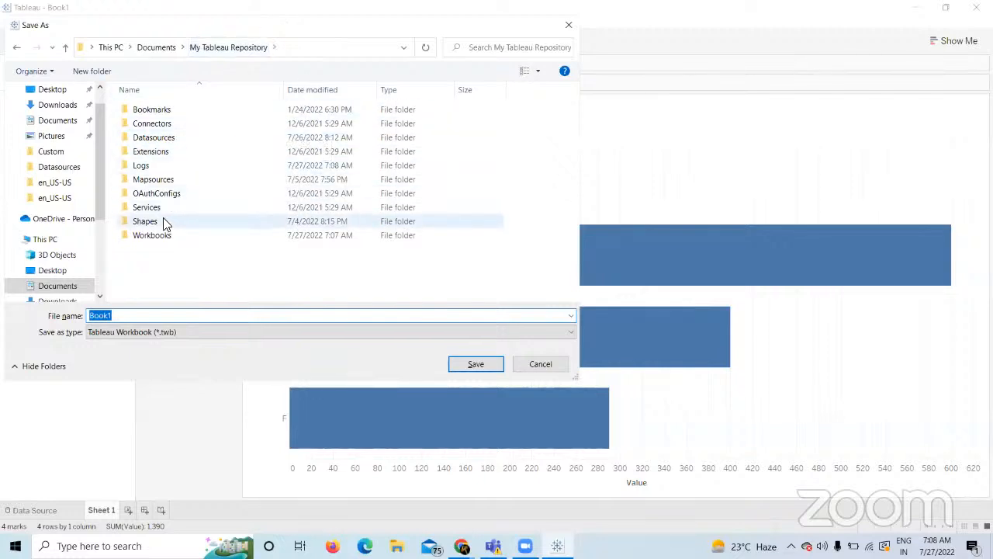
pyautogui.doubleClick(149, 236)
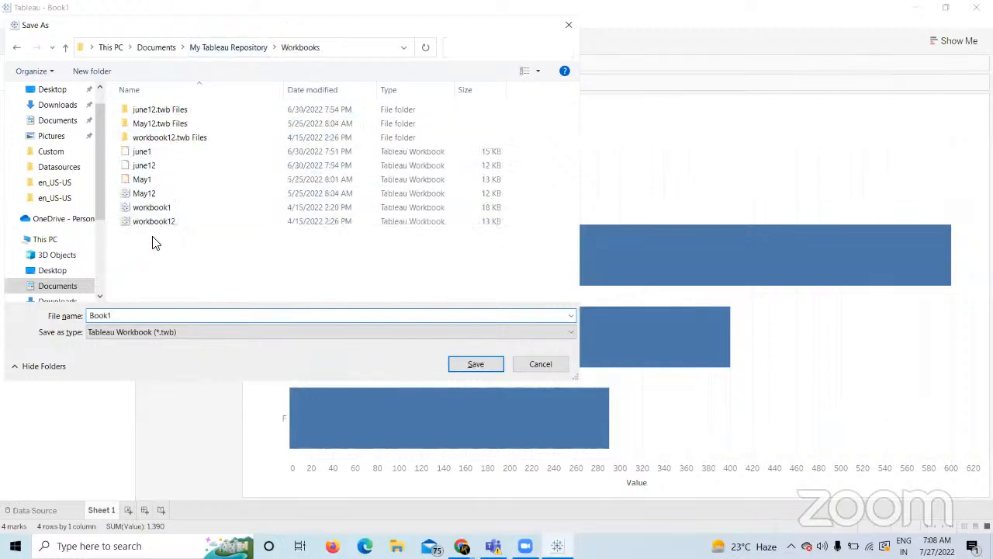
pyautogui.doubleClick(118, 315)
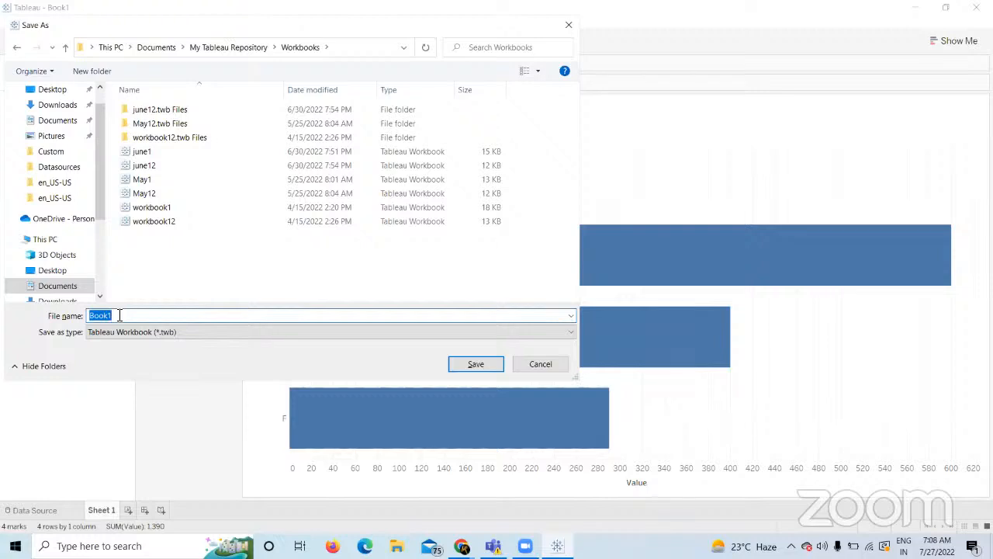
pyautogui.write('july1')
pyautogui.click(215, 331)
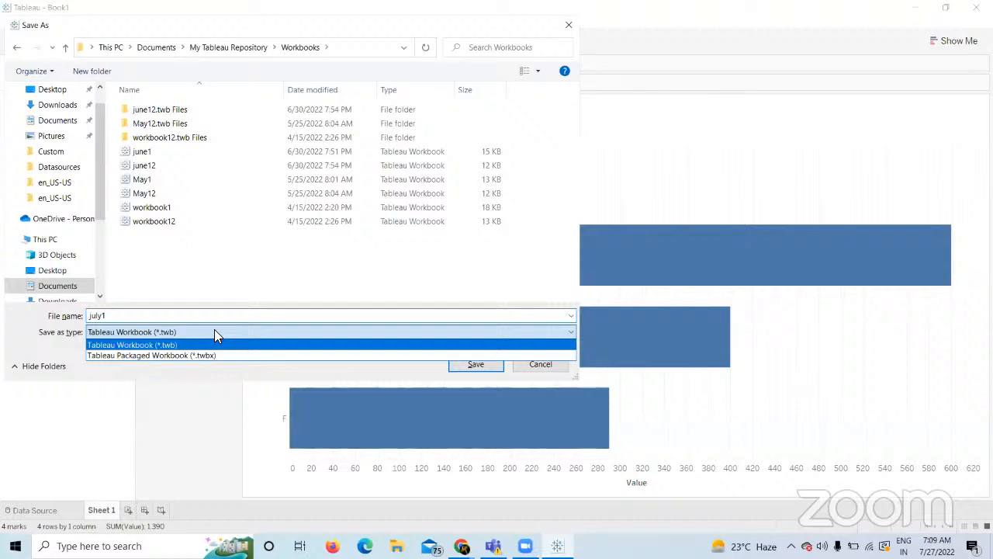
pyautogui.click(177, 345)
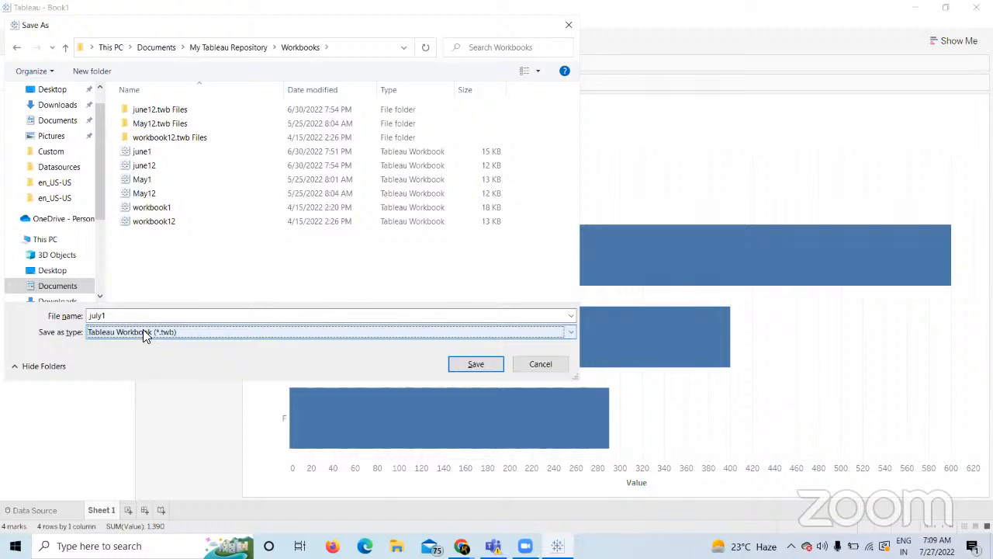
pyautogui.click(478, 366)
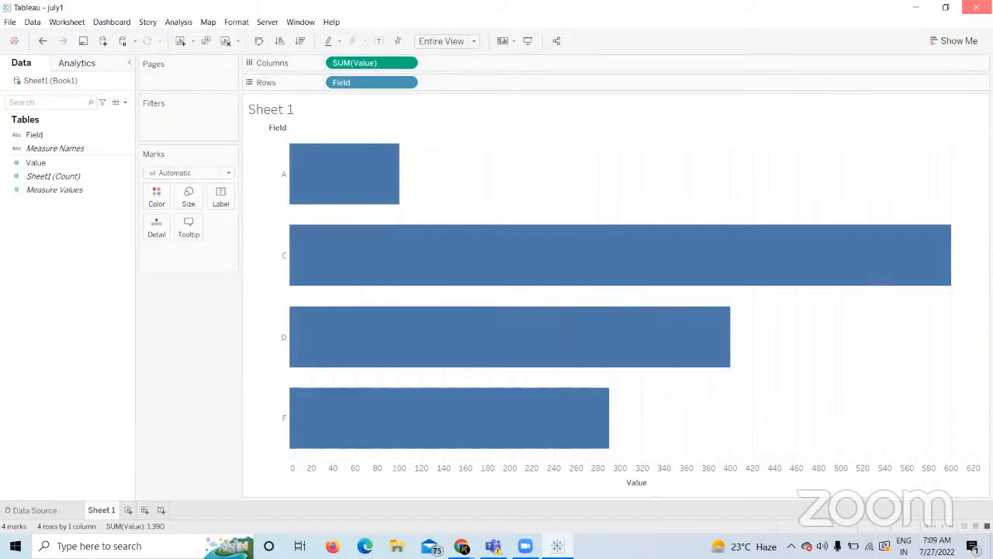
# Close Tableau and reopen july1 from Documents > My Tableau Repository > Workbooks in File Explorer.
pyautogui.click(976, 7)
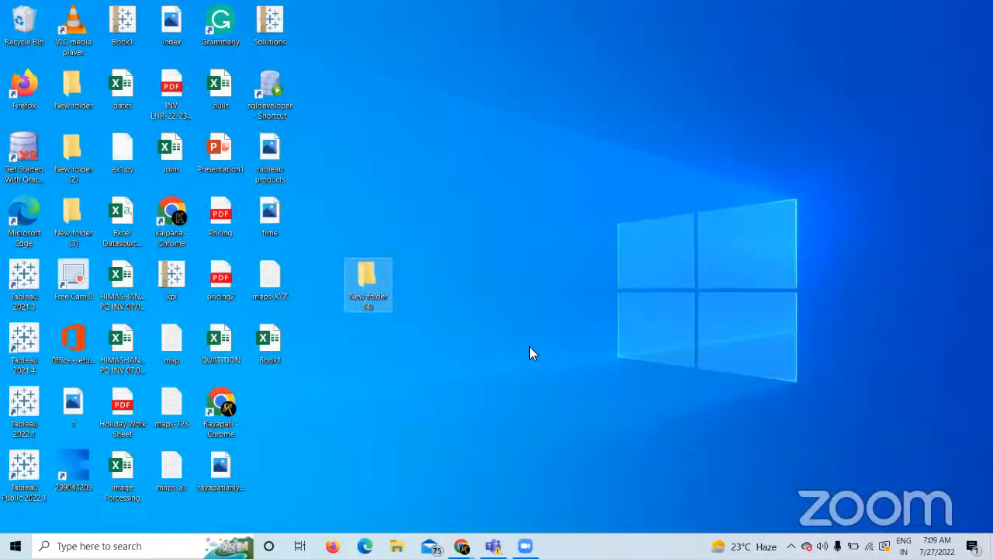
pyautogui.click(397, 546)
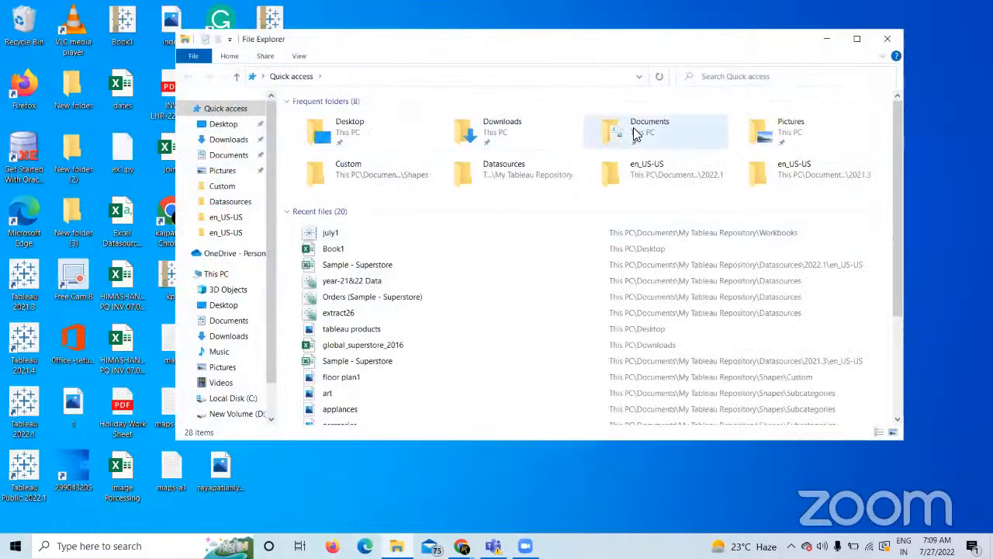
pyautogui.doubleClick(633, 131)
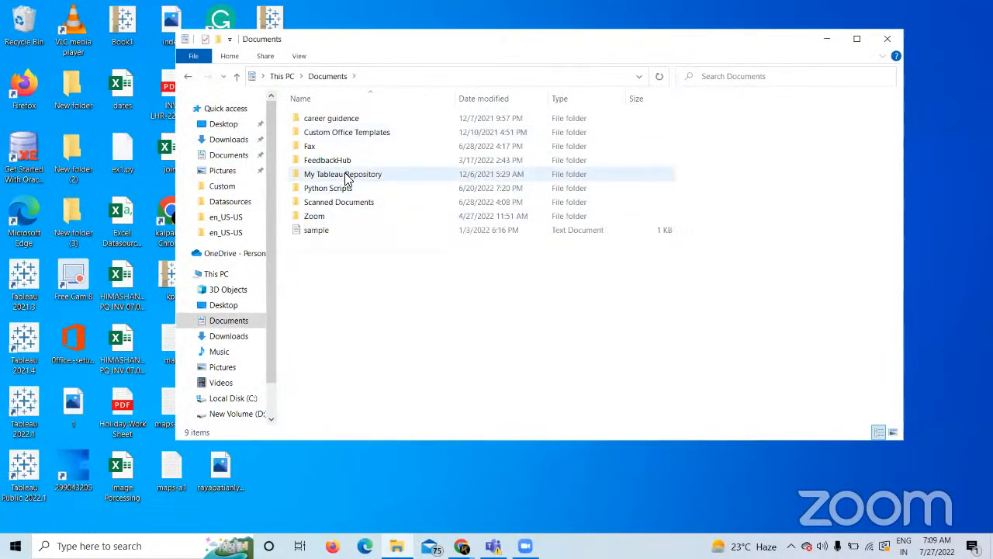
pyautogui.doubleClick(347, 178)
pyautogui.doubleClick(328, 243)
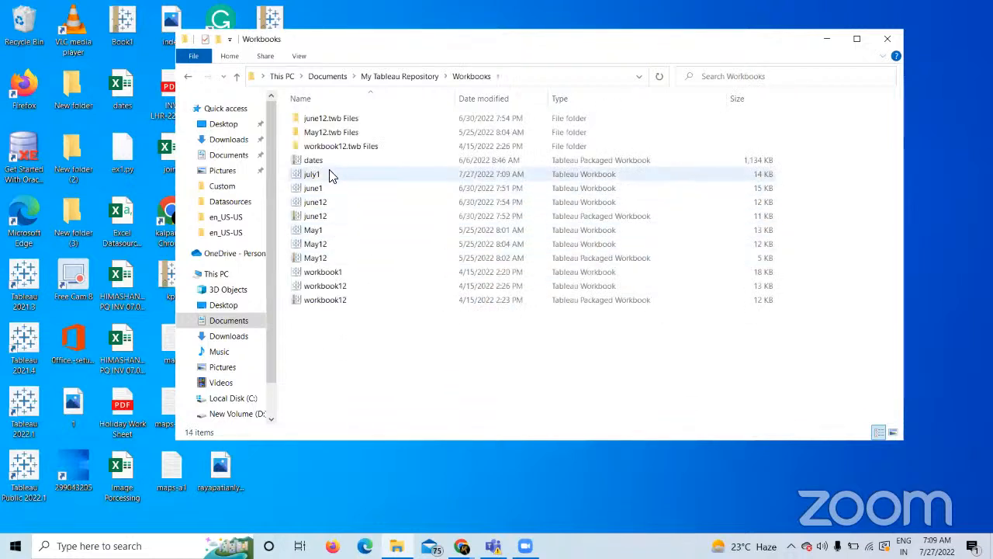
pyautogui.click(329, 176)
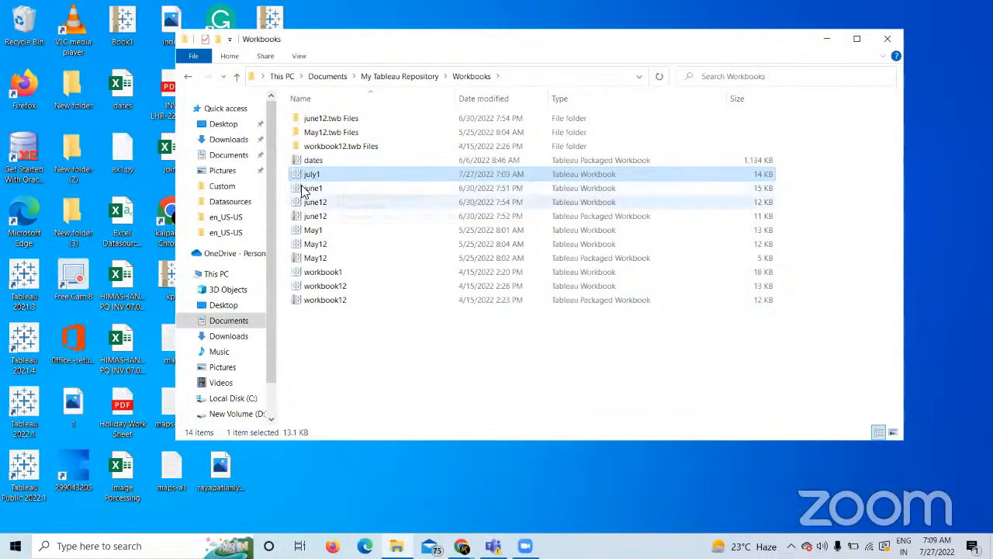
pyautogui.doubleClick(314, 175)
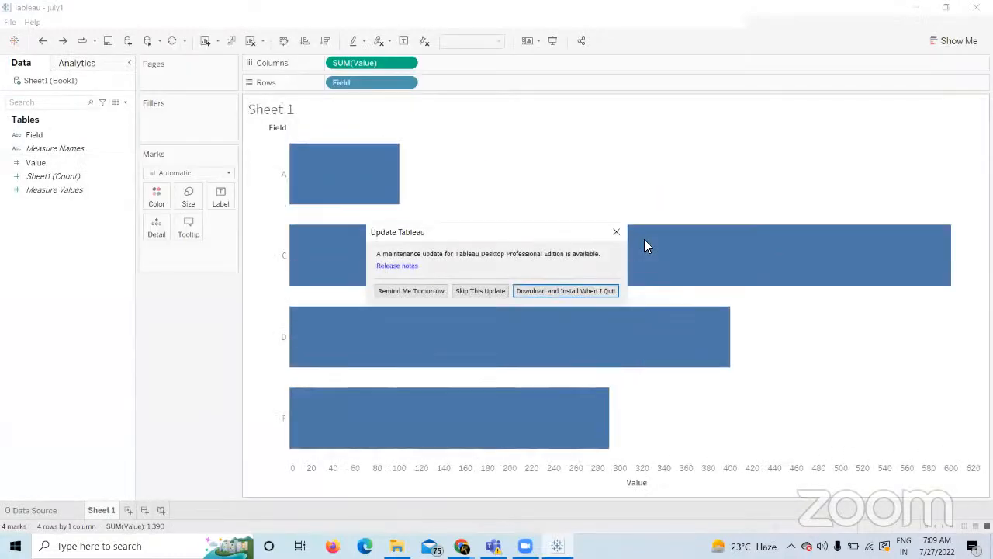
# Dismiss the update notice, check bar C's value, and close Tableau.
pyautogui.click(619, 233)
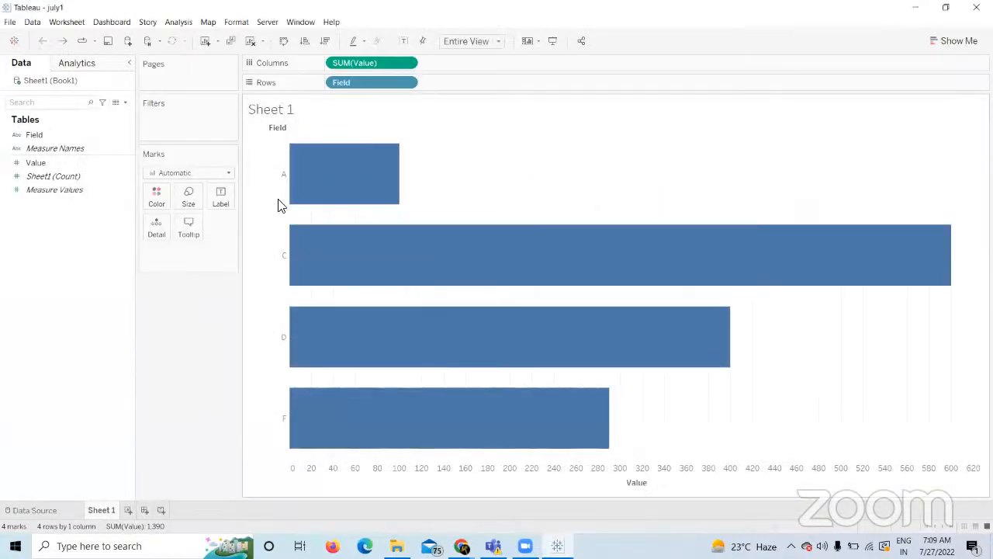
pyautogui.click(525, 227)
pyautogui.click(976, 7)
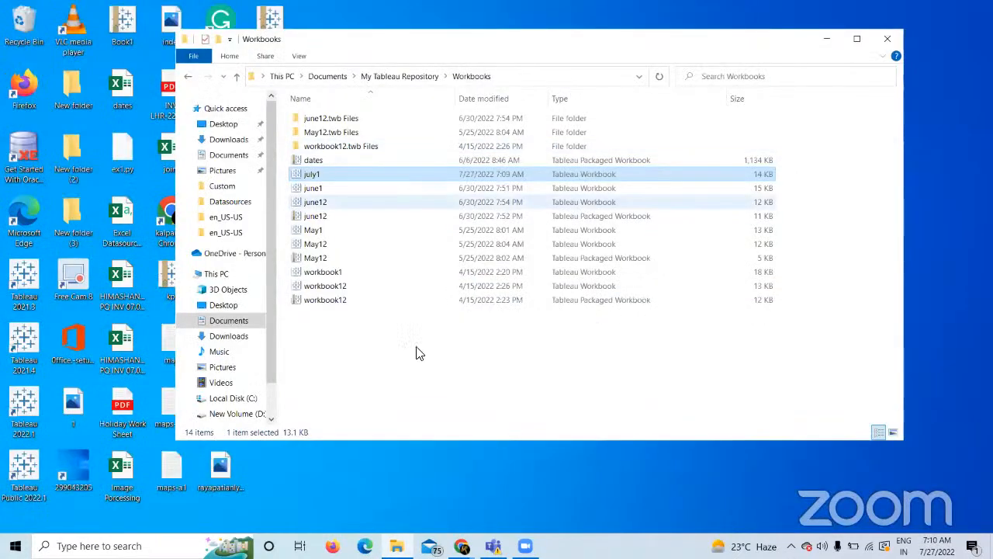
# Close the Workbooks window and move the Book1 spreadsheet into New folder (4).
pyautogui.click(379, 480)
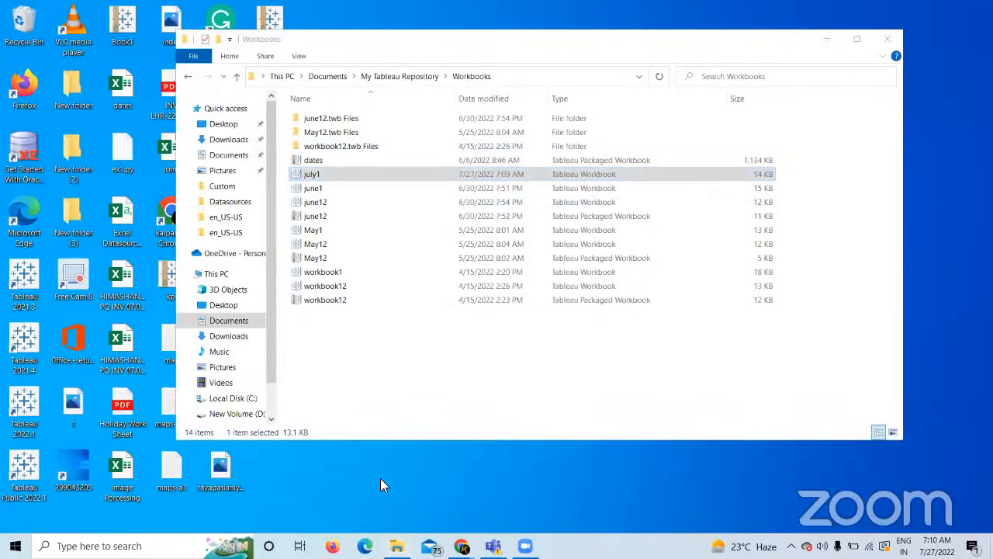
pyautogui.click(889, 37)
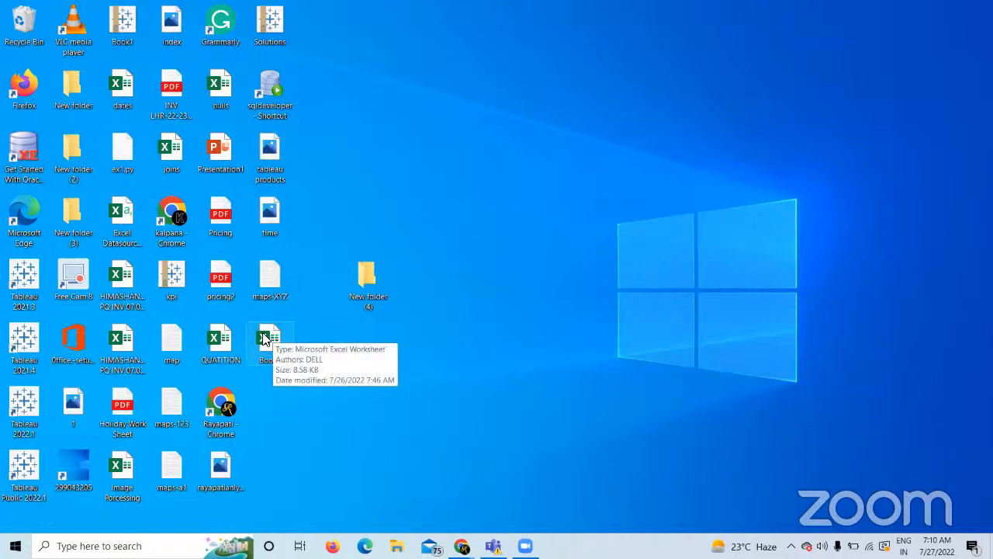
pyautogui.moveTo(265, 342)
pyautogui.mouseDown()
pyautogui.moveTo(384, 279)
pyautogui.moveTo(369, 273)
pyautogui.moveTo(273, 329)
pyautogui.mouseUp()
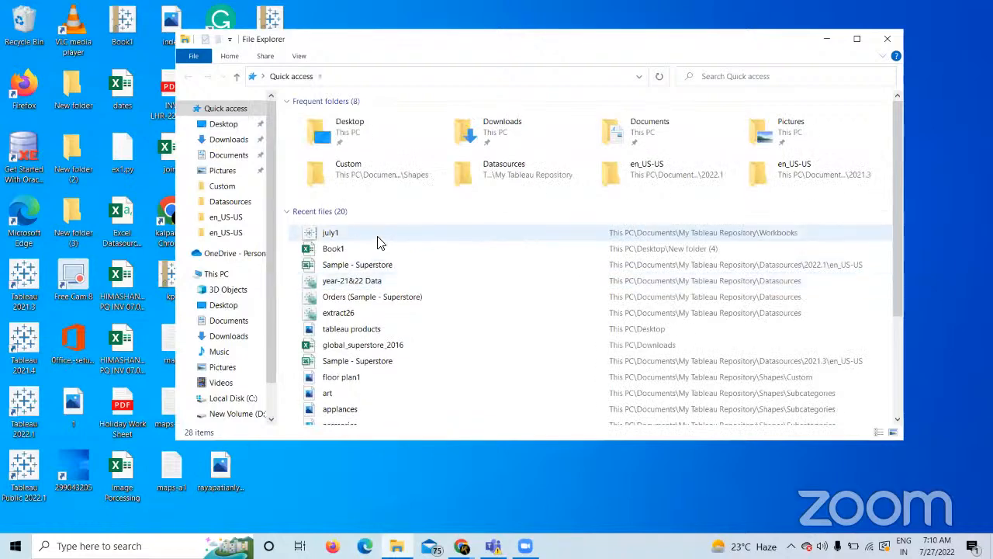
# Navigate to Documents > My Tableau Repository > Workbooks and shift the window aside.
pyautogui.doubleClick(667, 138)
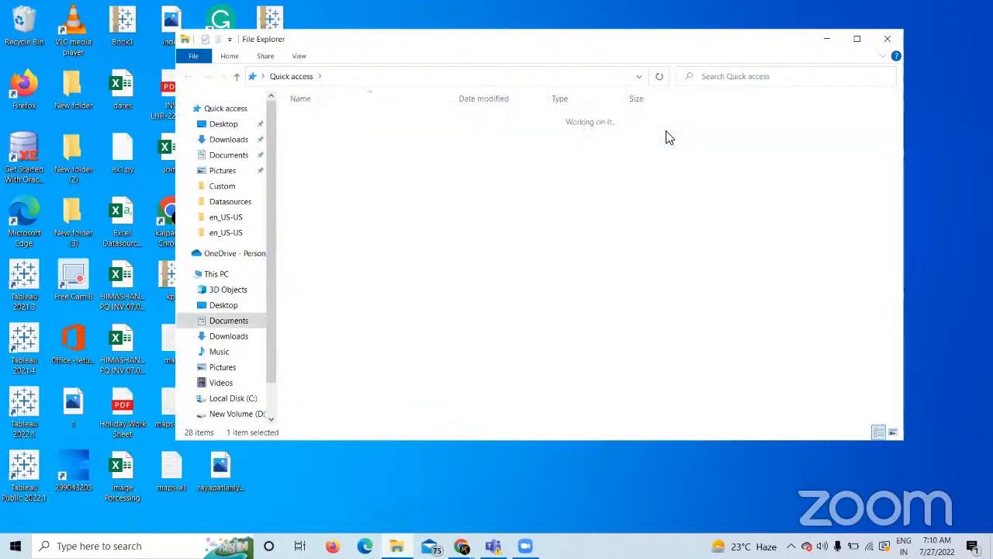
pyautogui.doubleClick(345, 175)
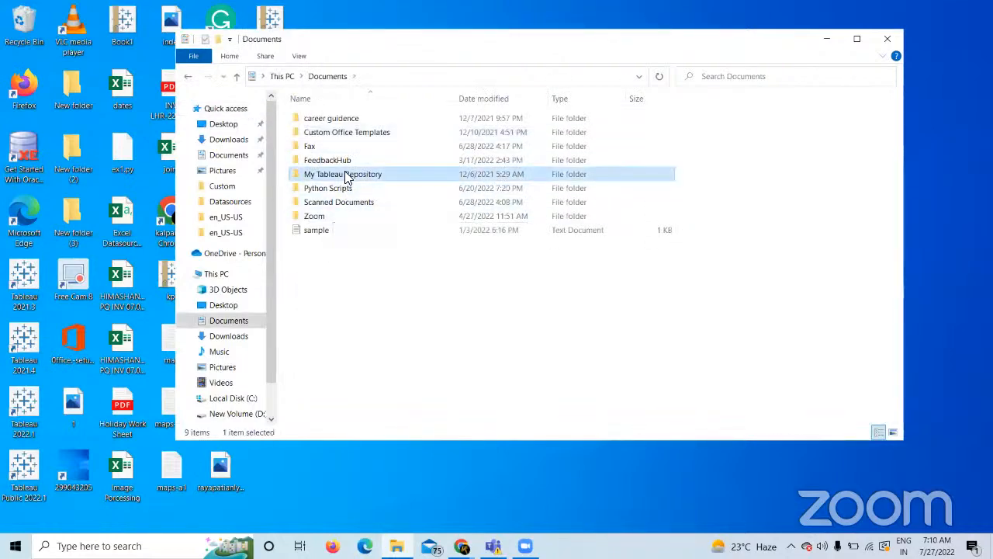
pyautogui.doubleClick(326, 245)
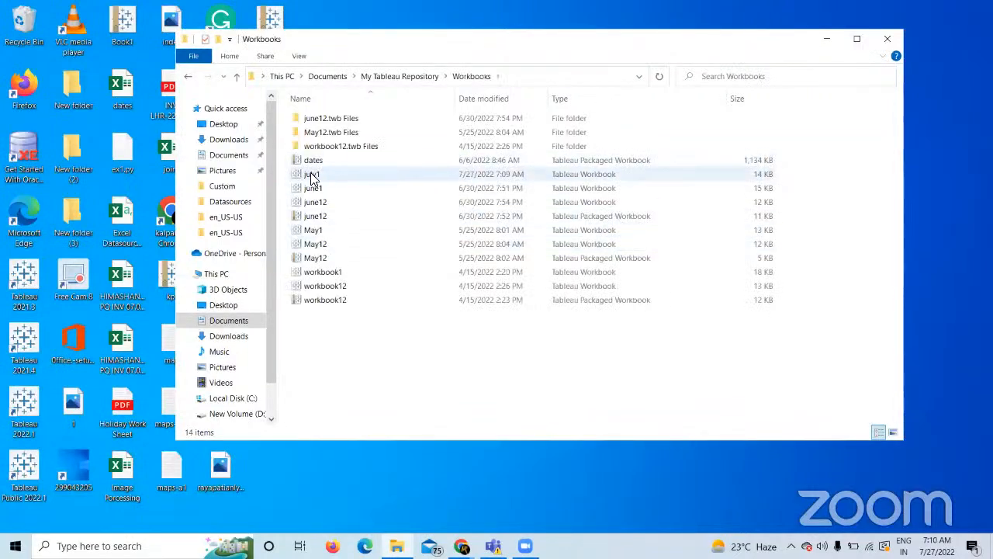
pyautogui.moveTo(413, 41); pyautogui.dragTo(497, 60)
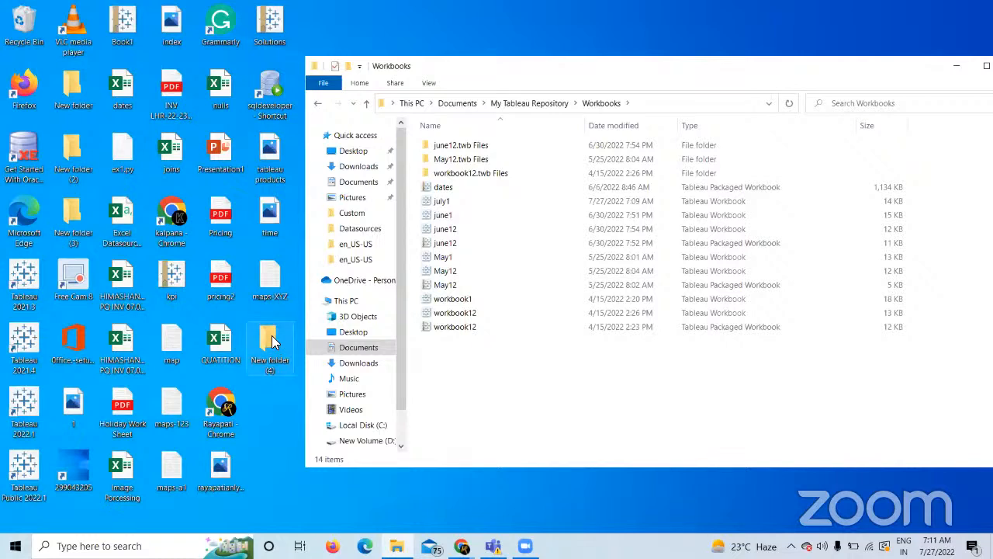
# Open july1 from the Workbooks folder and dismiss the Tableau update notice.
pyautogui.click(442, 203)
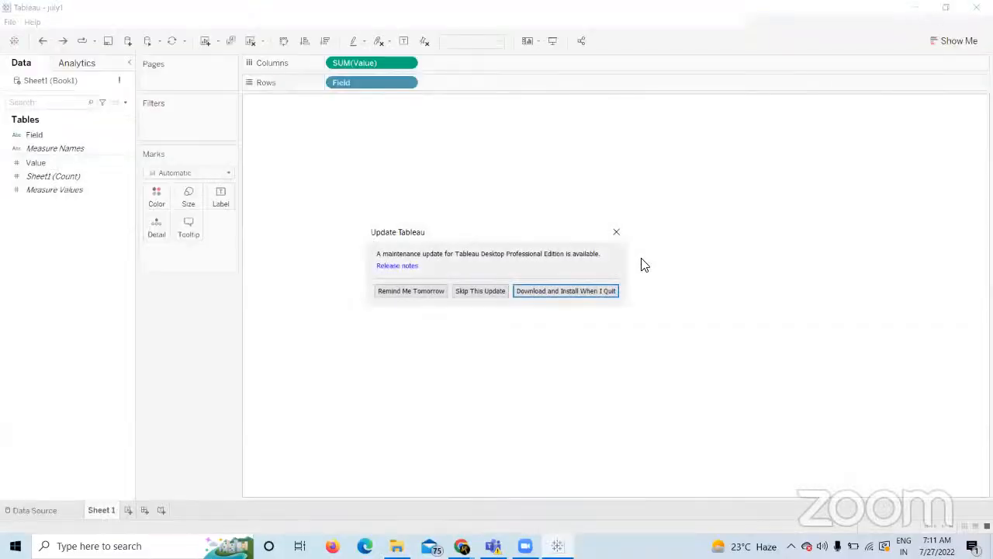
pyautogui.click(617, 233)
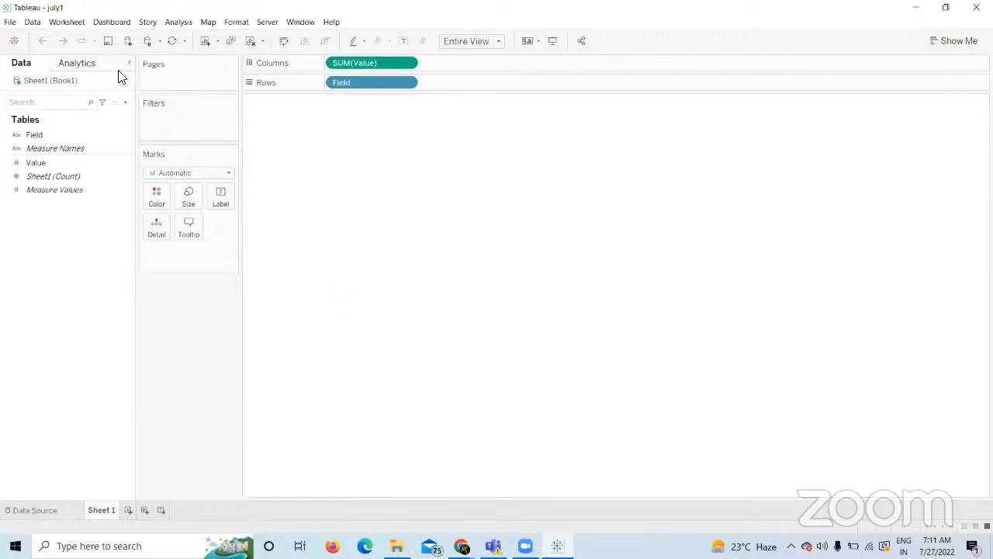
# Try locating the missing Book1 source, cancel twice, add Sheet 2, and return to Sheet 1.
pyautogui.doubleClick(67, 81)
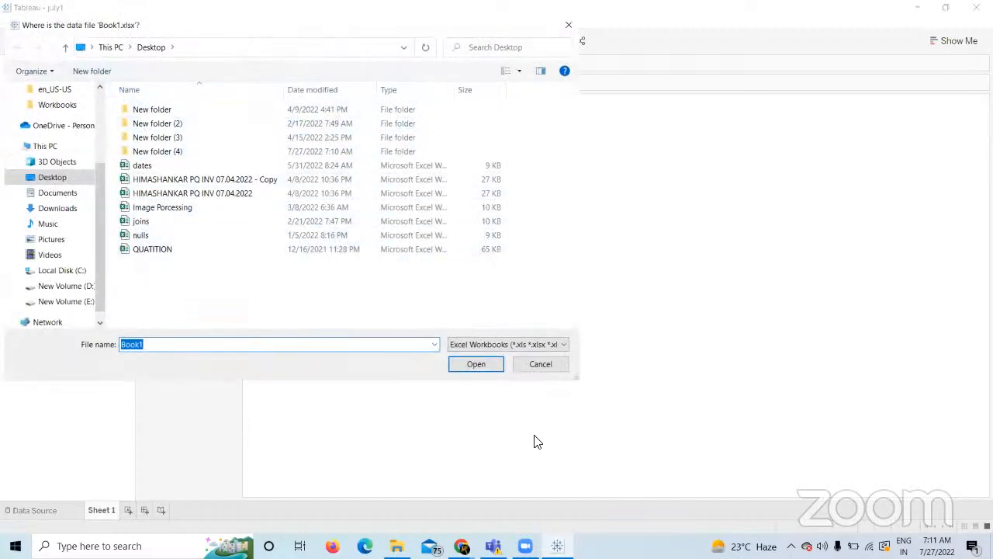
pyautogui.click(551, 362)
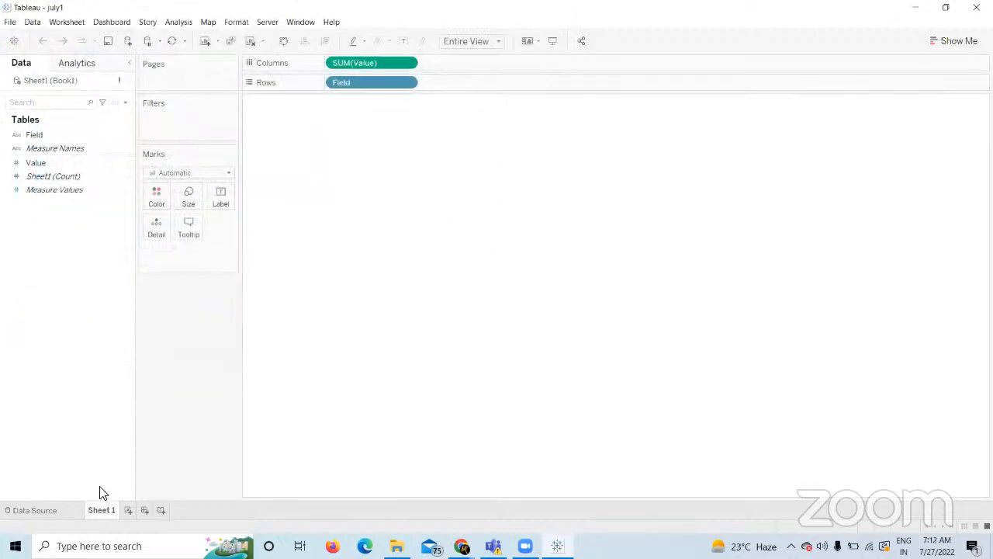
pyautogui.click(37, 514)
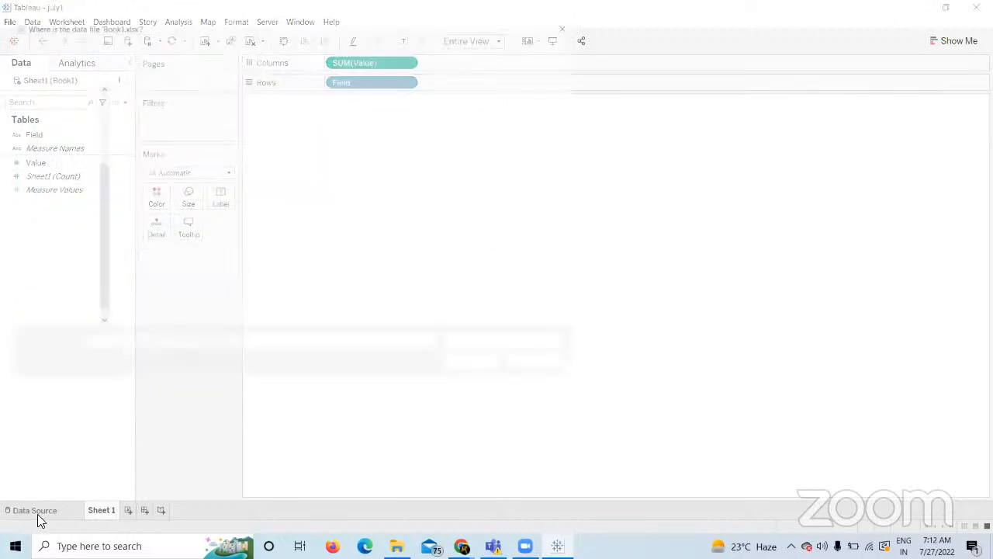
pyautogui.click(543, 371)
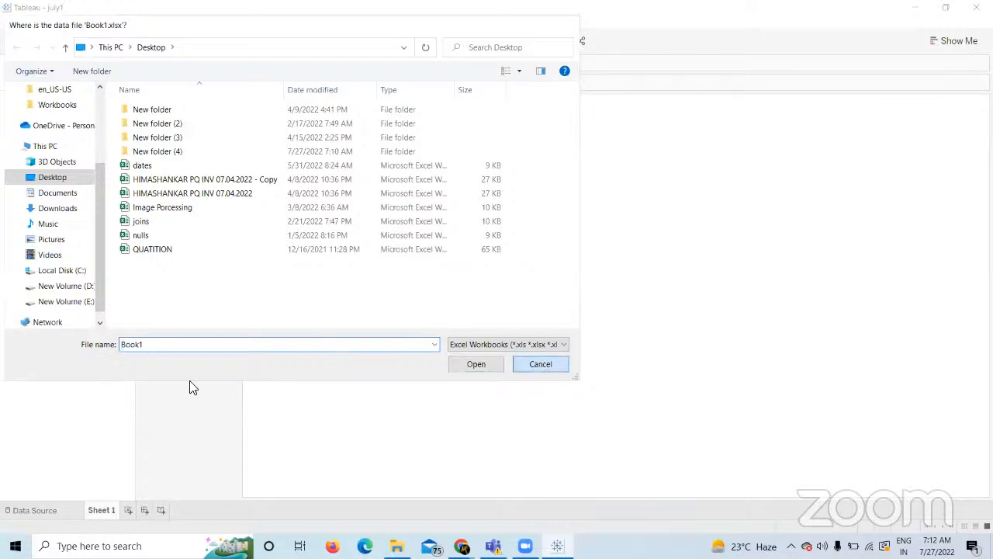
pyautogui.click(126, 512)
pyautogui.click(101, 511)
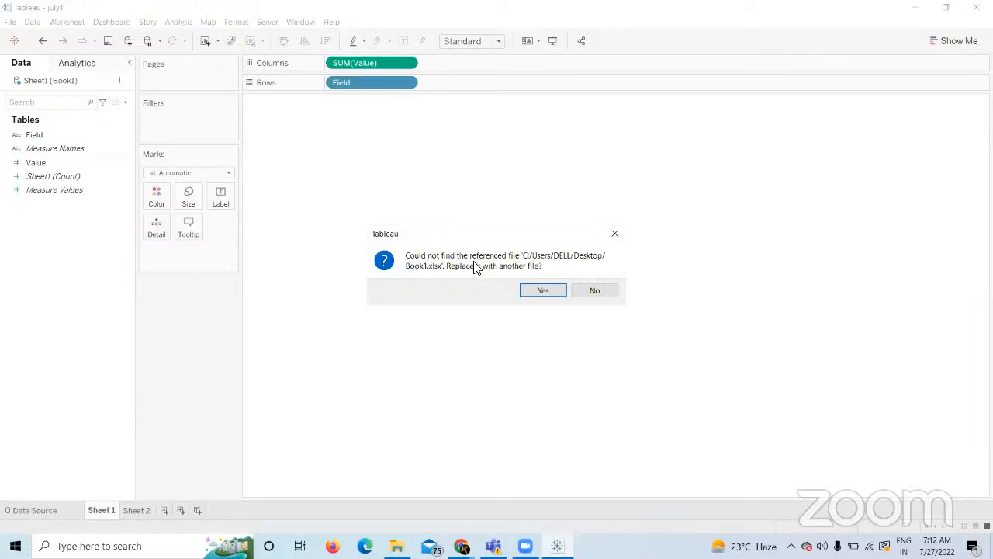
# Replace the missing data source with Book1 from Desktop\New folder (4).
pyautogui.click(544, 290)
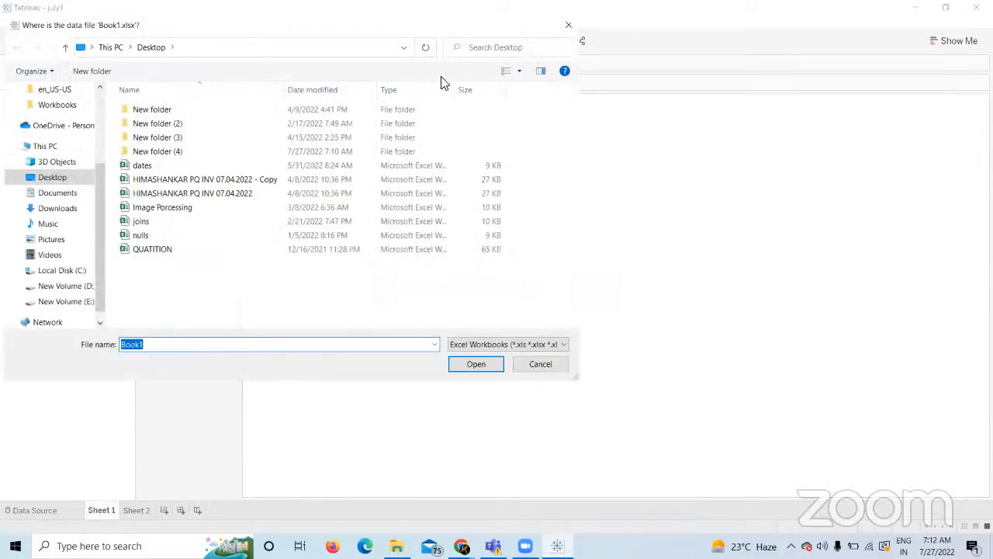
pyautogui.click(172, 152)
pyautogui.doubleClick(172, 152)
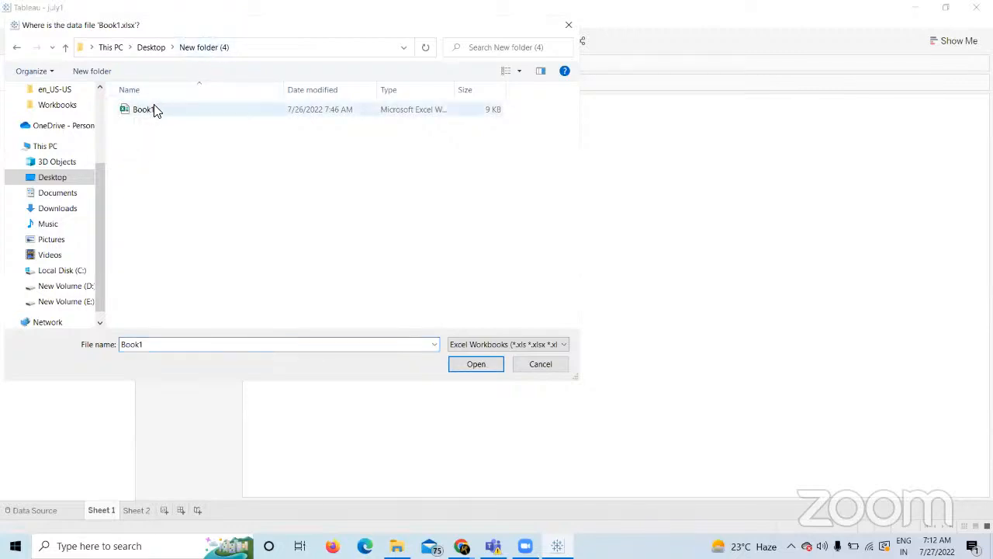
pyautogui.click(156, 110)
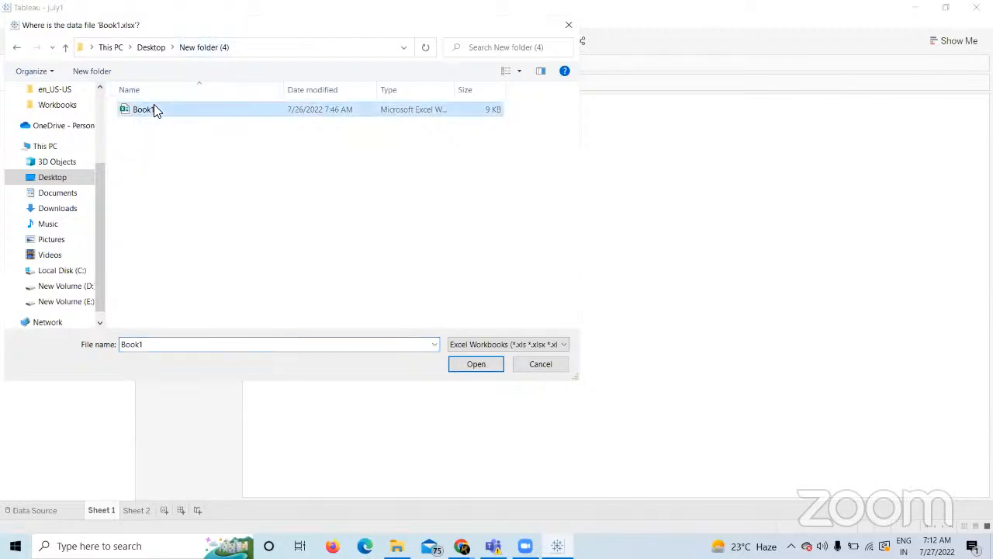
pyautogui.click(477, 364)
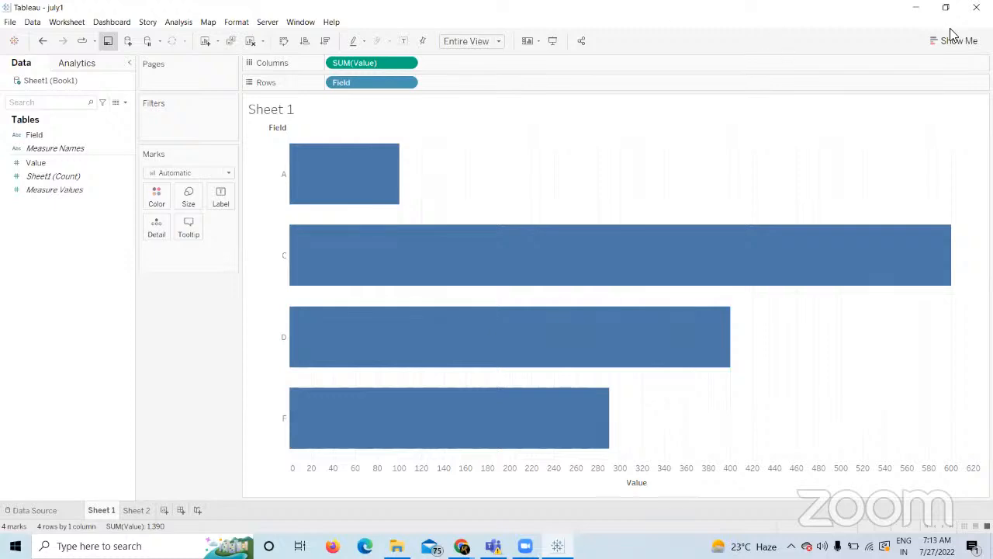
# Close Tableau, reopen july1, and dismiss the software update notice.
pyautogui.click(977, 7)
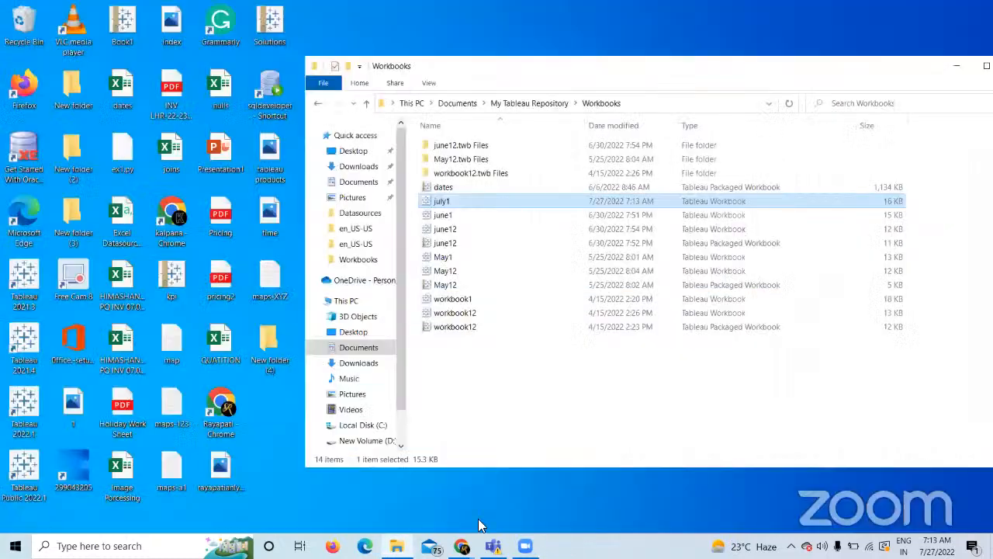
pyautogui.moveTo(396, 546)
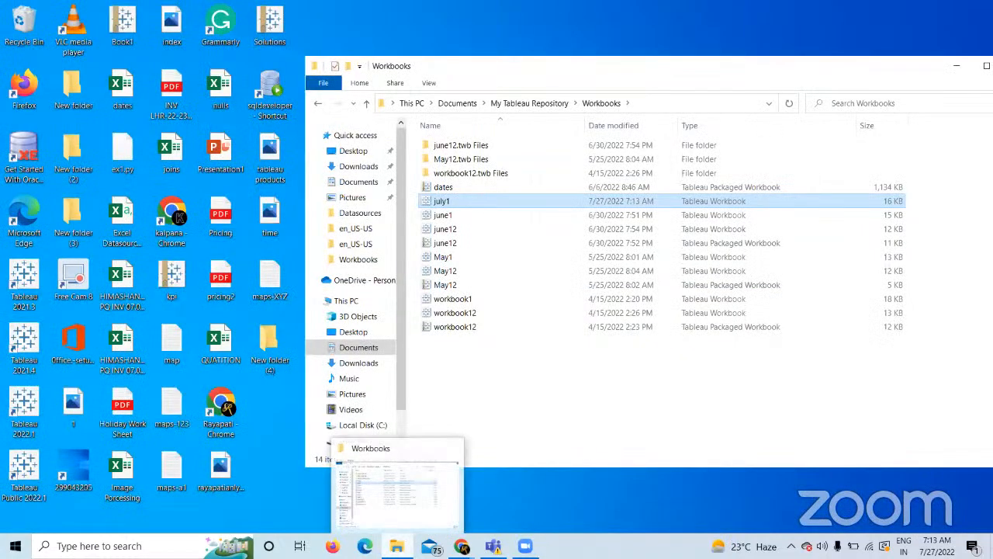
pyautogui.doubleClick(443, 201)
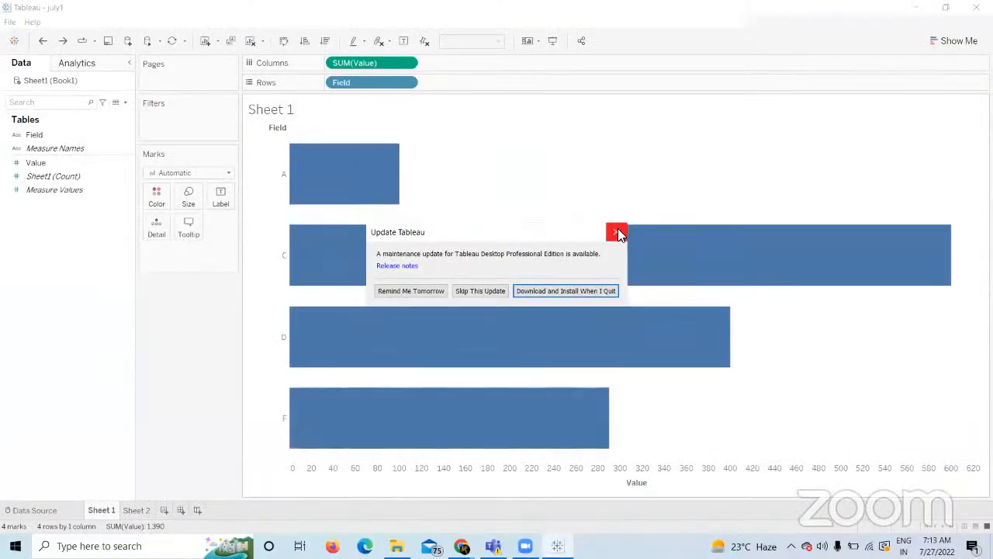
pyautogui.click(616, 233)
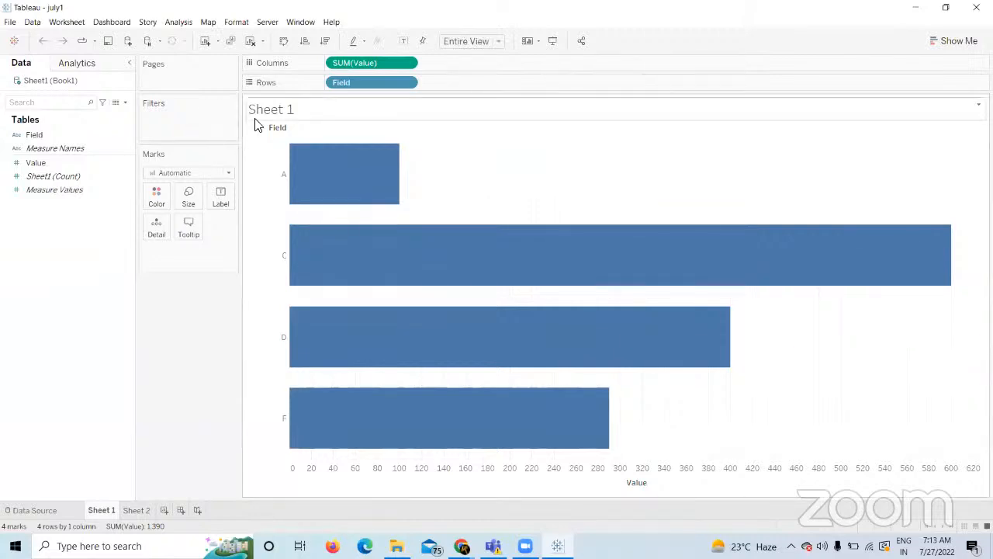
# Glance at the course builder and meeting pages, return to Tableau, then show the desktop.
pyautogui.moveTo(512, 266)
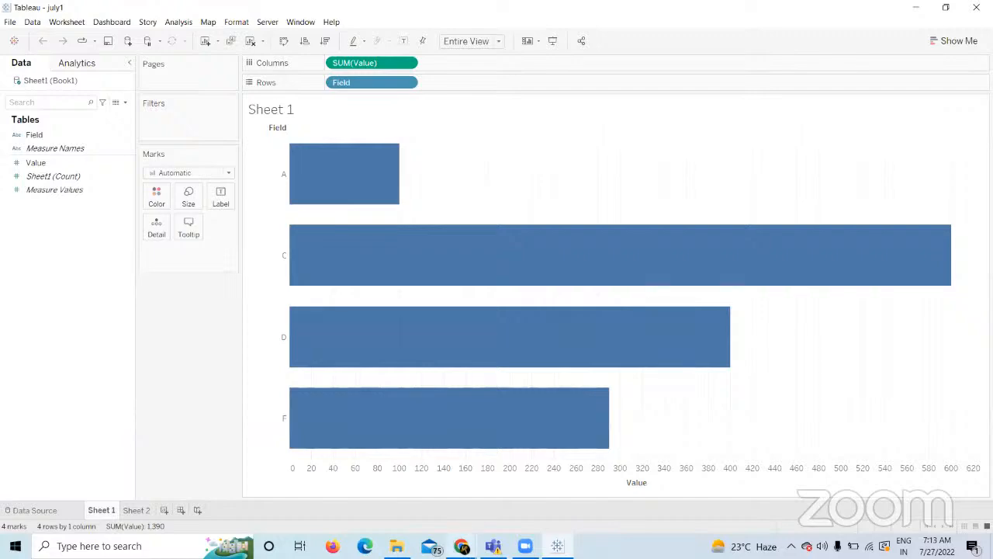
pyautogui.click(462, 546)
pyautogui.click(412, 499)
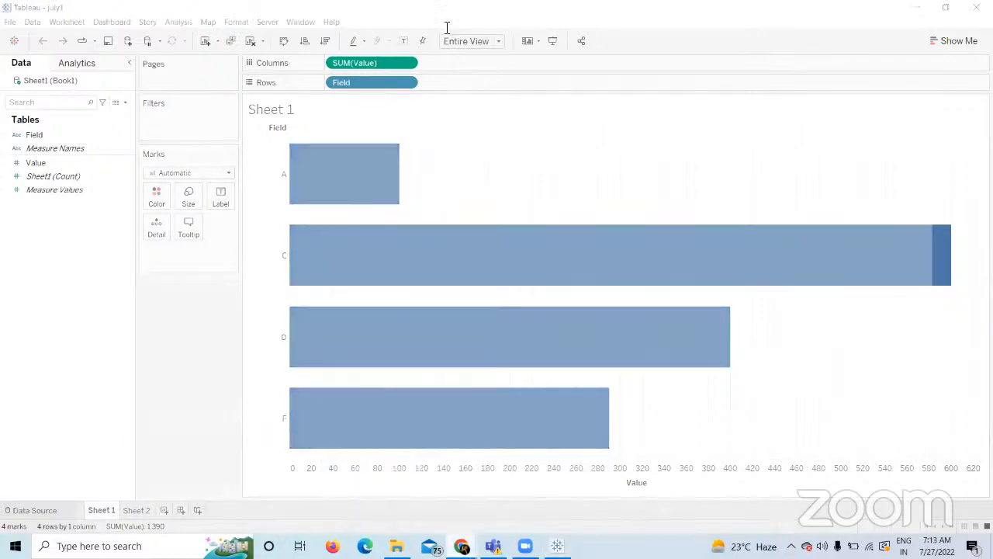
pyautogui.click(558, 9)
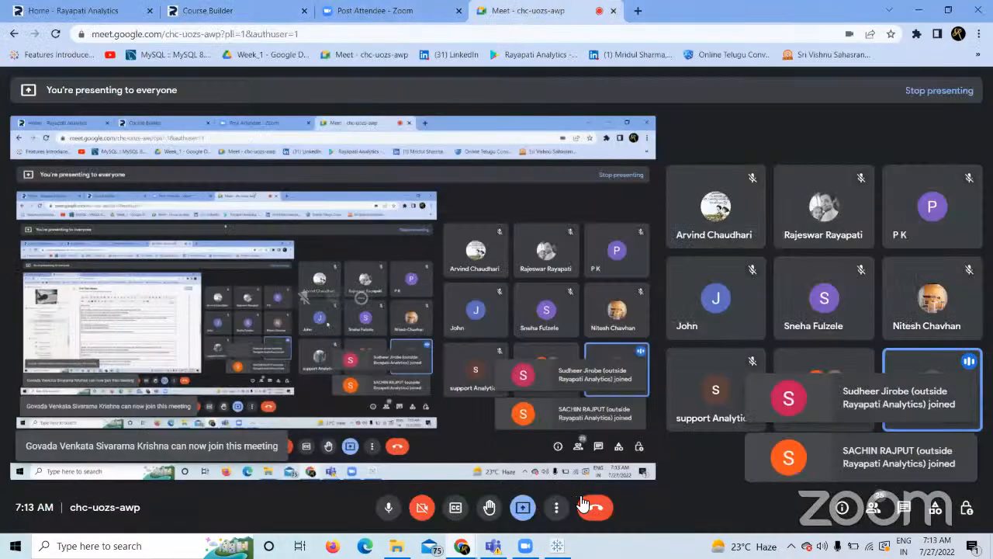
pyautogui.click(557, 546)
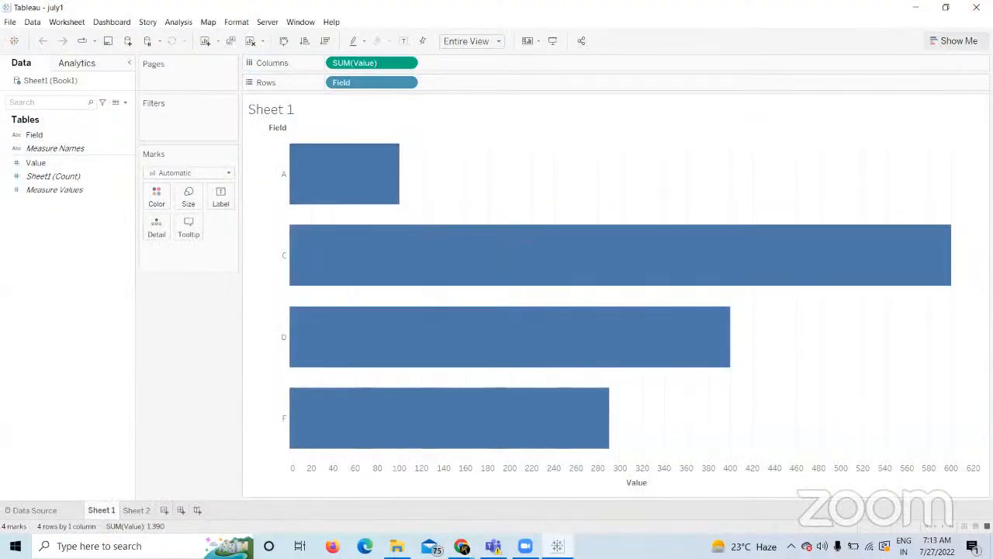
pyautogui.press('super+d')
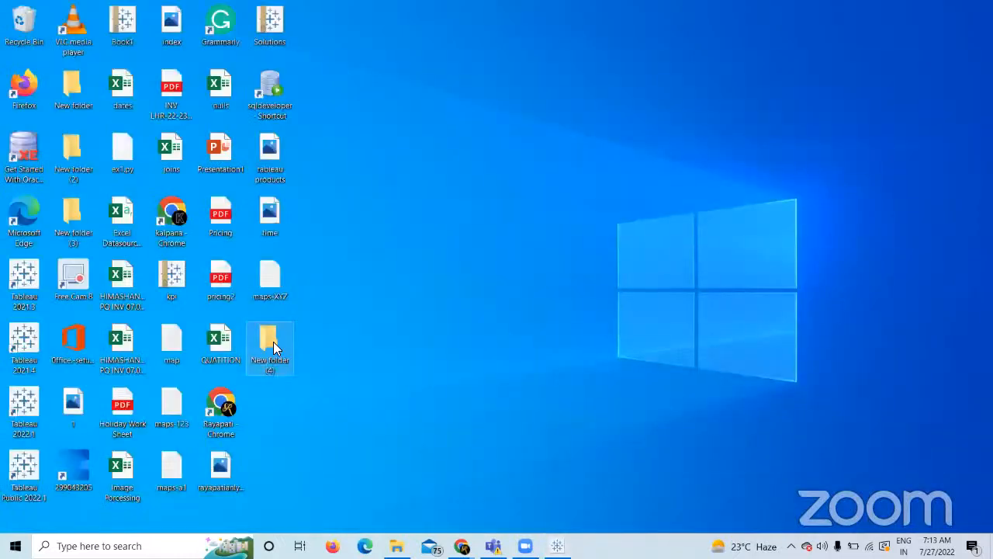
# Move Book1 out of New folder (4) onto the desktop and reopen the Workbooks folder.
pyautogui.doubleClick(273, 341)
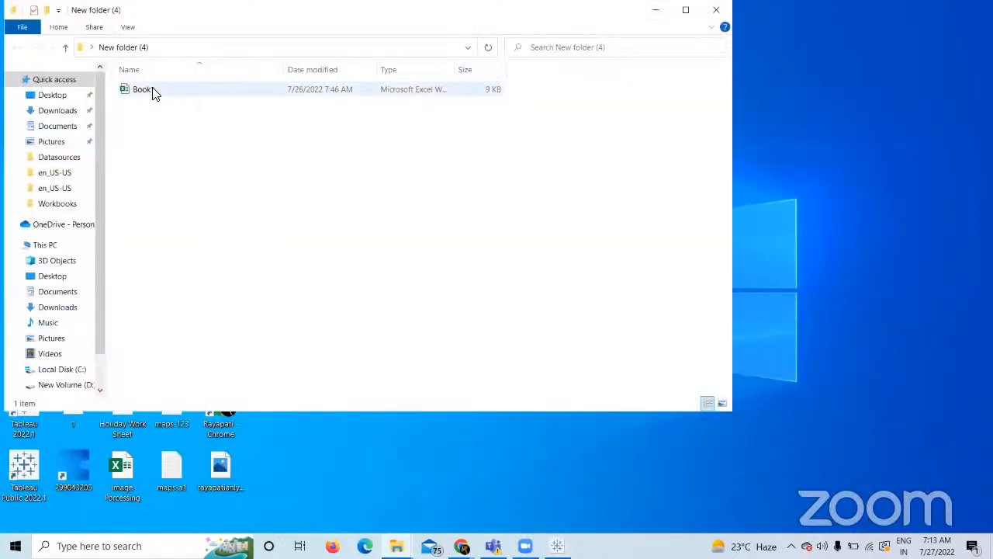
pyautogui.click(152, 91)
pyautogui.rightClick(153, 88)
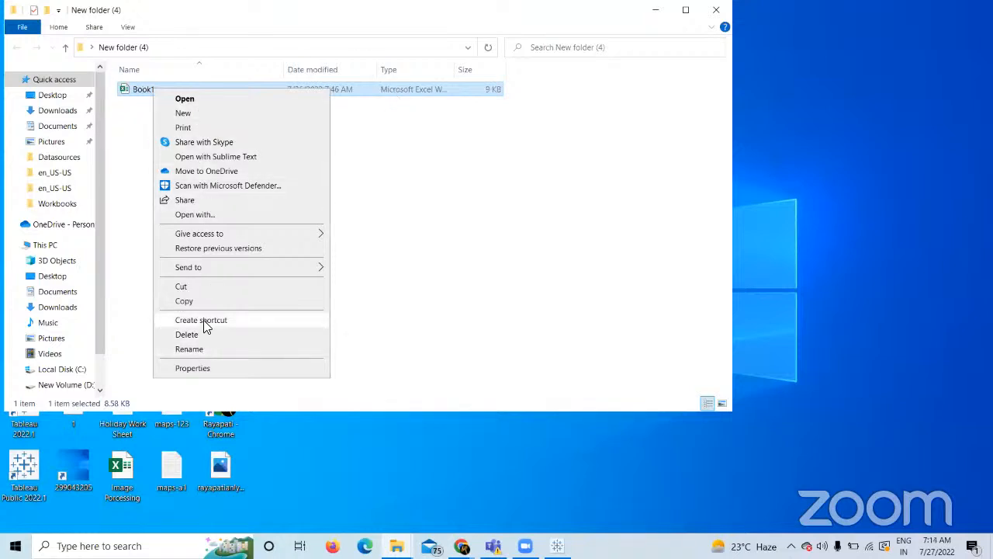
pyautogui.click(717, 9)
pyautogui.rightClick(281, 412)
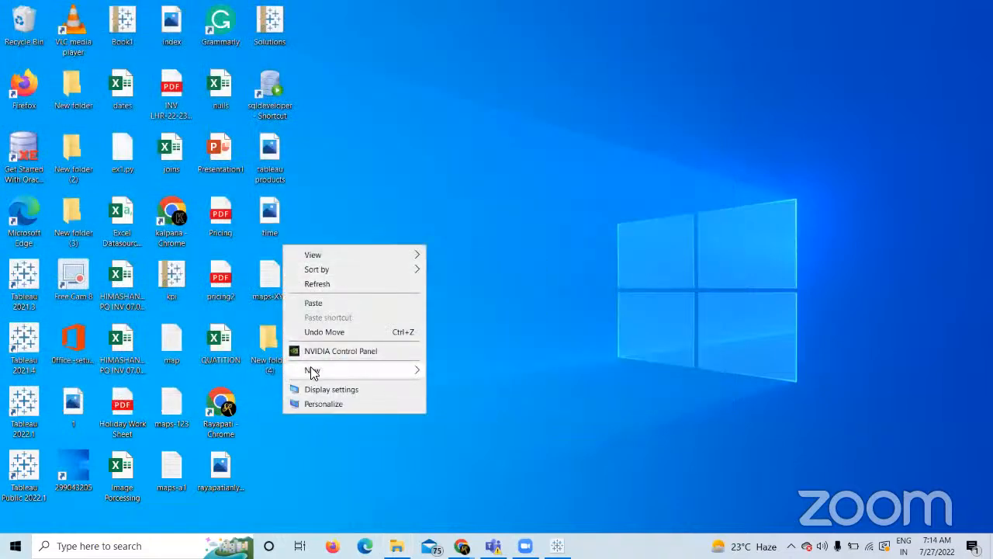
pyautogui.click(322, 303)
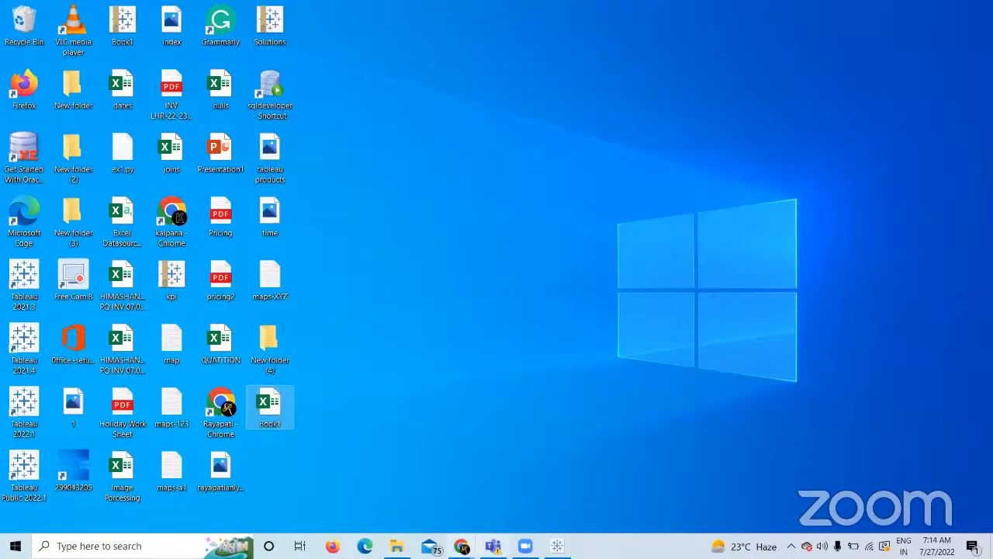
pyautogui.click(396, 545)
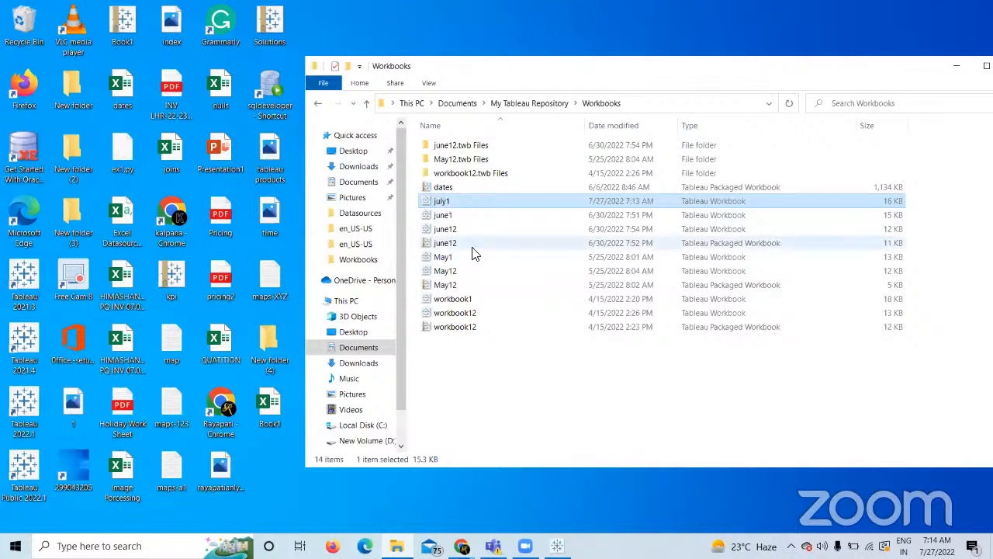
# Reopen july1.twb maximized and switch between sheets until Sheet 1 reports Book1.xlsx missing.
pyautogui.doubleClick(439, 202)
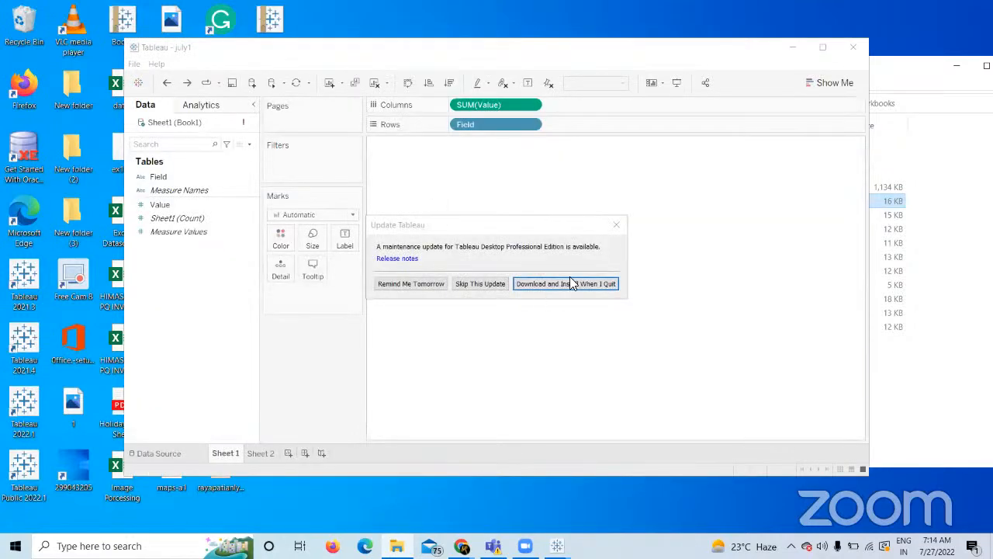
pyautogui.click(614, 226)
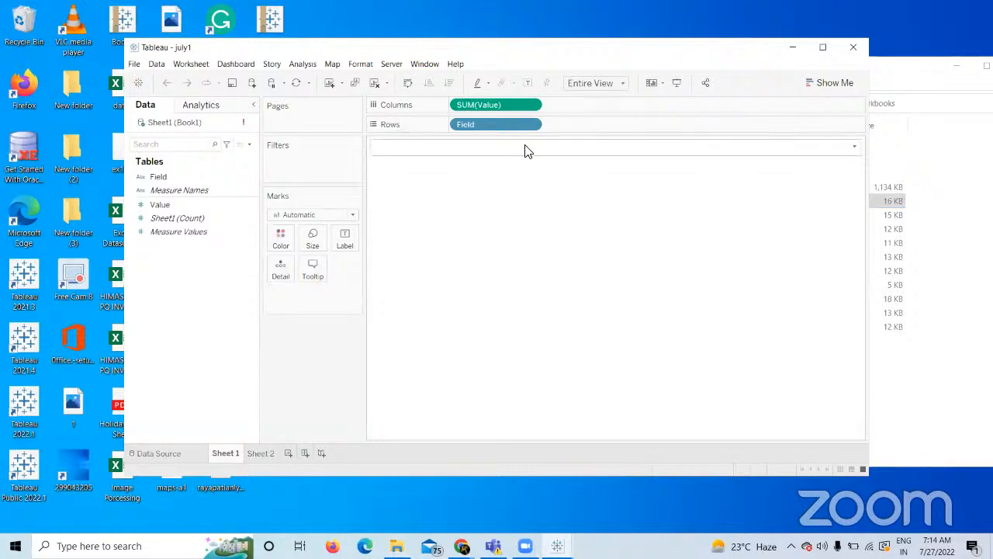
pyautogui.click(822, 46)
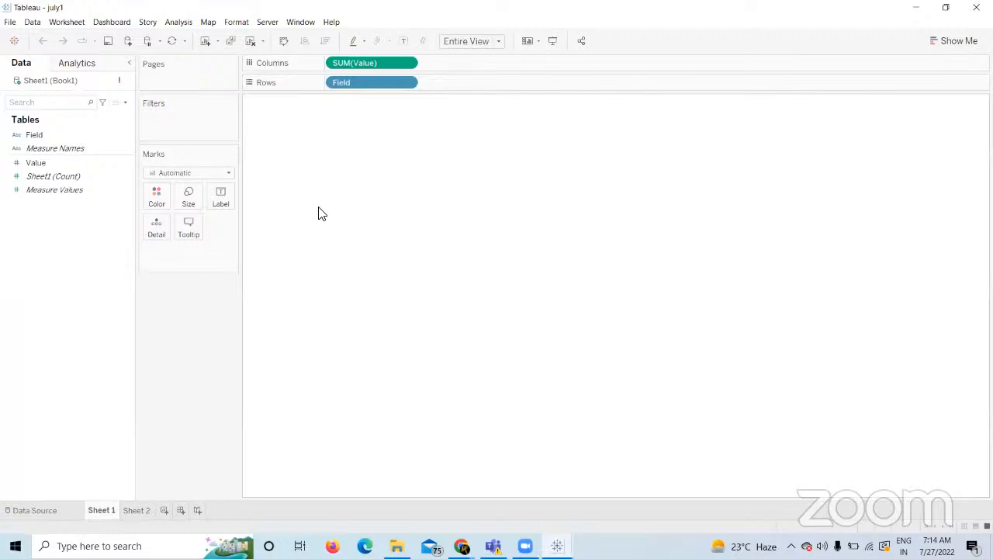
pyautogui.click(145, 512)
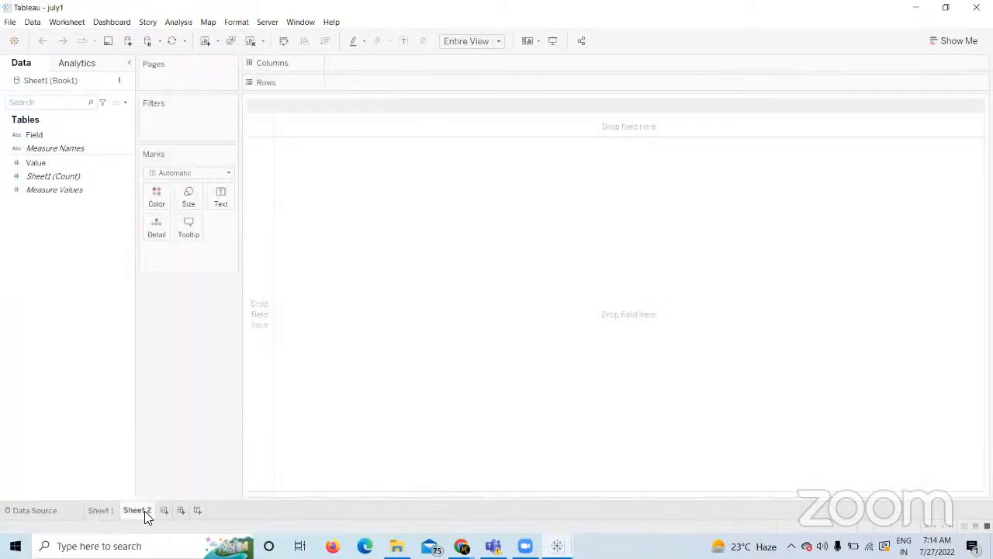
pyautogui.click(109, 510)
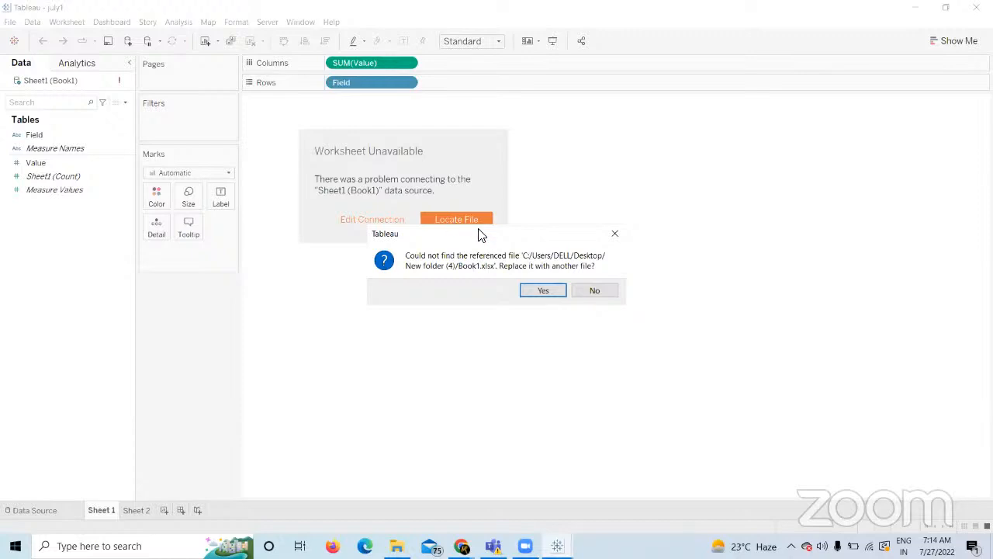
# Replace the missing data file with Book1.xlsx from the Desktop.
pyautogui.click(531, 291)
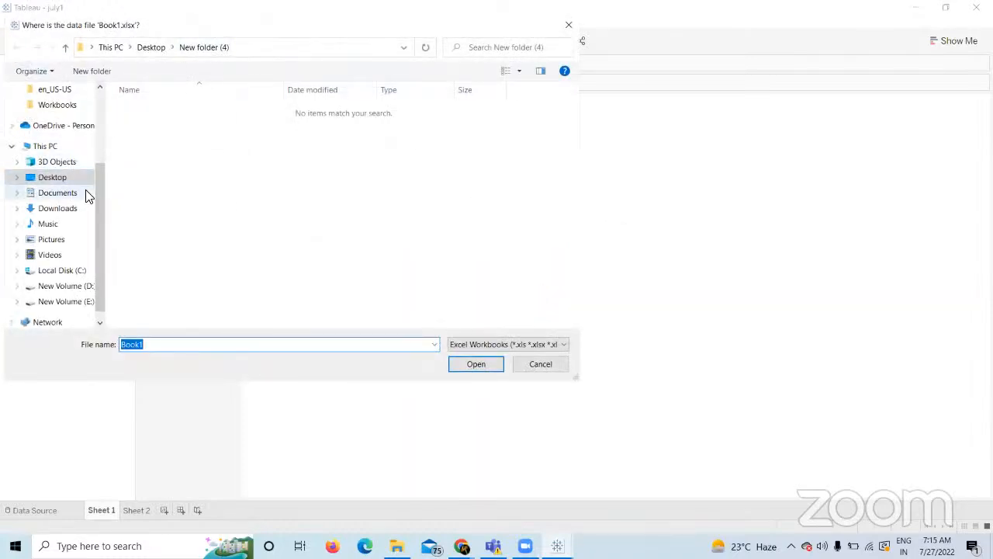
pyautogui.click(71, 175)
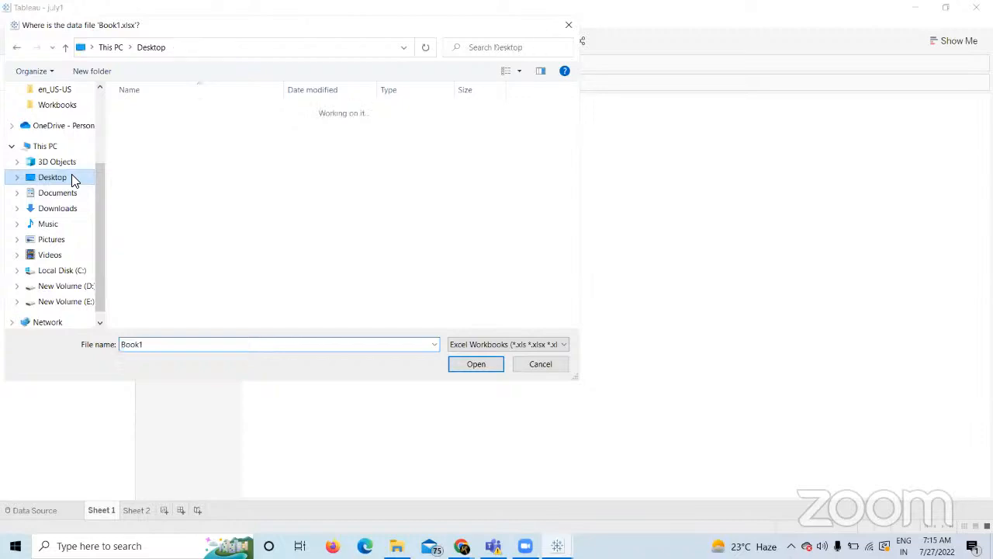
pyautogui.click(139, 165)
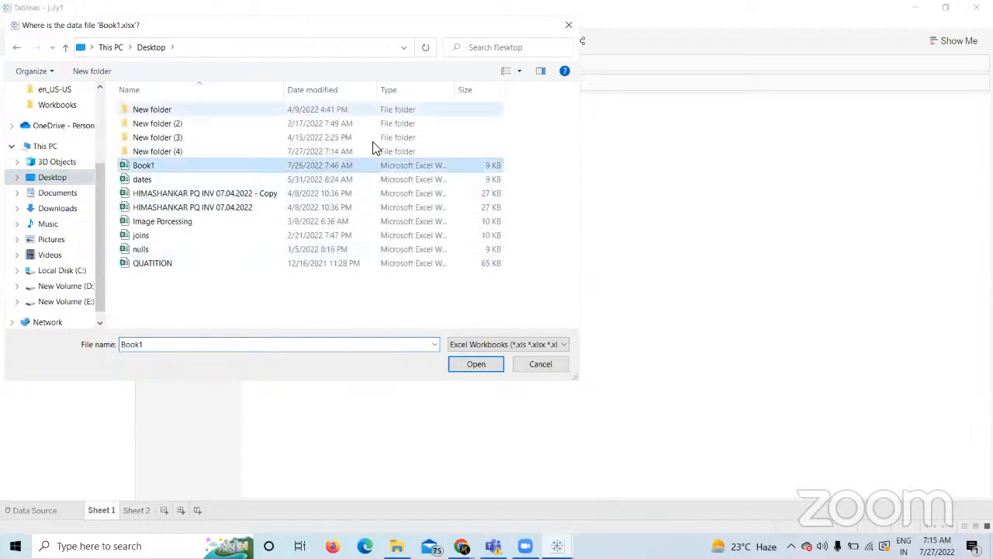
pyautogui.click(475, 363)
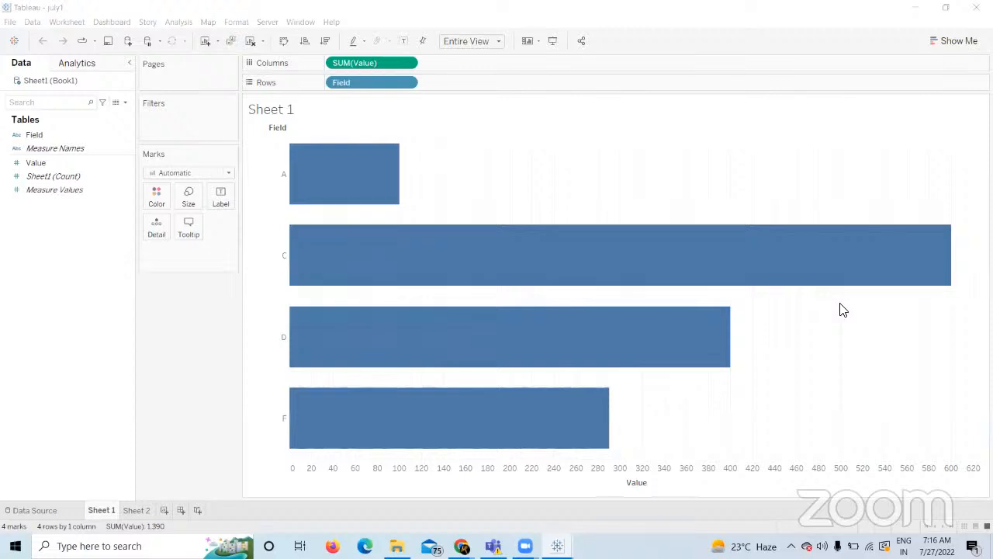
pyautogui.moveTo(340, 234)
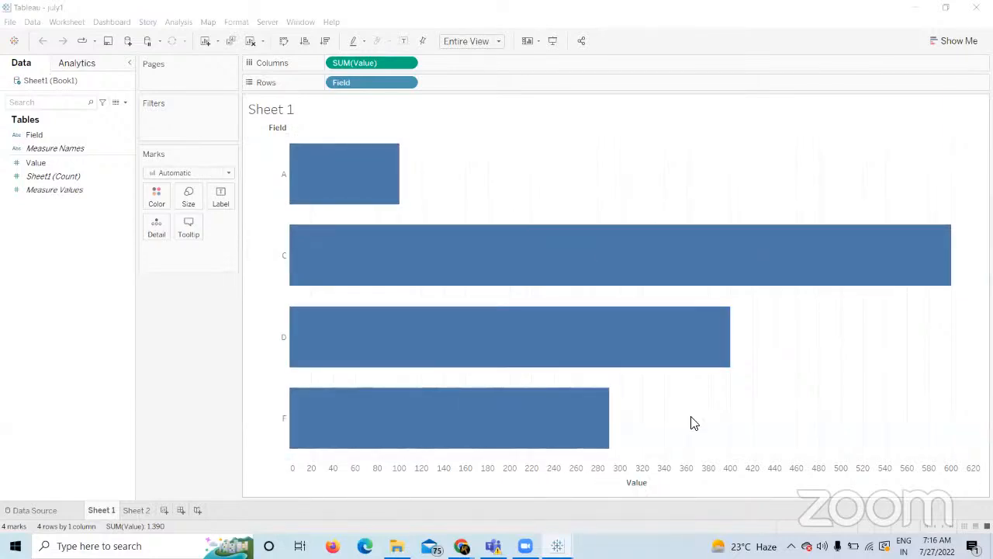
pyautogui.moveTo(572, 243)
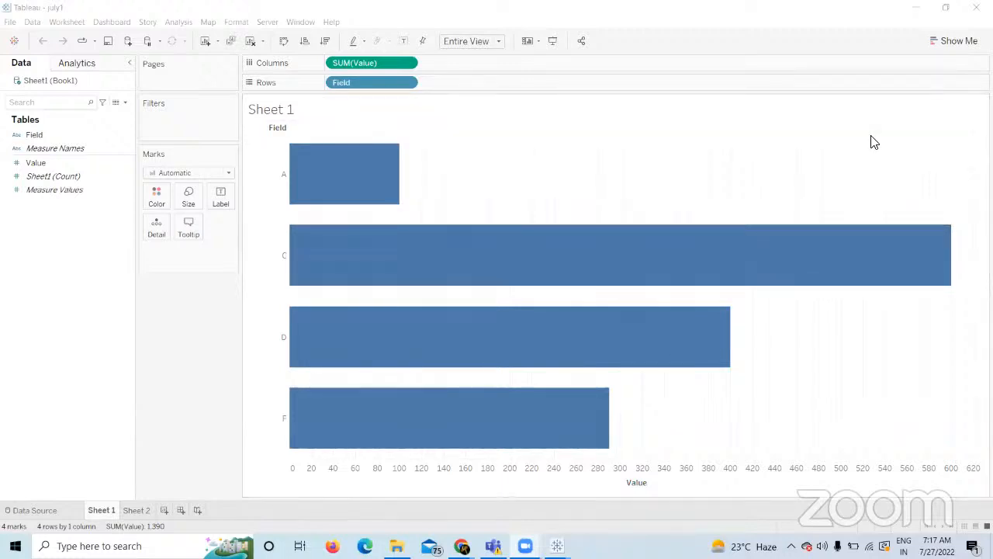
pyautogui.moveTo(462, 546)
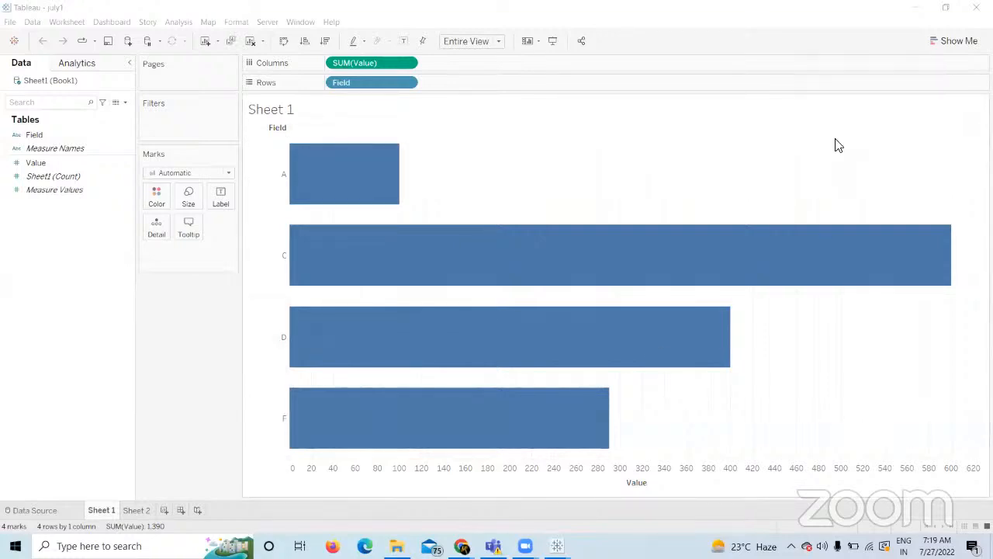
pyautogui.click(847, 197)
pyautogui.click(847, 198)
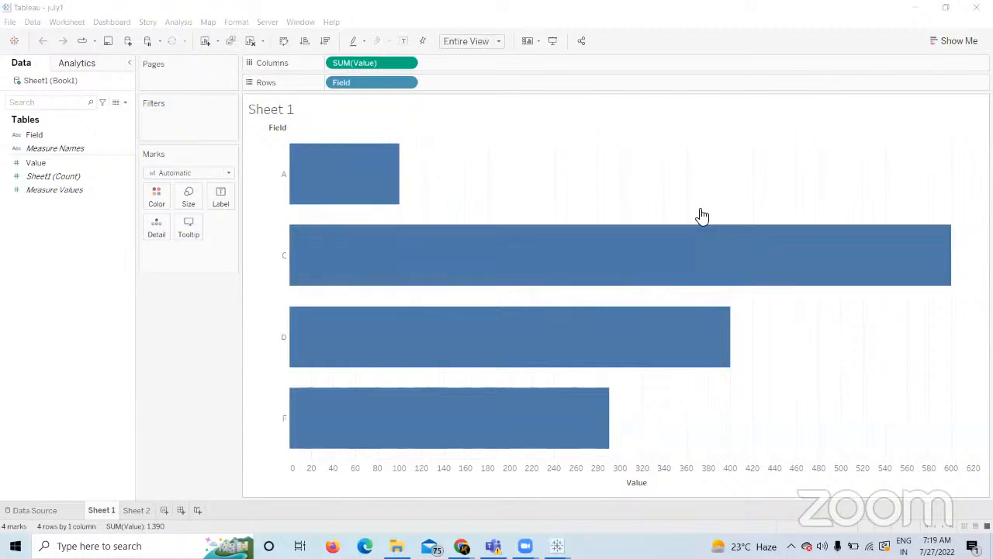
pyautogui.click(172, 355)
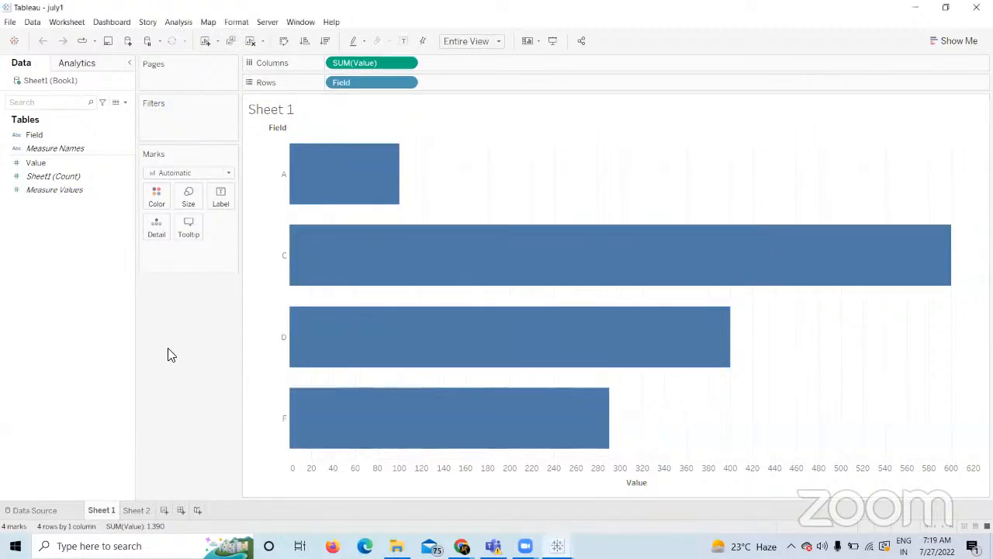
pyautogui.moveTo(528, 371)
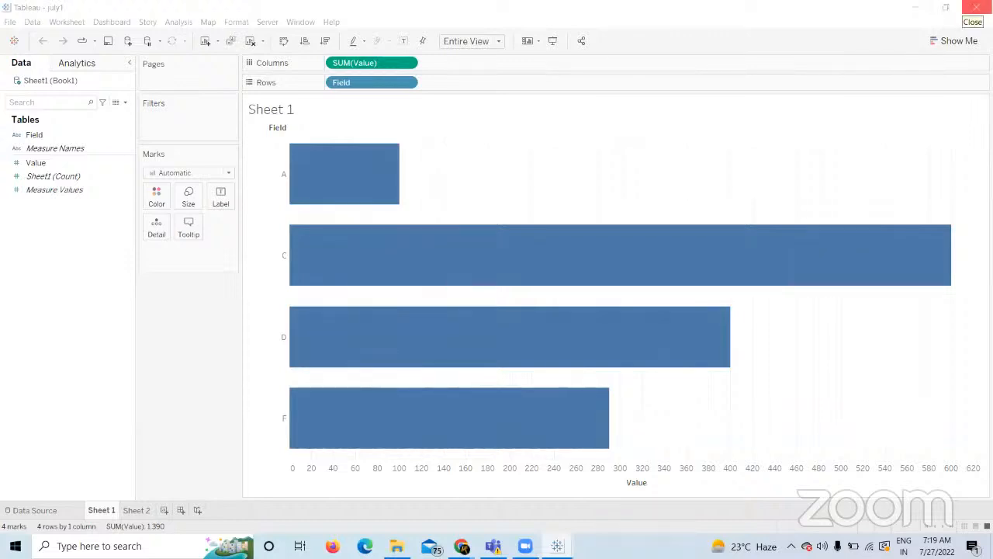
# Save july1, decline replacing the missing data file, and close it.
pyautogui.click(976, 9)
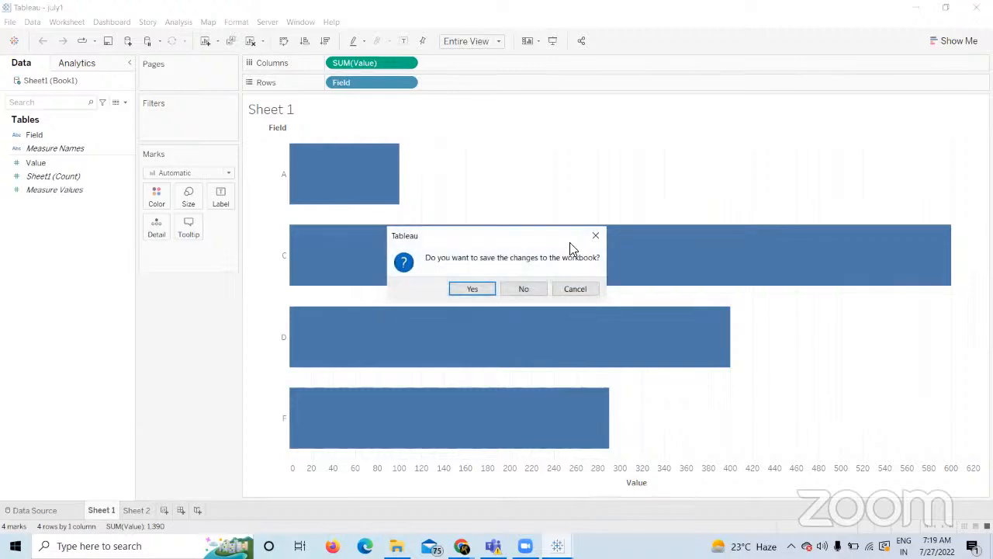
pyautogui.click(473, 290)
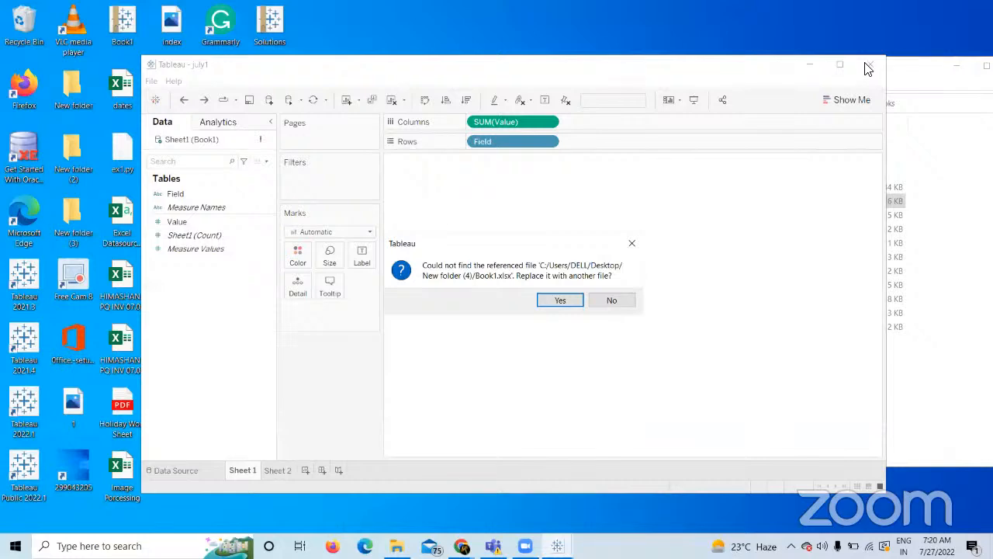
pyautogui.click(612, 299)
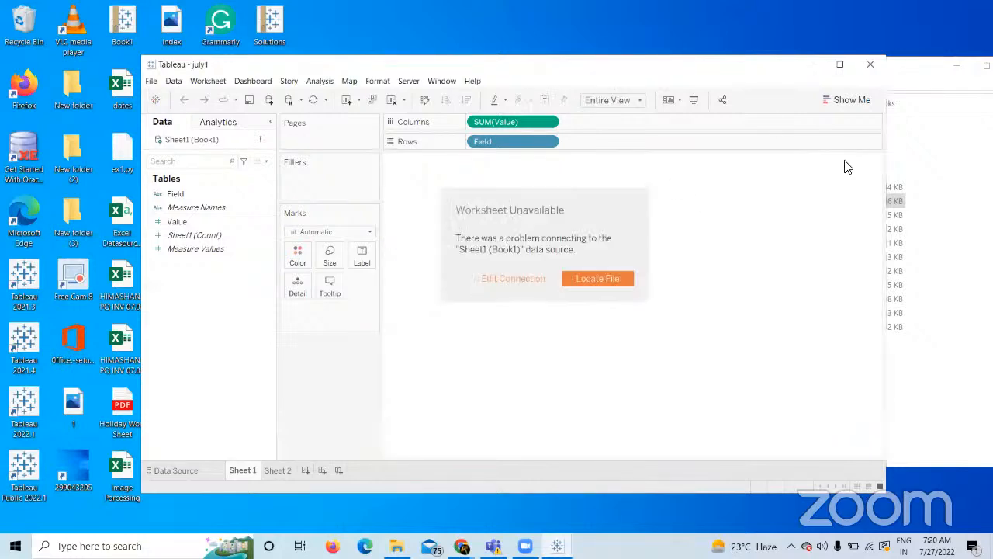
pyautogui.click(868, 68)
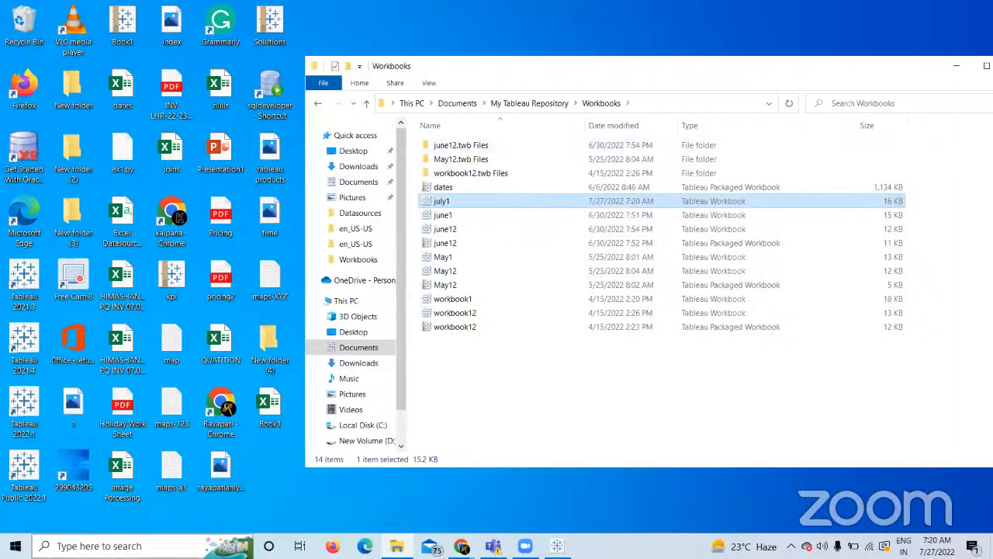
# Launch Tableau 2021.3 from a Windows search for 'tab'.
pyautogui.click(109, 546)
pyautogui.write('tab')
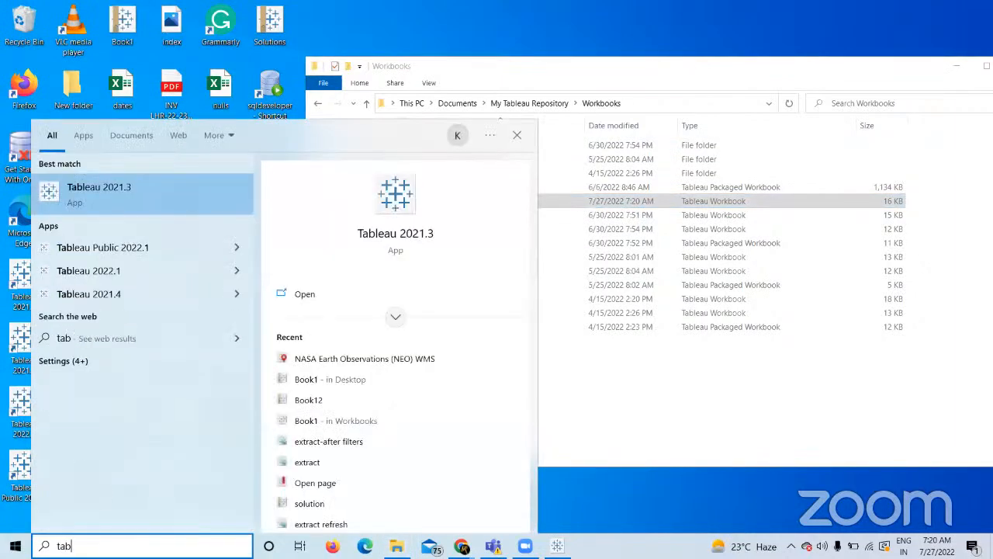
pyautogui.press('Return')
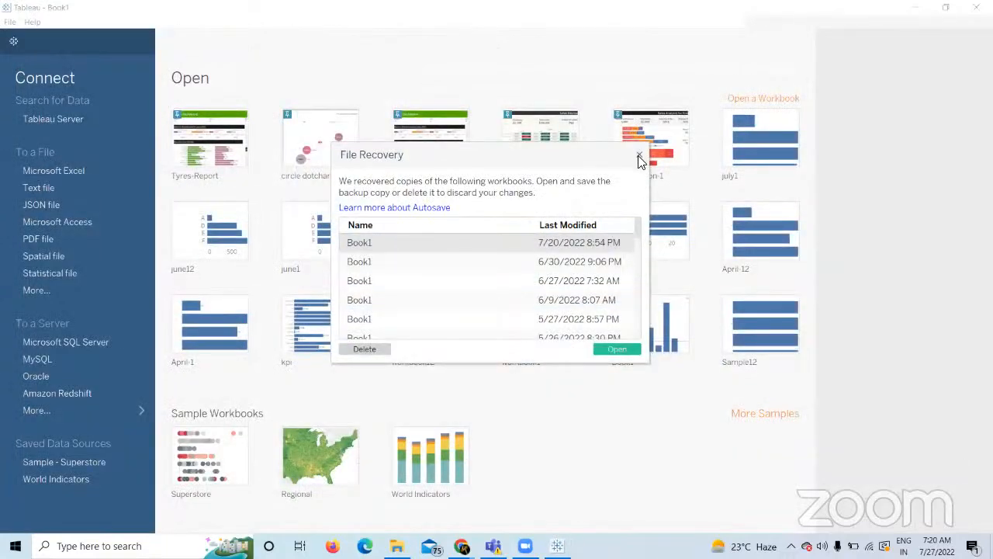
# Connect a new workbook to the Desktop Book1 Excel file.
pyautogui.click(639, 153)
pyautogui.click(84, 170)
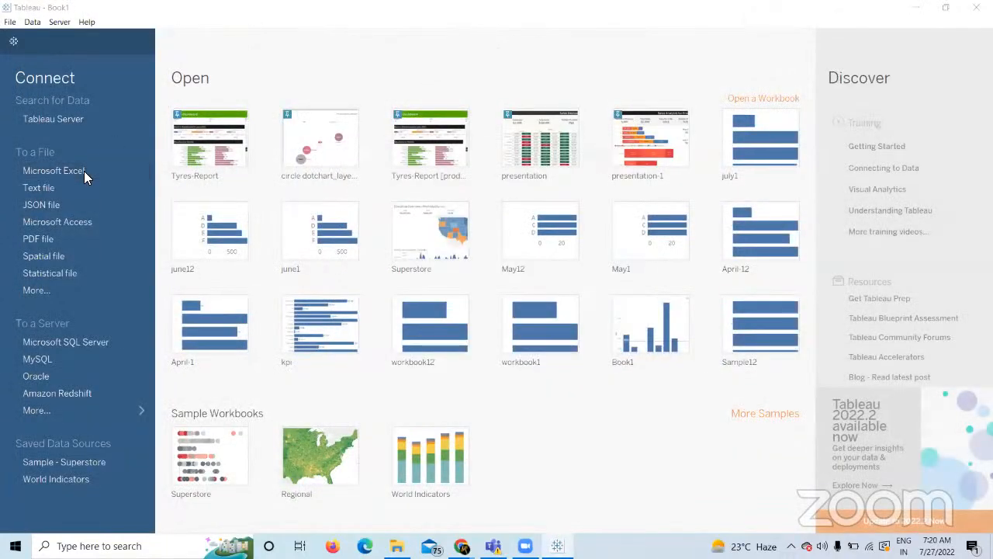
pyautogui.click(166, 166)
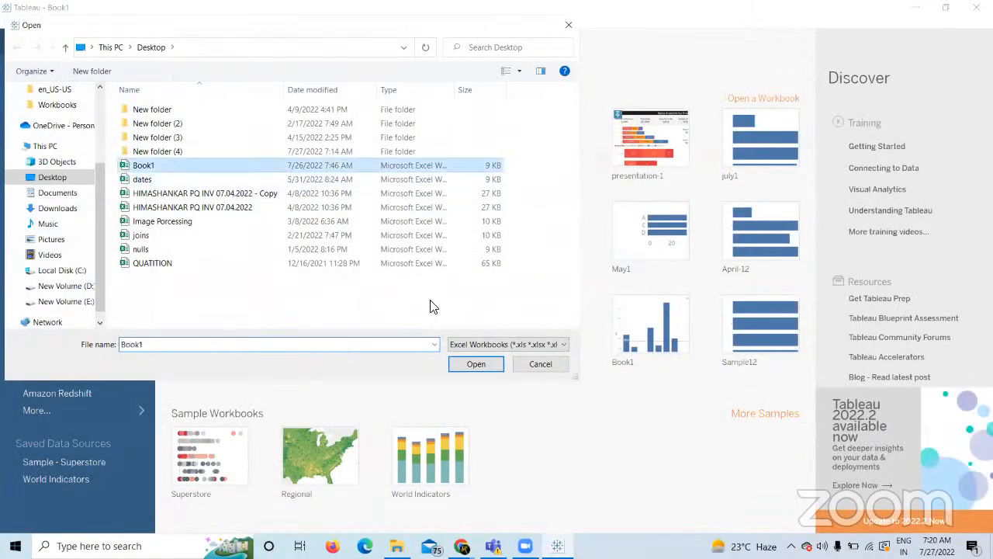
pyautogui.click(476, 363)
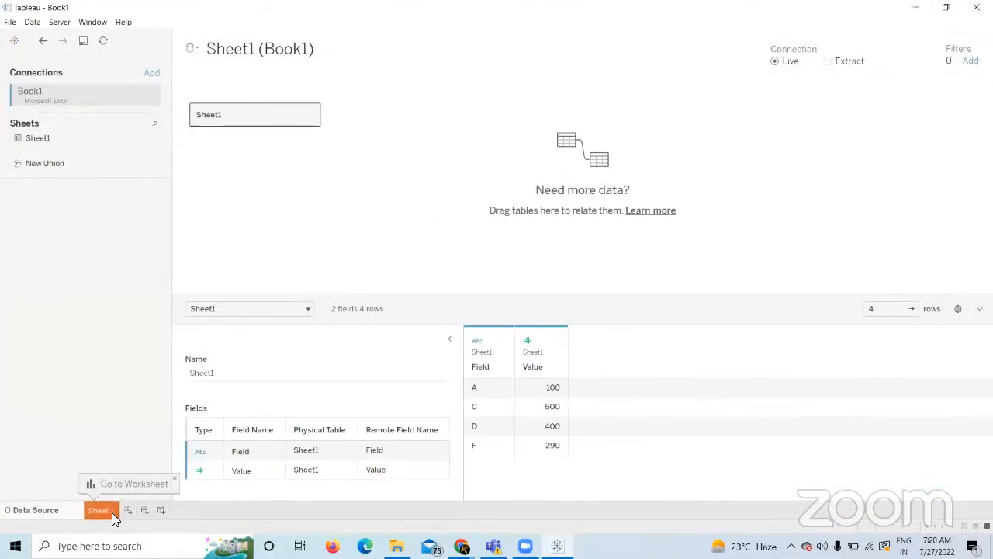
# On Sheet1 chart SUM(Value) by Field, then enter july12 as the save name.
pyautogui.click(112, 512)
pyautogui.moveTo(73, 135); pyautogui.dragTo(335, 88)
pyautogui.moveTo(101, 162); pyautogui.dragTo(405, 64)
pyautogui.click(83, 41)
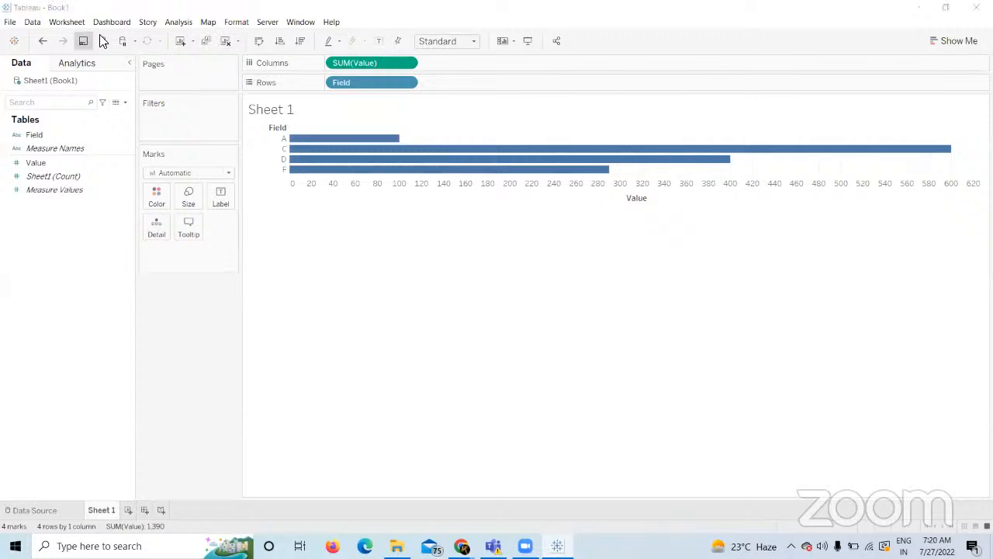
pyautogui.write('july12')
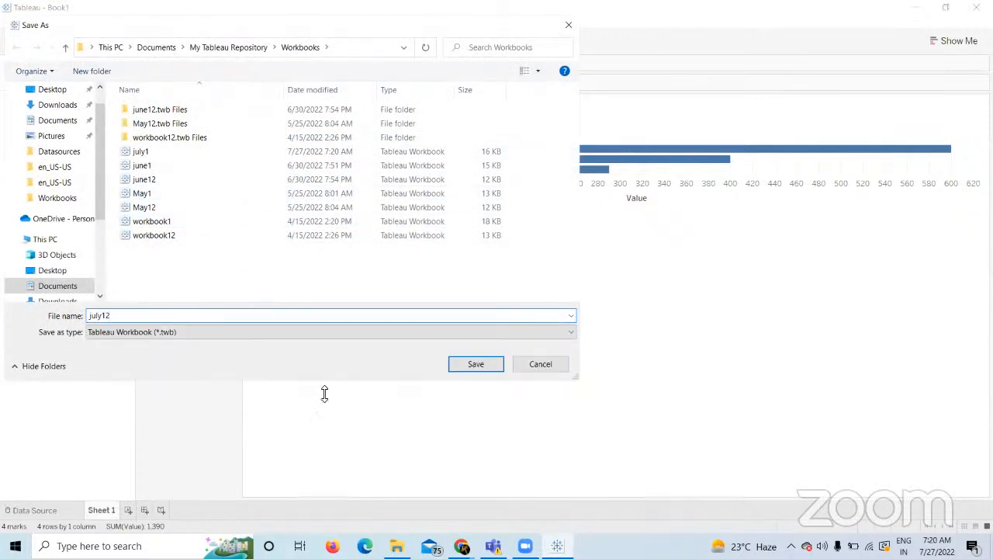
# Save july12 as a Tableau Packaged Workbook (*.twbx).
pyautogui.click(363, 332)
pyautogui.click(303, 354)
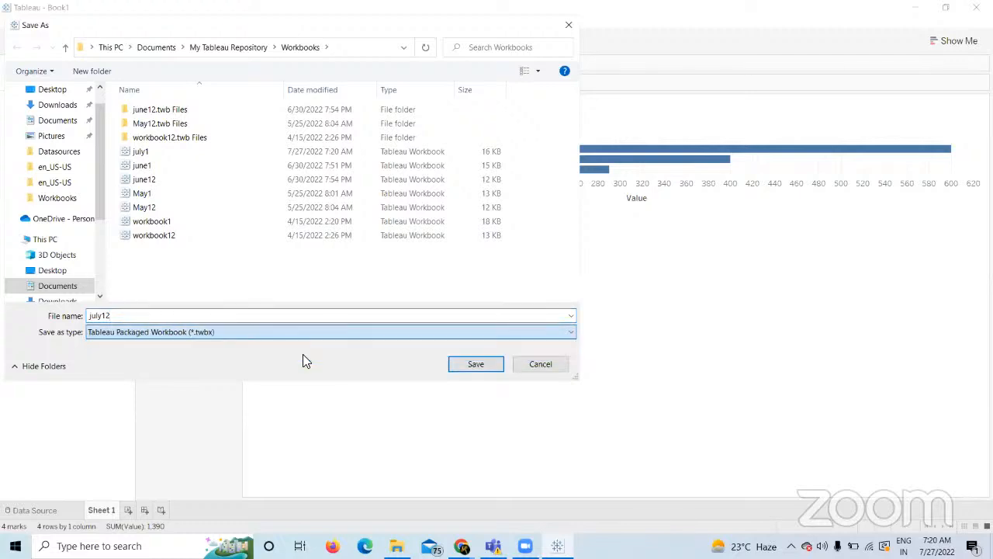
pyautogui.click(471, 366)
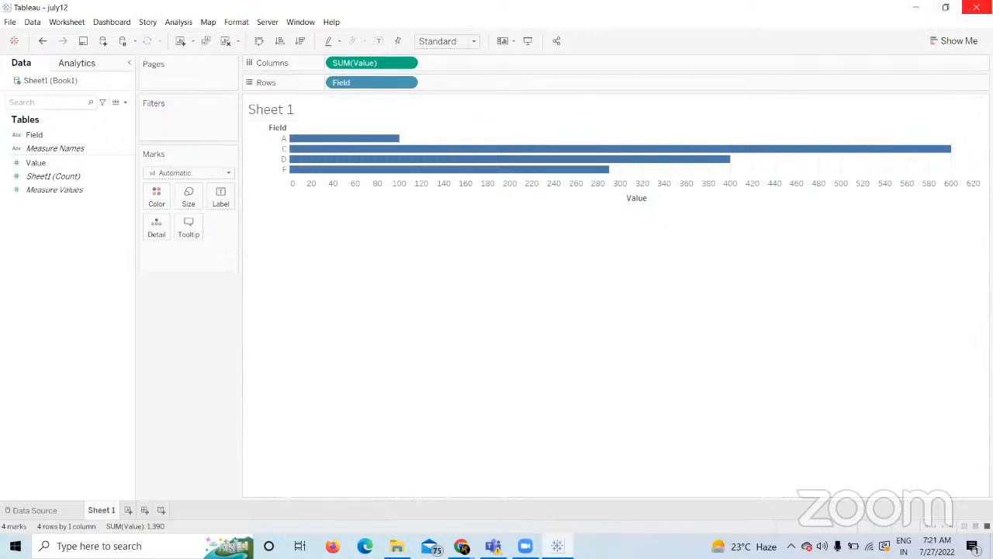
# Close Tableau and refresh the My Tableau Repository > Workbooks folder listing.
pyautogui.click(976, 7)
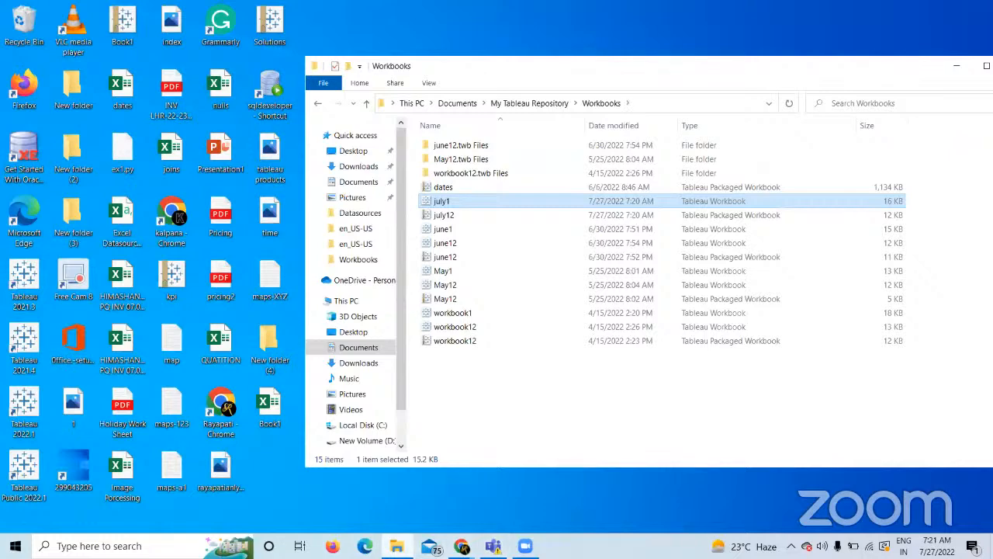
pyautogui.click(398, 545)
pyautogui.click(397, 546)
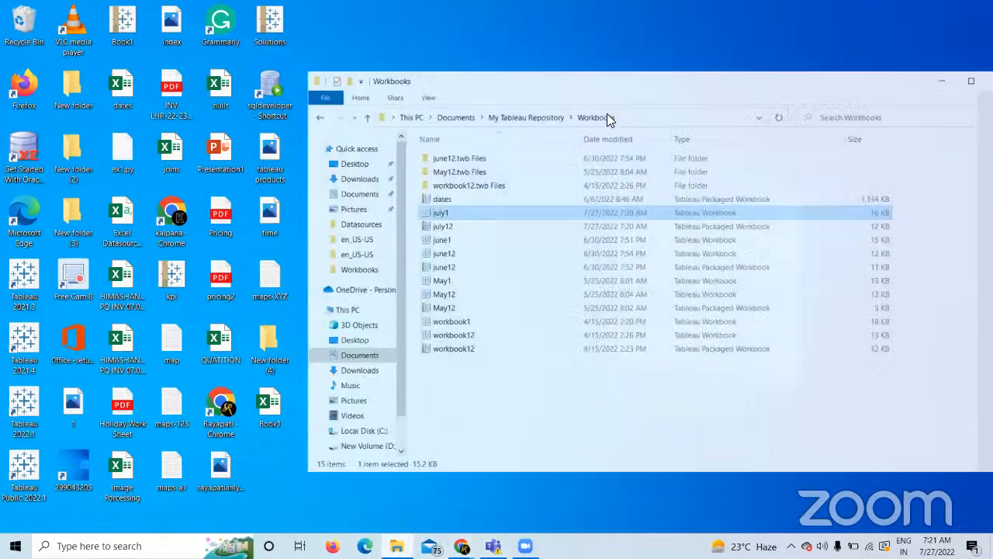
pyautogui.click(531, 102)
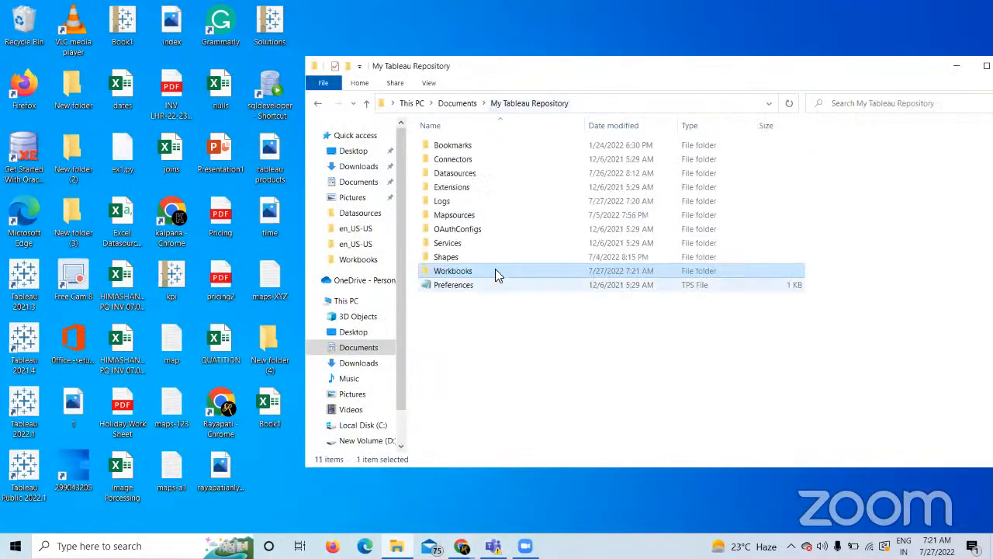
pyautogui.doubleClick(454, 272)
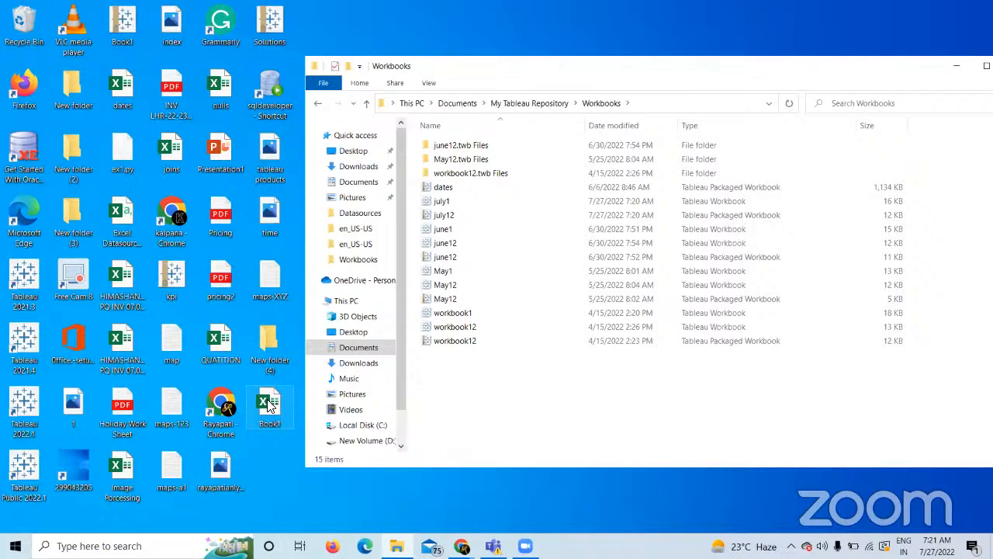
# Move the desktop Book1 into New folder (4), then reopen july12 and minimize Tableau.
pyautogui.moveTo(271, 409); pyautogui.dragTo(268, 346)
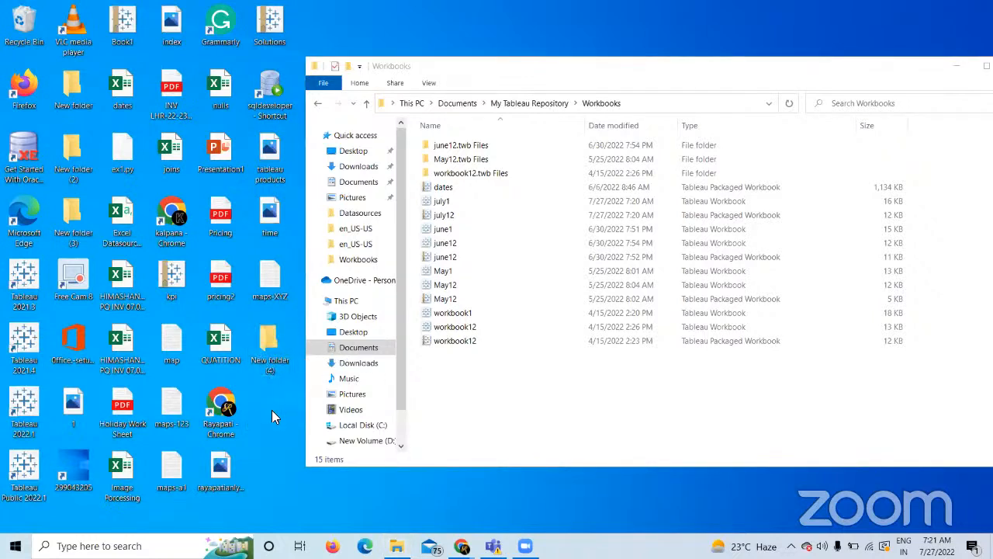
pyautogui.click(454, 220)
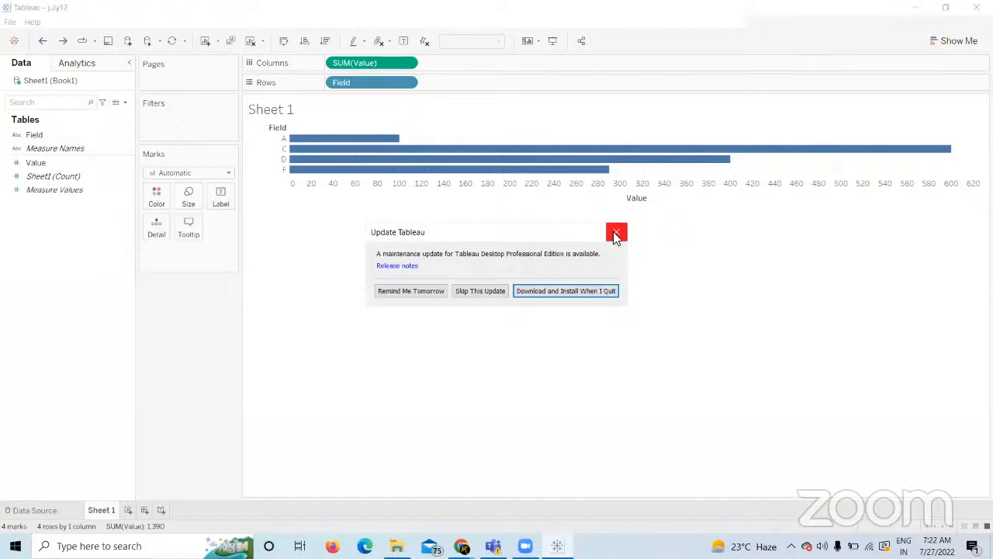
pyautogui.click(615, 233)
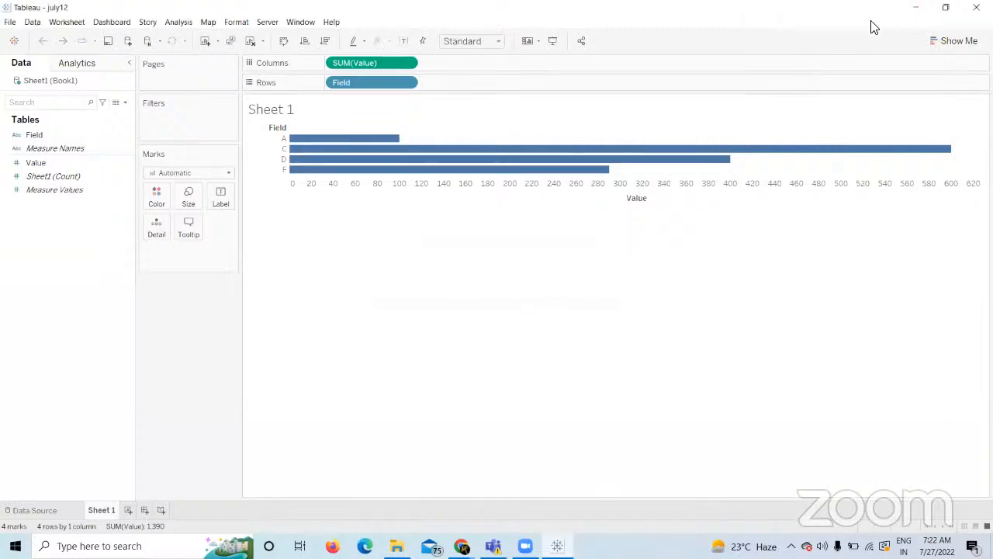
pyautogui.click(915, 7)
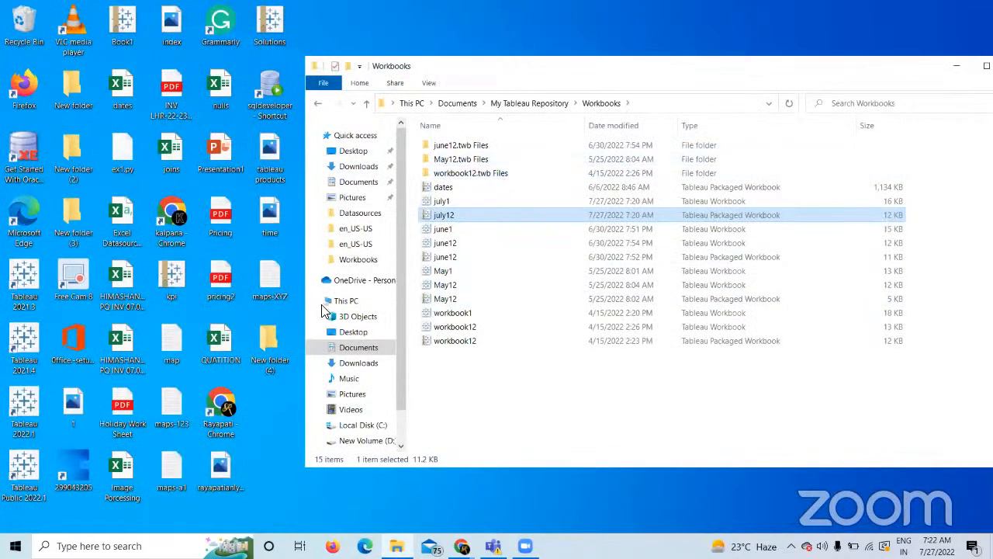
# Delete Book1 from New folder (4) and close the emptied folder.
pyautogui.doubleClick(256, 340)
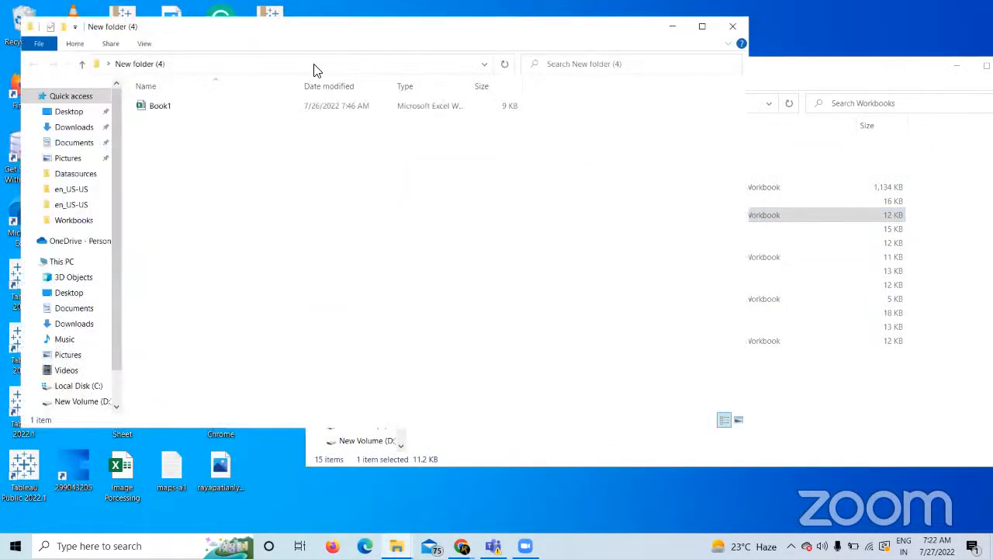
pyautogui.rightClick(183, 106)
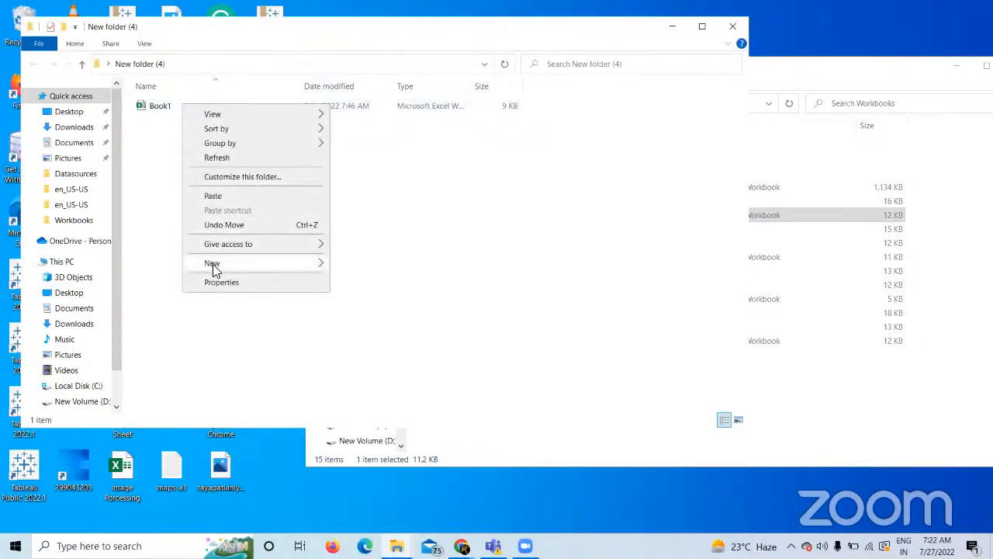
pyautogui.click(160, 110)
pyautogui.rightClick(160, 110)
pyautogui.click(194, 353)
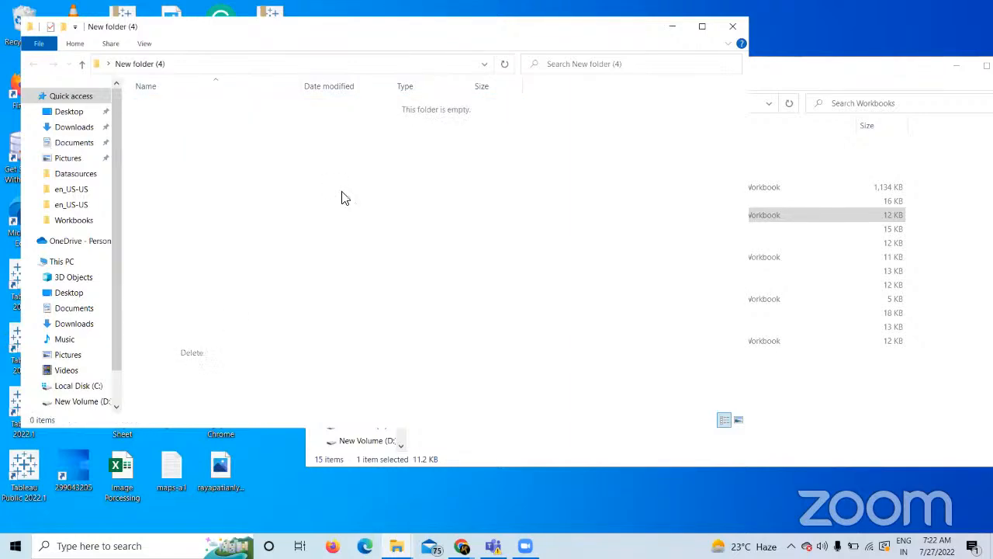
pyautogui.click(735, 27)
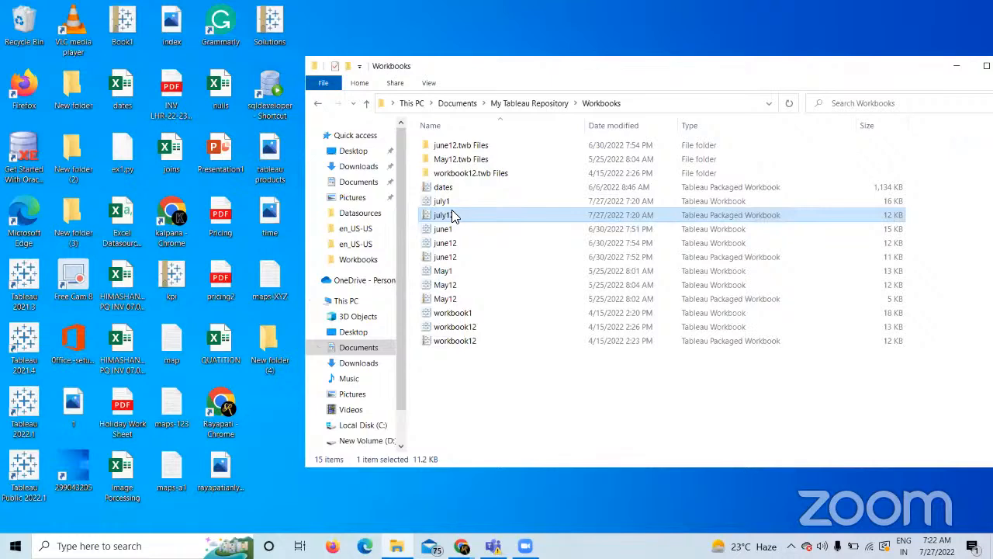
# Open july12 to confirm its bar chart survives Book1's deletion, then close it.
pyautogui.doubleClick(442, 215)
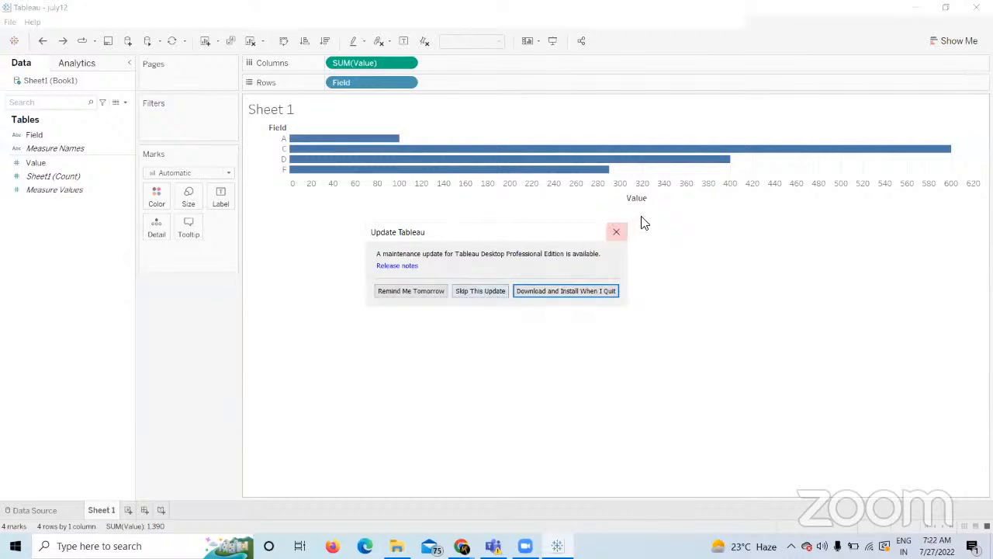
pyautogui.click(613, 235)
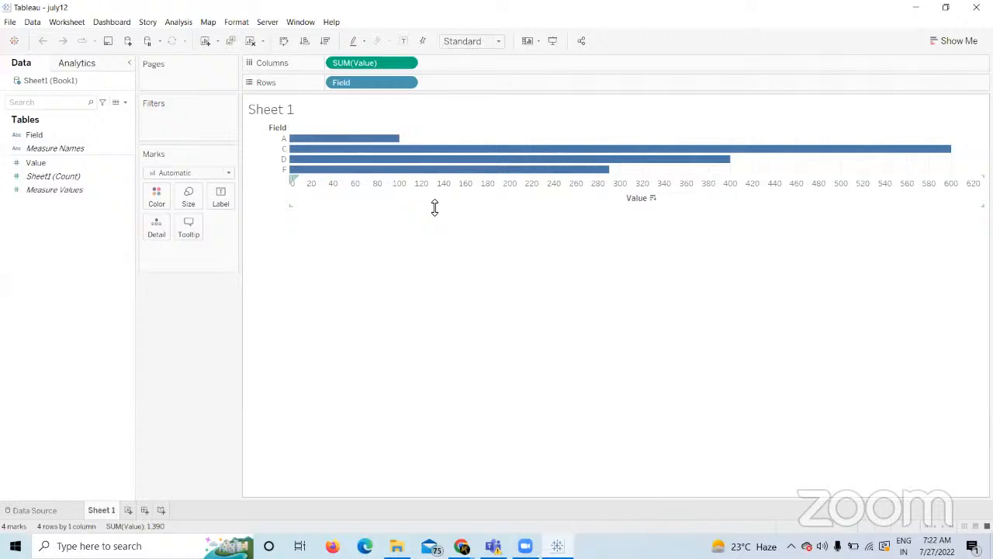
pyautogui.moveTo(468, 148)
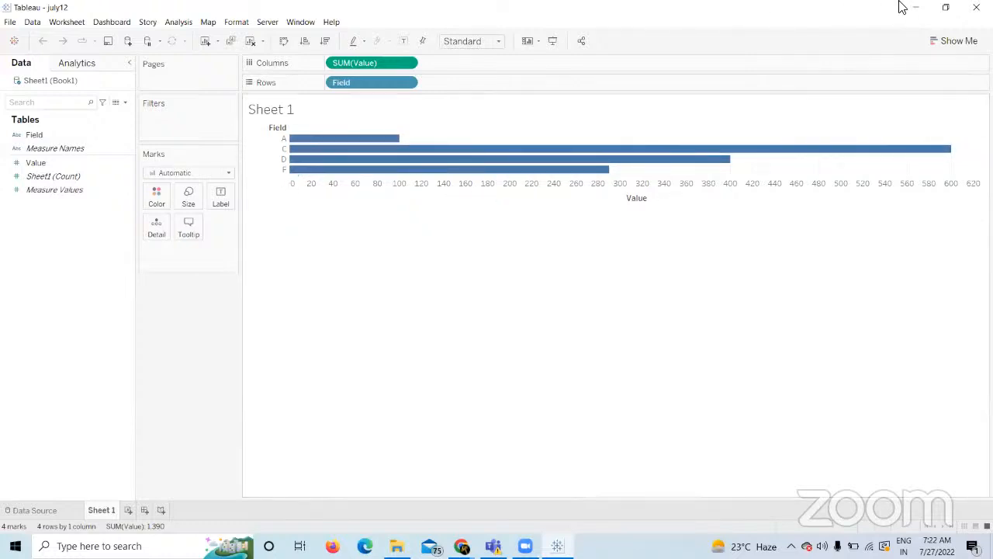
pyautogui.click(976, 7)
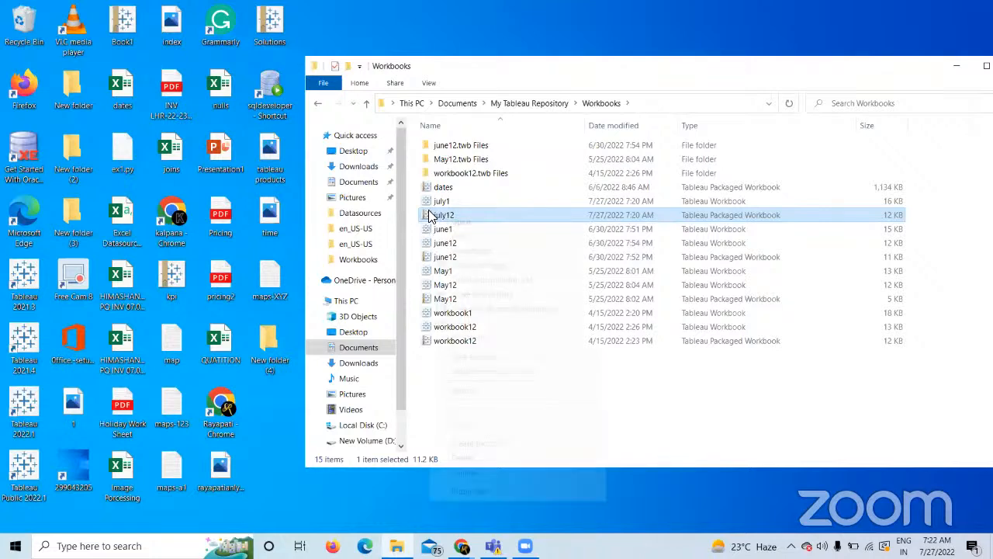
# Unpackage july12, find Book1 under july12.twb Files > Data > Desktop, then return to Workbooks.
pyautogui.rightClick(432, 215)
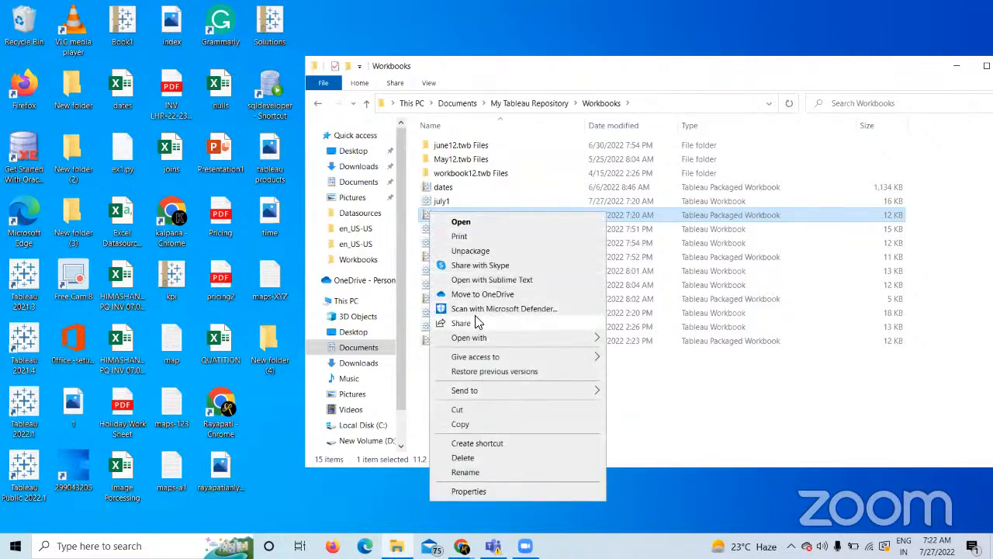
pyautogui.click(468, 251)
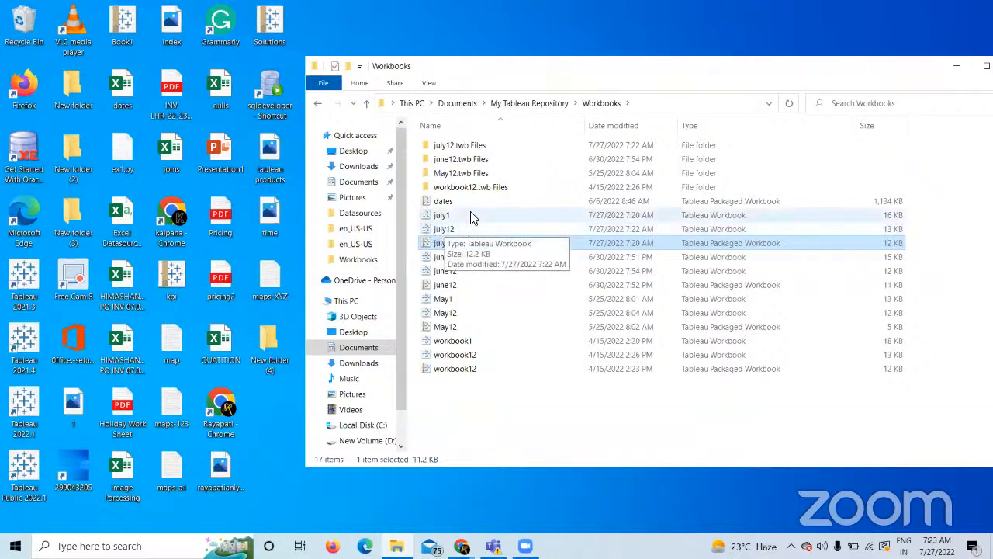
pyautogui.doubleClick(453, 147)
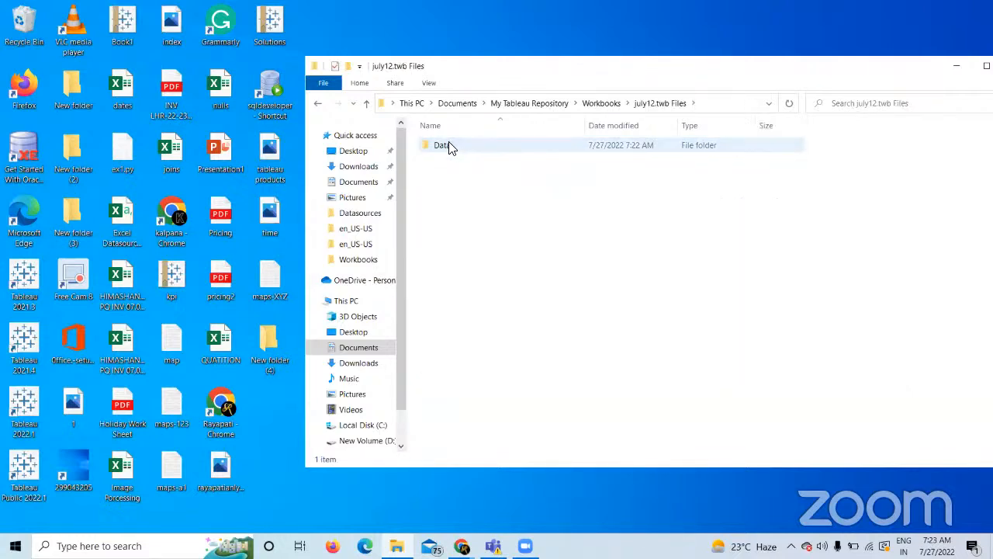
pyautogui.doubleClick(448, 146)
pyautogui.doubleClick(448, 147)
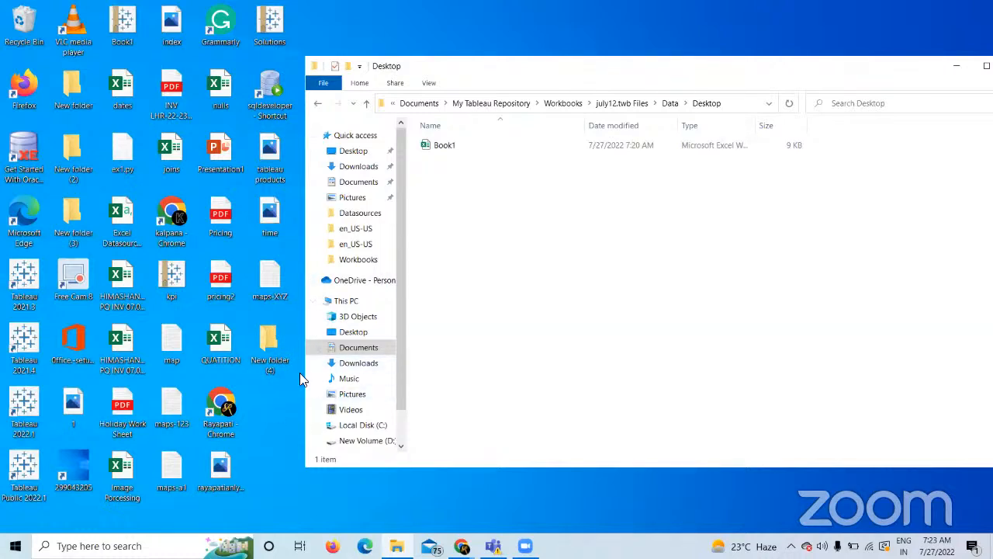
pyautogui.click(554, 112)
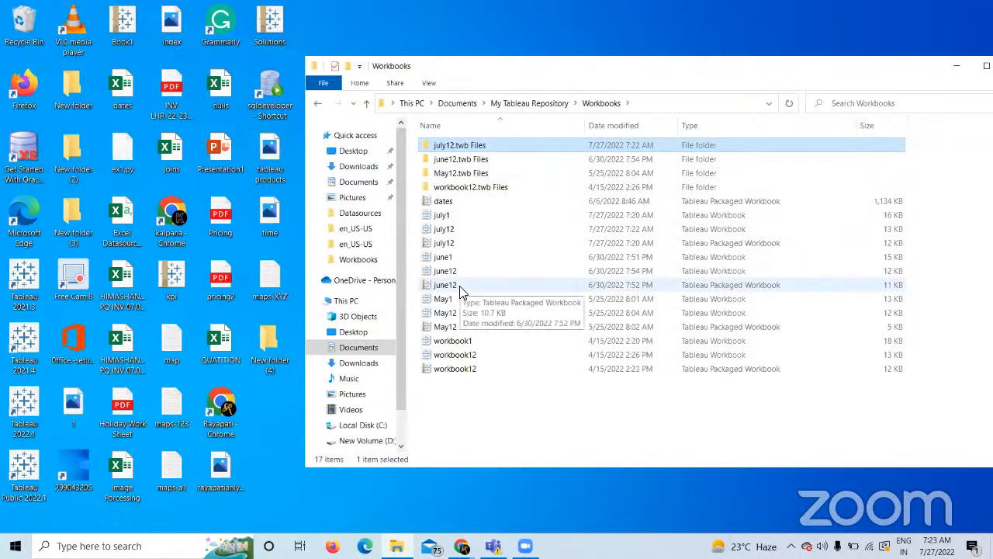
pyautogui.click(429, 215)
pyautogui.rightClick(430, 216)
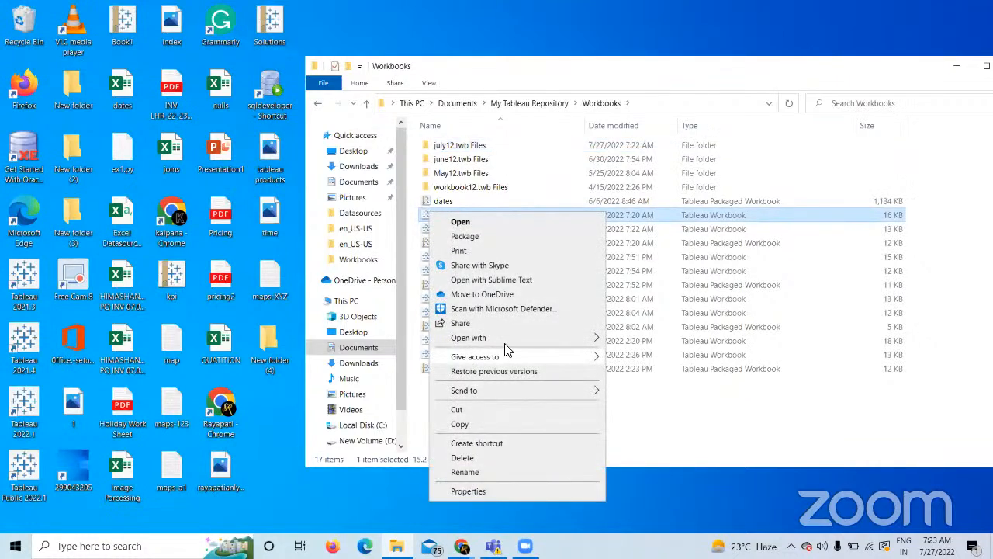
pyautogui.moveTo(514, 339)
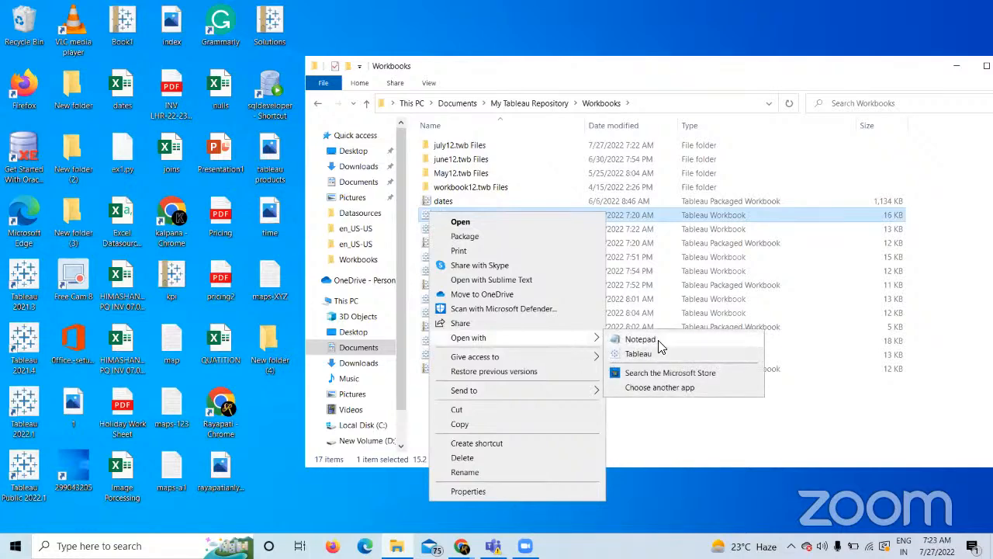
pyautogui.click(658, 342)
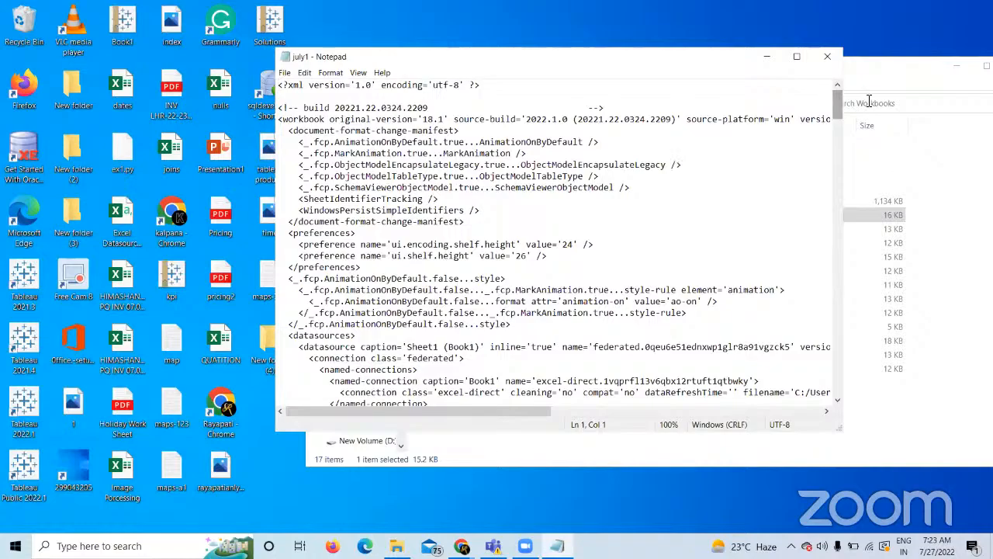
pyautogui.moveTo(836, 109)
pyautogui.mouseDown()
pyautogui.moveTo(862, 304)
pyautogui.moveTo(838, 92)
pyautogui.mouseUp()
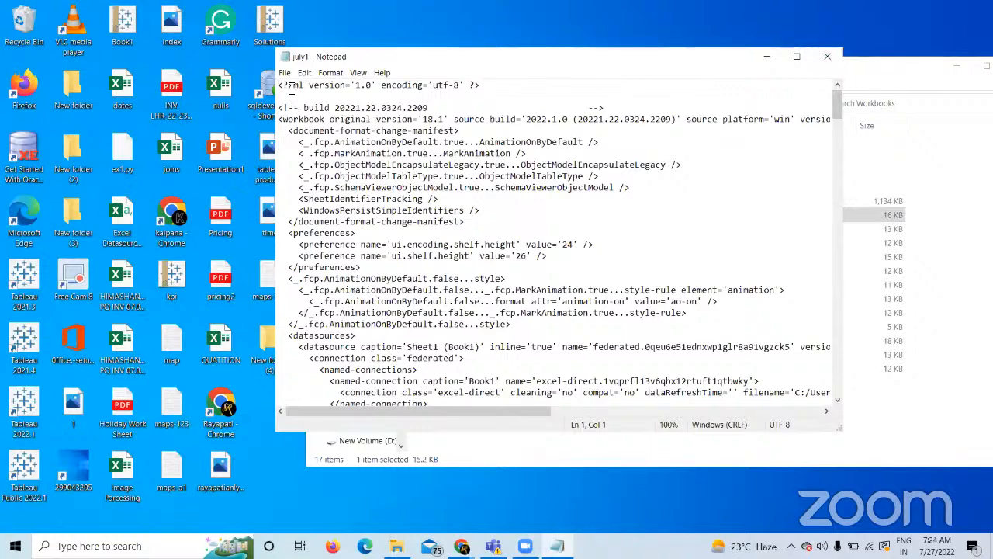
pyautogui.click(827, 57)
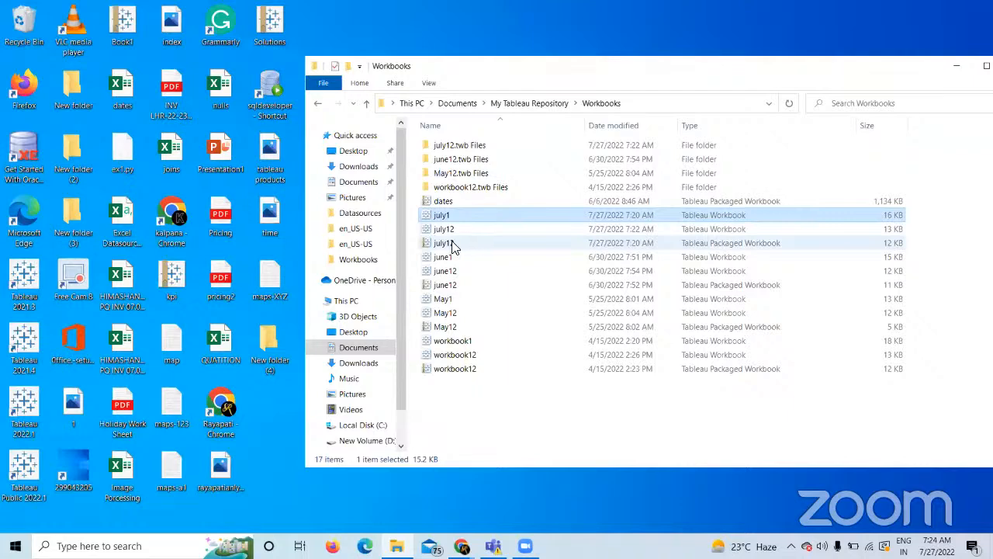
pyautogui.rightClick(454, 245)
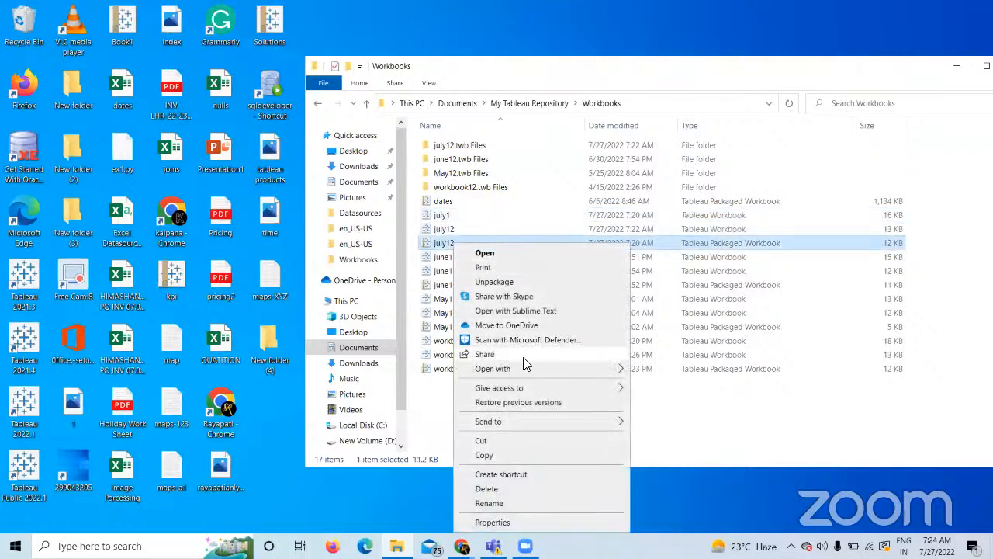
pyautogui.moveTo(578, 369)
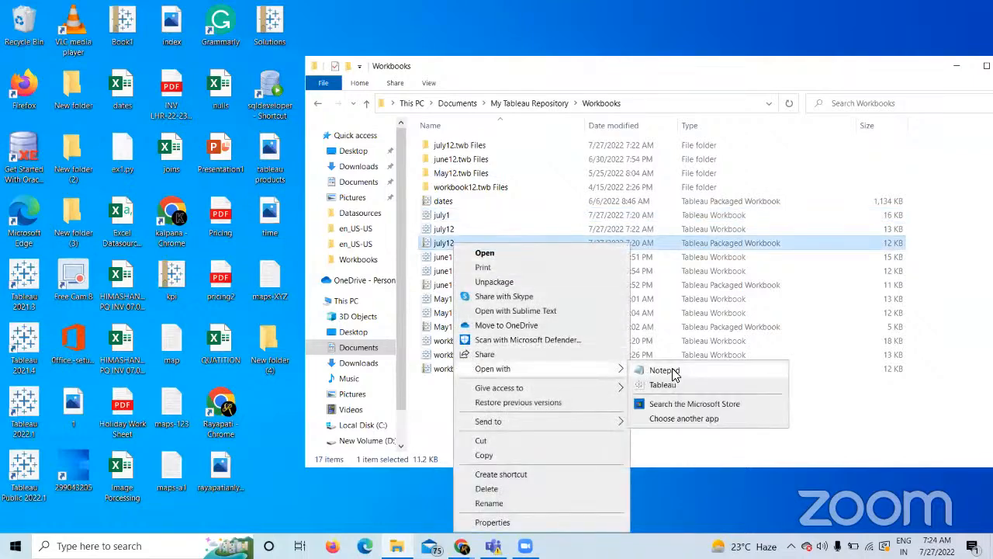
pyautogui.click(664, 371)
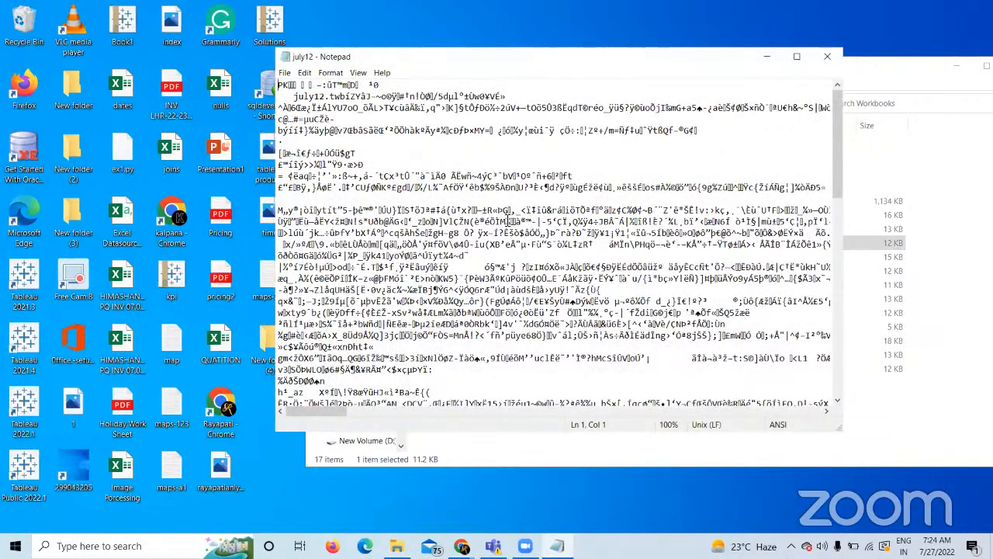
pyautogui.click(828, 62)
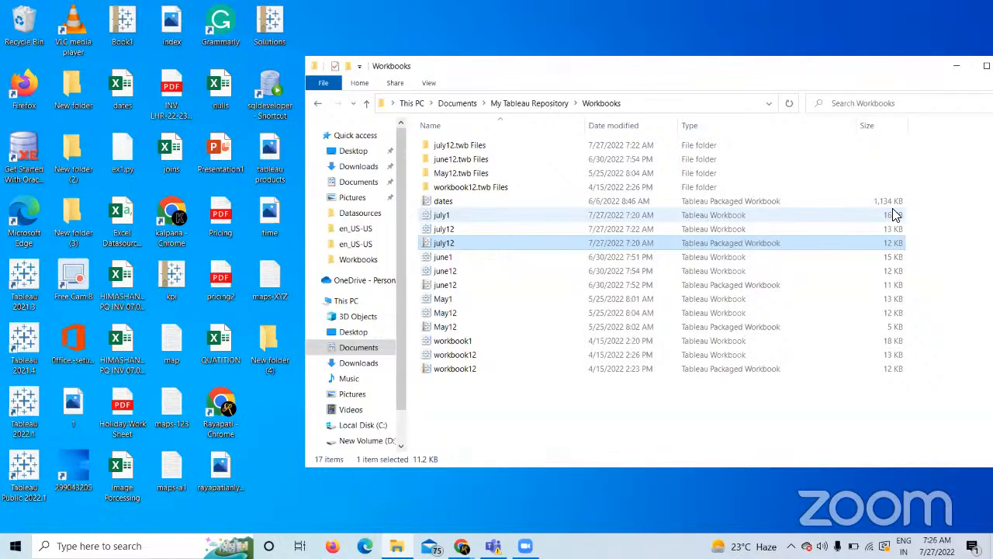
pyautogui.click(895, 215)
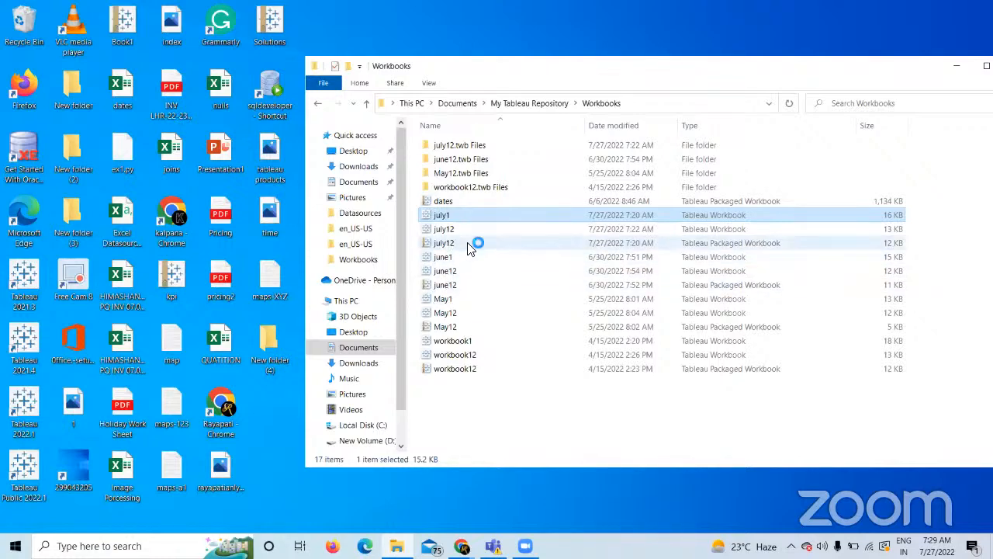
# Open the july12 packaged workbook, dismiss the update notice, and save a copy named july12-a.
pyautogui.click(468, 246)
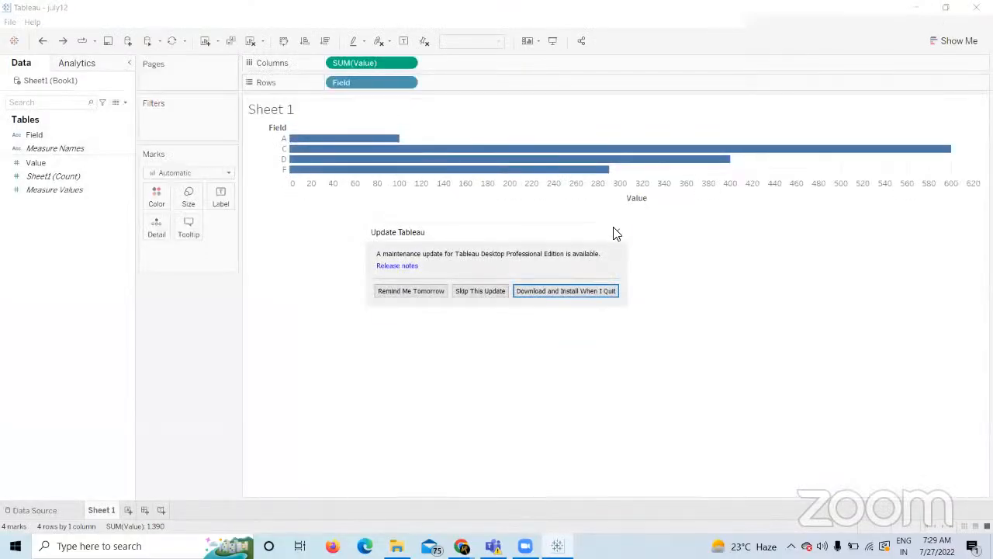
pyautogui.click(617, 233)
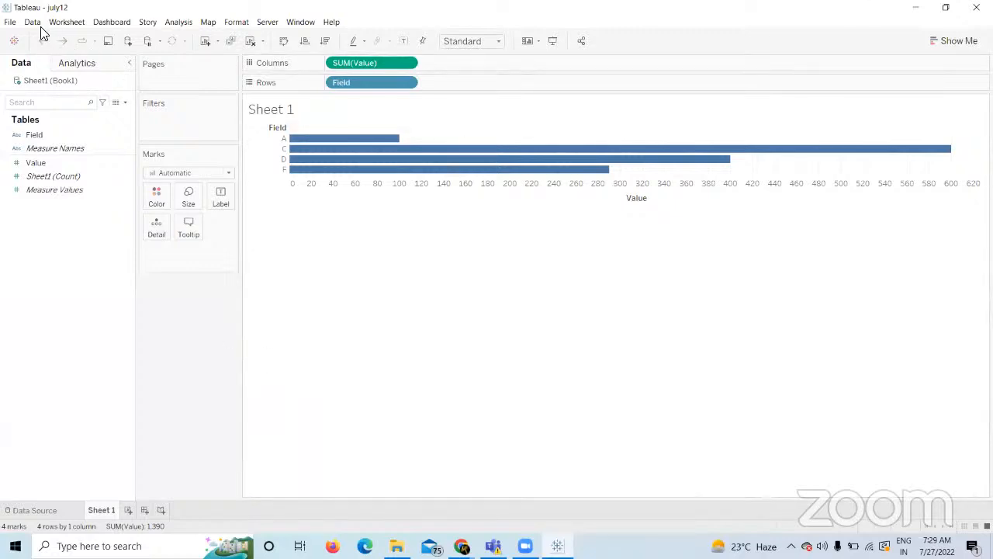
pyautogui.click(10, 21)
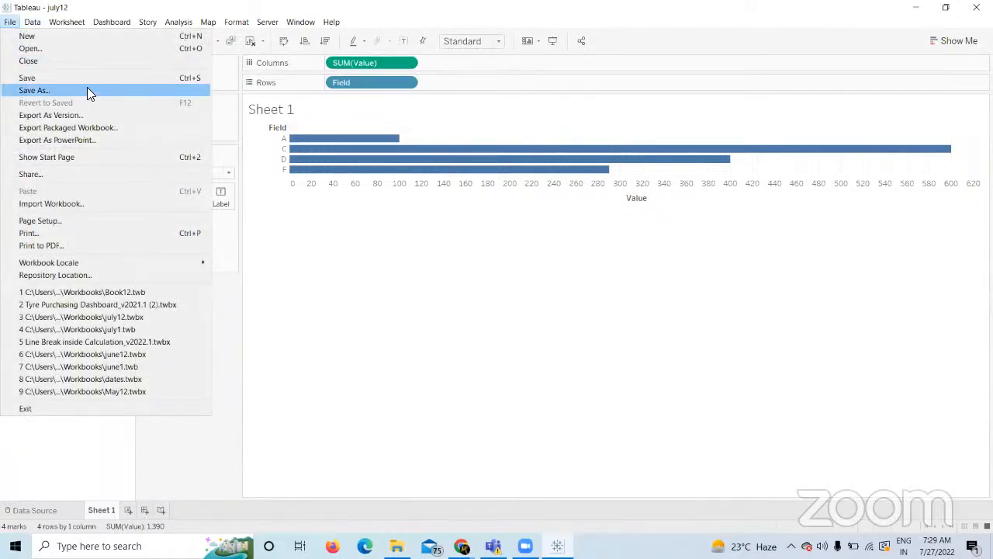
pyautogui.click(87, 91)
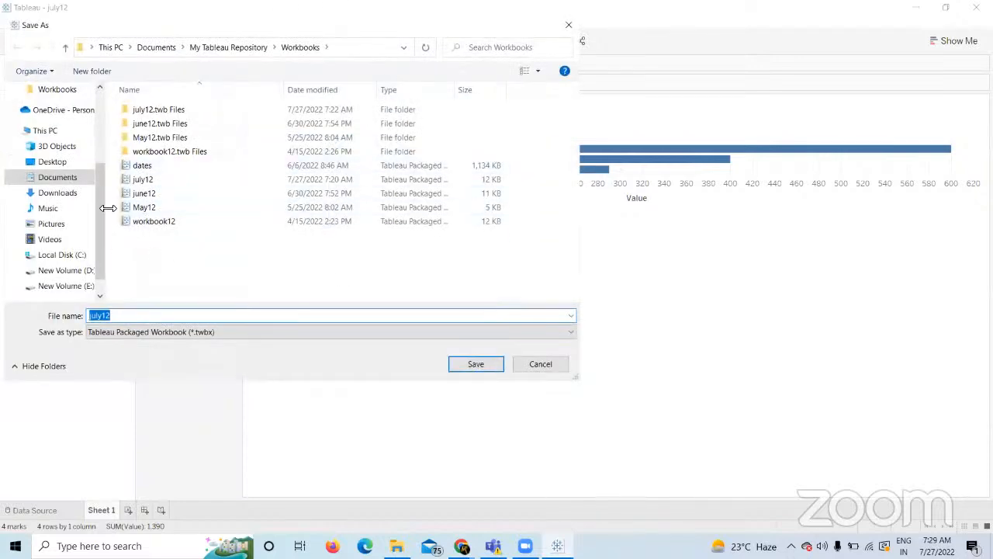
pyautogui.click(135, 318)
pyautogui.write('-a')
pyautogui.click(490, 361)
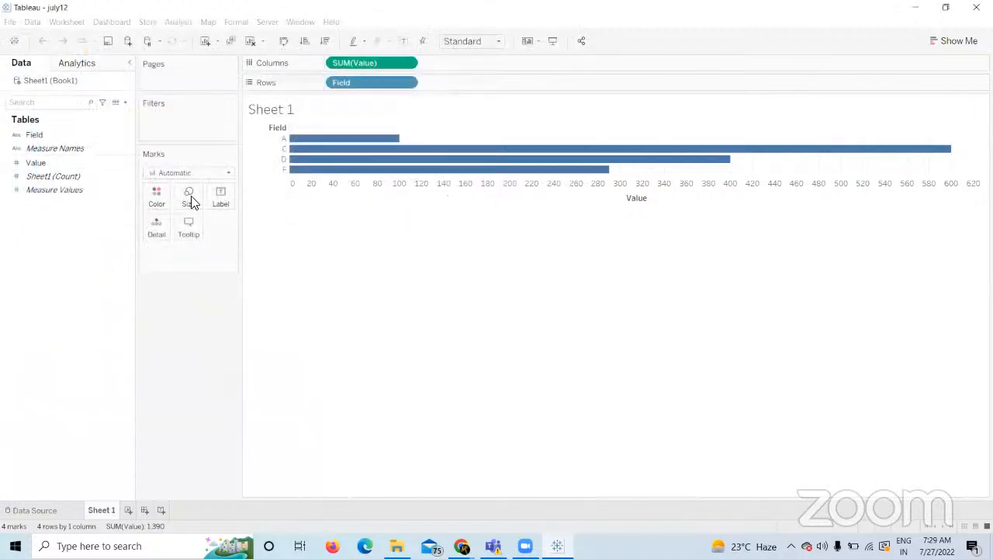
# Bring the Workbooks folder forward and select the new july12-a file.
pyautogui.click(396, 546)
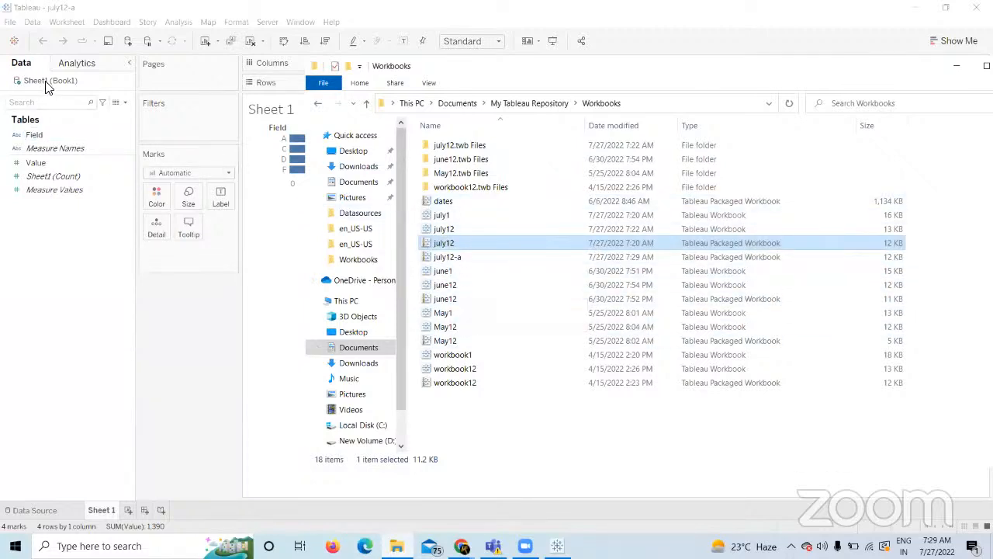
pyautogui.click(448, 257)
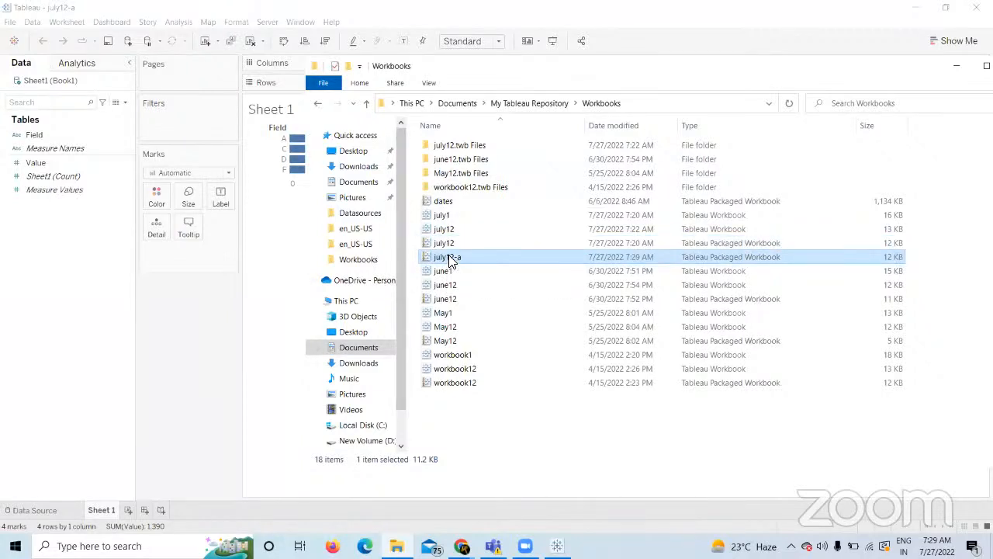
# Open july12-a, copy Sheet 1, and close the duplicate july12-a window.
pyautogui.doubleClick(450, 260)
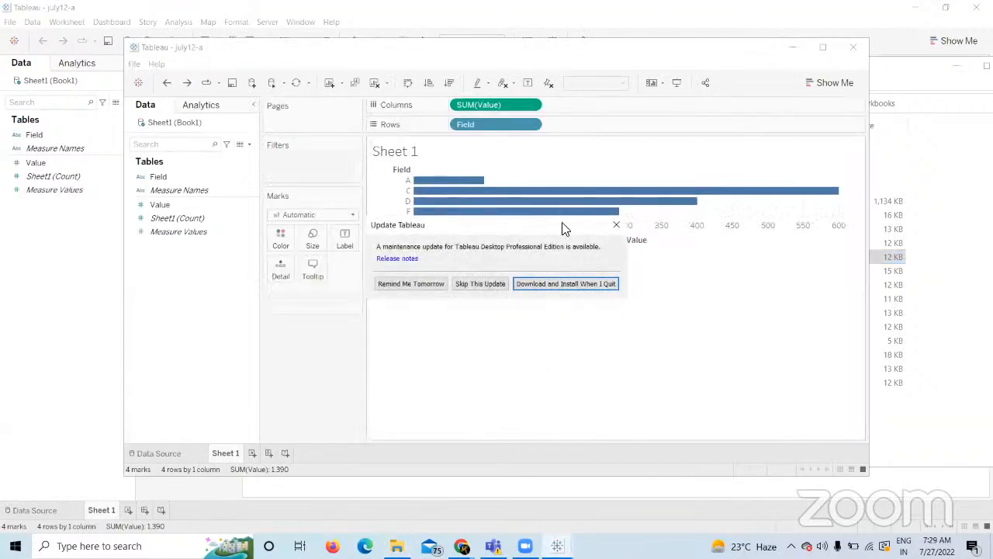
pyautogui.click(618, 224)
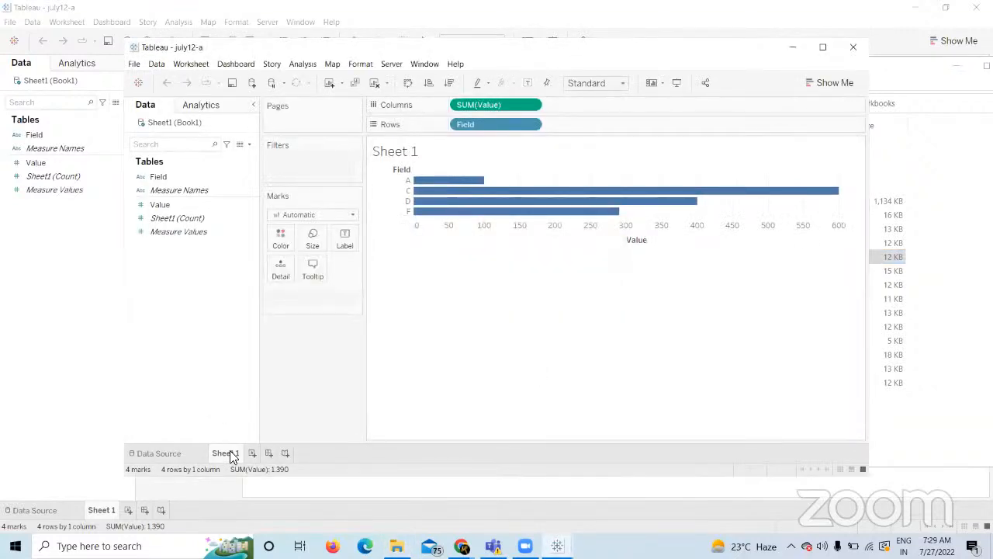
pyautogui.rightClick(230, 451)
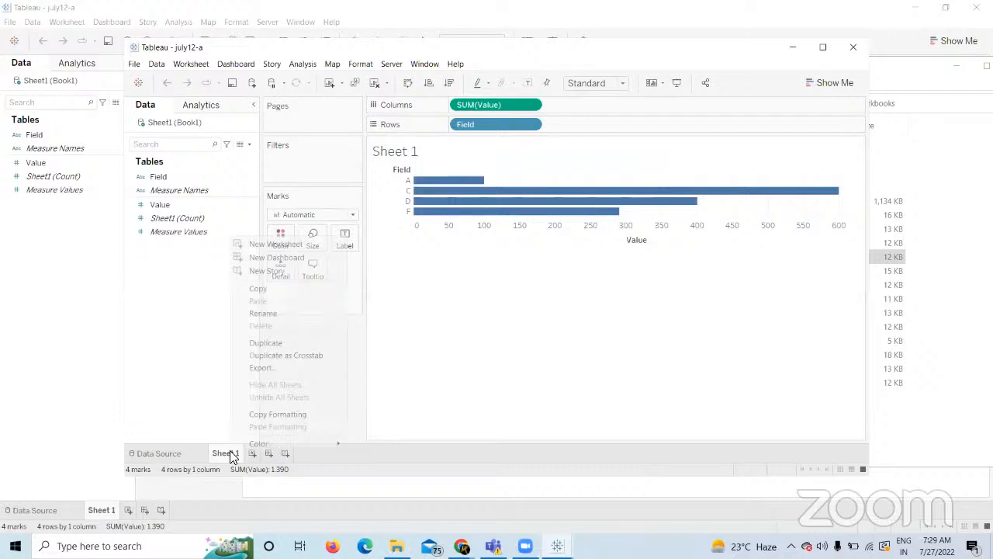
pyautogui.click(271, 290)
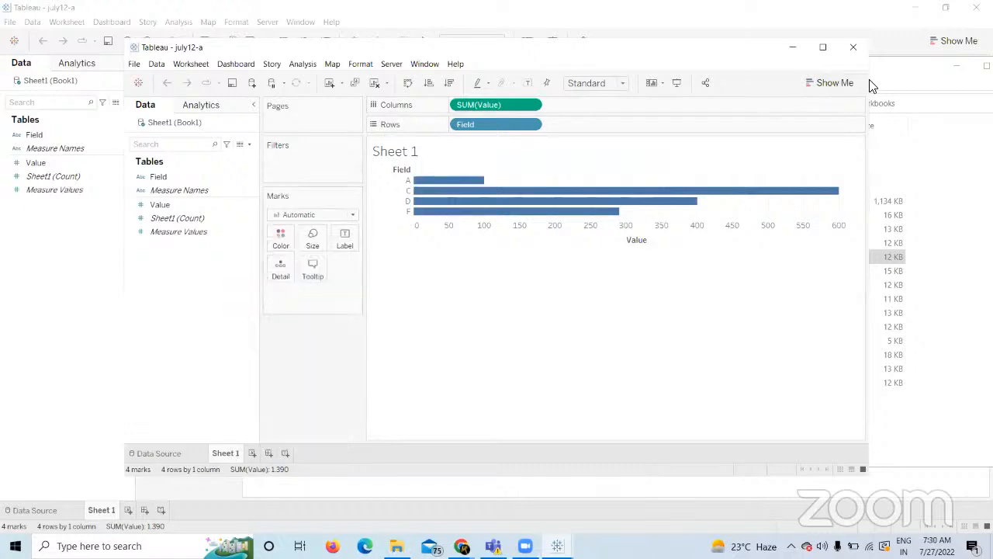
pyautogui.click(853, 47)
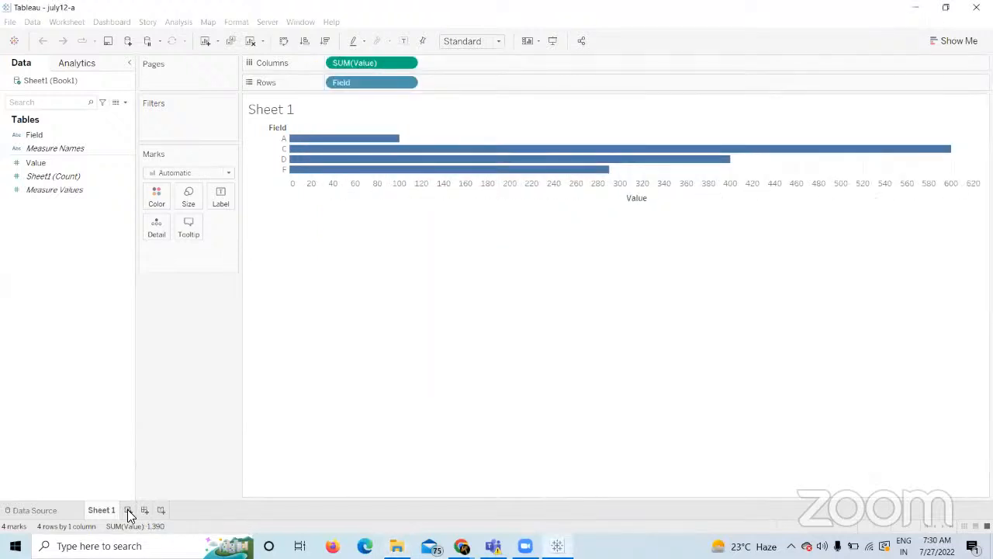
# Add a blank worksheet named qq and a new Dashboard 1.
pyautogui.click(129, 515)
pyautogui.doubleClick(129, 510)
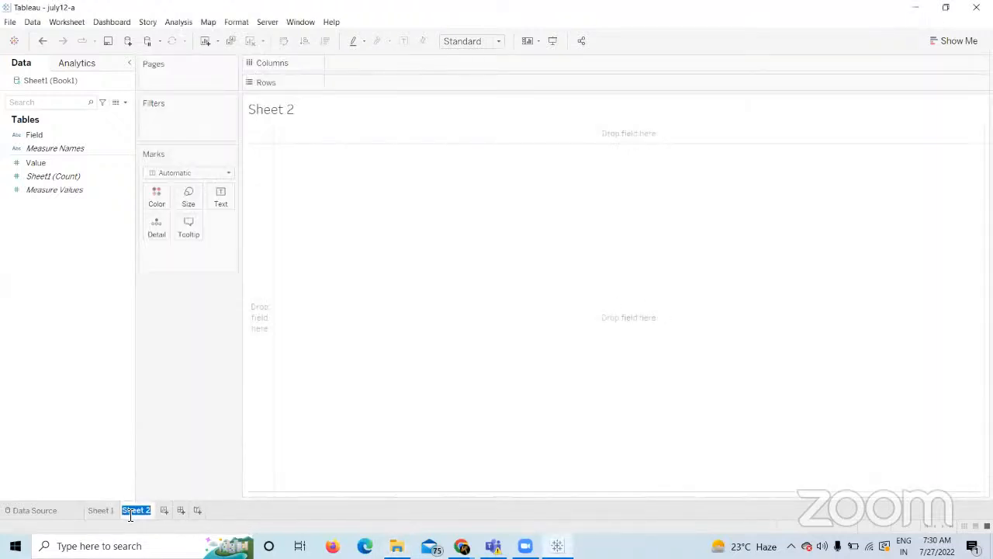
pyautogui.press('BackSpace')
pyautogui.rightClick(134, 512)
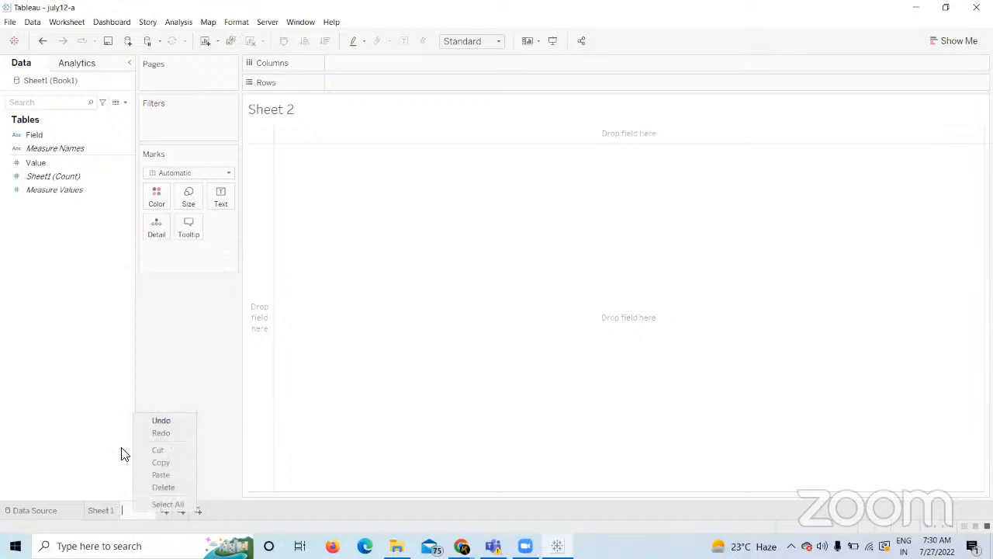
pyautogui.click(200, 382)
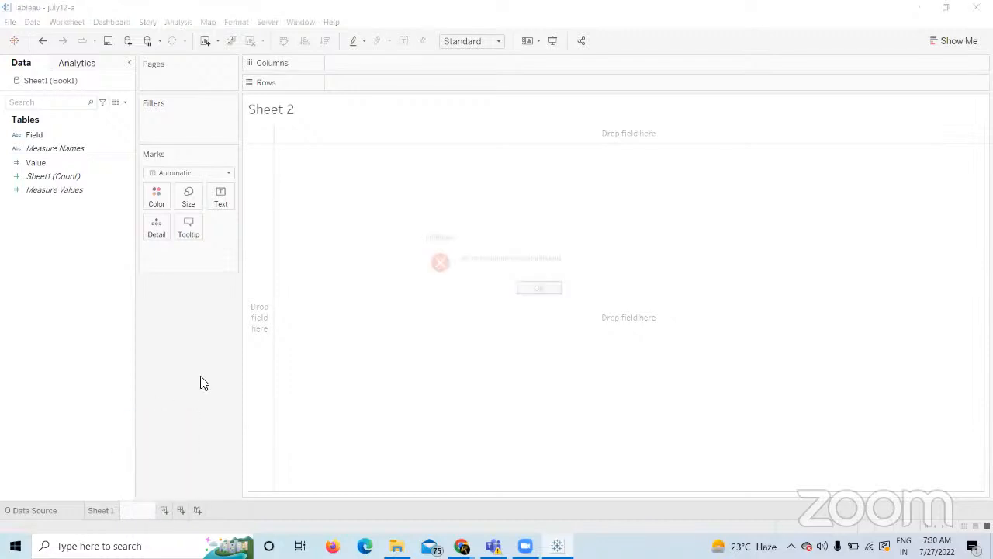
pyautogui.click(541, 289)
pyautogui.click(100, 510)
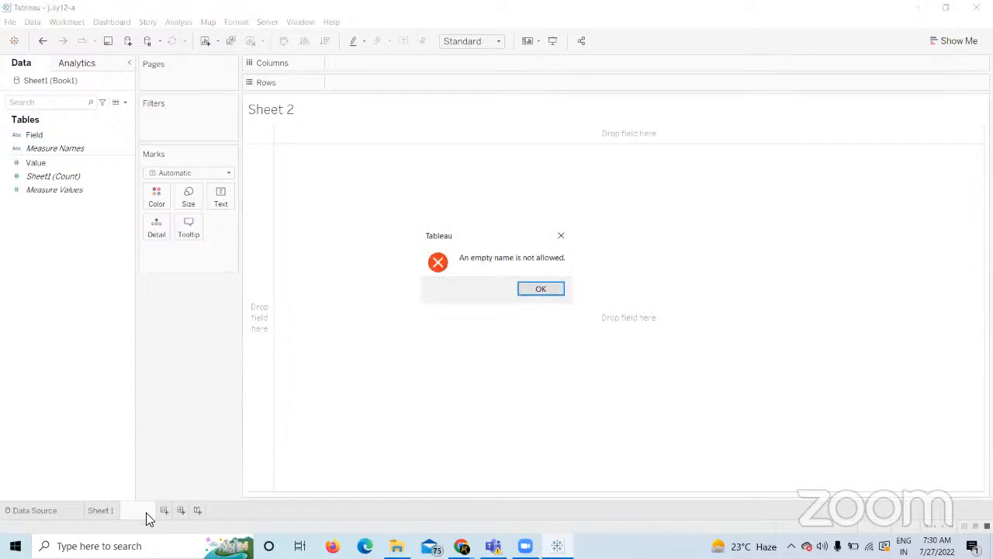
pyautogui.click(540, 292)
pyautogui.write('qq')
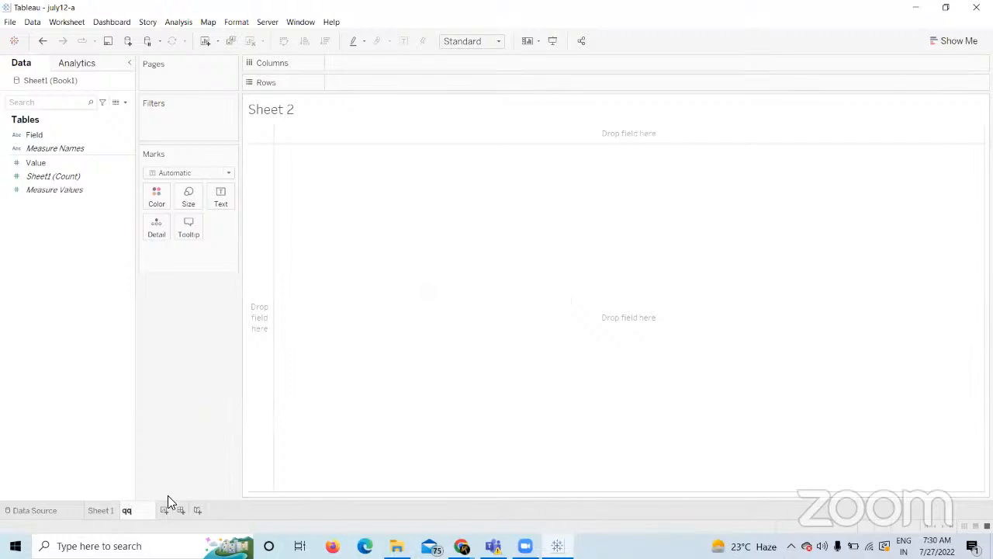
pyautogui.press('Return')
pyautogui.click(163, 506)
pyautogui.click(124, 512)
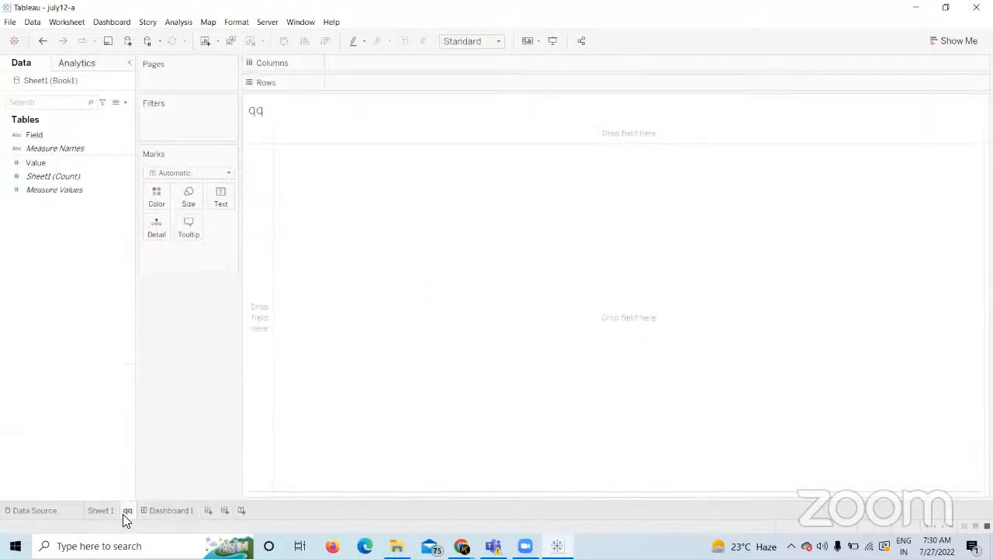
# Paste the copied bar chart as a new worksheet, Sheet 1 (2).
pyautogui.rightClick(125, 512)
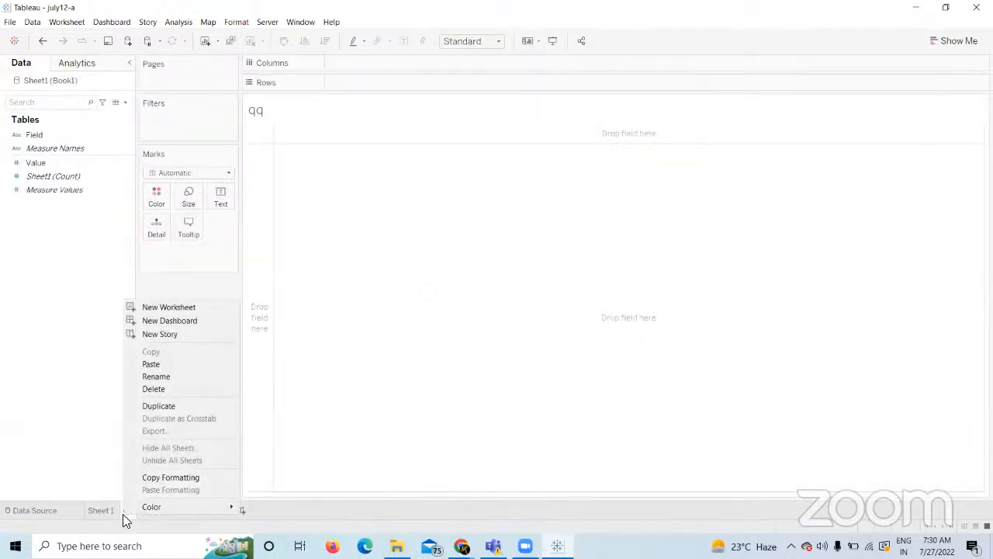
pyautogui.click(163, 363)
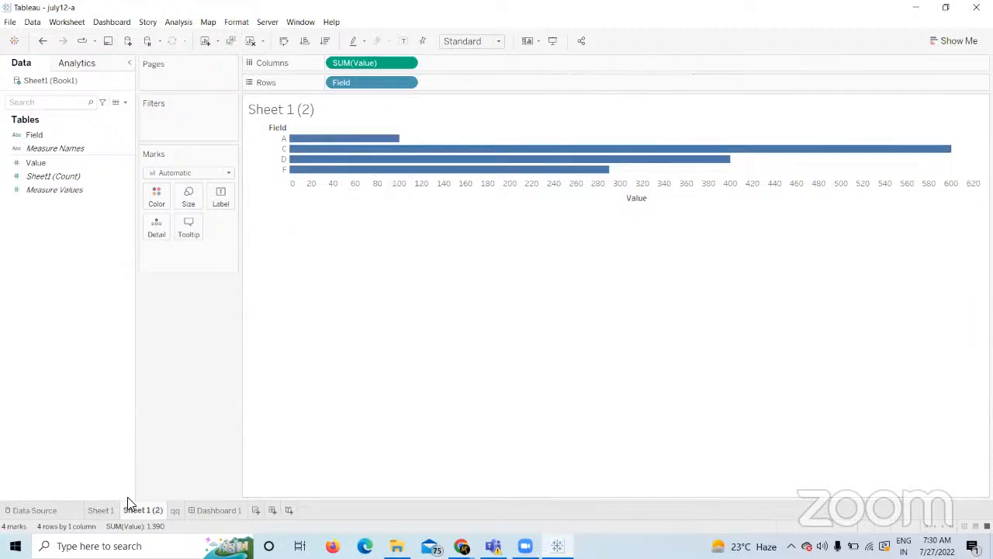
pyautogui.click(99, 509)
pyautogui.click(153, 510)
# Compare Sheet 1 (2) against the empty qq sheet and the original Sheet 1.
pyautogui.click(176, 511)
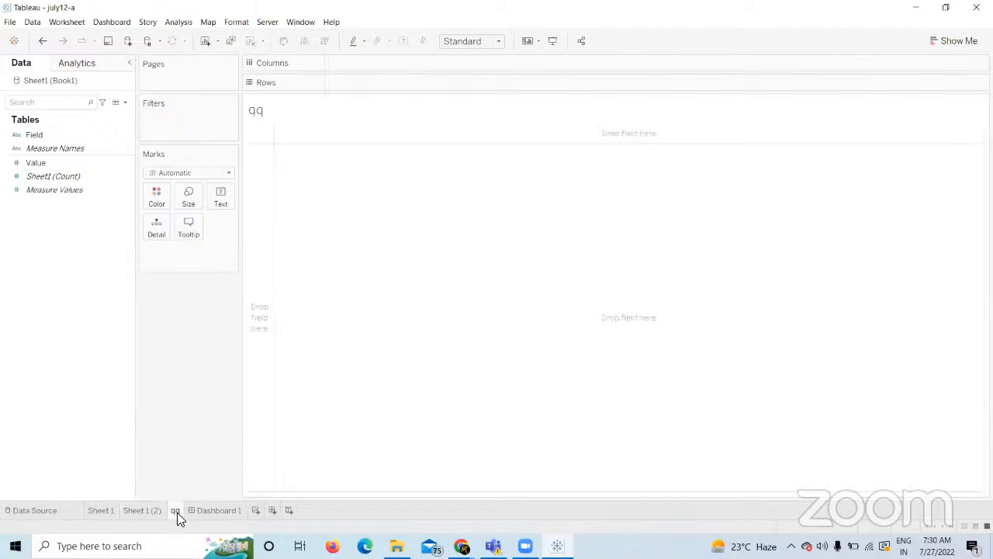
pyautogui.click(133, 509)
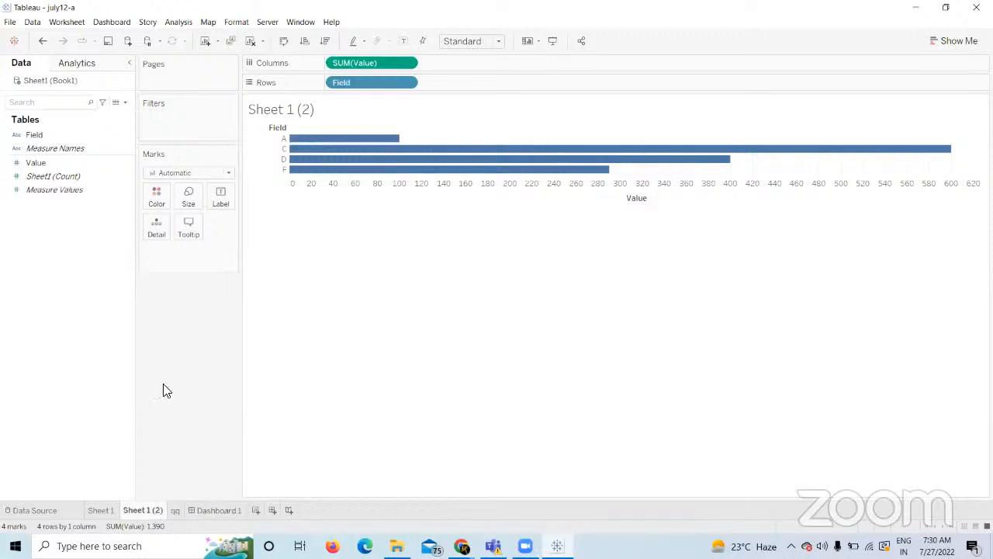
pyautogui.click(109, 512)
pyautogui.click(135, 512)
pyautogui.moveTo(357, 171)
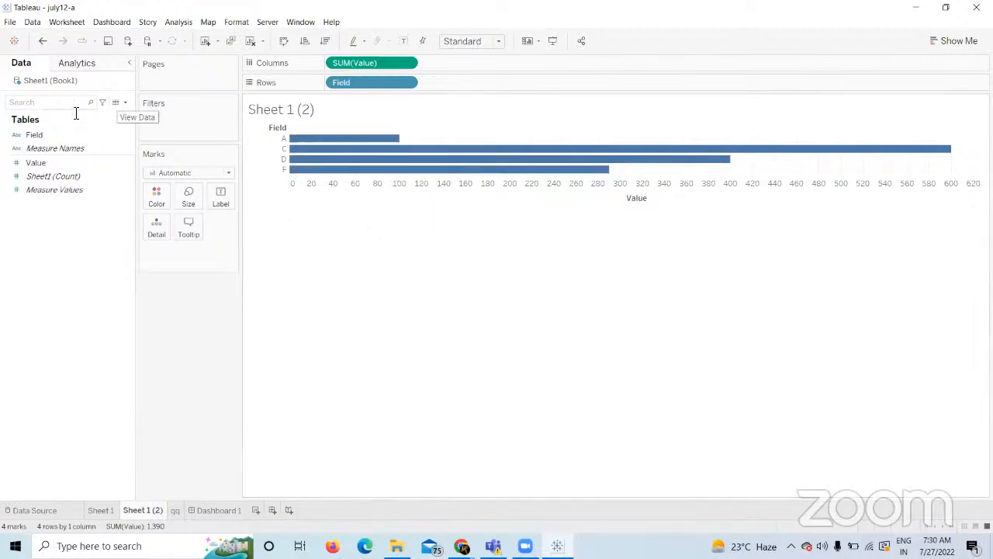
pyautogui.moveTo(322, 153)
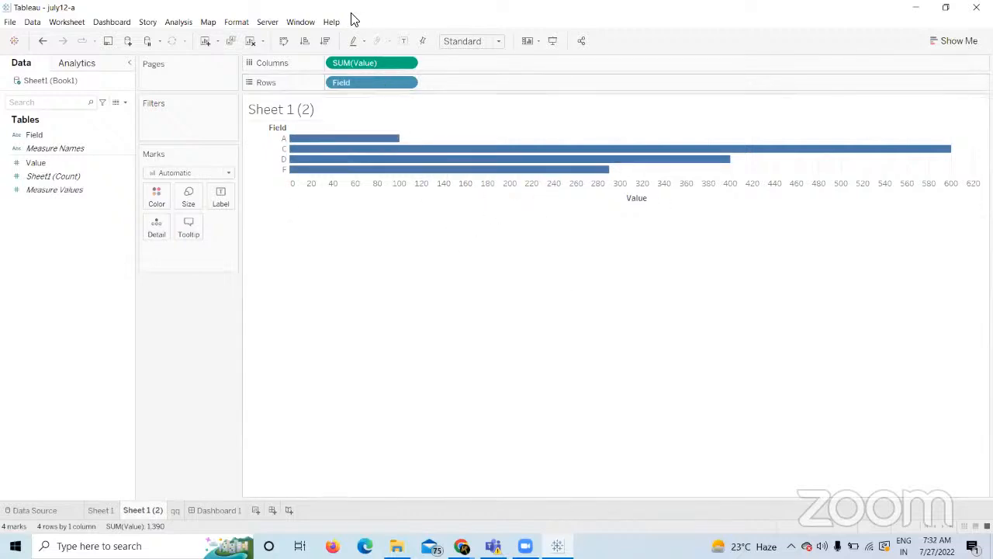
# Check the Server menu, then close Tableau, choosing No to saving july12-a's changes.
pyautogui.click(273, 23)
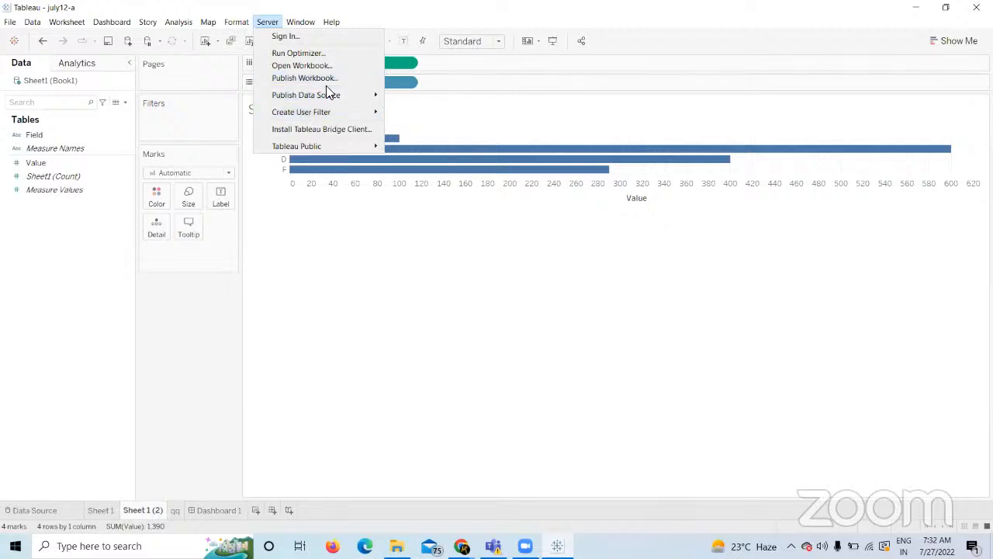
pyautogui.click(695, 337)
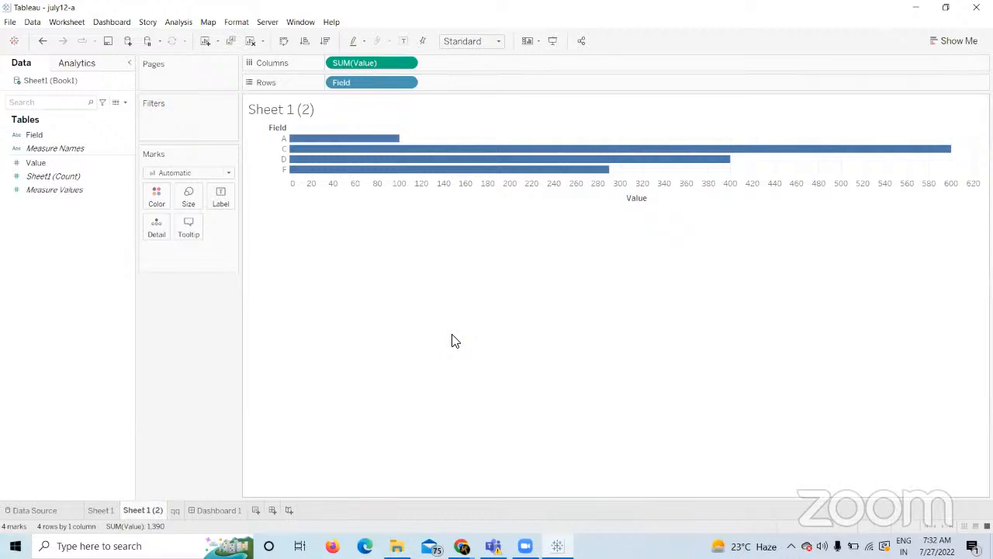
pyautogui.click(976, 7)
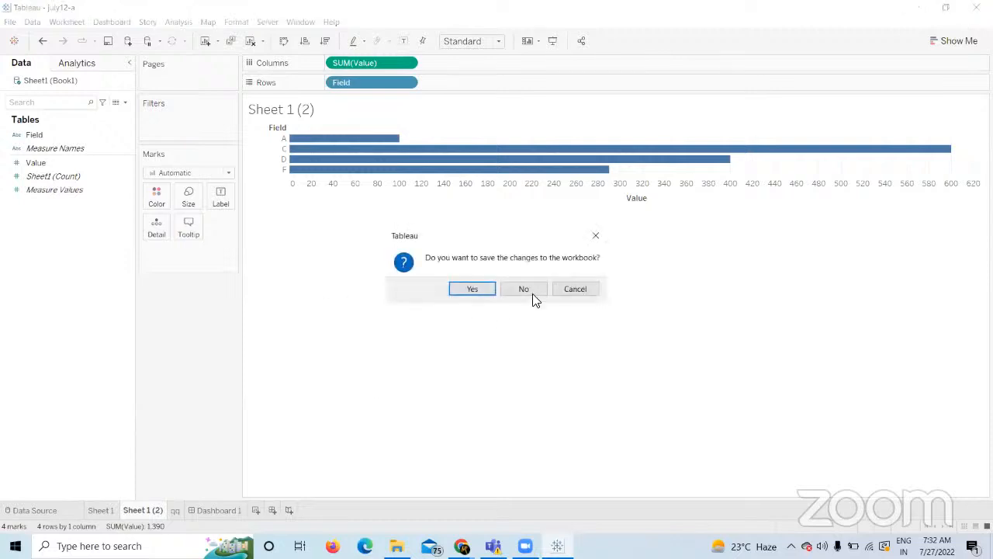
pyautogui.click(525, 289)
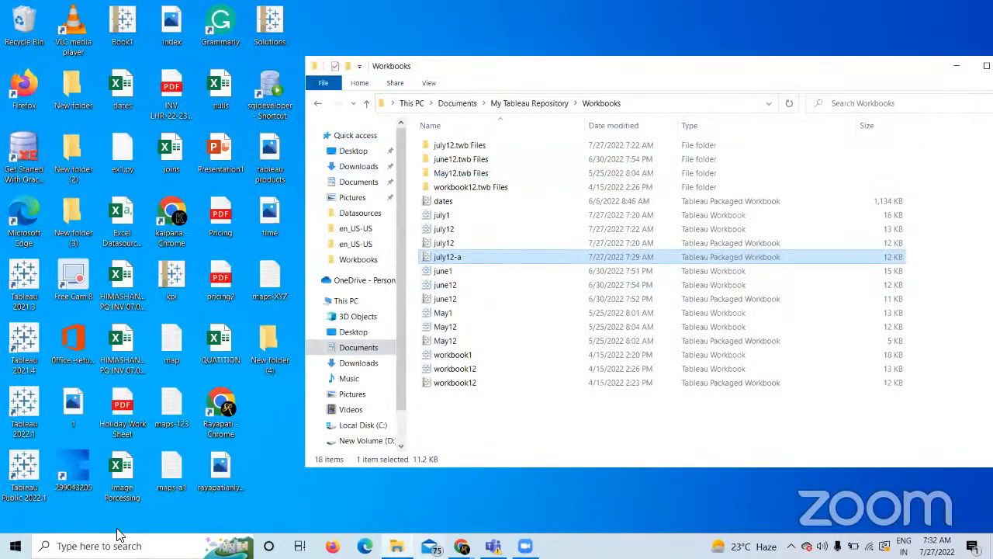
# Launch Tableau 2021.3 from Windows search by typing 'tab'.
pyautogui.press('super')
pyautogui.write('tab')
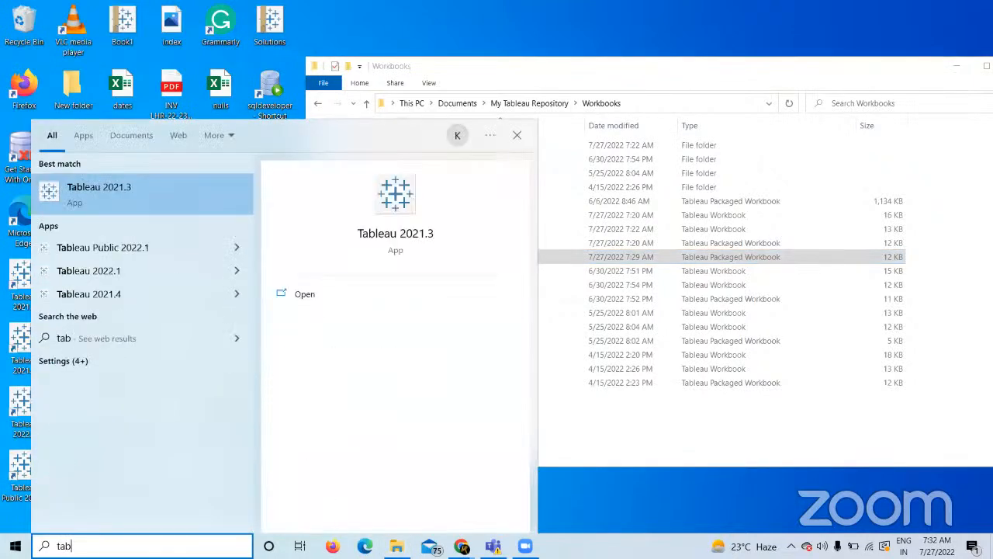
pyautogui.press('Return')
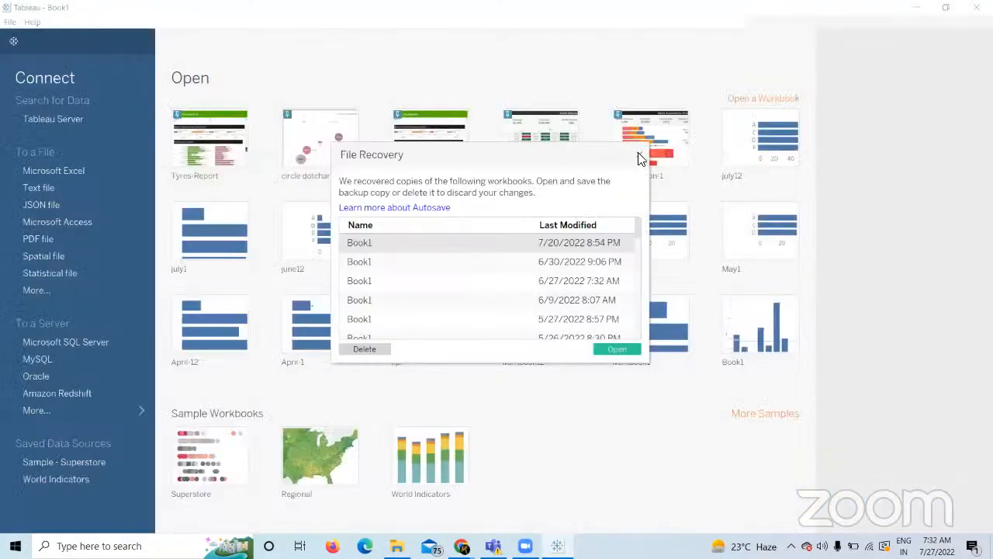
# Dismiss File Recovery and open the Sample - Superstore Excel file from My Tableau Repository > Datasources > 2021.4 > en_US-US.
pyautogui.click(639, 156)
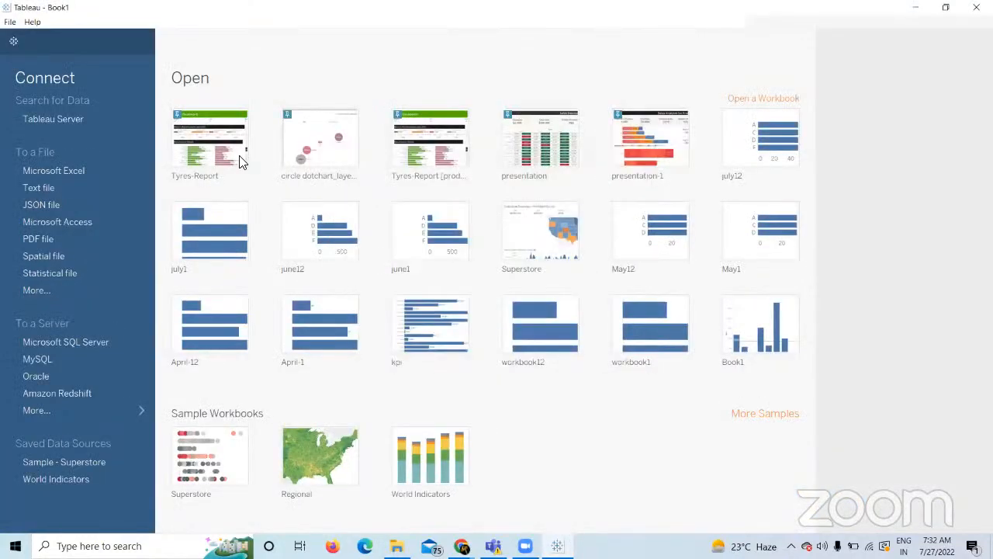
pyautogui.click(79, 166)
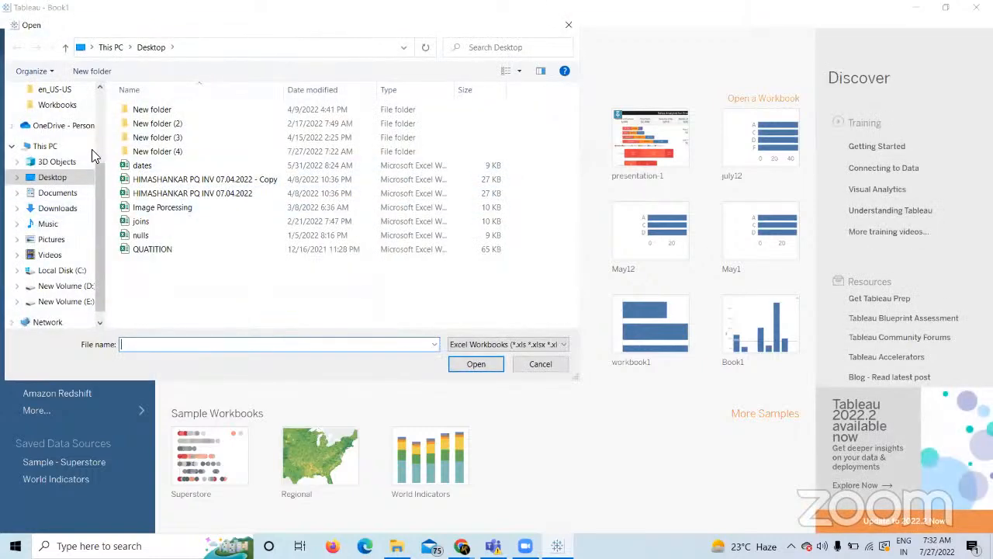
pyautogui.click(56, 192)
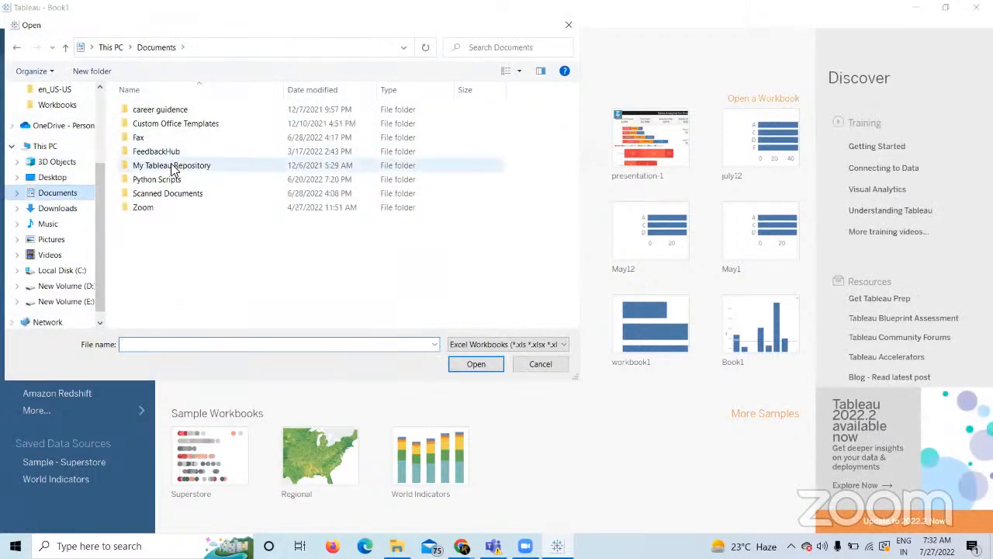
pyautogui.doubleClick(172, 165)
pyautogui.doubleClick(163, 137)
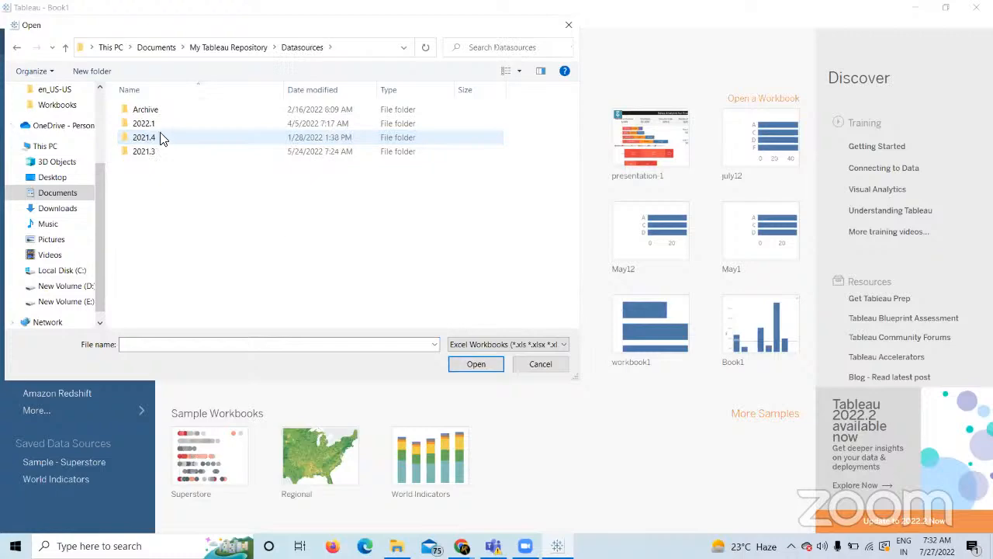
pyautogui.click(157, 138)
pyautogui.doubleClick(157, 137)
pyautogui.doubleClick(155, 109)
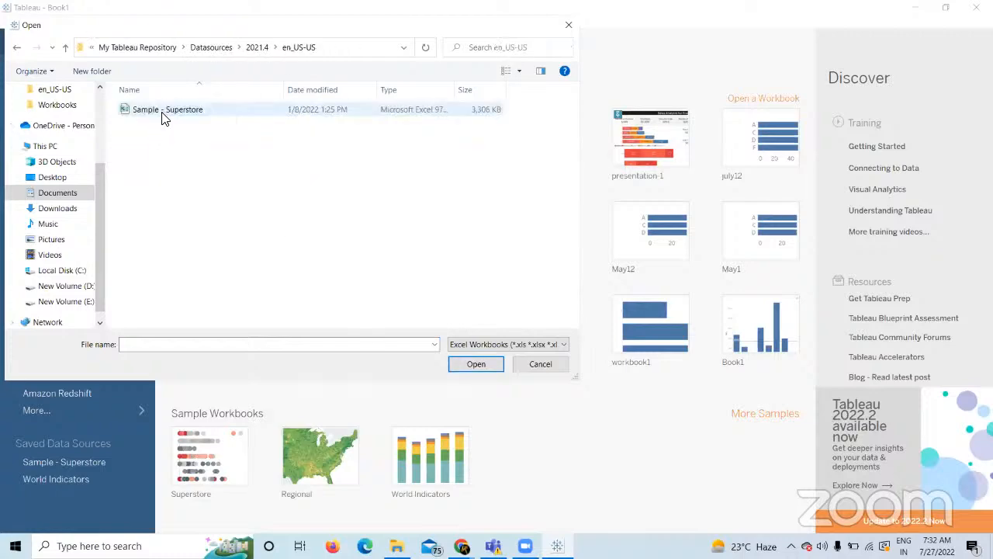
pyautogui.doubleClick(161, 115)
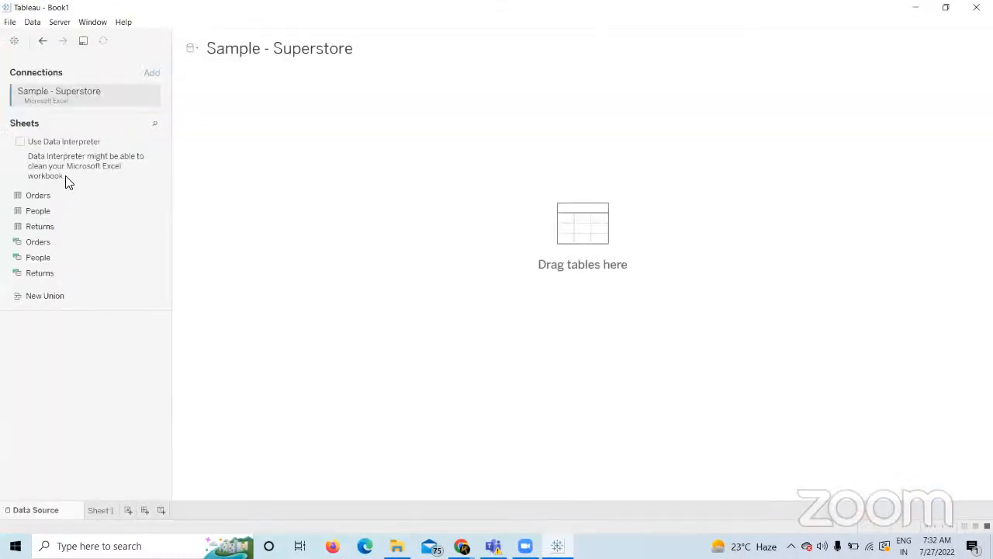
# Add the Orders table as the data source and go to Sheet 1.
pyautogui.doubleClick(42, 195)
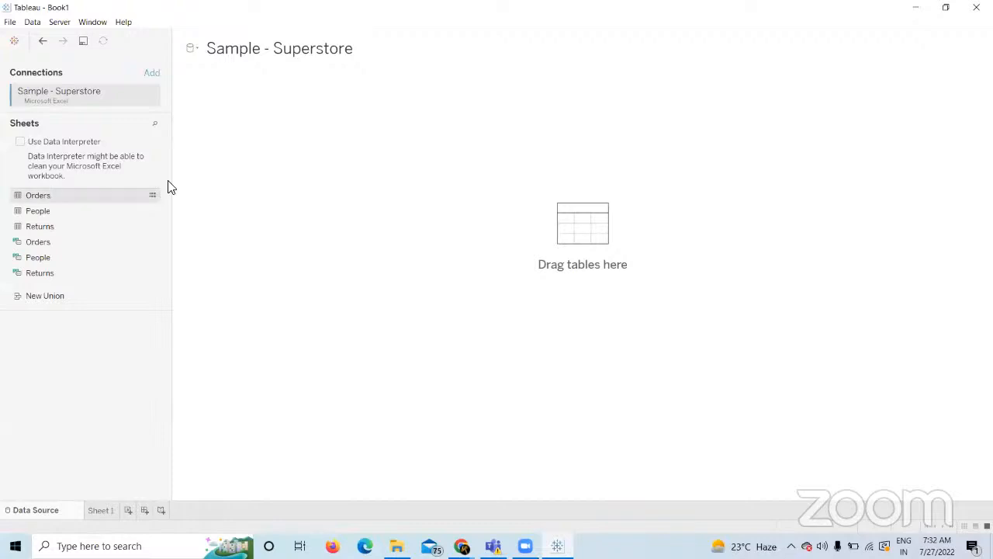
pyautogui.click(108, 506)
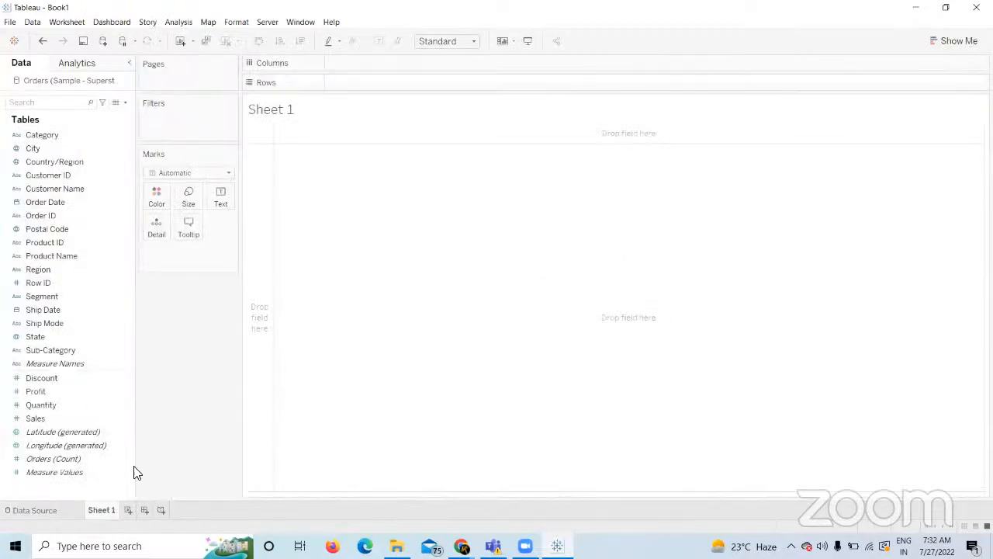
pyautogui.click(299, 545)
pyautogui.hotkey('alt', 'Tab')
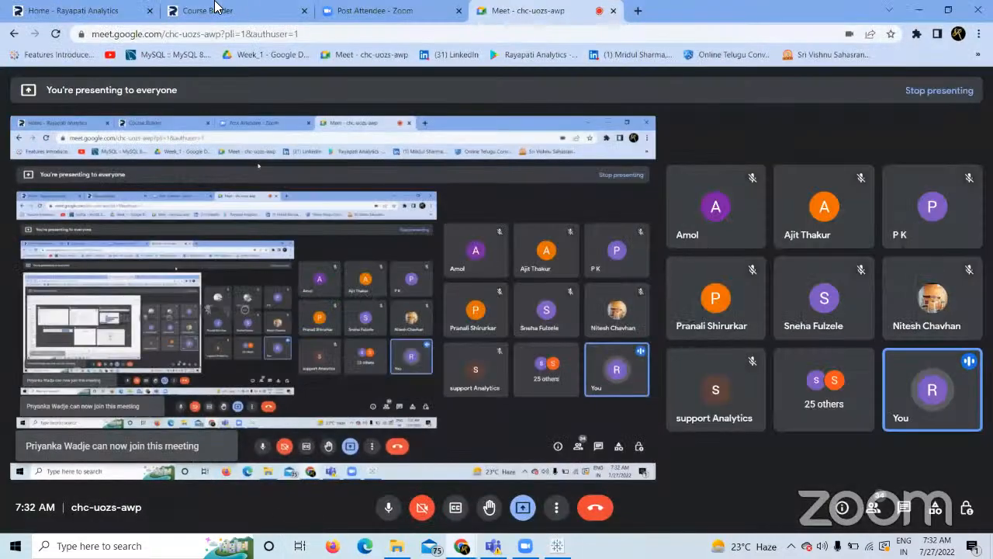
pyautogui.click(216, 9)
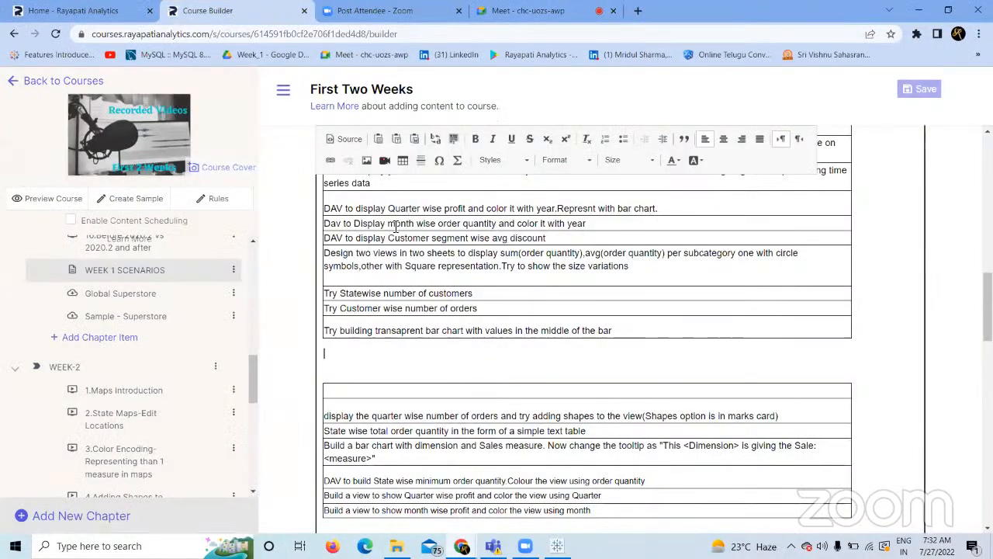
pyautogui.click(550, 239)
pyautogui.hotkey('alt', 'Tab')
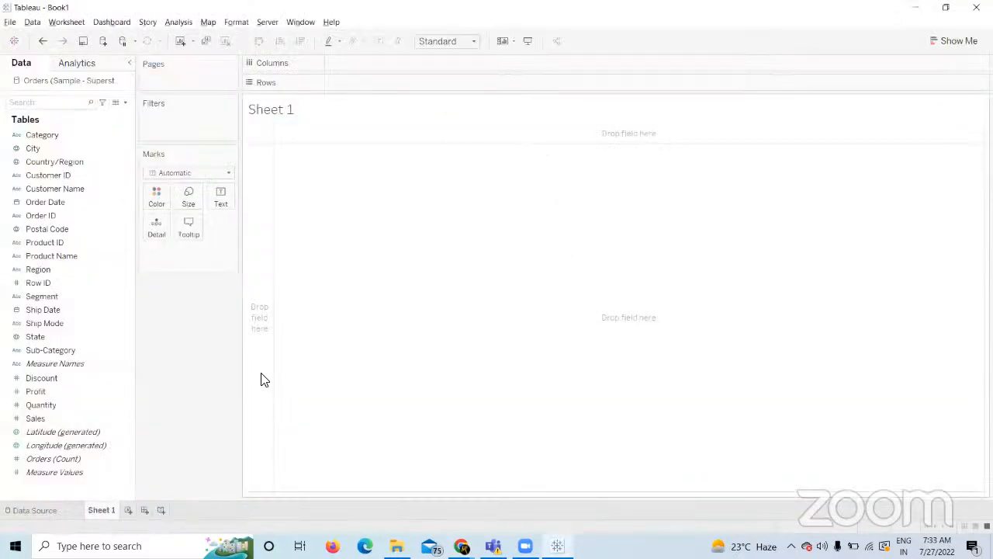
# Plot SUM(Sales) as horizontal bars with Sub-Category on Rows.
pyautogui.click(53, 351)
pyautogui.moveTo(53, 351); pyautogui.dragTo(409, 84)
pyautogui.click(82, 417)
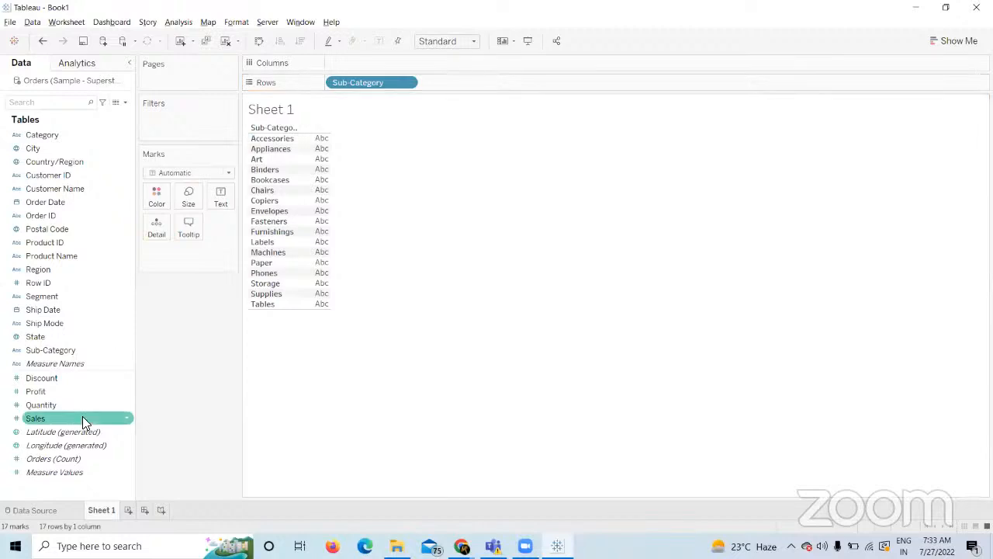
pyautogui.moveTo(62, 418); pyautogui.dragTo(355, 63)
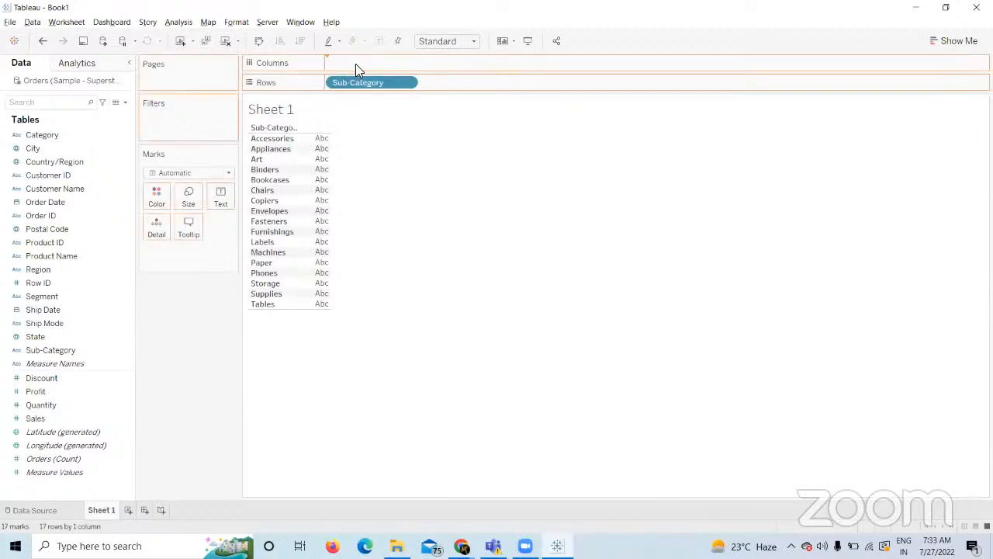
# Fit the chart to Entire View and colour the bars by Sub-Category.
pyautogui.click(476, 40)
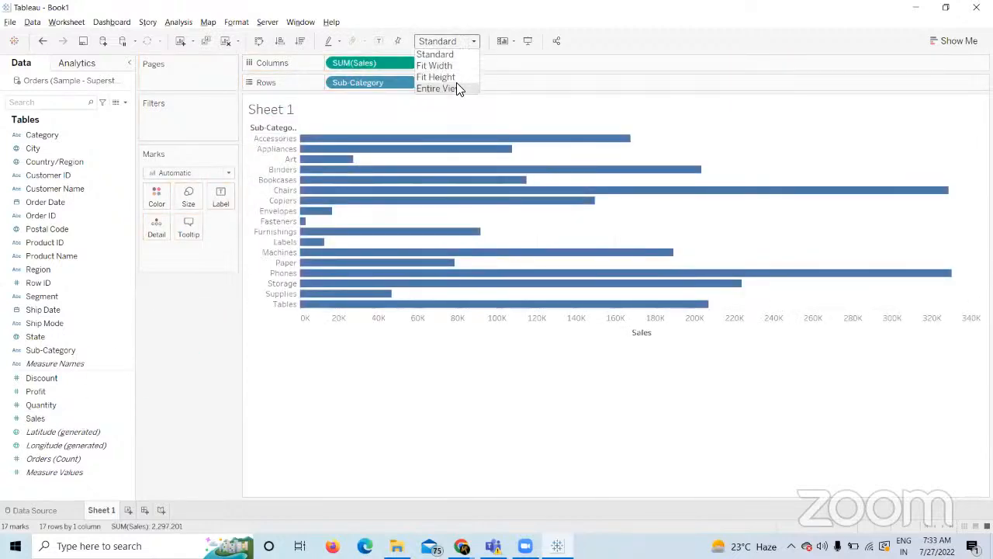
pyautogui.click(458, 90)
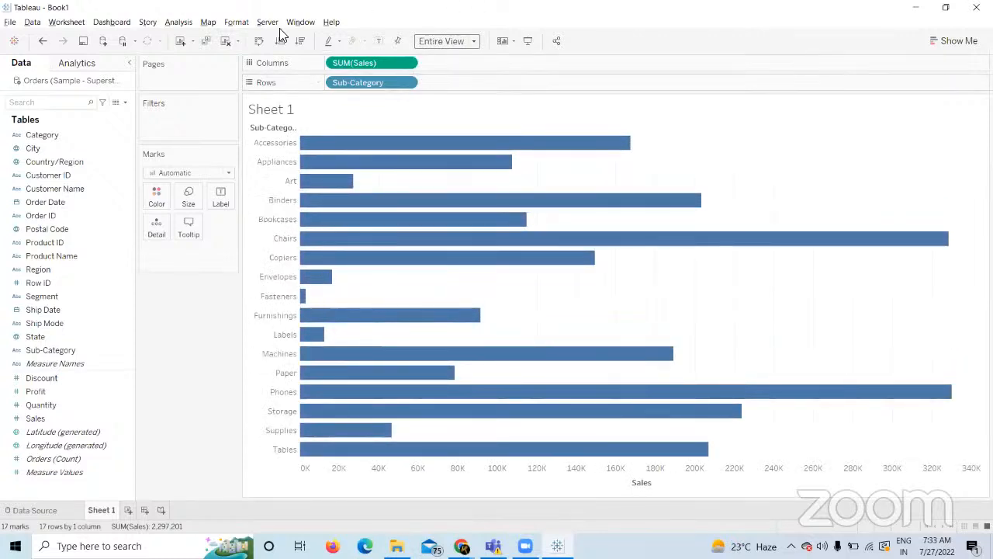
pyautogui.moveTo(50, 355); pyautogui.dragTo(152, 204)
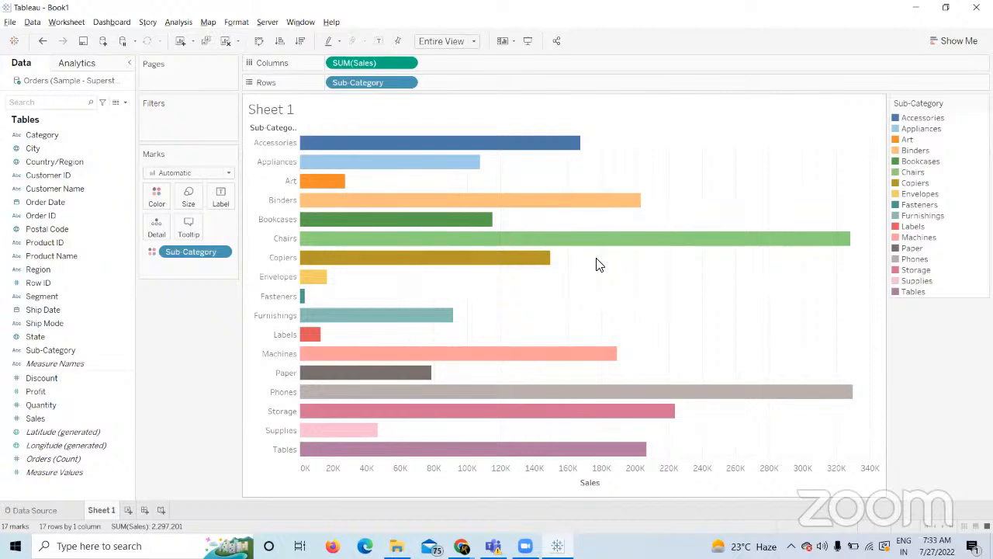
# Sort Sales descending, remove Sub-Category from Color, then clear the Sub-Category sort.
pyautogui.click(301, 42)
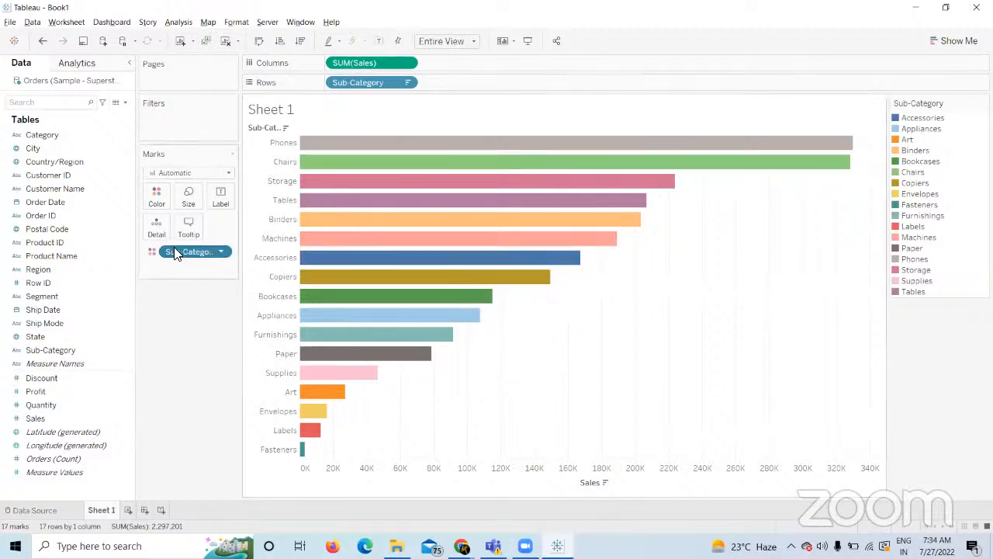
pyautogui.moveTo(174, 252); pyautogui.dragTo(166, 395)
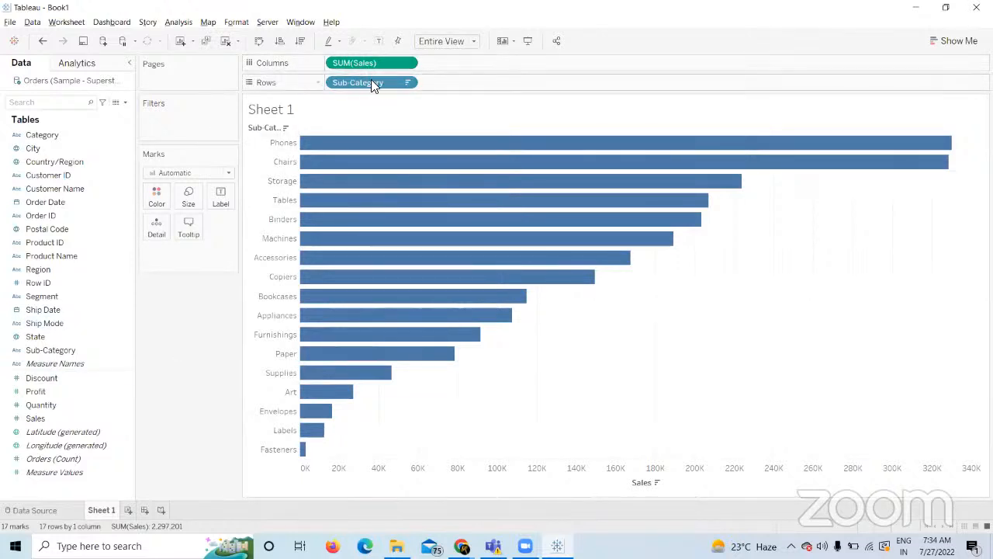
pyautogui.click(405, 82)
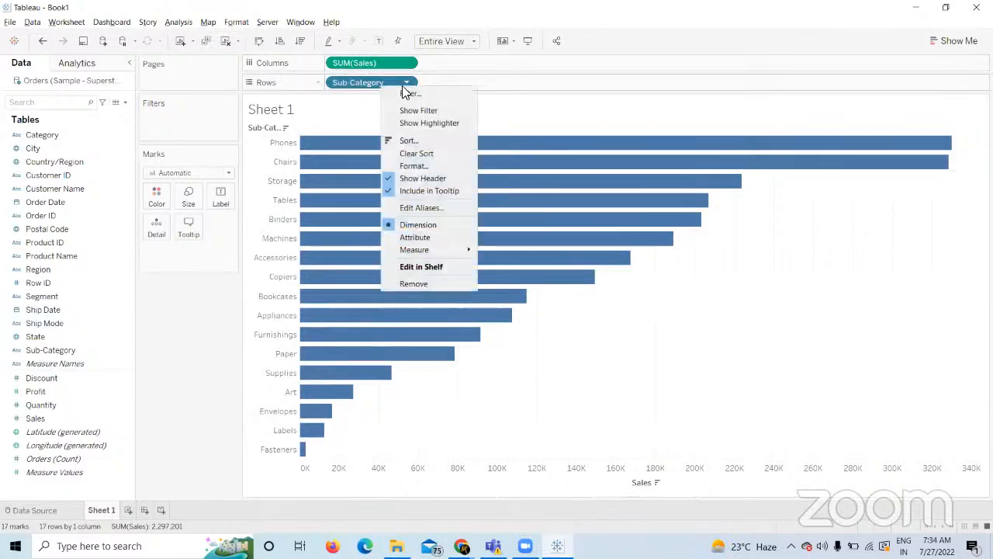
pyautogui.click(419, 155)
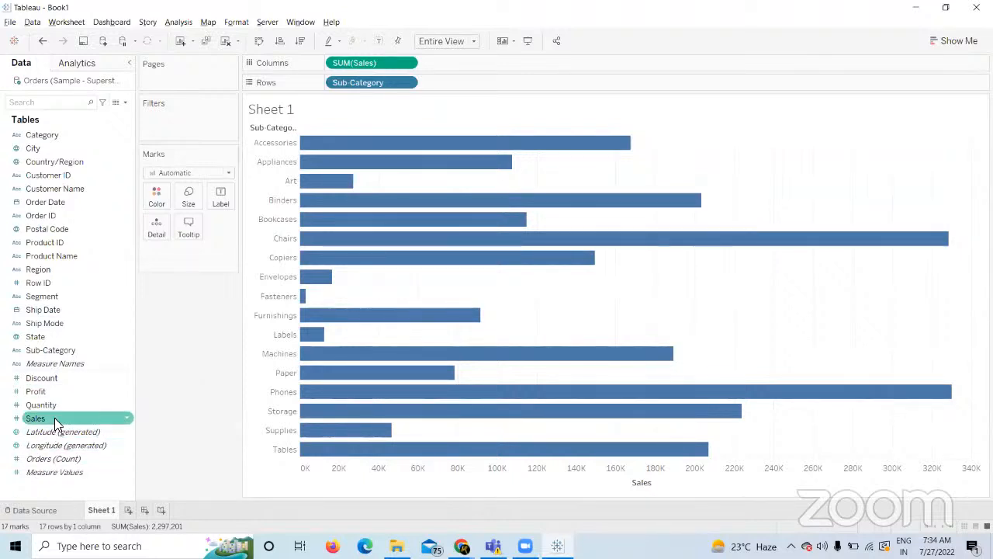
# Color the bars by SUM(Sales) in a blue gradient and show Sales value labels.
pyautogui.moveTo(54, 417)
pyautogui.mouseDown()
pyautogui.moveTo(120, 410)
pyautogui.moveTo(139, 161)
pyautogui.moveTo(151, 199)
pyautogui.mouseUp()
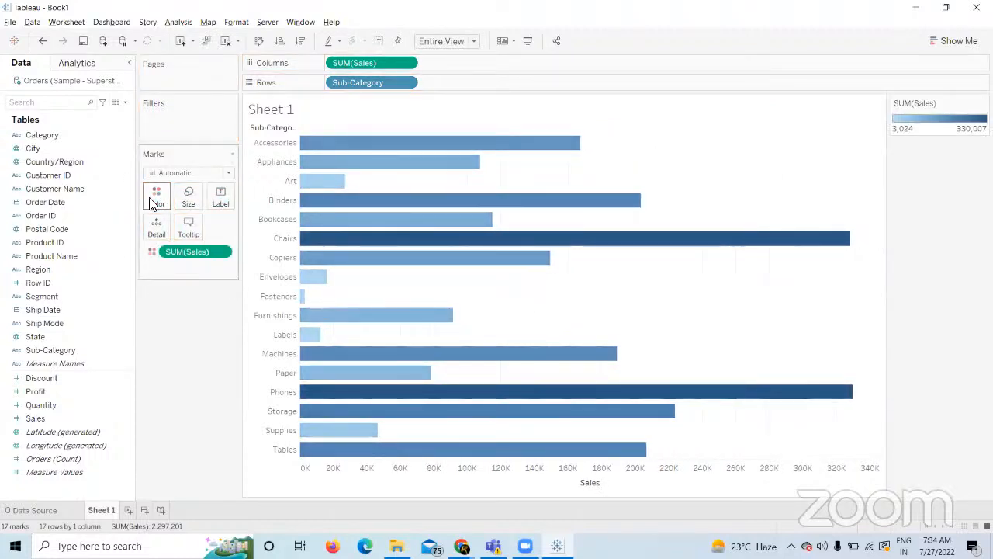
pyautogui.moveTo(416, 393)
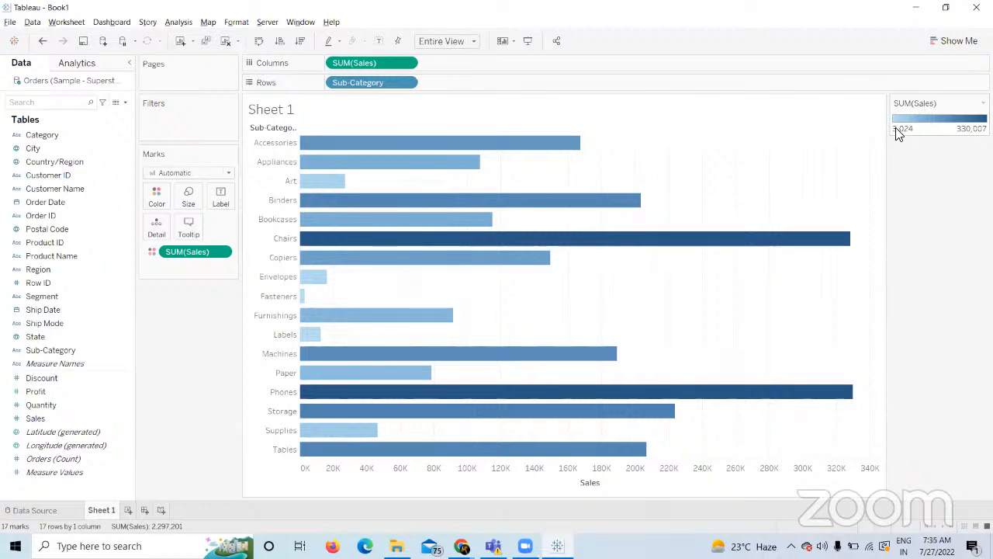
pyautogui.click(378, 41)
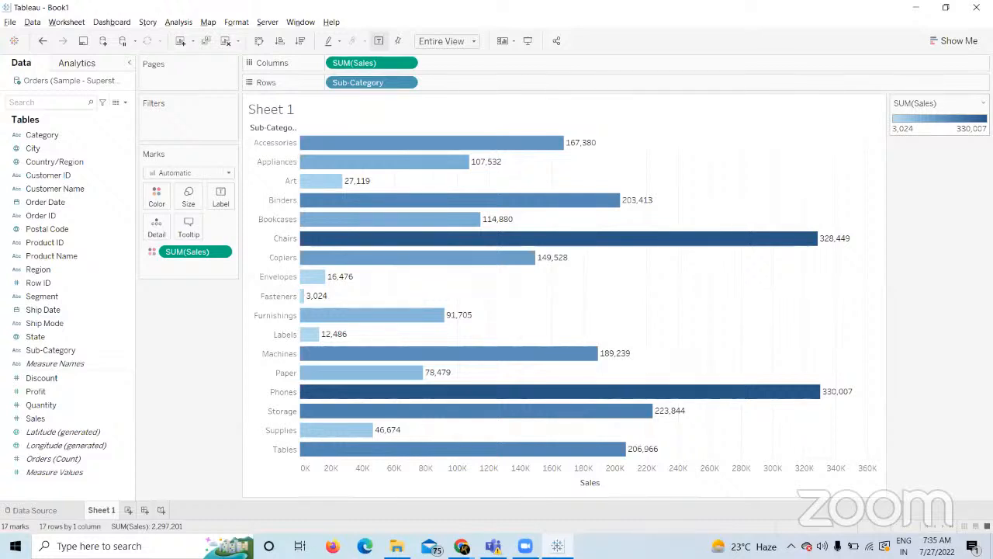
# Sort the Sub-Category bars by Sales descending, from Phones down to Fasteners.
pyautogui.moveTo(779, 395)
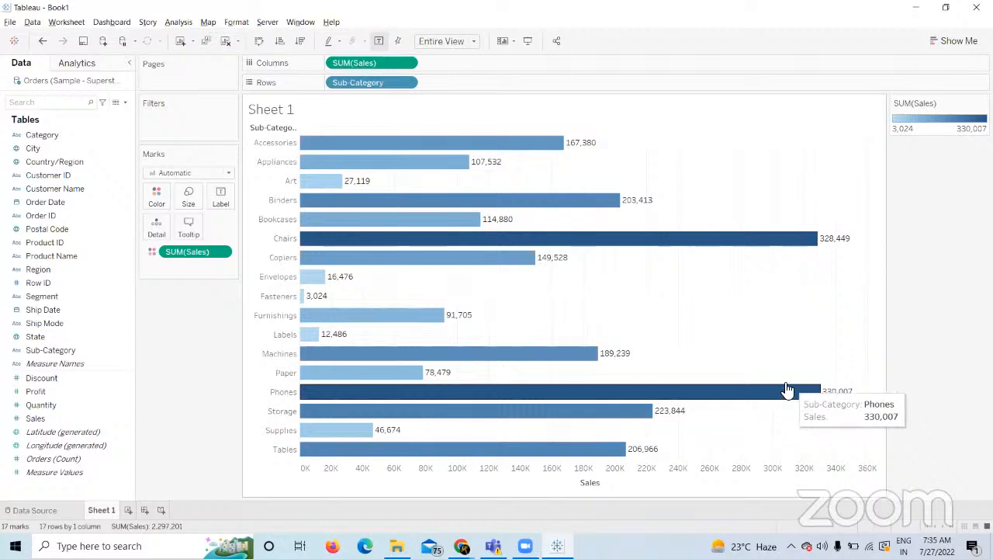
pyautogui.moveTo(785, 242)
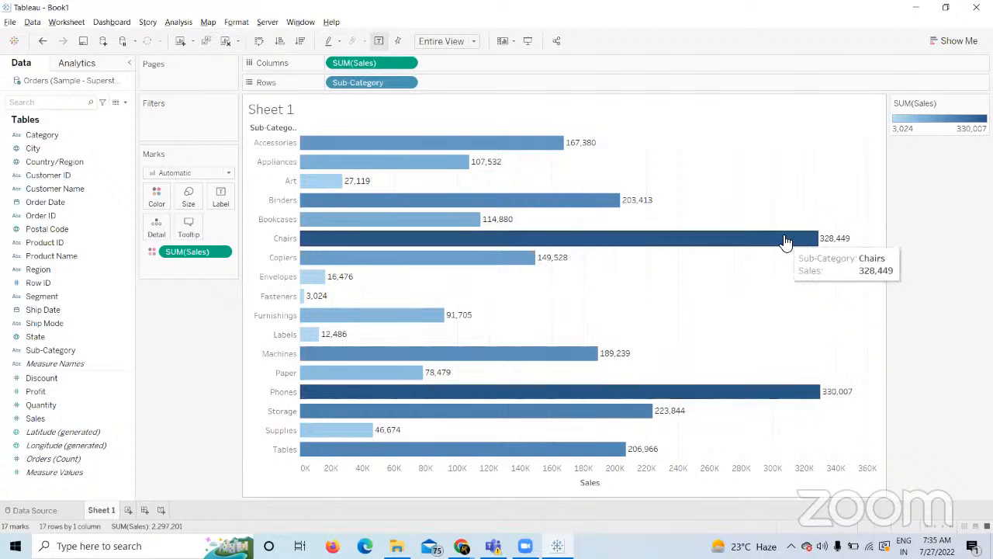
pyautogui.moveTo(565, 203)
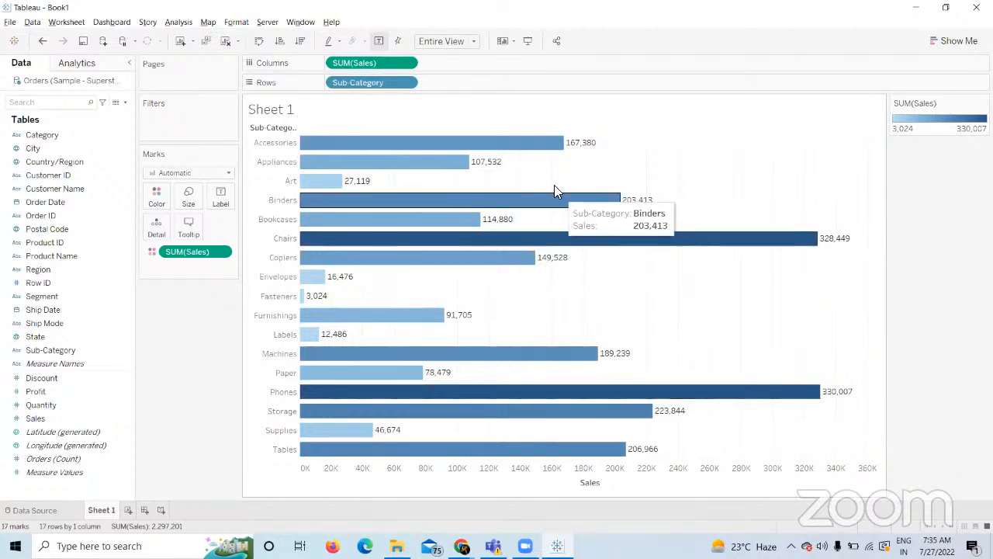
pyautogui.click(297, 42)
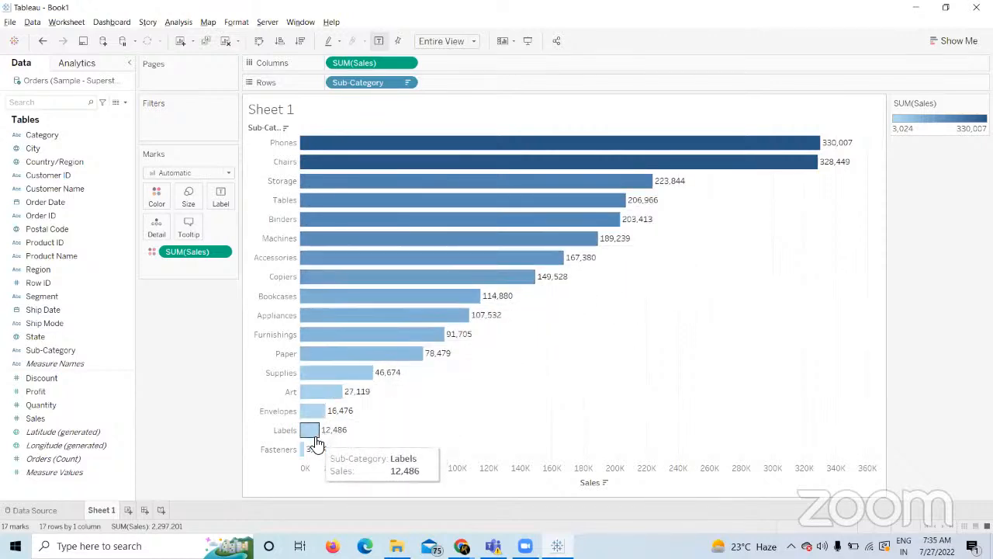
# Change the Sales color palette to Red-Blue Diverging, red for Fasteners to dark blue for Phones.
pyautogui.click(158, 196)
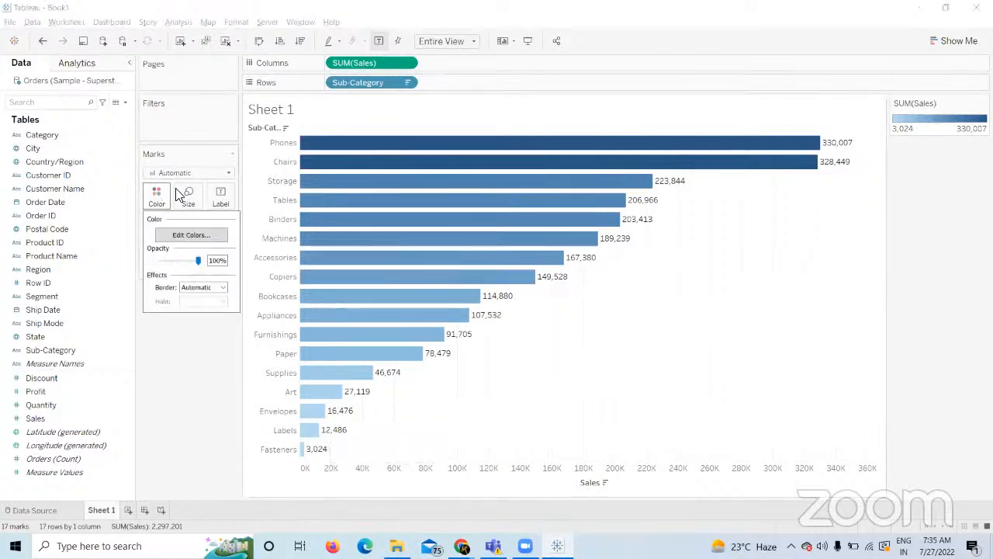
pyautogui.click(191, 235)
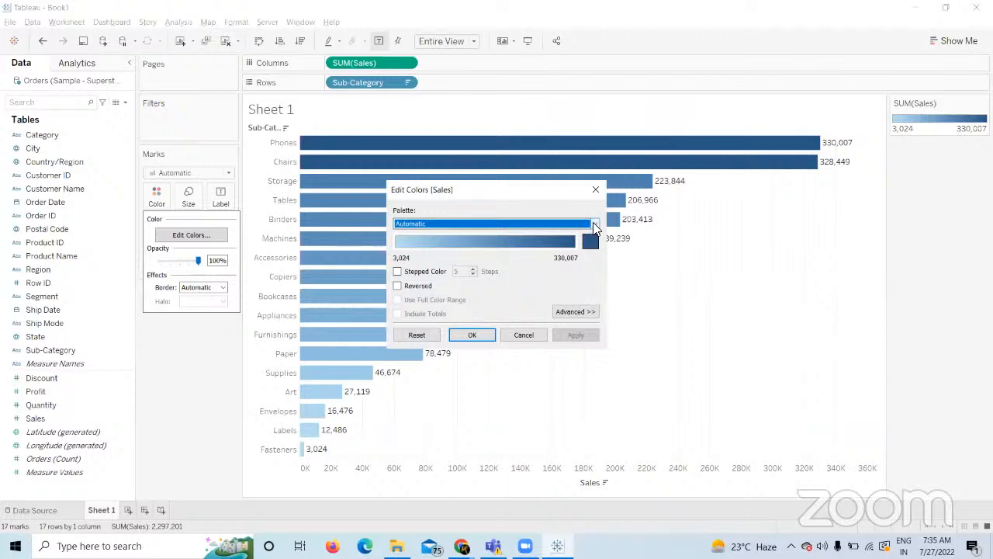
pyautogui.click(593, 223)
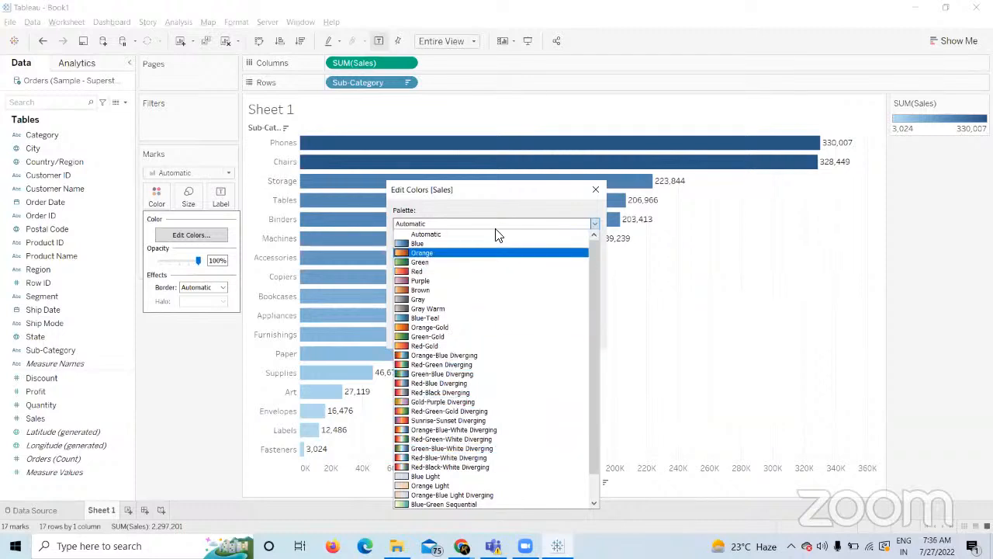
pyautogui.click(437, 383)
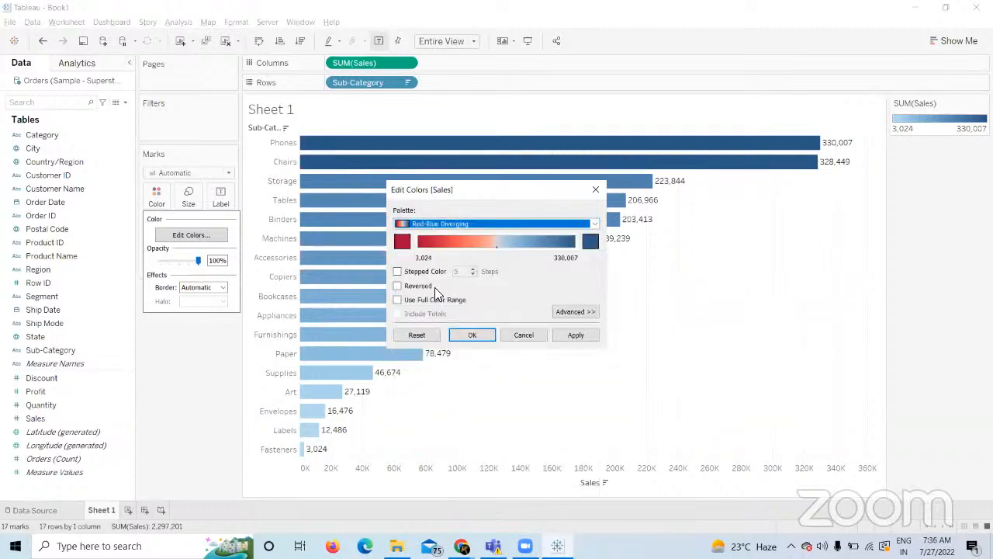
pyautogui.click(565, 335)
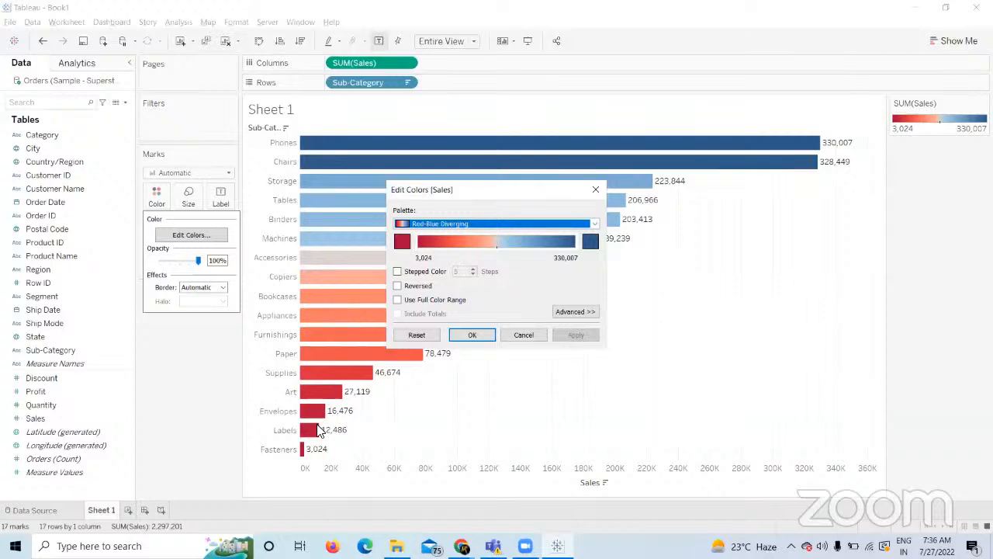
pyautogui.click(475, 333)
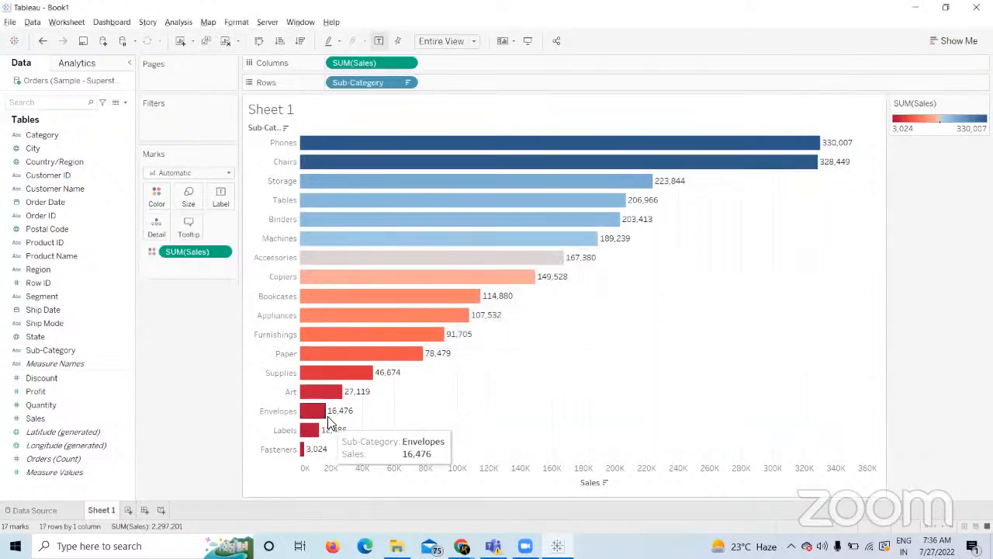
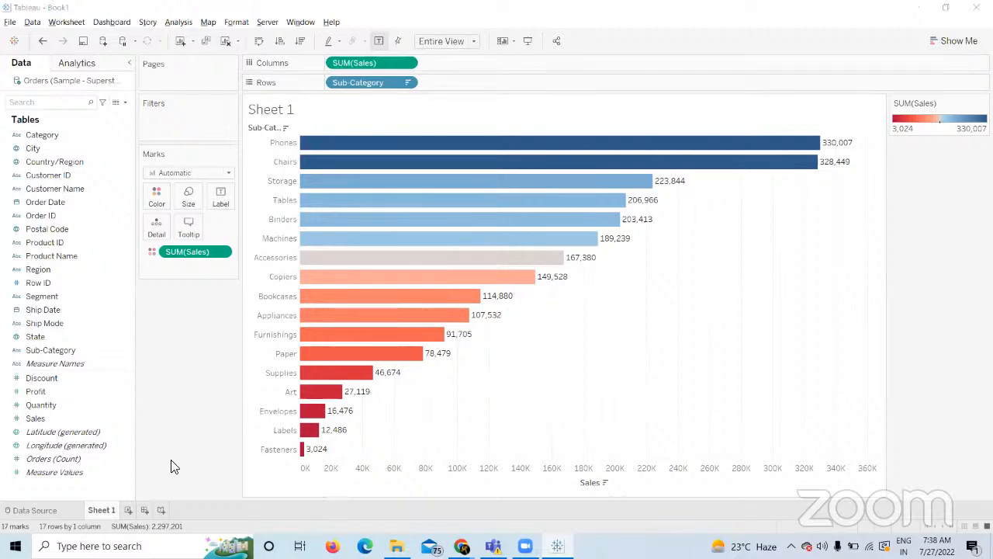
# Review the two-views circle and square exercise in the browser, then return to Tableau.
pyautogui.hotkey('alt', 'Tab')
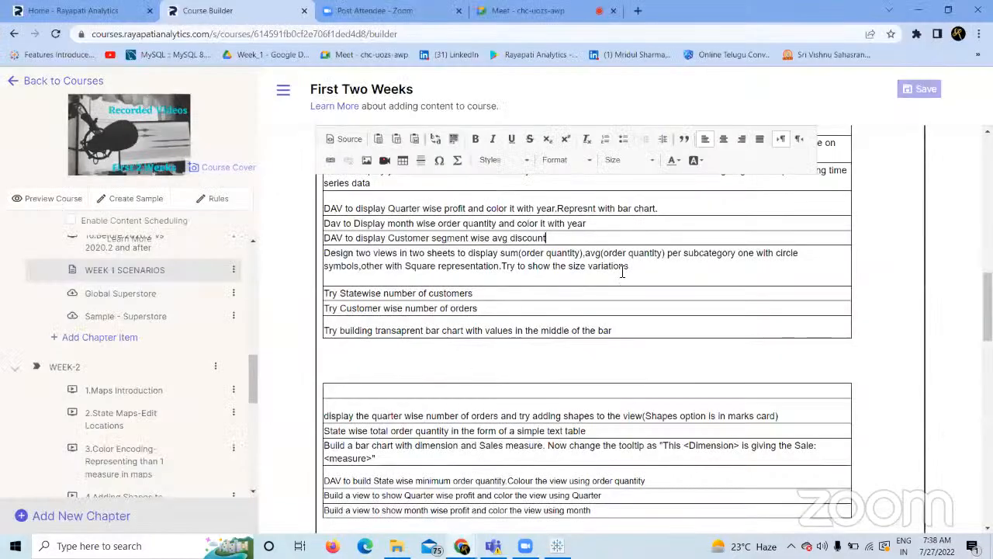
pyautogui.moveTo(632, 286); pyautogui.dragTo(335, 265)
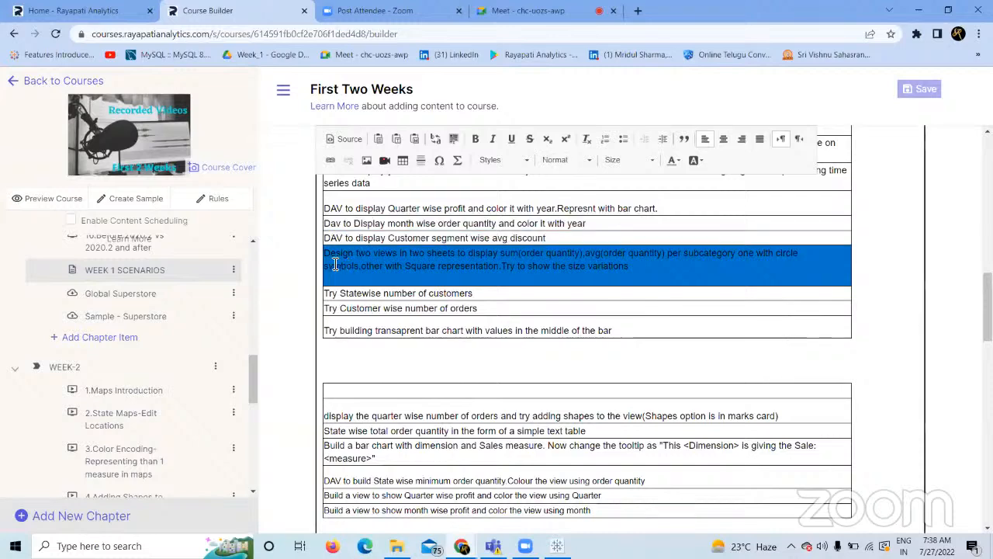
pyautogui.press('super')
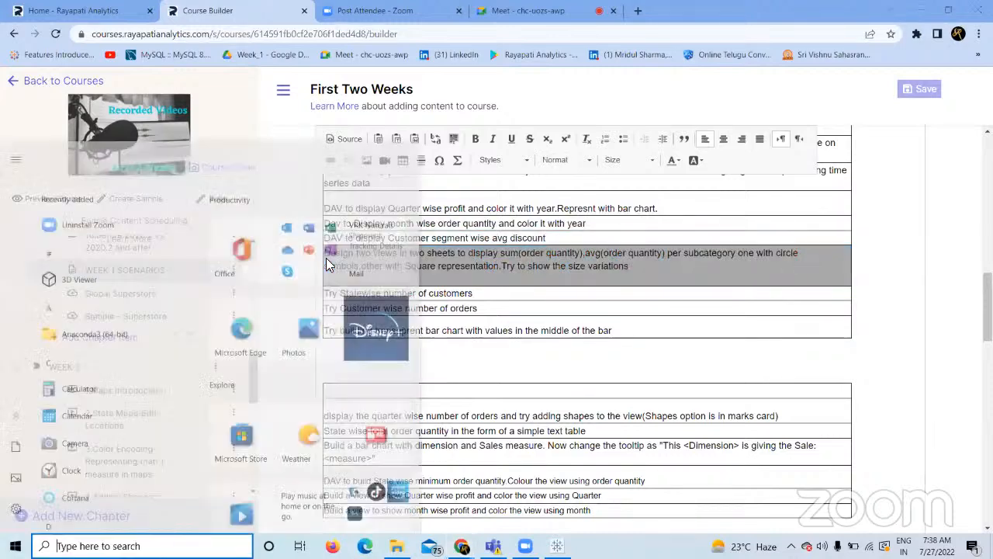
pyautogui.click(771, 304)
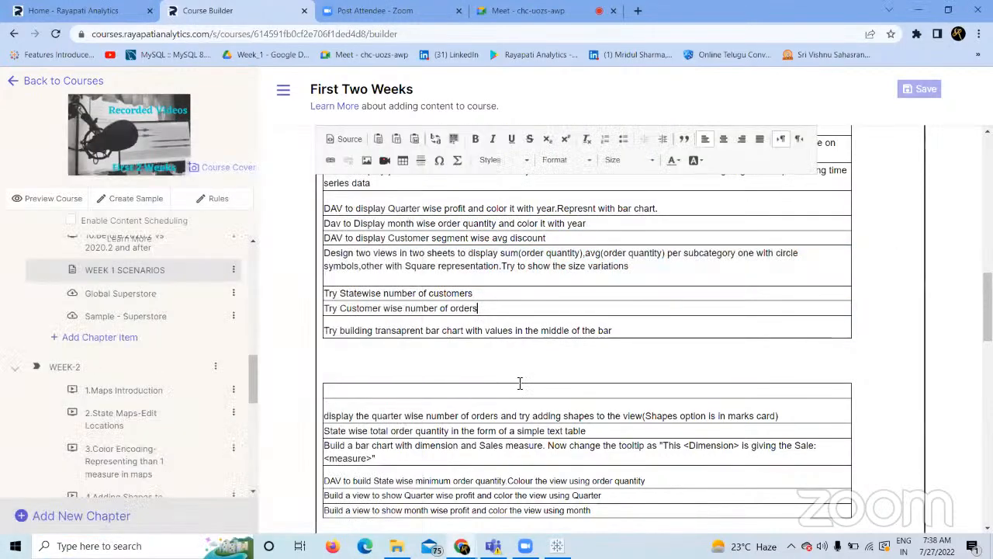
pyautogui.click(556, 545)
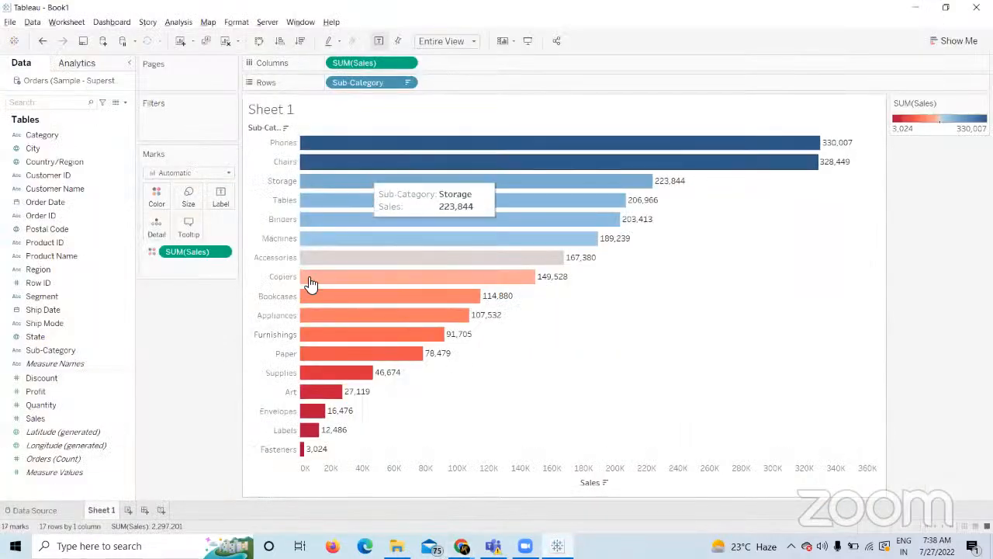
# On a new Sheet 2, chart SUM(Sales) by State as bars shaded by Sales.
pyautogui.click(128, 510)
pyautogui.moveTo(43, 334); pyautogui.dragTo(359, 79)
pyautogui.click(103, 420)
pyautogui.moveTo(68, 419); pyautogui.dragTo(380, 62)
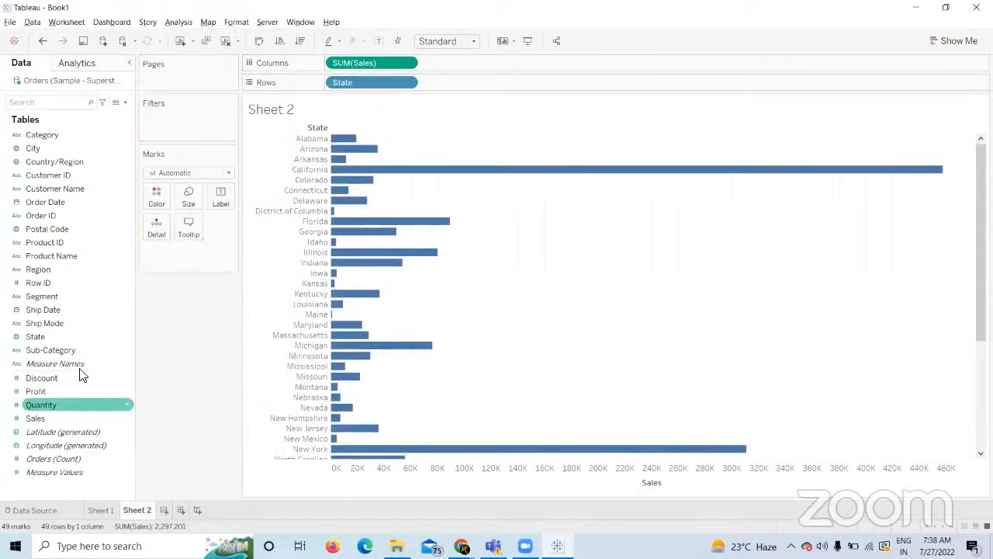
pyautogui.moveTo(65, 418); pyautogui.dragTo(156, 195)
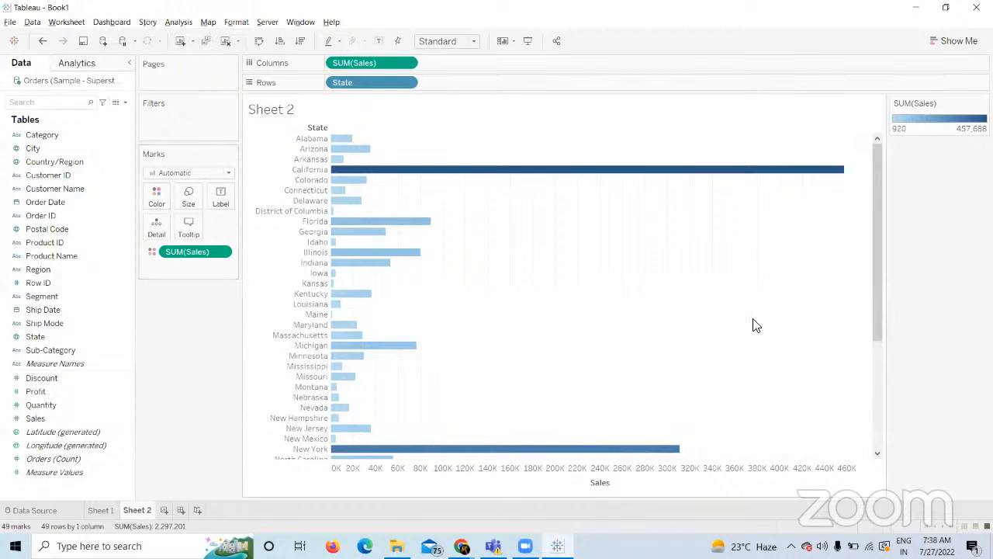
pyautogui.click(100, 510)
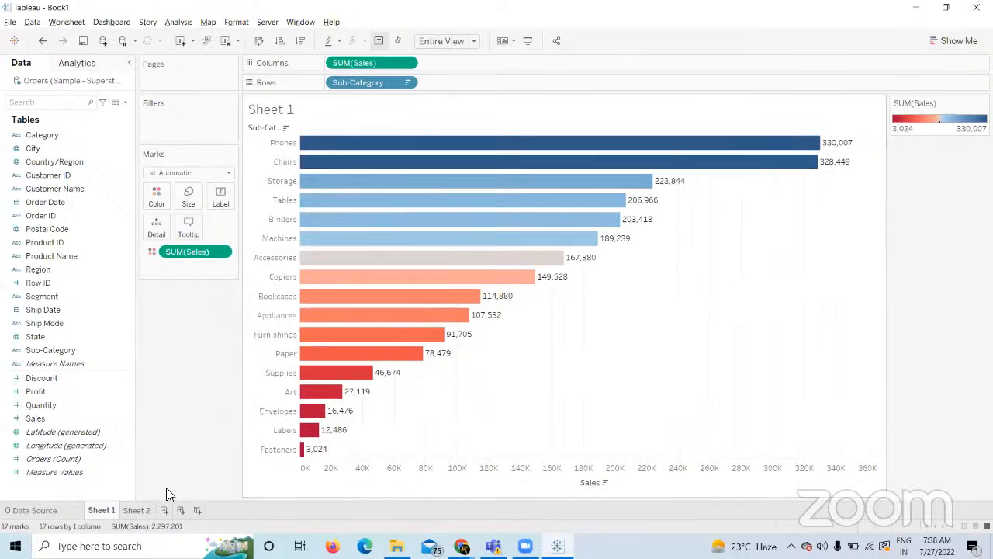
pyautogui.click(144, 502)
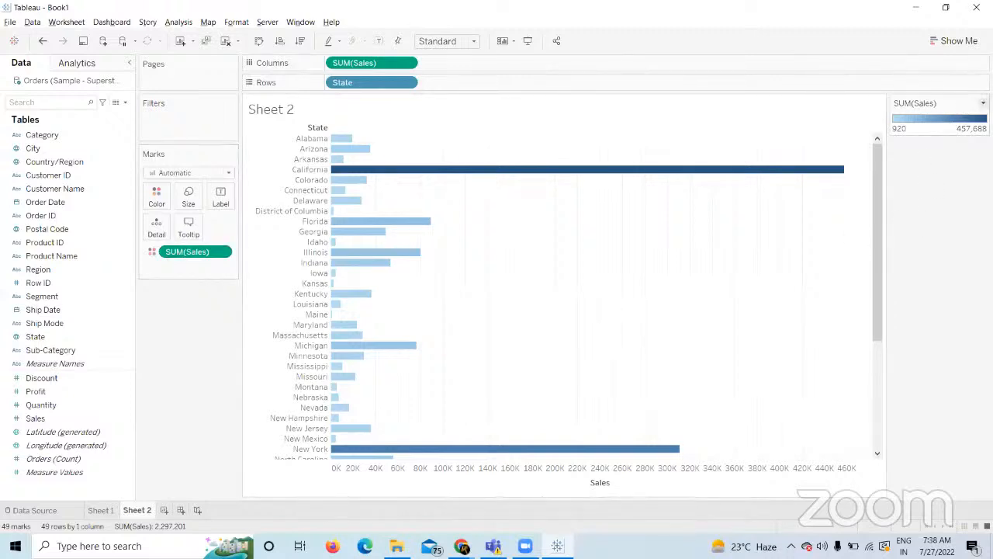
pyautogui.click(157, 197)
pyautogui.click(208, 235)
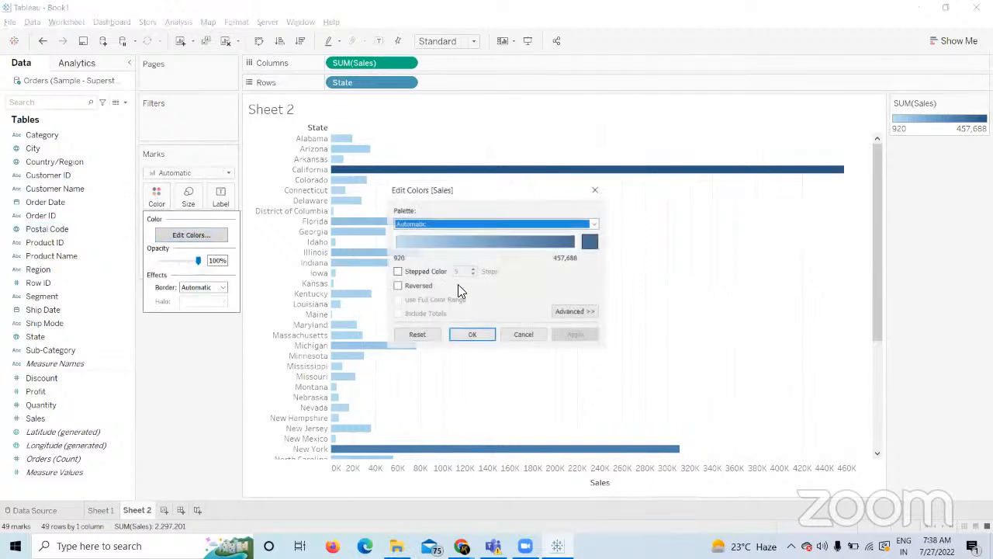
pyautogui.click(528, 335)
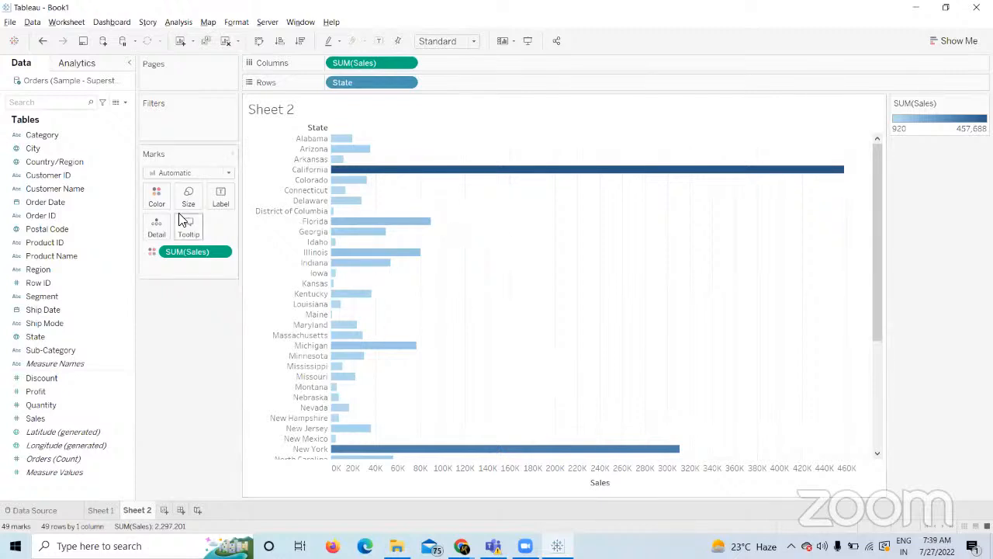
pyautogui.click(100, 510)
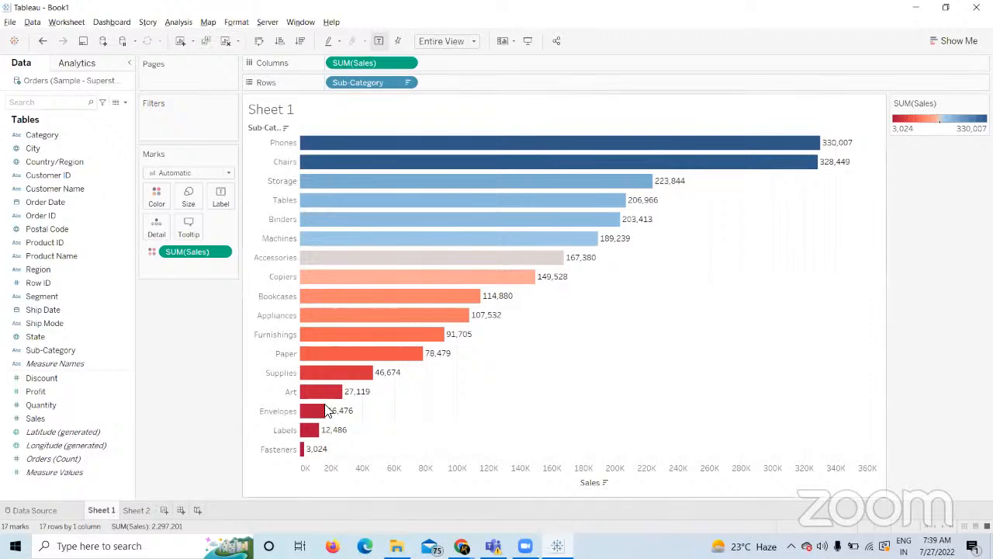
pyautogui.click(139, 511)
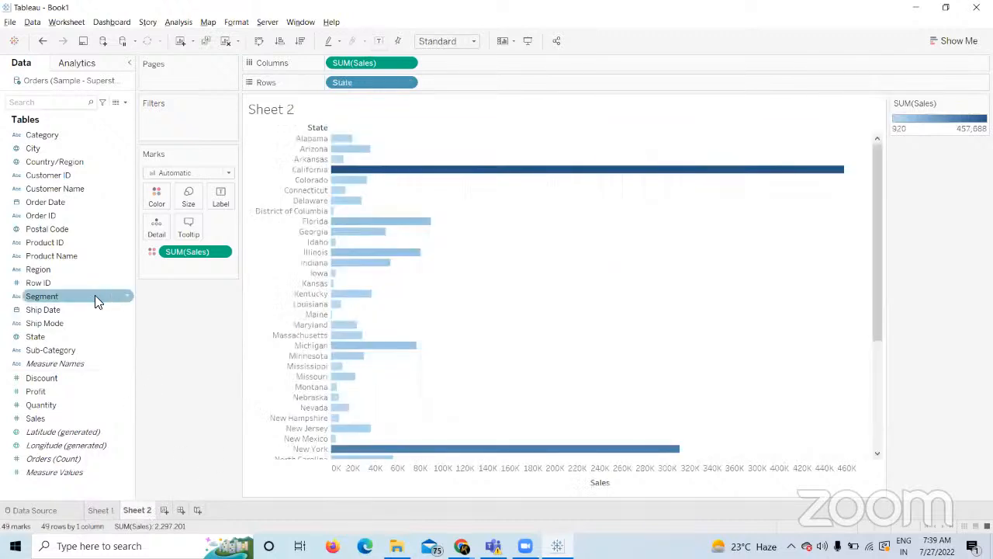
pyautogui.click(158, 192)
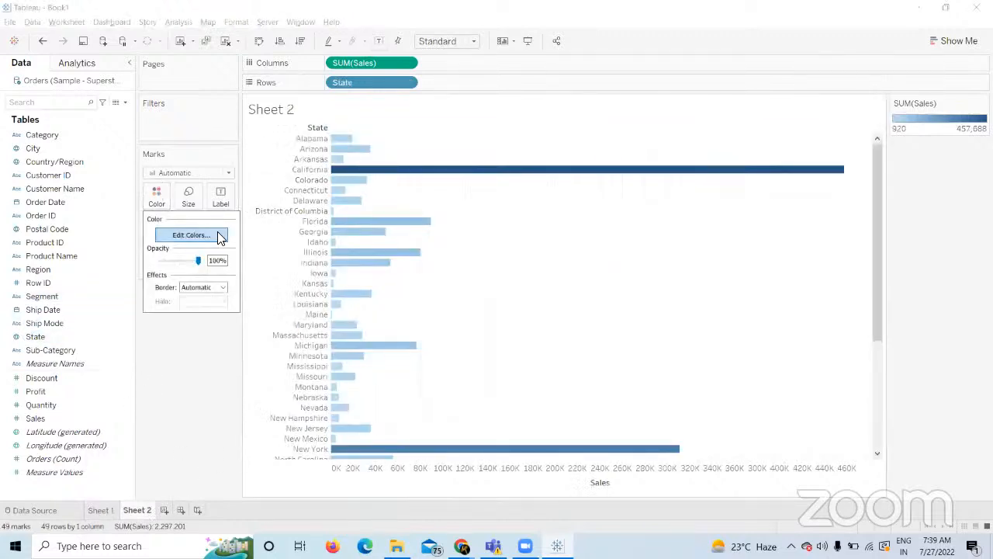
pyautogui.click(219, 238)
pyautogui.click(591, 224)
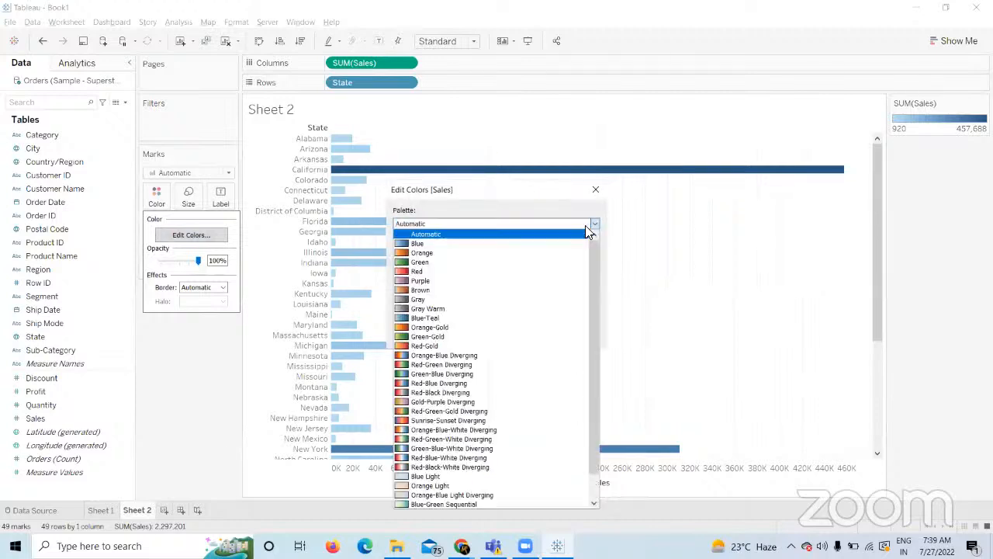
pyautogui.click(447, 384)
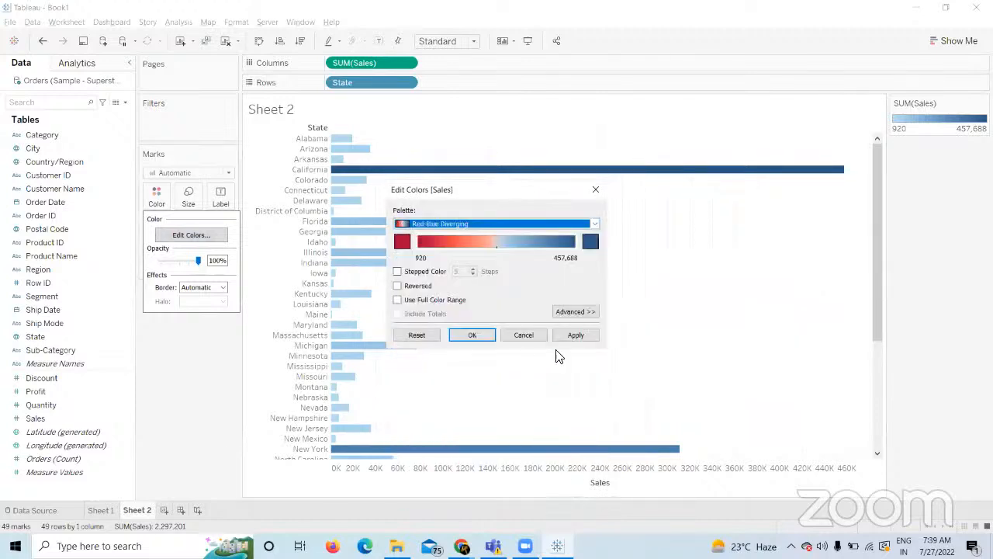
pyautogui.click(533, 345)
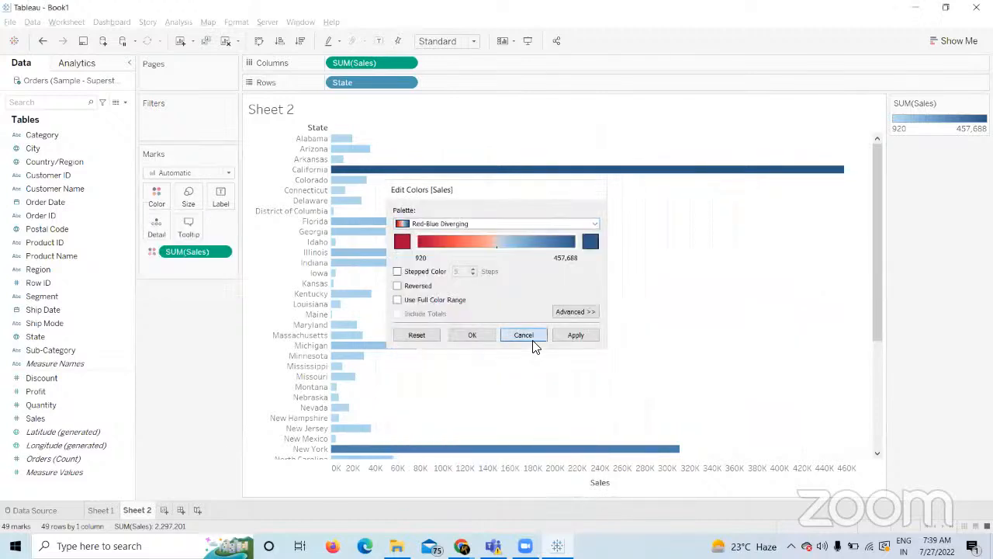
# Give Sales the Red-Blue Diverging palette and sort the state bars descending, California on top.
pyautogui.rightClick(49, 418)
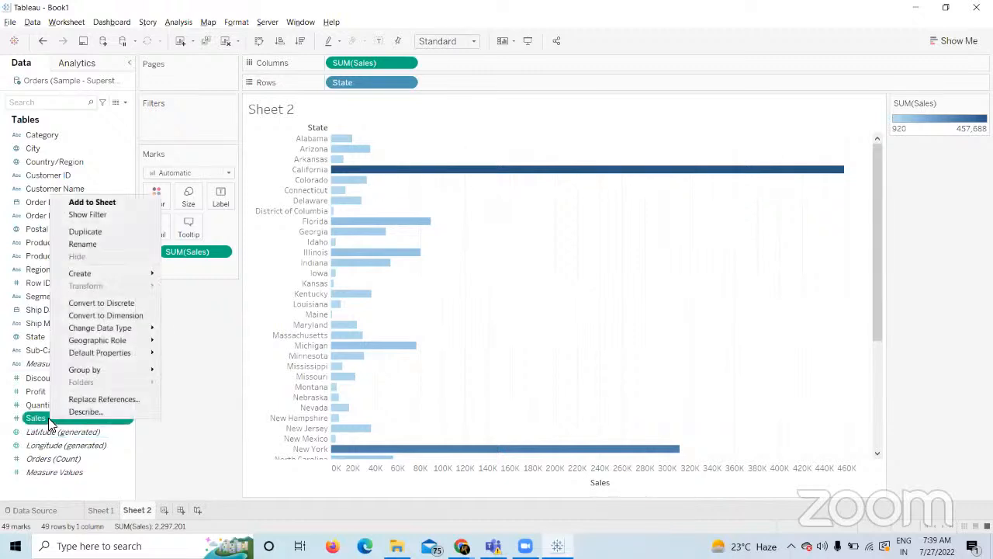
pyautogui.moveTo(101, 354)
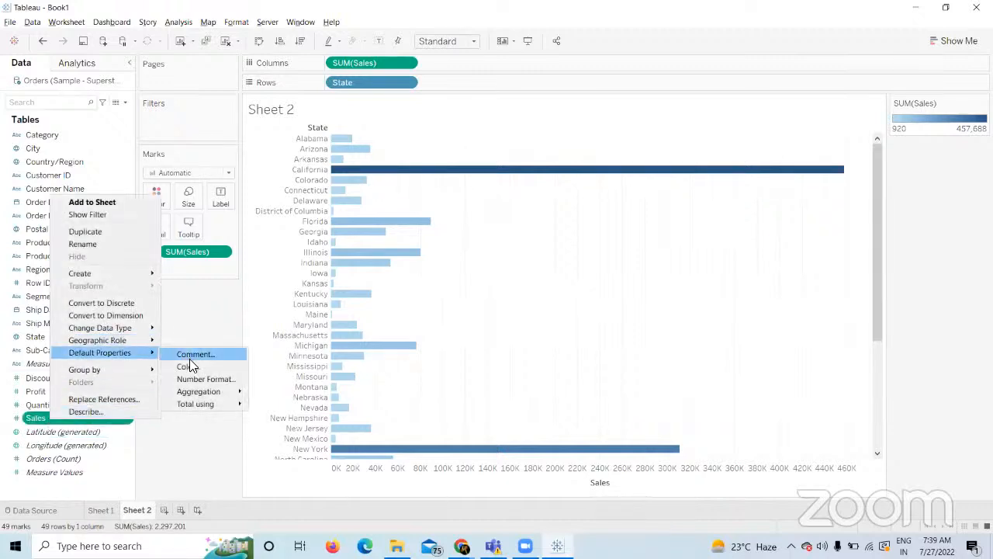
pyautogui.click(189, 367)
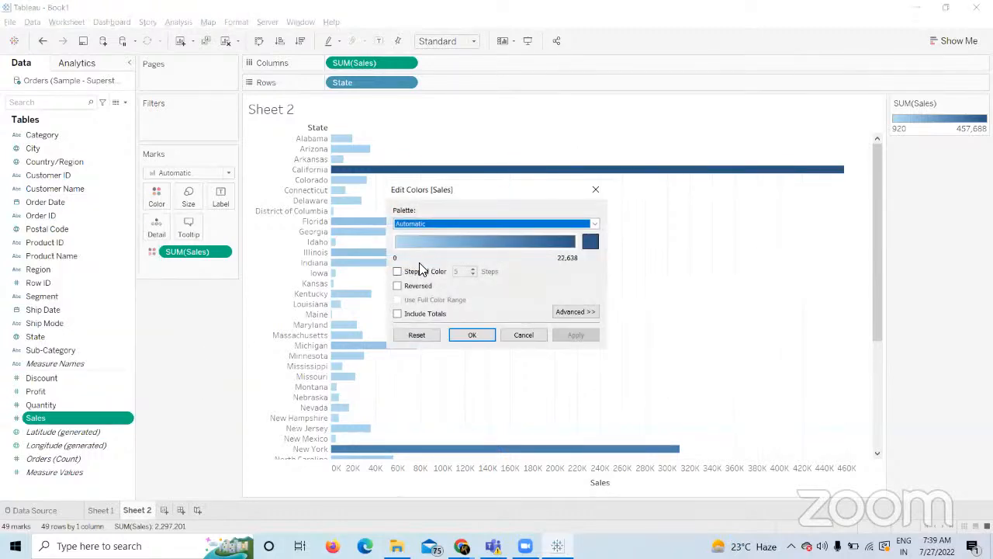
pyautogui.click(594, 224)
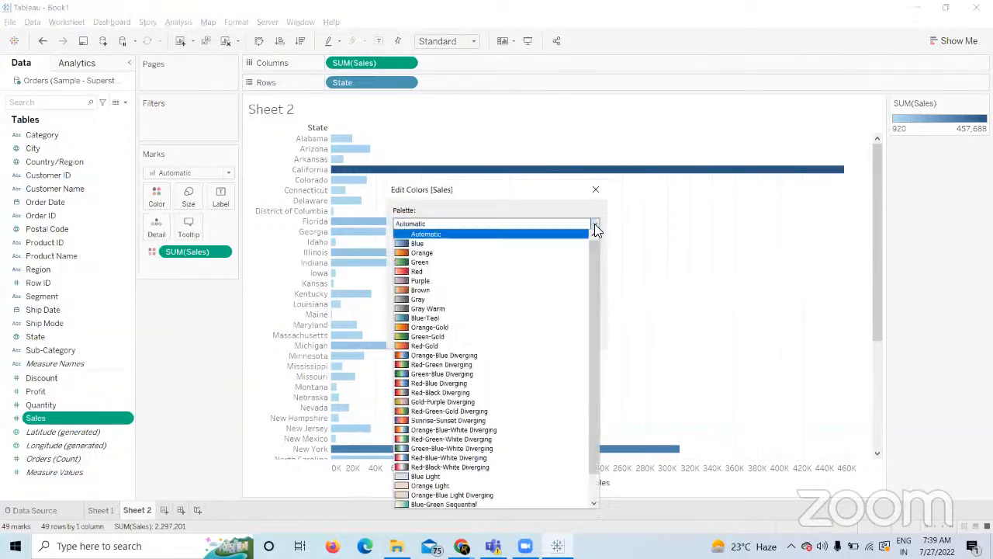
pyautogui.click(466, 384)
pyautogui.click(587, 339)
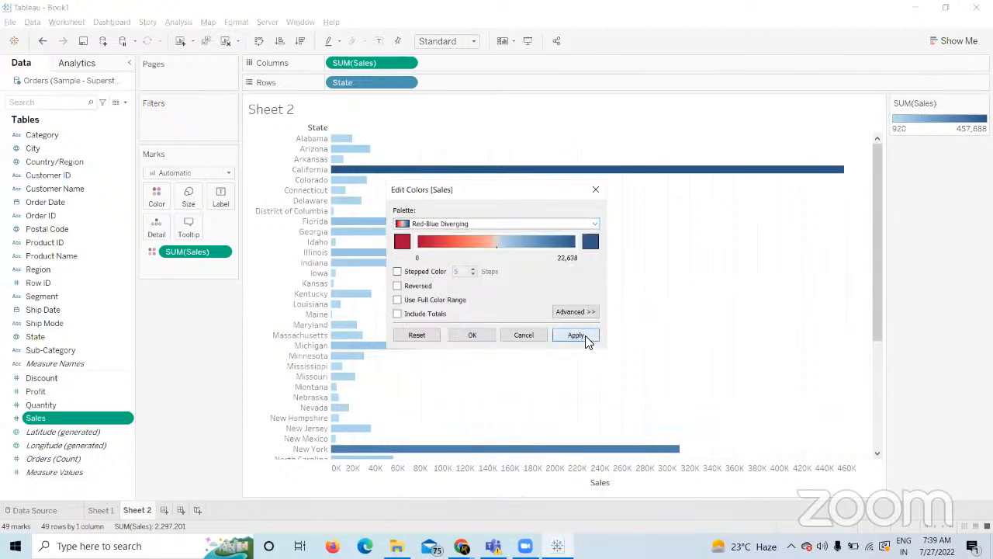
pyautogui.click(473, 335)
pyautogui.click(300, 41)
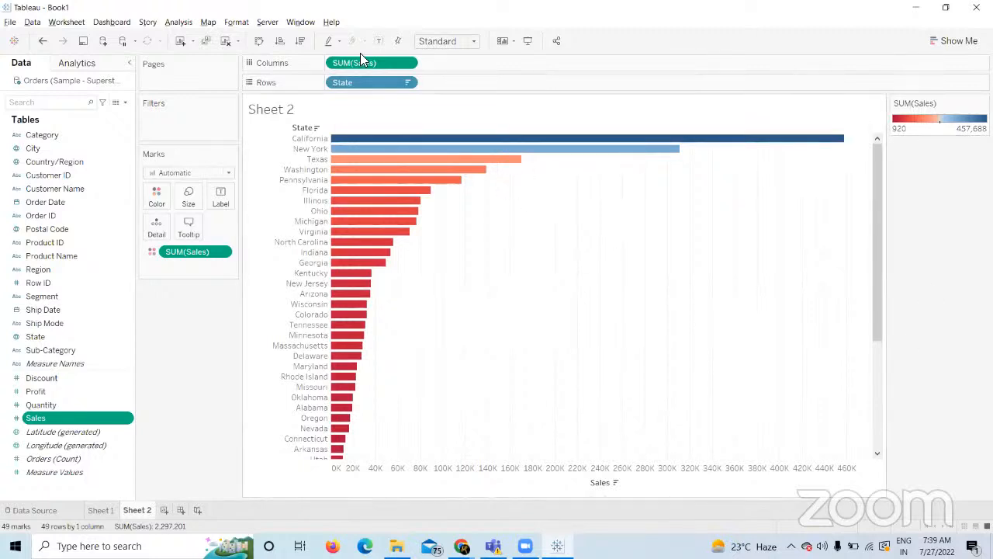
# Label the state bars with their sales values, scroll through them, and return to Sheet 1.
pyautogui.click(378, 45)
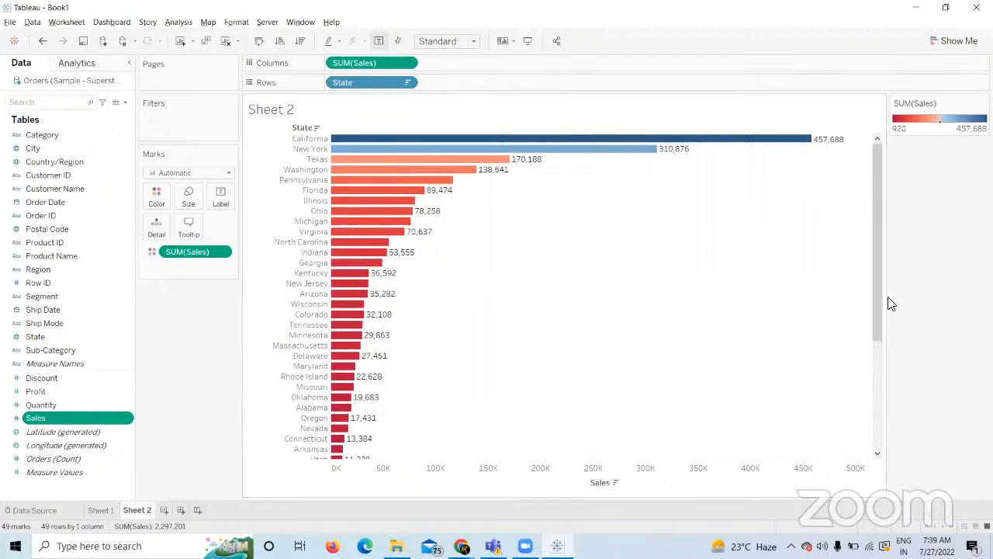
pyautogui.moveTo(877, 293); pyautogui.dragTo(906, 445)
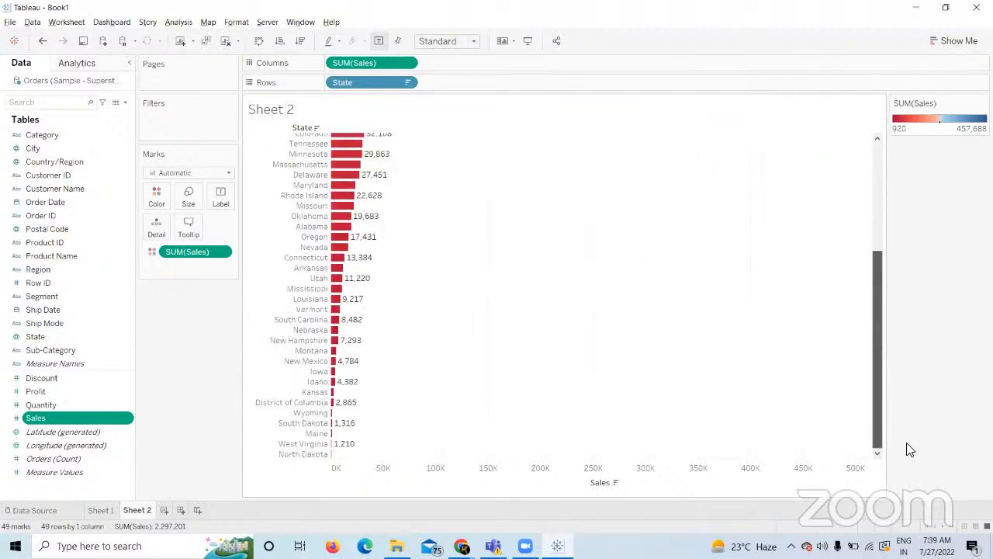
pyautogui.moveTo(351, 445)
pyautogui.moveTo(880, 357); pyautogui.dragTo(880, 233)
pyautogui.moveTo(825, 137)
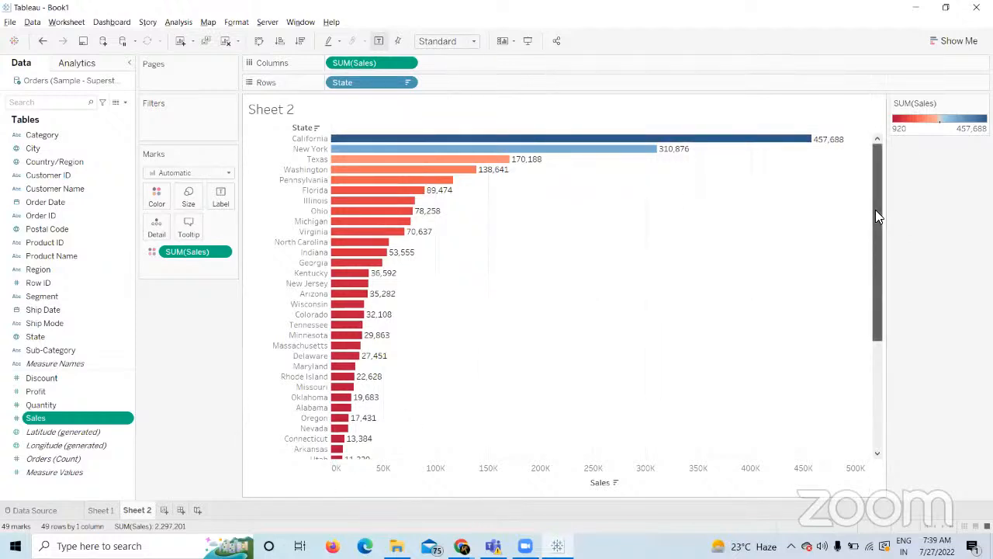
pyautogui.moveTo(875, 210); pyautogui.dragTo(876, 397)
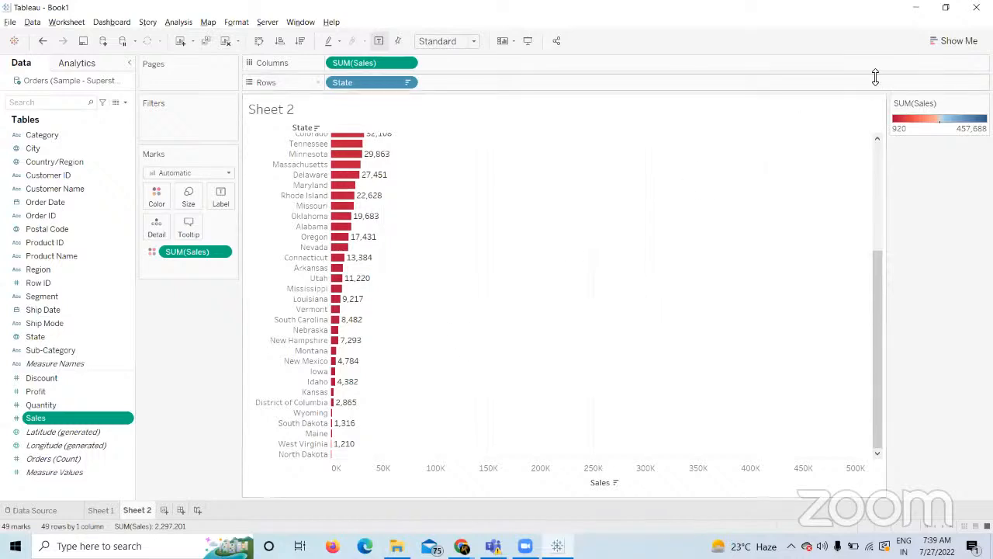
pyautogui.moveTo(875, 316); pyautogui.dragTo(865, 164)
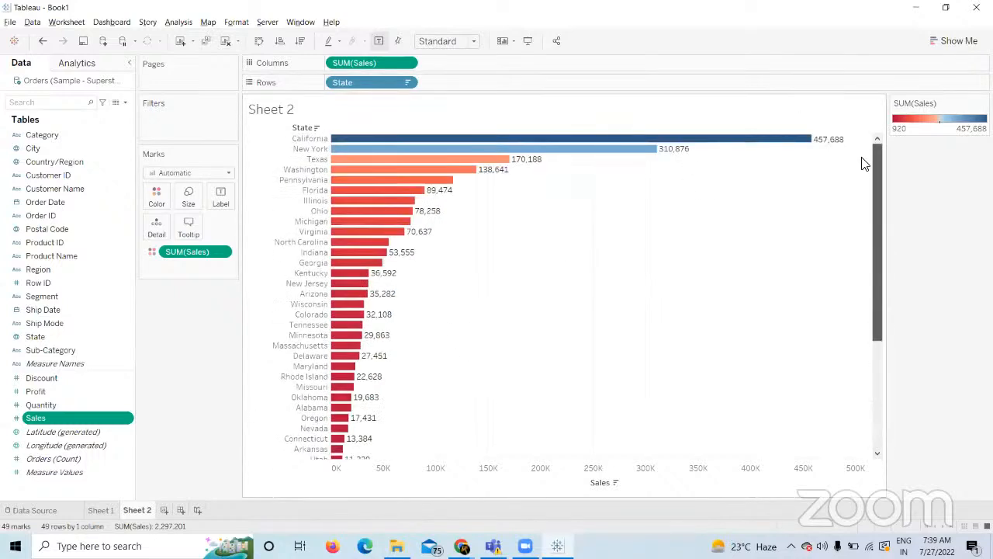
pyautogui.moveTo(445, 180)
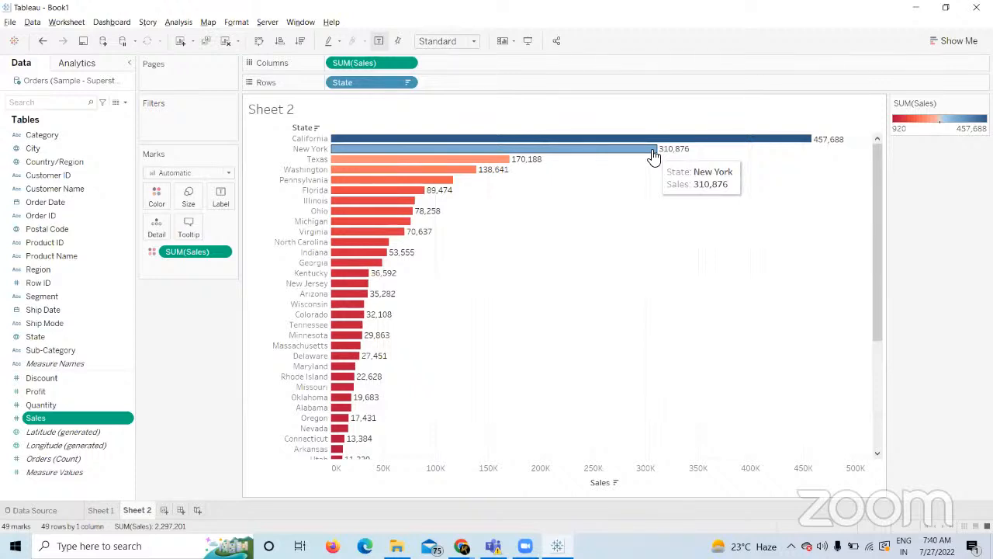
pyautogui.click(100, 507)
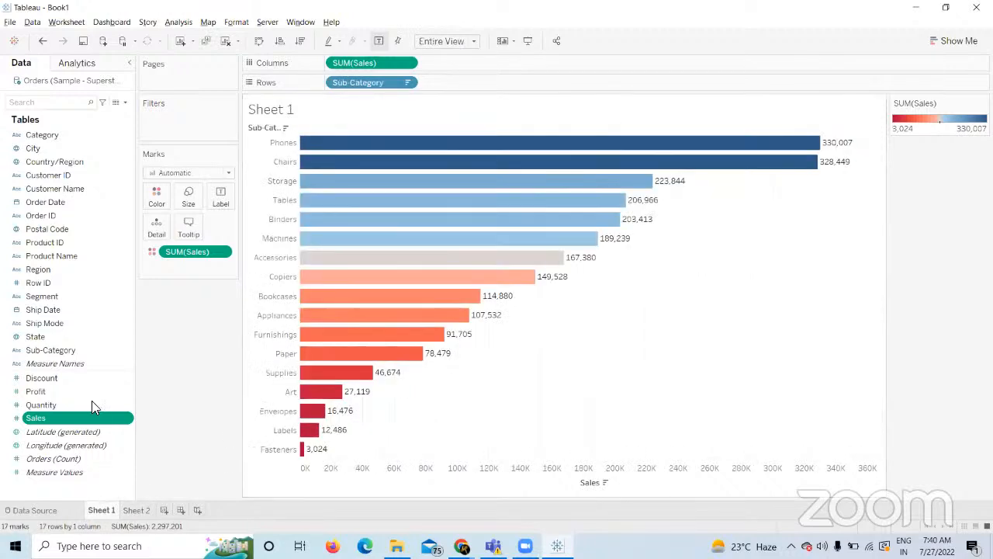
# Inspect Quantity's default colour palettes and close the settings without changes.
pyautogui.rightClick(75, 404)
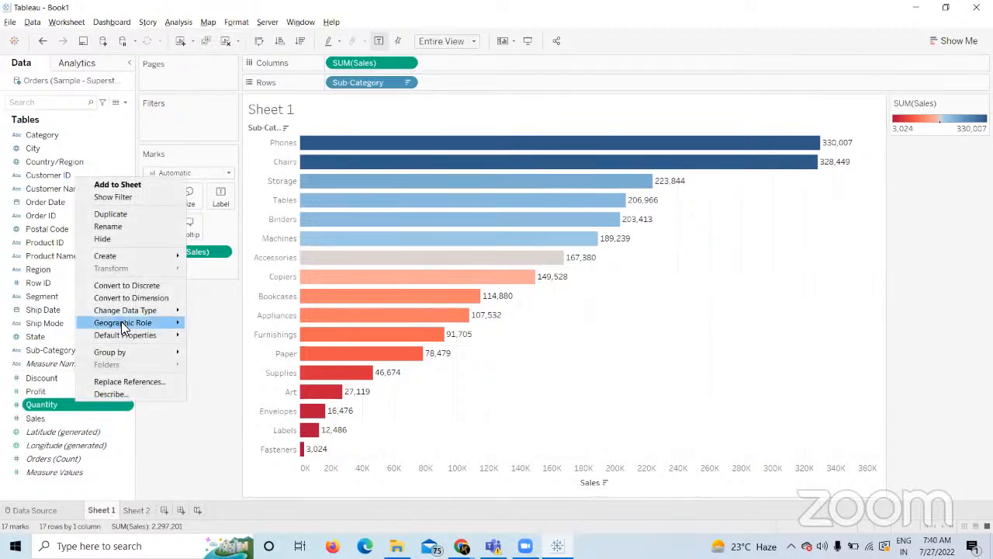
pyautogui.moveTo(136, 335)
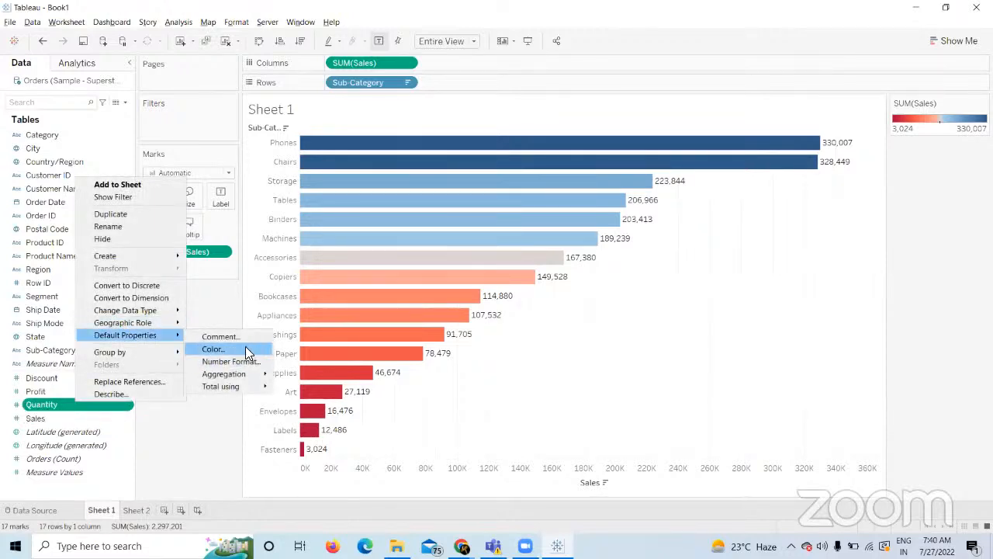
pyautogui.click(248, 352)
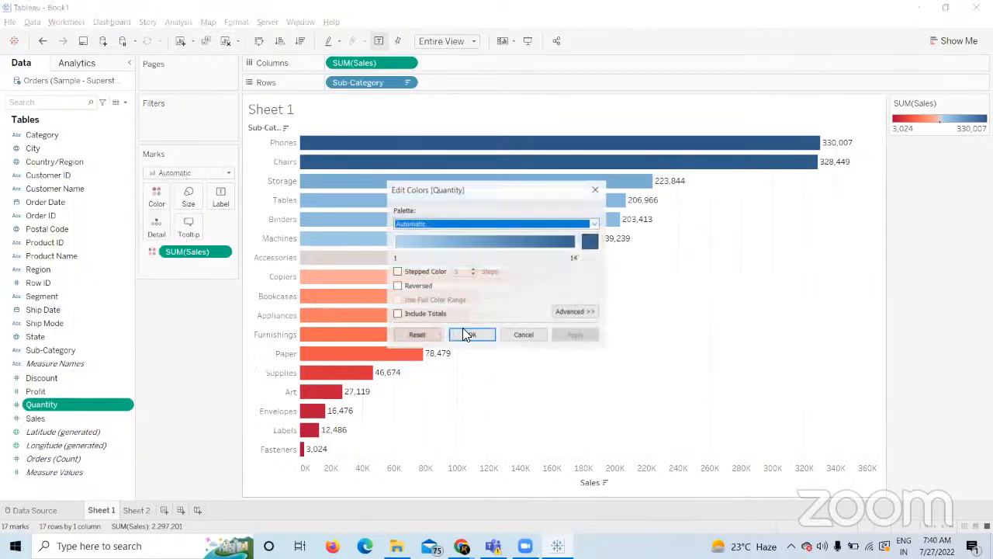
pyautogui.click(594, 225)
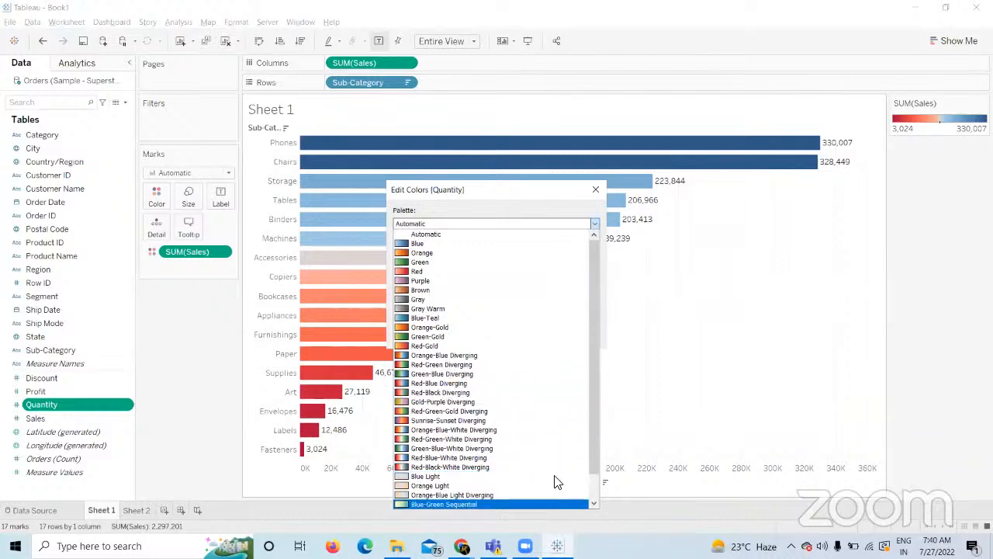
pyautogui.click(596, 189)
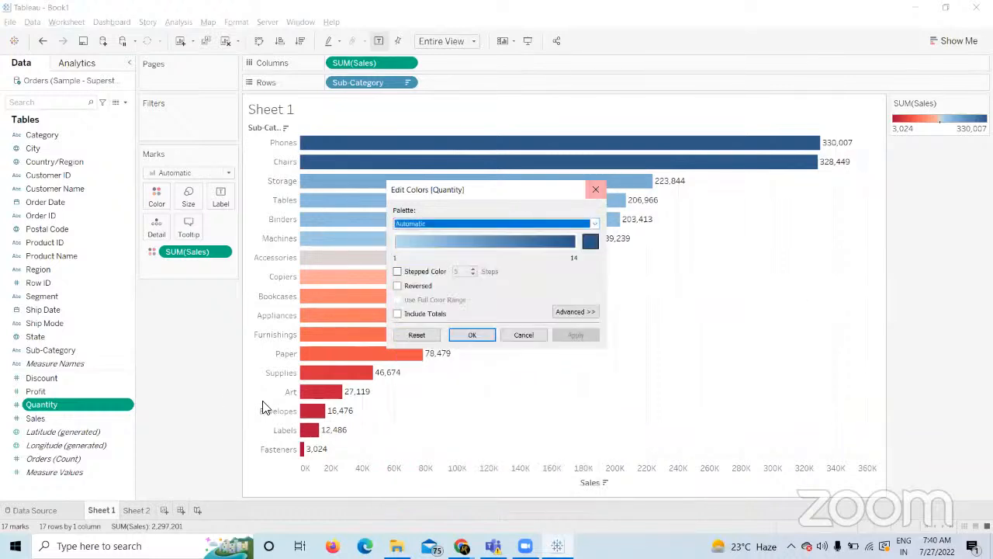
pyautogui.click(506, 336)
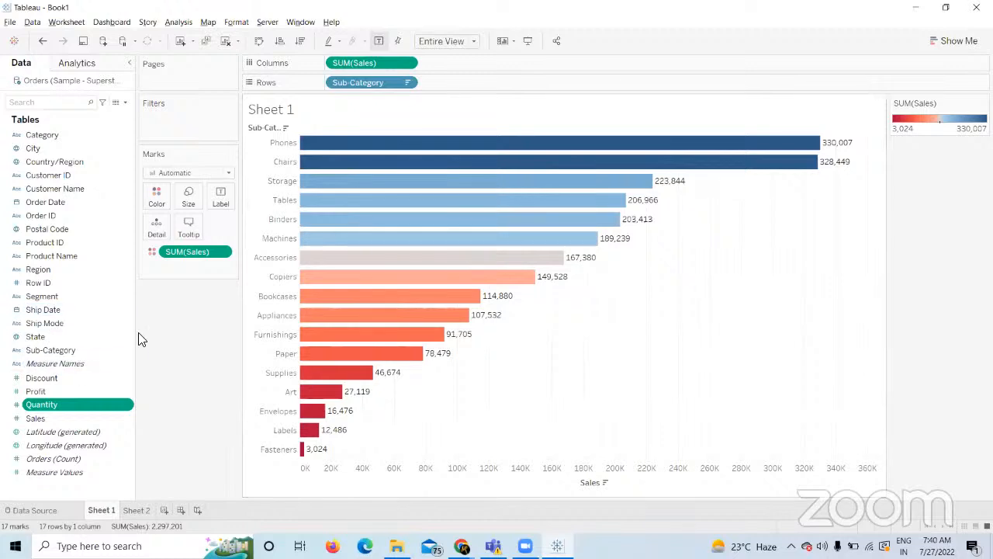
# Clear Sheet 2 and put total Sales on Rows.
pyautogui.click(136, 510)
pyautogui.click(225, 41)
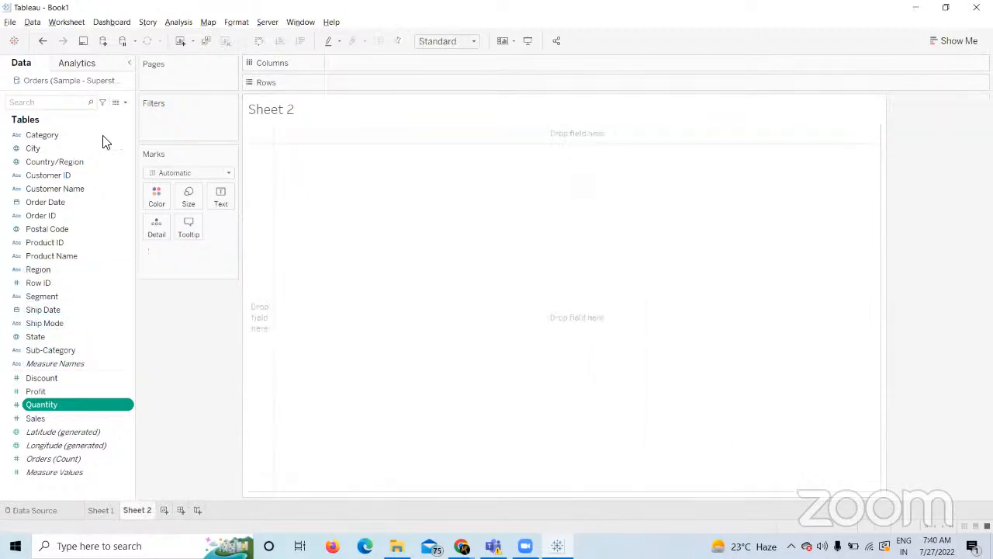
pyautogui.click(67, 416)
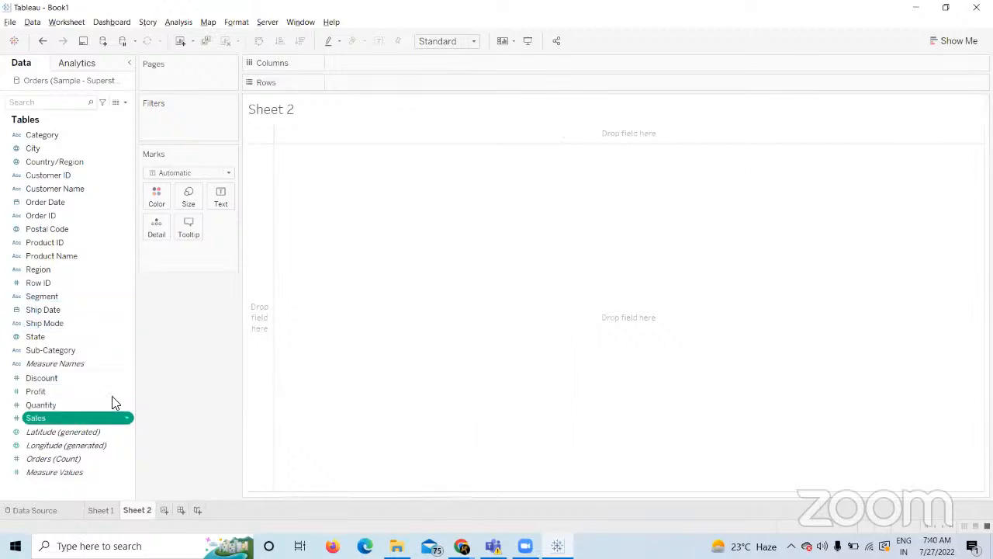
pyautogui.moveTo(93, 417); pyautogui.dragTo(404, 83)
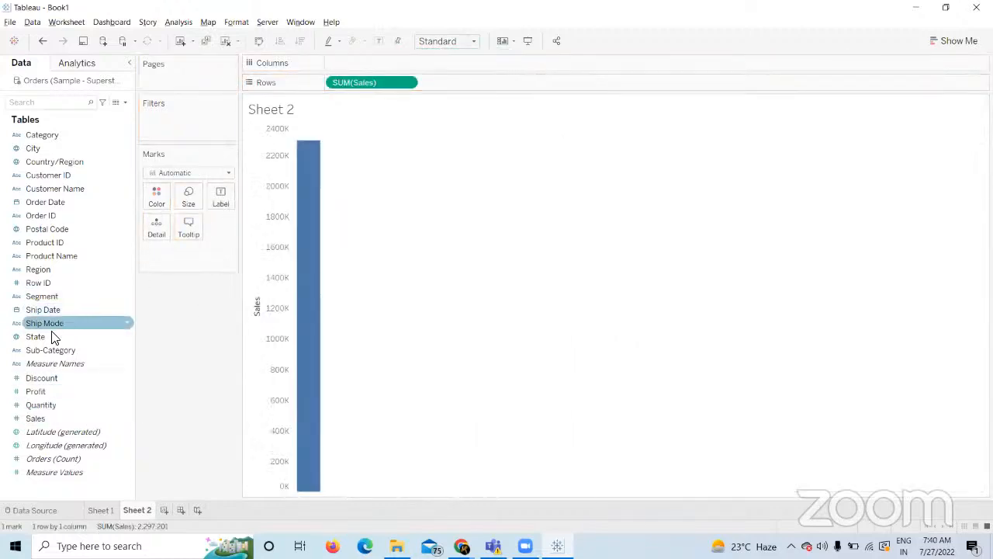
# Chart Sales by Region as region-coloured horizontal bars filling the view, sorted descending.
pyautogui.moveTo(51, 268); pyautogui.dragTo(345, 62)
pyautogui.moveTo(47, 271); pyautogui.dragTo(149, 202)
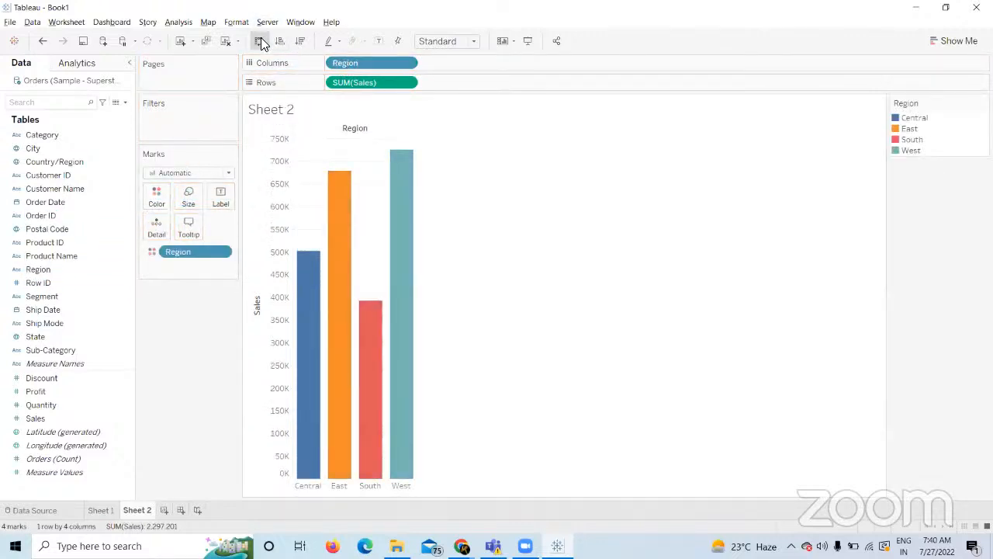
pyautogui.click(260, 41)
pyautogui.click(455, 42)
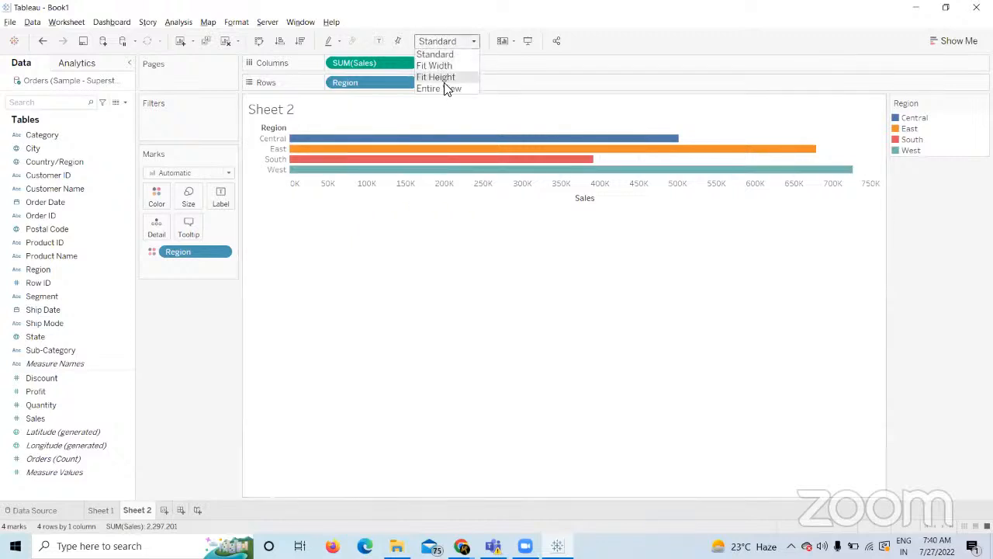
pyautogui.click(447, 89)
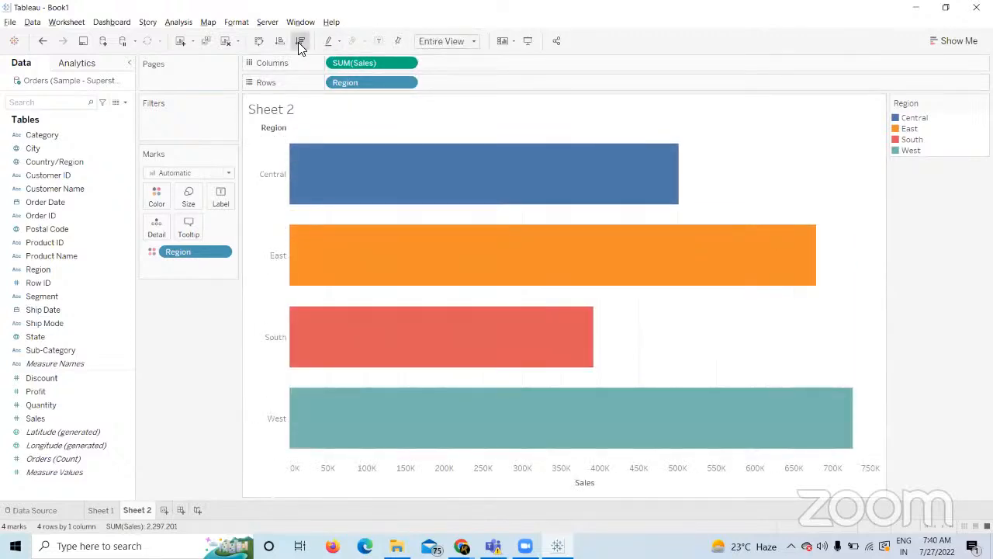
pyautogui.click(299, 42)
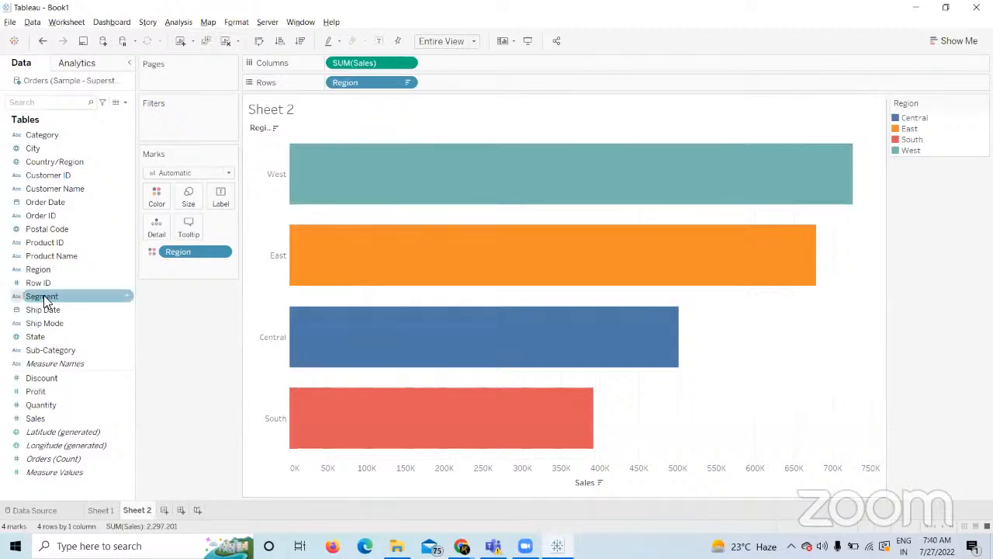
pyautogui.click(155, 196)
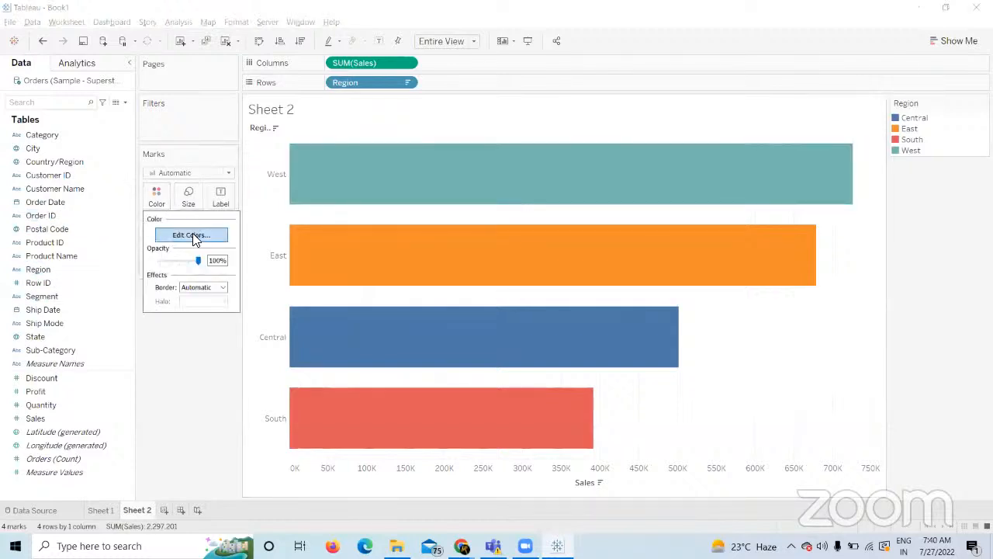
# Recolour the region bars with the Blue-Teal palette, West darkest and Central lightest.
pyautogui.click(193, 234)
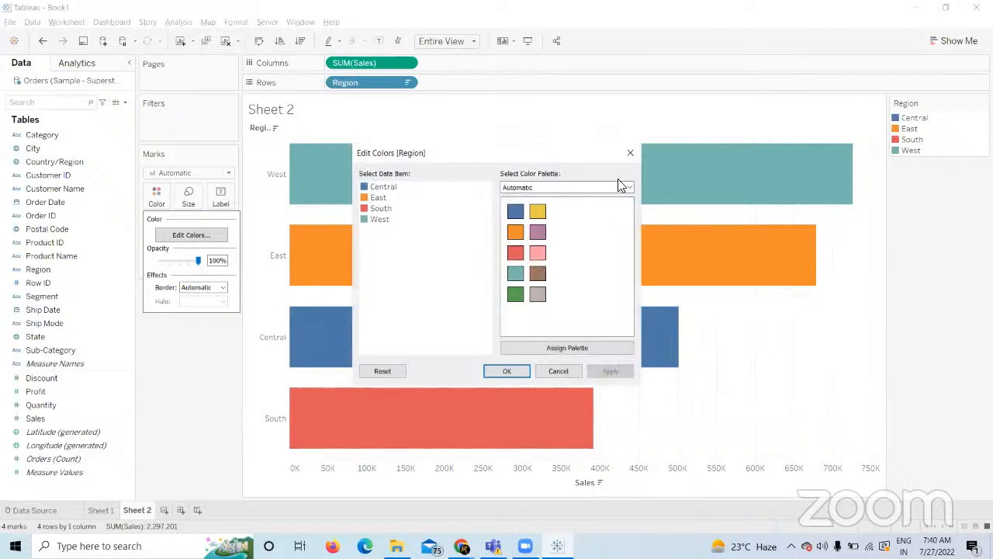
pyautogui.click(629, 187)
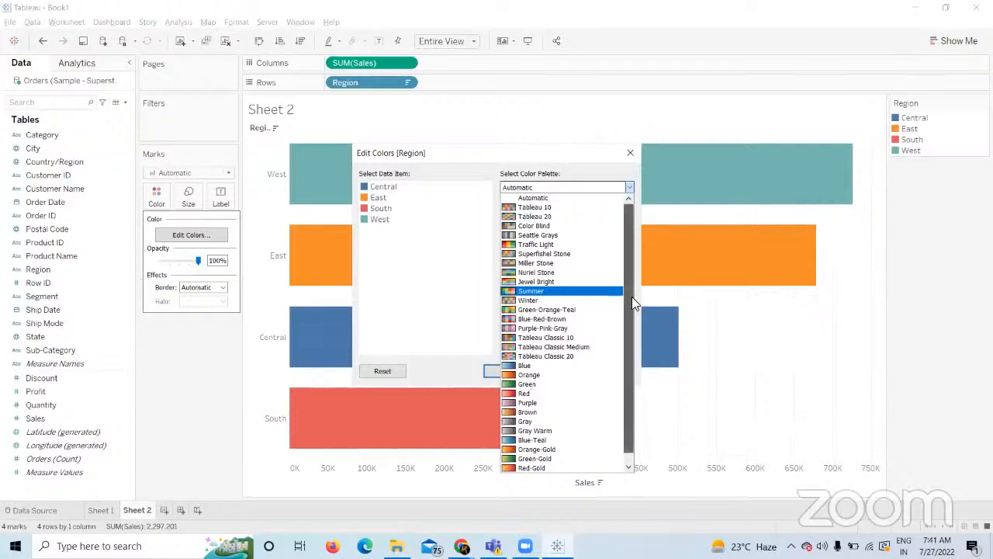
pyautogui.scroll(-1, 631, 297)
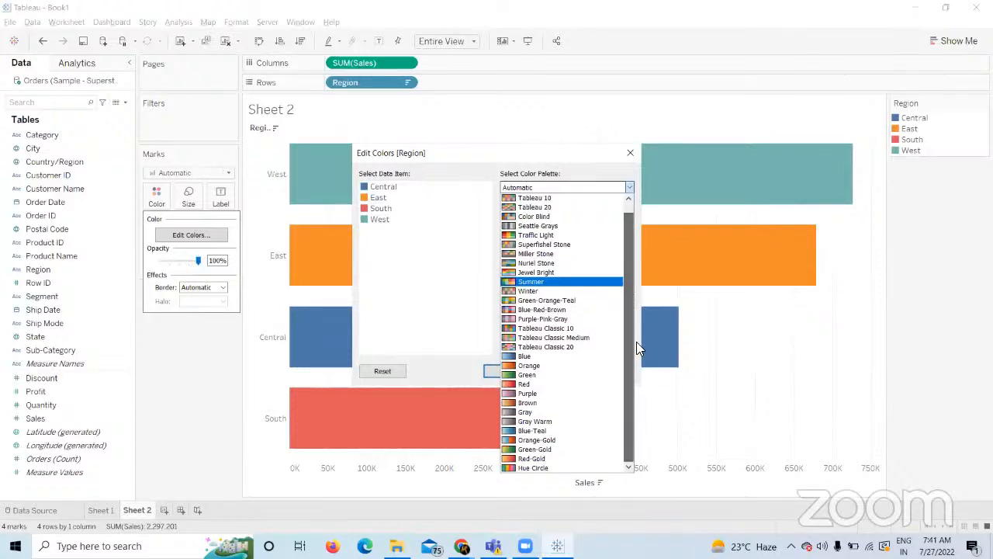
pyautogui.click(532, 432)
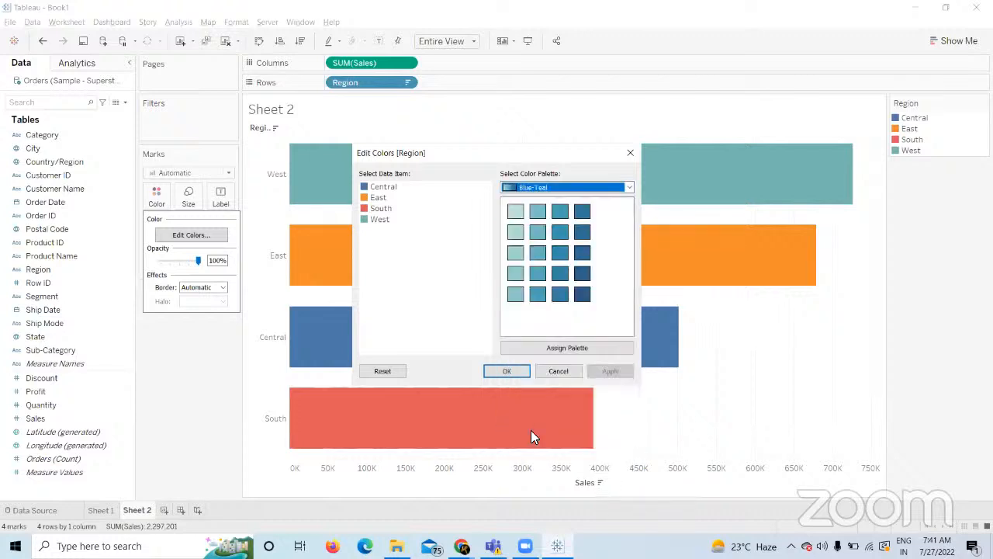
pyautogui.click(576, 347)
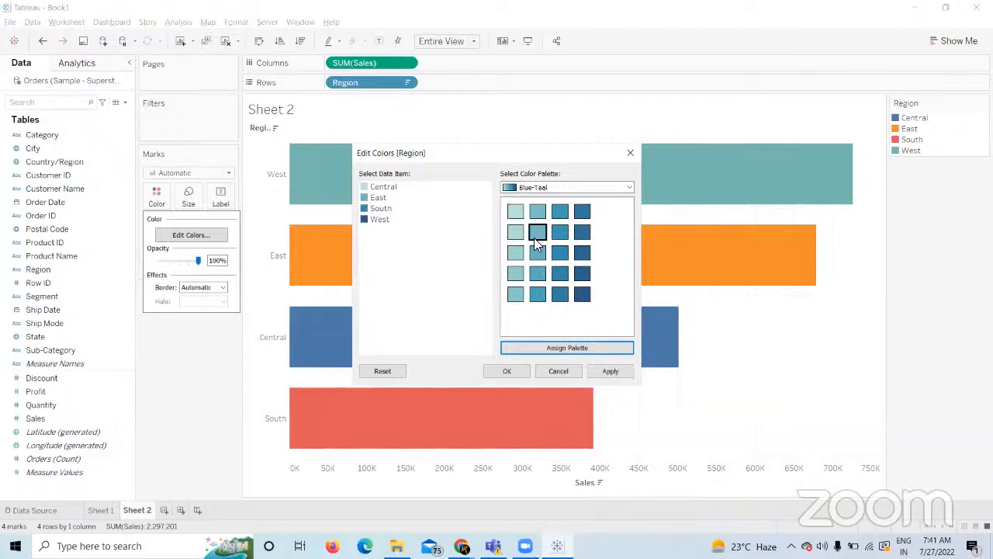
pyautogui.click(607, 372)
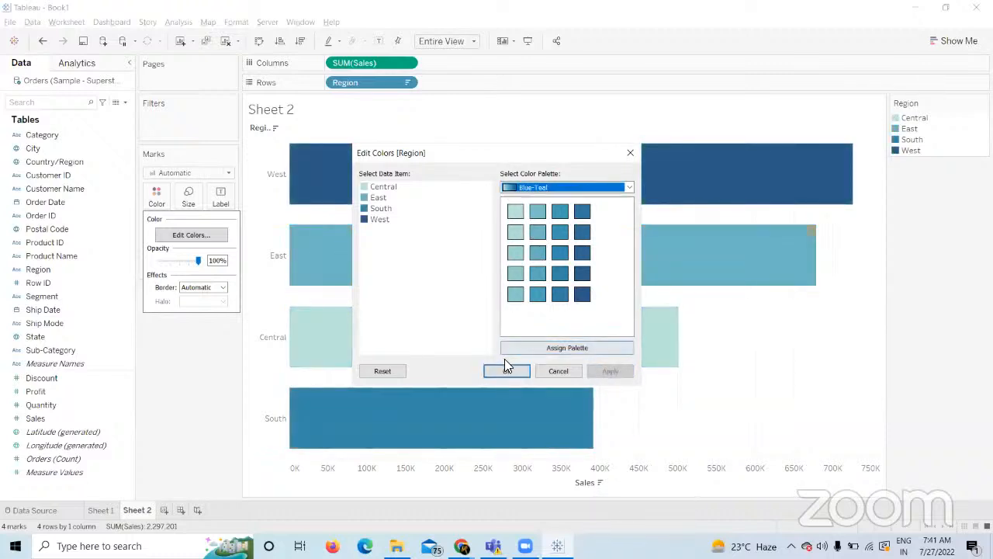
pyautogui.click(505, 370)
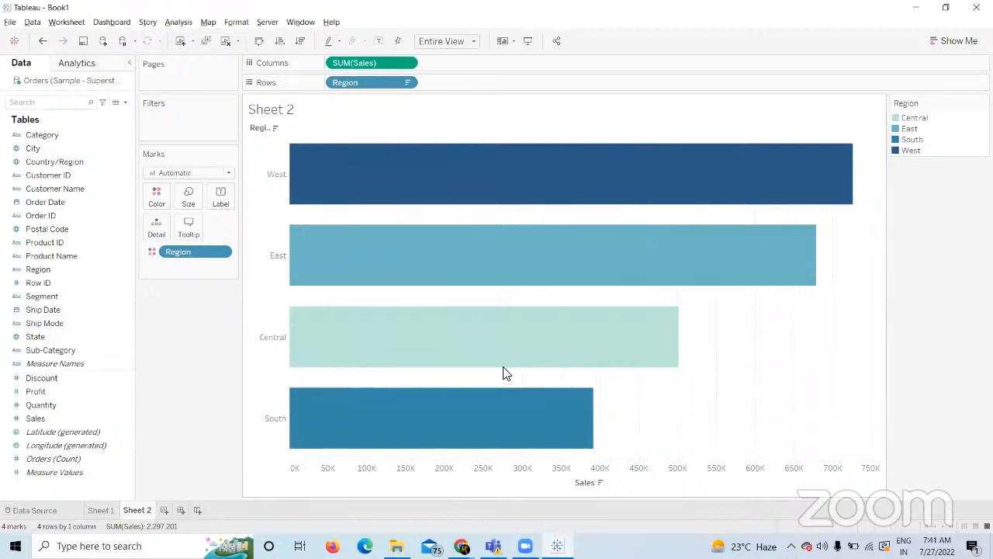
# Select and deselect the Central bar, then reopen the colour editor and close it unchanged.
pyautogui.click(503, 373)
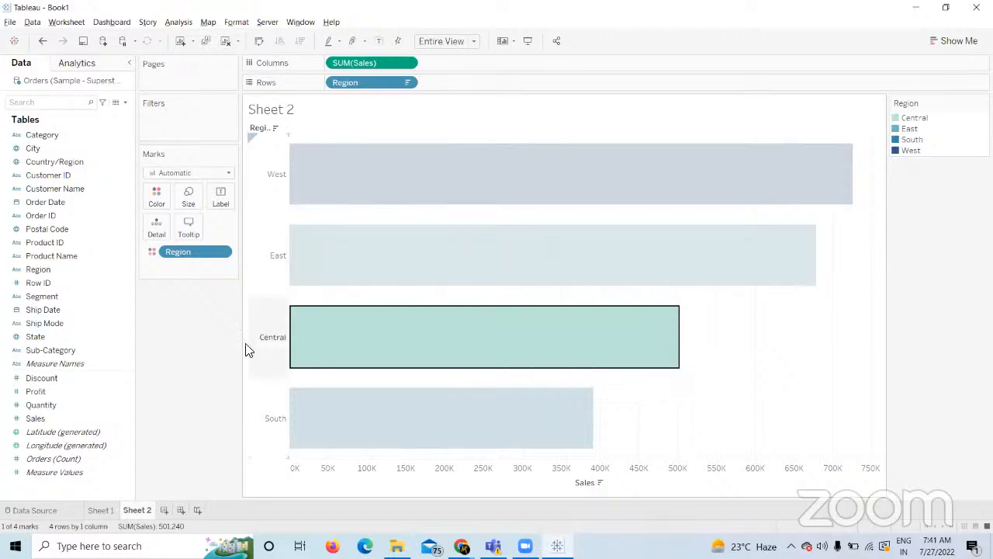
pyautogui.click(199, 357)
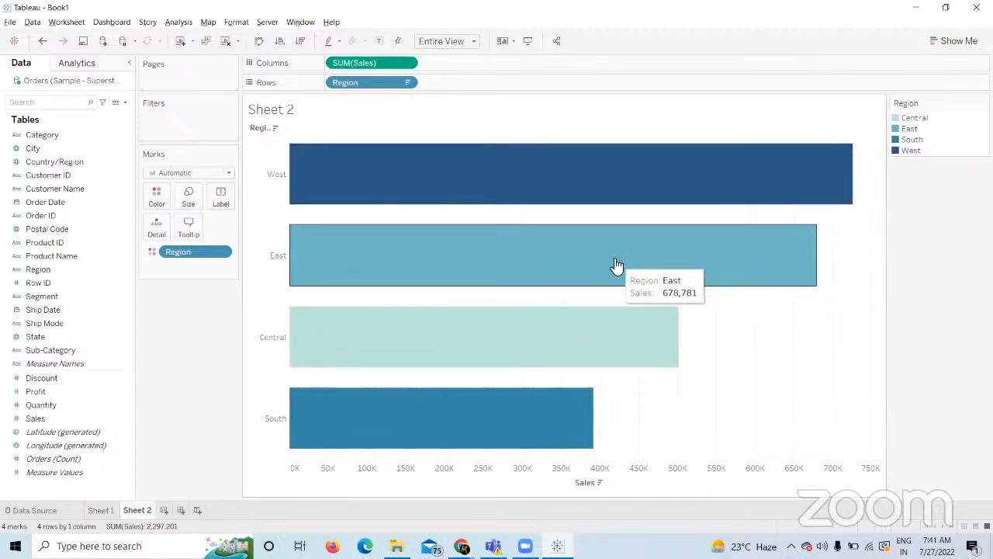
pyautogui.click(155, 198)
pyautogui.click(188, 235)
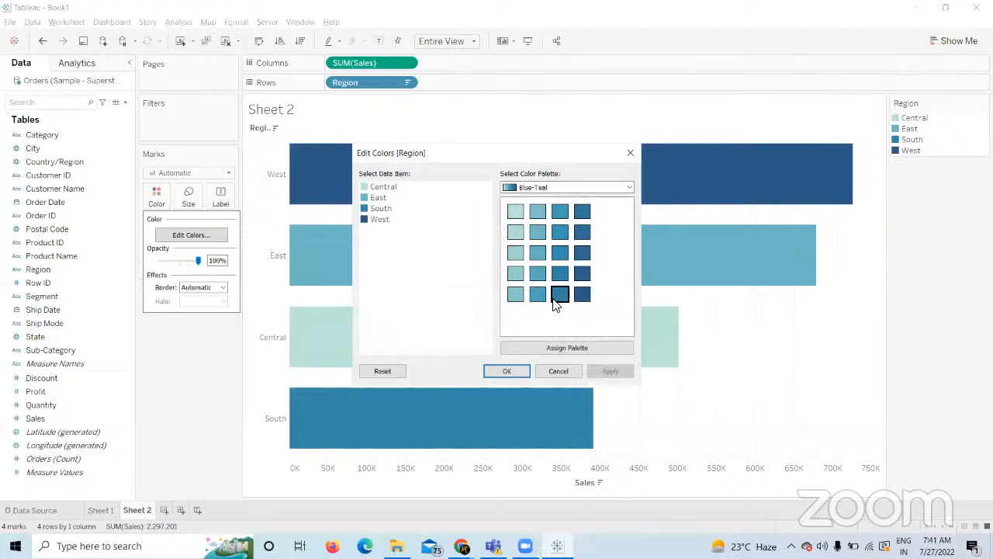
pyautogui.click(556, 369)
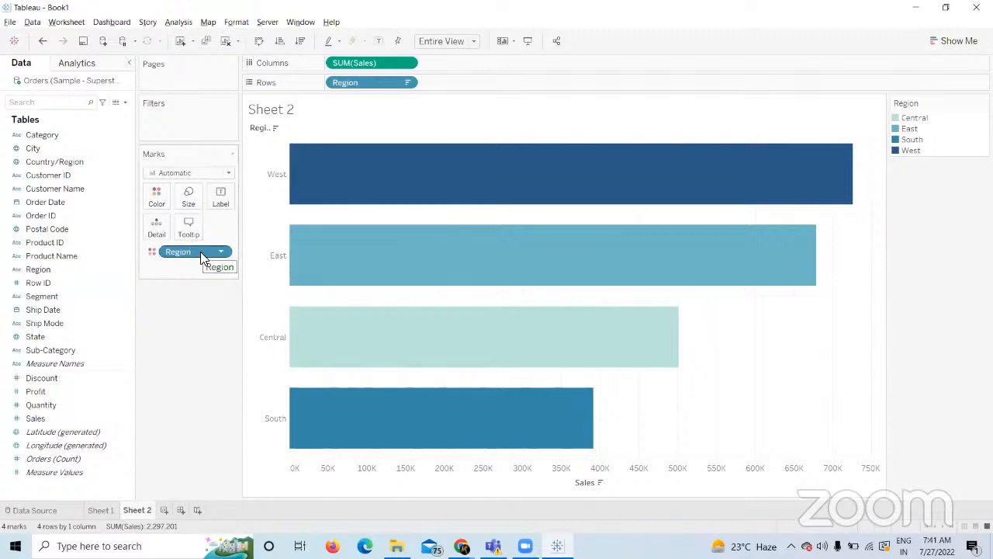
# Switch Region's default colours to the Tableau 10 palette and start a blank Sheet 3.
pyautogui.rightClick(53, 270)
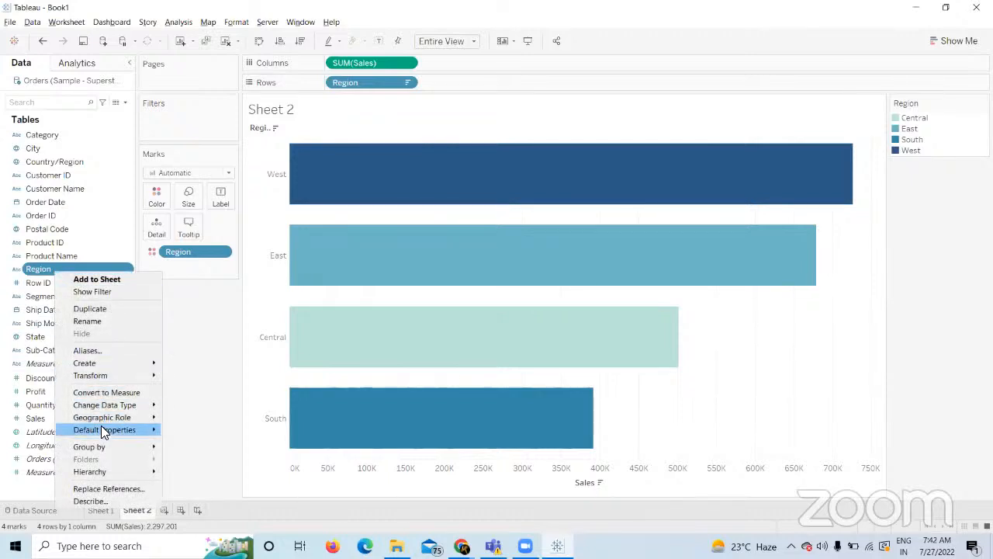
pyautogui.moveTo(100, 427)
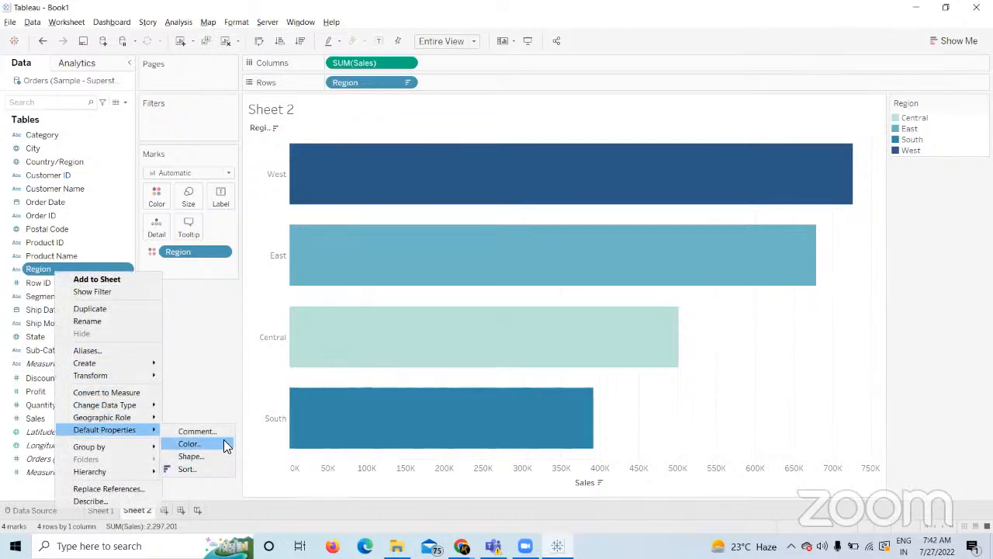
pyautogui.click(225, 445)
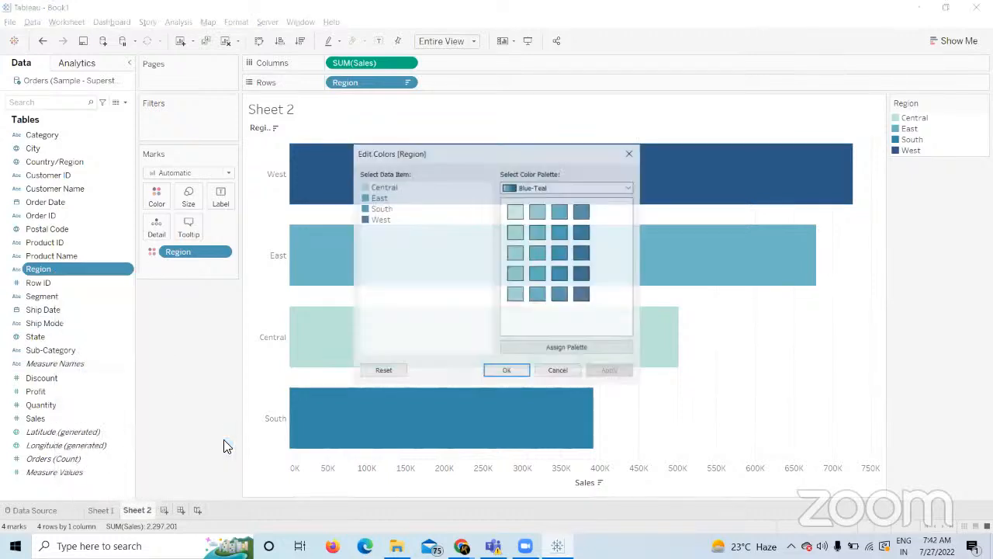
pyautogui.click(593, 189)
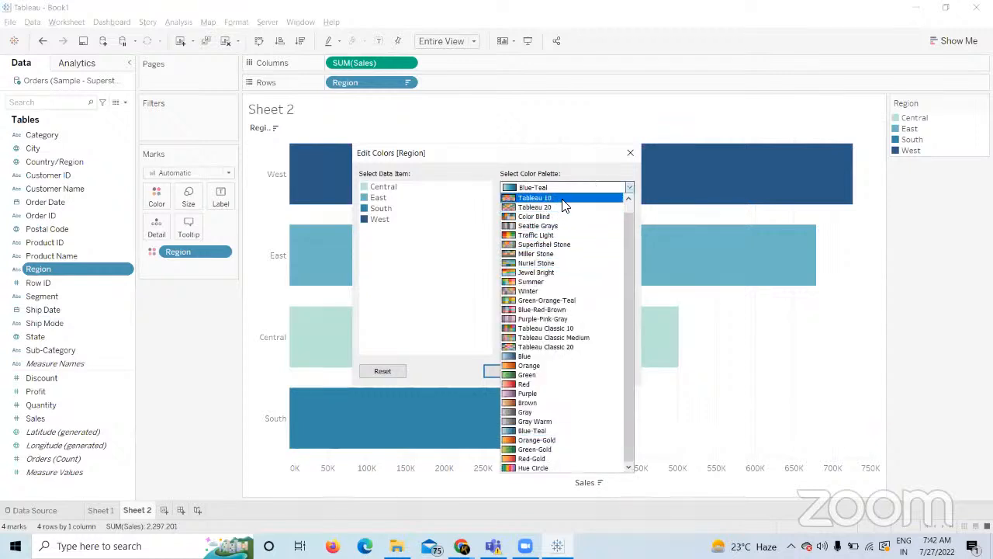
pyautogui.click(564, 200)
pyautogui.click(579, 348)
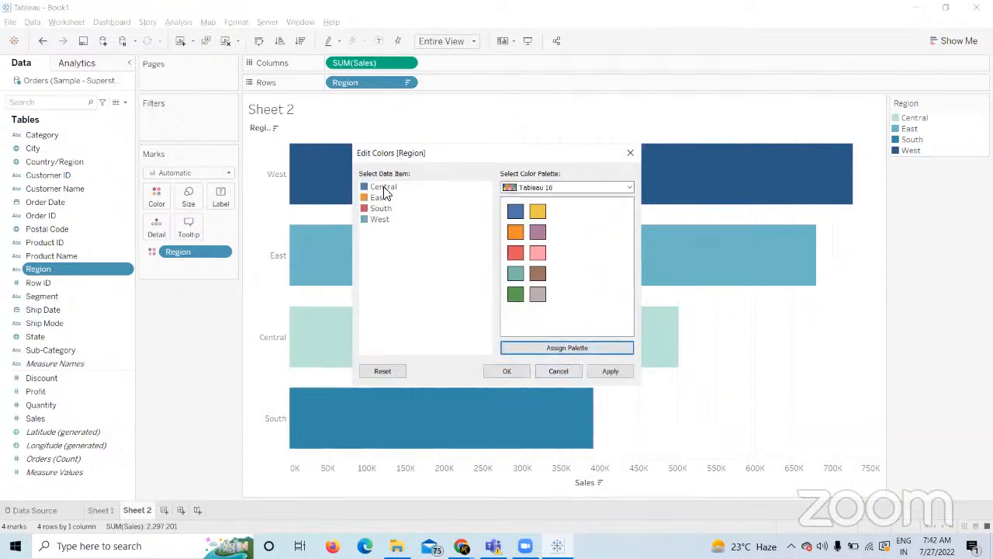
pyautogui.click(385, 220)
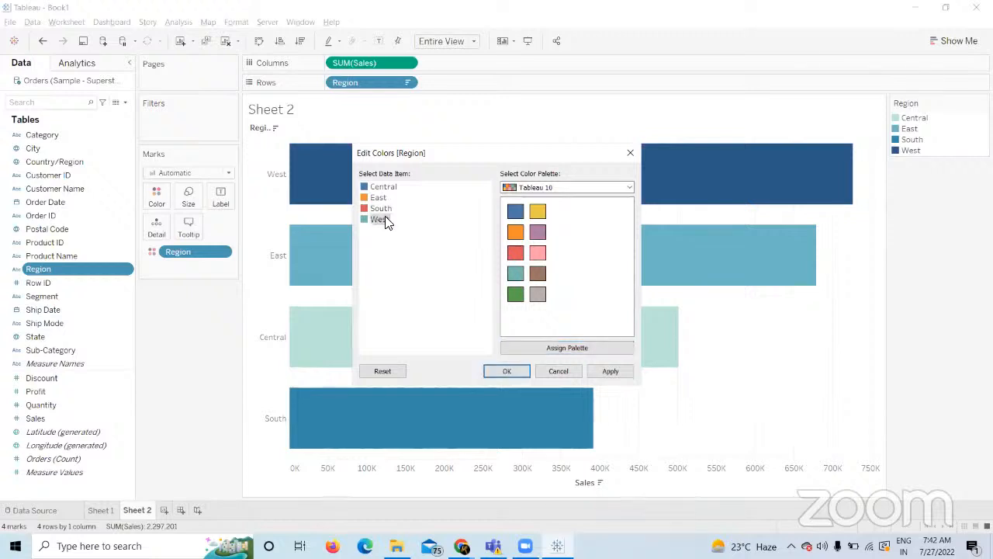
pyautogui.click(617, 376)
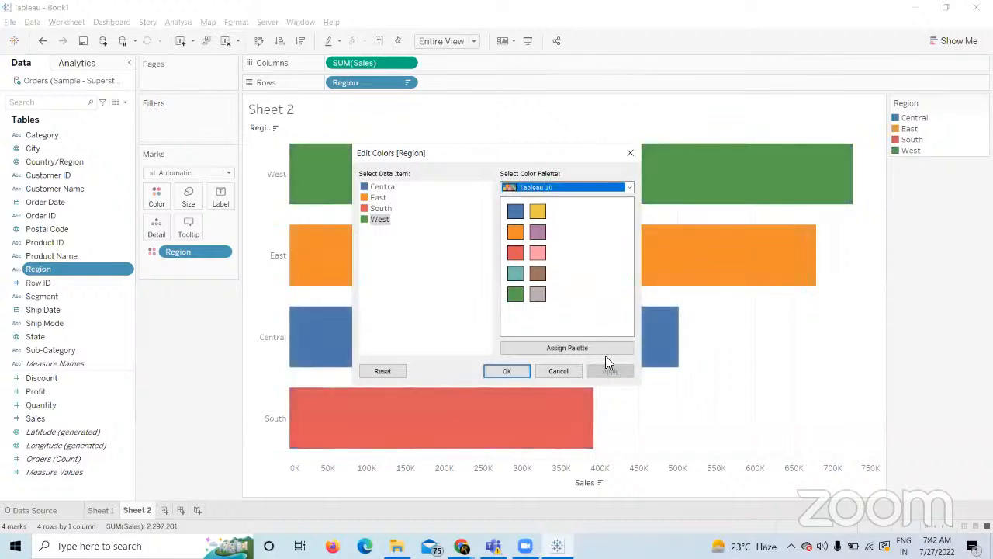
pyautogui.click(507, 372)
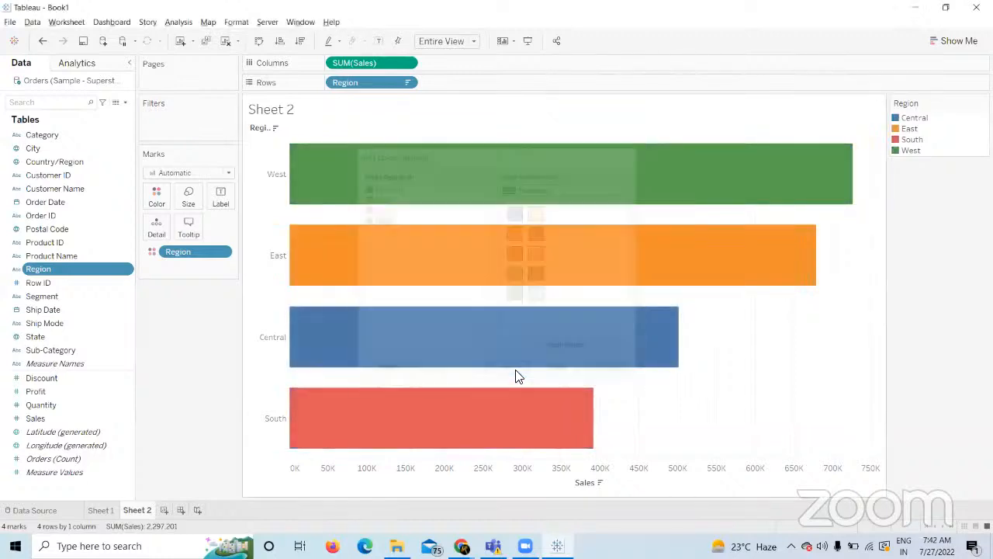
pyautogui.click(163, 509)
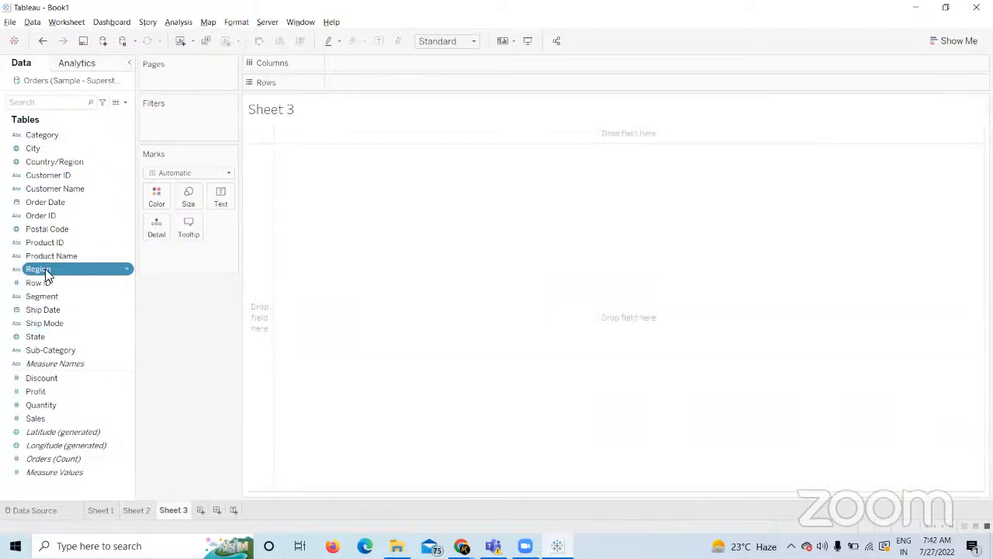
# Chart SUM(Profit) by Region as horizontal bars, each region in its own colour.
pyautogui.moveTo(45, 272); pyautogui.dragTo(335, 84)
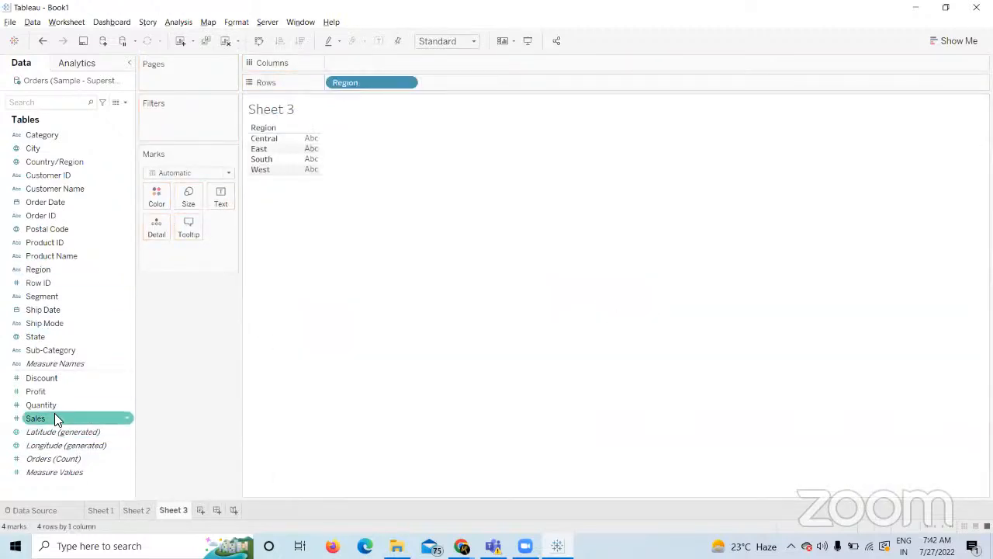
pyautogui.moveTo(64, 389)
pyautogui.mouseDown()
pyautogui.moveTo(356, 193)
pyautogui.moveTo(371, 64)
pyautogui.mouseUp()
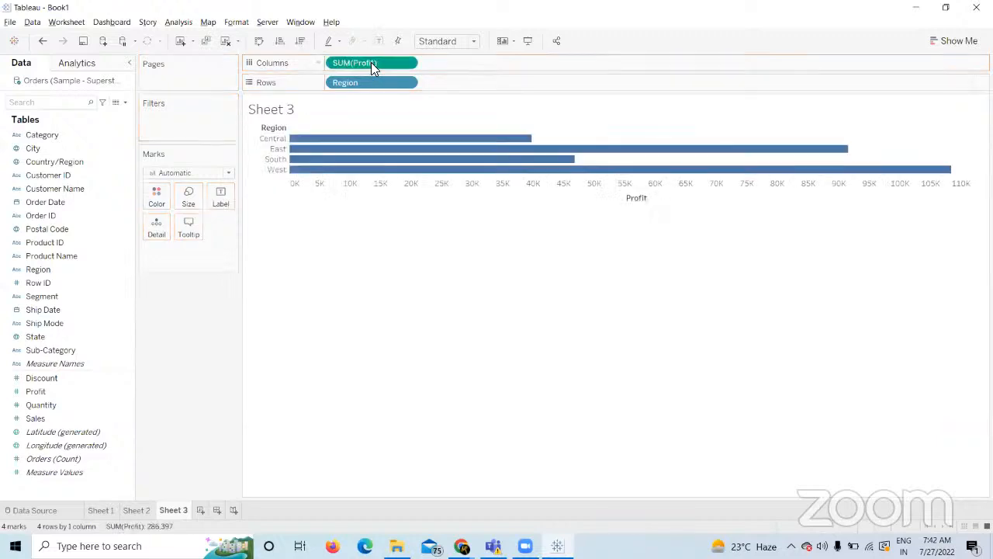
pyautogui.moveTo(40, 272)
pyautogui.mouseDown()
pyautogui.moveTo(133, 239)
pyautogui.moveTo(156, 197)
pyautogui.mouseUp()
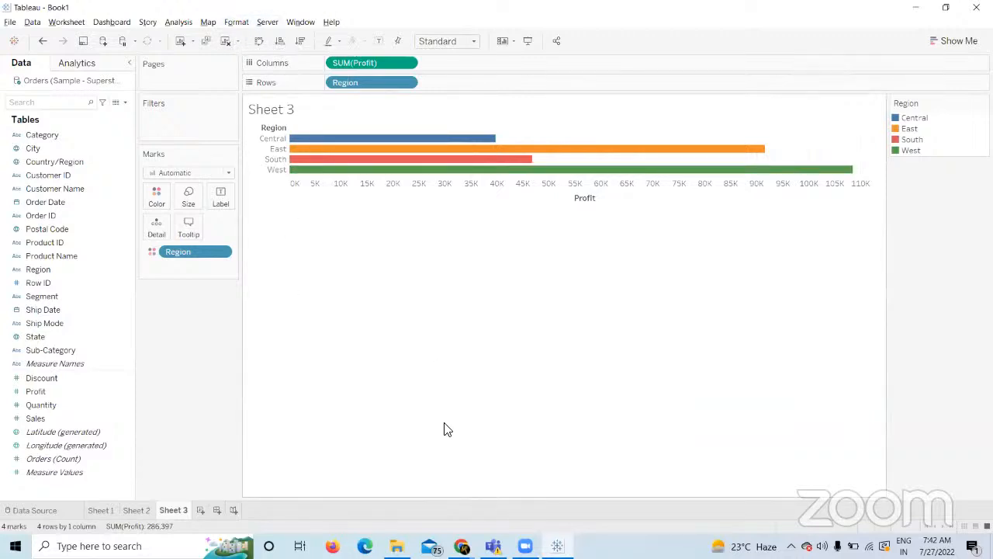
# Copy the 'Design two views' circle and square task text from Course Builder.
pyautogui.moveTo(462, 546)
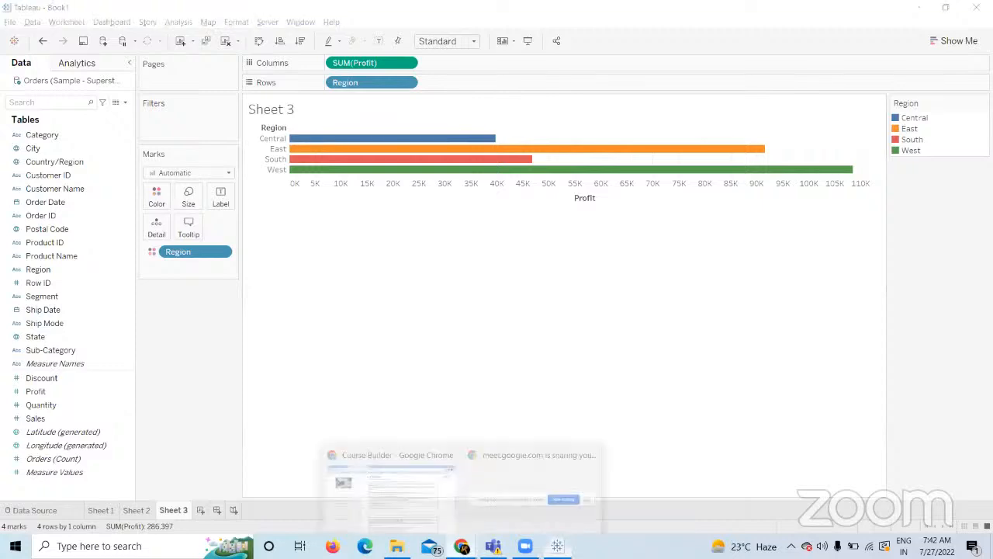
pyautogui.click(410, 499)
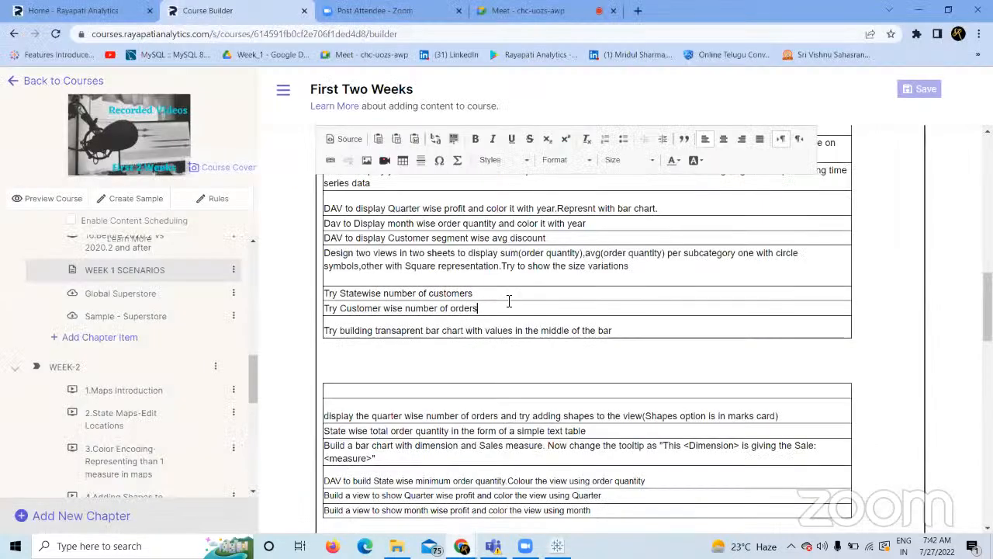
pyautogui.moveTo(660, 275); pyautogui.dragTo(324, 254)
pyautogui.hotkey('ctrl', 'c')
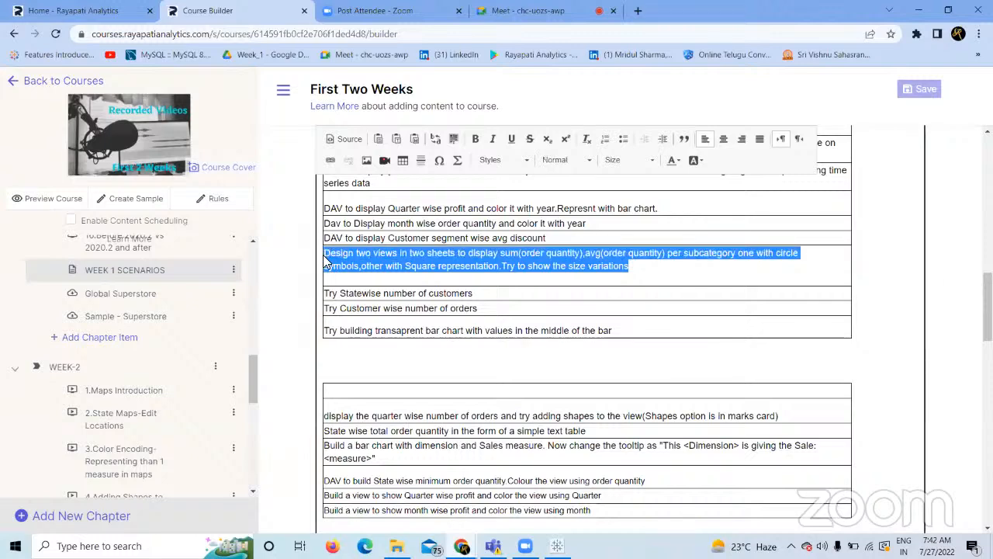
pyautogui.hotkey('alt', 'Tab')
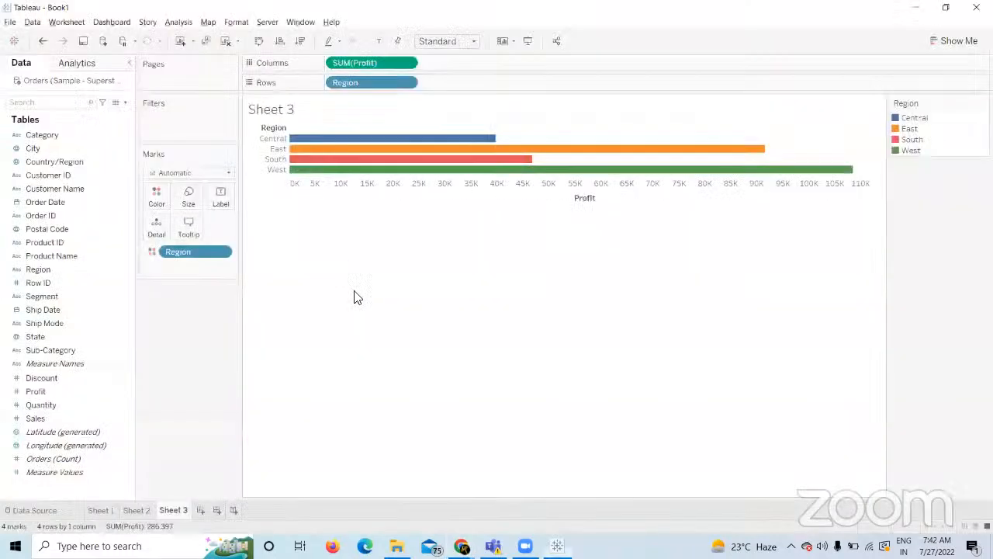
# Create Sheet 4 and title it with the pasted two-views task description.
pyautogui.click(200, 510)
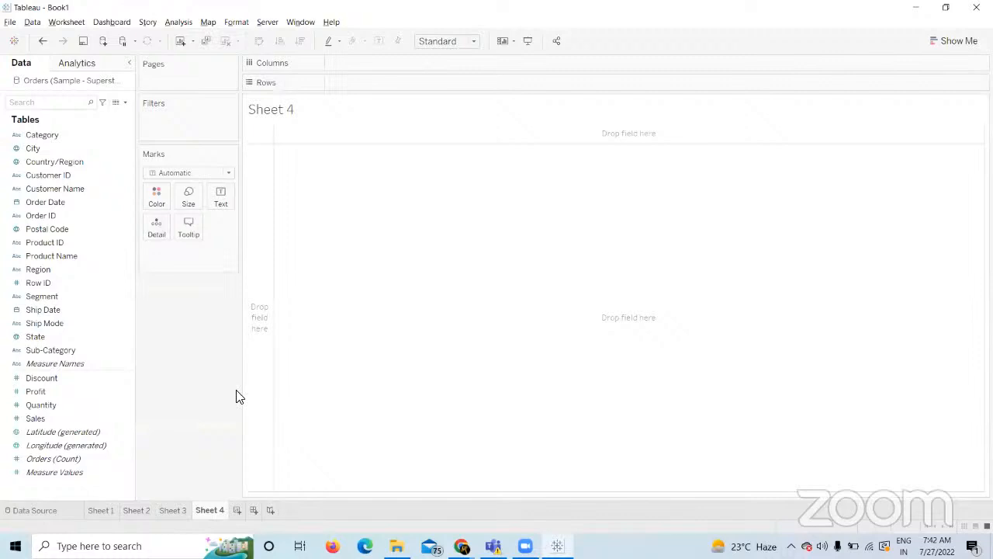
pyautogui.doubleClick(311, 122)
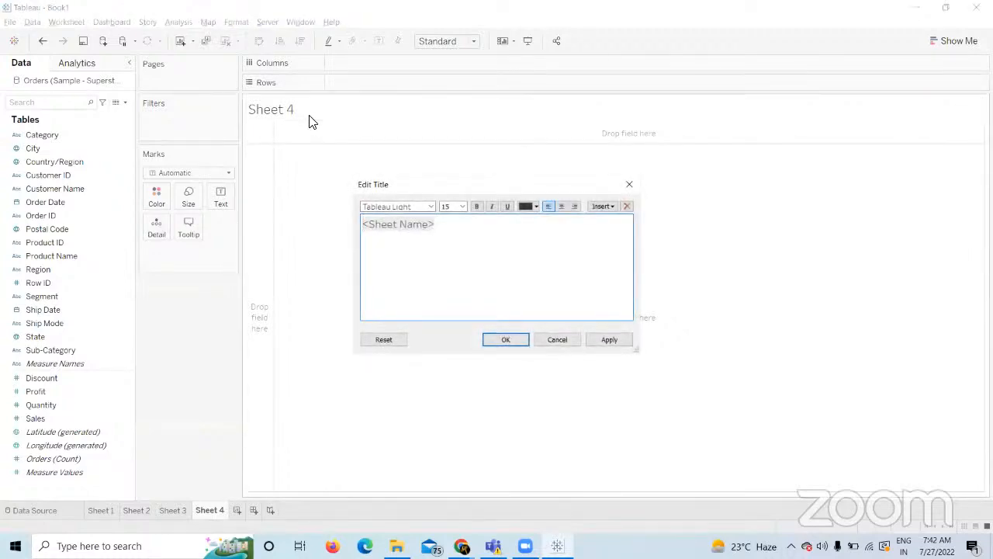
pyautogui.hotkey('ctrl', 'a')
pyautogui.hotkey('ctrl', 'v')
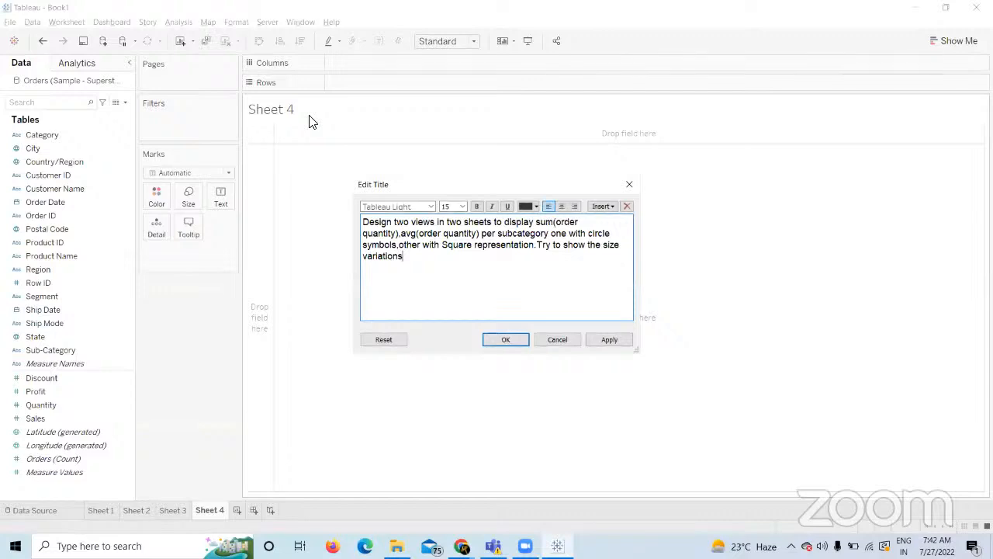
pyautogui.click(609, 339)
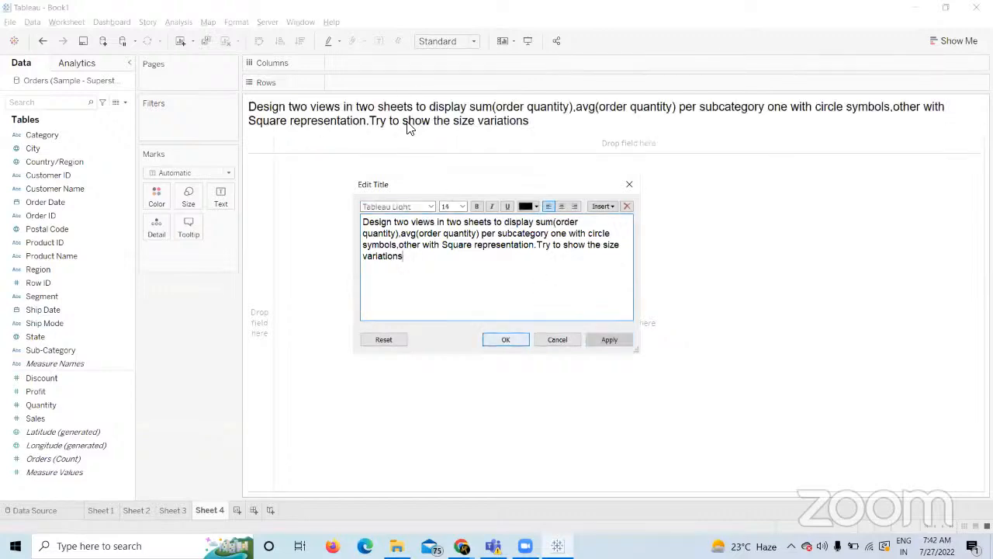
pyautogui.click(505, 339)
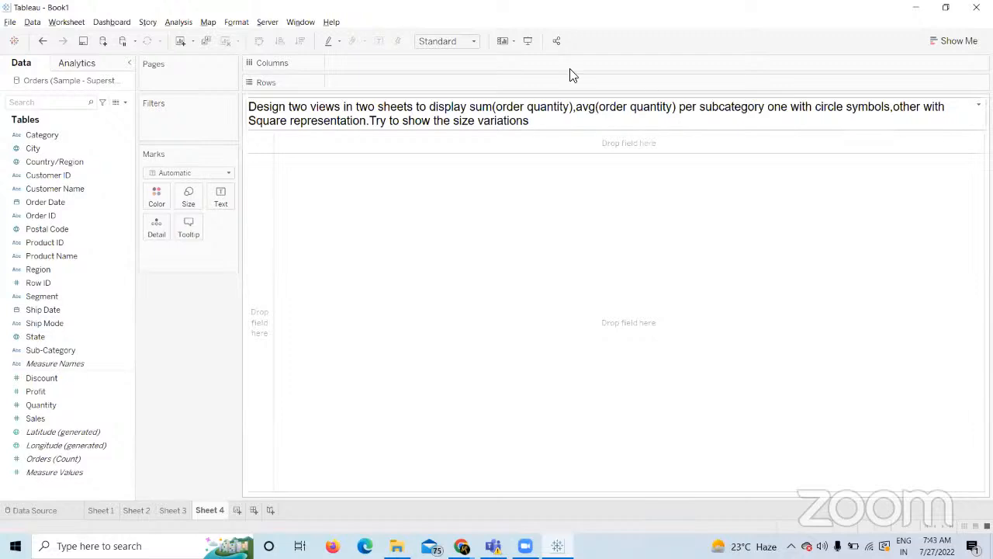
# Try Region and State on rows, then settle on listing the 17 sub-categories.
pyautogui.moveTo(55, 350); pyautogui.dragTo(249, 424)
pyautogui.moveTo(70, 272); pyautogui.dragTo(372, 84)
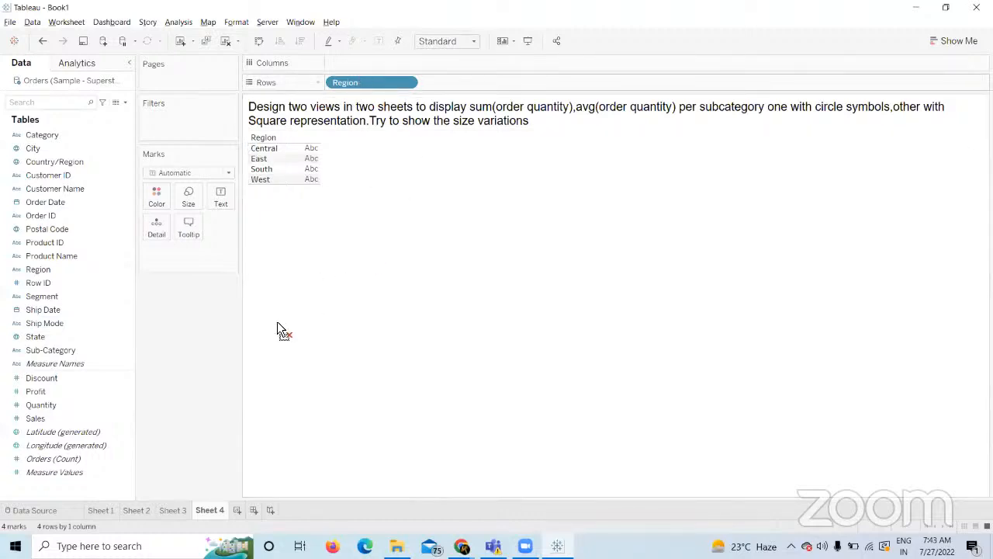
pyautogui.moveTo(277, 322); pyautogui.dragTo(277, 321)
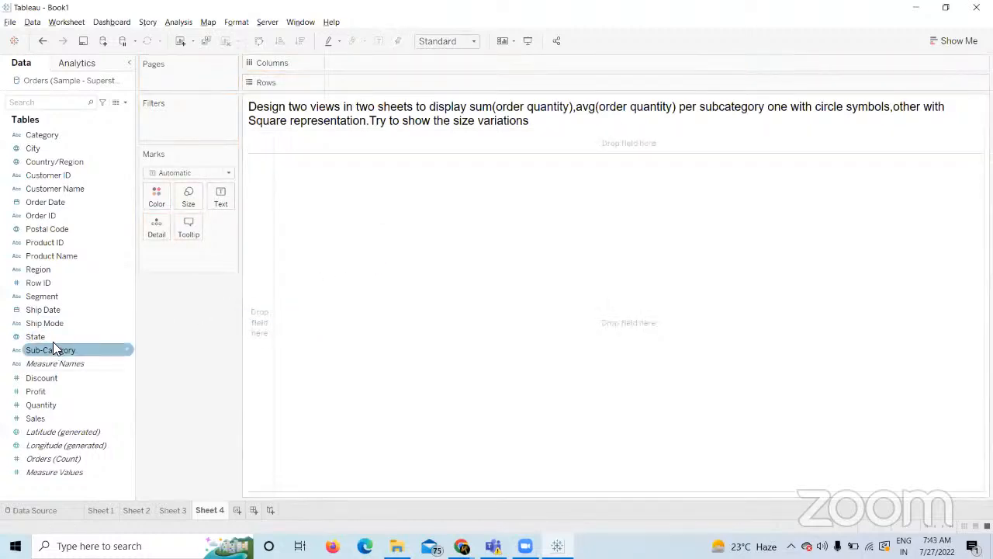
pyautogui.moveTo(53, 339); pyautogui.dragTo(372, 83)
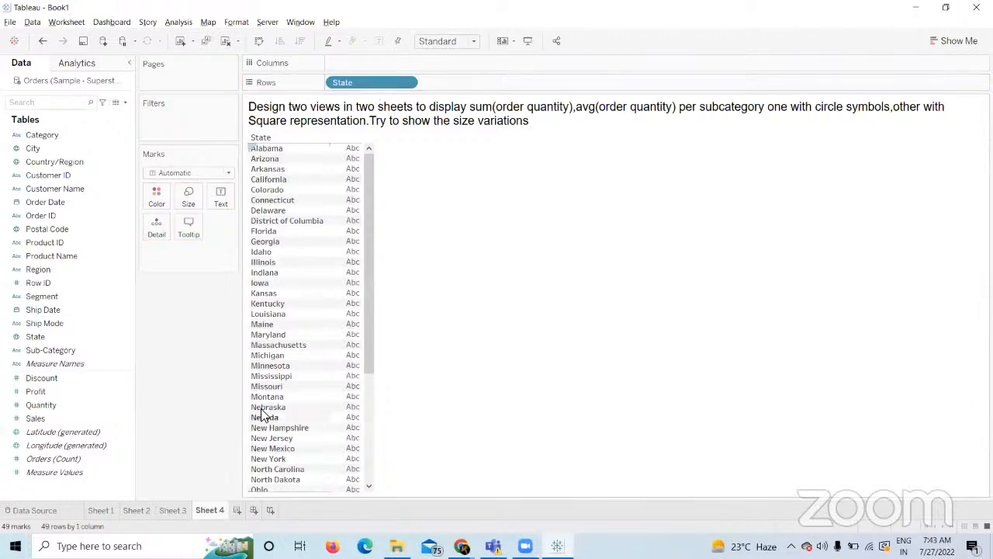
pyautogui.scroll(-5, 357, 419)
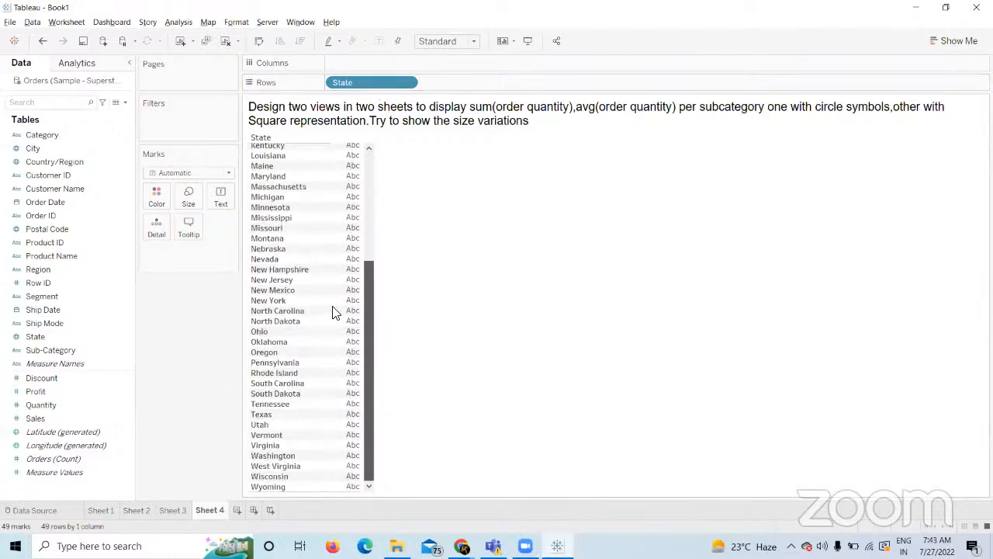
pyautogui.scroll(5, 333, 302)
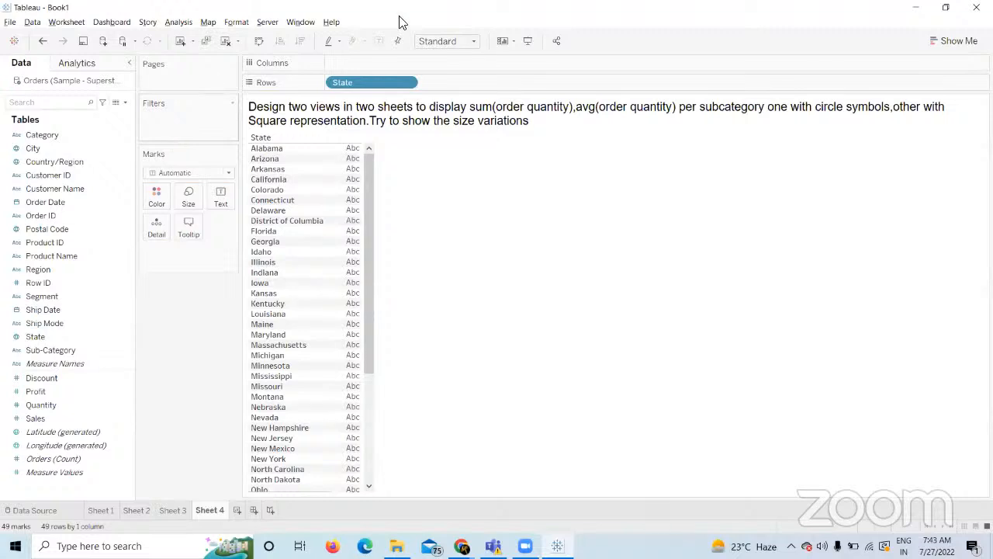
pyautogui.moveTo(360, 79); pyautogui.dragTo(200, 354)
pyautogui.moveTo(92, 349); pyautogui.dragTo(423, 80)
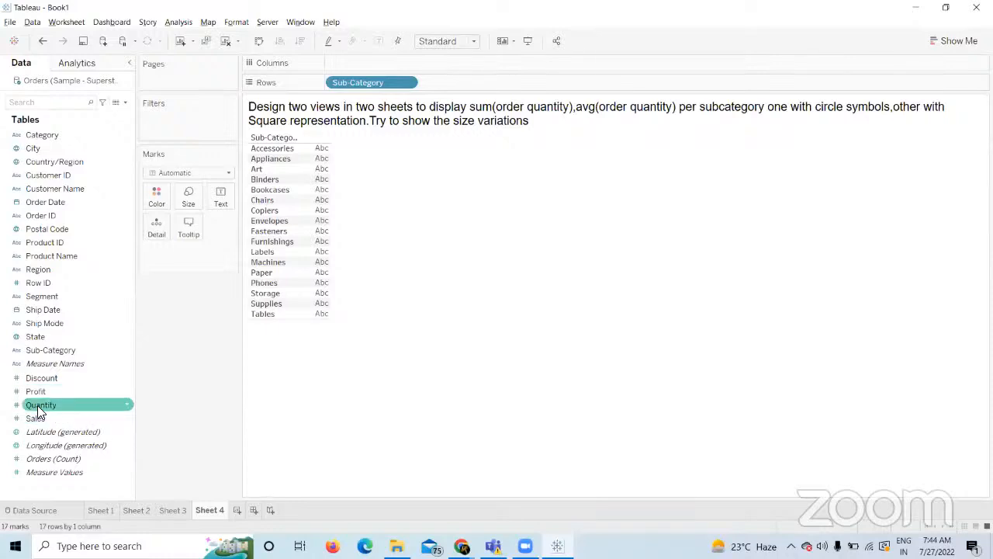
# Plot SUM(Quantity) per sub-category on Columns and fit it to the entire view.
pyautogui.moveTo(47, 413); pyautogui.dragTo(399, 65)
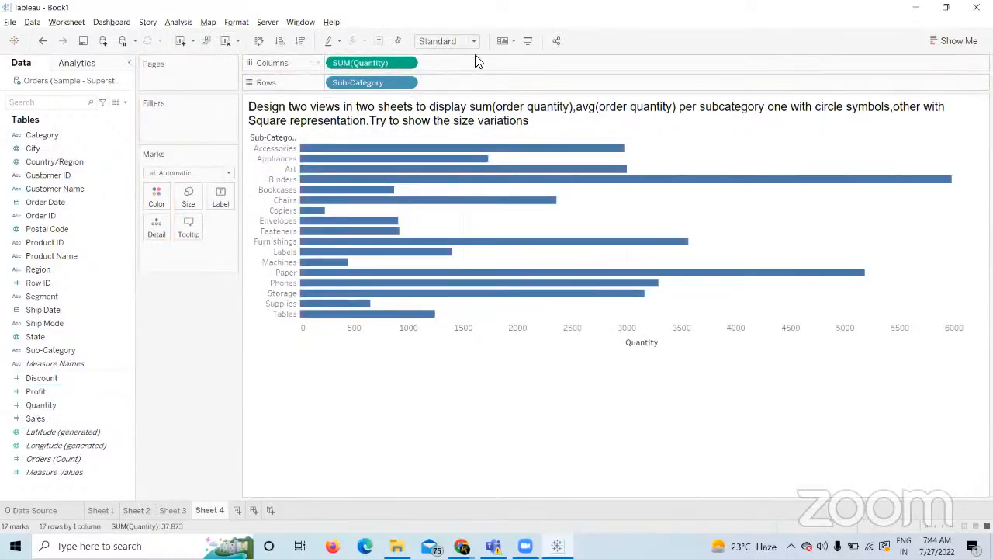
pyautogui.click(473, 41)
pyautogui.click(439, 89)
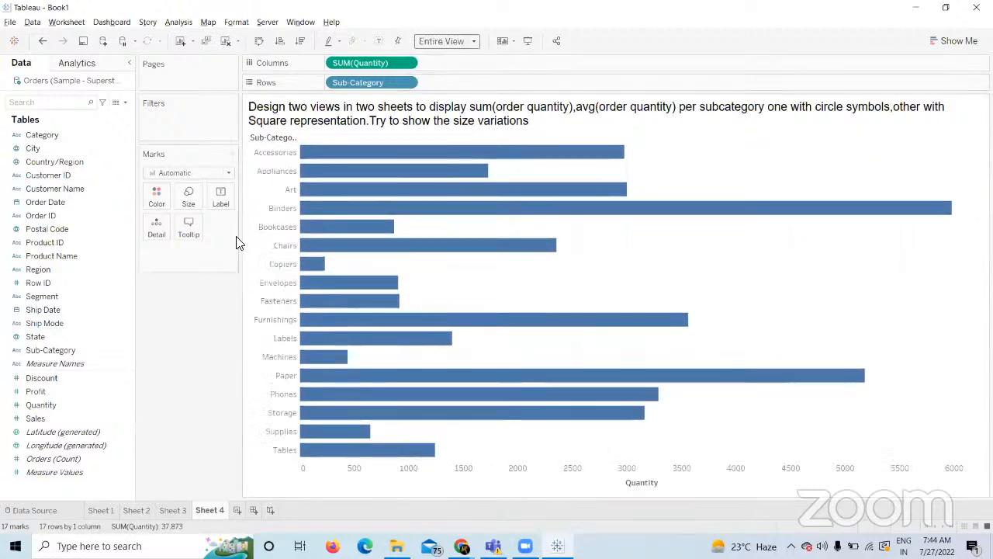
# Change the marks to circles, briefly showing and then hiding mark labels.
pyautogui.click(231, 177)
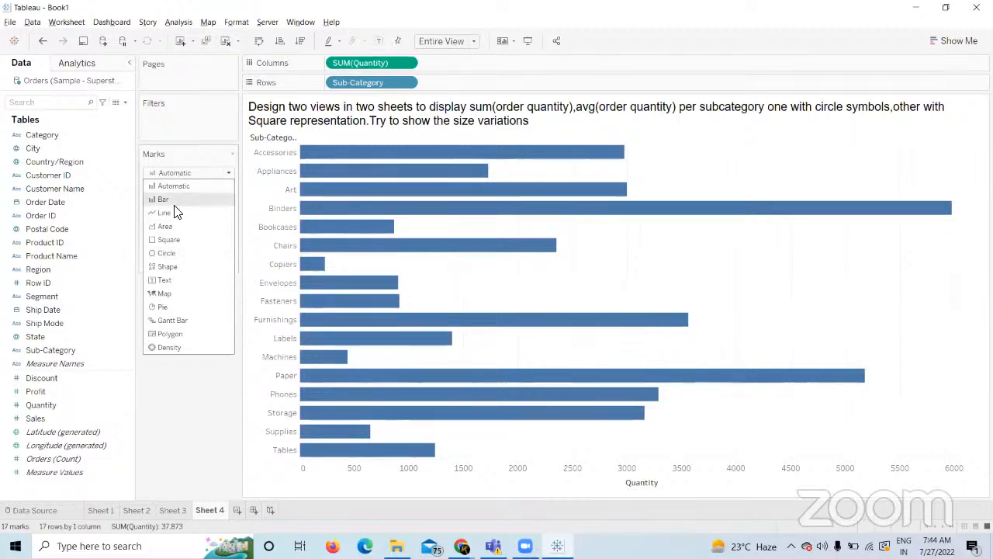
pyautogui.click(176, 254)
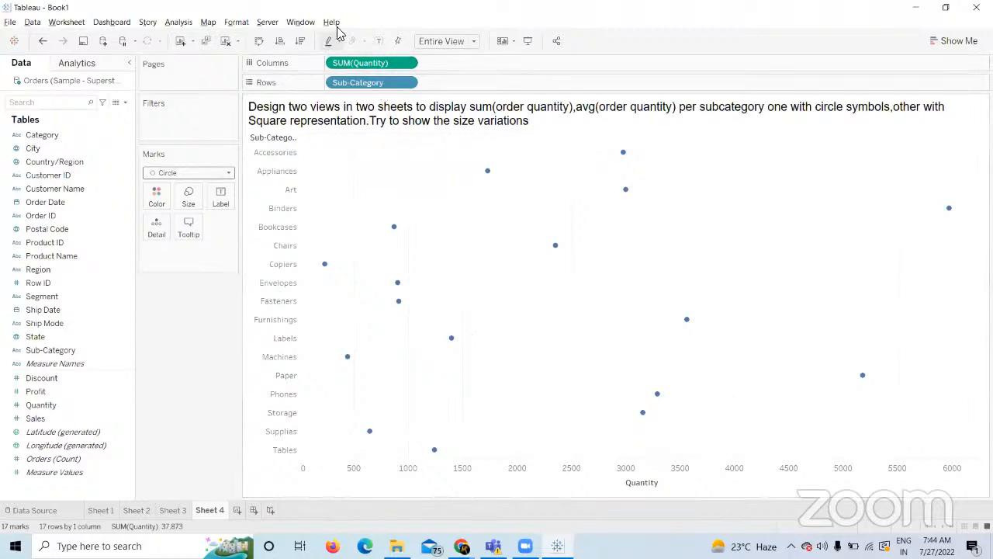
pyautogui.click(381, 41)
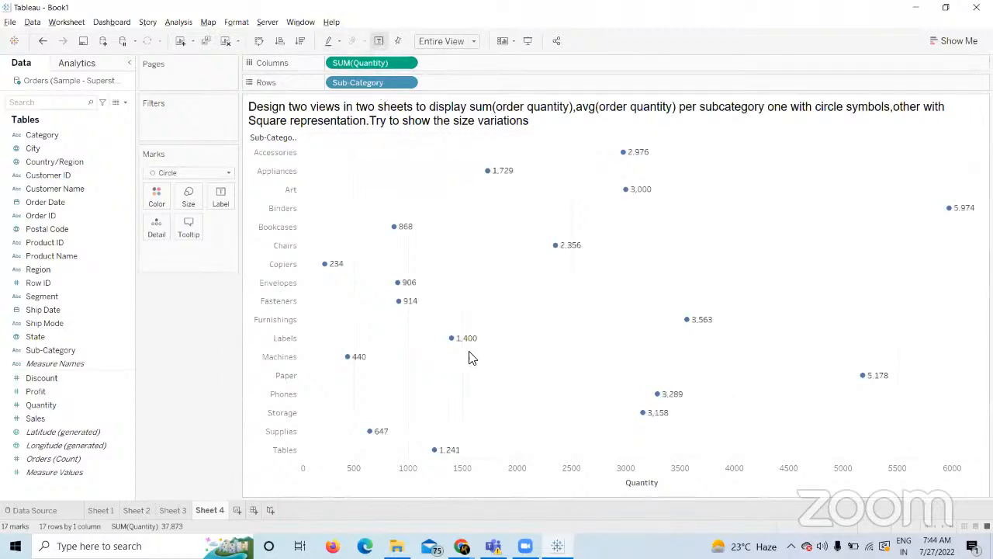
pyautogui.click(380, 41)
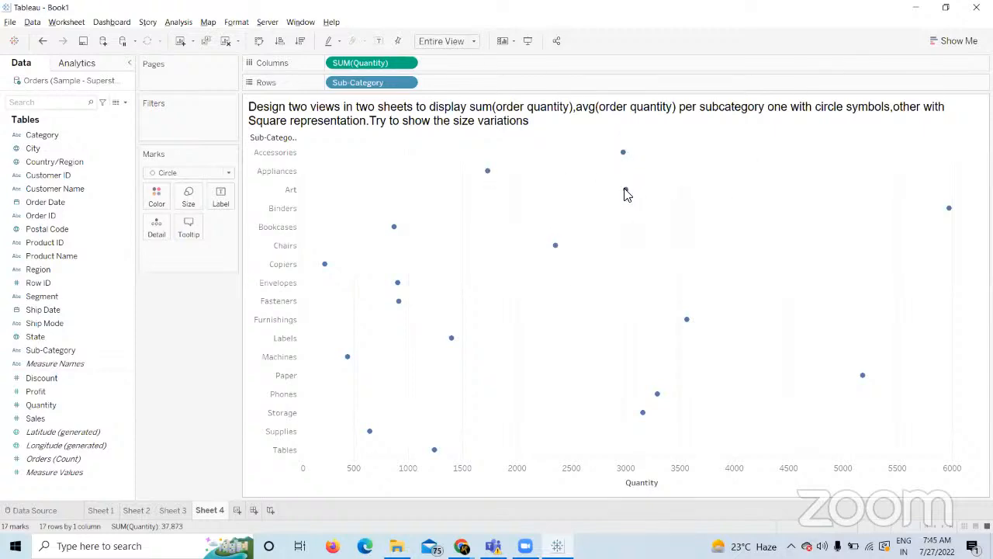
# Enlarge the circle marks and size them by SUM(Quantity).
pyautogui.click(190, 204)
pyautogui.moveTo(206, 226); pyautogui.dragTo(229, 226)
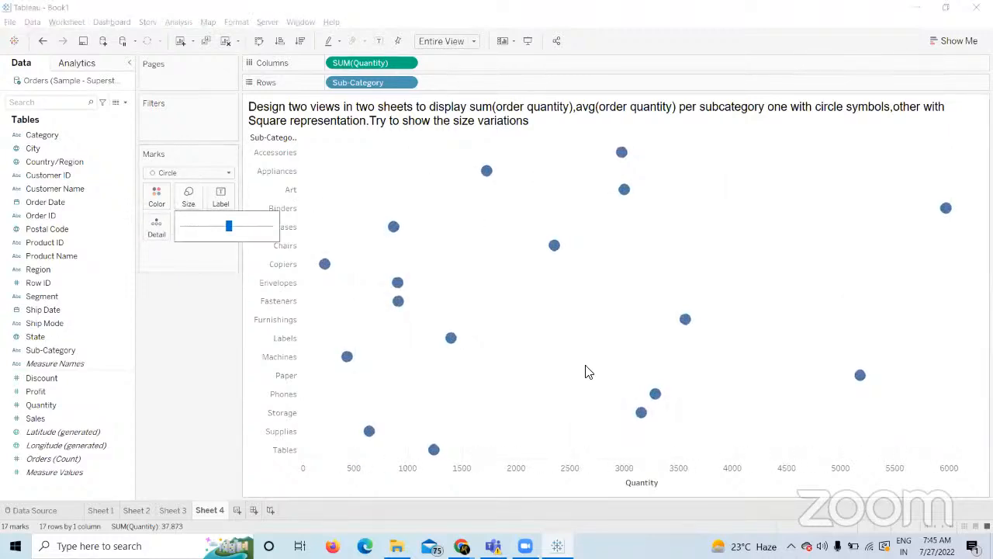
pyautogui.click(160, 320)
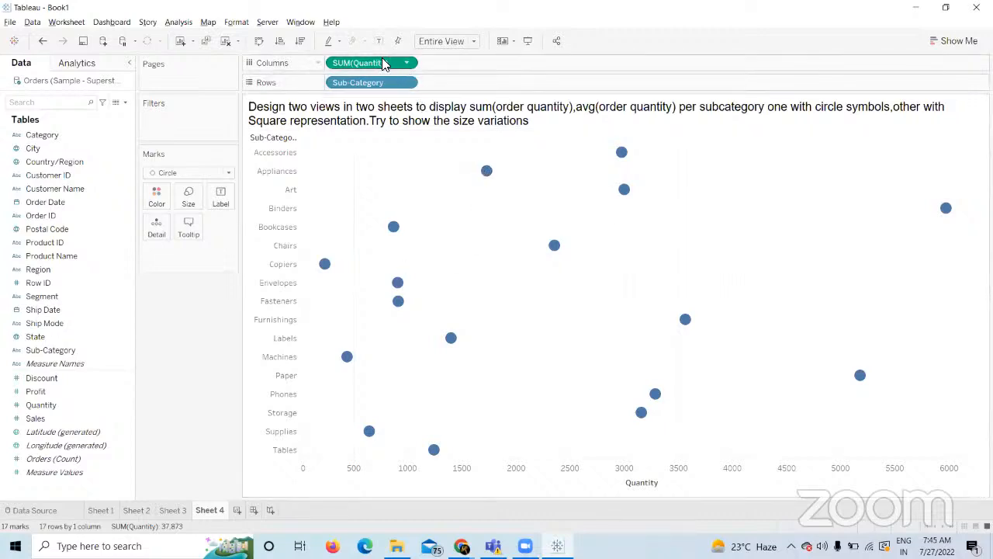
pyautogui.click(87, 396)
pyautogui.moveTo(75, 403); pyautogui.dragTo(192, 194)
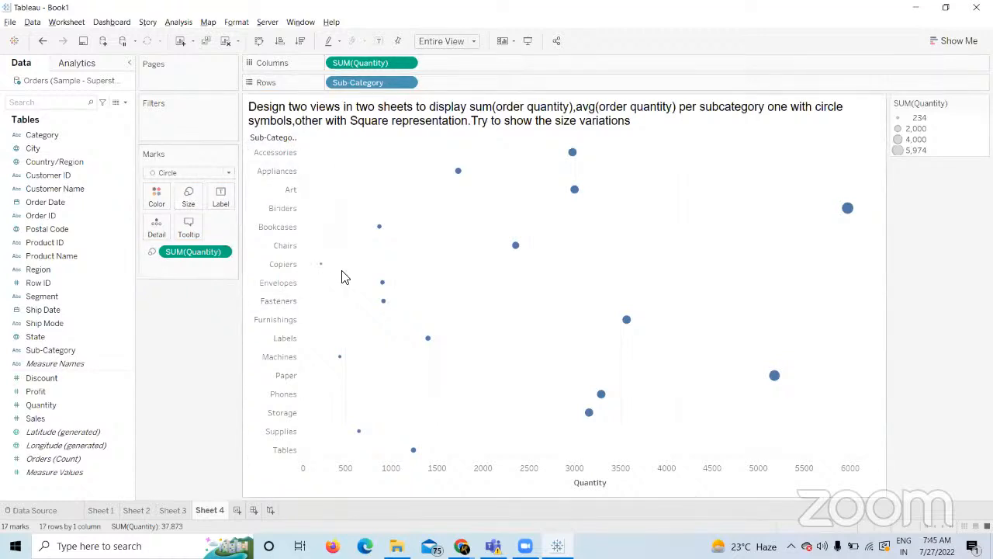
# Make the quantity-sized circles larger, then clear Sheet 4 entirely.
pyautogui.moveTo(325, 270)
pyautogui.moveTo(851, 211)
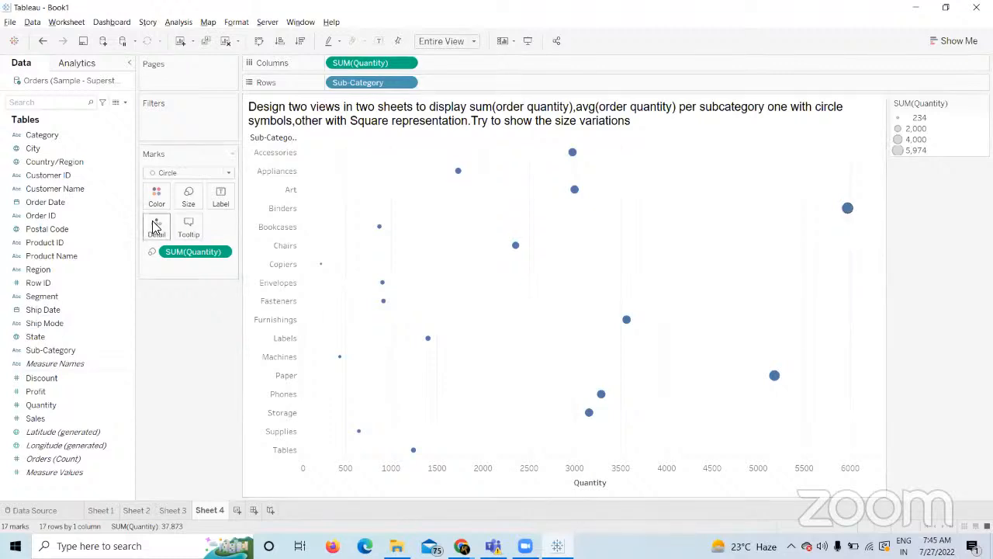
pyautogui.click(189, 198)
pyautogui.moveTo(239, 231); pyautogui.dragTo(246, 230)
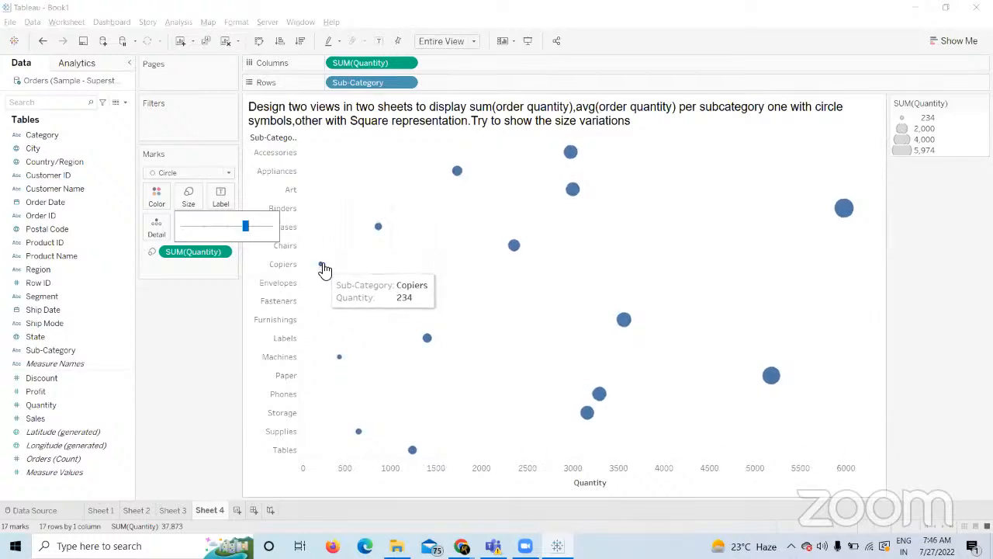
pyautogui.moveTo(845, 208)
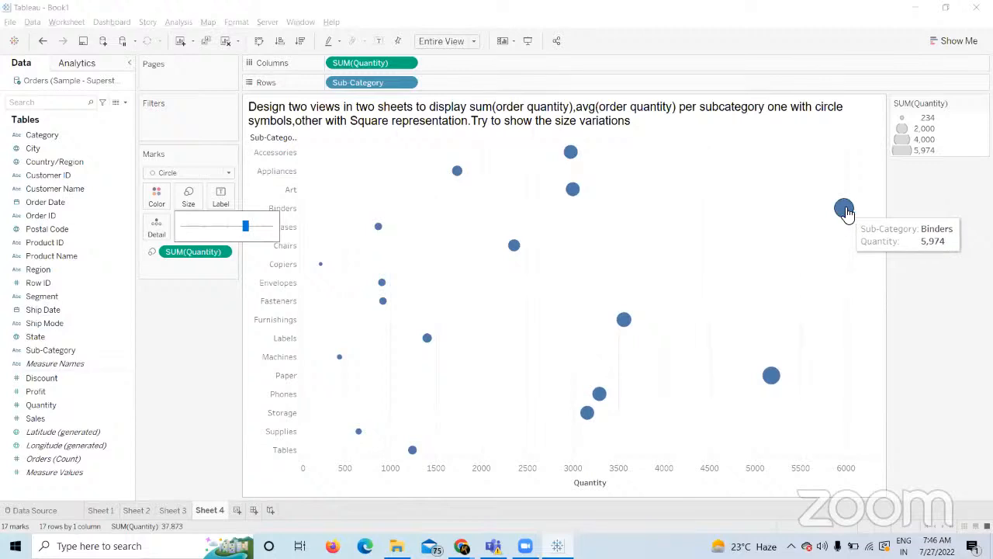
pyautogui.click(205, 406)
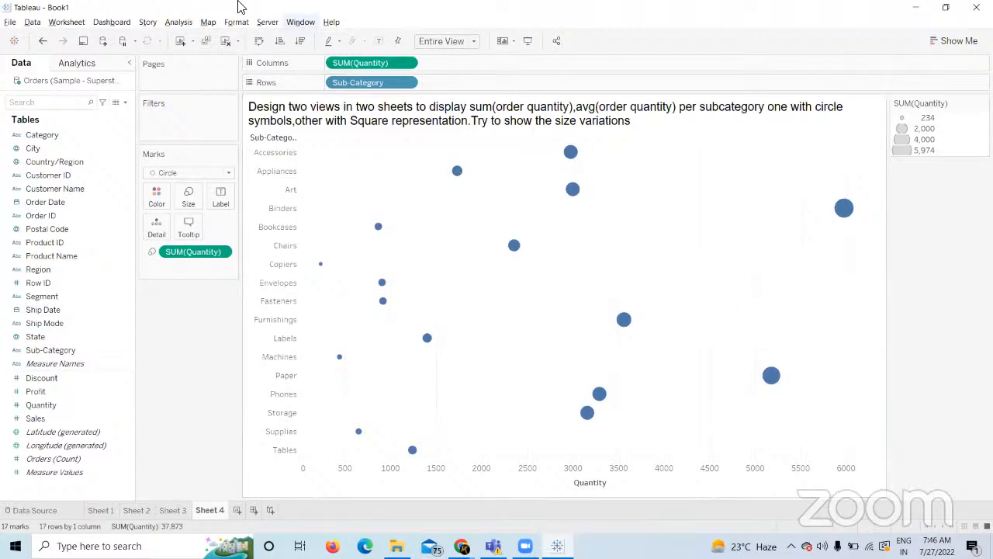
pyautogui.click(224, 40)
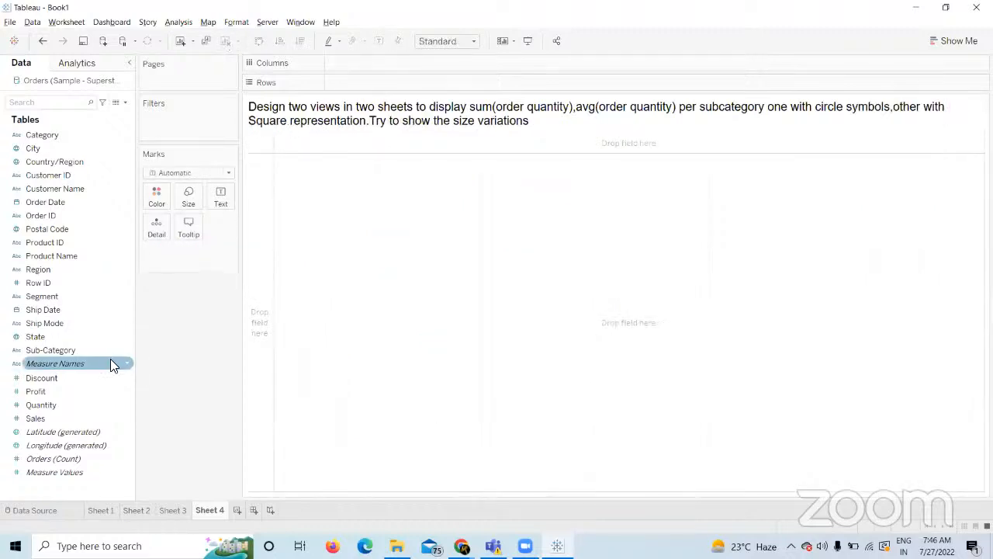
# Put Sub-Category on Rows and switch the marks to Circle.
pyautogui.moveTo(91, 351); pyautogui.dragTo(376, 67)
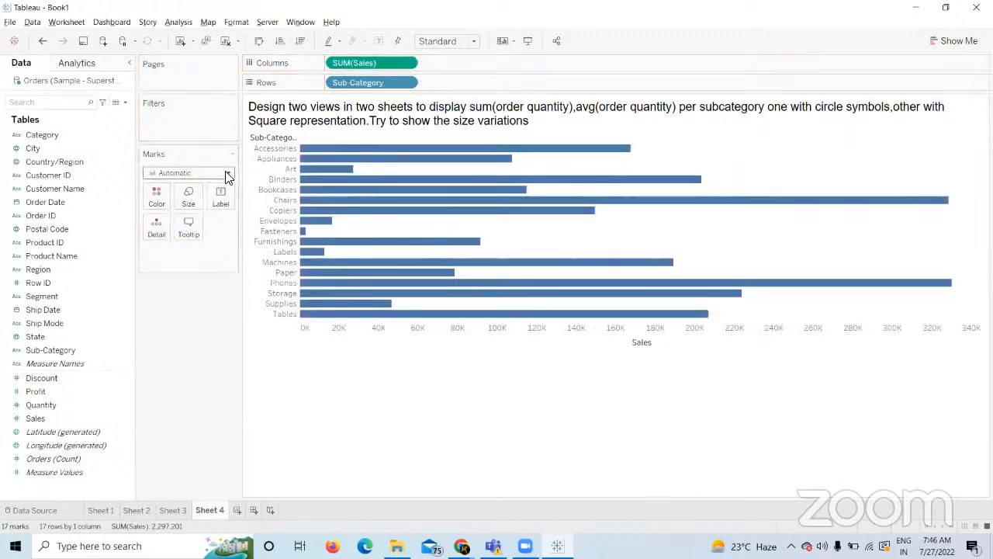
pyautogui.click(225, 172)
pyautogui.click(176, 254)
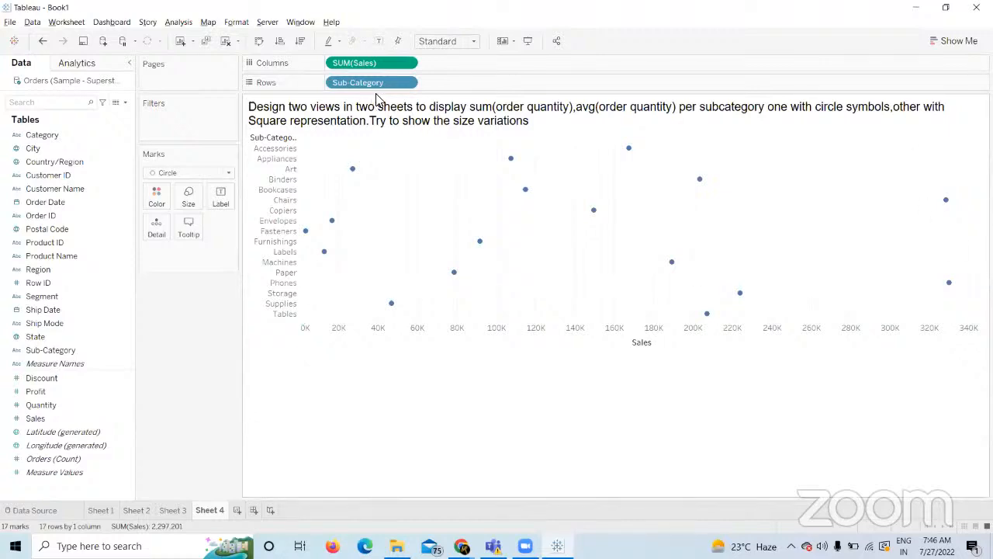
# Stretch the sales circle plot to fill the entire view.
pyautogui.click(460, 42)
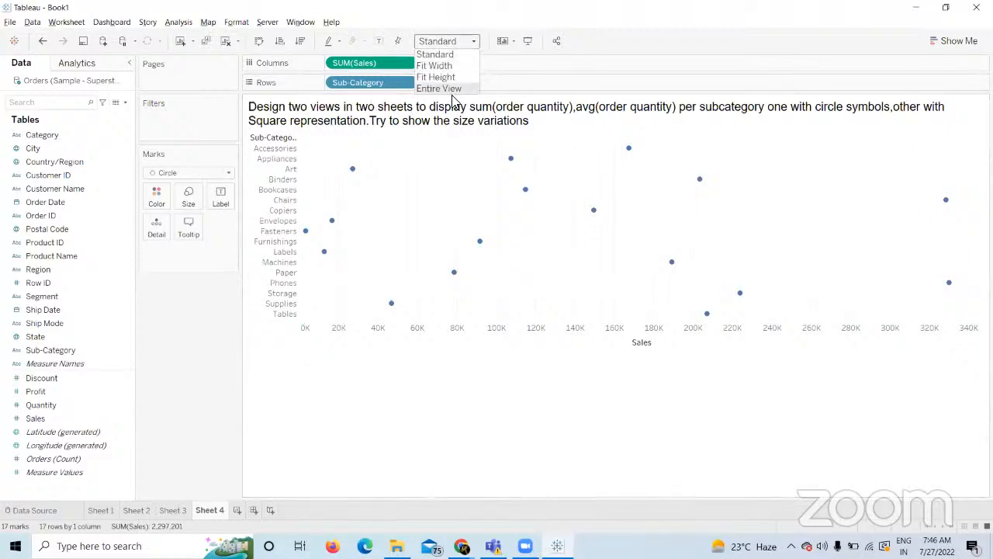
pyautogui.click(452, 94)
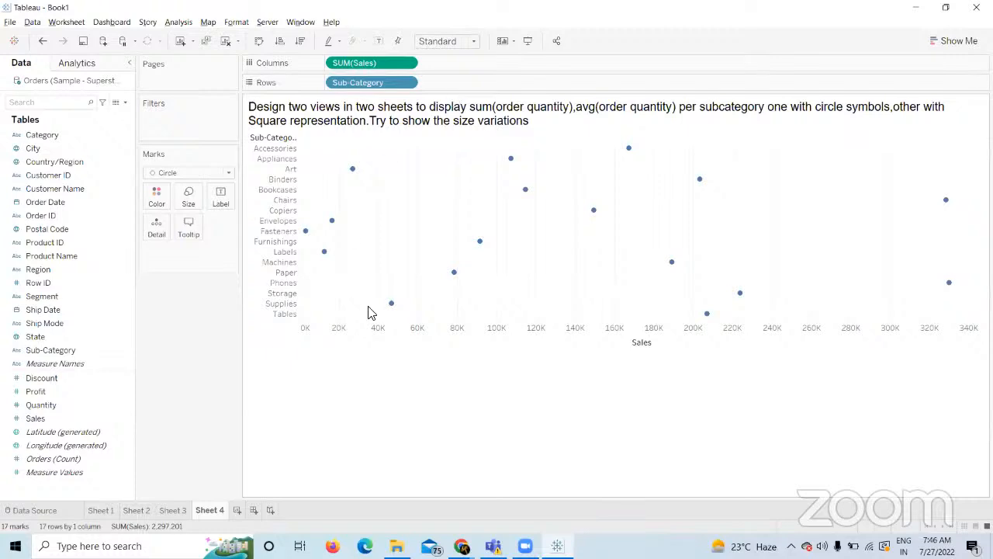
pyautogui.click(470, 41)
pyautogui.click(440, 89)
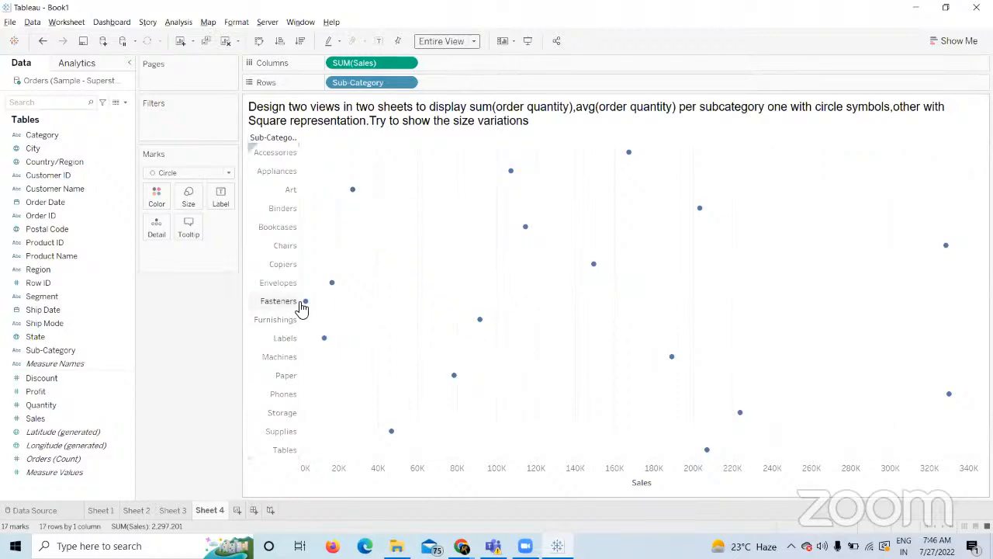
pyautogui.moveTo(306, 308)
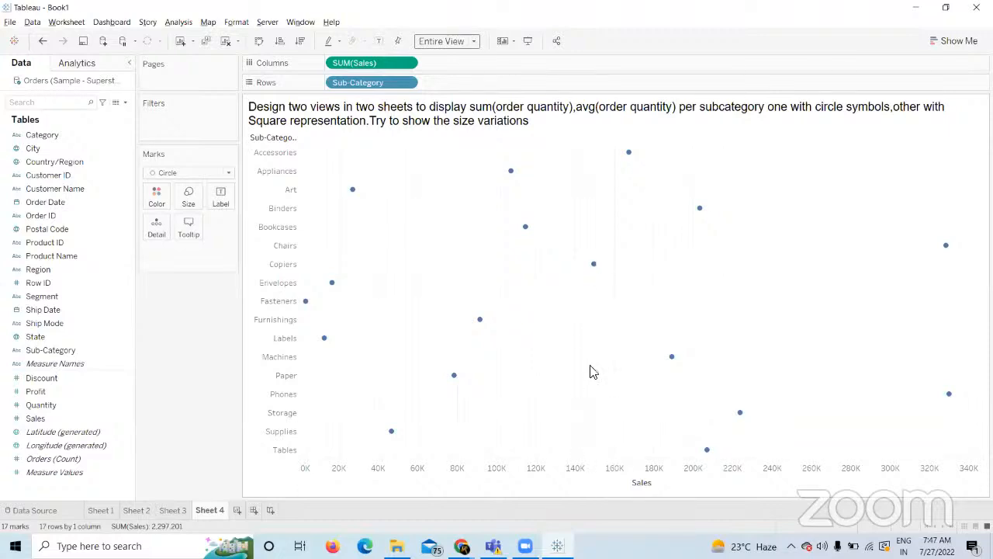
# Size the sales circles by SUM(Sales), enlarge them, then clear the sheet again.
pyautogui.moveTo(593, 267)
pyautogui.moveTo(35, 419); pyautogui.dragTo(188, 197)
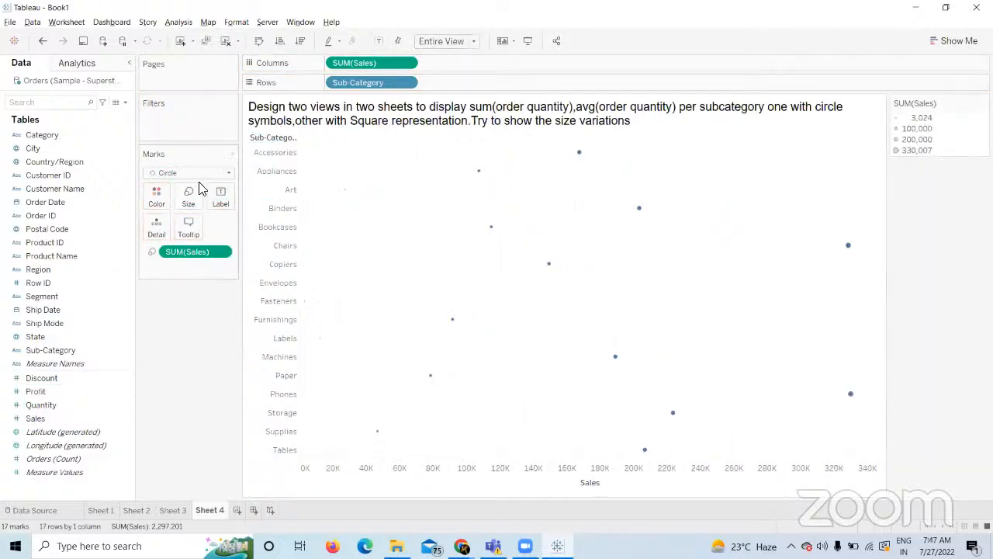
pyautogui.click(200, 213)
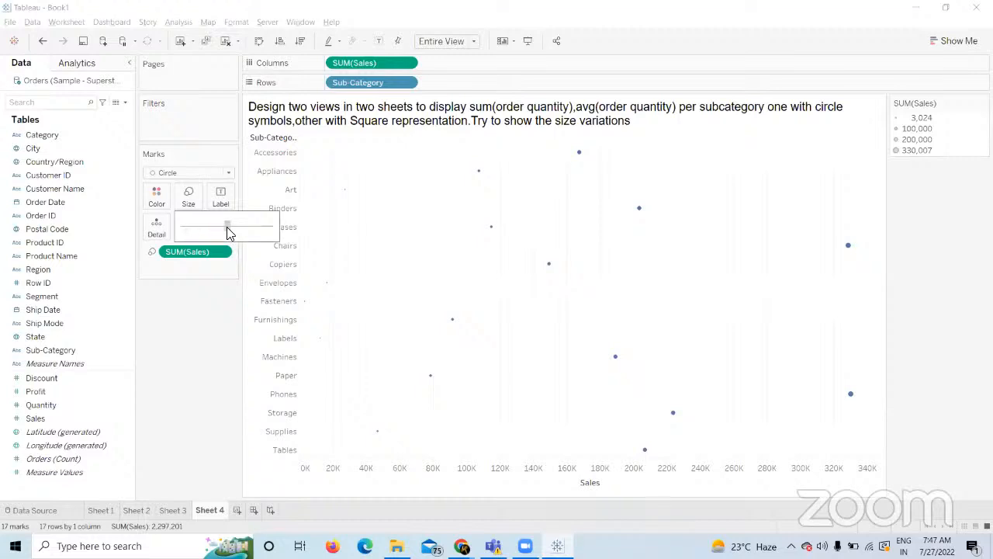
pyautogui.moveTo(227, 228); pyautogui.dragTo(228, 226)
pyautogui.click(194, 396)
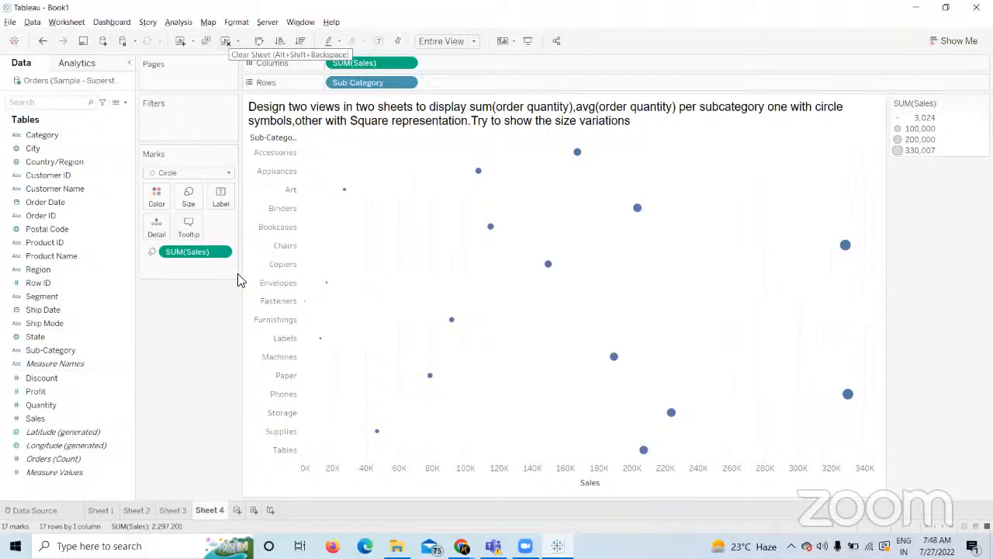
pyautogui.click(226, 42)
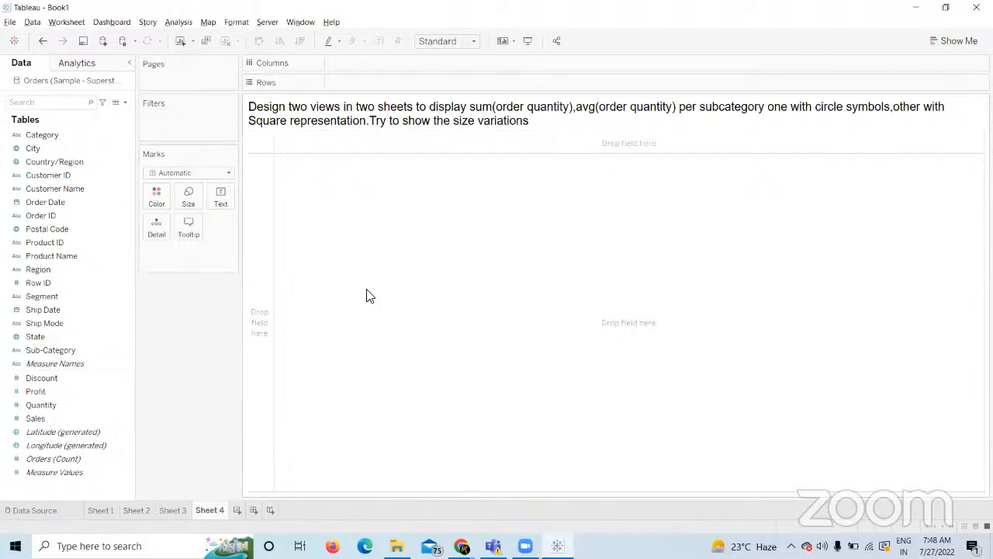
# Start with circle marks and Sub-Category on Rows, then clear and remove it to retry.
pyautogui.click(228, 174)
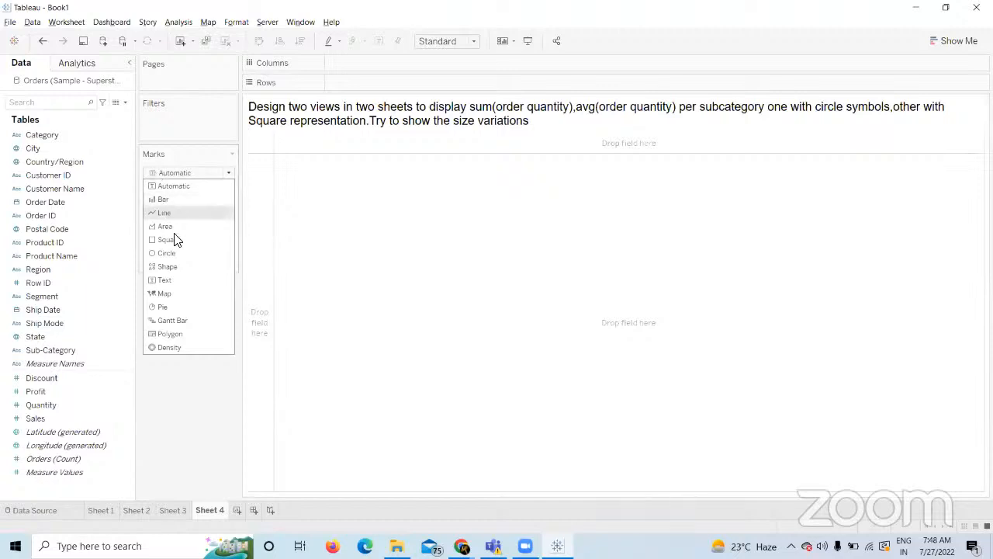
pyautogui.click(180, 254)
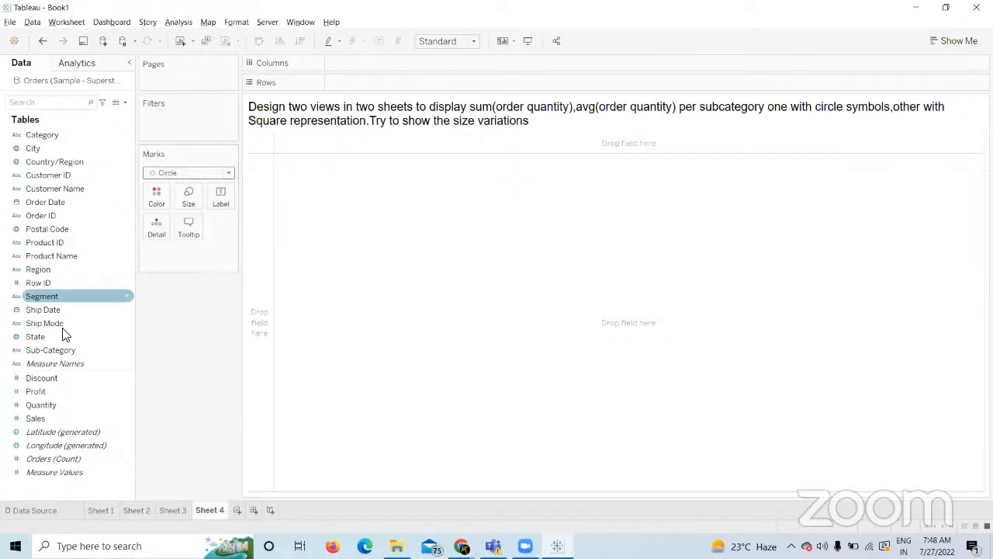
pyautogui.moveTo(54, 350); pyautogui.dragTo(404, 84)
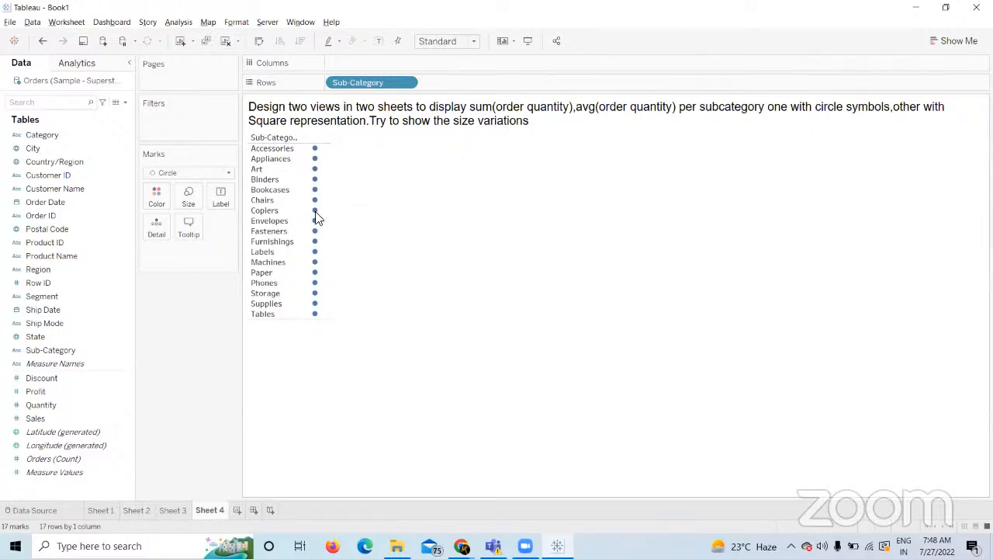
pyautogui.click(225, 41)
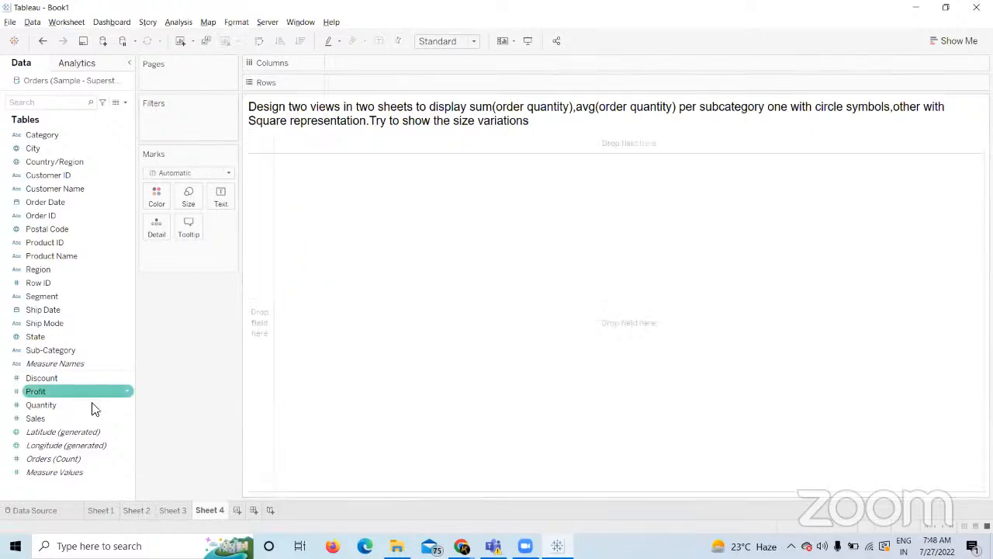
pyautogui.moveTo(51, 349); pyautogui.dragTo(362, 79)
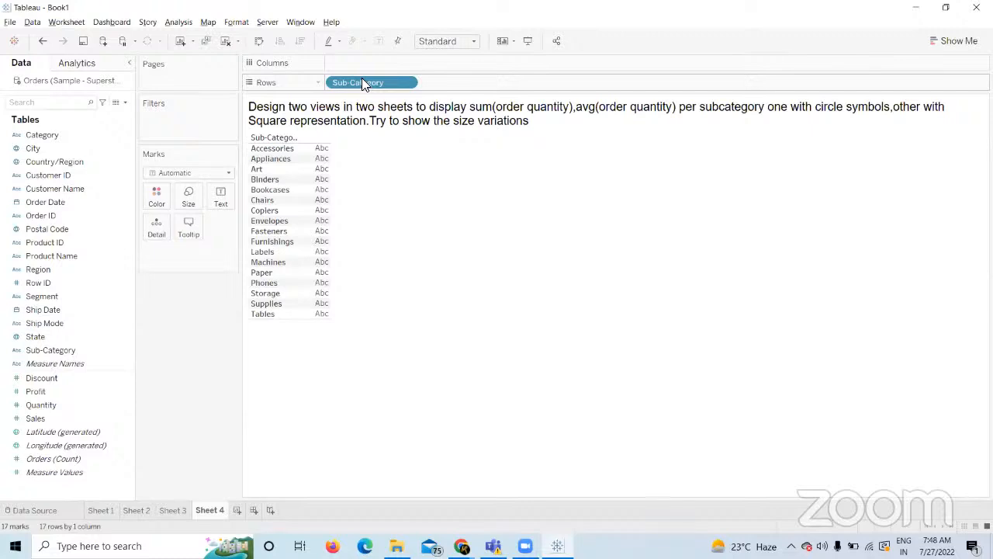
pyautogui.moveTo(362, 78); pyautogui.dragTo(256, 373)
# Rebuild circles with Sub-Category on Rows, SUM(Sales) on Columns and Size, fitted to height.
pyautogui.click(225, 172)
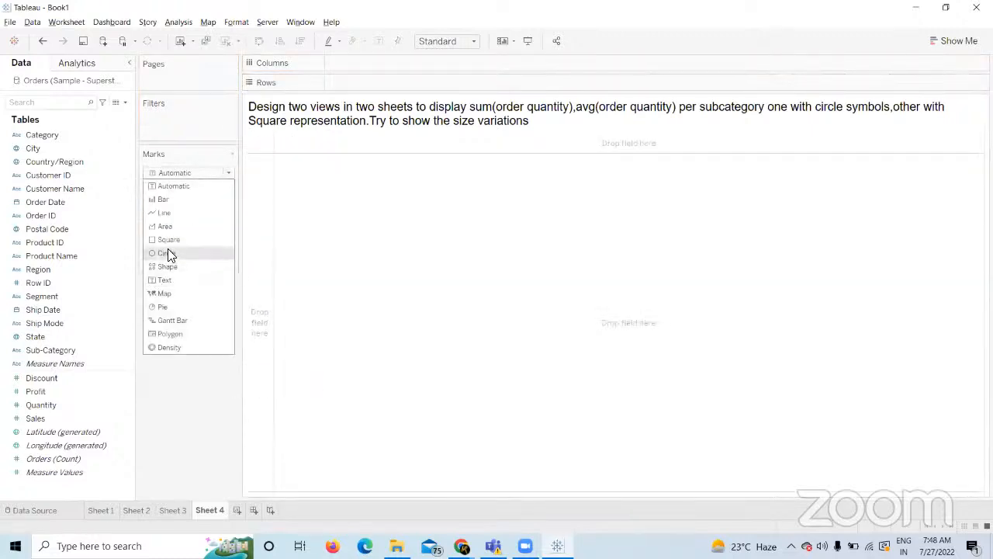
pyautogui.click(170, 251)
pyautogui.click(54, 360)
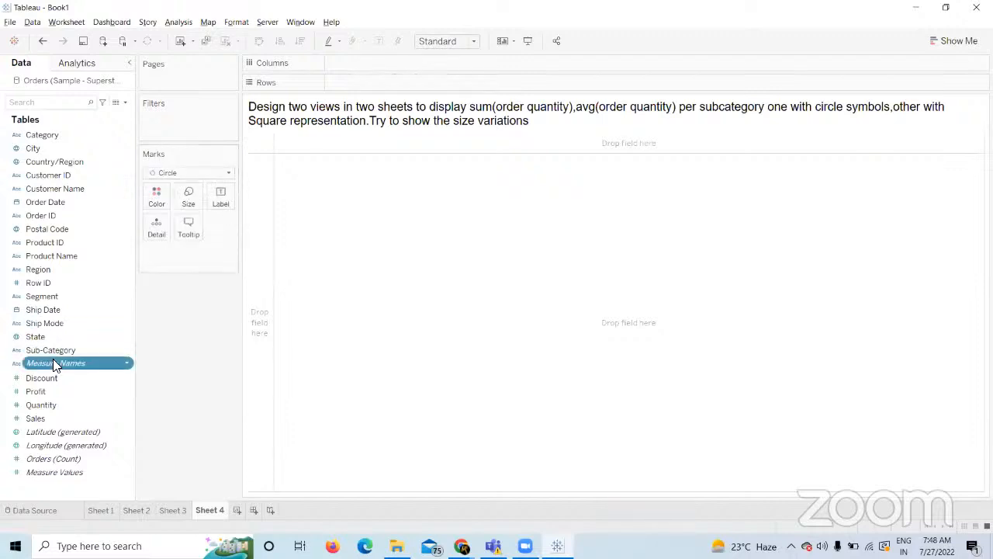
pyautogui.moveTo(56, 353); pyautogui.dragTo(378, 84)
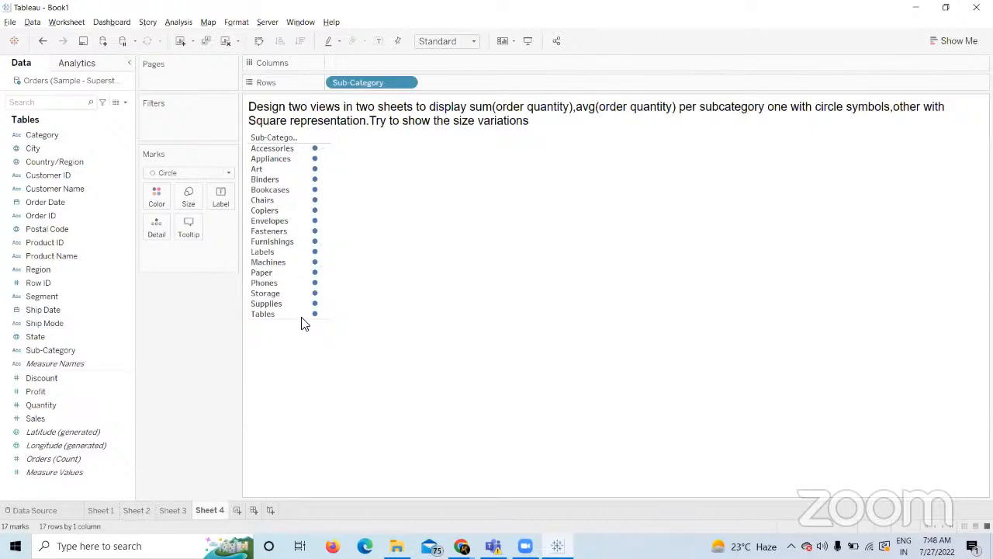
pyautogui.click(78, 363)
pyautogui.moveTo(39, 418)
pyautogui.mouseDown()
pyautogui.moveTo(360, 53)
pyautogui.moveTo(354, 62)
pyautogui.mouseUp()
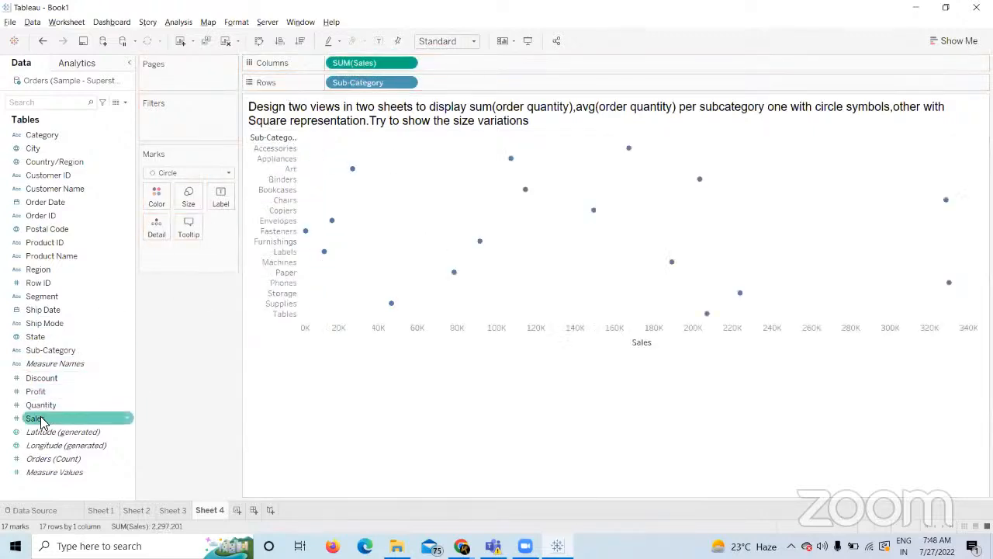
pyautogui.moveTo(39, 405); pyautogui.dragTo(188, 196)
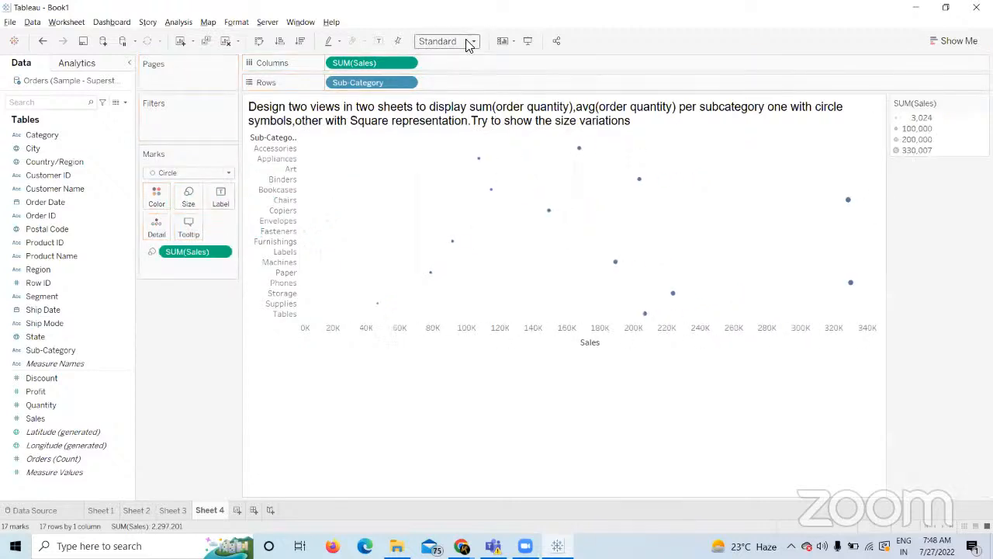
pyautogui.click(469, 43)
pyautogui.click(446, 78)
# Fit the sales circles to Entire View and enlarge them with the Size slider.
pyautogui.click(464, 41)
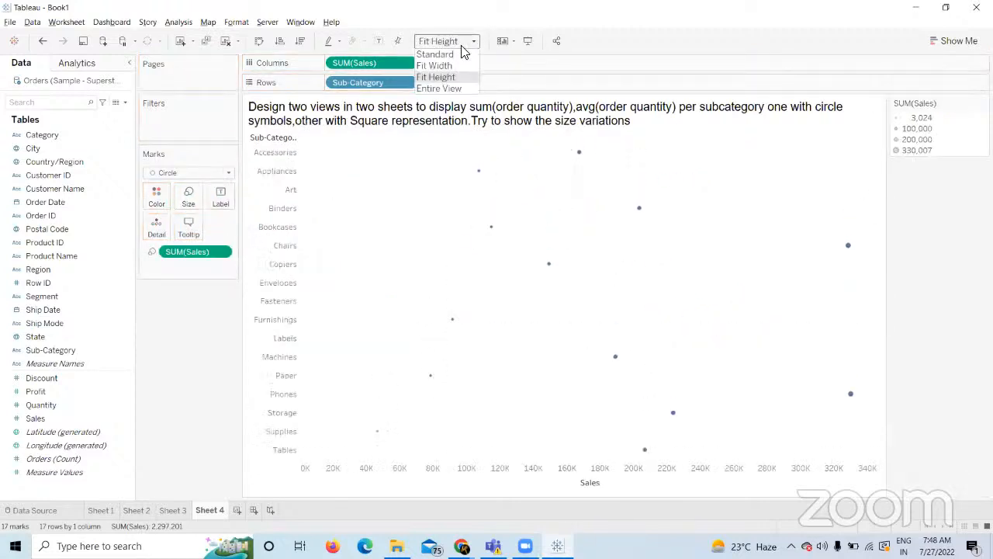
pyautogui.click(439, 88)
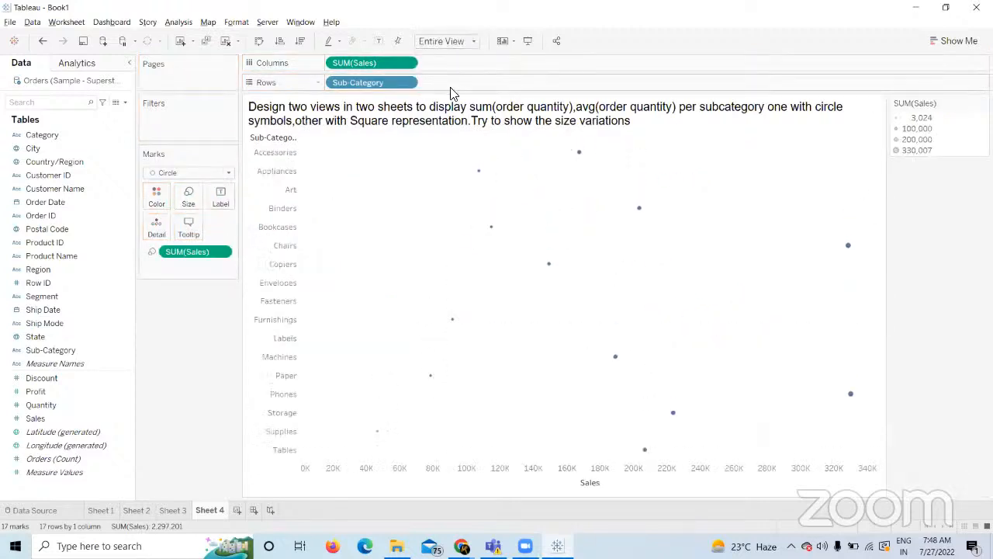
pyautogui.click(191, 200)
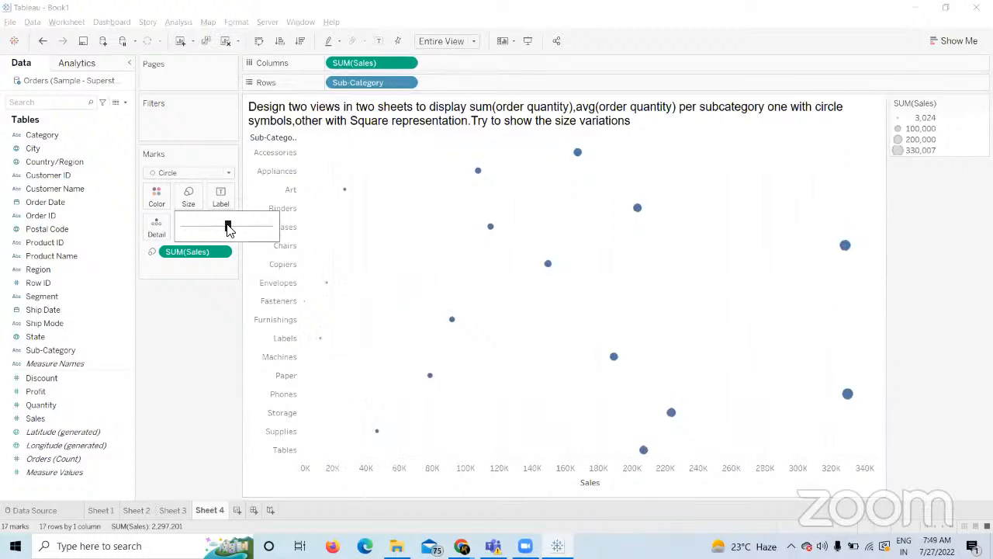
pyautogui.moveTo(228, 226); pyautogui.dragTo(233, 225)
pyautogui.click(221, 385)
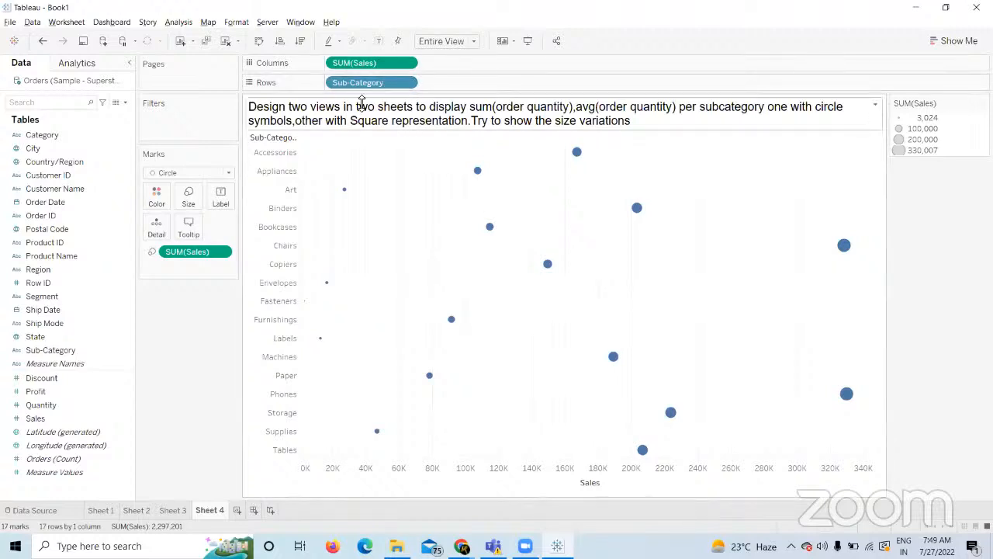
# Swap rows and columns repeatedly, ending with sub-categories across and sales bubbles rising vertically.
pyautogui.click(259, 40)
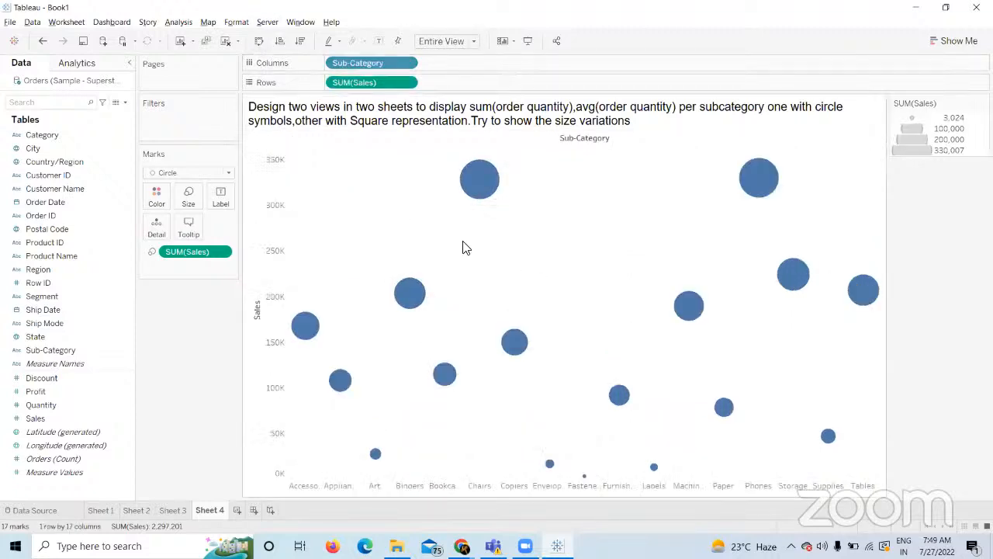
pyautogui.click(259, 40)
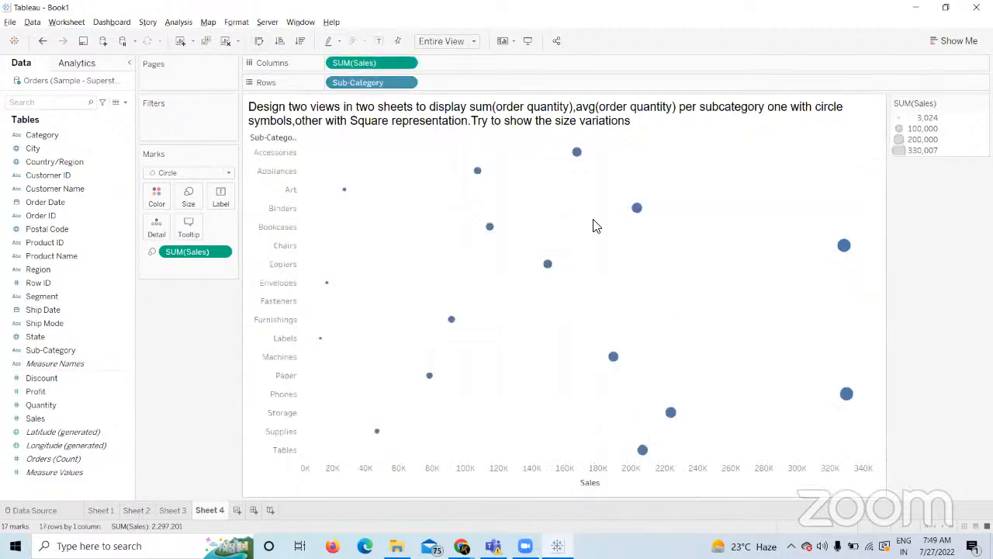
pyautogui.click(258, 42)
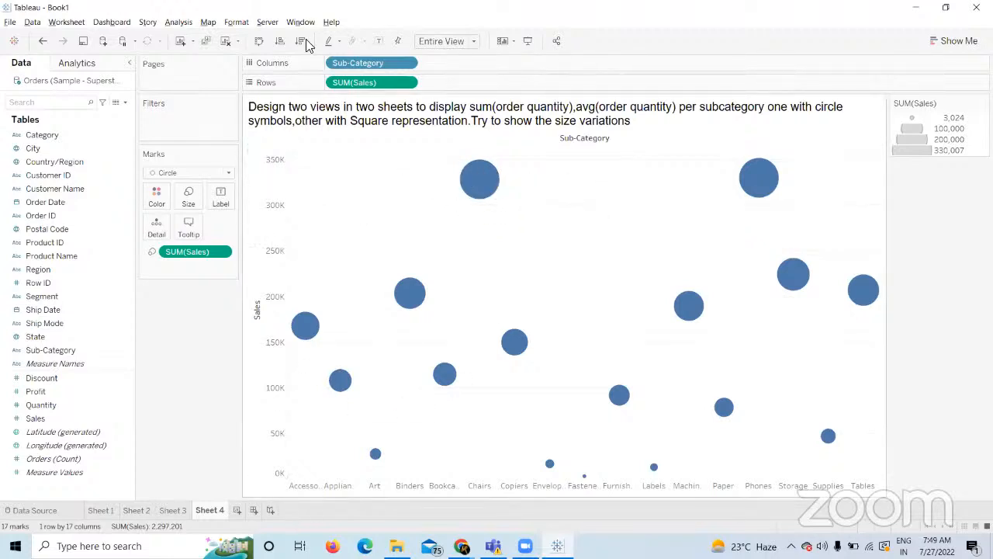
pyautogui.click(257, 41)
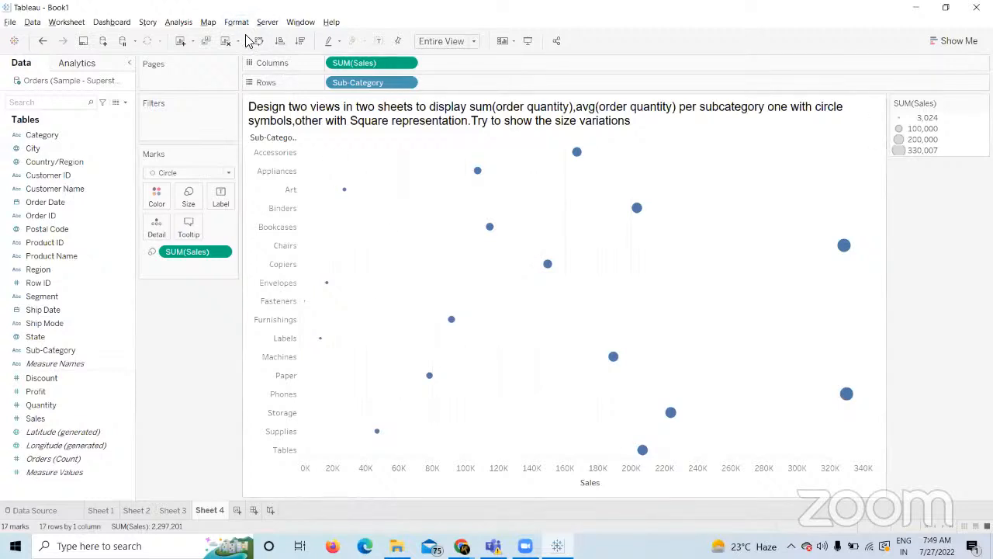
pyautogui.click(258, 41)
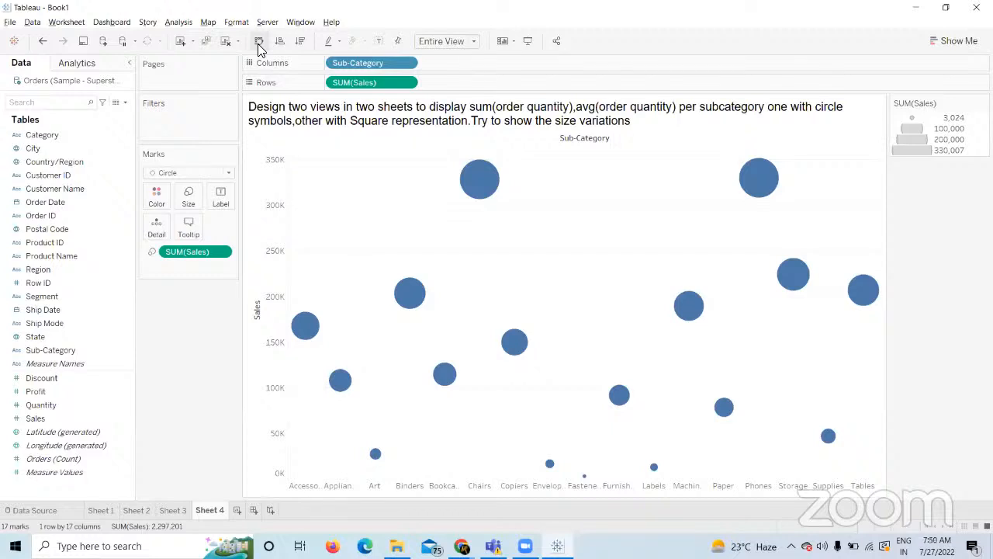
pyautogui.click(259, 41)
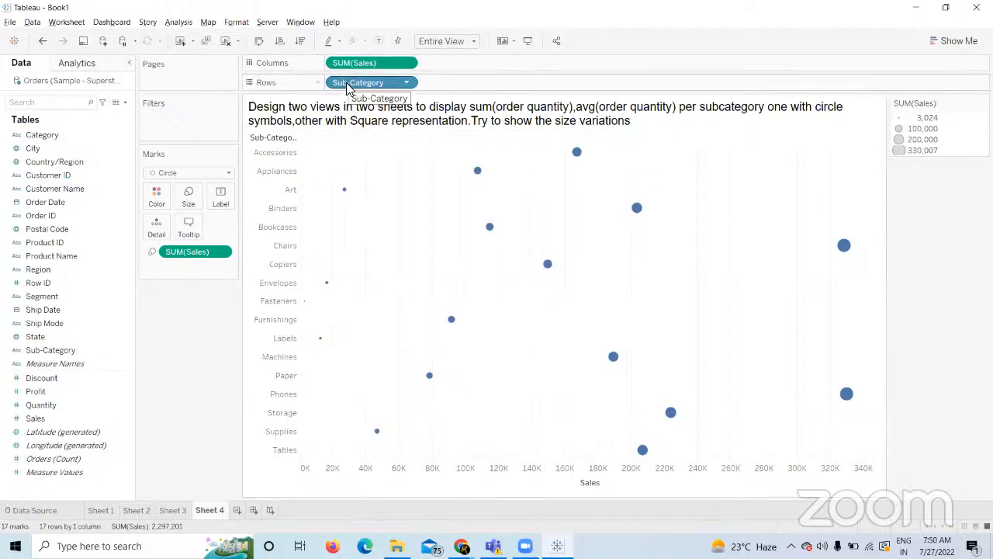
pyautogui.click(260, 42)
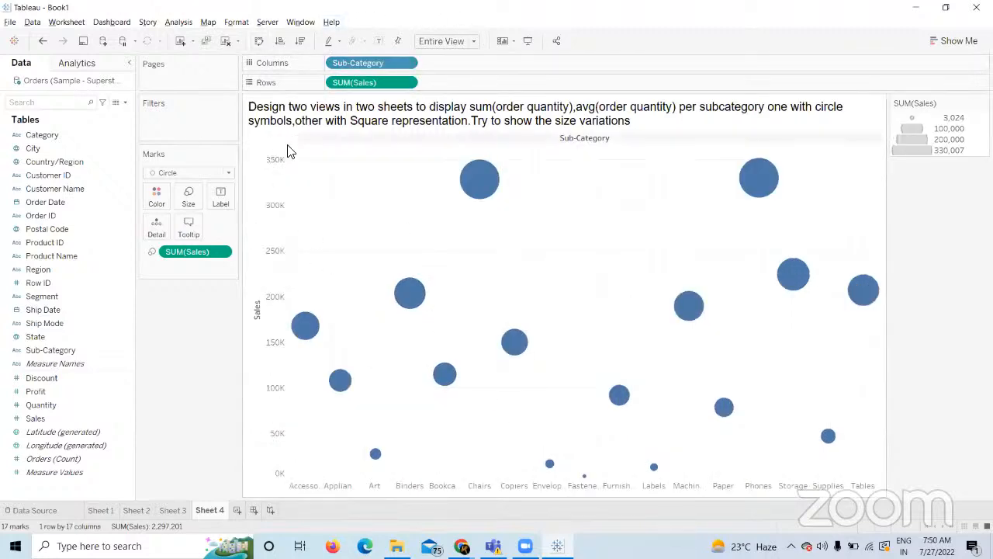
pyautogui.click(260, 41)
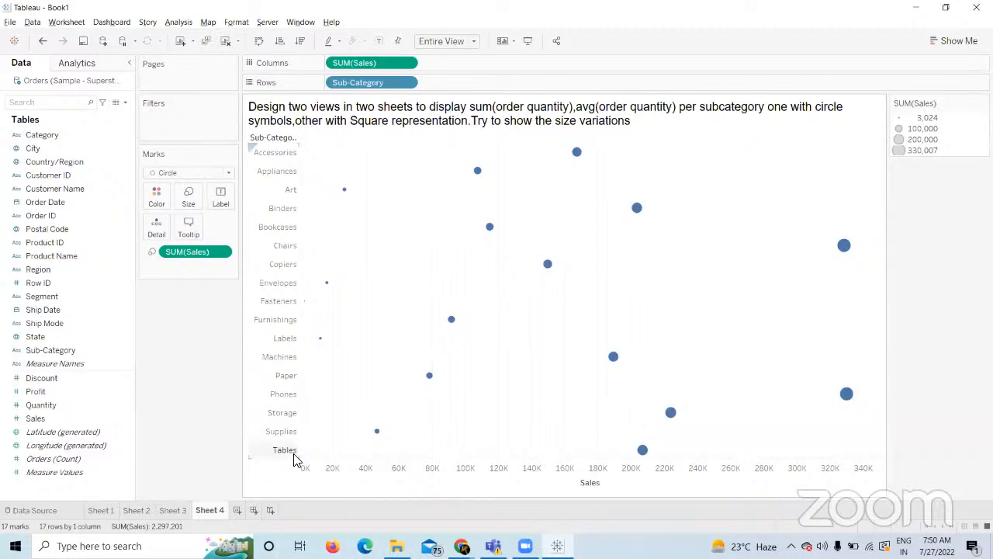
pyautogui.click(259, 41)
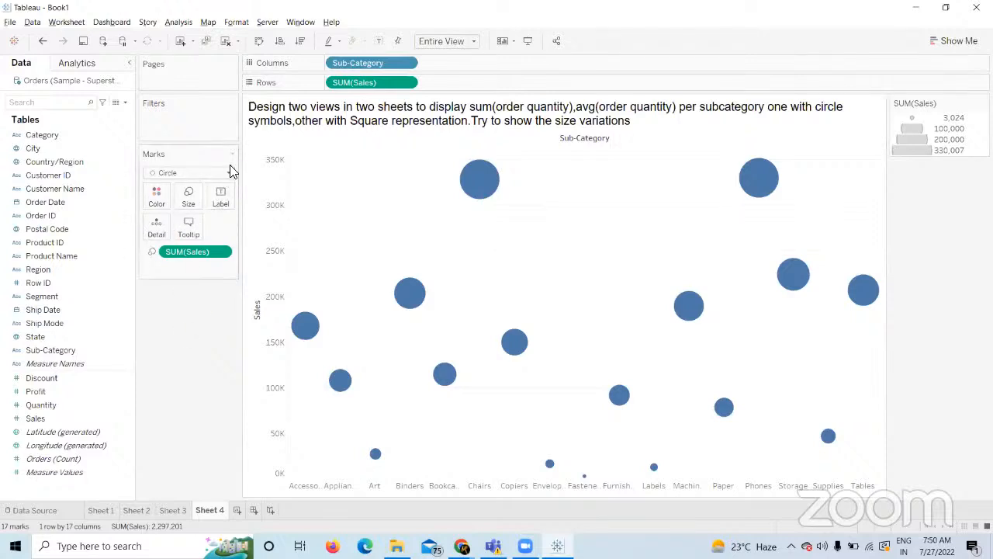
# Turn the circles into narrow bars and remove SUM(Sales) from Size.
pyautogui.click(194, 172)
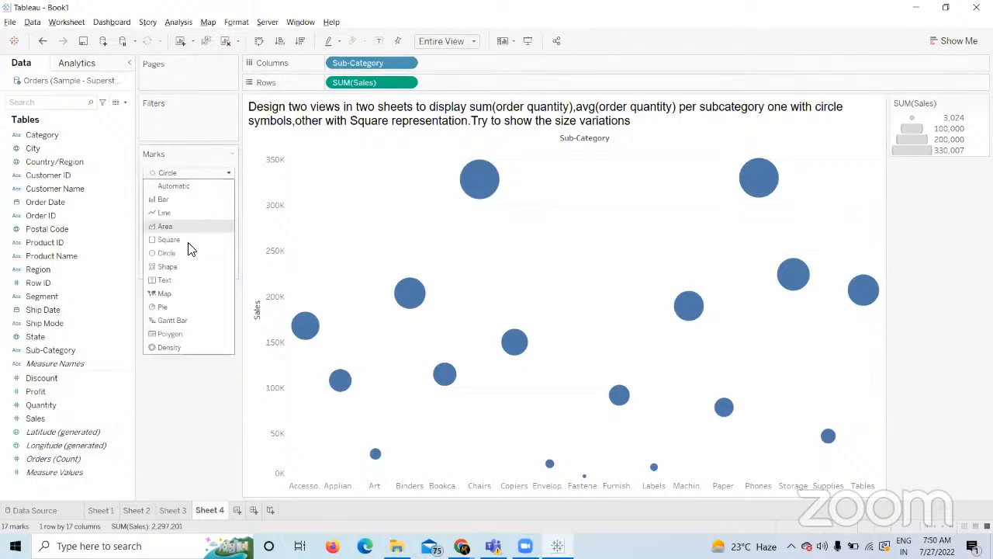
pyautogui.click(194, 200)
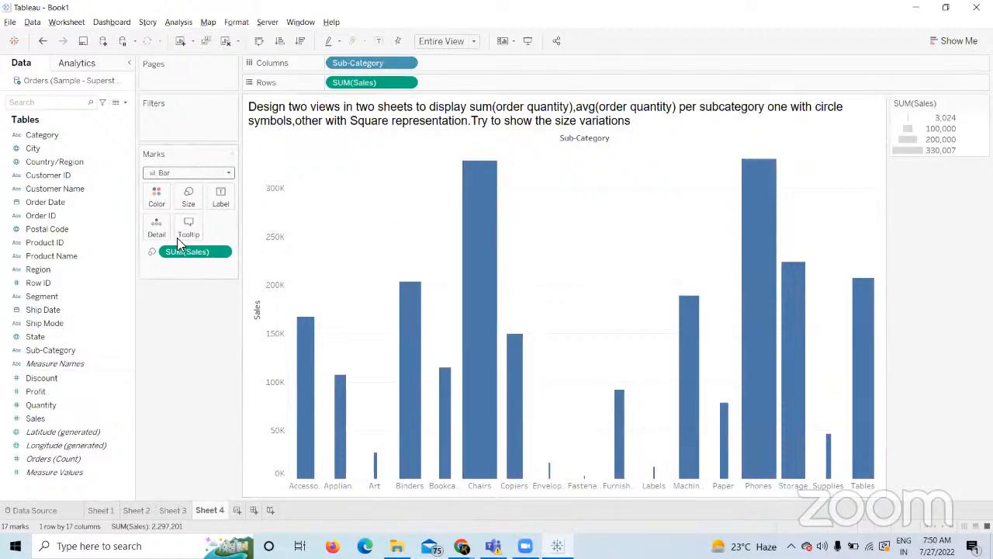
pyautogui.moveTo(179, 252); pyautogui.dragTo(200, 377)
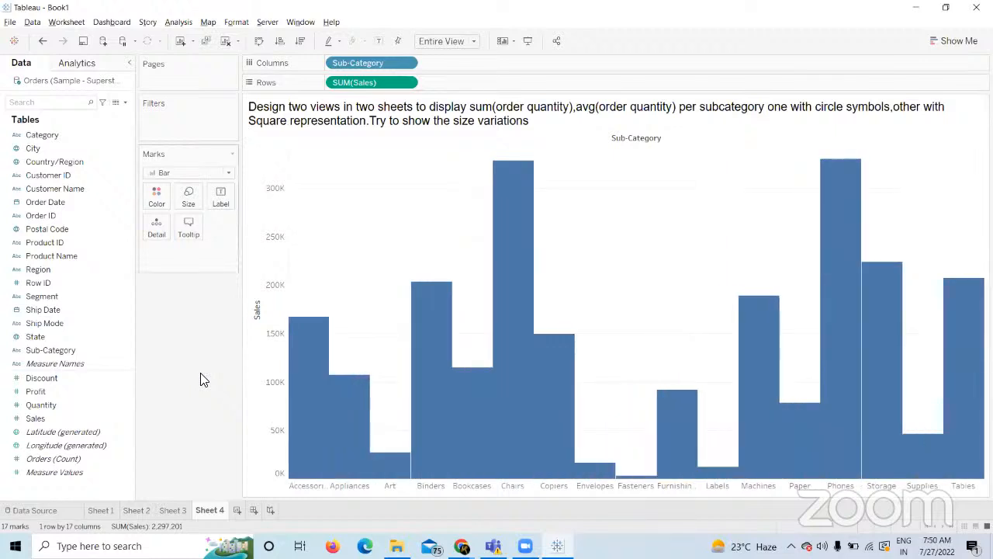
pyautogui.click(189, 198)
pyautogui.click(222, 227)
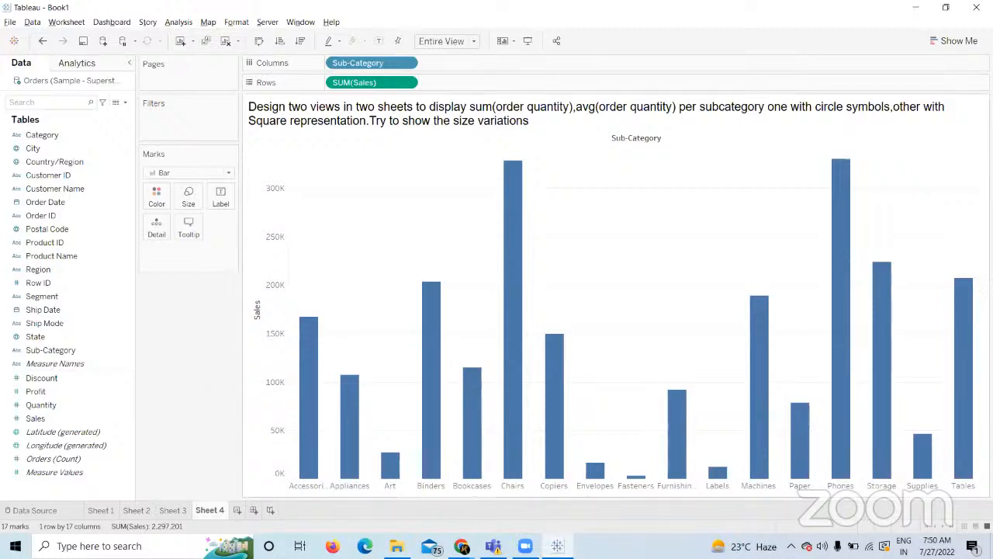
# Try ascending and descending sorts and an axis swap, clear the sheet, then undo.
pyautogui.moveTo(513, 483)
pyautogui.click(276, 43)
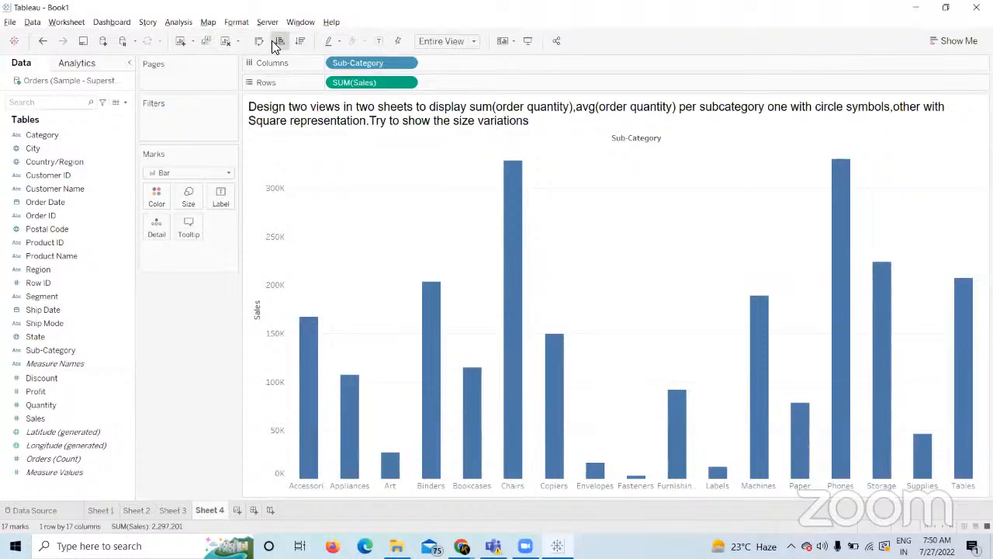
pyautogui.click(262, 39)
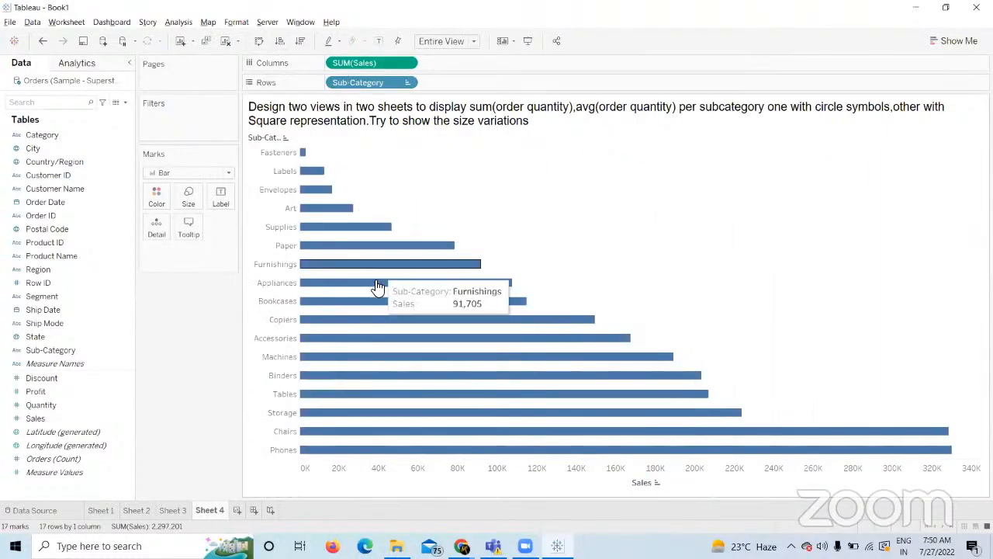
pyautogui.click(301, 41)
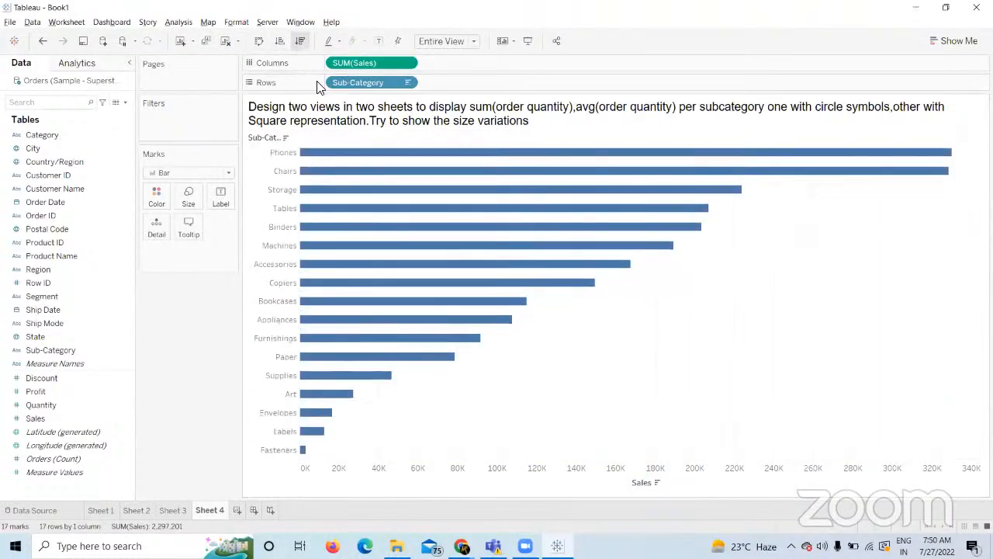
pyautogui.click(226, 43)
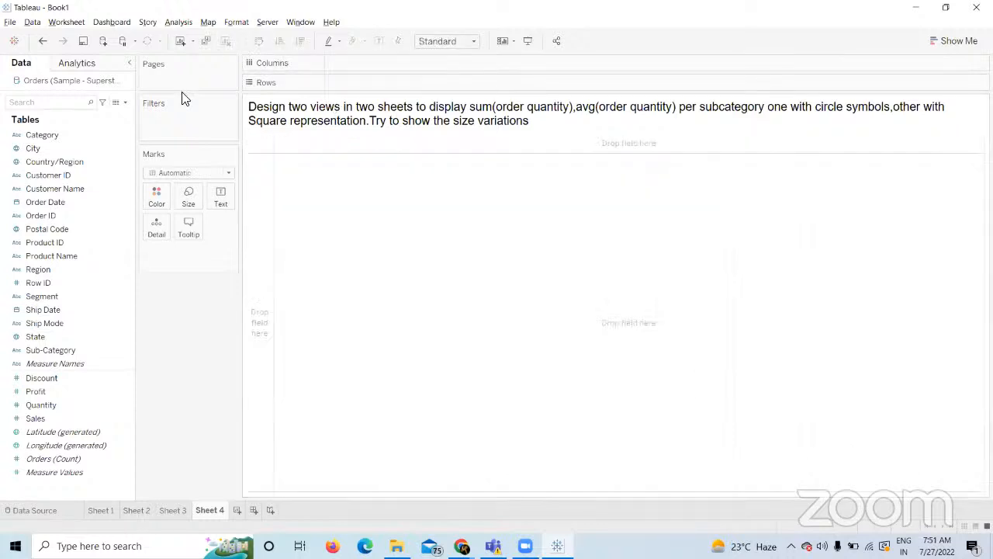
pyautogui.hotkey('ctrl', 'z')
pyautogui.hotkey('ctrl', 'z')
pyautogui.hotkey('ctrl', 'z')
pyautogui.hotkey('ctrl', 'z')
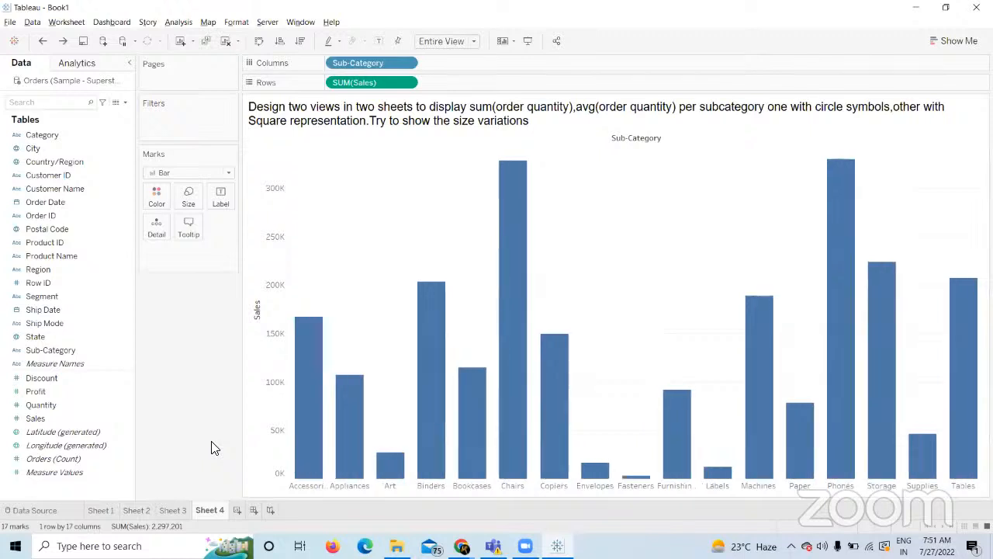
# Undo back to the sales-sized circles, then clear Sheet 4 completely.
pyautogui.hotkey('ctrl', 'z')
pyautogui.hotkey('ctrl', 'z')
pyautogui.hotkey('ctrl', 'z')
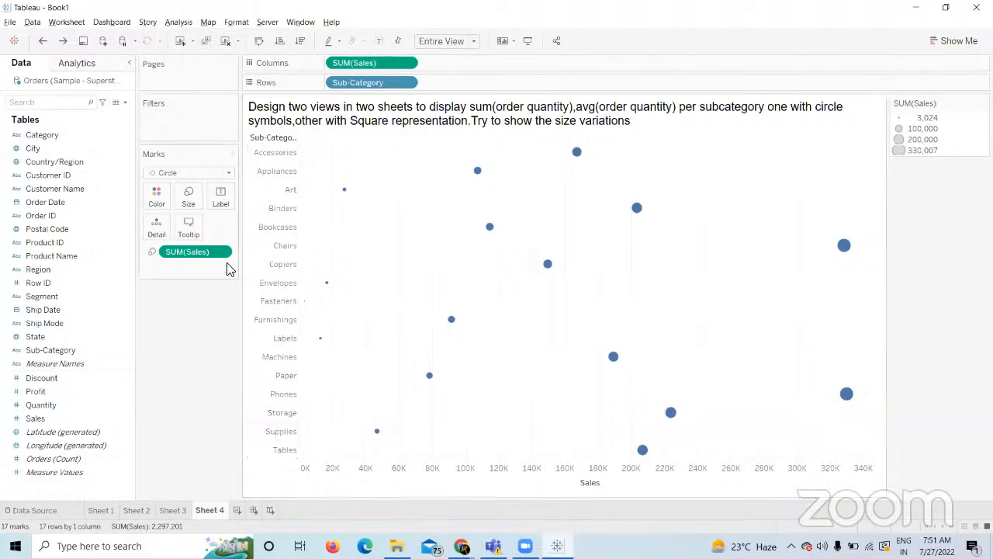
pyautogui.click(225, 41)
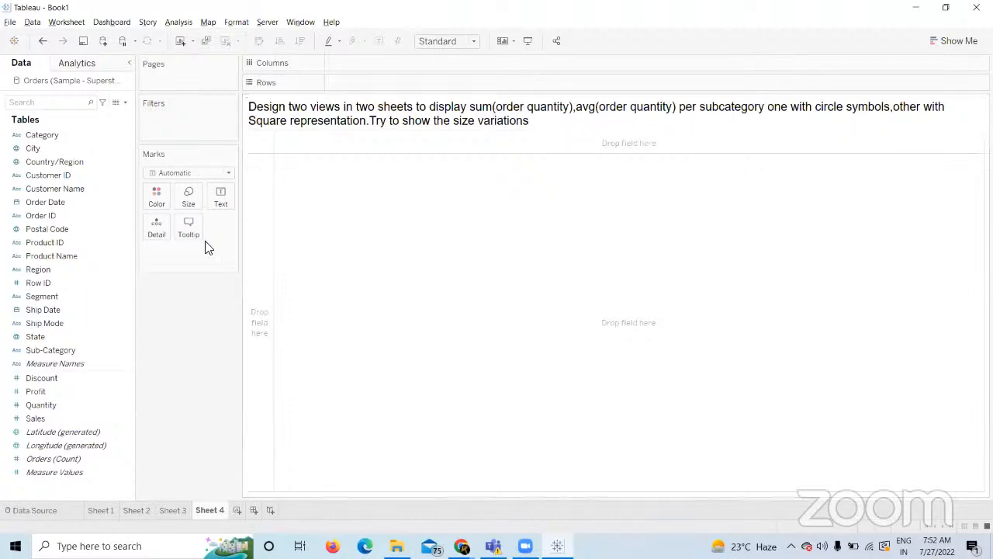
# Lay Sub-Category across Columns fitted to Entire View, then select Quantity in the Data pane.
pyautogui.moveTo(73, 349); pyautogui.dragTo(396, 82)
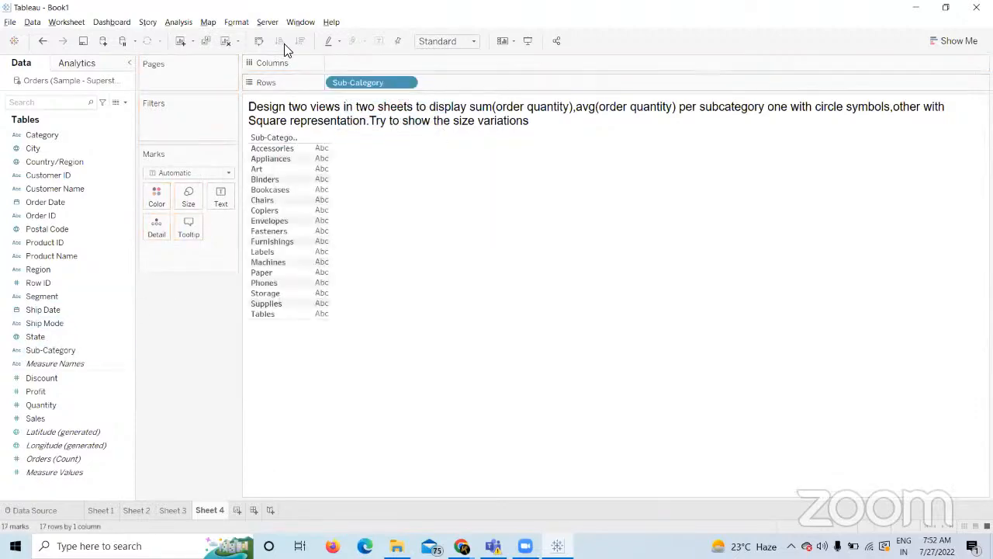
pyautogui.click(259, 41)
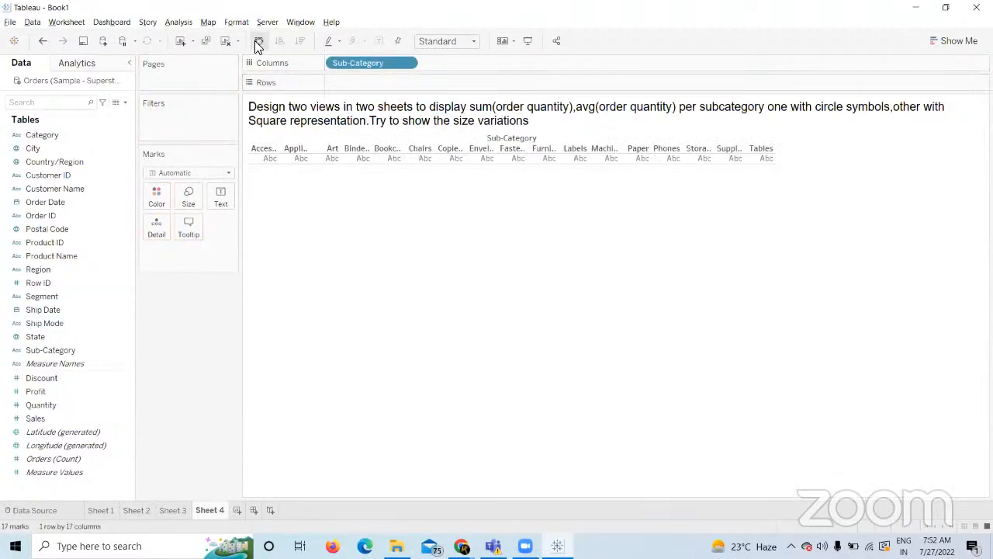
pyautogui.click(465, 45)
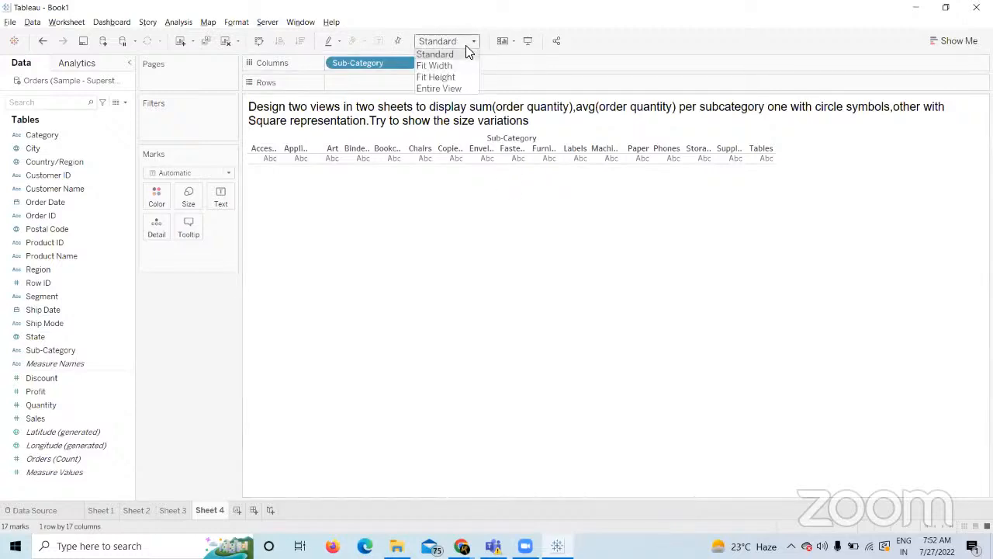
pyautogui.click(445, 86)
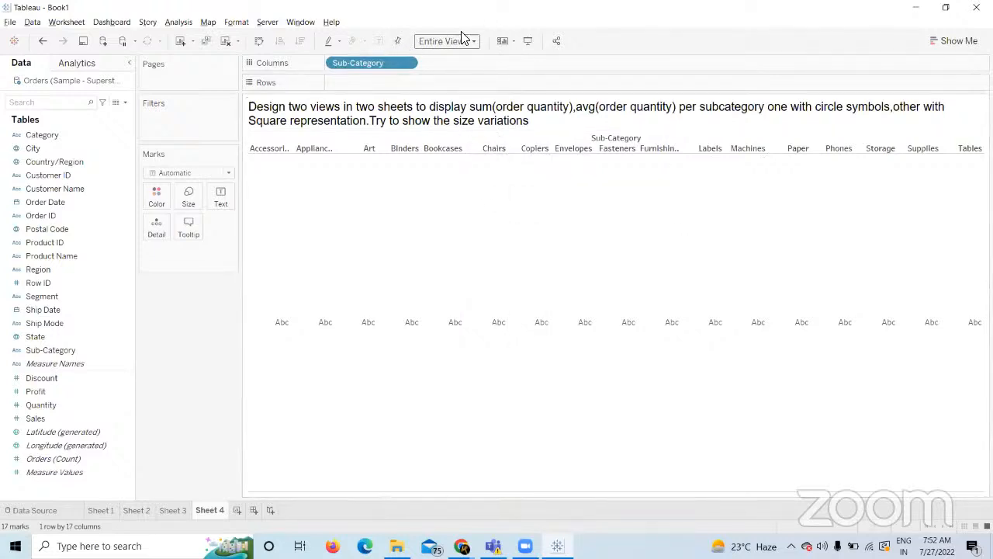
pyautogui.click(51, 421)
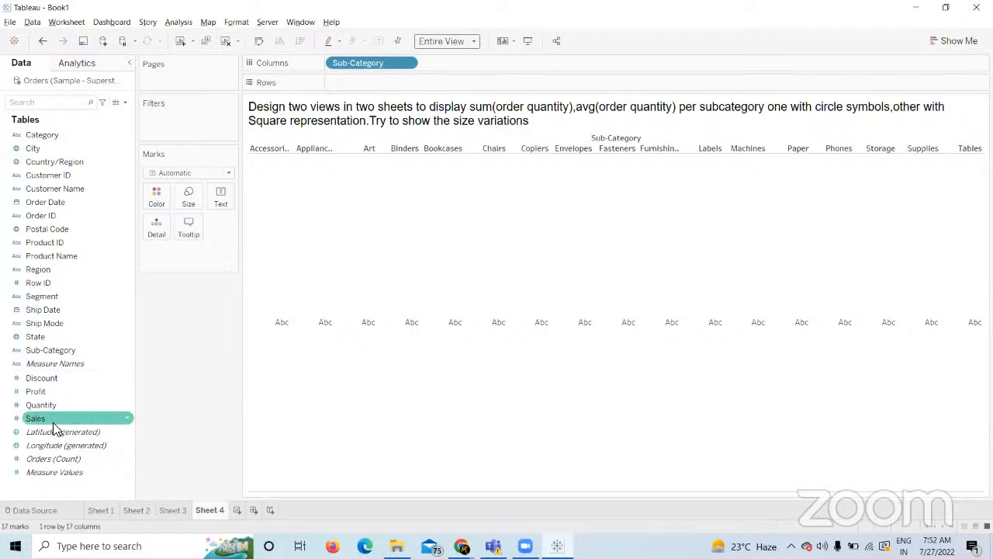
pyautogui.click(50, 409)
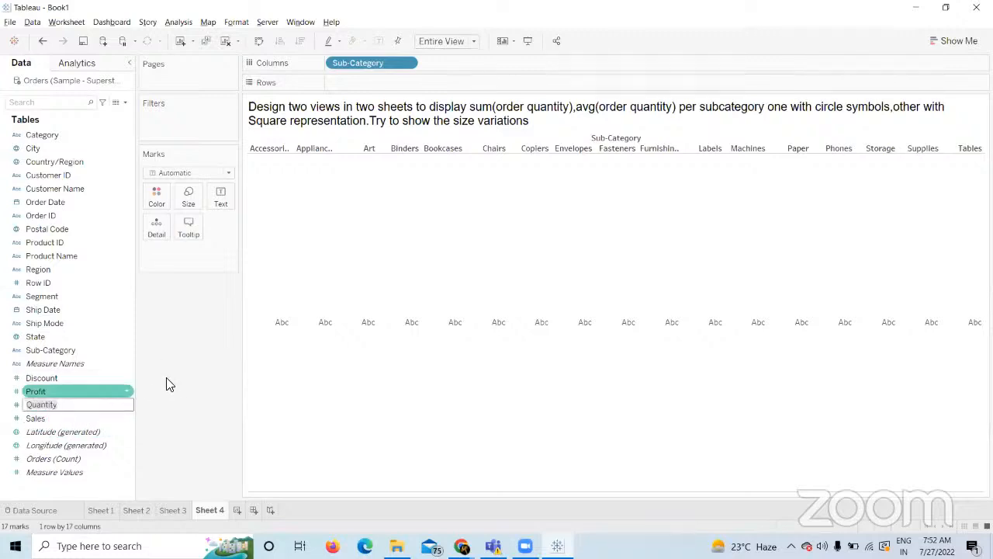
# Undo the trial Quantity sizing and switch Sheet 4's 17 sub-category marks from text to circles.
pyautogui.moveTo(38, 403); pyautogui.dragTo(181, 195)
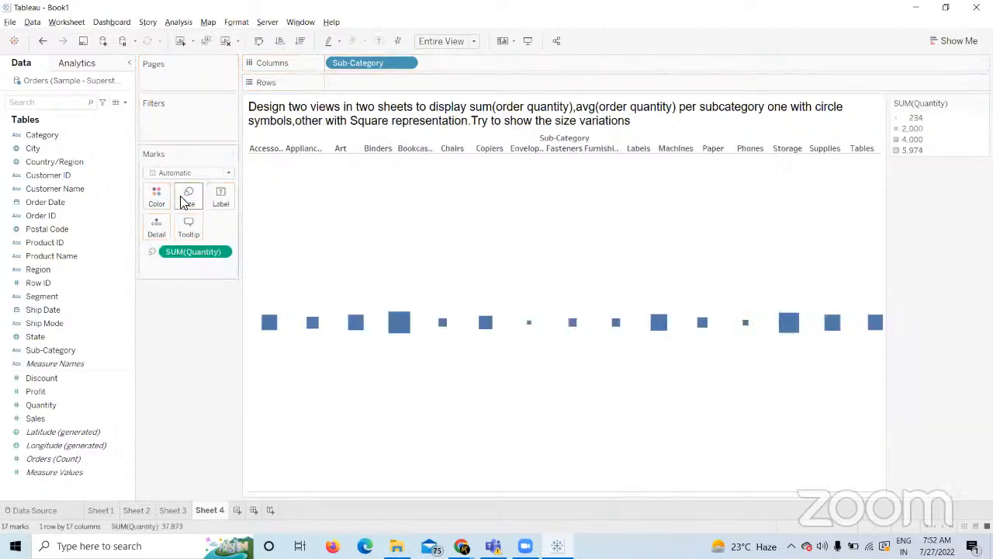
pyautogui.click(231, 172)
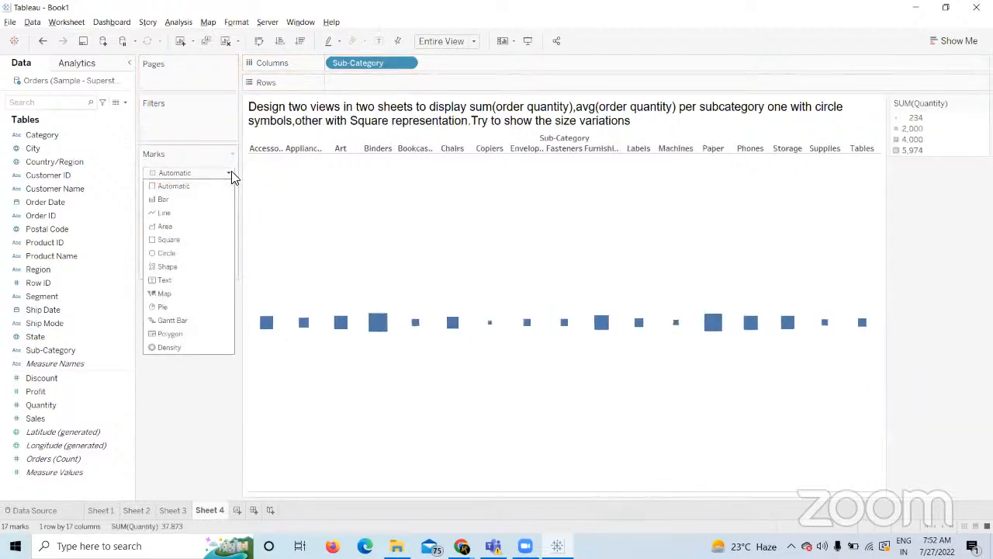
pyautogui.click(181, 492)
pyautogui.hotkey('ctrl', 'z')
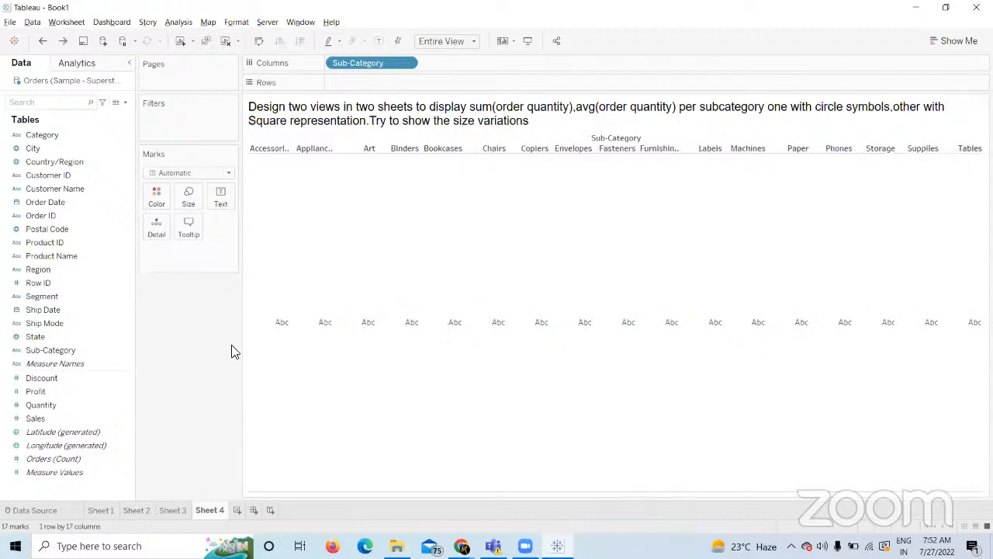
pyautogui.click(231, 175)
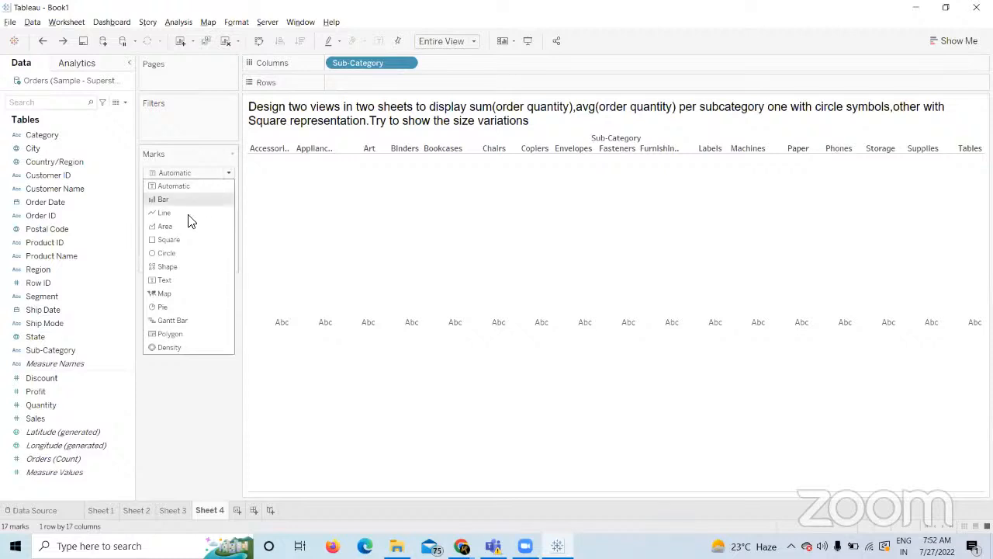
pyautogui.click(177, 254)
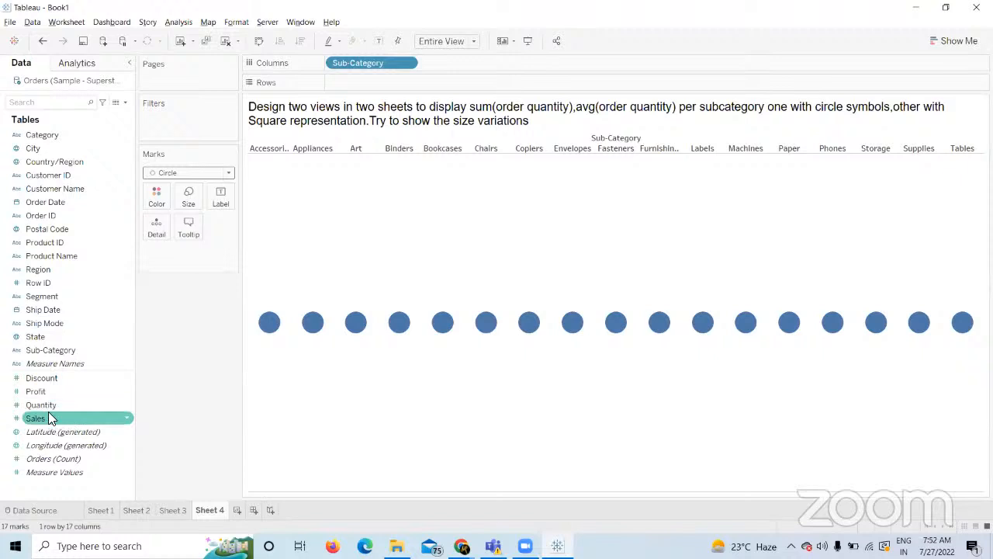
# Size Sheet 4's circles by SUM(Quantity), sort them descending from Binders to Copiers, and enlarge them.
pyautogui.moveTo(42, 404); pyautogui.dragTo(181, 197)
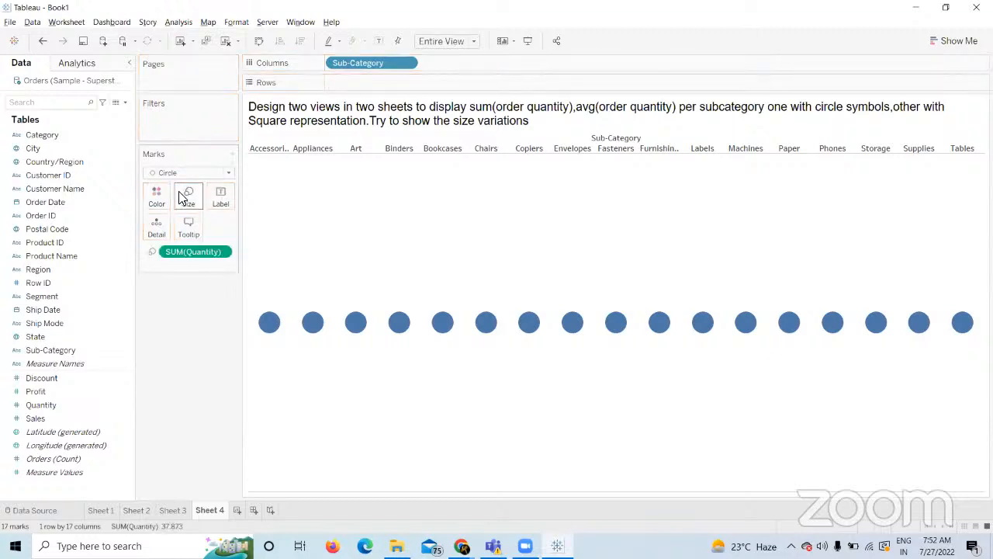
pyautogui.click(301, 42)
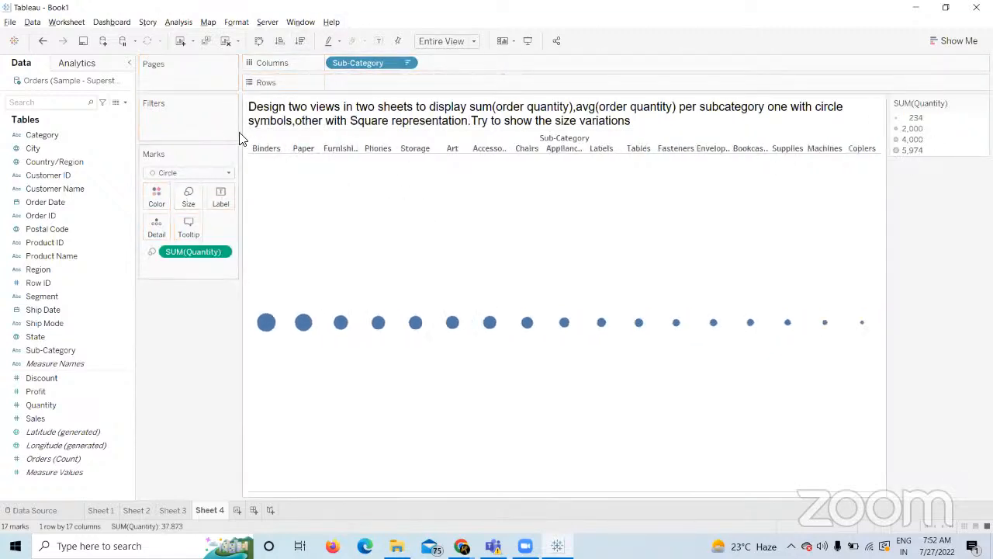
pyautogui.click(190, 198)
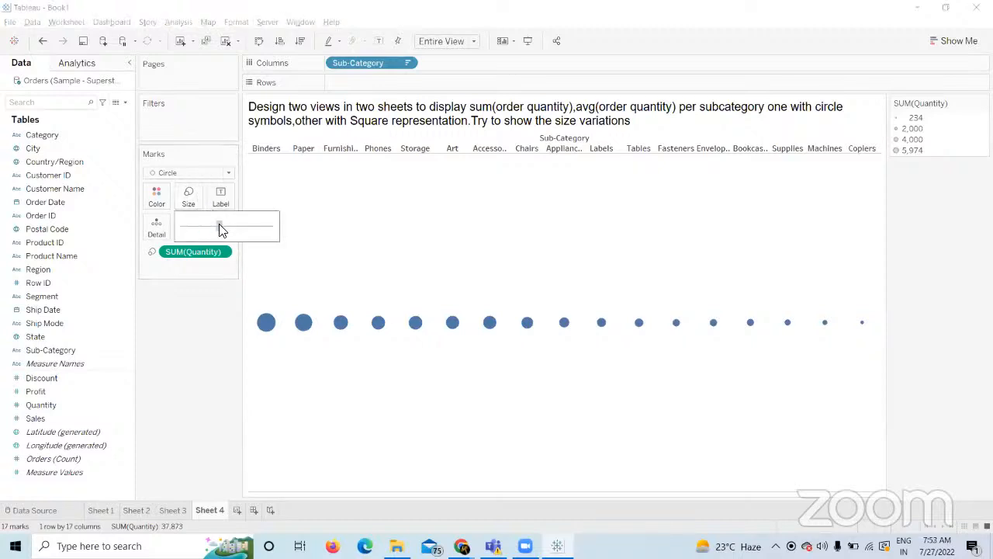
pyautogui.moveTo(220, 228); pyautogui.dragTo(219, 229)
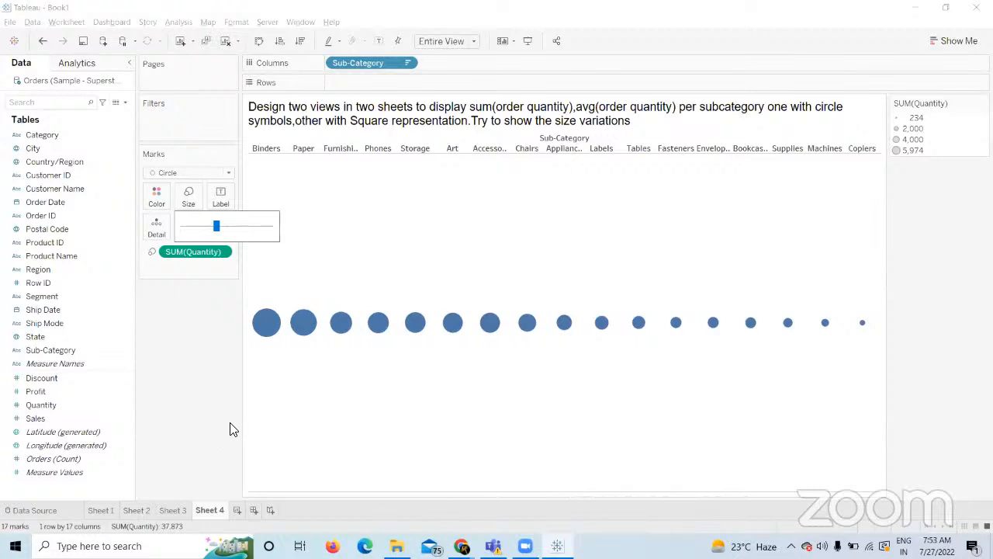
# Build Sheet 5 with Sub-Category on Rows and SUM(Quantity) on Columns and Size, as circles.
pyautogui.click(237, 509)
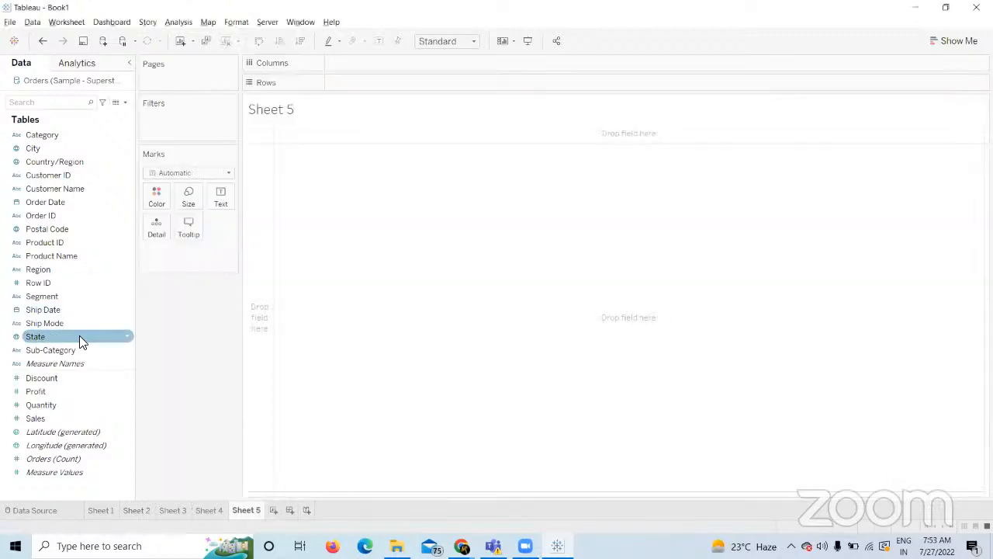
pyautogui.moveTo(55, 350); pyautogui.dragTo(395, 82)
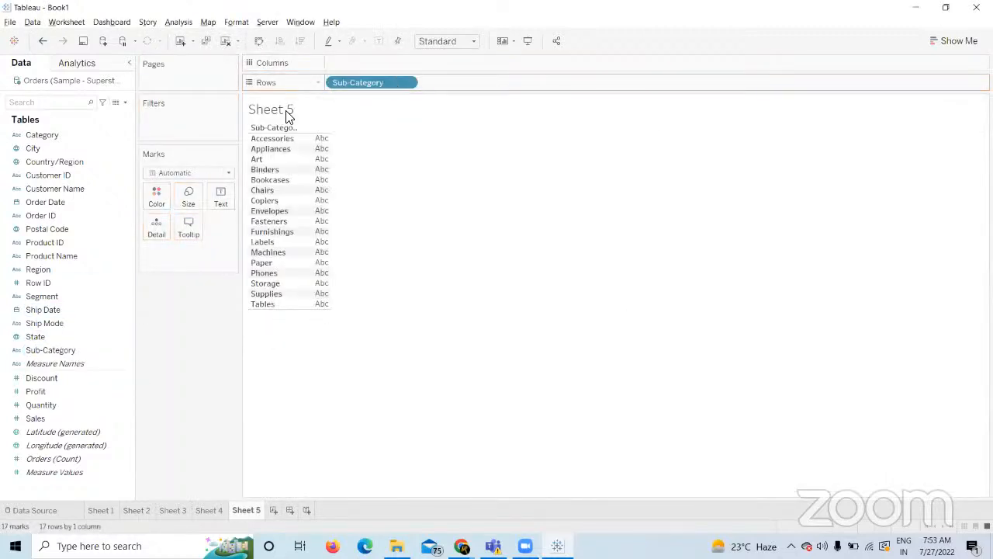
pyautogui.click(222, 172)
pyautogui.click(166, 253)
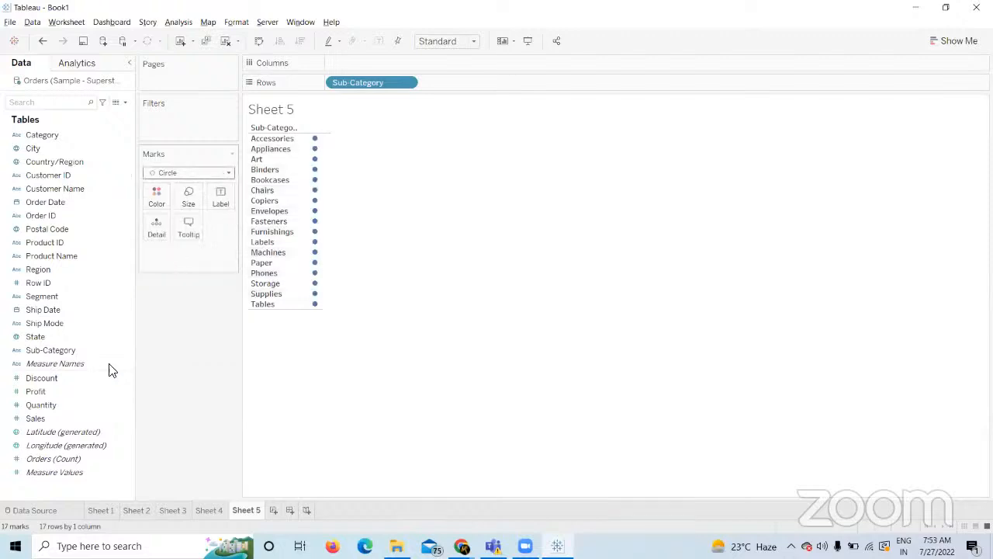
pyautogui.moveTo(78, 404); pyautogui.dragTo(399, 69)
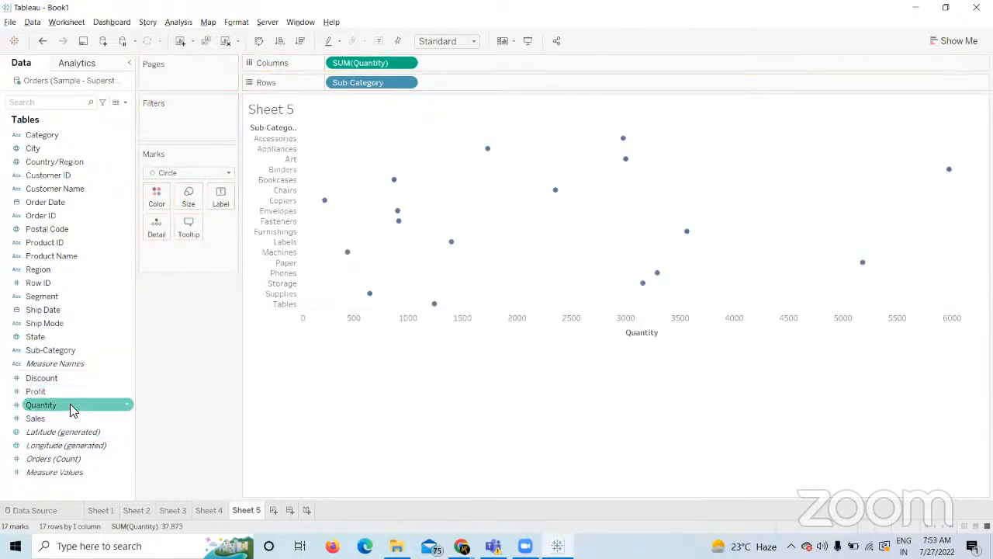
pyautogui.moveTo(71, 407); pyautogui.dragTo(189, 198)
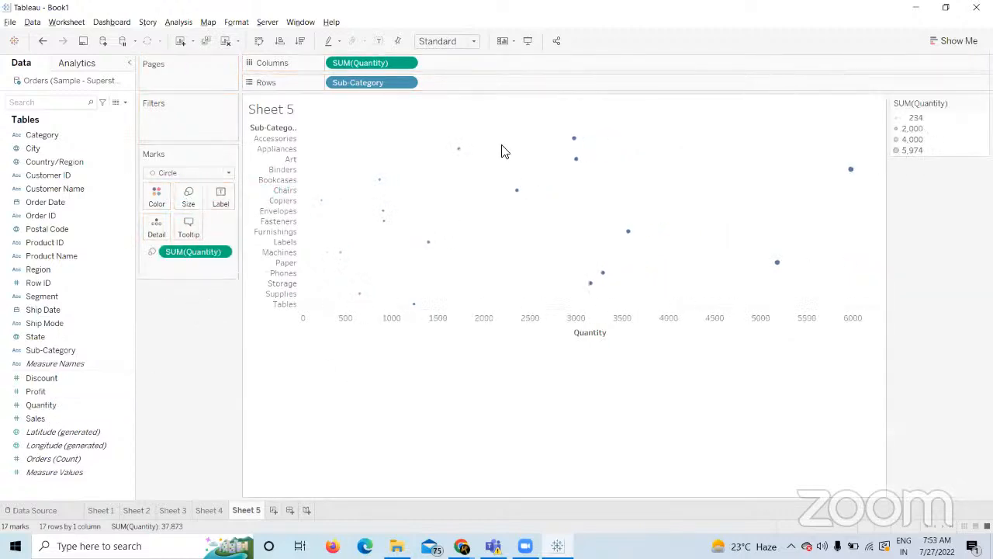
# Fit Sheet 5 to Entire View with larger circles, then show Sheet 4 again.
pyautogui.click(465, 42)
pyautogui.click(453, 88)
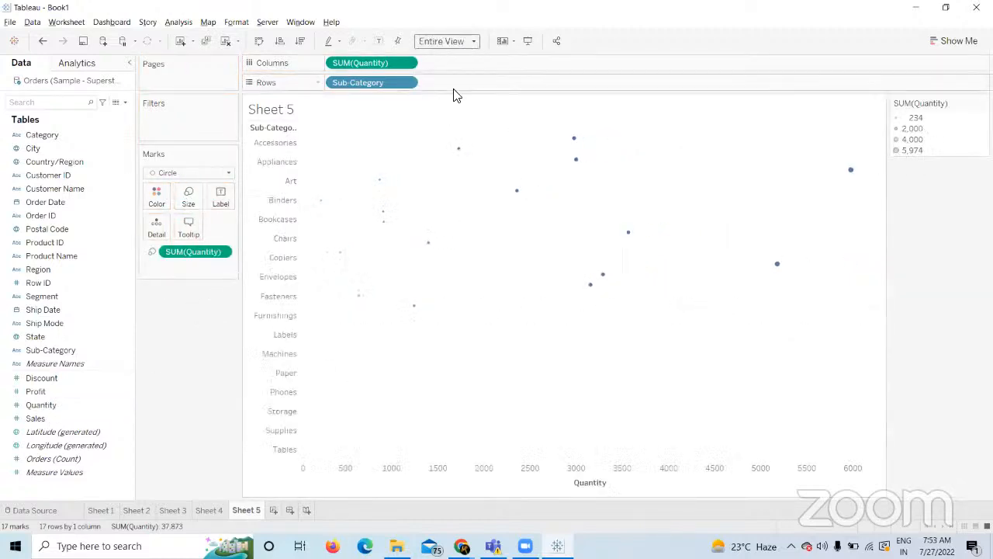
pyautogui.click(189, 201)
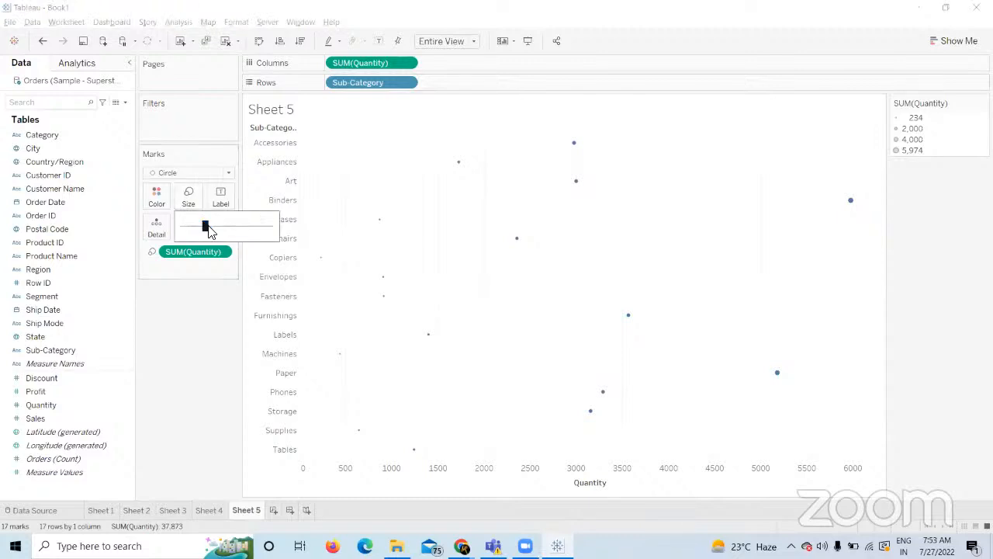
pyautogui.moveTo(228, 231); pyautogui.dragTo(246, 229)
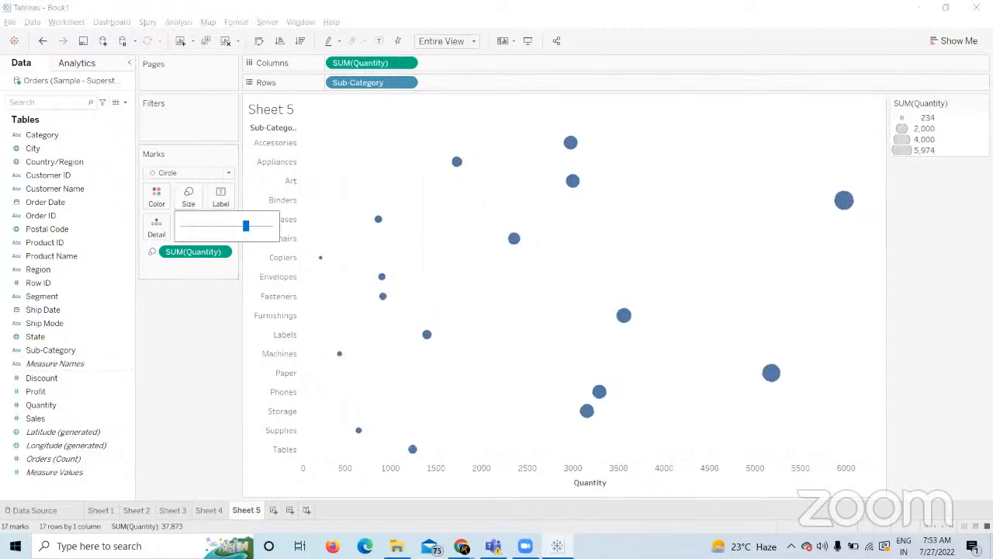
pyautogui.click(211, 510)
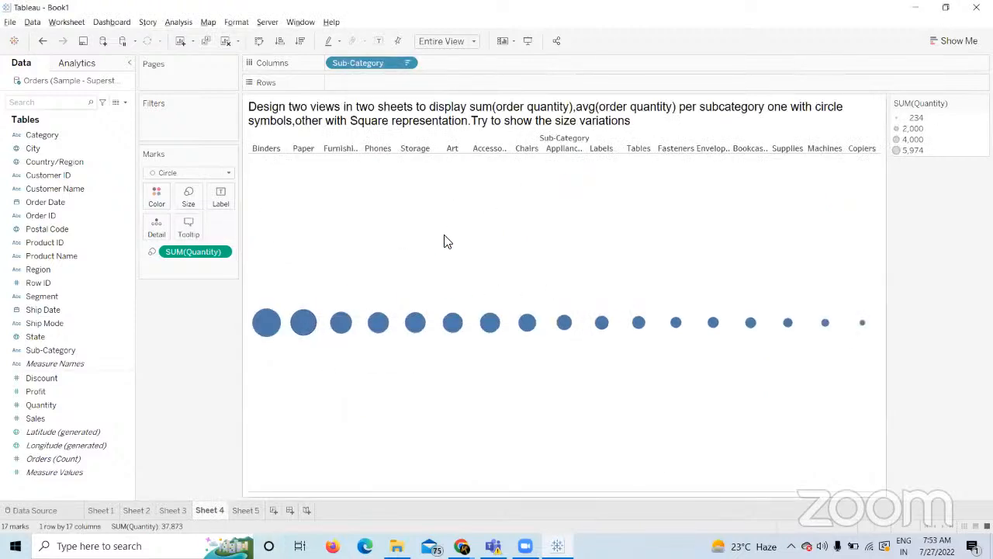
pyautogui.click(251, 510)
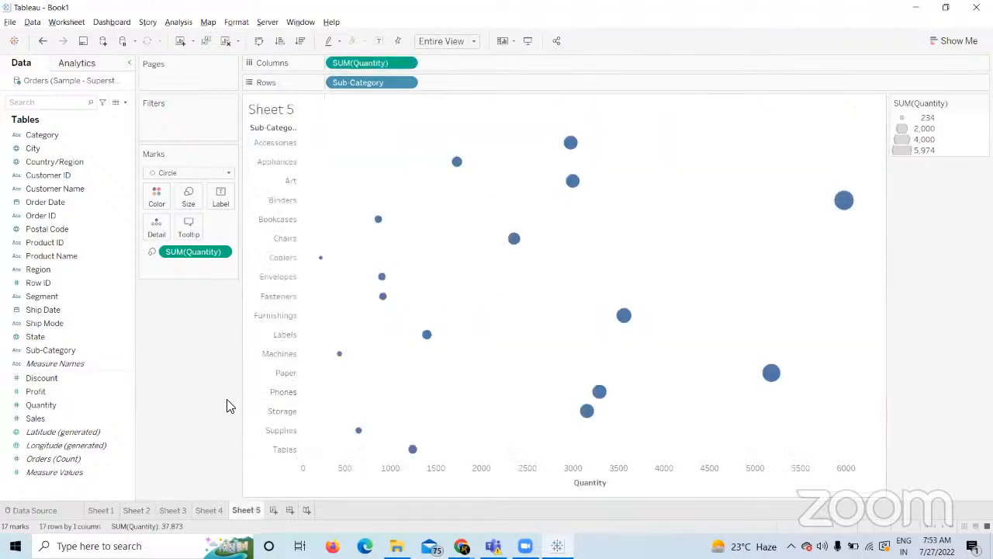
pyautogui.click(211, 510)
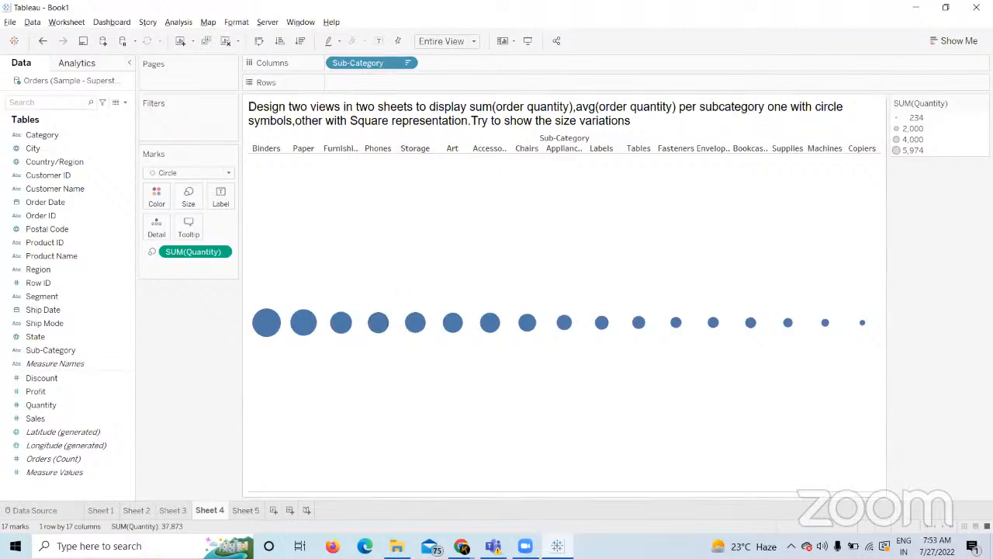
pyautogui.click(258, 509)
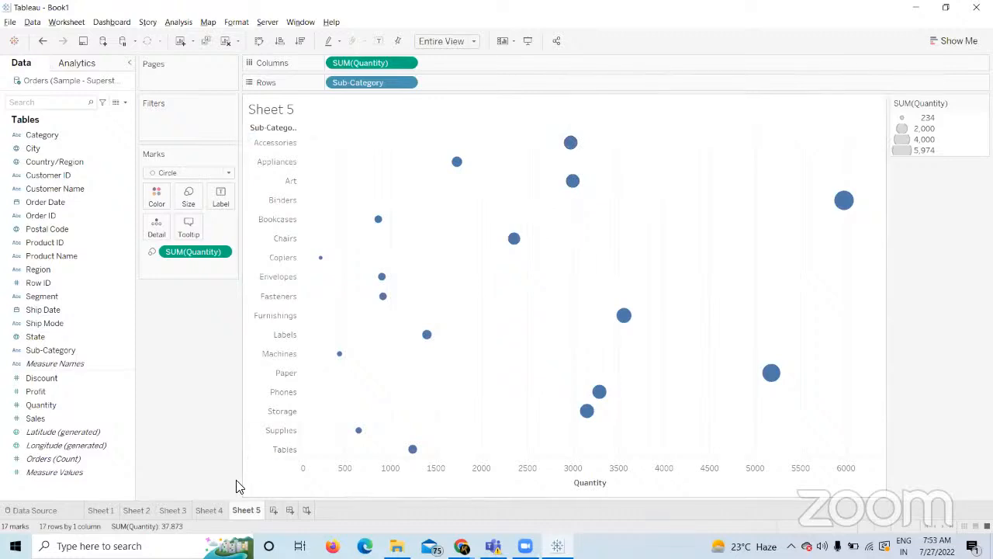
pyautogui.click(205, 510)
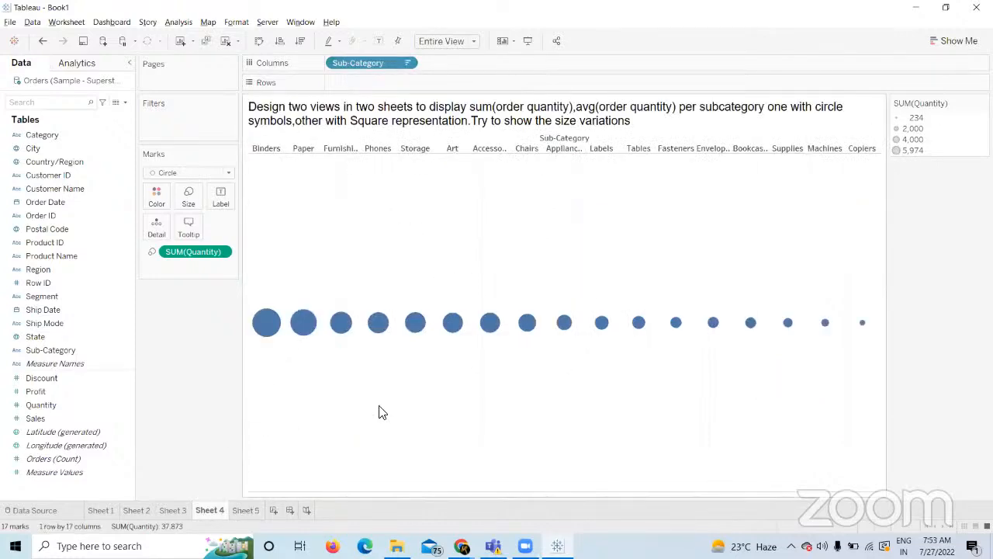
pyautogui.click(253, 509)
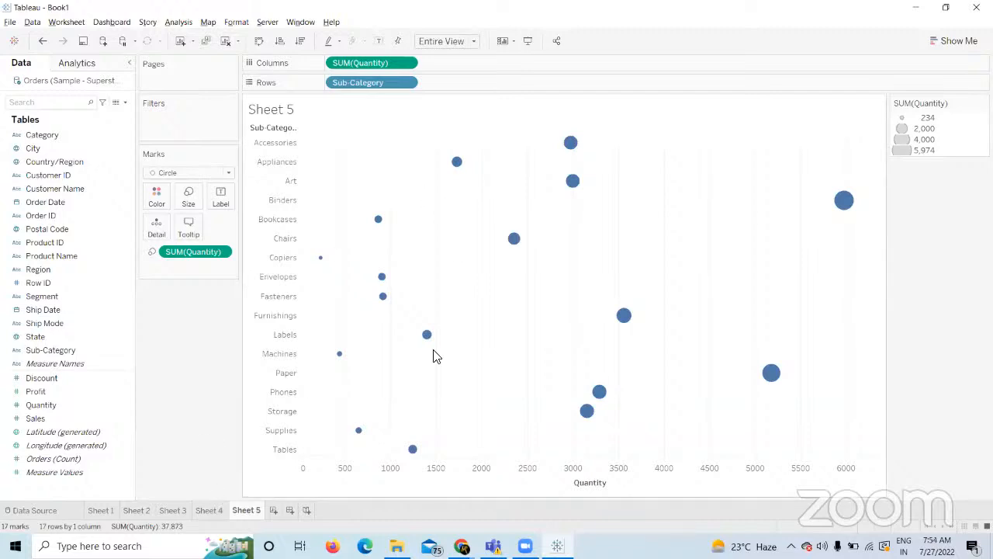
pyautogui.click(218, 514)
pyautogui.click(247, 511)
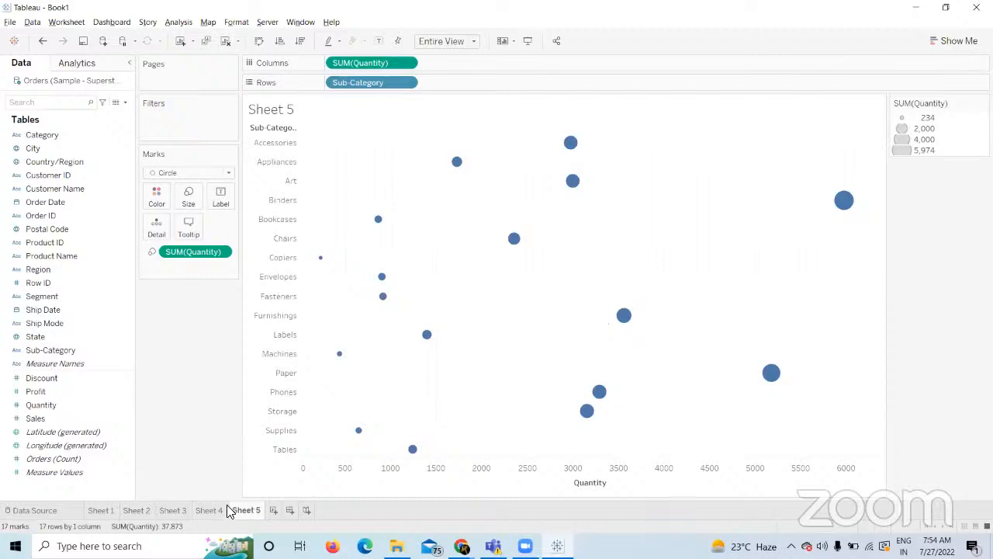
pyautogui.click(221, 509)
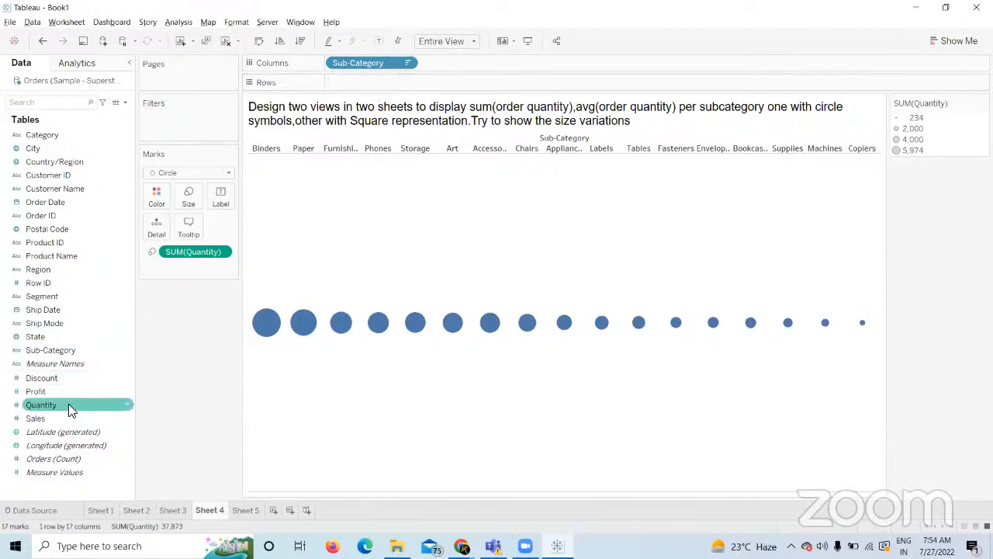
pyautogui.moveTo(68, 403); pyautogui.dragTo(388, 80)
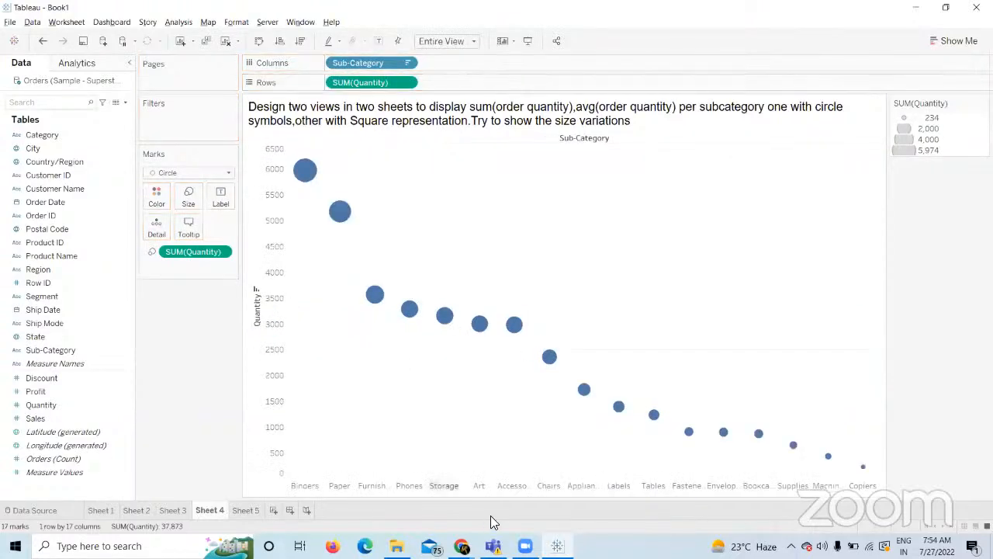
pyautogui.click(261, 43)
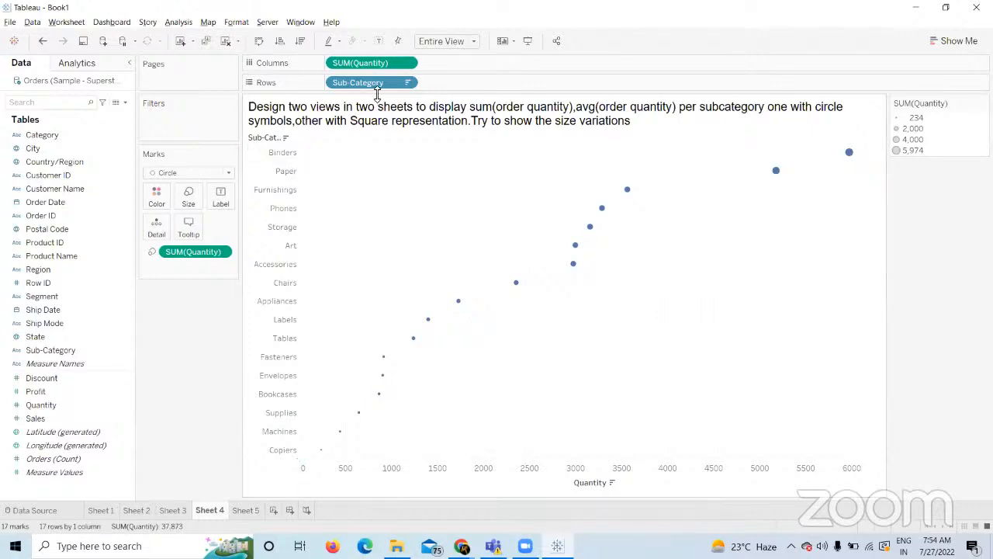
pyautogui.rightClick(394, 89)
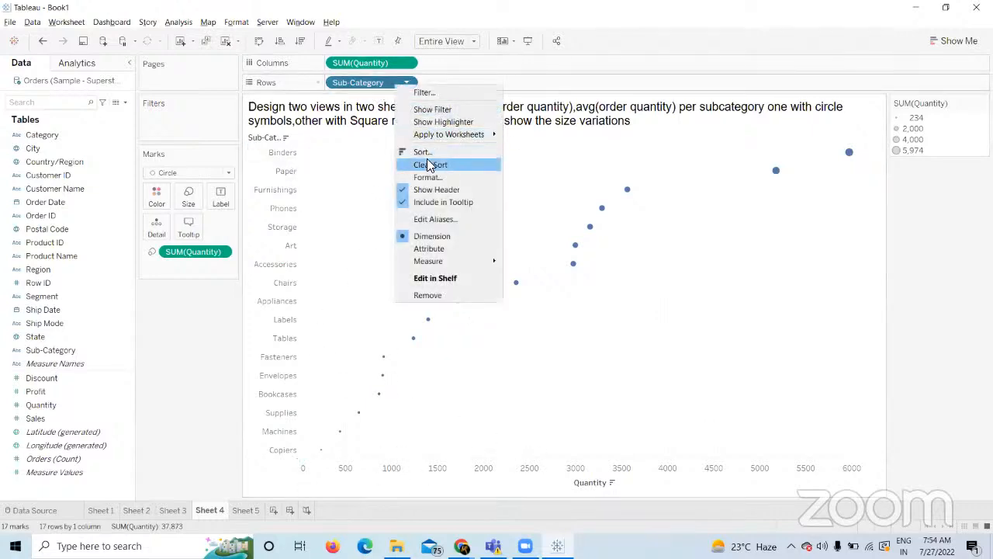
pyautogui.click(431, 162)
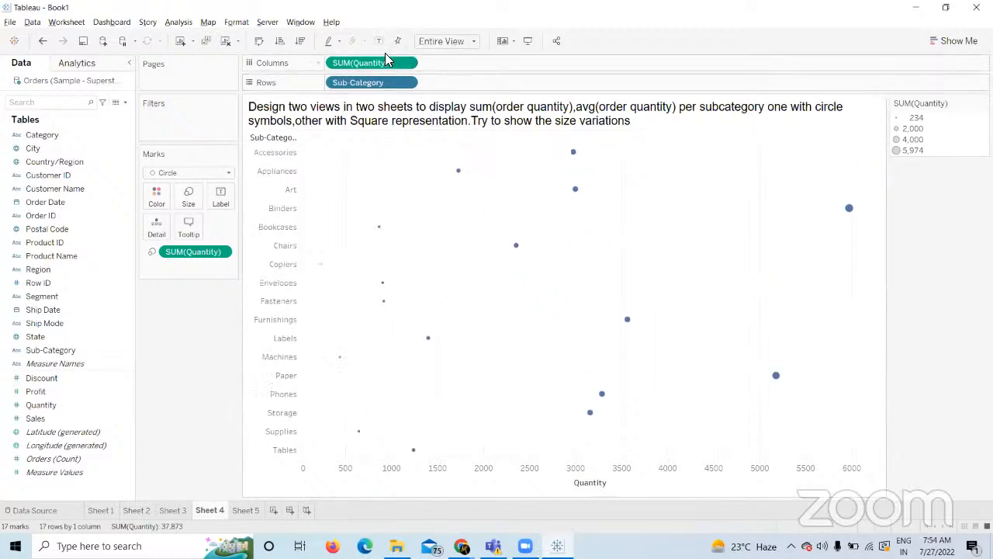
pyautogui.moveTo(361, 63); pyautogui.dragTo(214, 404)
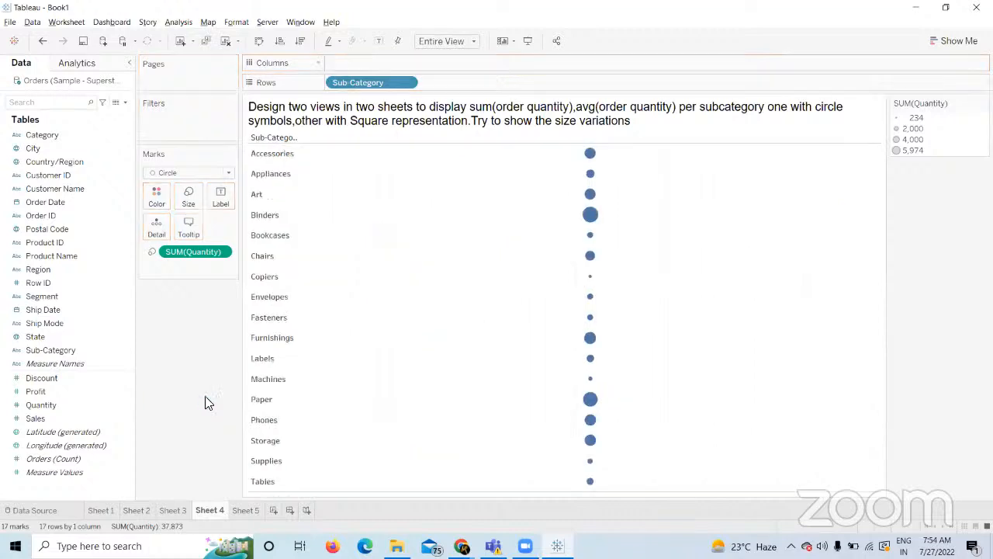
pyautogui.click(262, 40)
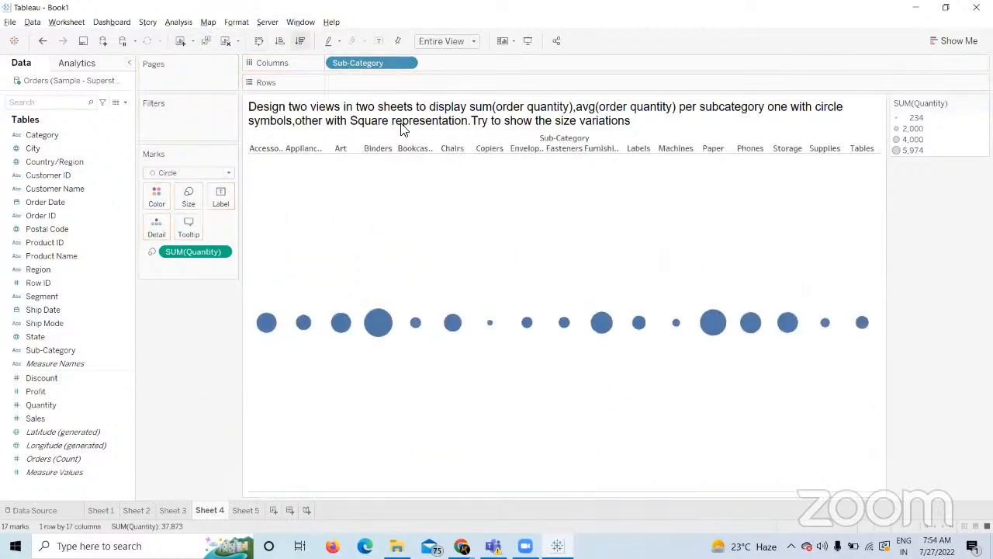
pyautogui.click(300, 40)
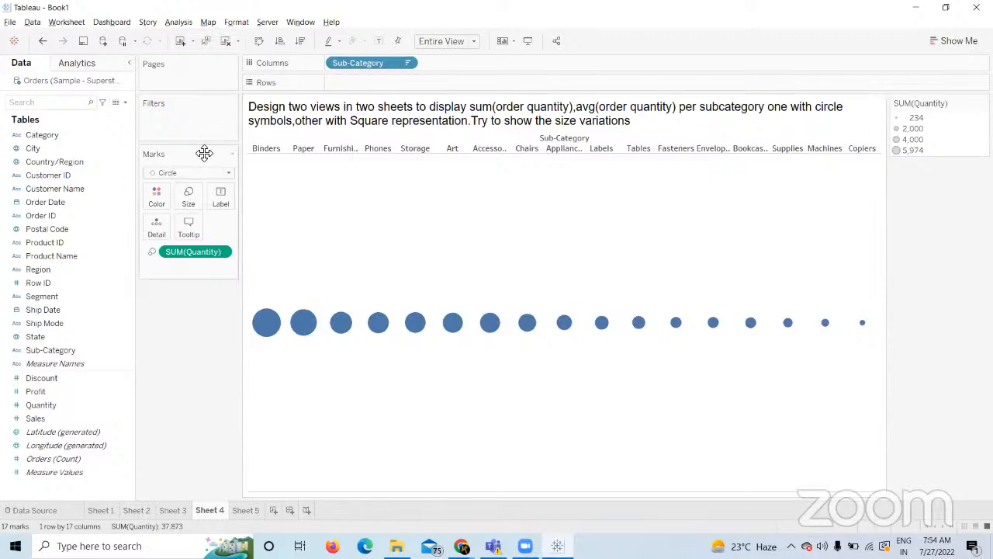
# Replace Sheet 4's circle sizing with a fresh SUM(Quantity) on Size, then view Sheet 5's quantity scatter.
pyautogui.click(230, 172)
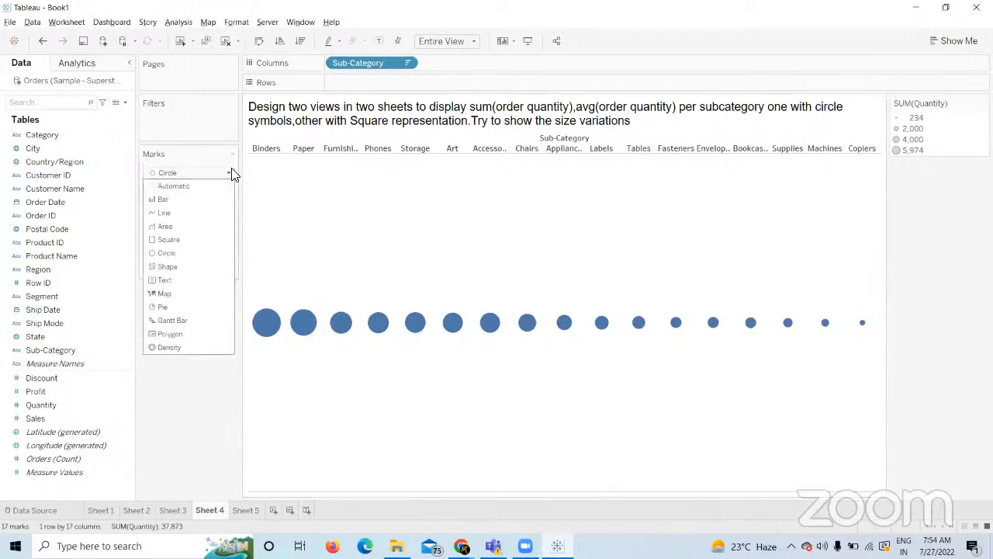
pyautogui.click(197, 256)
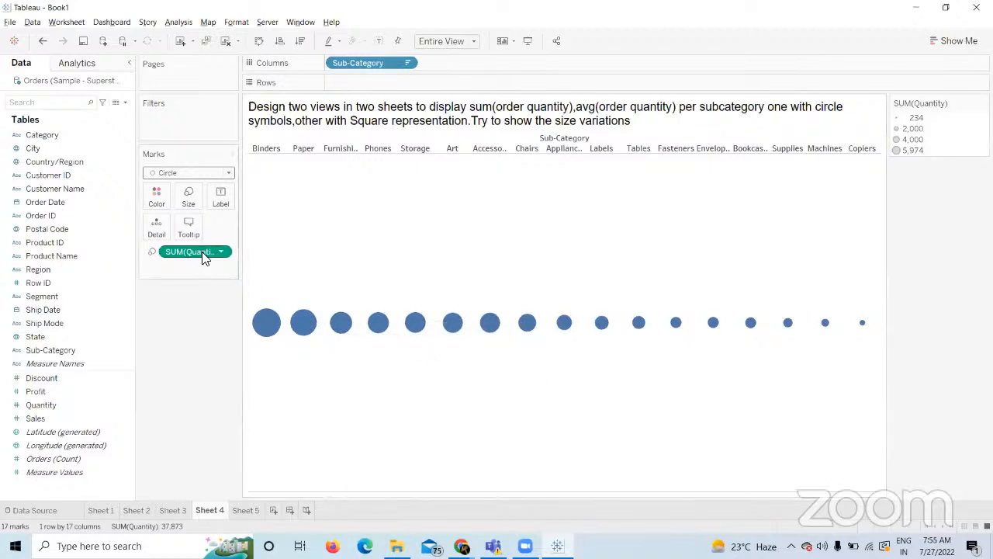
pyautogui.moveTo(204, 257); pyautogui.dragTo(222, 373)
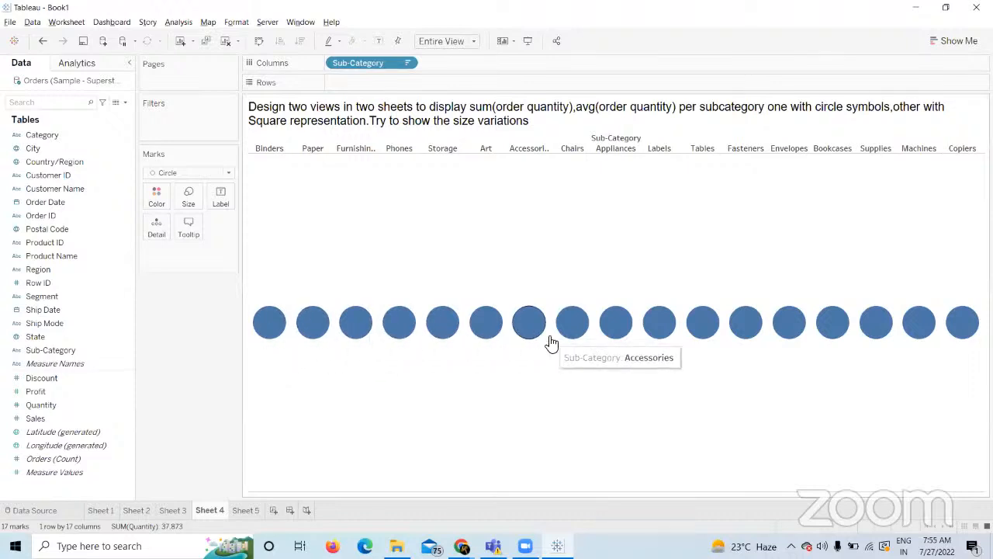
pyautogui.click(78, 404)
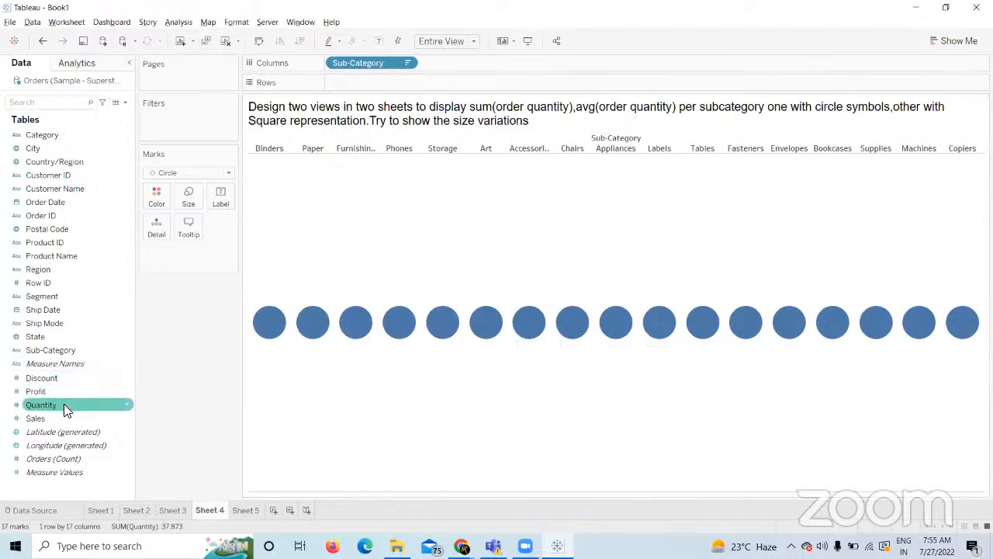
pyautogui.moveTo(64, 404); pyautogui.dragTo(191, 199)
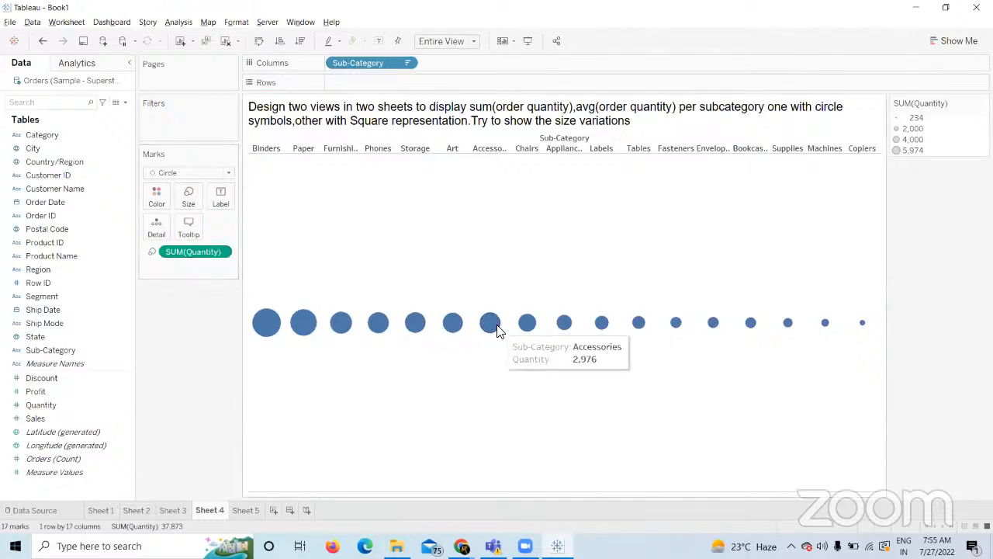
pyautogui.click(238, 509)
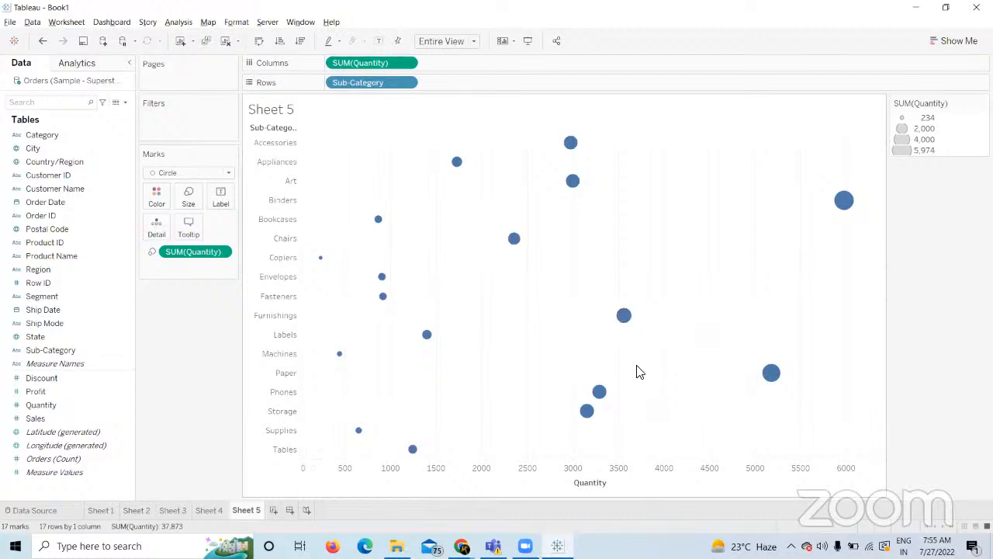
# Toggle between Sheets 4 and 5, ending on Sheet 4, and preview the browser's open windows.
pyautogui.moveTo(623, 314)
pyautogui.click(213, 512)
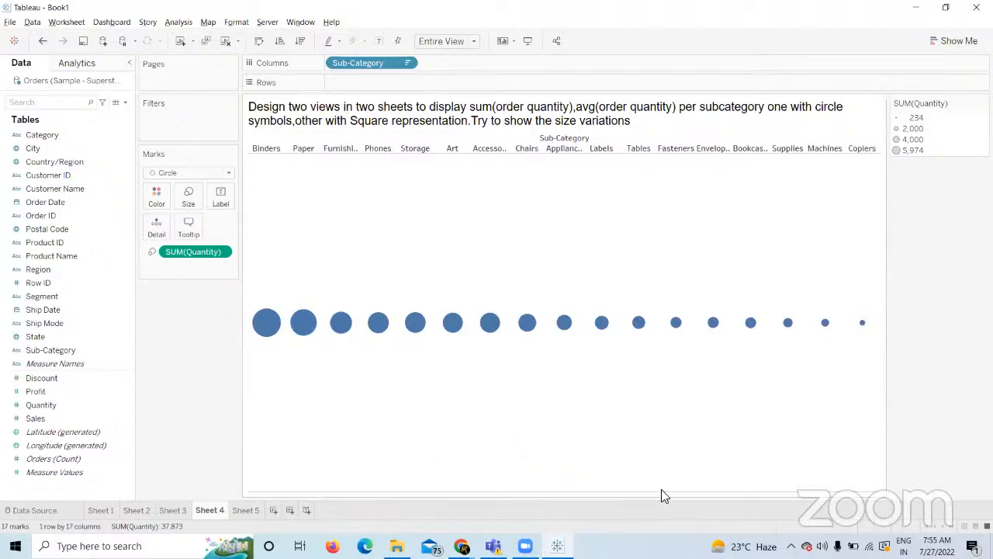
pyautogui.click(250, 510)
pyautogui.click(210, 510)
pyautogui.click(461, 546)
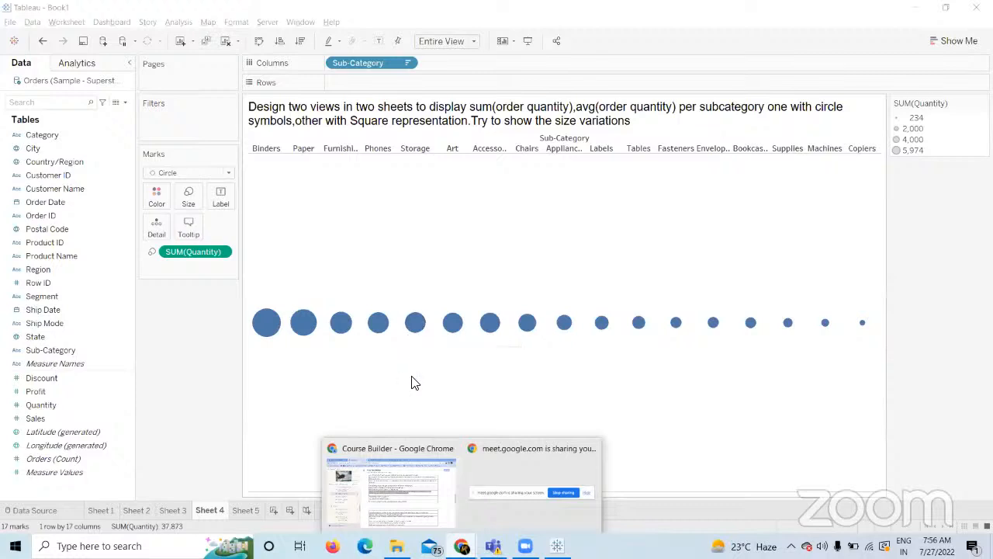
pyautogui.click(395, 478)
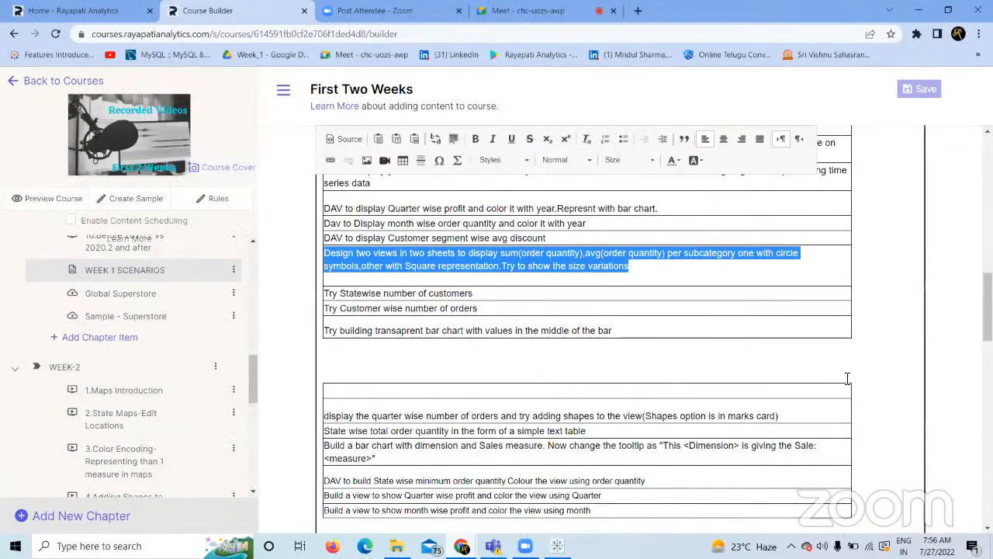
pyautogui.scroll(-3, 988, 307)
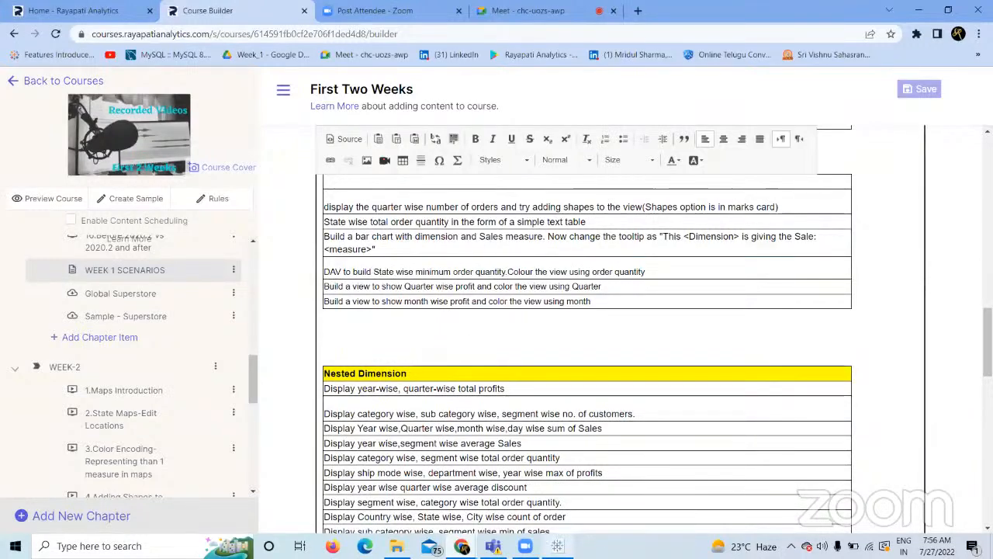
pyautogui.hotkey('alt', 'Tab')
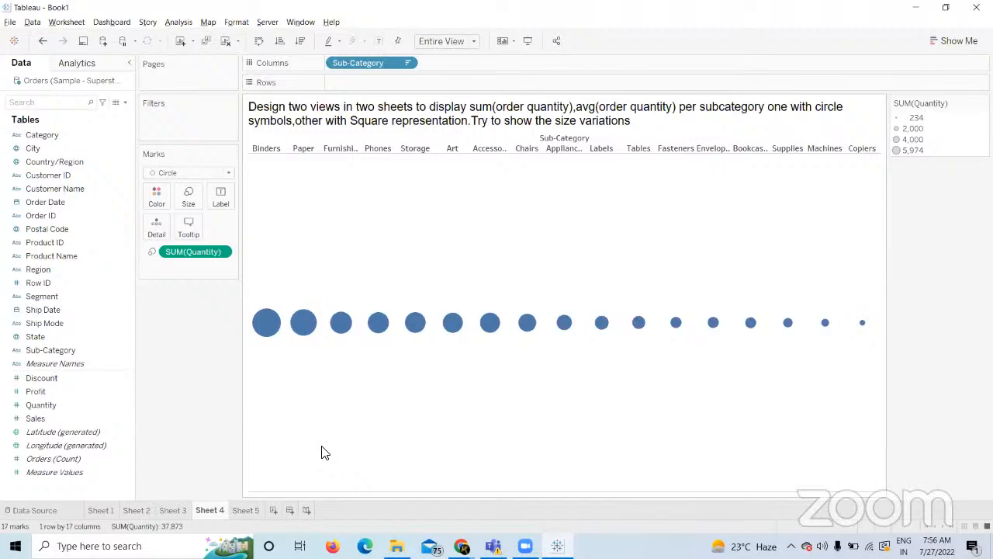
# Review Sheets 4 and 5, selecting the Quantity field, before returning to Sheet 4.
pyautogui.click(248, 511)
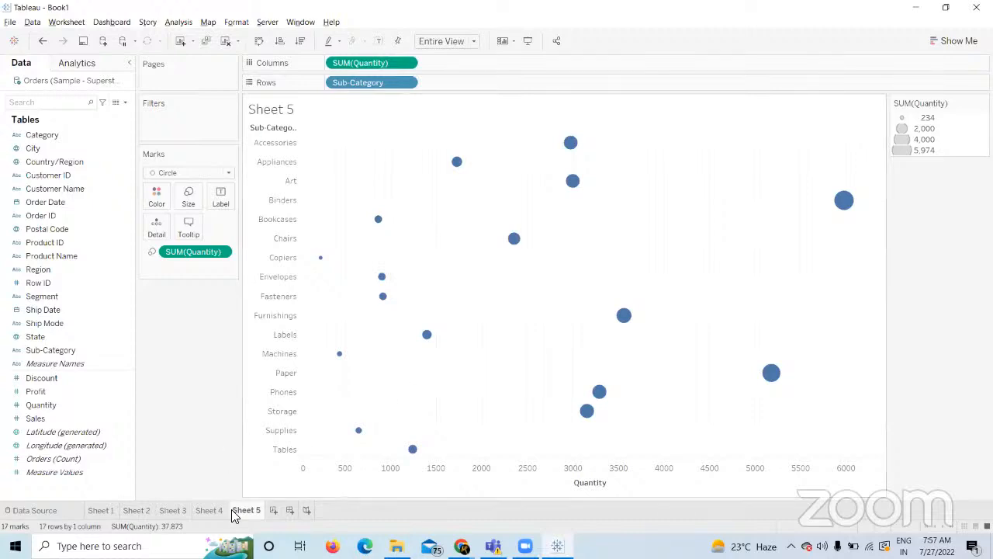
pyautogui.click(208, 510)
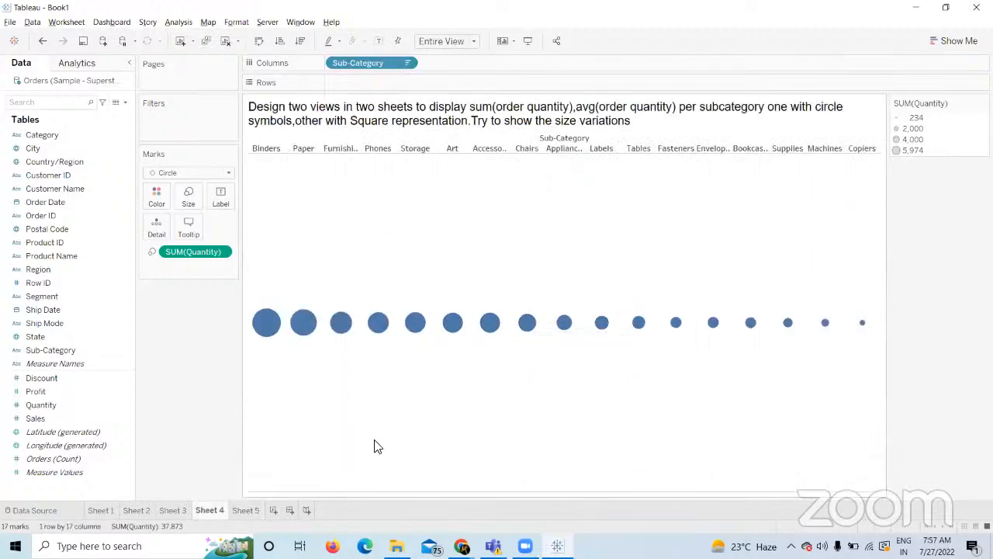
pyautogui.click(249, 515)
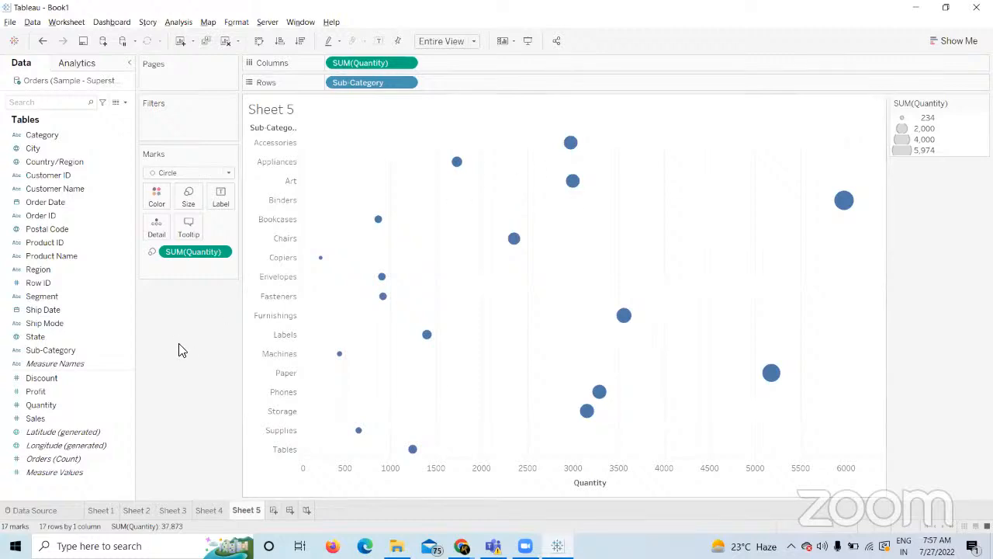
pyautogui.click(47, 405)
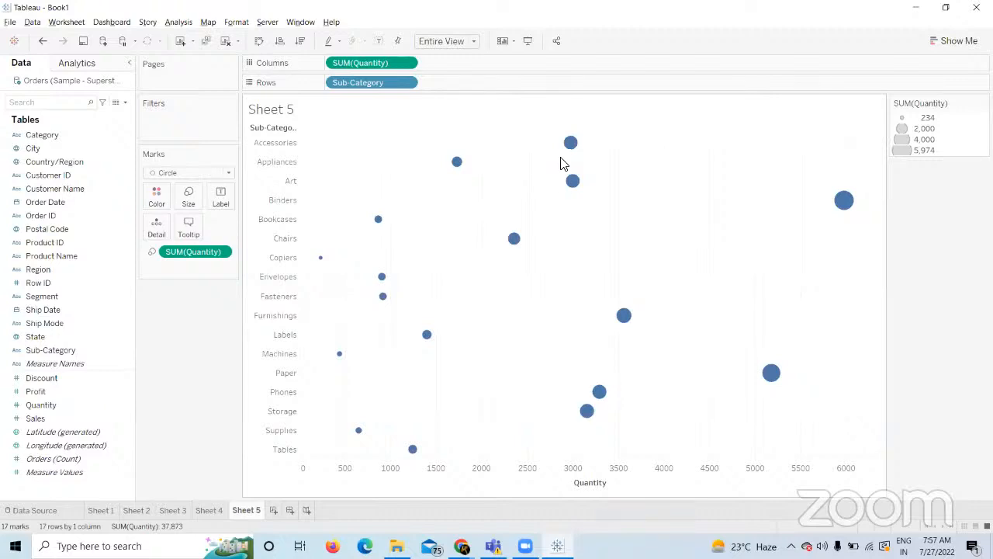
pyautogui.click(208, 509)
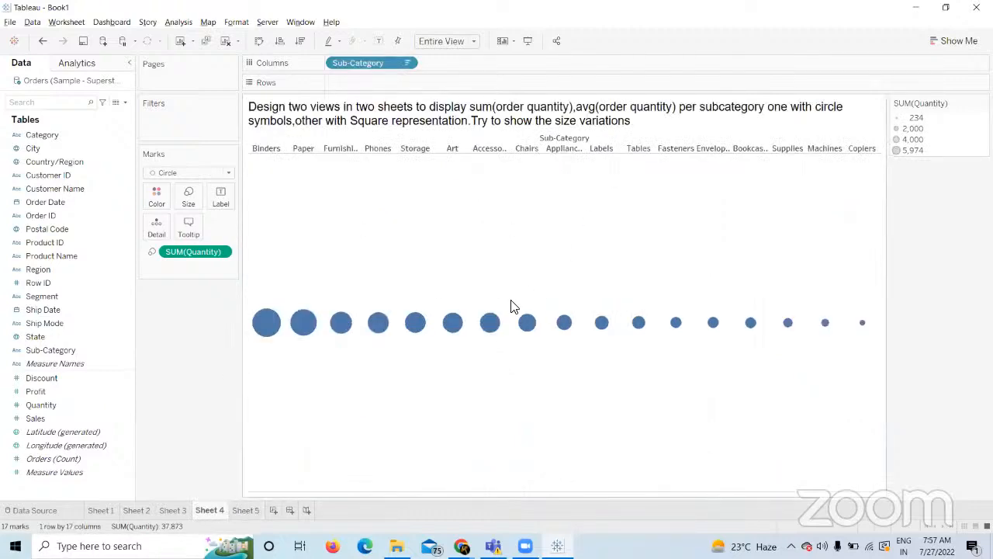
# Create Dashboard 1 with Sheet 1's sub-category sales bars and Sheet 2's region chart beside them.
pyautogui.click(289, 510)
pyautogui.moveTo(65, 191); pyautogui.dragTo(248, 186)
pyautogui.moveTo(51, 211); pyautogui.dragTo(450, 186)
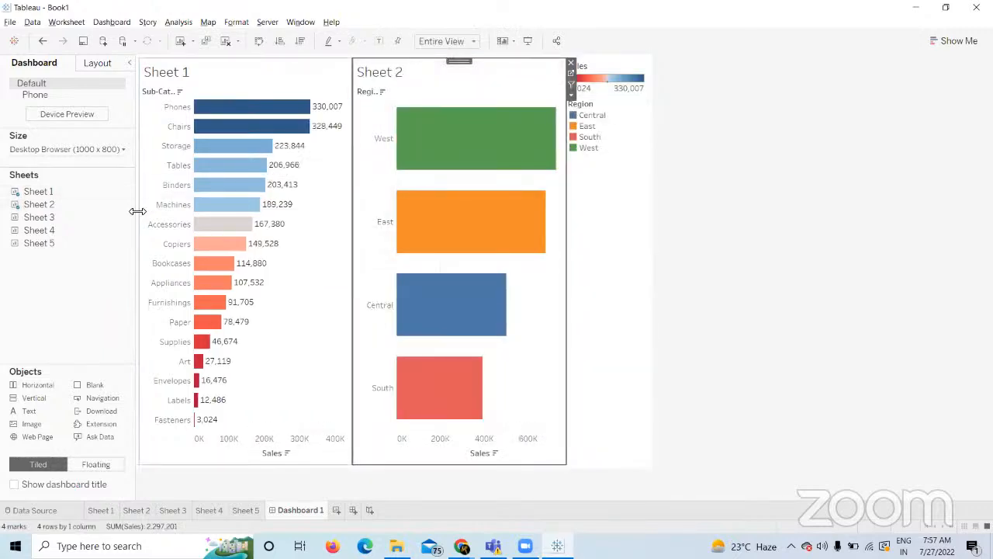
# Add Sheet 3 to the dashboard's bottom and Sheet 4 above it with its title hidden.
pyautogui.click(310, 482)
pyautogui.moveTo(310, 482); pyautogui.dragTo(340, 366)
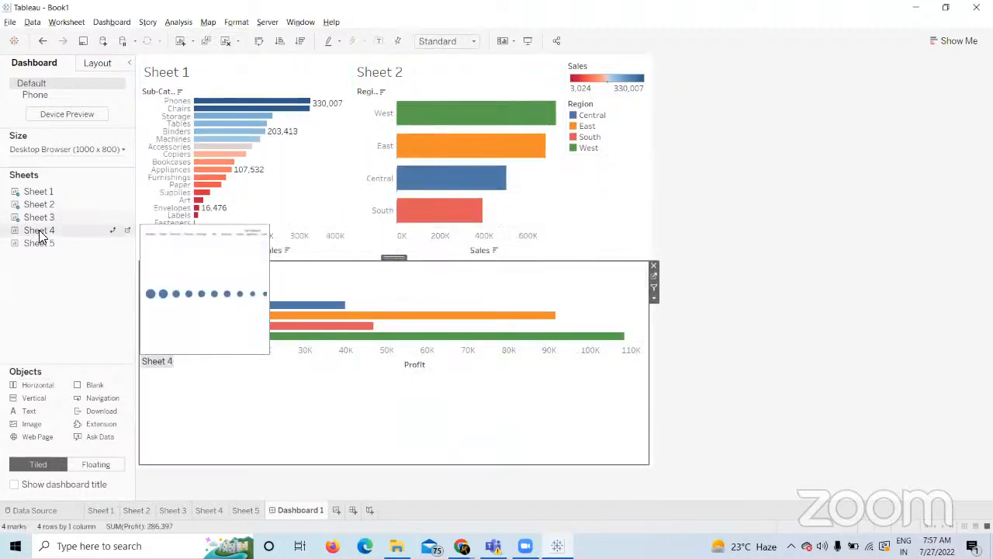
pyautogui.moveTo(39, 230); pyautogui.dragTo(412, 251)
pyautogui.rightClick(287, 187)
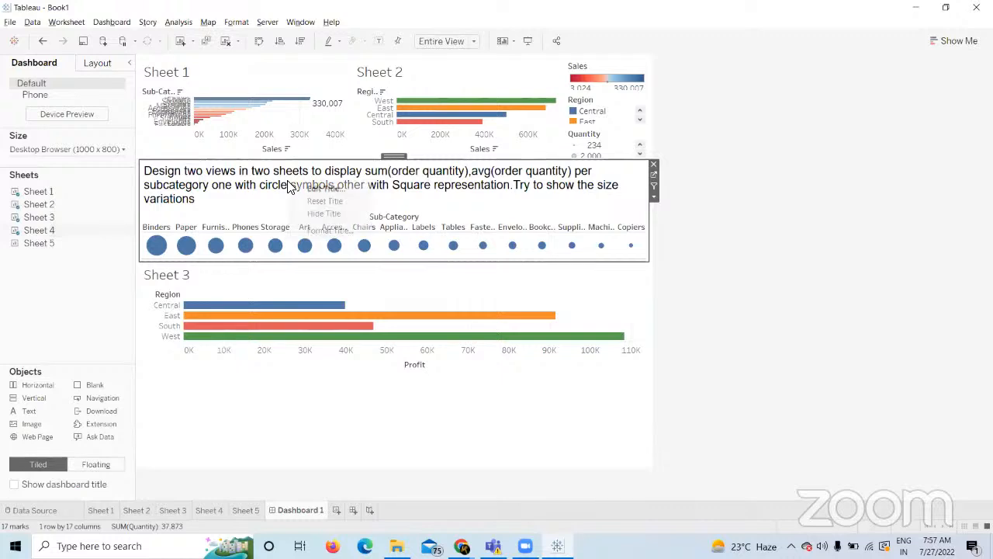
pyautogui.click(327, 213)
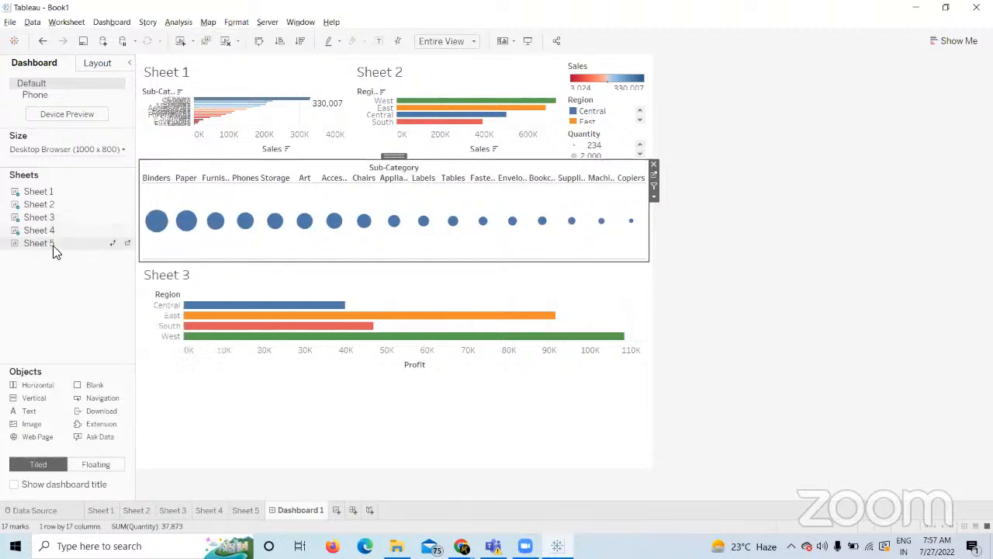
# Add Sheet 5 to the dashboard and position it beside Sheet 3.
pyautogui.moveTo(51, 245); pyautogui.dragTo(566, 388)
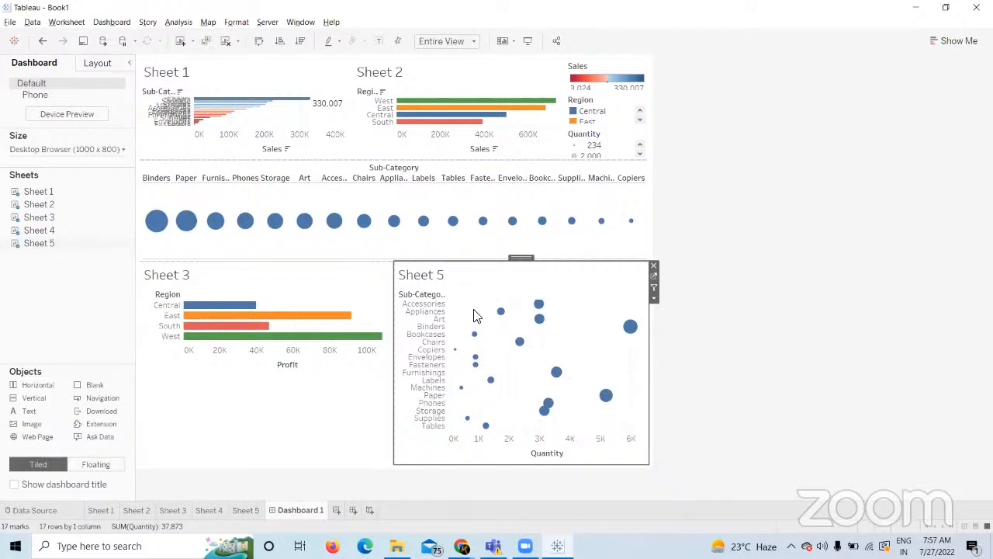
pyautogui.moveTo(511, 311)
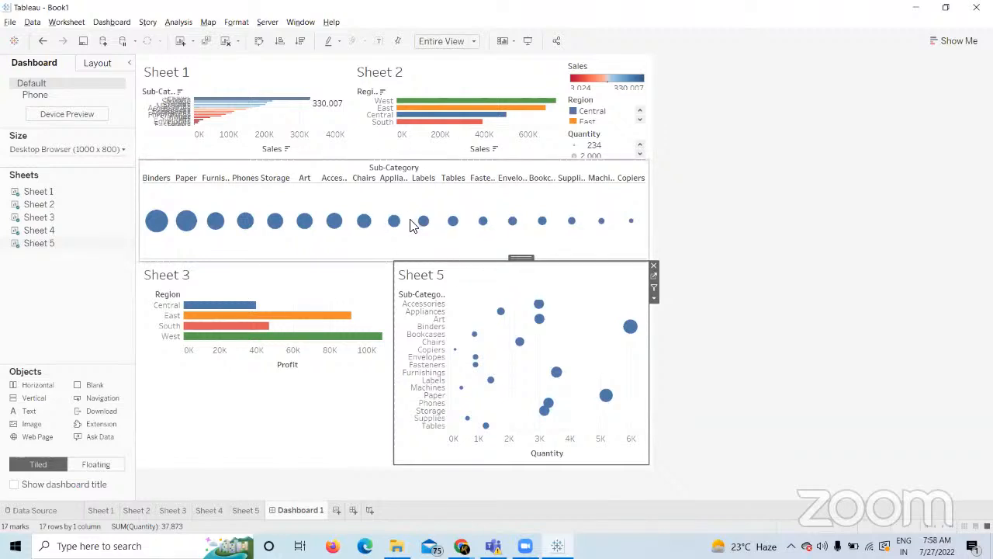
pyautogui.moveTo(471, 334)
pyautogui.moveTo(524, 258); pyautogui.dragTo(636, 298)
pyautogui.moveTo(561, 339); pyautogui.dragTo(561, 339)
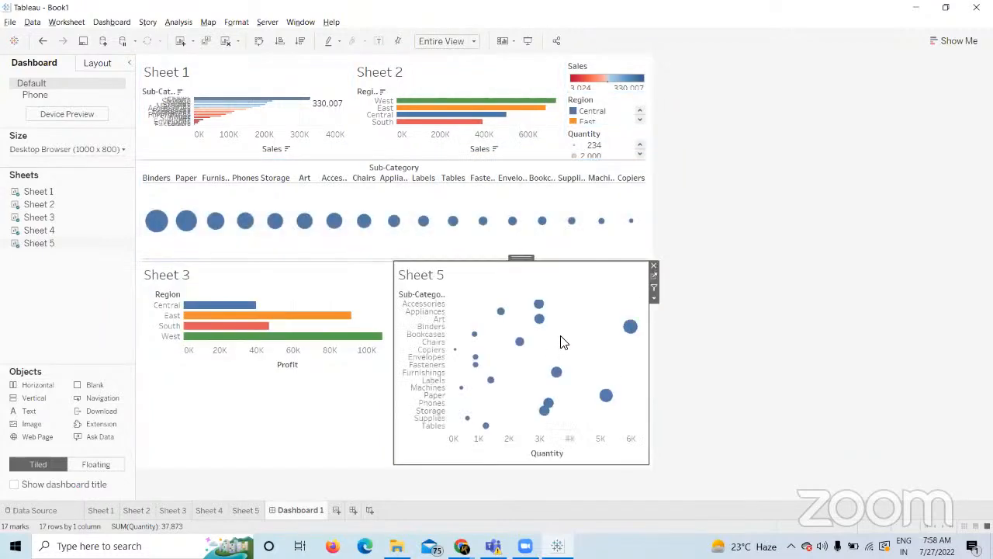
# Label Sheet 5's circles with Quantity and colour Sheet 4's circles by Quantity.
pyautogui.moveTo(530, 339)
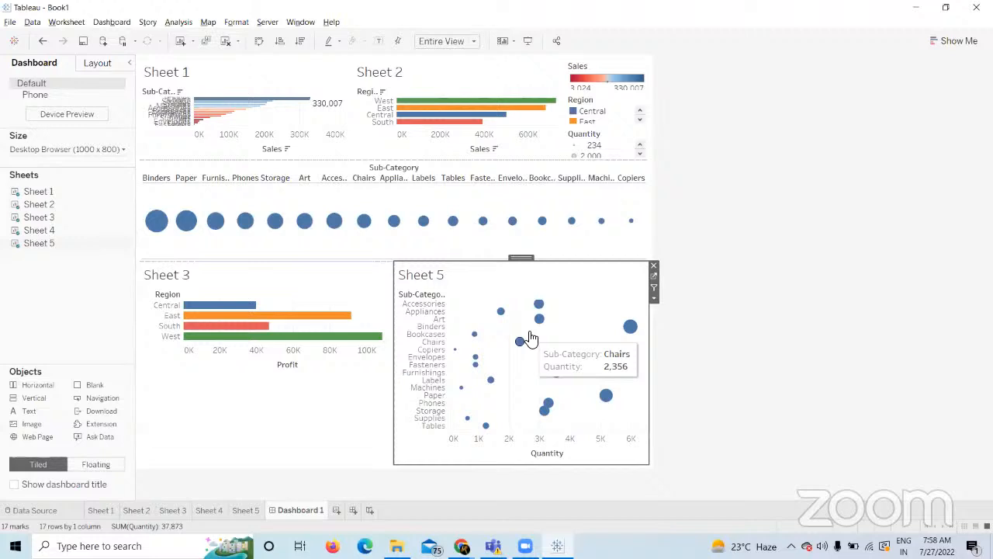
pyautogui.click(653, 276)
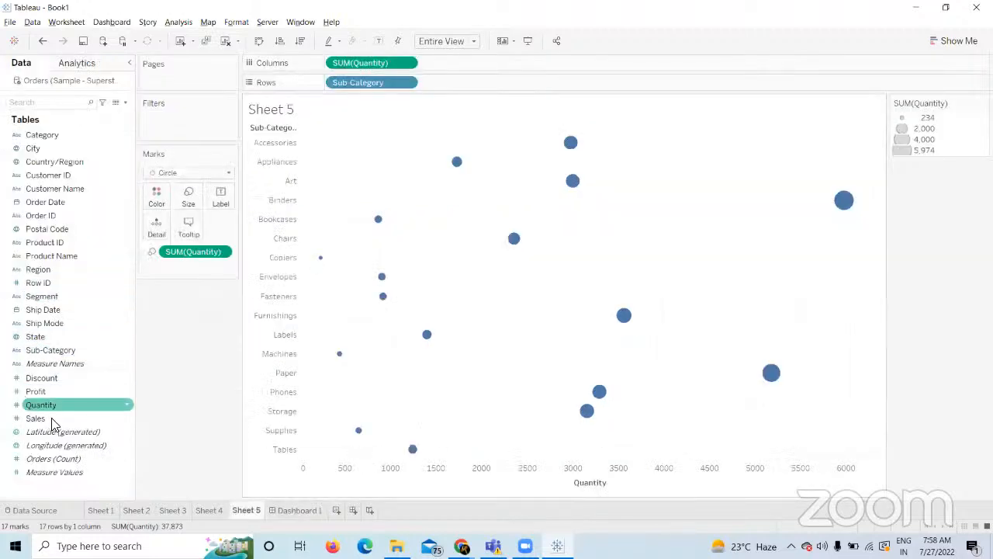
pyautogui.moveTo(46, 404); pyautogui.dragTo(221, 198)
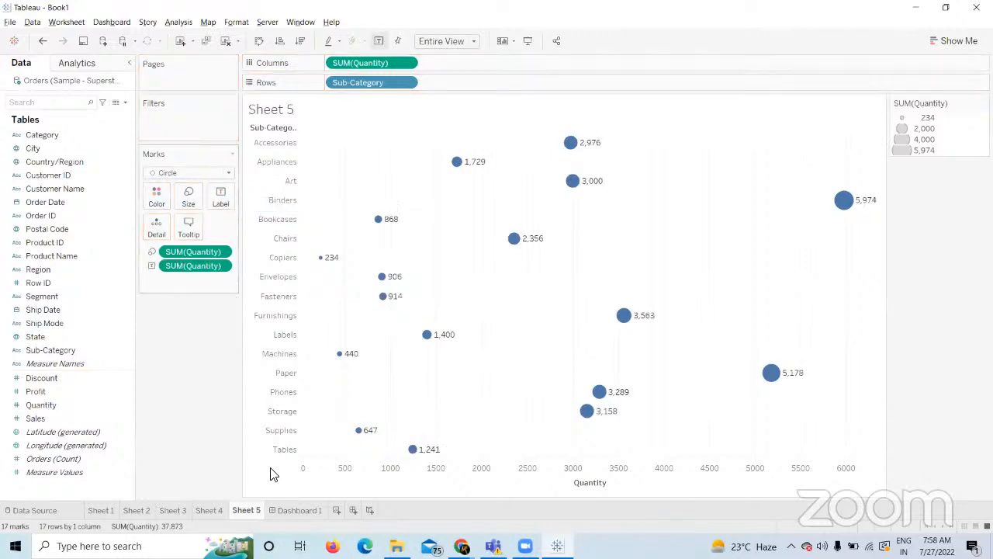
pyautogui.click(208, 509)
pyautogui.moveTo(65, 404); pyautogui.dragTo(156, 195)
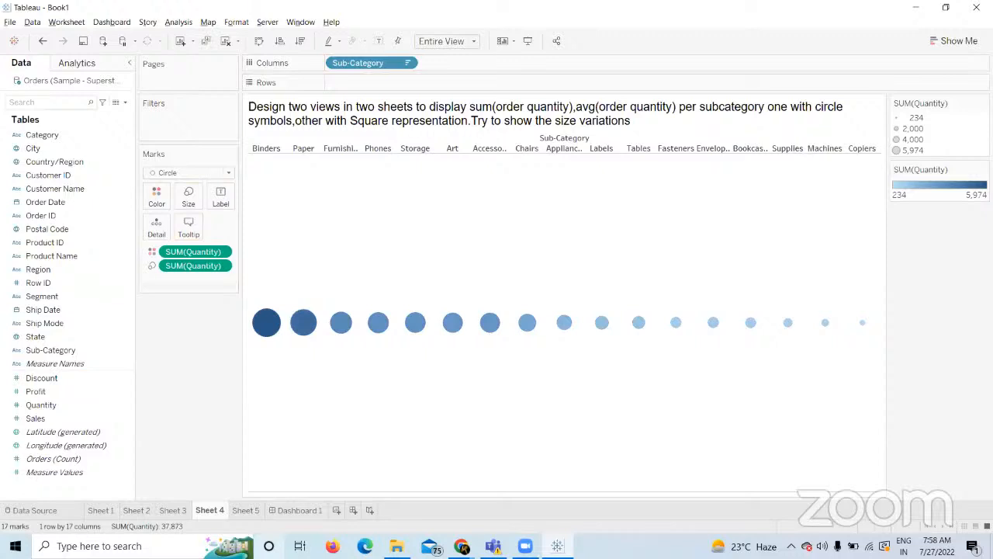
pyautogui.click(286, 512)
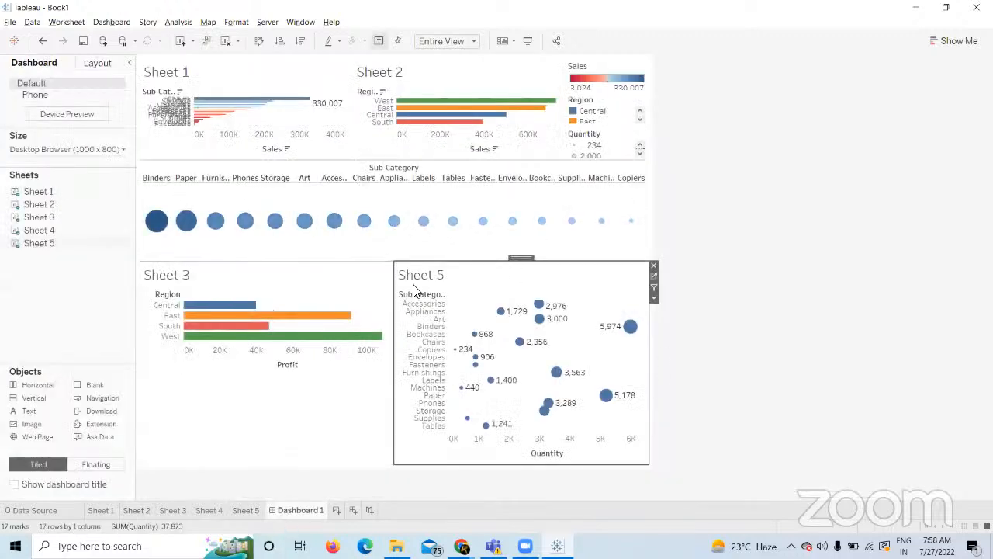
# Flip through Sheets 4 and 5 back to Dashboard 1 and clear the Accessories mark selection.
pyautogui.click(402, 304)
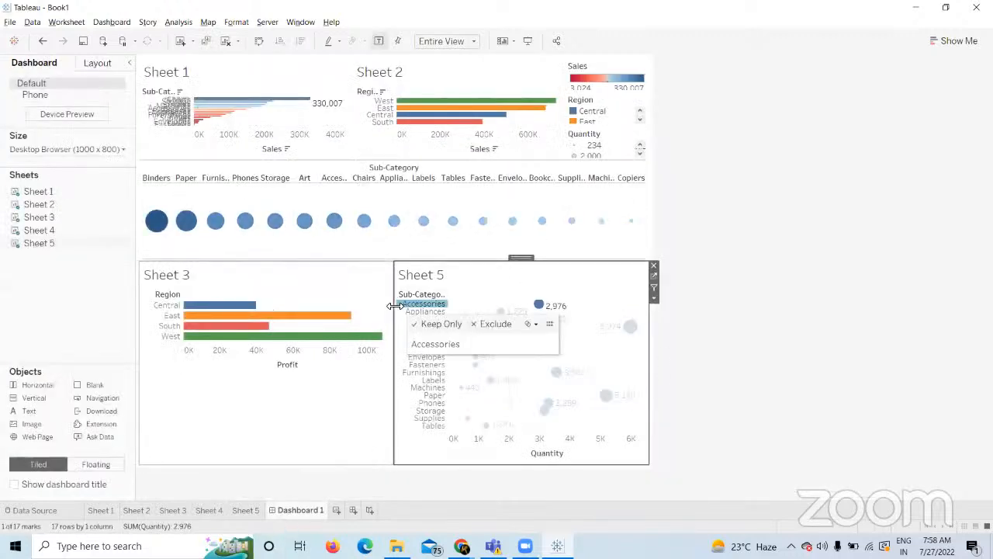
pyautogui.moveTo(394, 310); pyautogui.dragTo(315, 311)
pyautogui.click(545, 281)
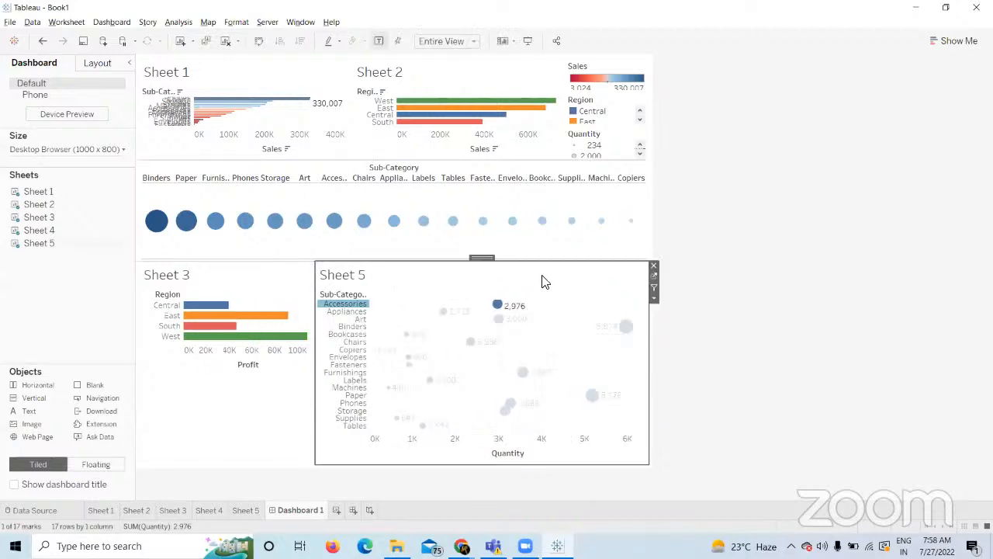
pyautogui.click(210, 510)
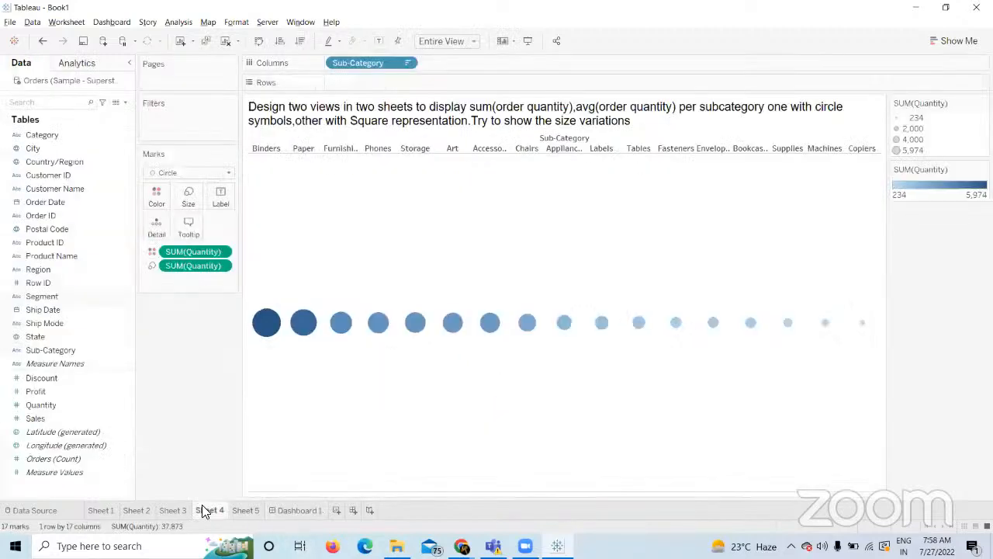
pyautogui.click(245, 512)
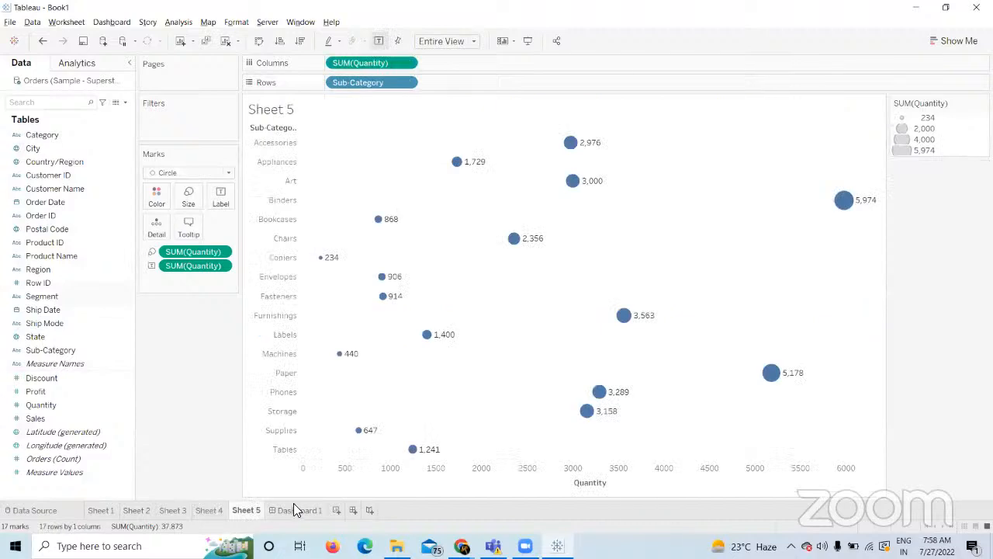
pyautogui.click(298, 506)
pyautogui.click(545, 322)
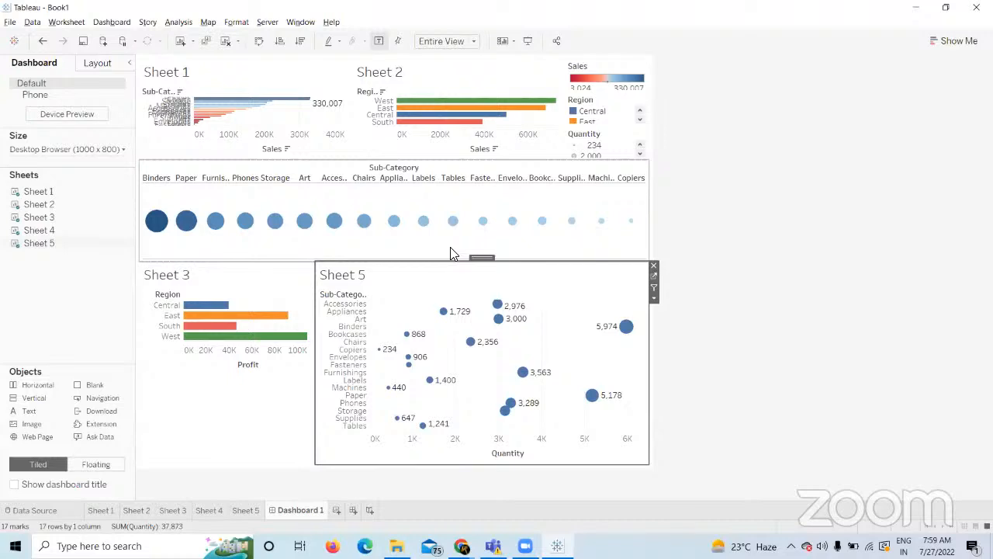
# Open Sheet 5 from its dashboard zone, showing circles labelled 234 (Copiers) to 5,974 (Binders).
pyautogui.click(653, 277)
pyautogui.moveTo(514, 229)
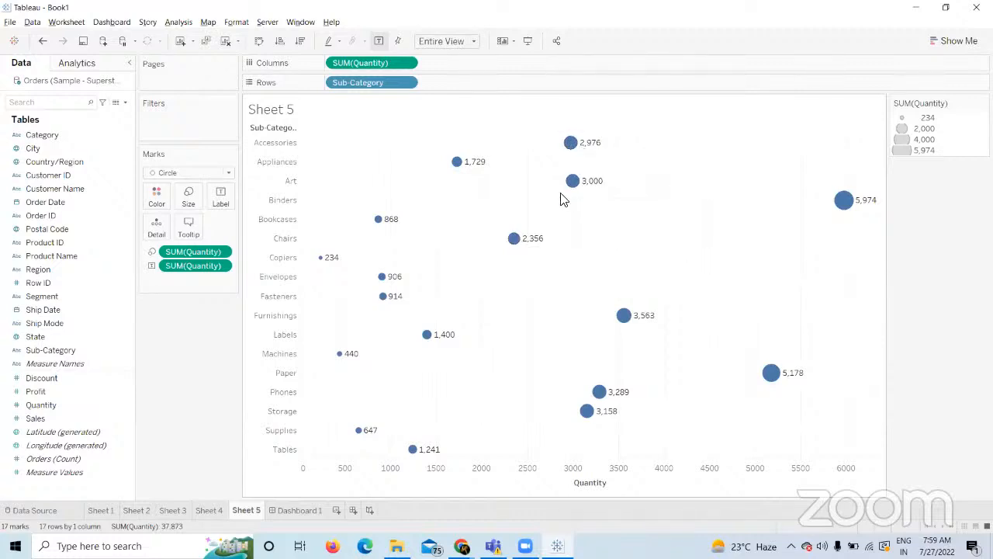
pyautogui.moveTo(518, 245)
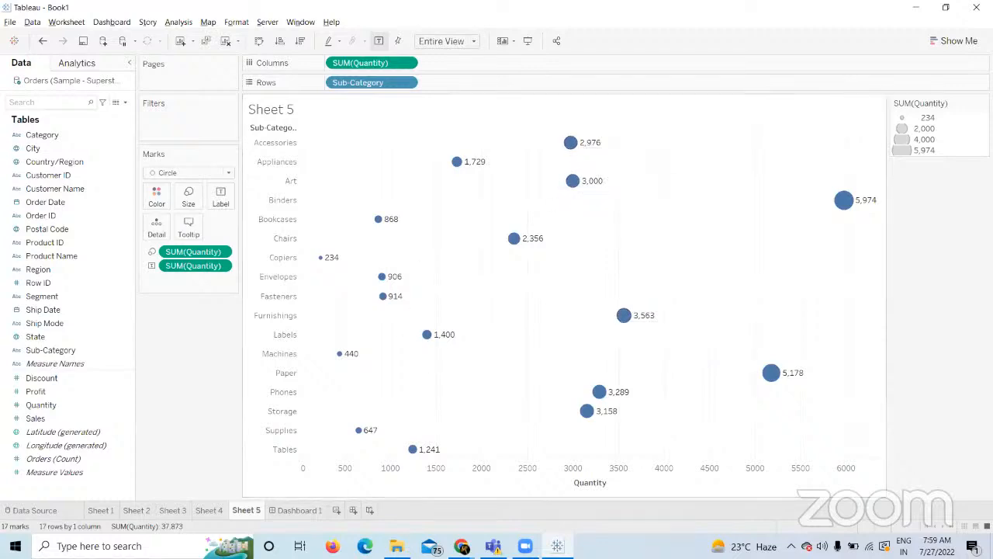
# On a new Sheet 6, plot SUM(Sales) by State as circles sorted descending.
pyautogui.click(336, 510)
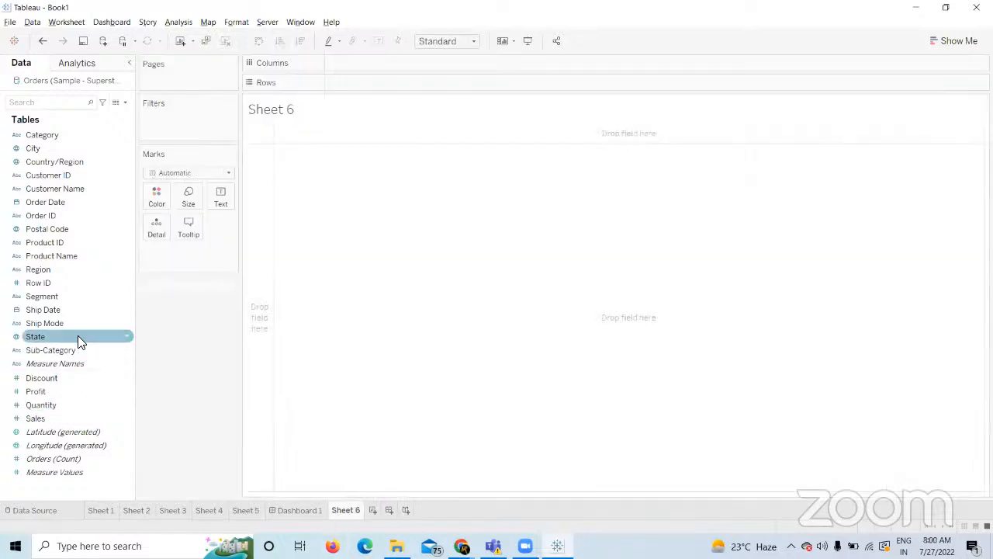
pyautogui.moveTo(71, 336); pyautogui.dragTo(412, 82)
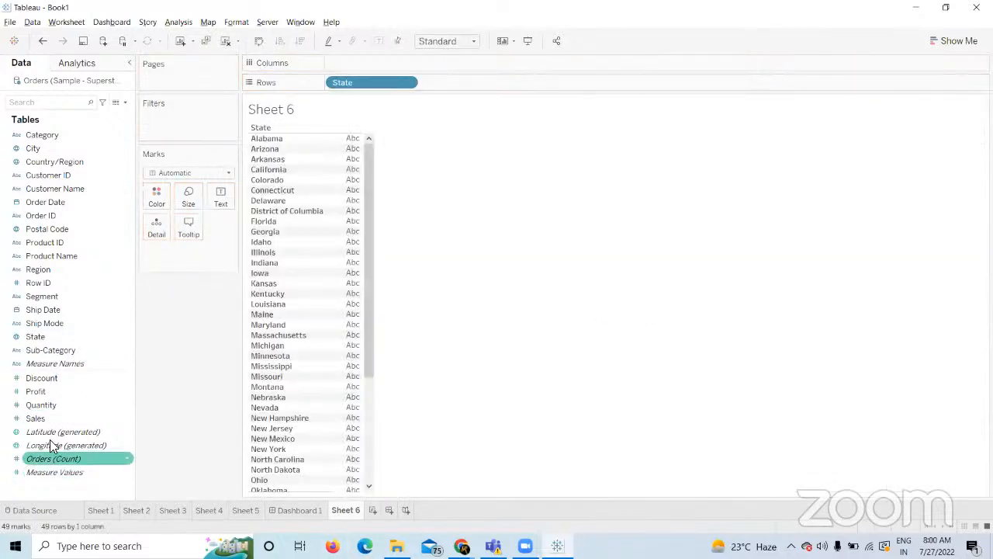
pyautogui.moveTo(53, 421); pyautogui.dragTo(365, 64)
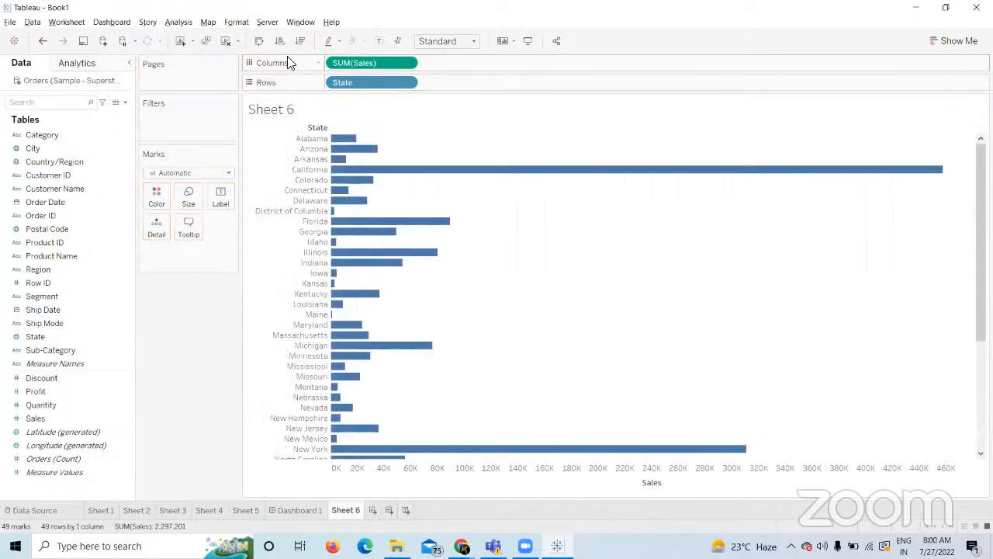
pyautogui.click(218, 174)
pyautogui.click(187, 253)
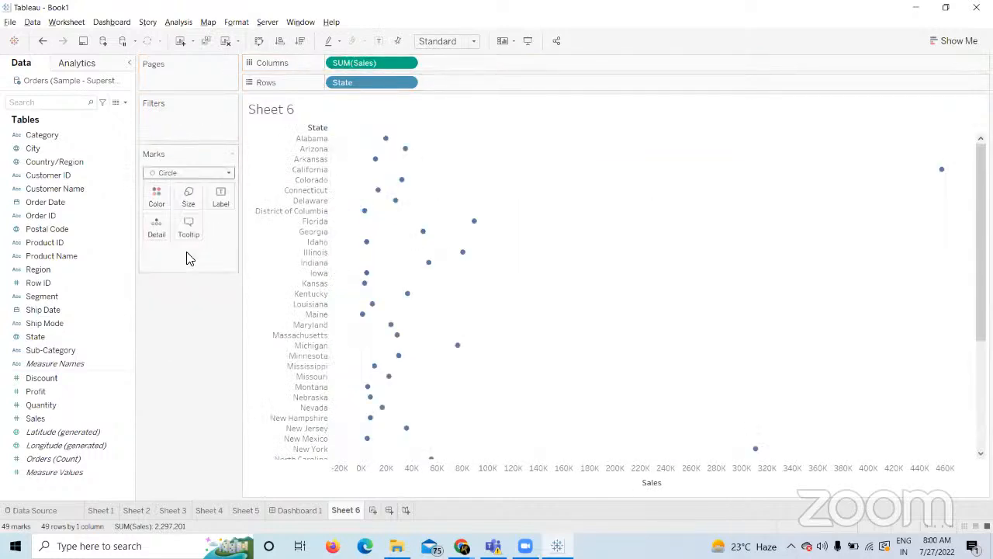
pyautogui.click(300, 42)
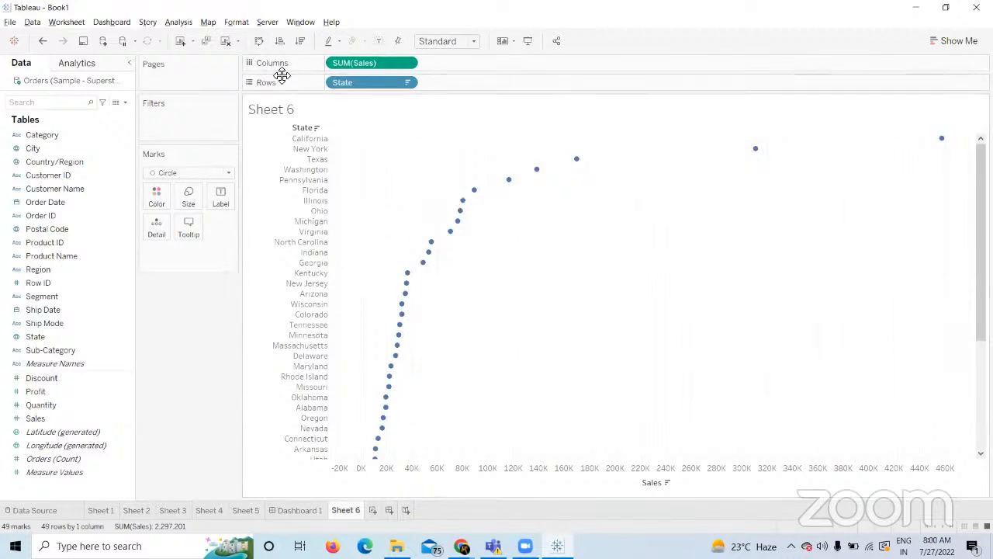
# Switch Sheet 6's marks back to bars, then clear the whole sheet.
pyautogui.click(227, 173)
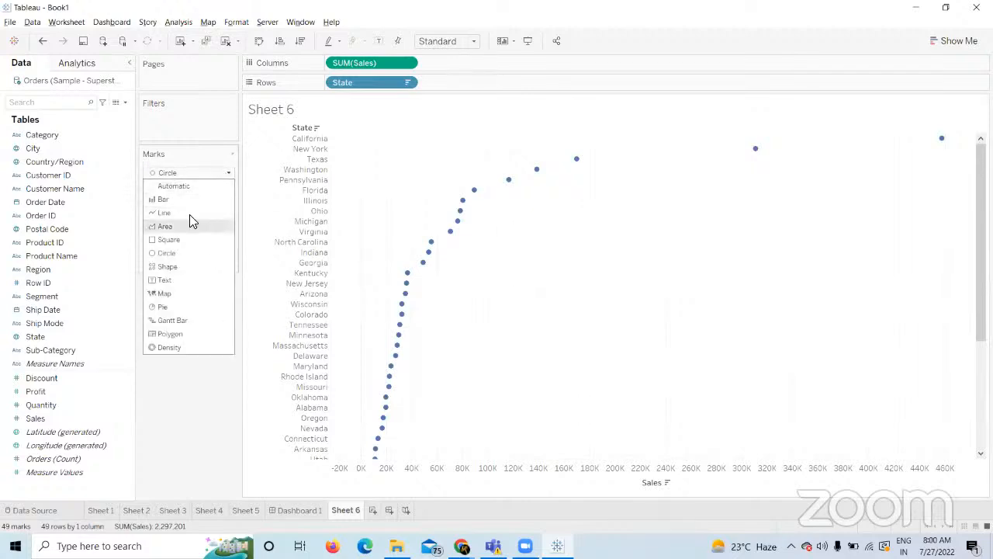
pyautogui.click(164, 200)
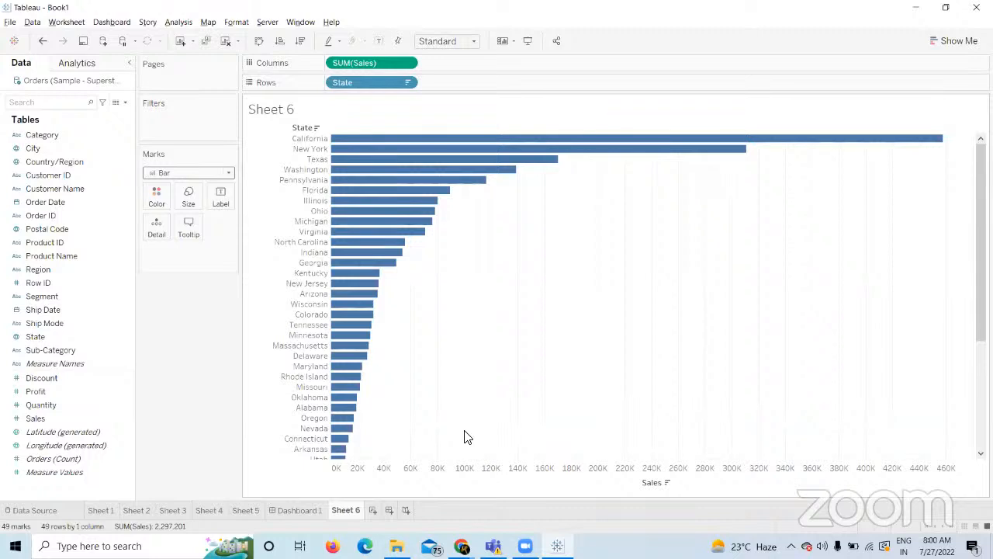
pyautogui.click(226, 40)
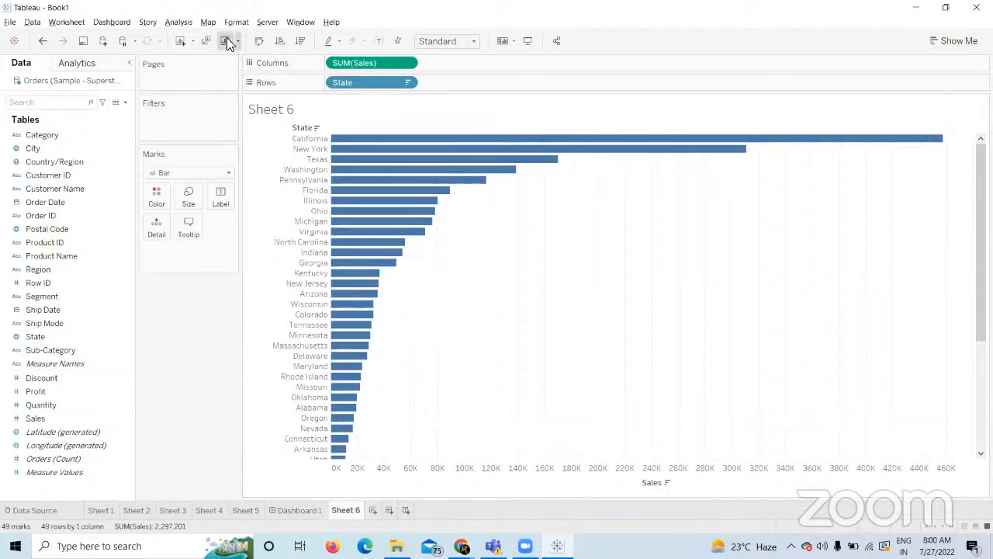
# Switch back and forth between the Sheet 4 and Sheet 5 worksheets, ending on Sheet 5.
pyautogui.click(209, 510)
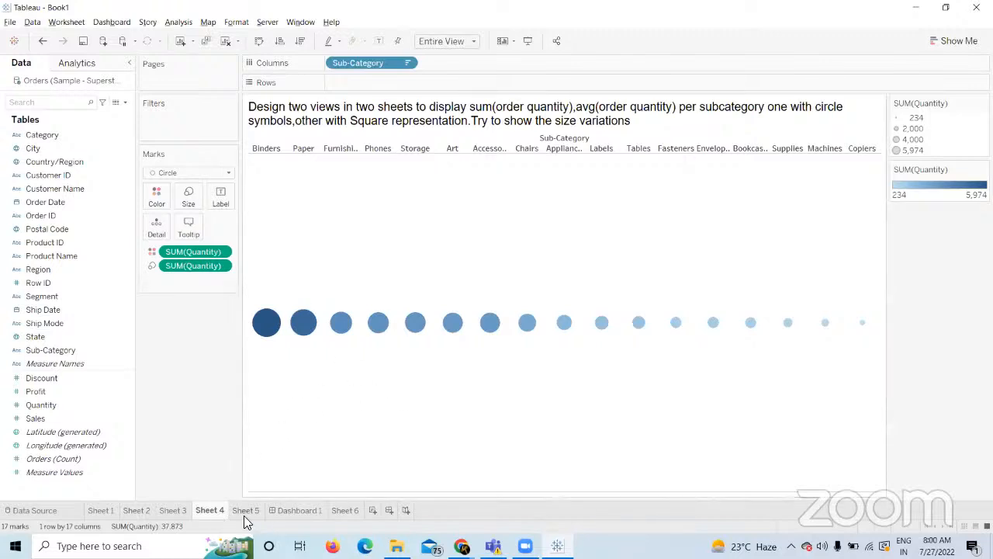
pyautogui.click(244, 512)
pyautogui.click(207, 510)
pyautogui.click(243, 510)
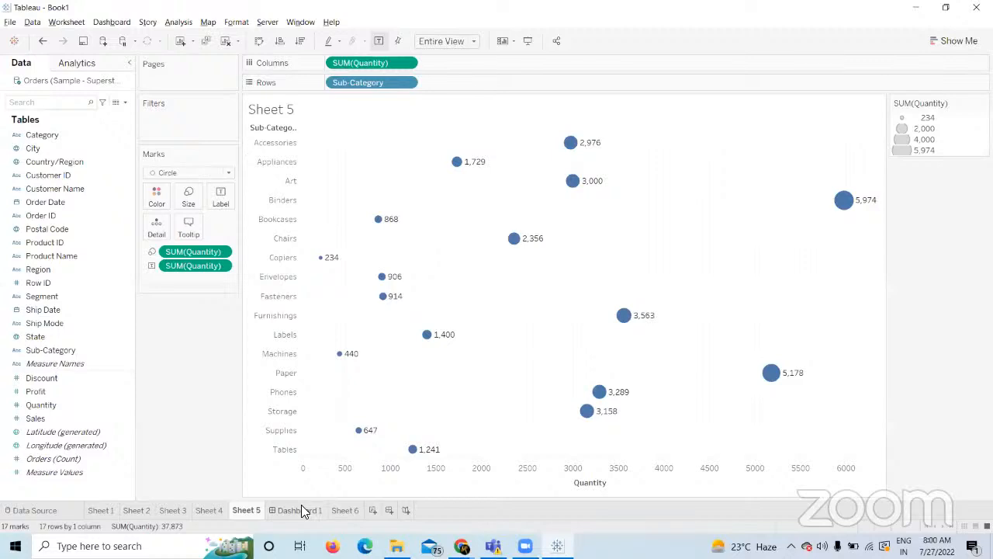
# Delete Dashboard 1 from its tab menu, then undo to restore it.
pyautogui.rightClick(301, 504)
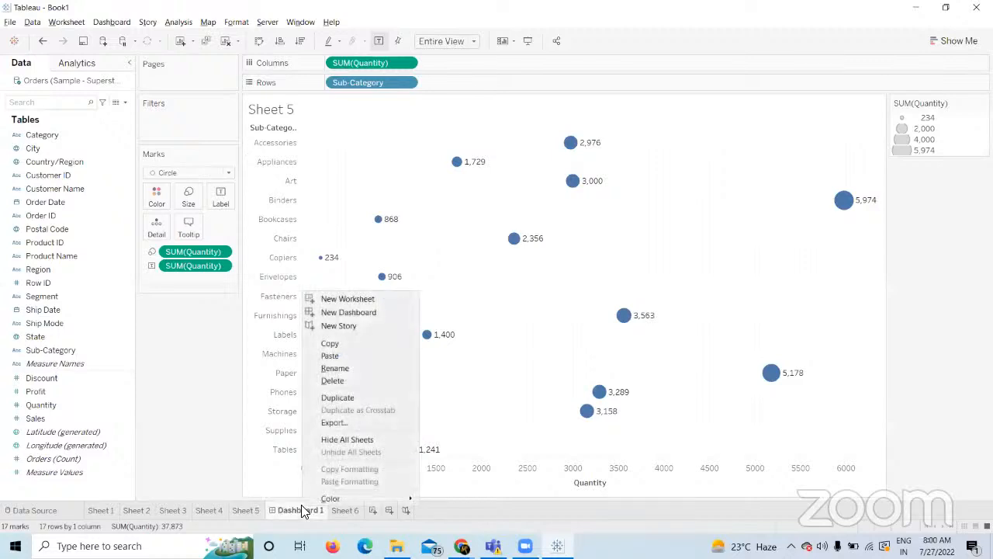
pyautogui.click(345, 380)
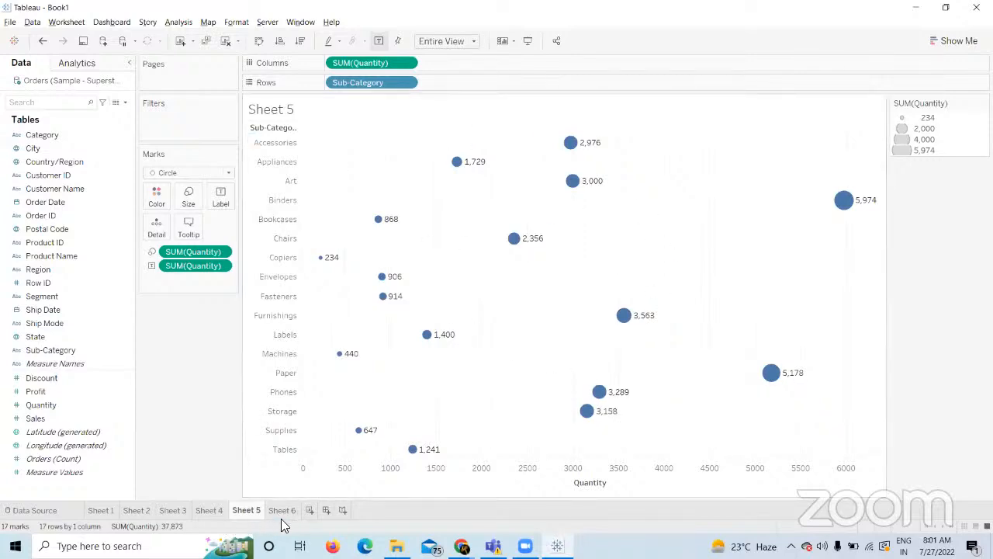
pyautogui.click(304, 511)
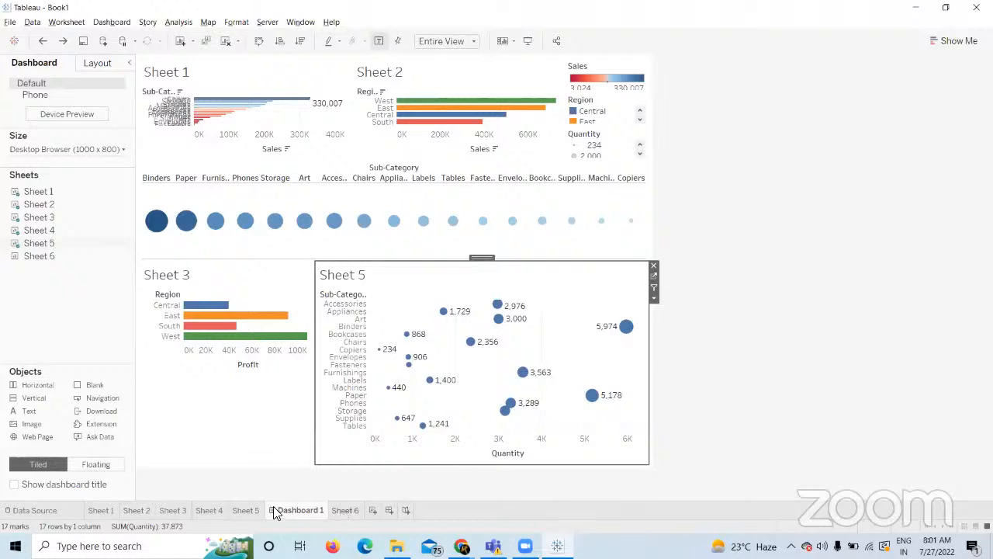
# Go to Sheet 5, then move on to the empty Sheet 6 worksheet.
pyautogui.click(247, 510)
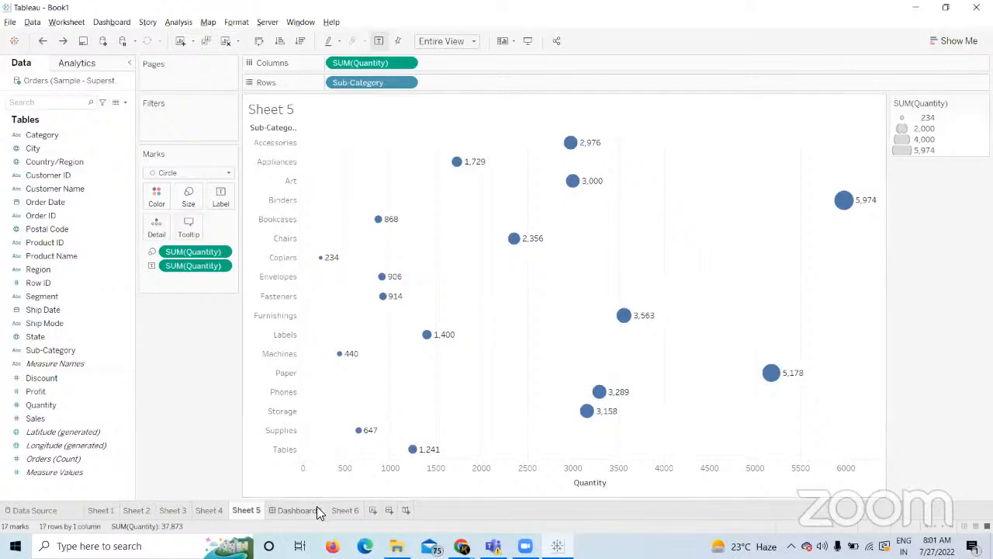
pyautogui.click(344, 510)
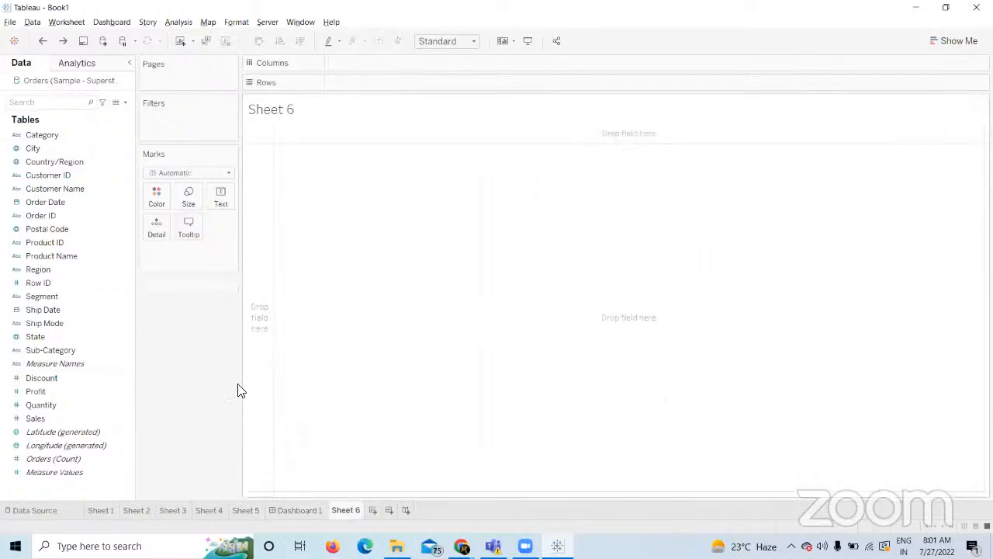
# Open Sheet 2 to view its region-coloured Sales bars for West, East, Central and South.
pyautogui.click(146, 512)
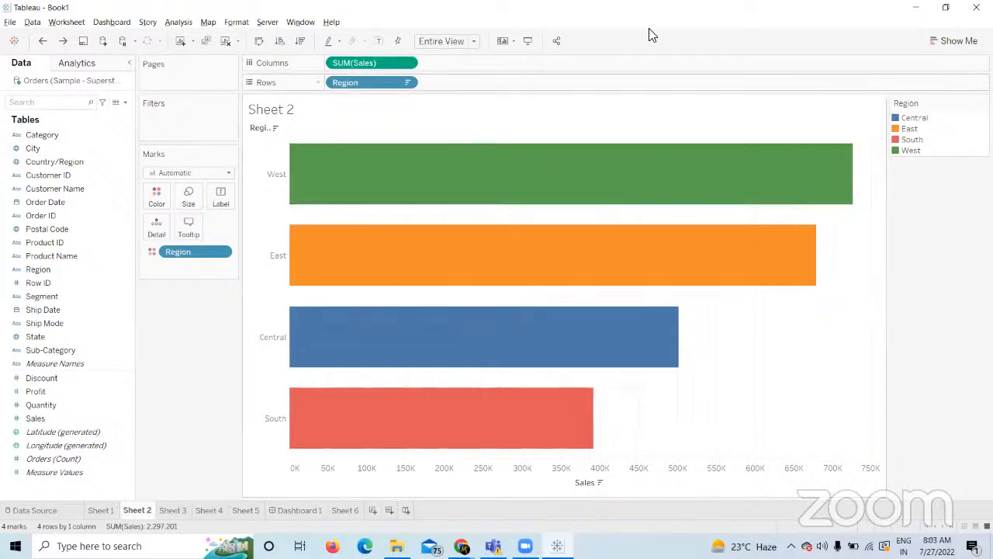
pyautogui.moveTo(664, 270)
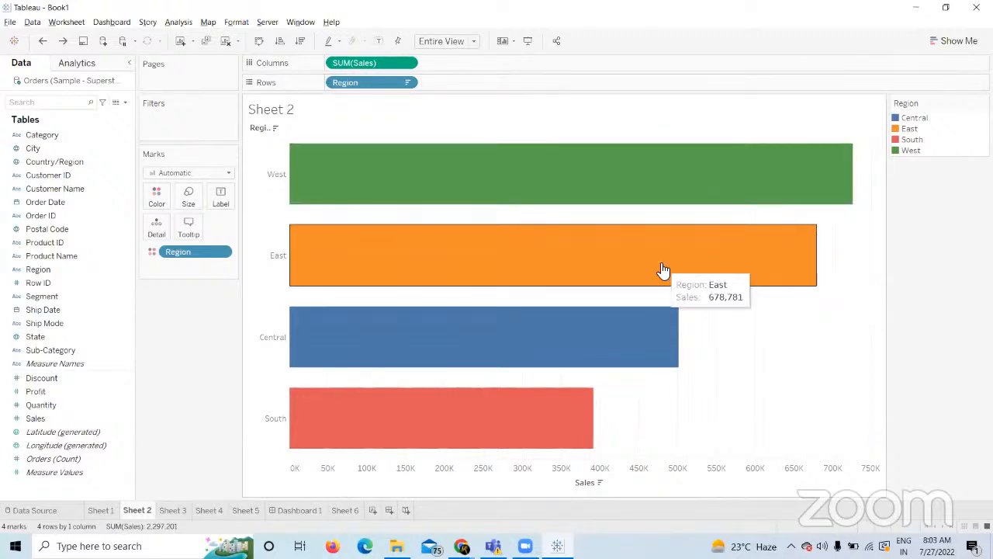
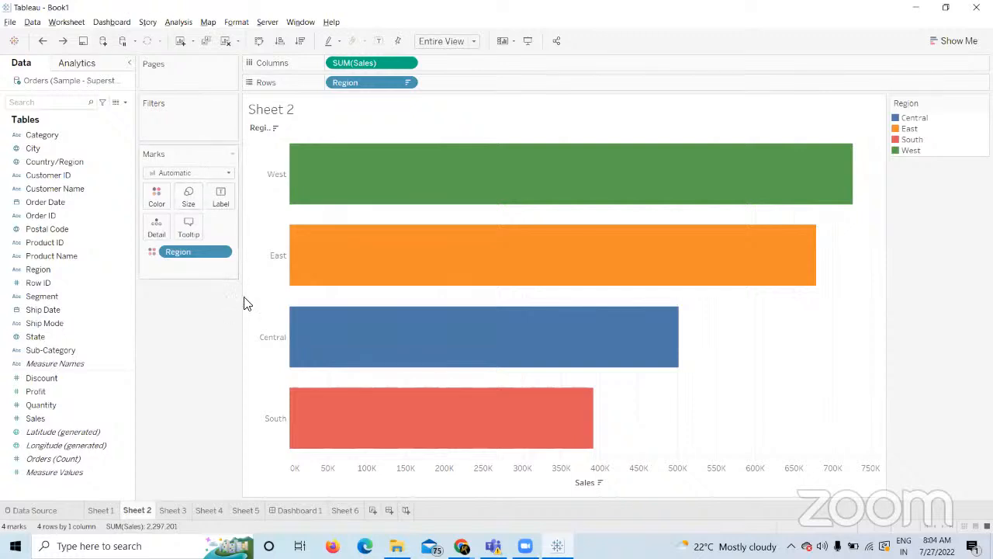
# Switch from Tableau to the Course Builder 'First Two Weeks' exercise page in Chrome.
pyautogui.moveTo(474, 439)
pyautogui.click(462, 545)
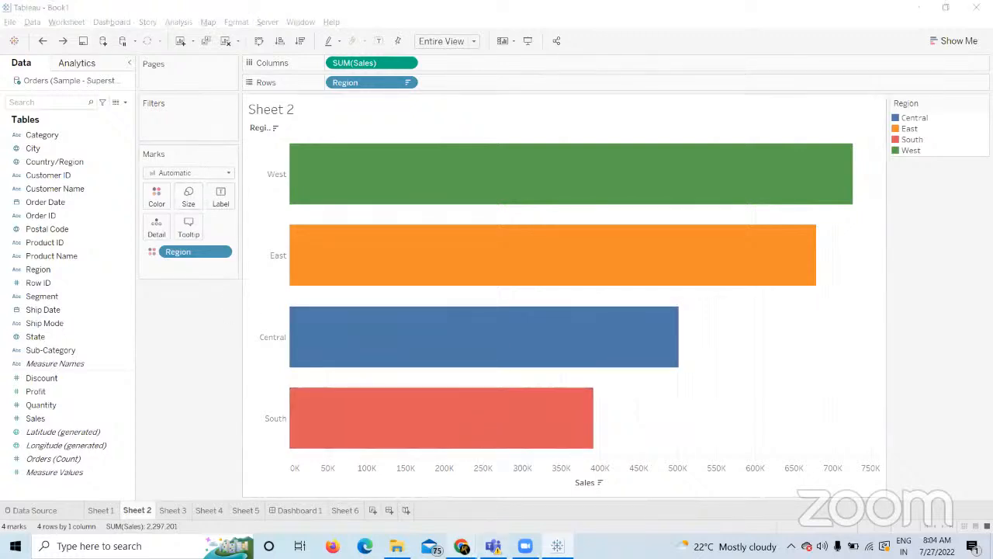
pyautogui.click(385, 514)
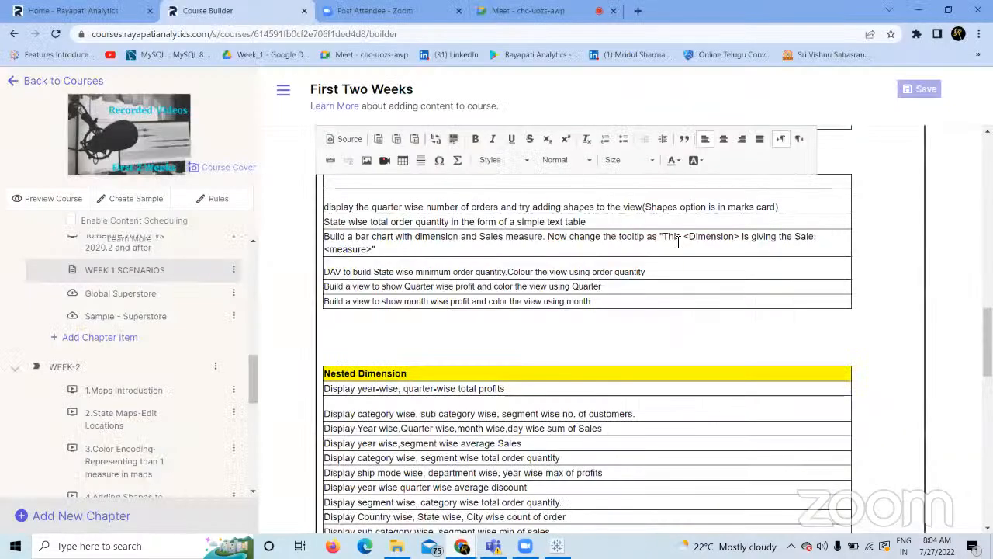
# Scroll through the course exercise list, then return to Tableau's Sheet 2 Sales-by-Region chart.
pyautogui.moveTo(987, 342)
pyautogui.mouseDown()
pyautogui.moveTo(988, 411)
pyautogui.moveTo(988, 334)
pyautogui.mouseUp()
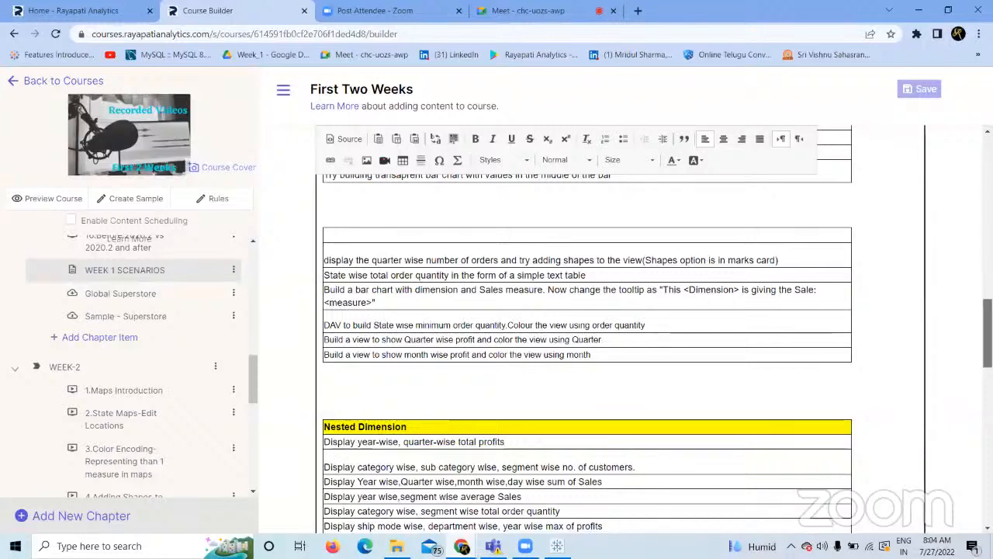
pyautogui.moveTo(988, 333); pyautogui.dragTo(988, 299)
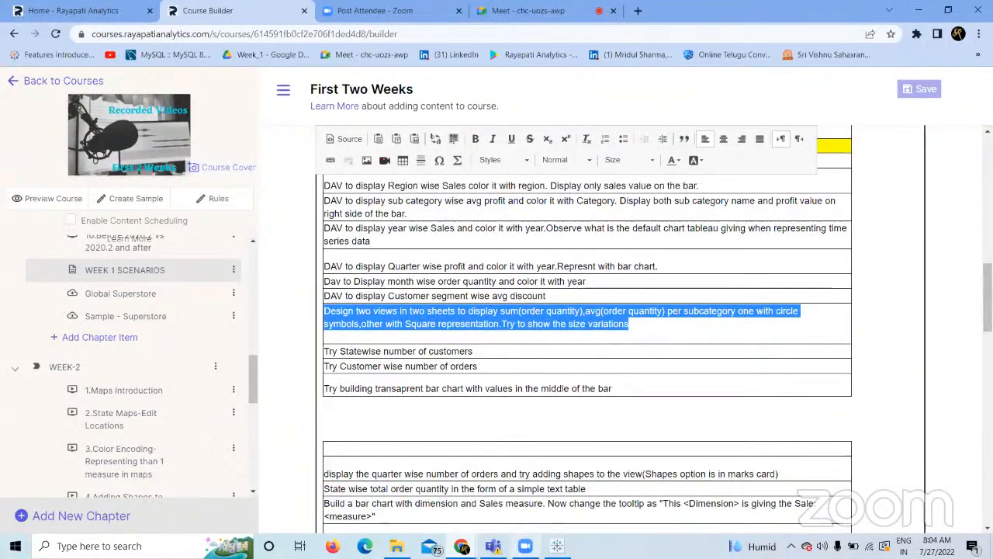
pyautogui.hotkey('alt', 'Tab')
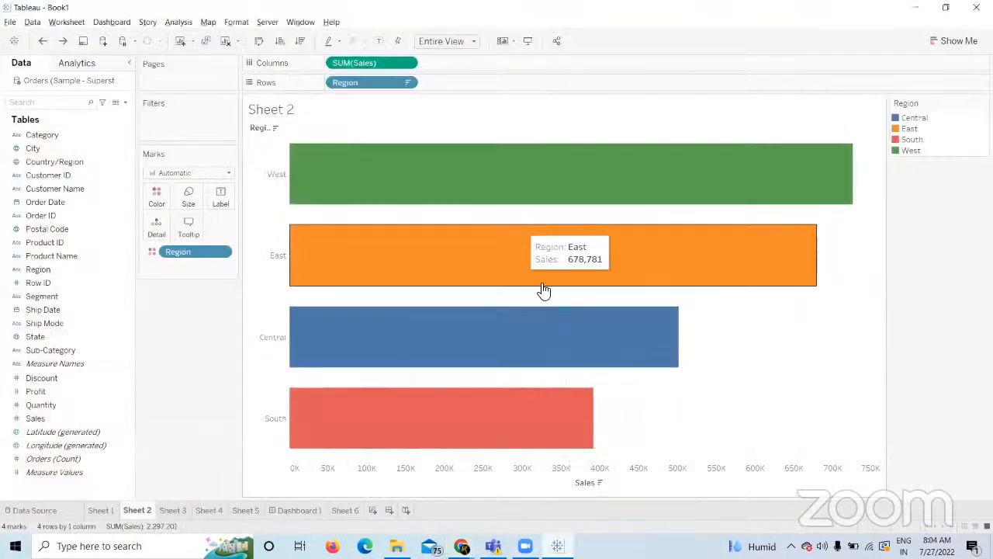
# Compare Sheet 4's and Sheet 5's circle charts, ending on Sheet 5.
pyautogui.click(246, 510)
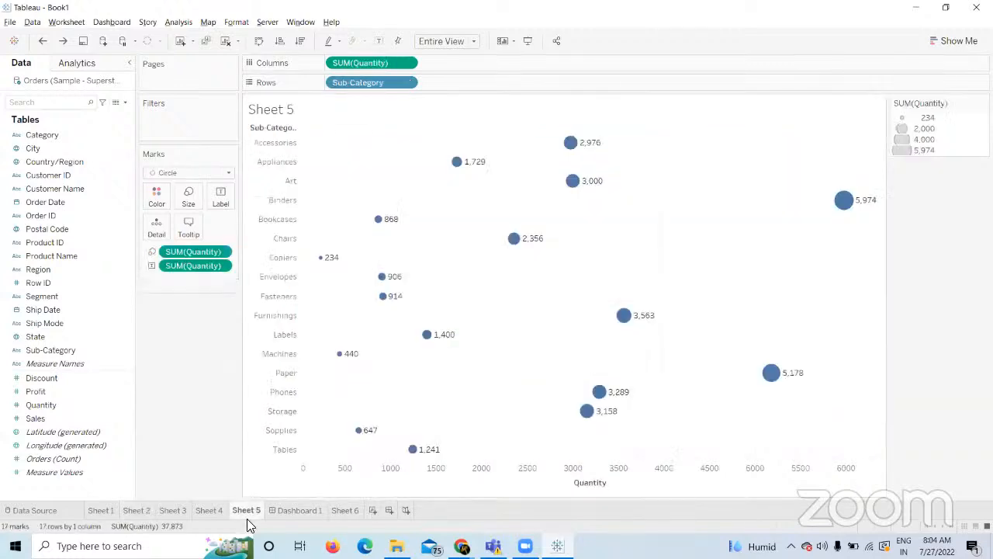
pyautogui.click(211, 510)
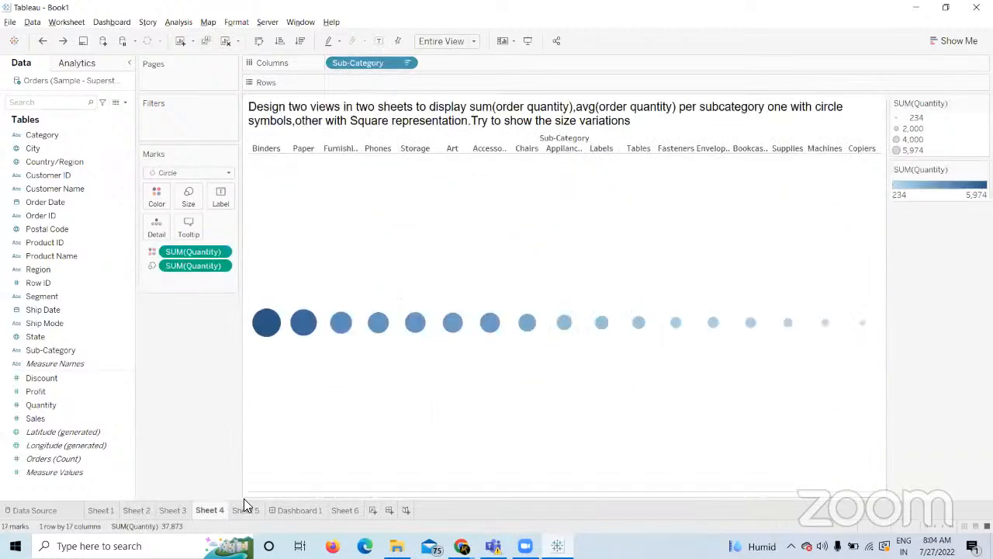
pyautogui.click(252, 508)
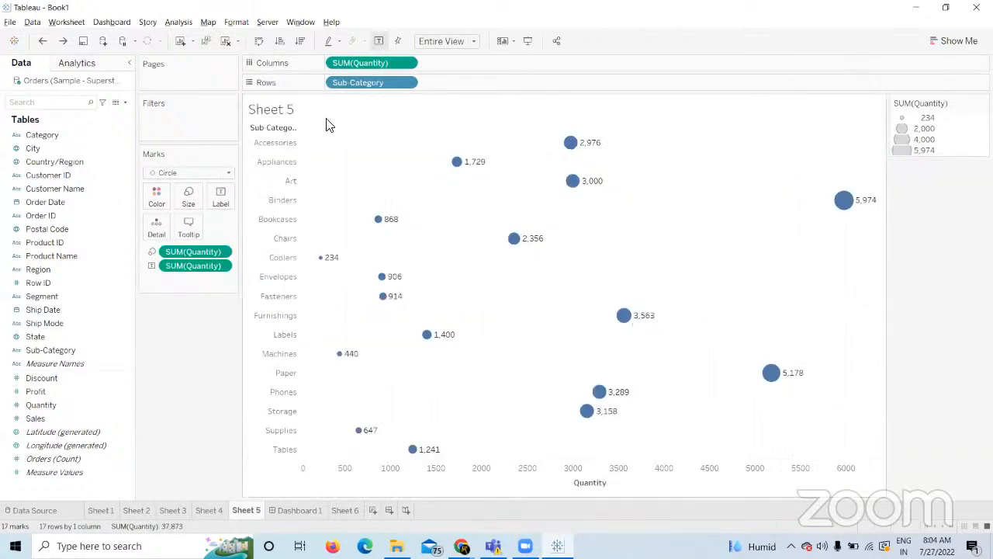
pyautogui.click(208, 510)
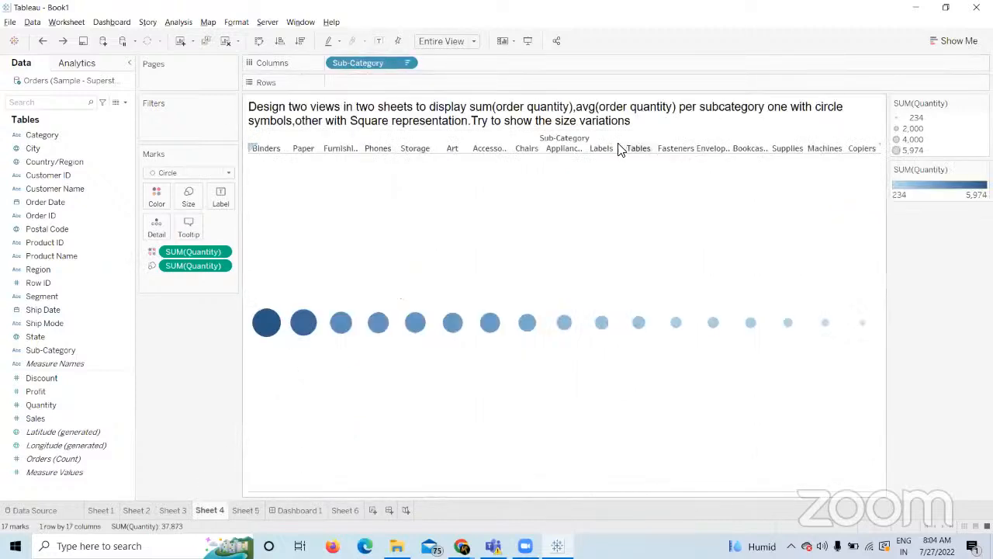
pyautogui.click(242, 511)
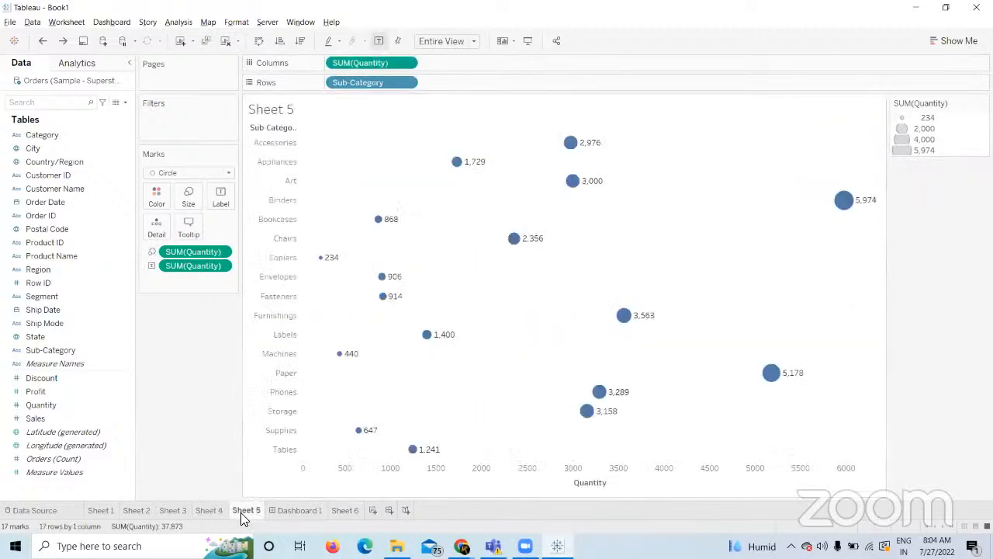
# Delete Dashboard 1 from the workbook and open the empty Sheet 6.
pyautogui.rightClick(308, 505)
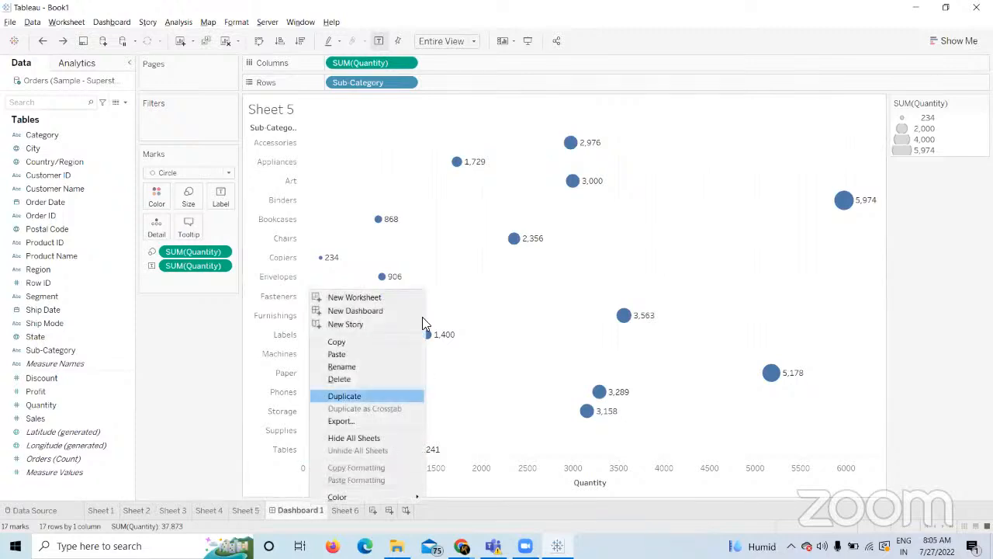
pyautogui.click(358, 379)
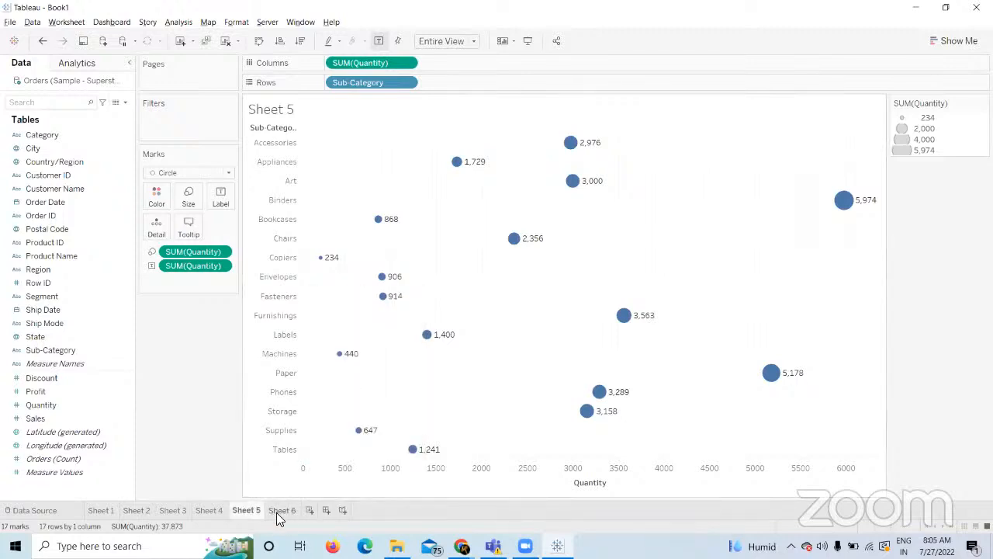
pyautogui.click(282, 510)
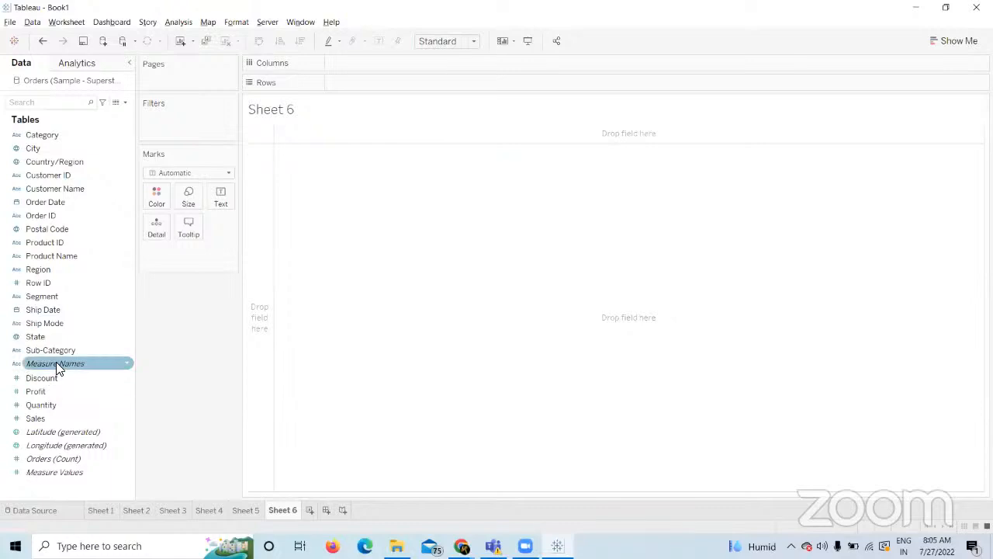
# Build a trial Quantity-by-Sub-Category bar chart on Sheet 6, then clear it and return to Sheet 5.
pyautogui.moveTo(66, 356); pyautogui.dragTo(426, 87)
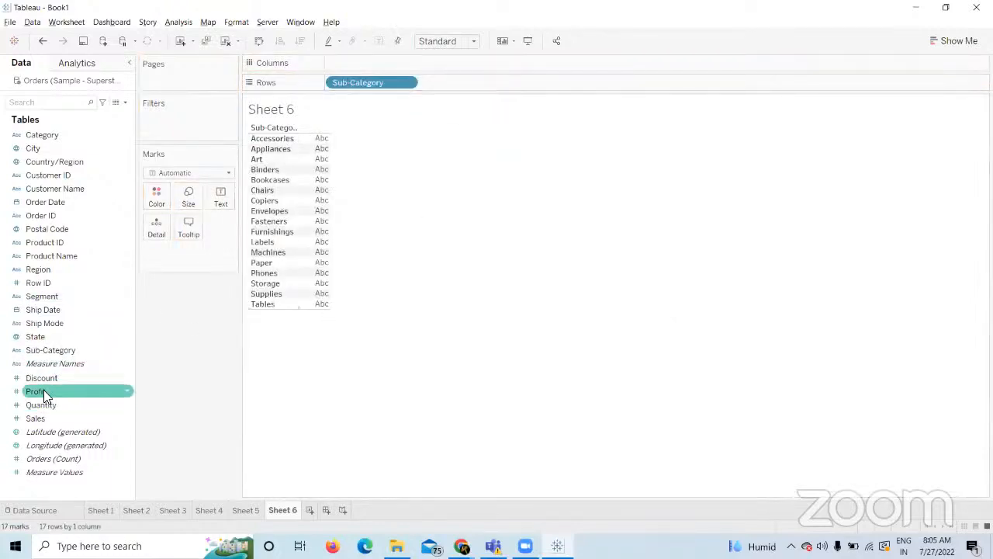
pyautogui.moveTo(43, 404); pyautogui.dragTo(366, 57)
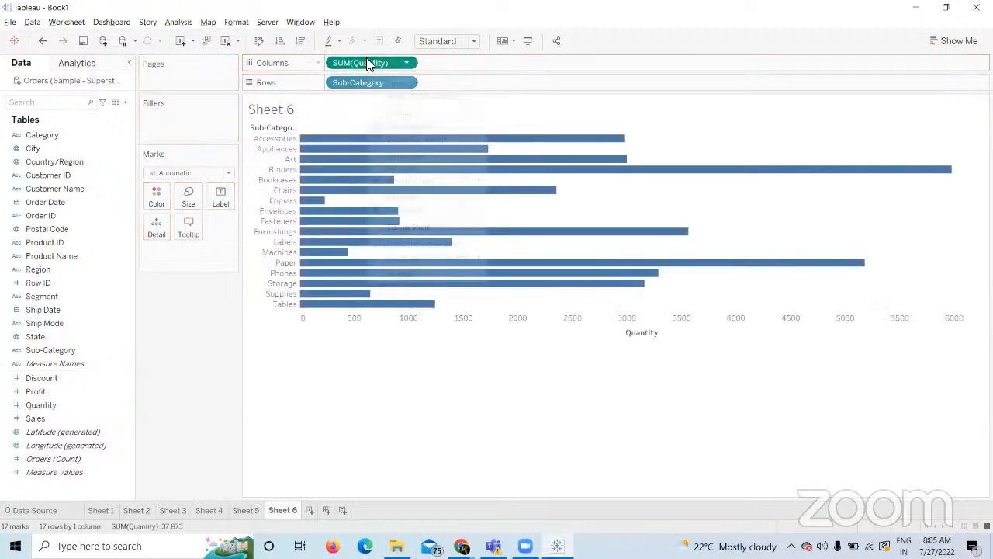
pyautogui.rightClick(367, 62)
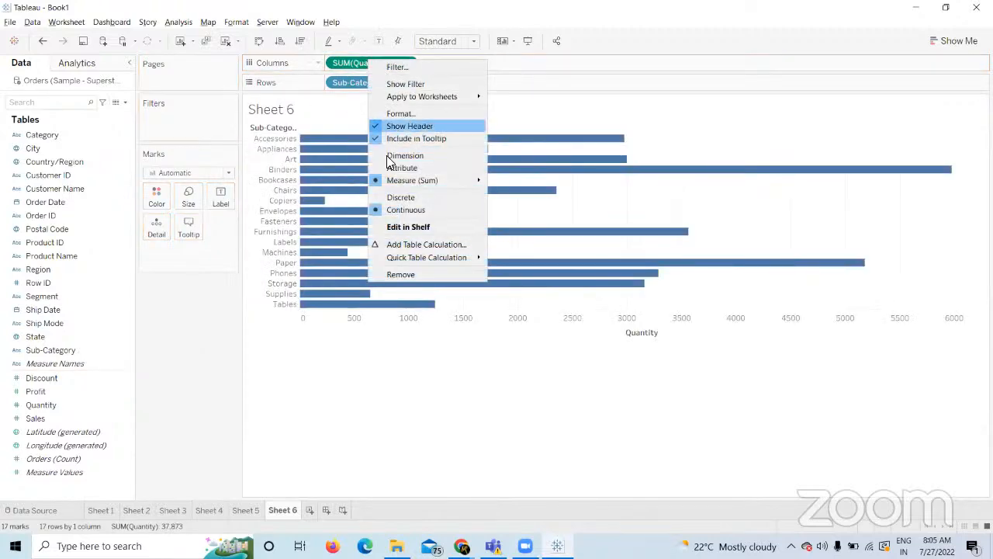
pyautogui.click(225, 396)
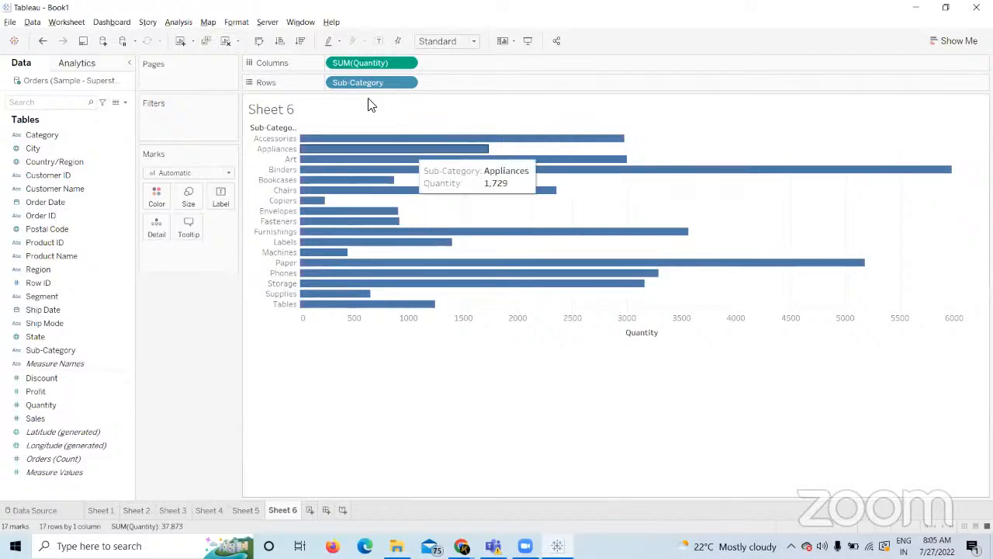
pyautogui.click(226, 42)
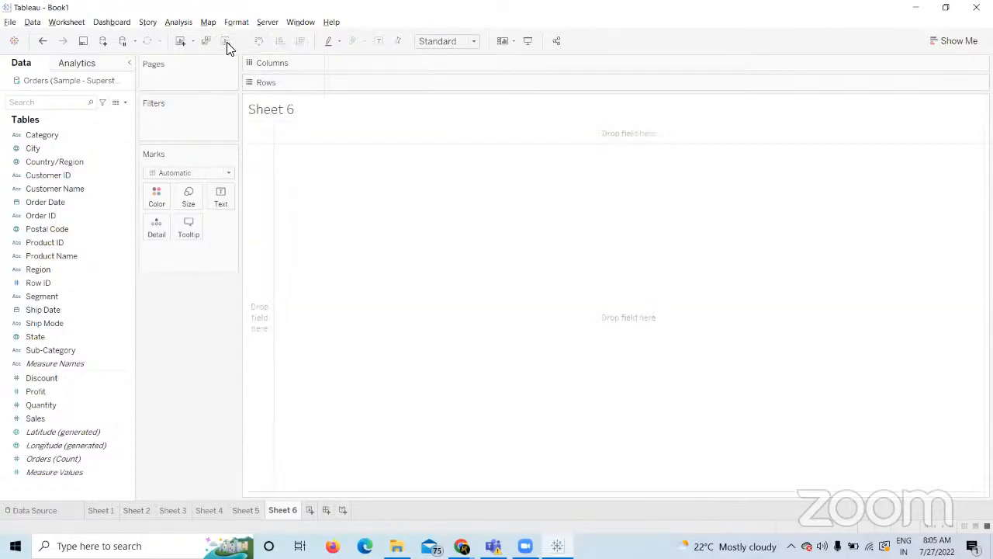
pyautogui.click(245, 514)
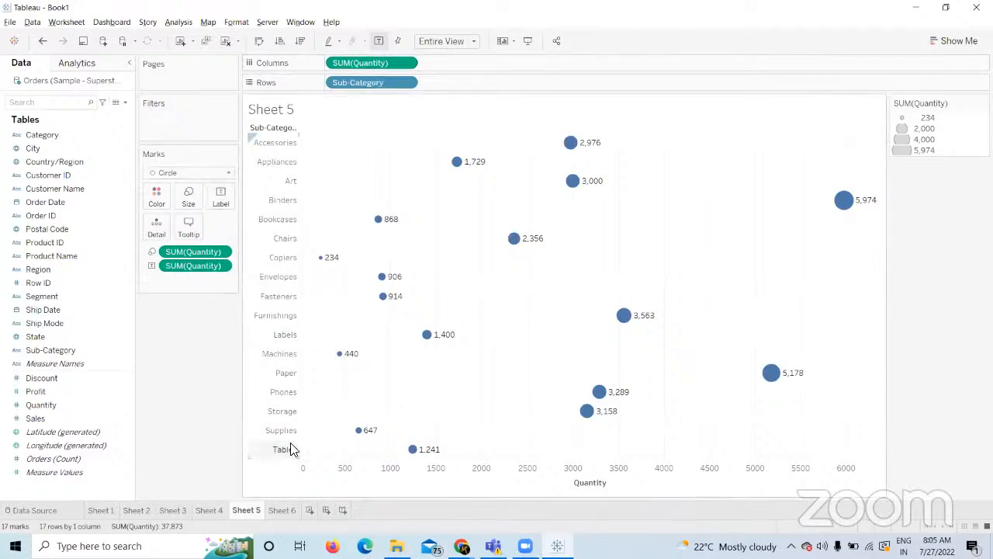
# Duplicate Sheet 5 to create Sheet 5 (2).
pyautogui.click(283, 510)
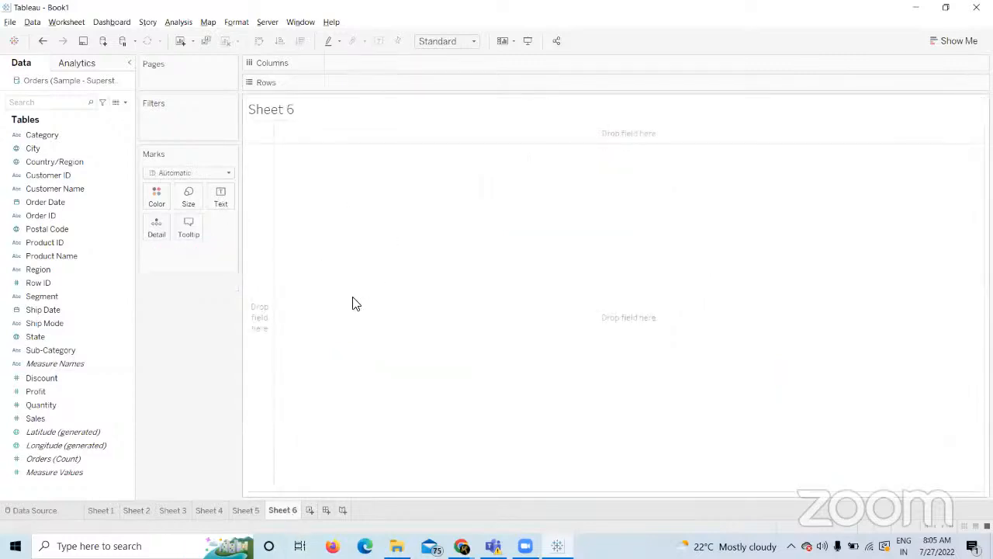
pyautogui.click(247, 511)
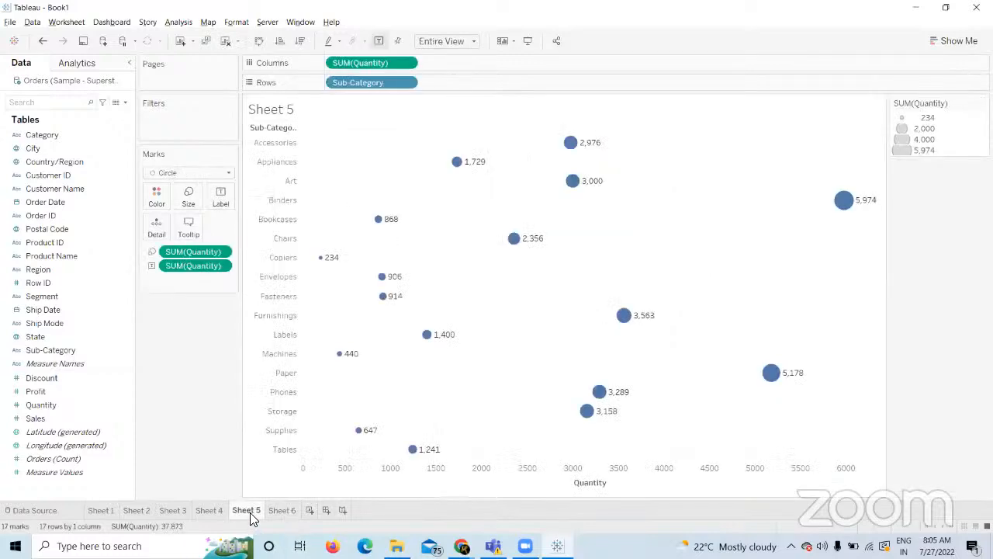
pyautogui.rightClick(250, 514)
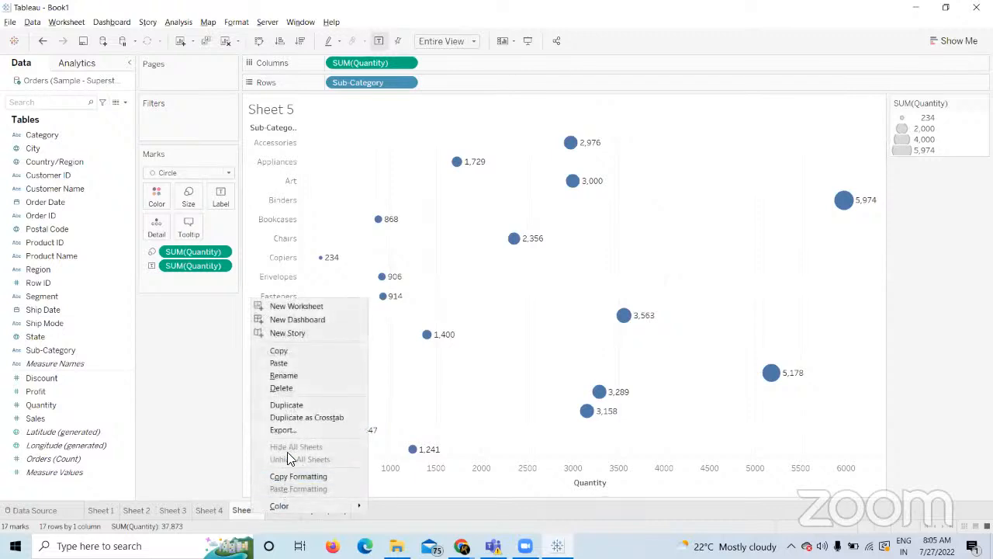
pyautogui.click(287, 405)
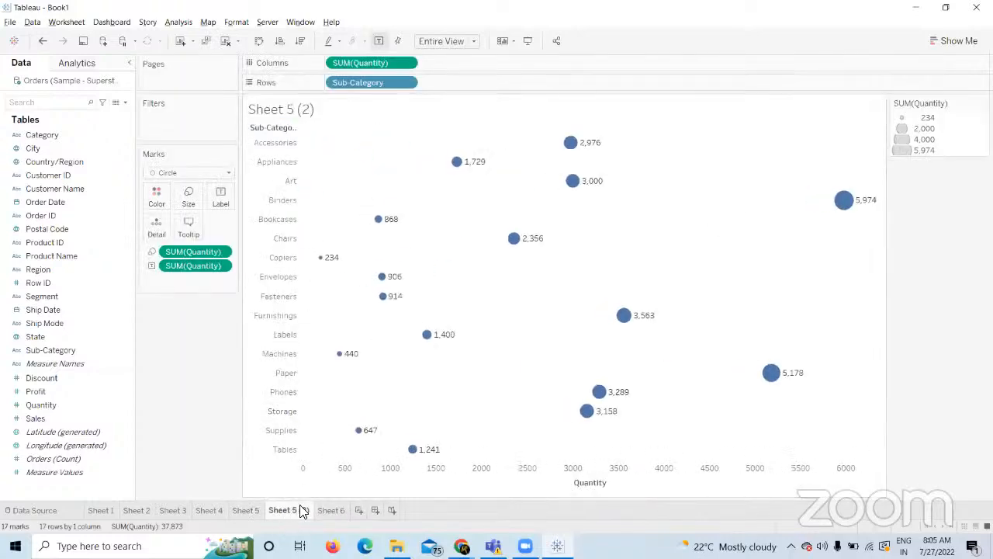
# Change Sheet 5 (2)'s mark type from circles to Square, comparing against Sheet 4.
pyautogui.click(227, 174)
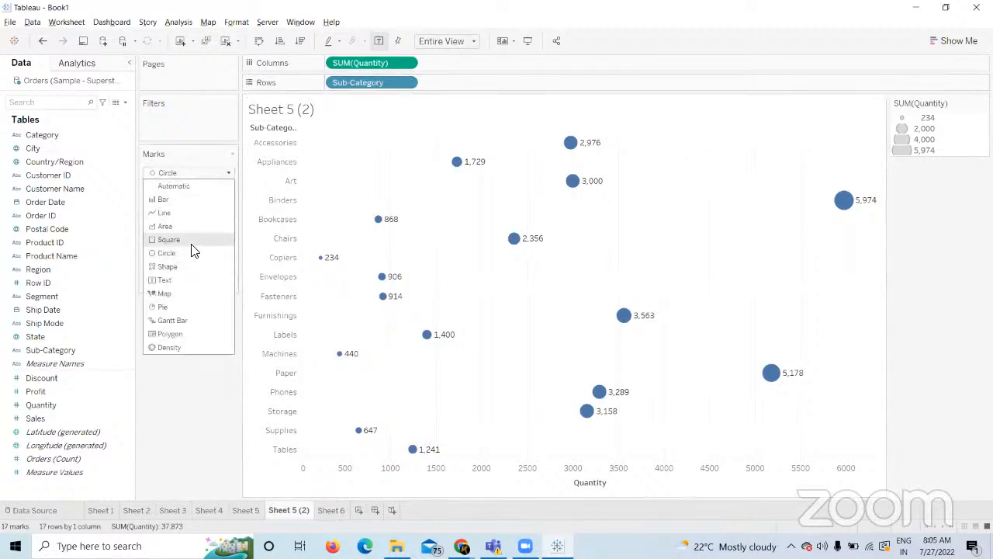
pyautogui.click(169, 239)
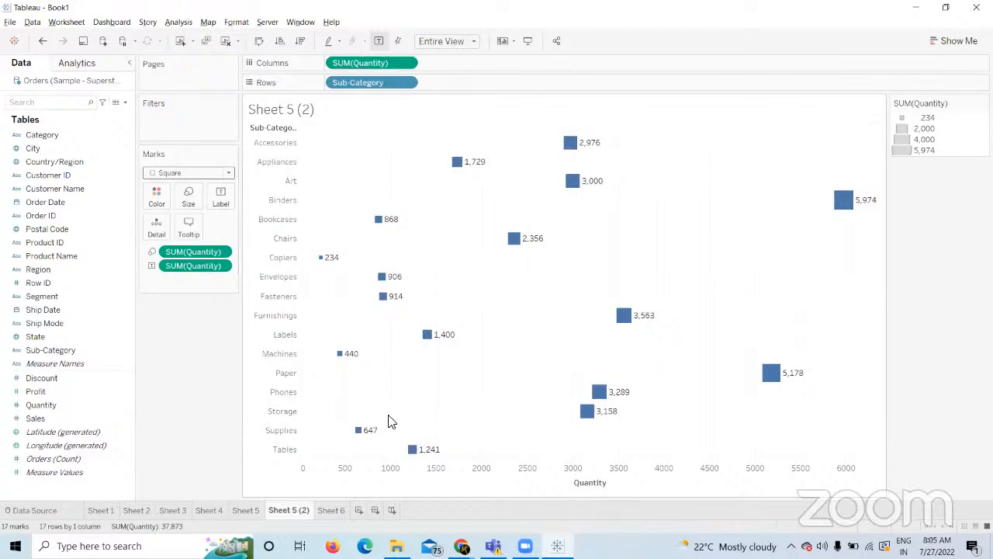
pyautogui.click(208, 511)
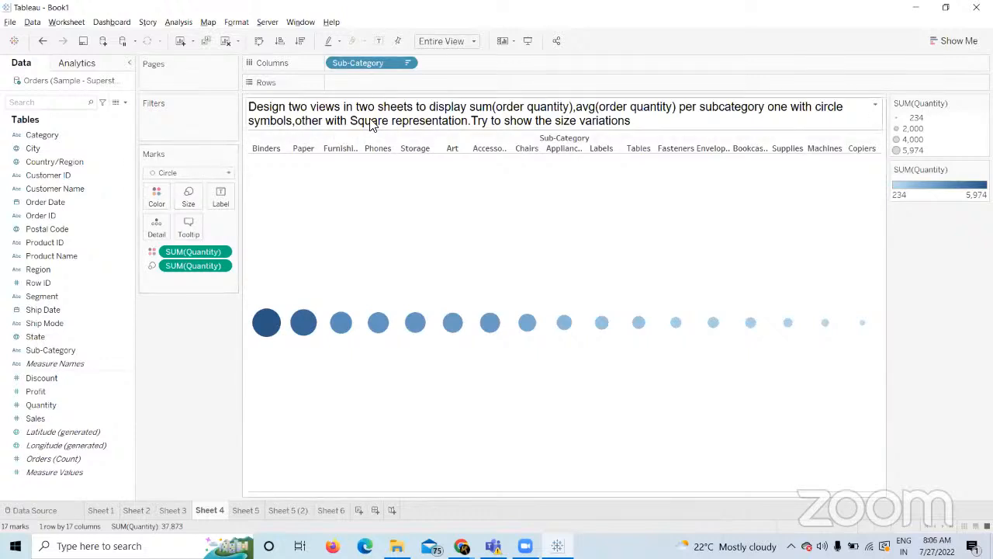
pyautogui.click(299, 511)
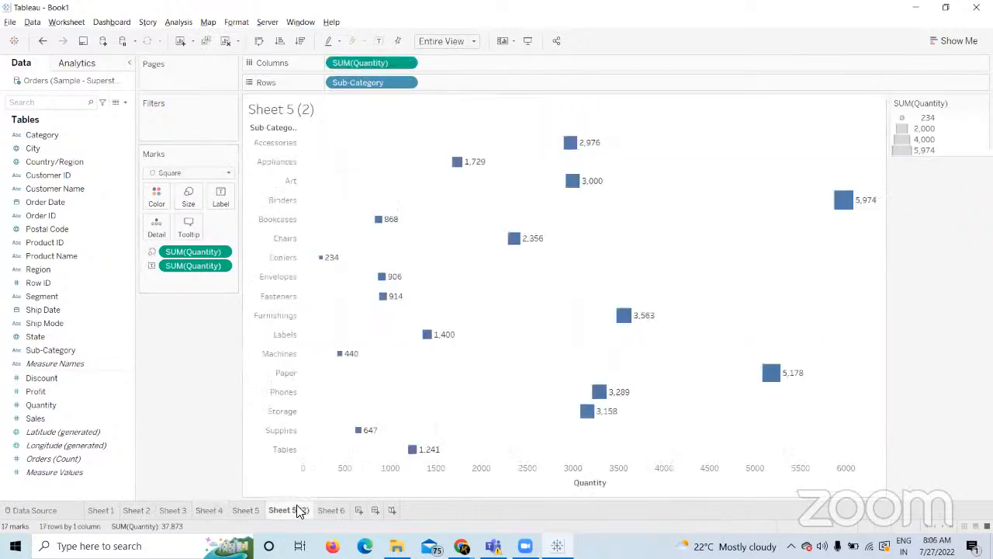
# Switch the size, label and column Quantity pills from SUM to Average.
pyautogui.rightClick(227, 252)
pyautogui.moveTo(295, 363)
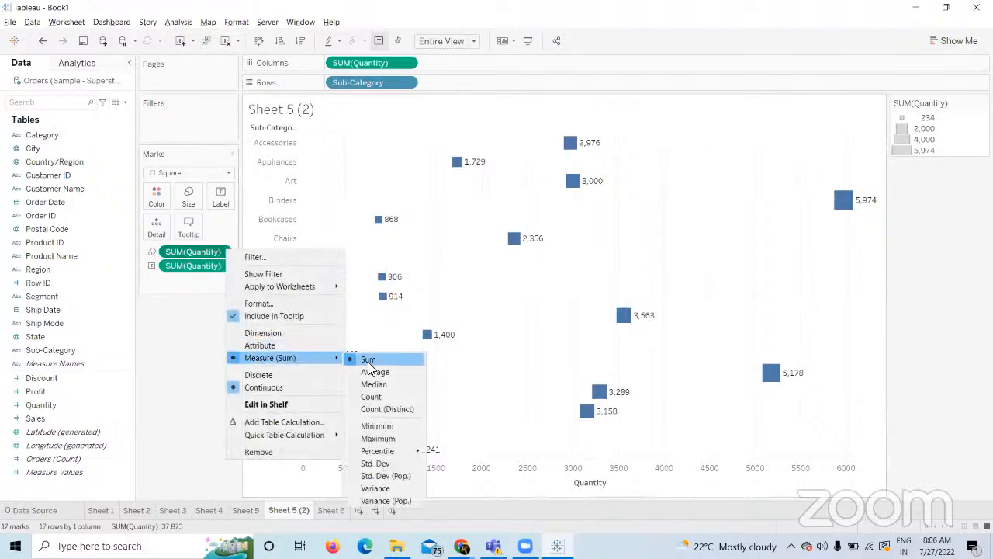
pyautogui.click(374, 370)
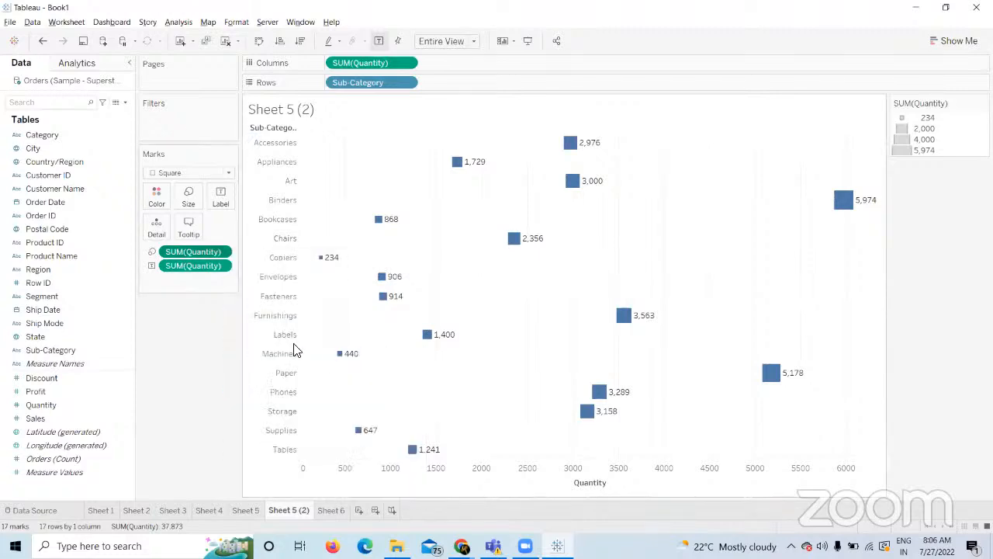
pyautogui.click(224, 266)
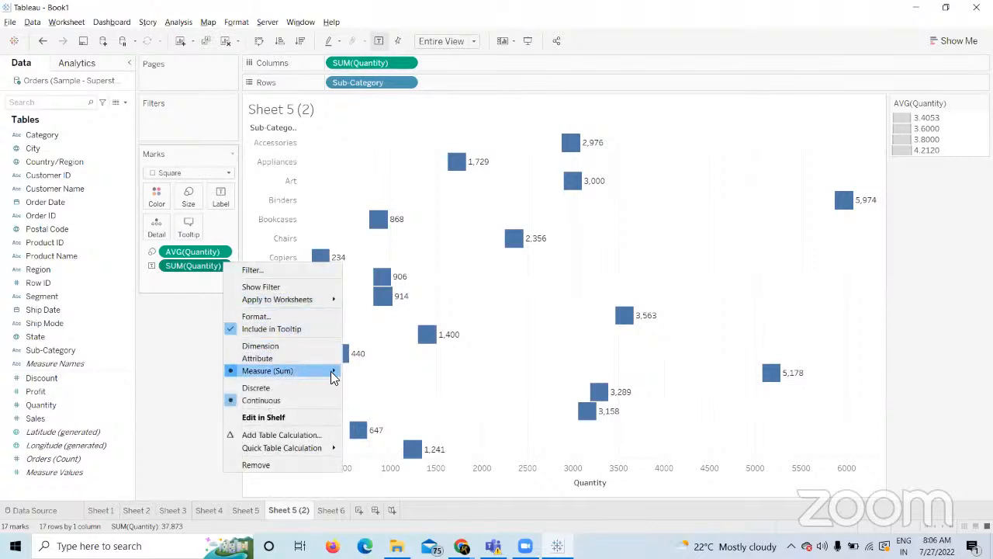
pyautogui.moveTo(333, 371)
pyautogui.click(362, 386)
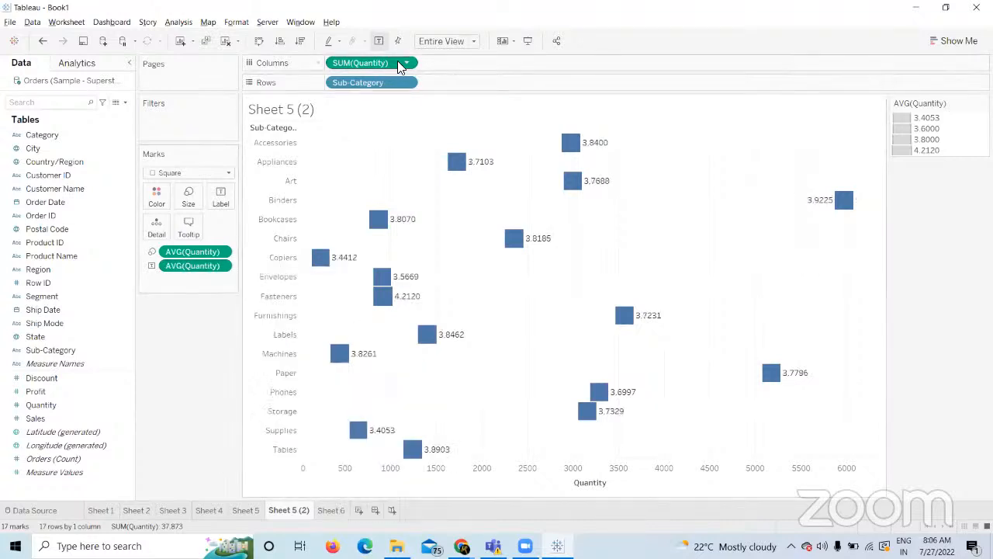
pyautogui.click(408, 63)
pyautogui.moveTo(497, 184)
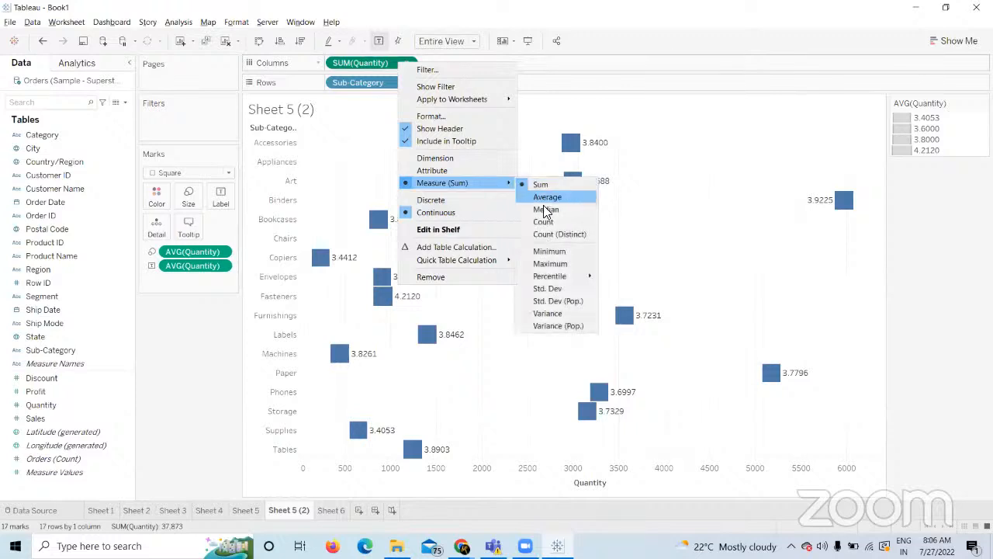
pyautogui.click(547, 202)
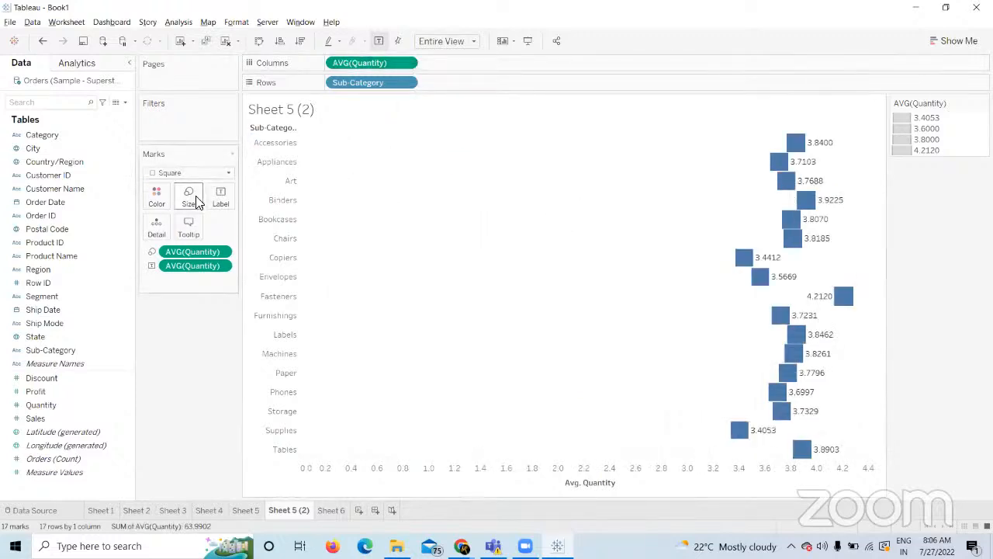
# Shrink the squares with the Marks card Size slider.
pyautogui.click(189, 196)
pyautogui.moveTo(234, 230); pyautogui.dragTo(221, 229)
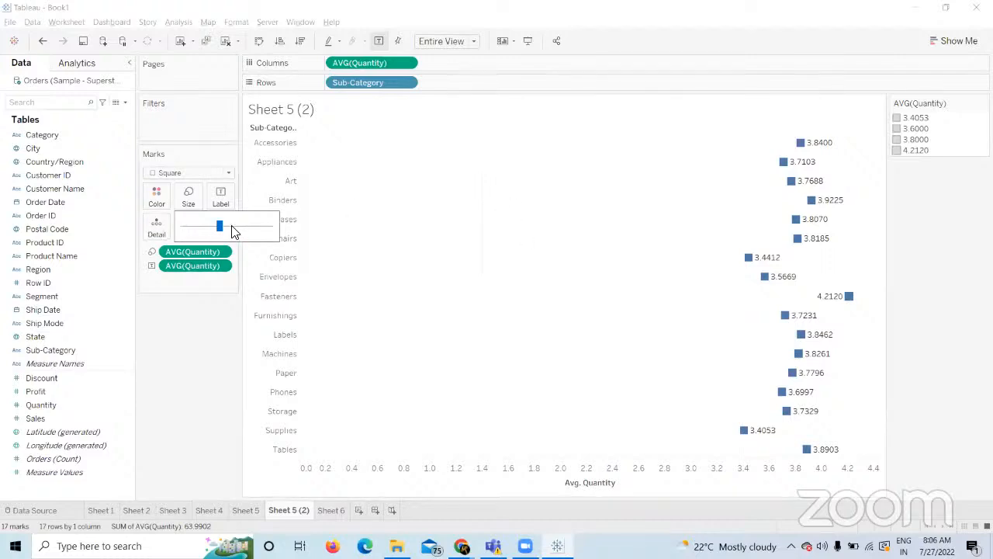
pyautogui.moveTo(234, 230); pyautogui.dragTo(223, 227)
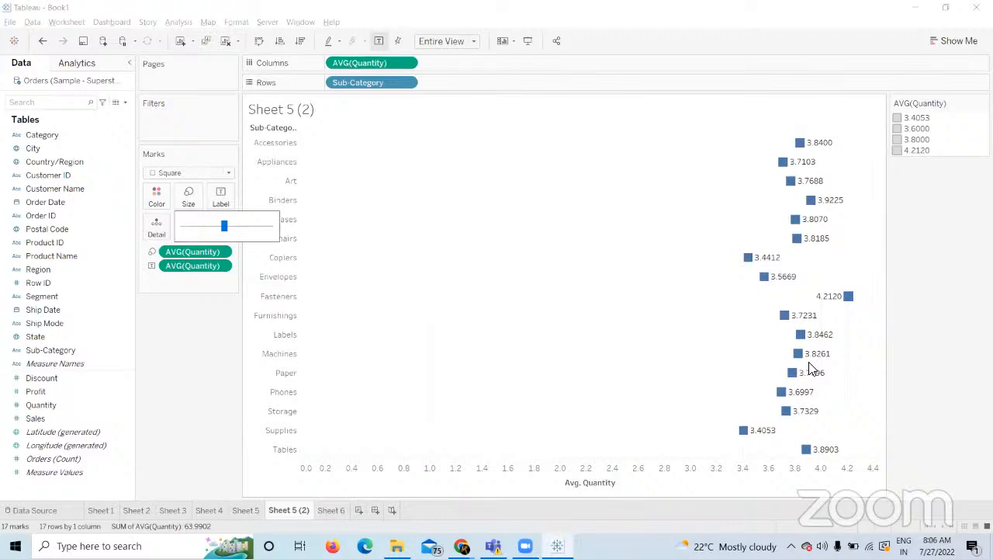
pyautogui.moveTo(815, 454)
pyautogui.moveTo(809, 172)
pyautogui.moveTo(809, 244)
pyautogui.click(115, 102)
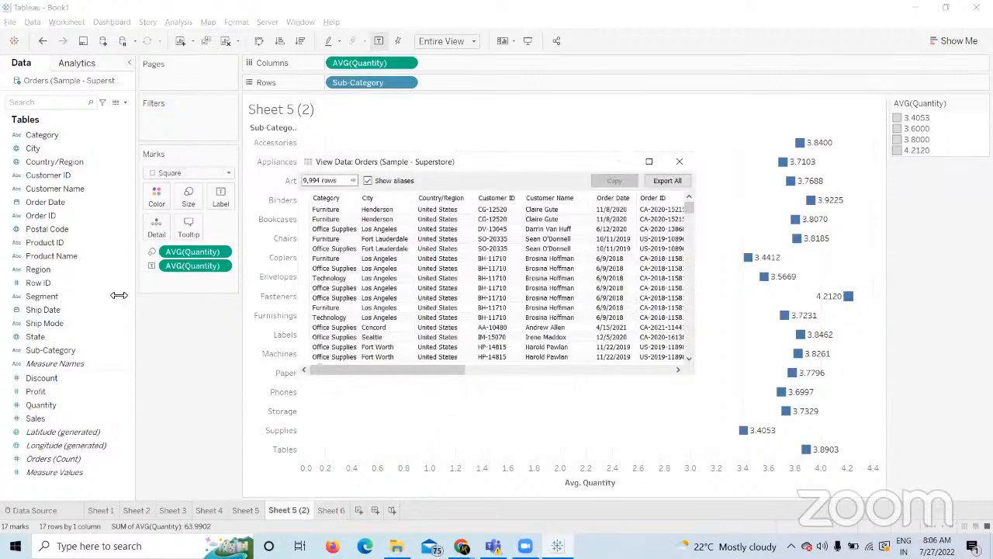
pyautogui.moveTo(118, 294); pyautogui.dragTo(122, 295)
pyautogui.moveTo(373, 370); pyautogui.dragTo(656, 391)
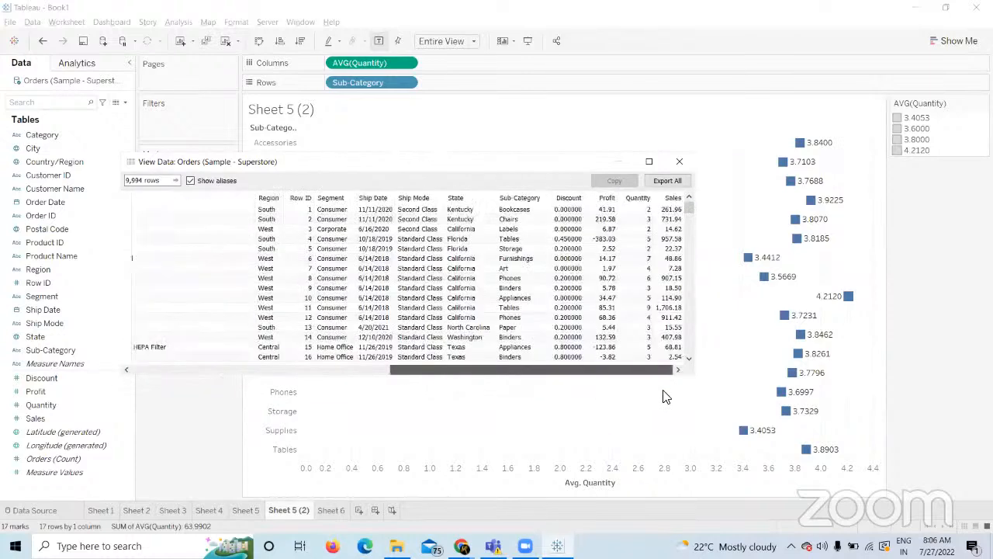
pyautogui.click(638, 198)
pyautogui.moveTo(641, 196); pyautogui.dragTo(557, 194)
pyautogui.click(517, 197)
pyautogui.click(518, 195)
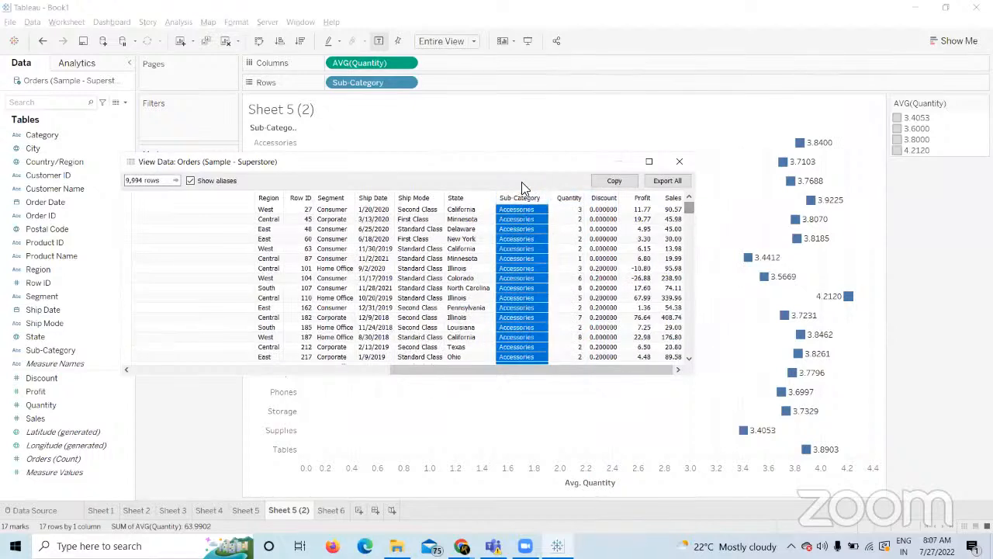
pyautogui.click(454, 199)
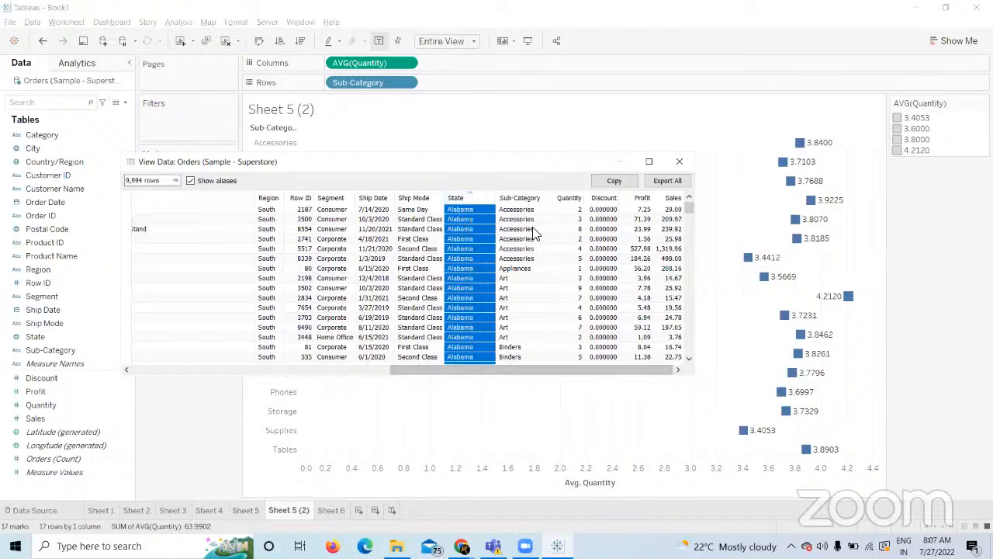
pyautogui.click(526, 197)
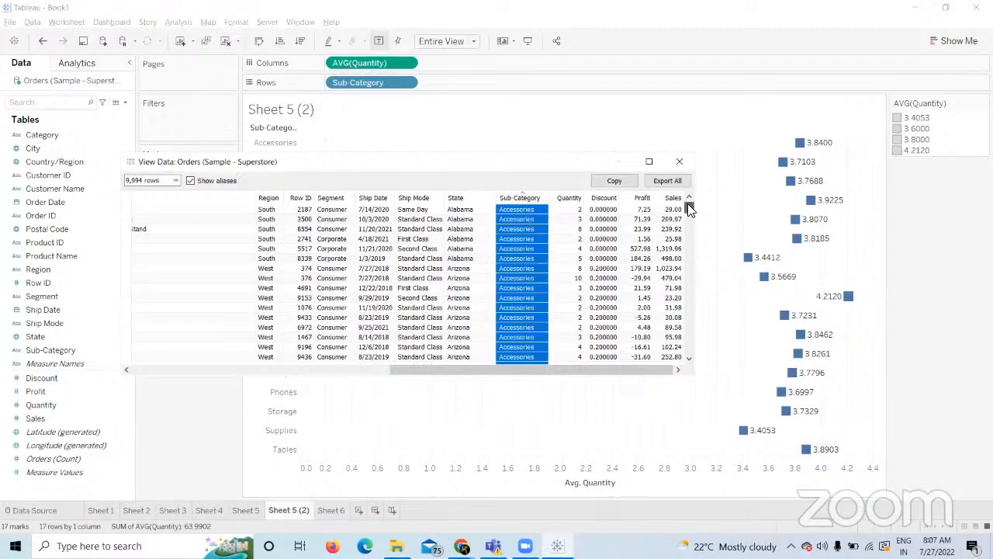
pyautogui.moveTo(689, 208)
pyautogui.mouseDown()
pyautogui.moveTo(696, 240)
pyautogui.moveTo(696, 223)
pyautogui.mouseUp()
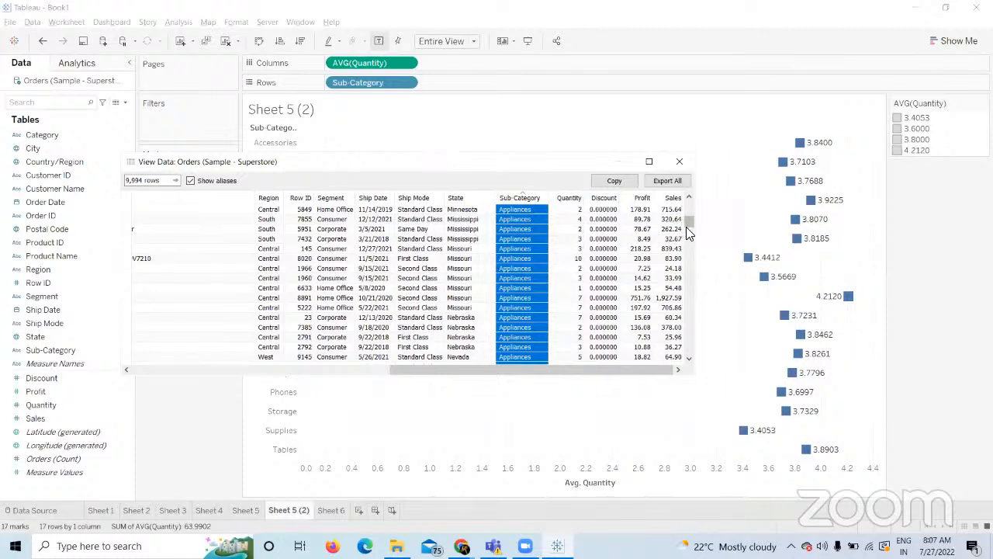
pyautogui.moveTo(689, 222); pyautogui.dragTo(689, 200)
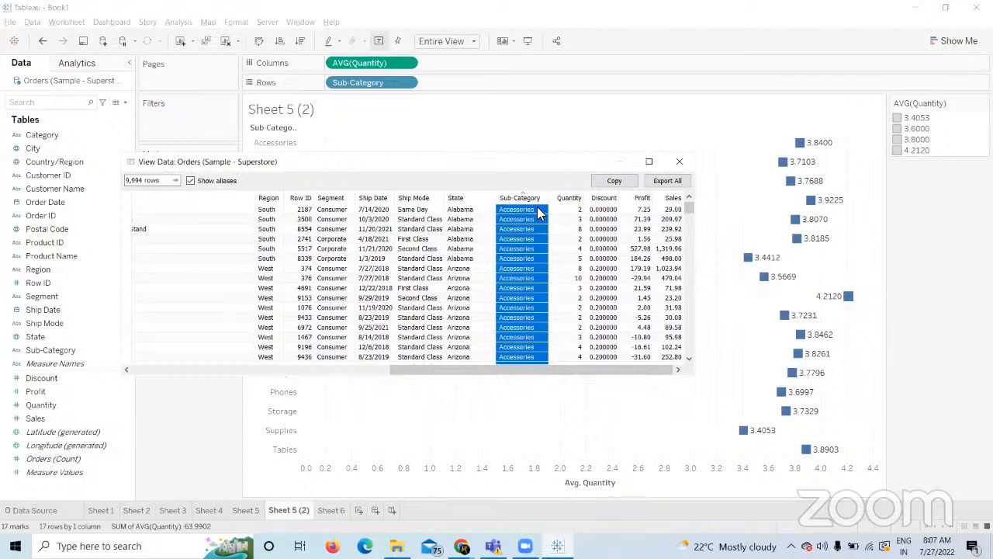
pyautogui.moveTo(573, 210); pyautogui.dragTo(579, 347)
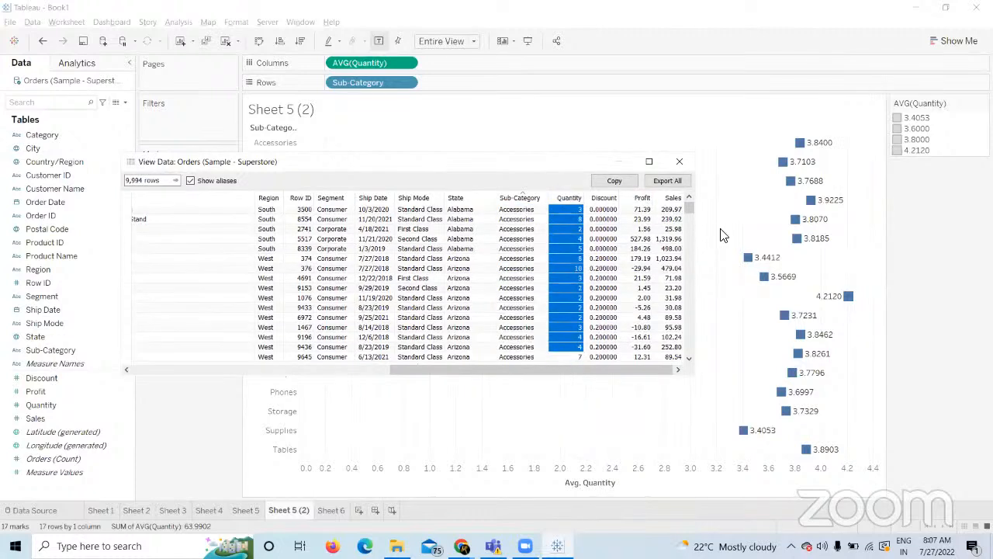
pyautogui.click(680, 169)
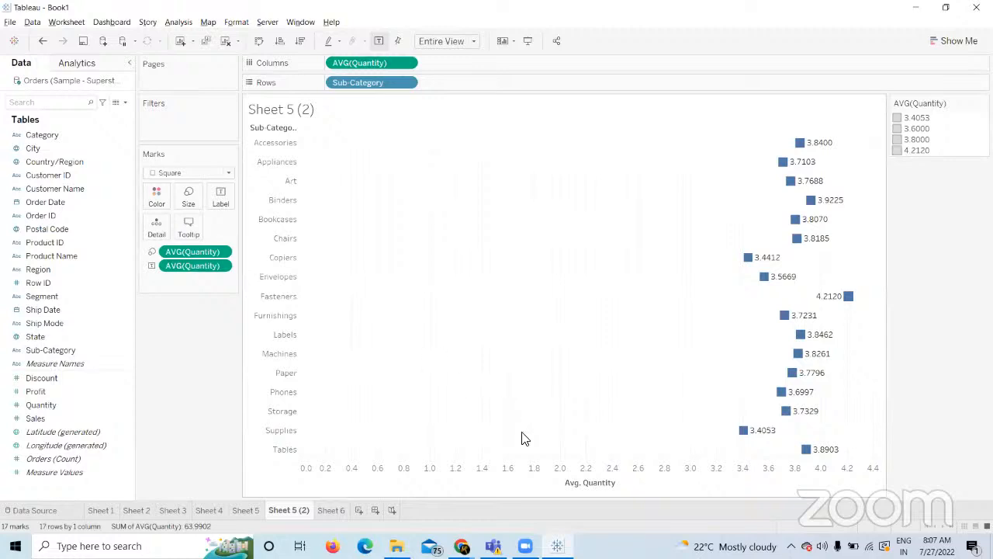
# Copy the 'Try Statewise number of customers' task from Course Builder and return to Tableau.
pyautogui.click(461, 546)
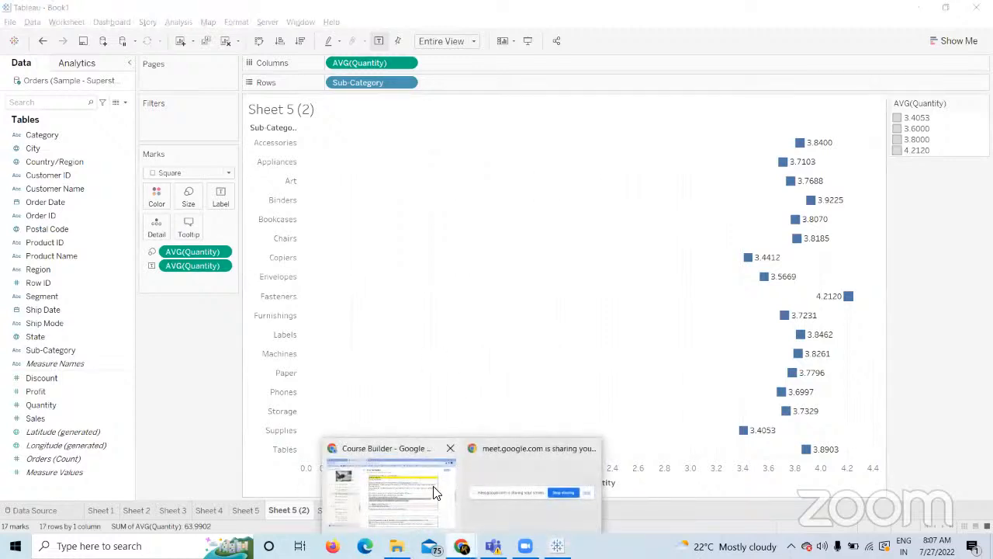
pyautogui.click(436, 485)
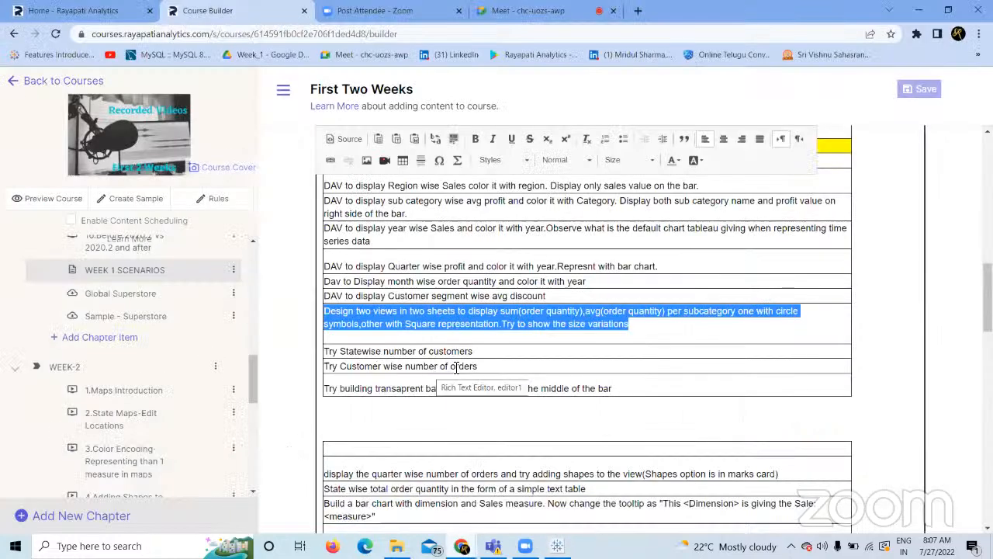
pyautogui.moveTo(478, 353); pyautogui.dragTo(330, 355)
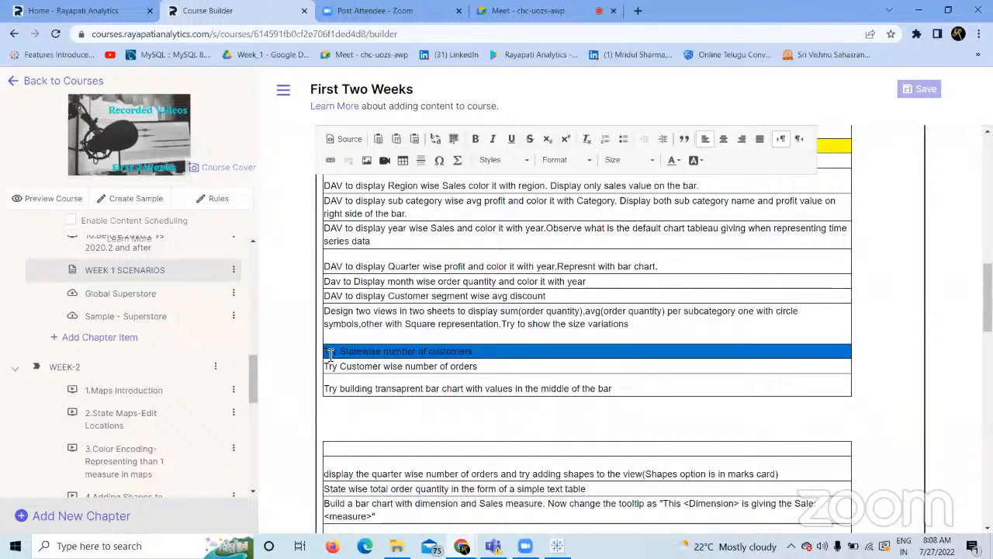
pyautogui.hotkey('alt', 'Tab')
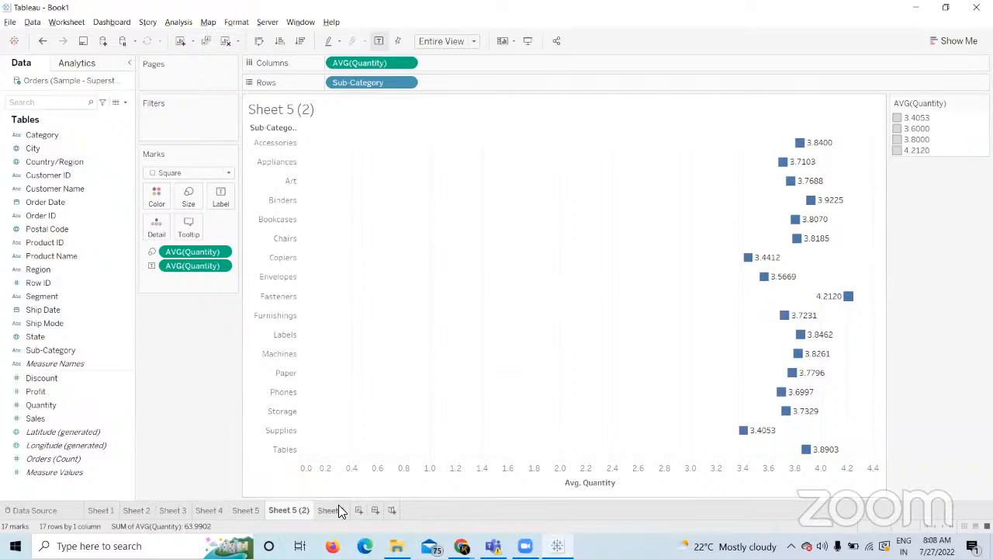
# Title Sheet 6 'Try Statewise number of customers', then try State on Rows and remove it.
pyautogui.click(331, 510)
pyautogui.doubleClick(334, 121)
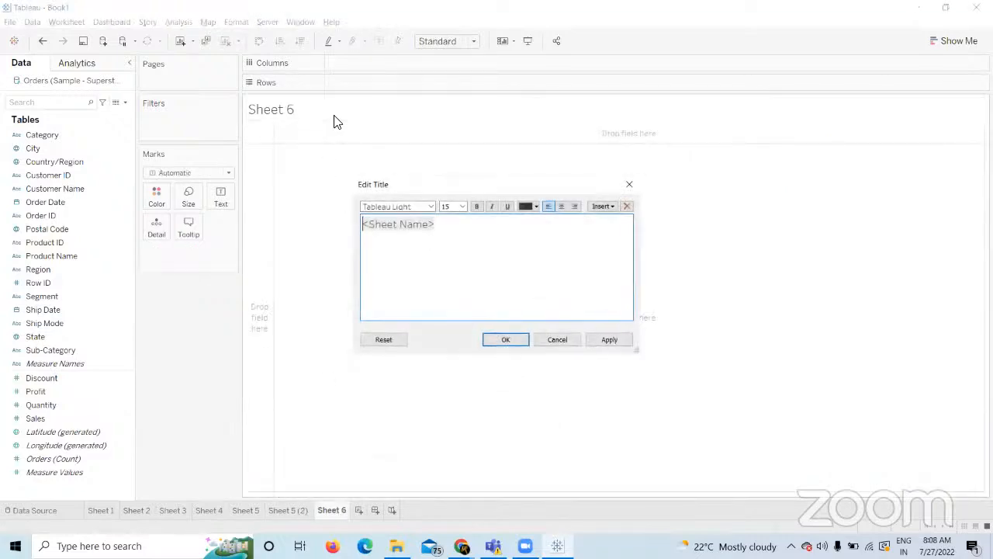
pyautogui.hotkey('ctrl', 'v')
pyautogui.click(596, 339)
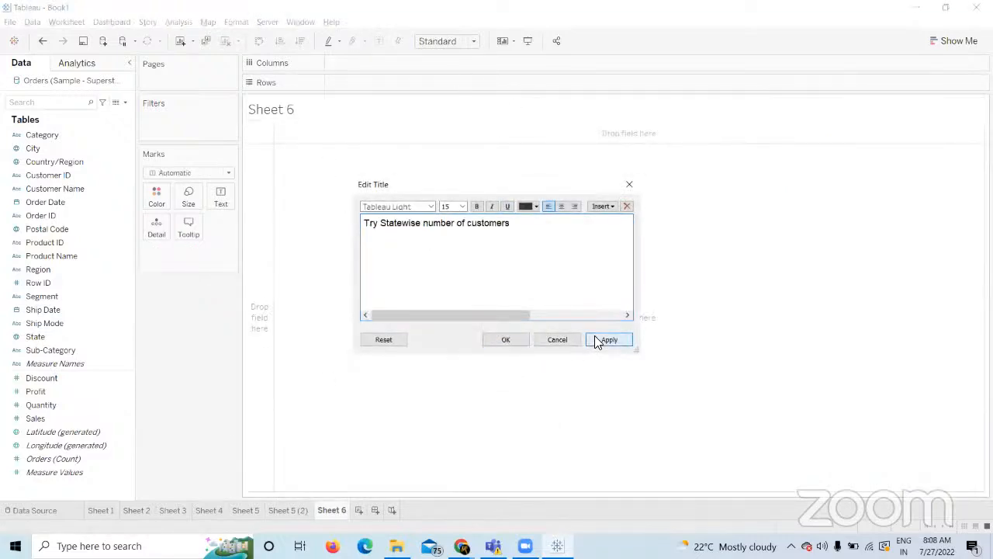
pyautogui.click(506, 342)
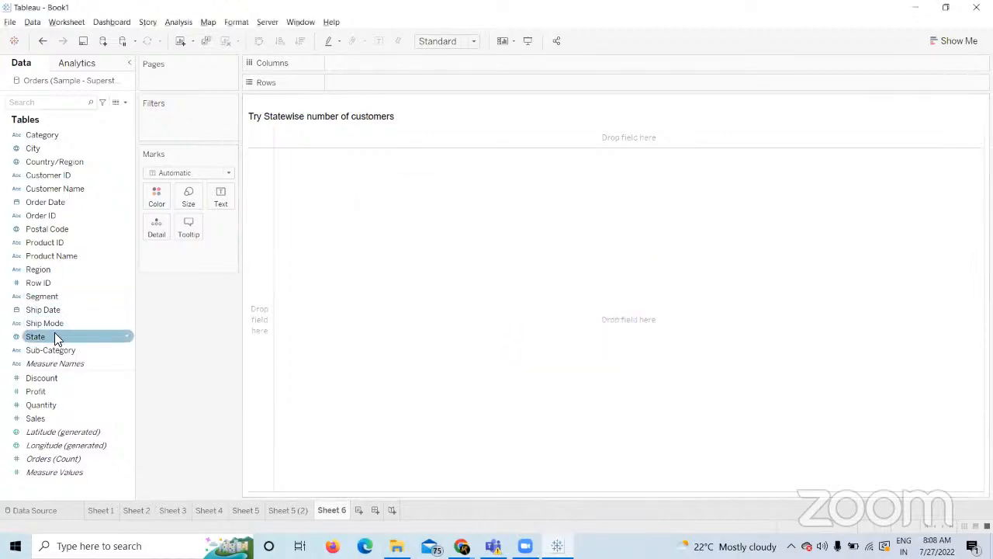
pyautogui.moveTo(53, 334); pyautogui.dragTo(356, 82)
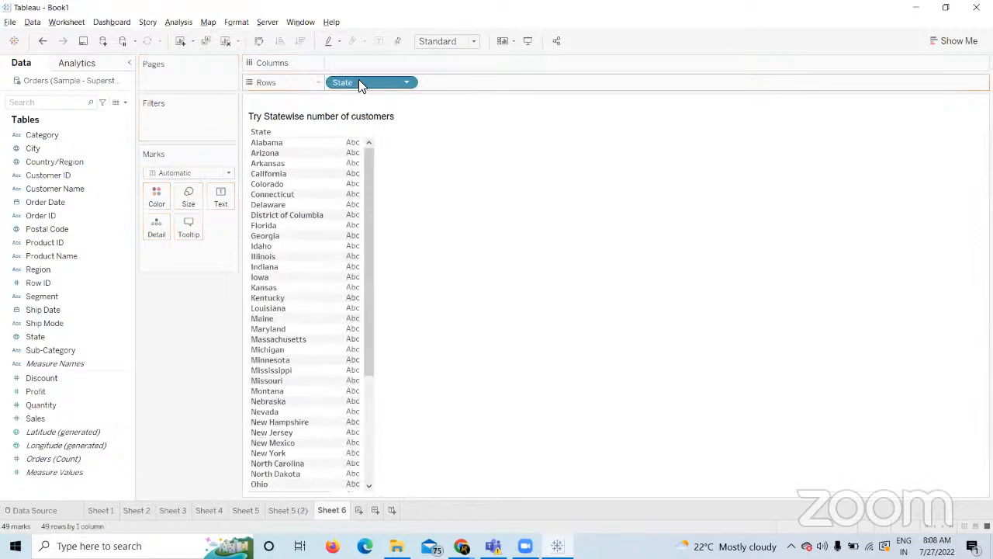
pyautogui.moveTo(357, 81); pyautogui.dragTo(530, 234)
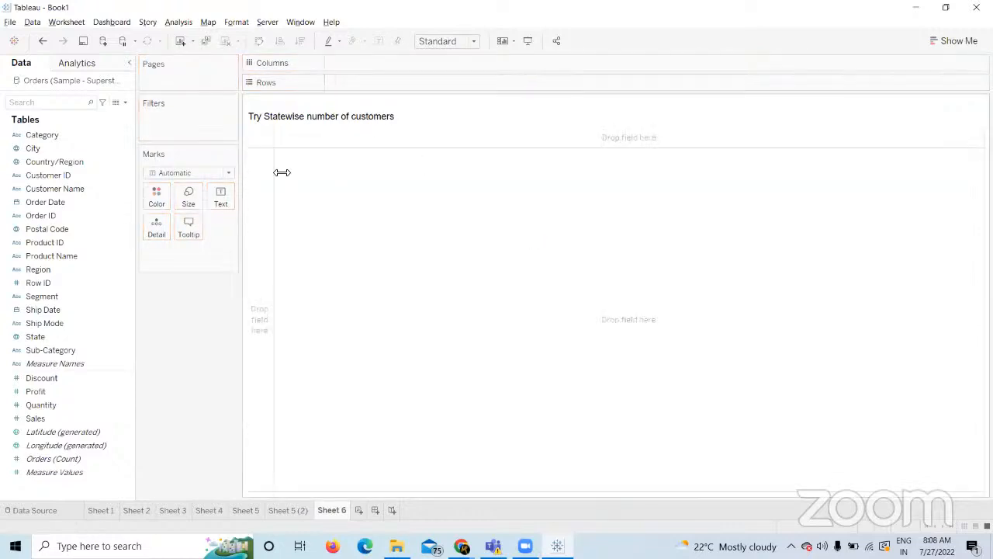
# Put State on Sheet 6's Rows, listing 49 states from Alabama through Wyoming.
pyautogui.click(16, 339)
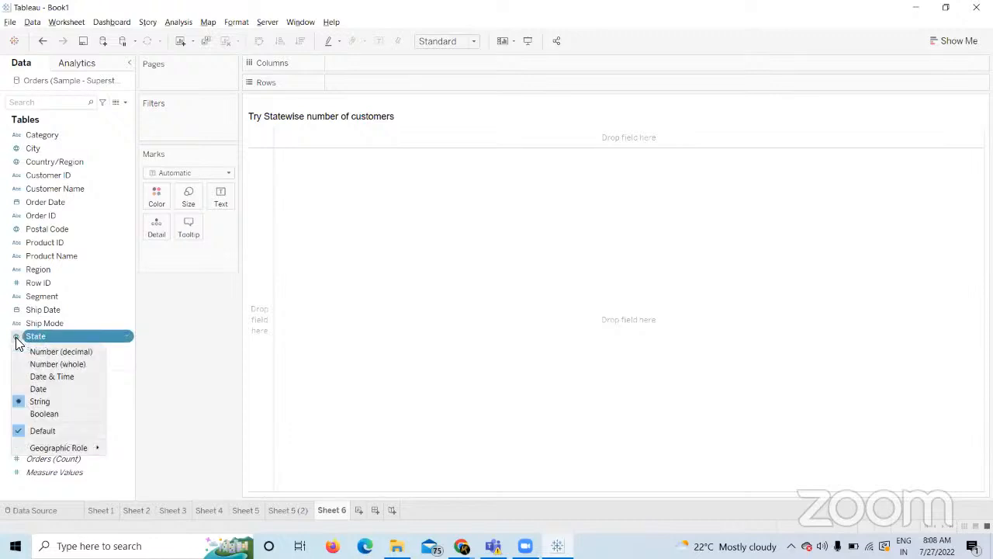
pyautogui.click(200, 339)
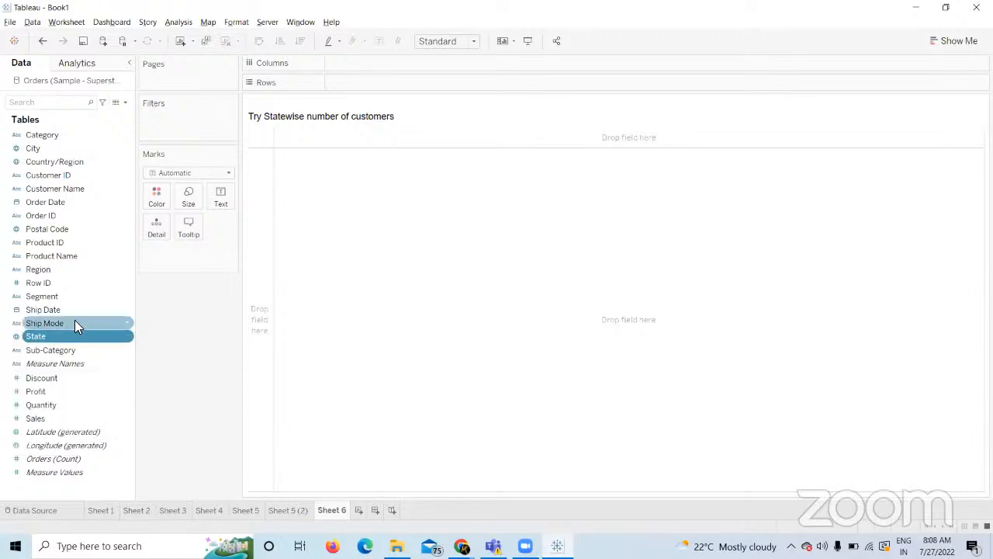
pyautogui.moveTo(49, 338); pyautogui.dragTo(351, 85)
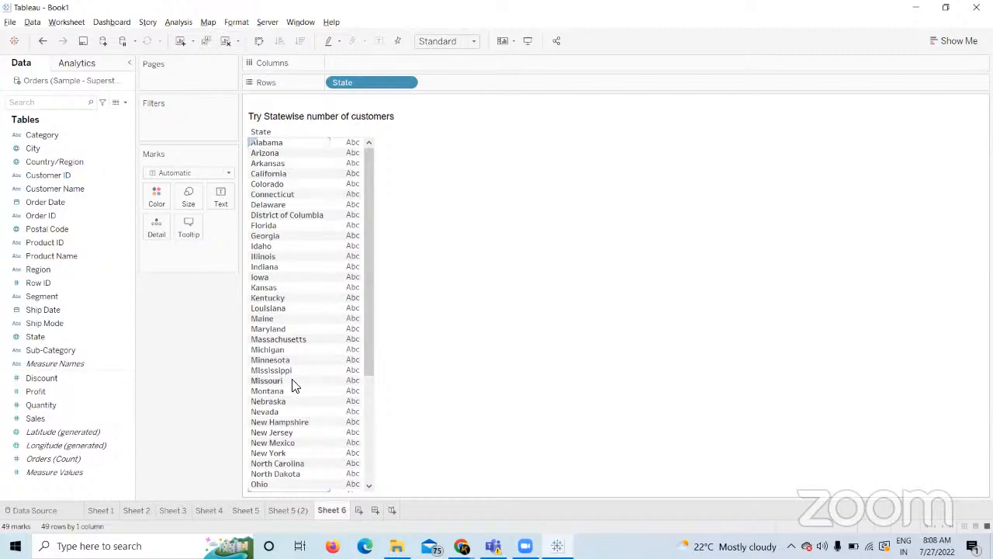
pyautogui.scroll(-5, 381, 349)
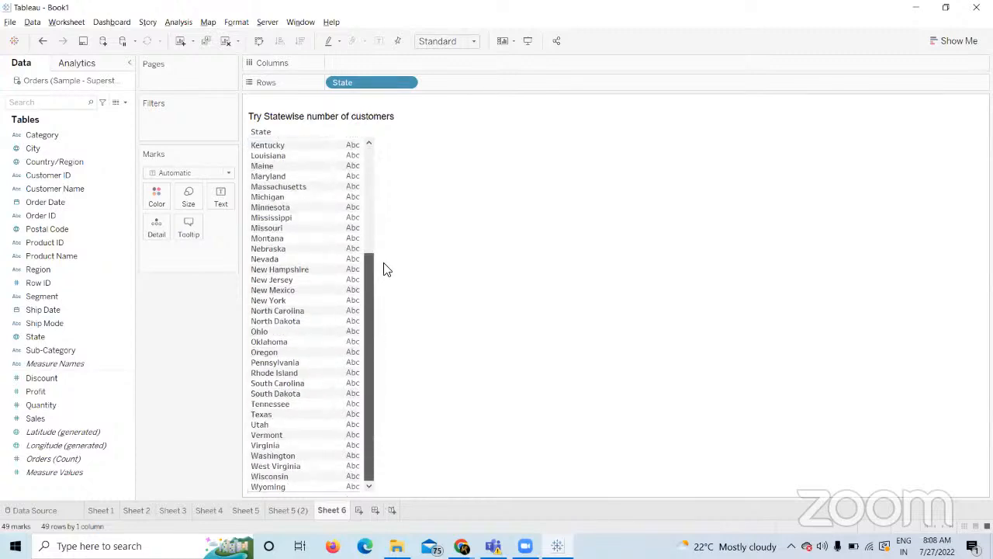
pyautogui.scroll(5, 385, 232)
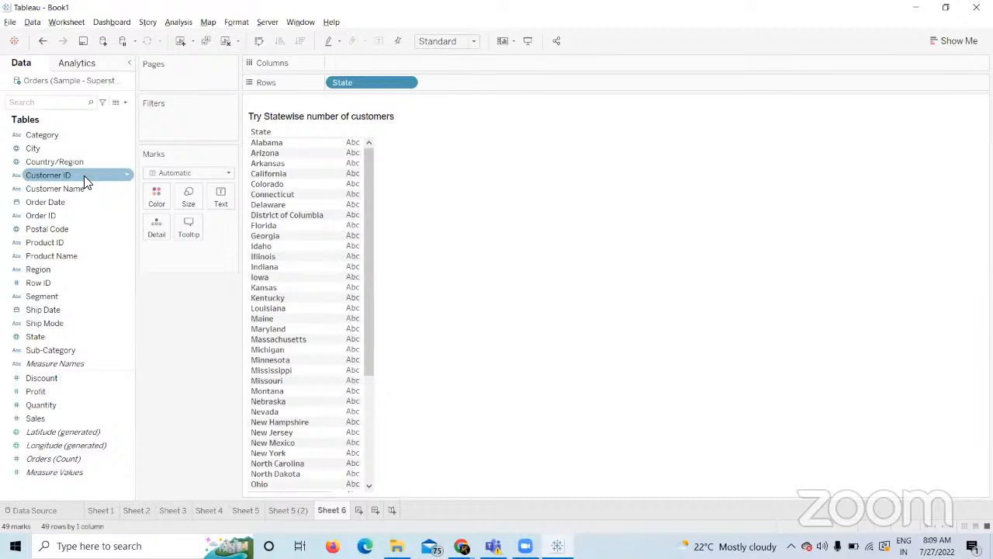
# Add Customer ID to Rows beside State, listing each state's customers across 4,063 rows.
pyautogui.moveTo(84, 176); pyautogui.dragTo(55, 185)
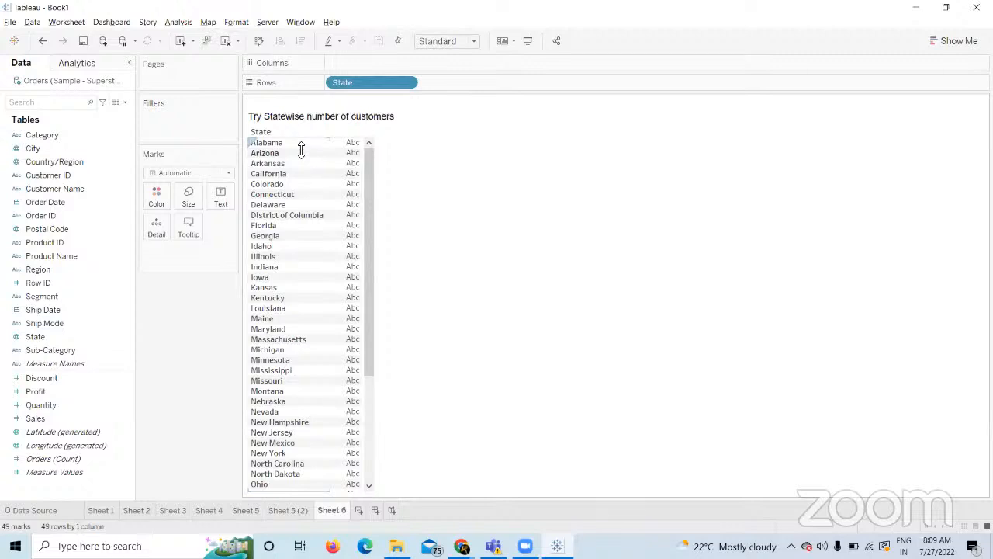
pyautogui.click(101, 178)
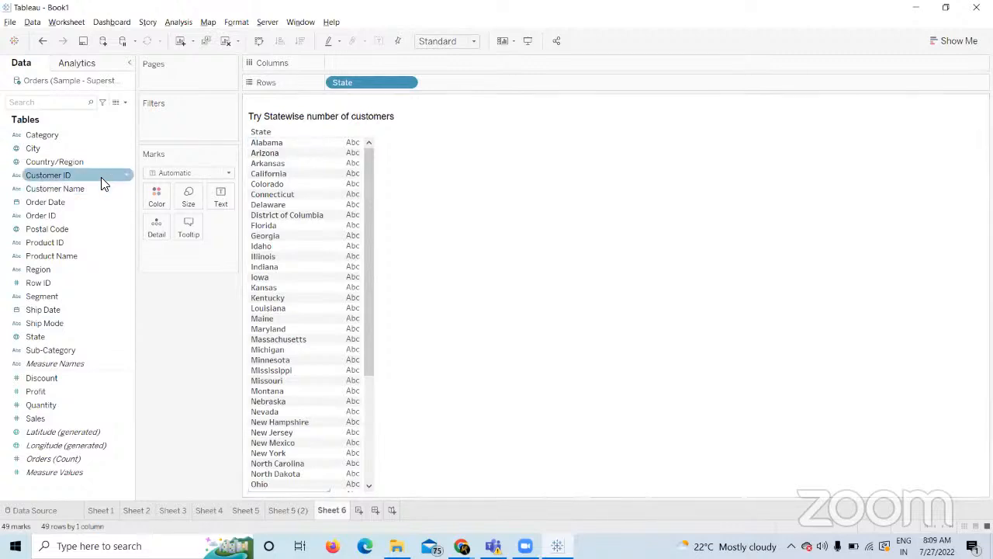
pyautogui.moveTo(101, 177); pyautogui.dragTo(82, 188)
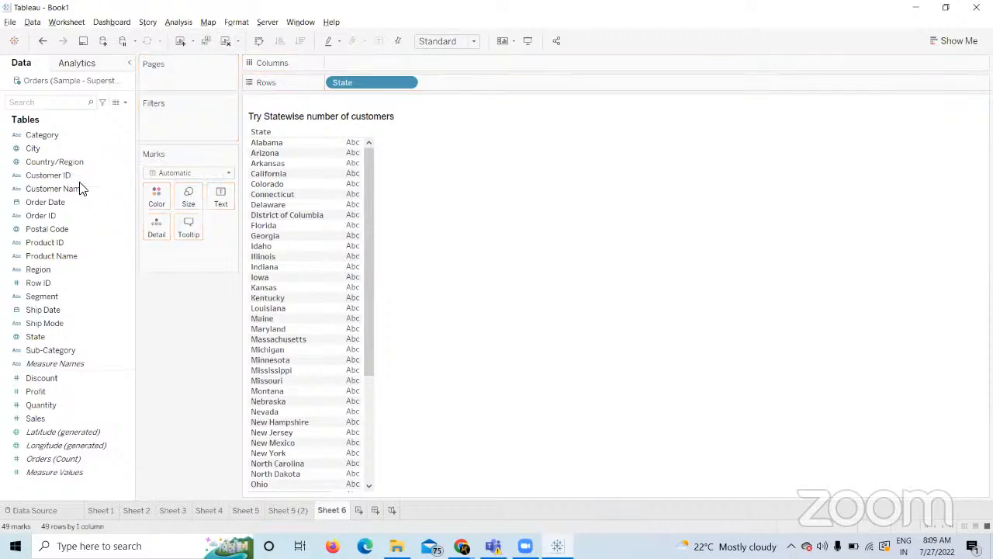
pyautogui.click(62, 177)
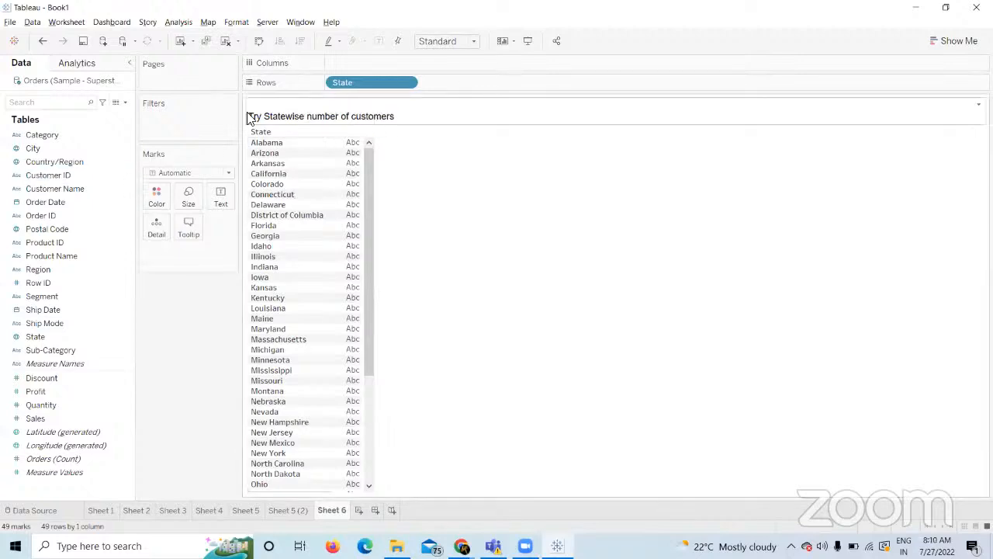
pyautogui.moveTo(68, 175); pyautogui.dragTo(470, 90)
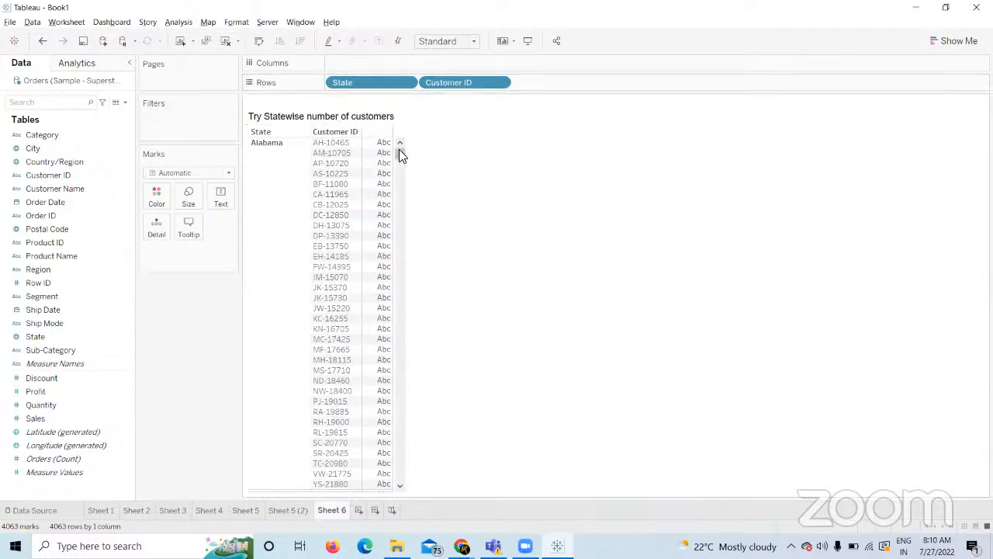
pyautogui.moveTo(401, 155); pyautogui.dragTo(402, 130)
pyautogui.moveTo(399, 150)
pyautogui.mouseDown()
pyautogui.moveTo(401, 166)
pyautogui.moveTo(399, 134)
pyautogui.mouseUp()
# Change the Customer ID pill on Rows to Count (Distinct), giving one bar per state.
pyautogui.rightClick(487, 83)
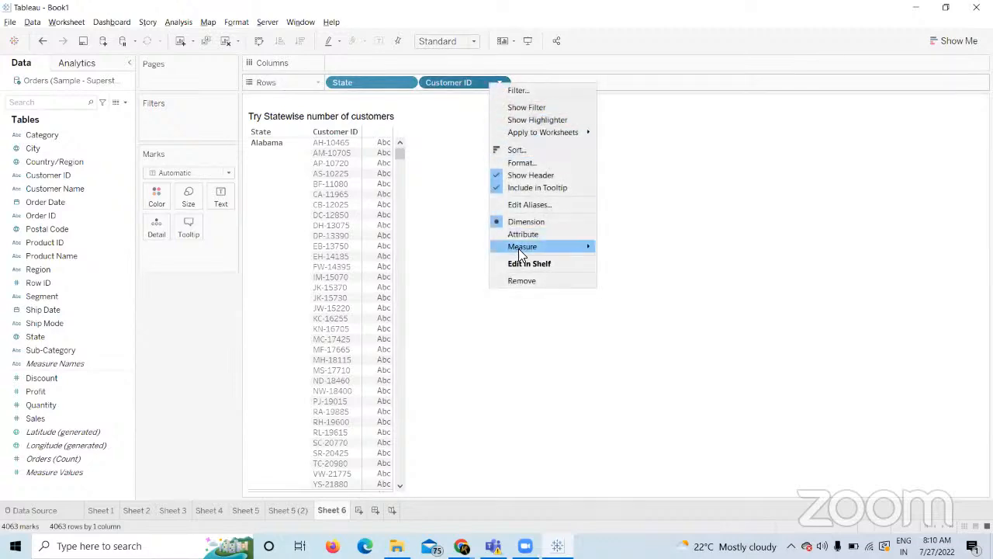
pyautogui.moveTo(520, 250)
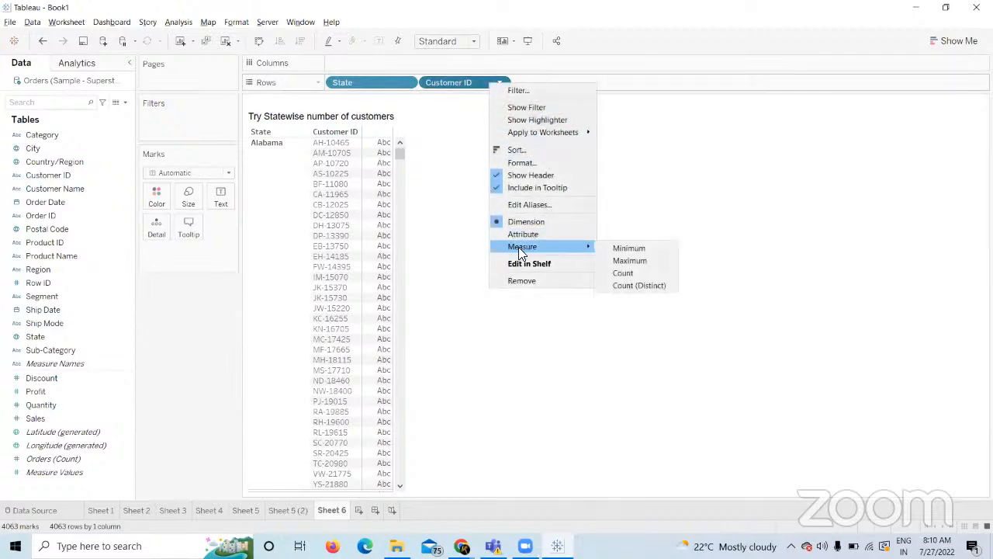
pyautogui.click(636, 285)
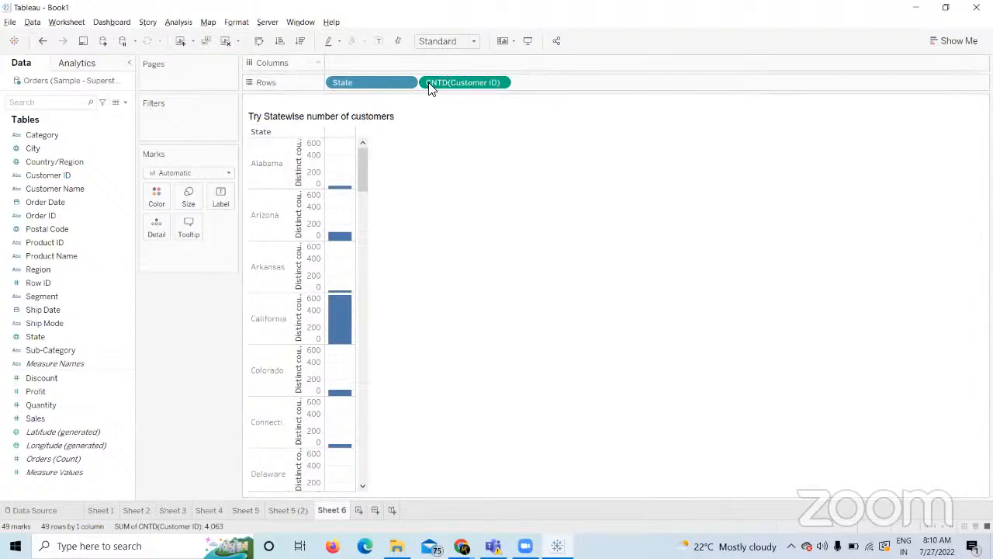
pyautogui.moveTo(363, 172); pyautogui.dragTo(394, 64)
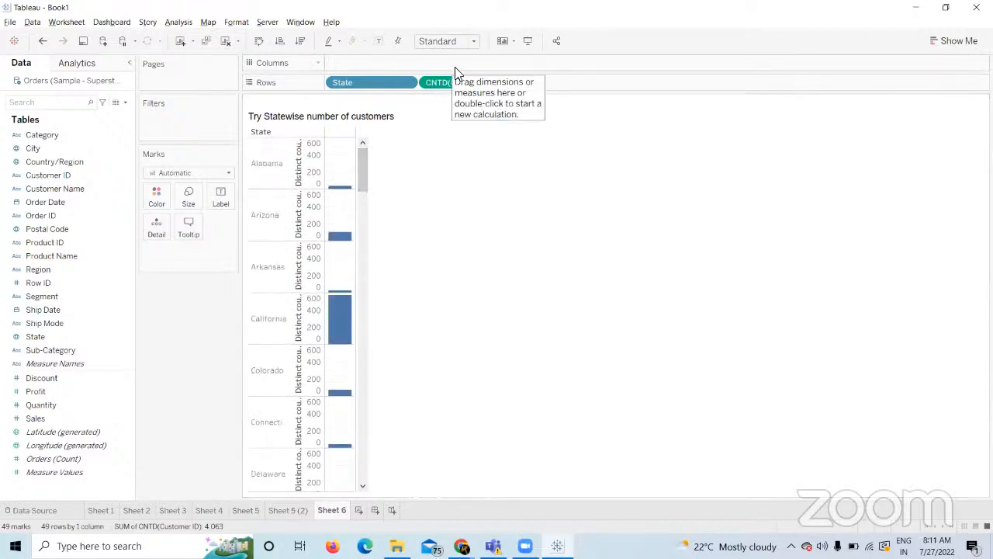
# Move CNTD(Customer ID) from Rows to Columns so the state bars run horizontally.
pyautogui.moveTo(448, 82); pyautogui.dragTo(351, 59)
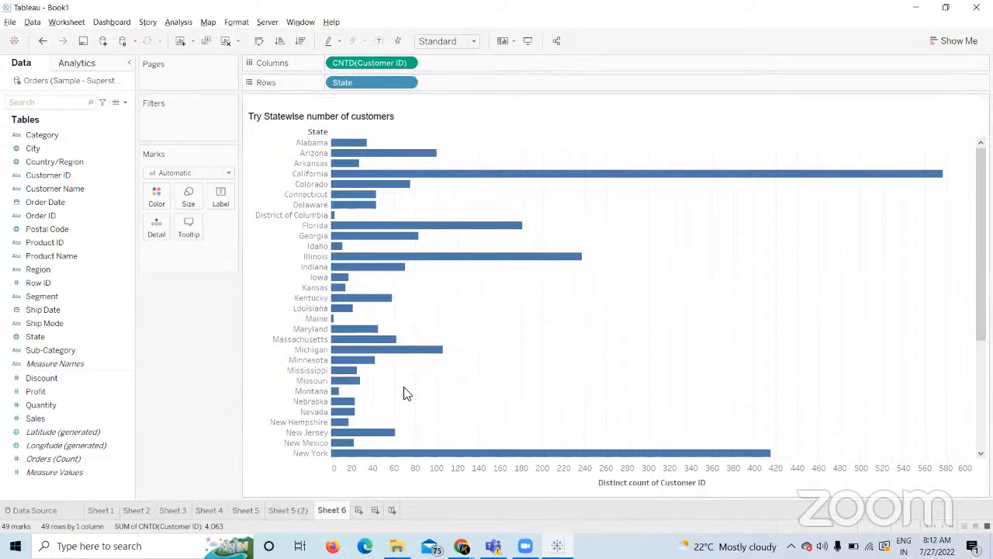
pyautogui.moveTo(461, 546)
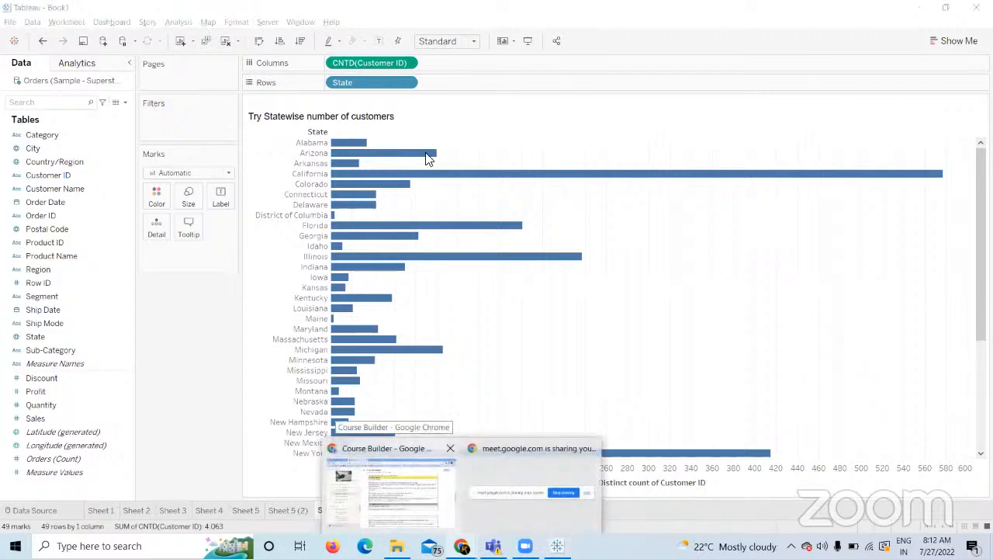
pyautogui.click(419, 489)
pyautogui.click(571, 10)
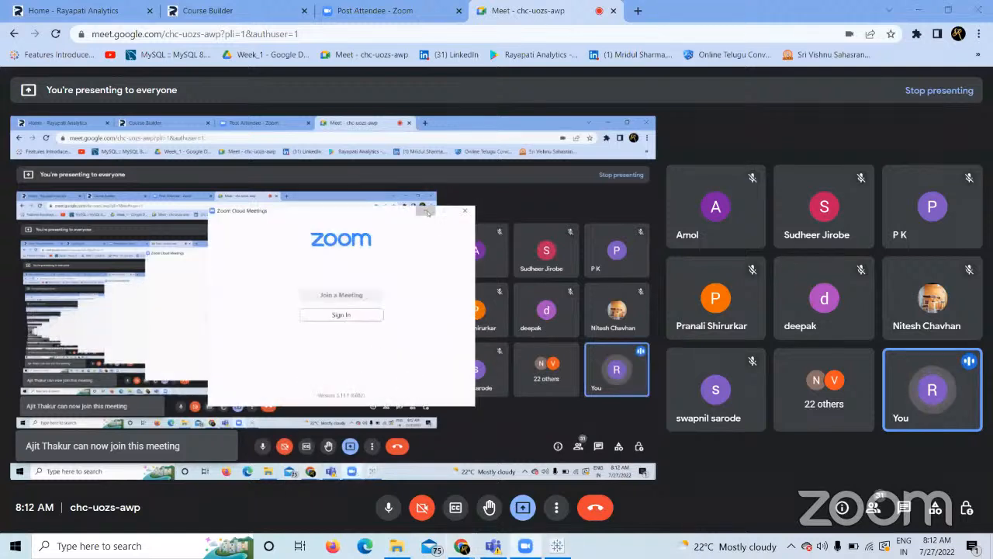
pyautogui.click(558, 546)
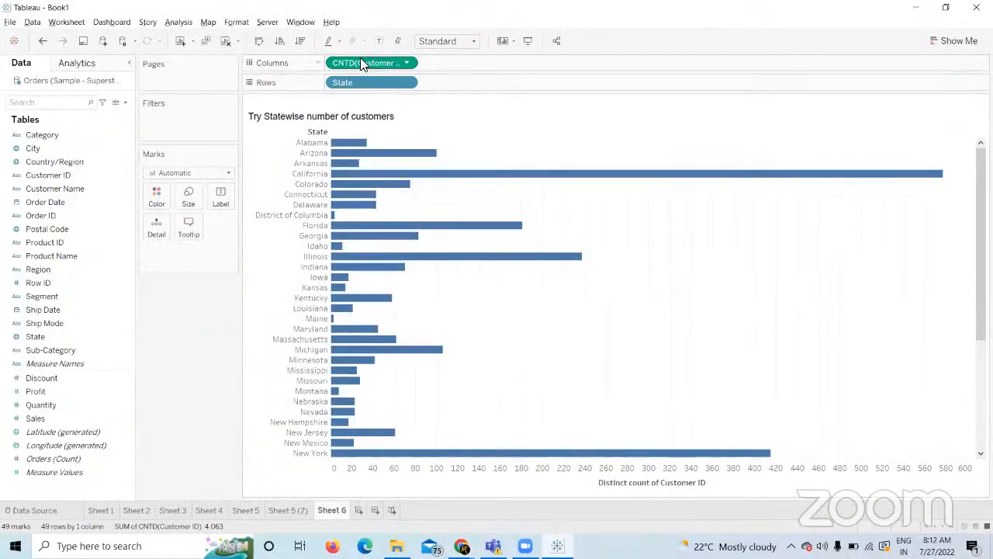
pyautogui.click(409, 63)
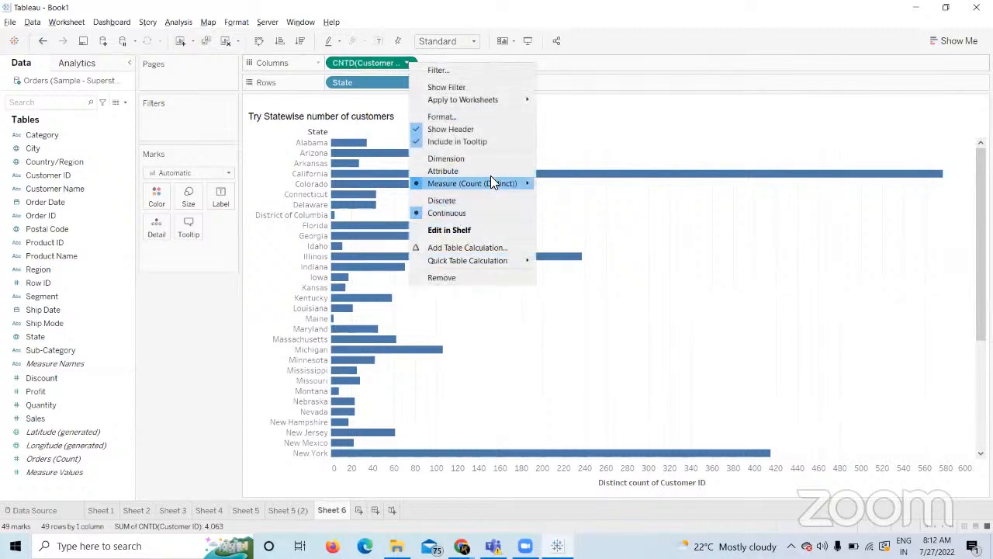
pyautogui.moveTo(491, 183)
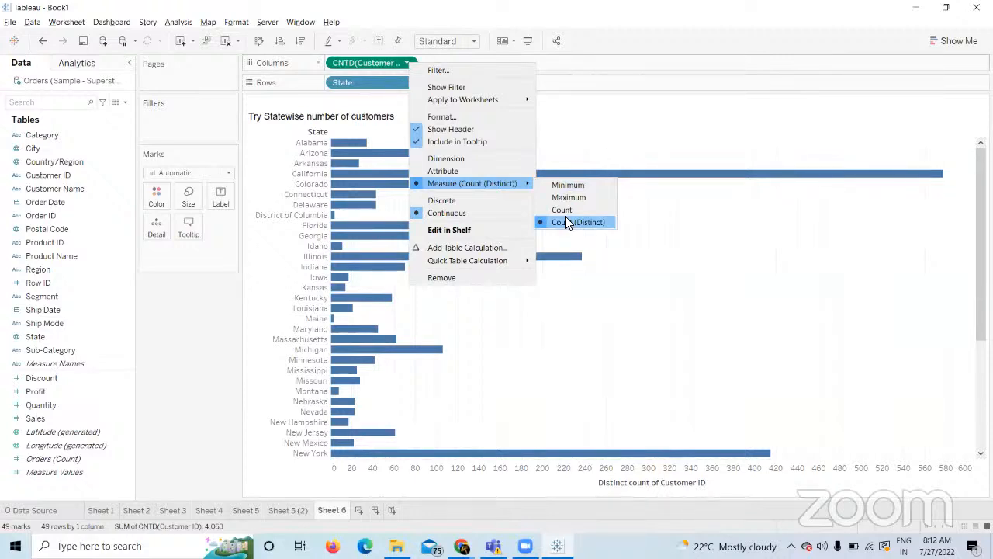
pyautogui.click(583, 266)
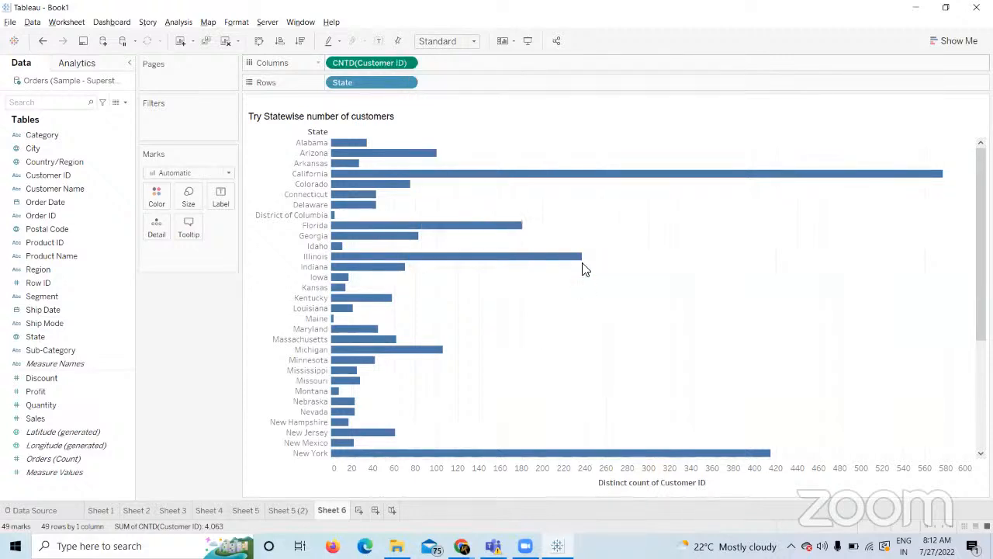
pyautogui.click(115, 101)
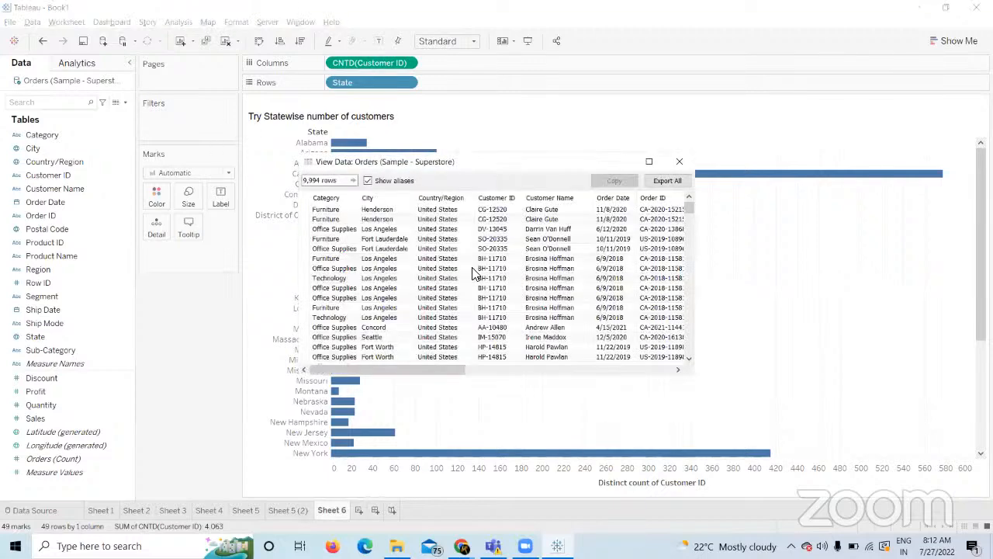
pyautogui.click(506, 198)
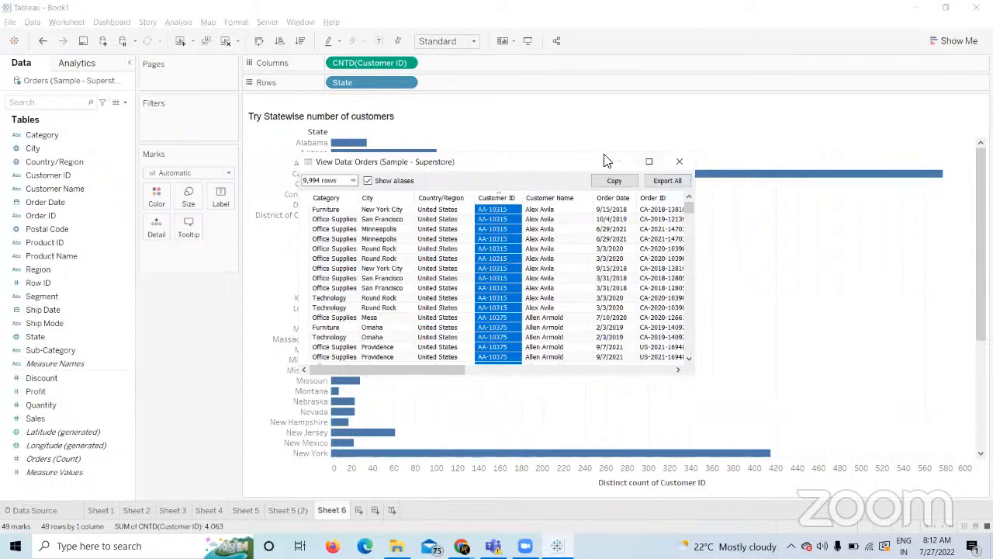
pyautogui.moveTo(297, 267); pyautogui.dragTo(113, 267)
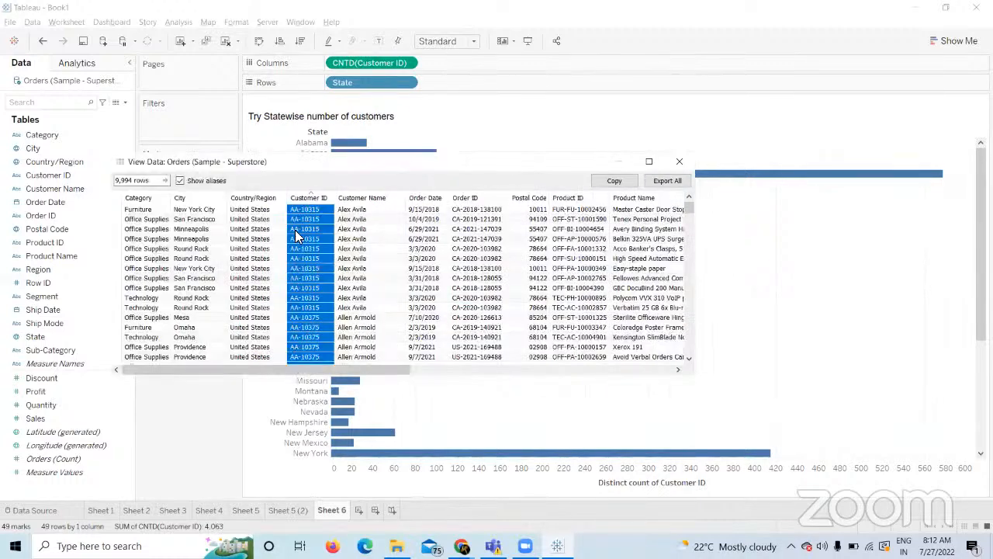
pyautogui.click(347, 221)
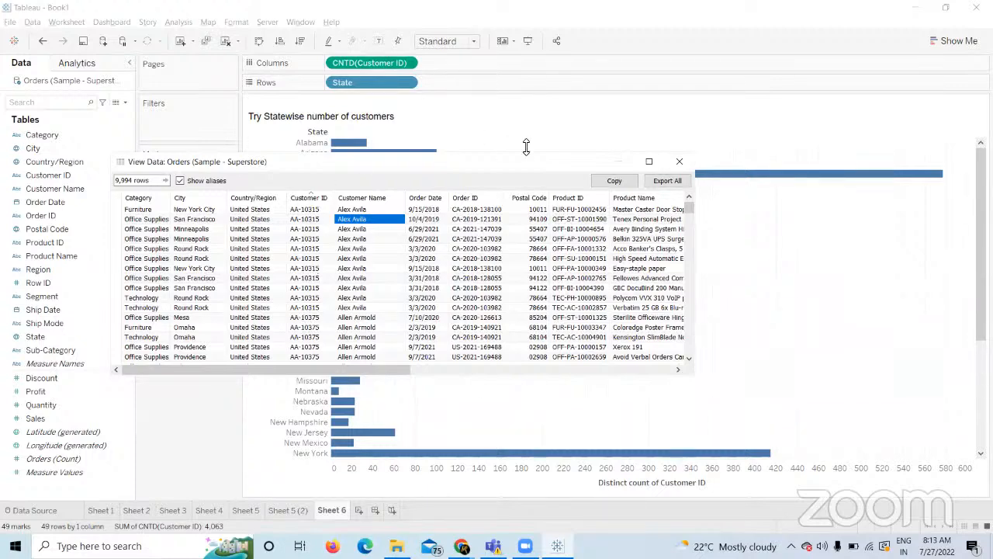
pyautogui.click(679, 161)
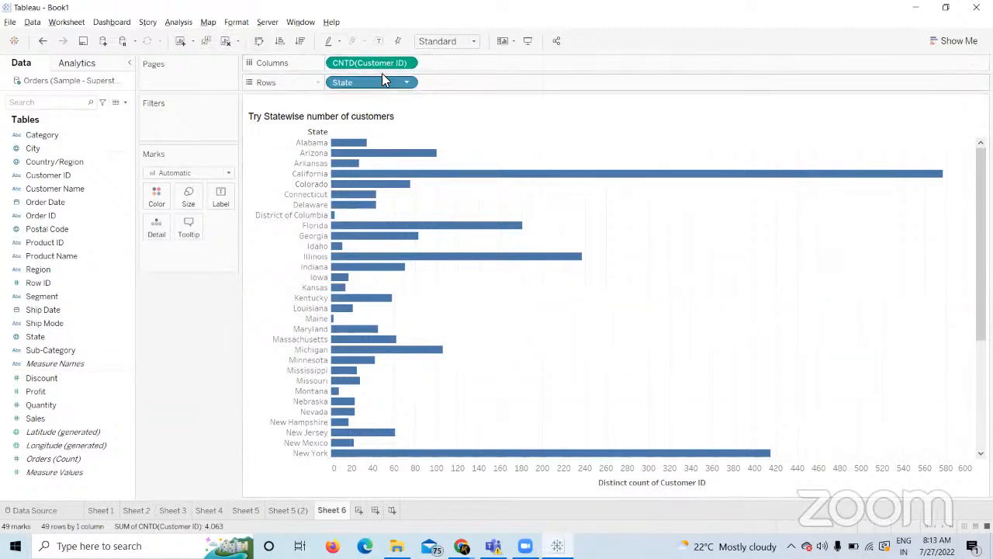
# Remove the distinct count, then rebuild CNTD(Customer ID) on Columns as horizontal bars.
pyautogui.moveTo(382, 59); pyautogui.dragTo(222, 358)
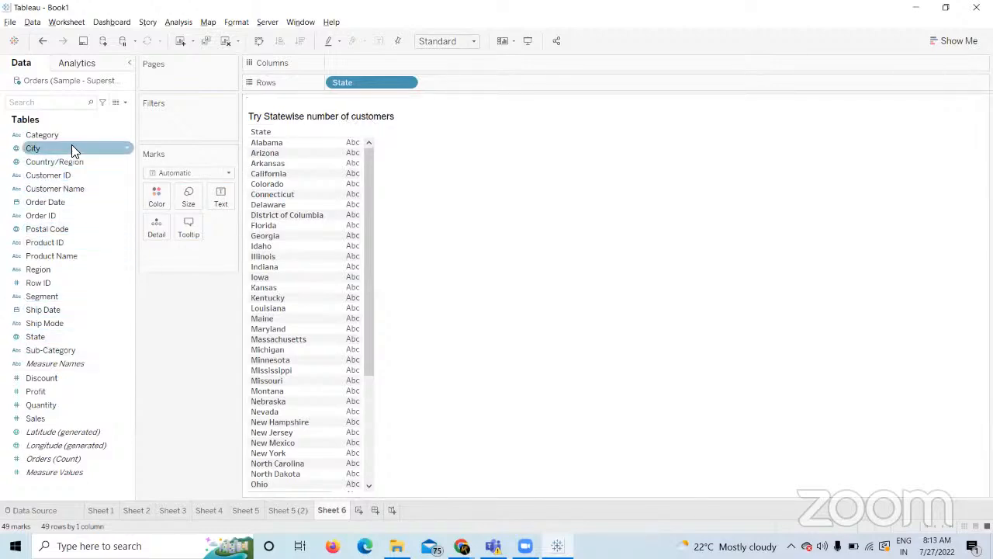
pyautogui.moveTo(71, 174); pyautogui.dragTo(498, 84)
pyautogui.click(500, 82)
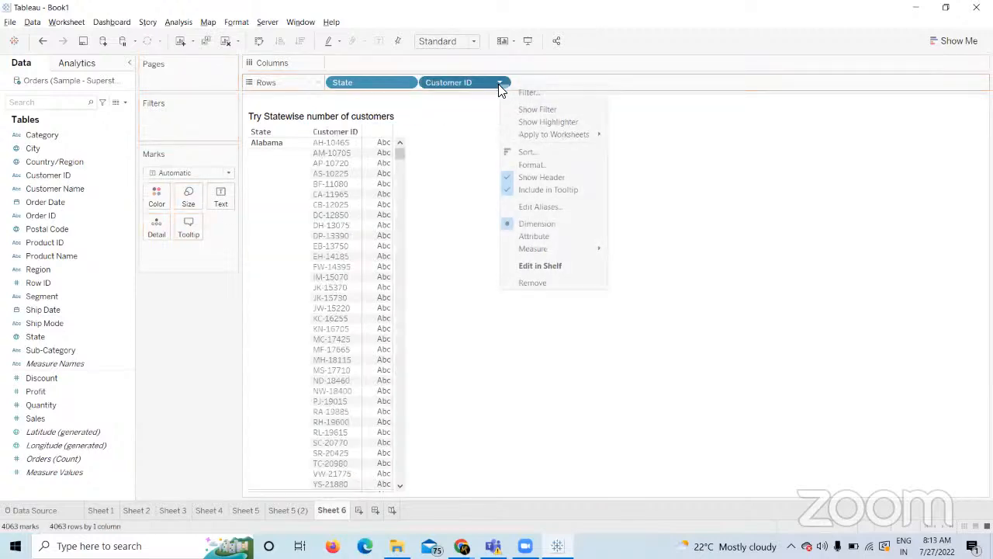
pyautogui.moveTo(598, 249)
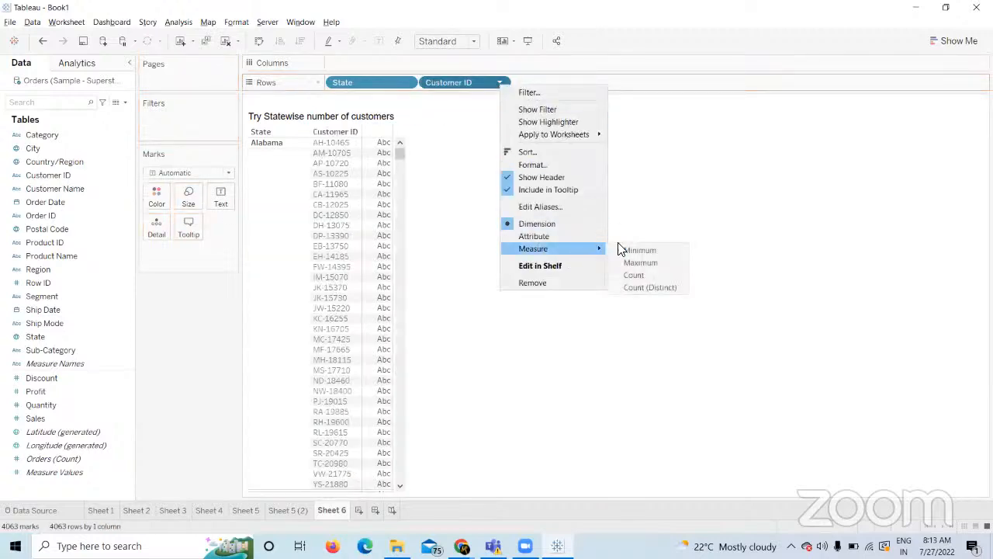
pyautogui.click(642, 284)
pyautogui.moveTo(452, 80); pyautogui.dragTo(393, 60)
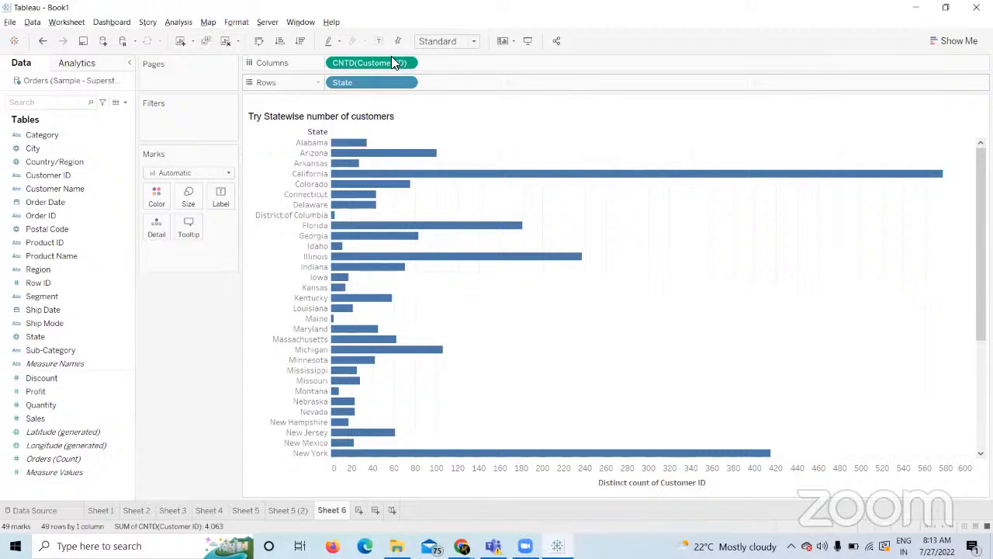
# Clear the sheet, list State on Rows, and add Customer ID beside it.
pyautogui.click(224, 42)
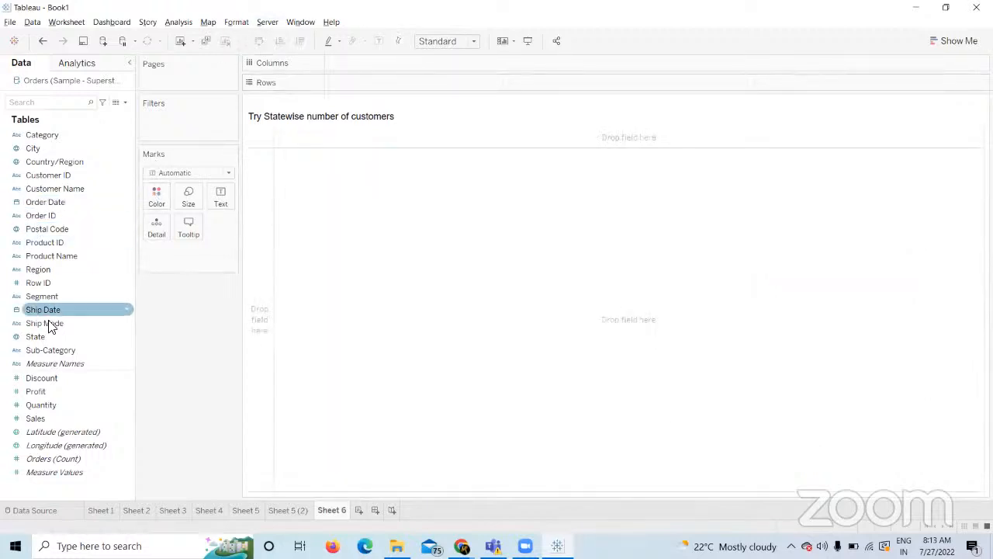
pyautogui.click(109, 334)
pyautogui.moveTo(109, 335); pyautogui.dragTo(372, 86)
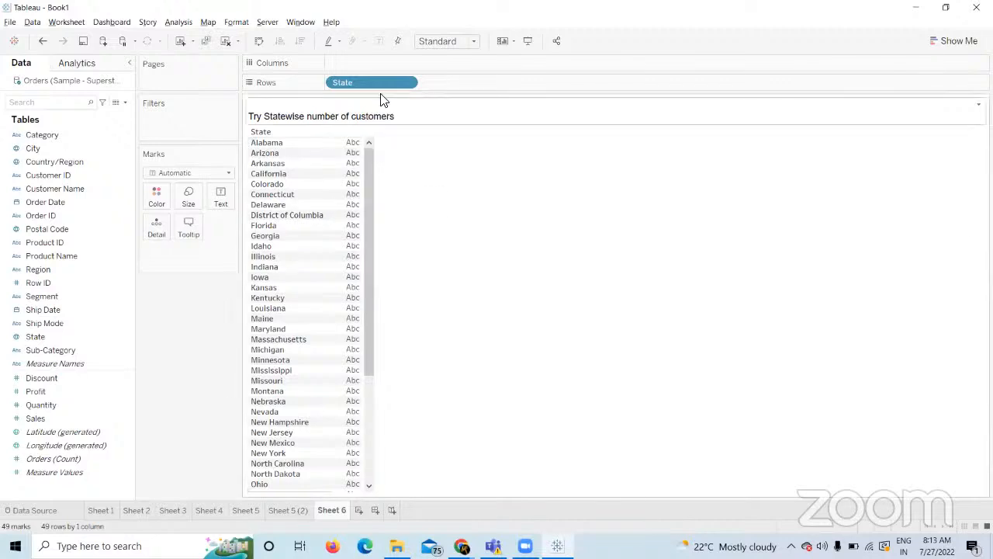
pyautogui.click(105, 177)
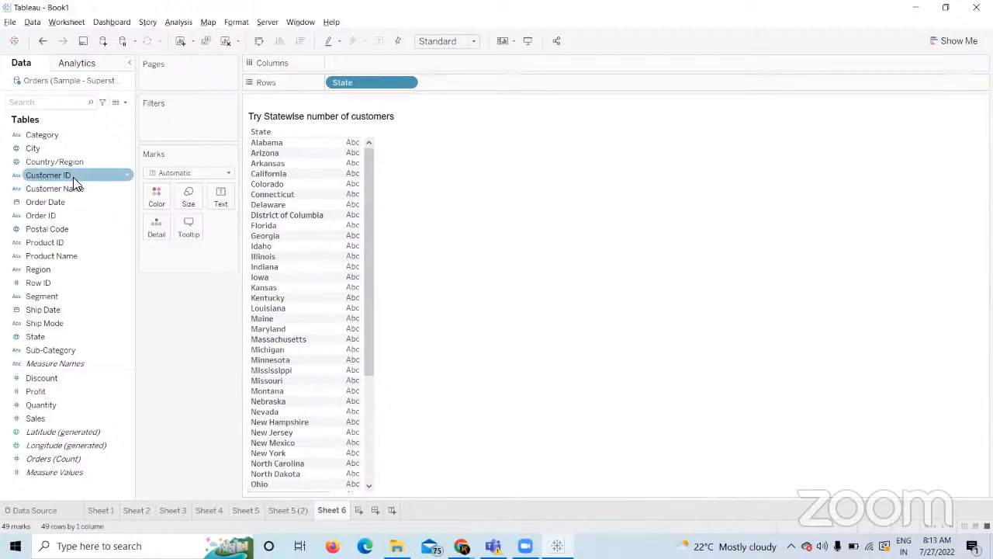
pyautogui.moveTo(73, 177); pyautogui.dragTo(463, 83)
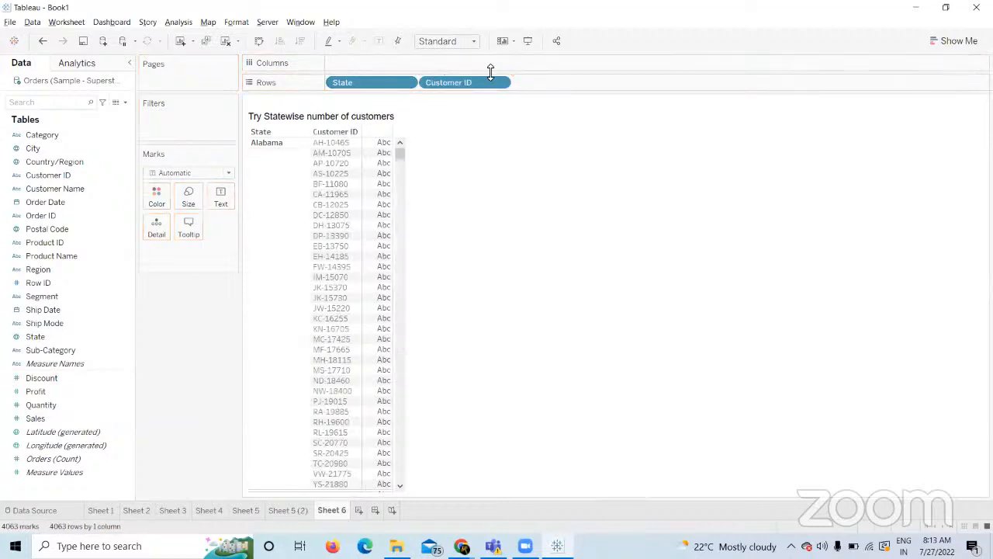
# Make Customer ID a distinct count on Columns, then drag it off the view.
pyautogui.click(495, 84)
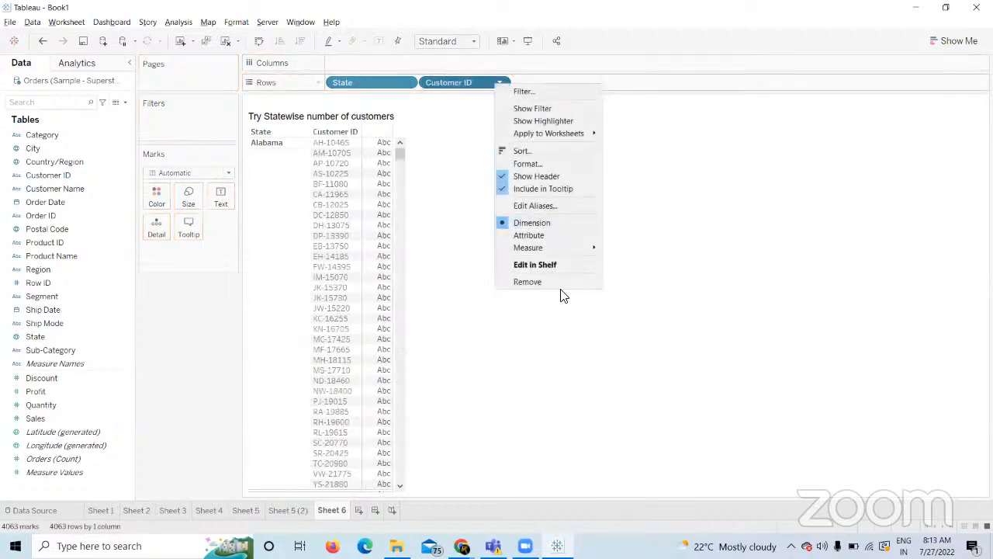
pyautogui.moveTo(554, 247)
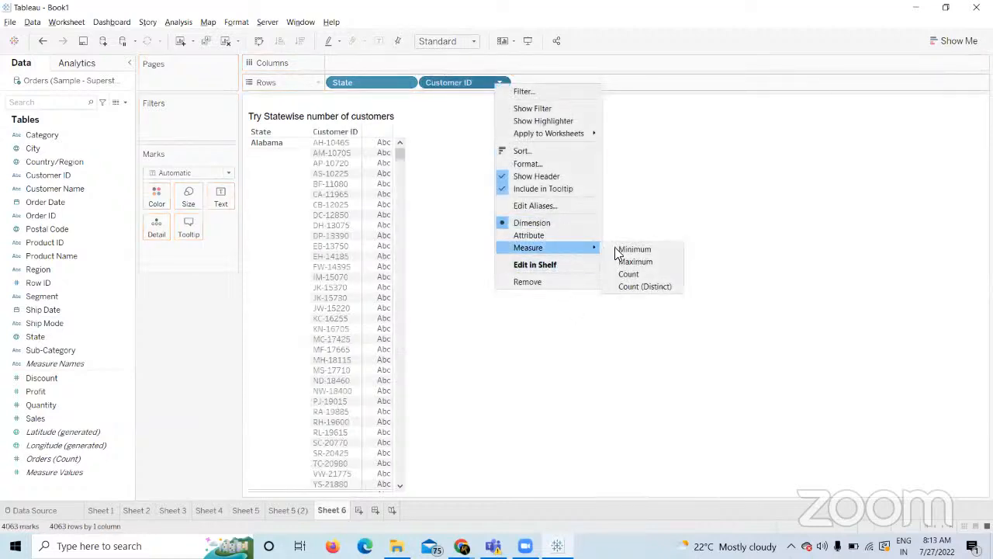
pyautogui.click(645, 287)
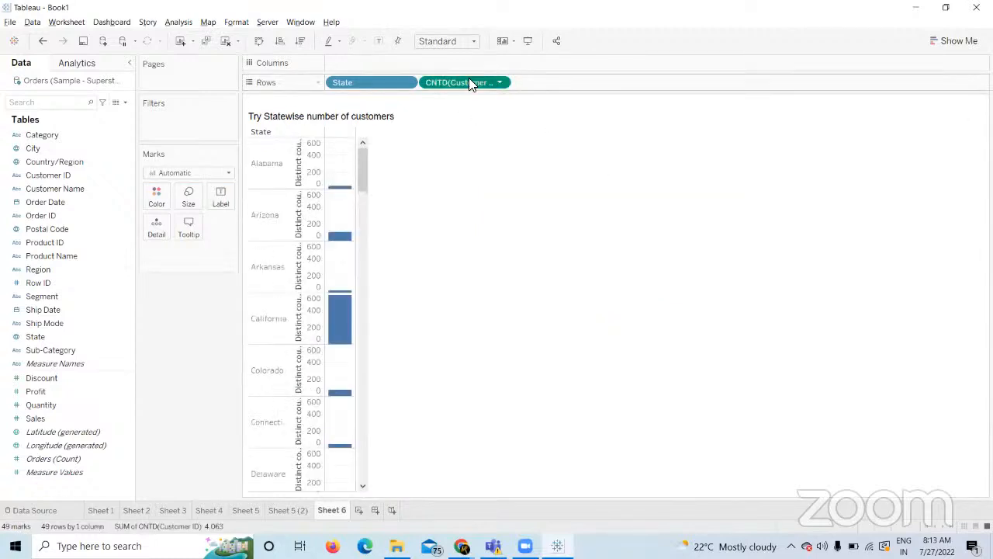
pyautogui.moveTo(469, 83); pyautogui.dragTo(401, 62)
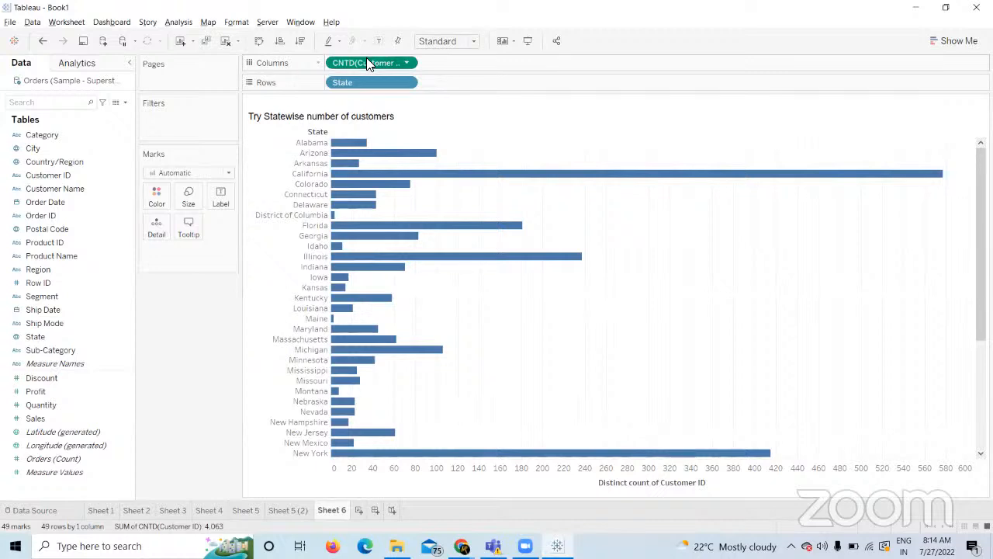
pyautogui.moveTo(368, 62); pyautogui.dragTo(208, 342)
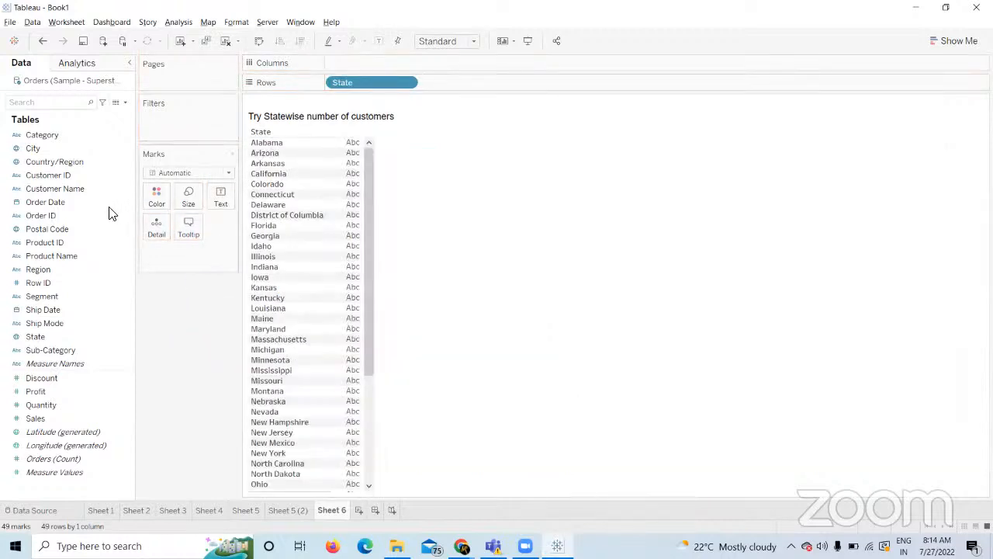
pyautogui.click(59, 180)
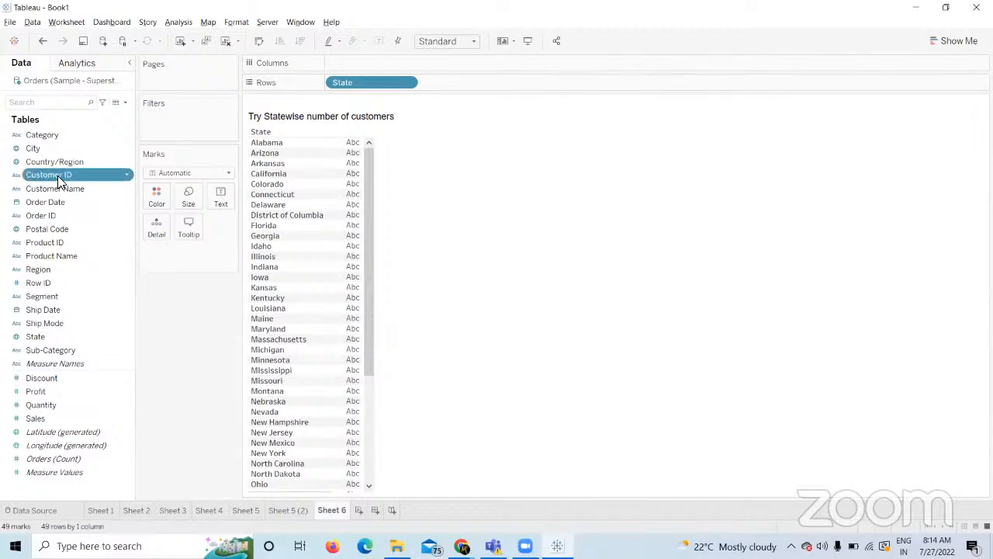
pyautogui.rightClick(59, 181)
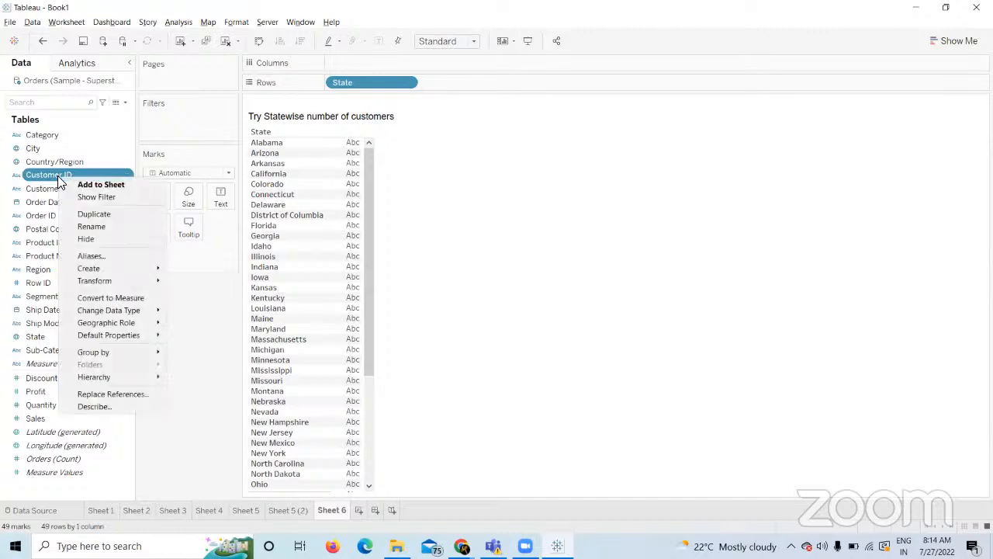
pyautogui.click(202, 336)
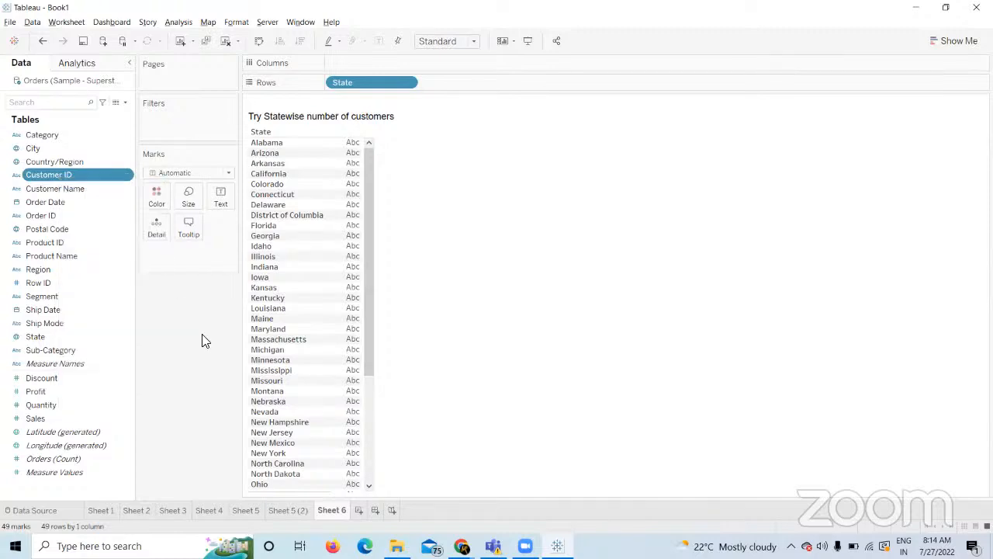
pyautogui.moveTo(62, 180); pyautogui.dragTo(188, 354)
pyautogui.click(64, 172)
pyautogui.moveTo(64, 174); pyautogui.dragTo(363, 66)
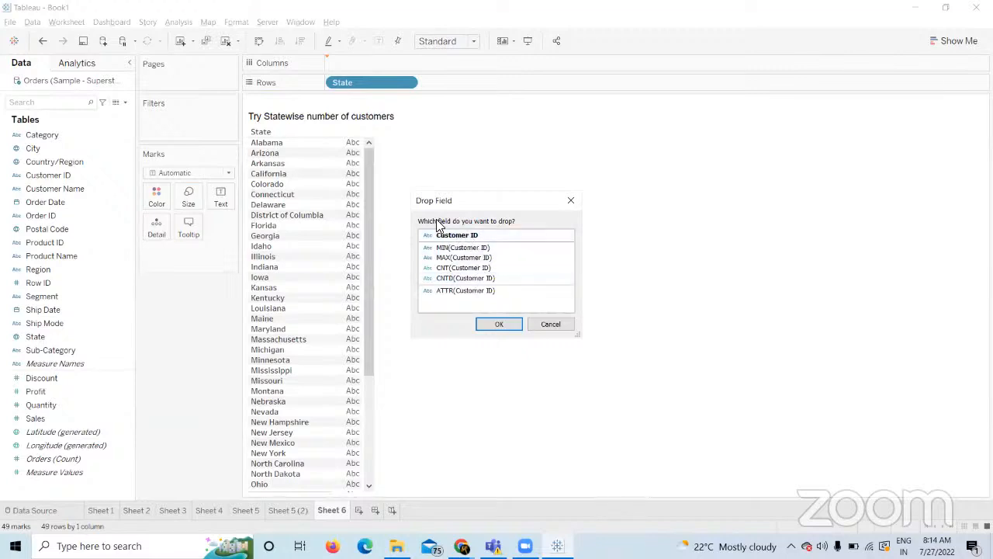
pyautogui.click(475, 281)
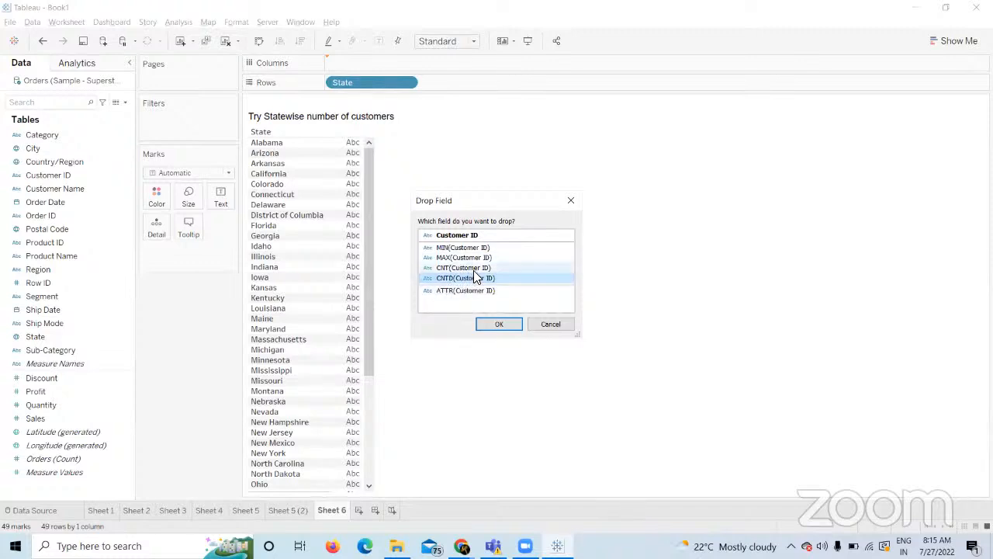
pyautogui.click(501, 325)
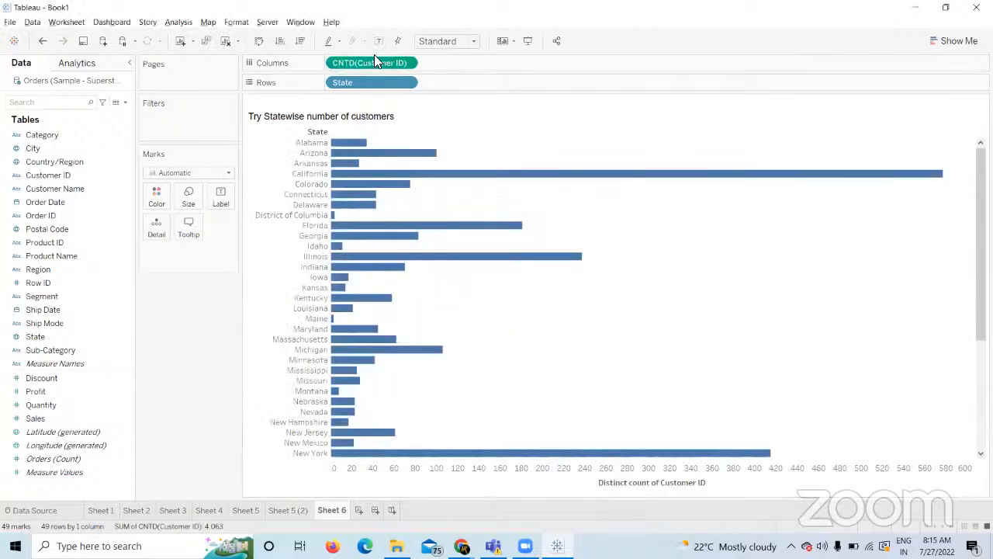
pyautogui.moveTo(366, 62); pyautogui.dragTo(163, 361)
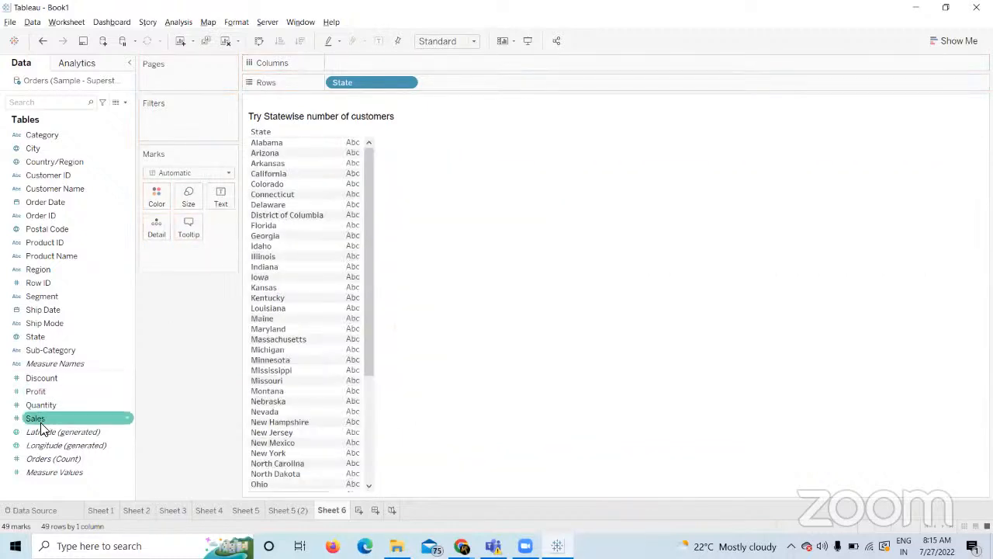
# Try AVG(Sales) bars per state on Columns, then remove them.
pyautogui.moveTo(42, 430); pyautogui.dragTo(352, 62)
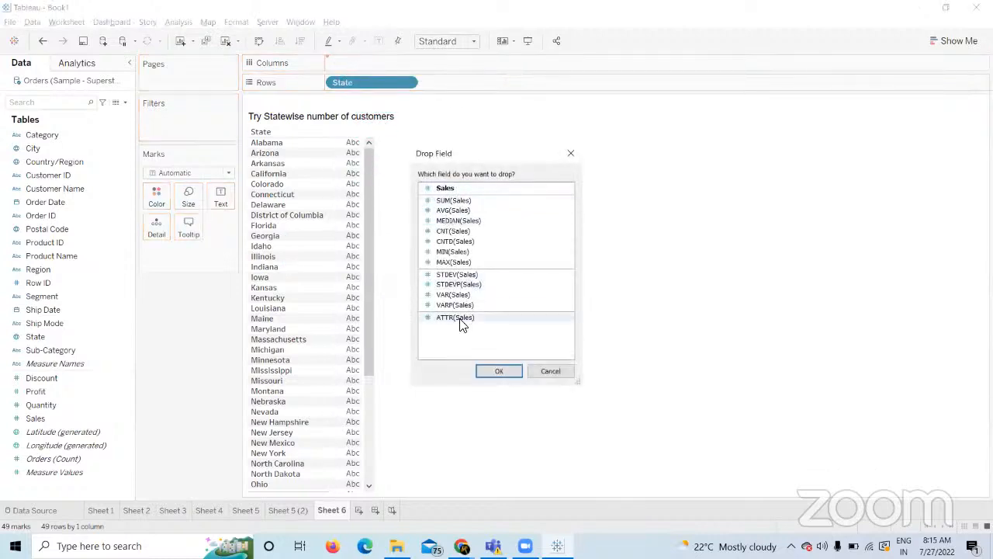
pyautogui.click(466, 210)
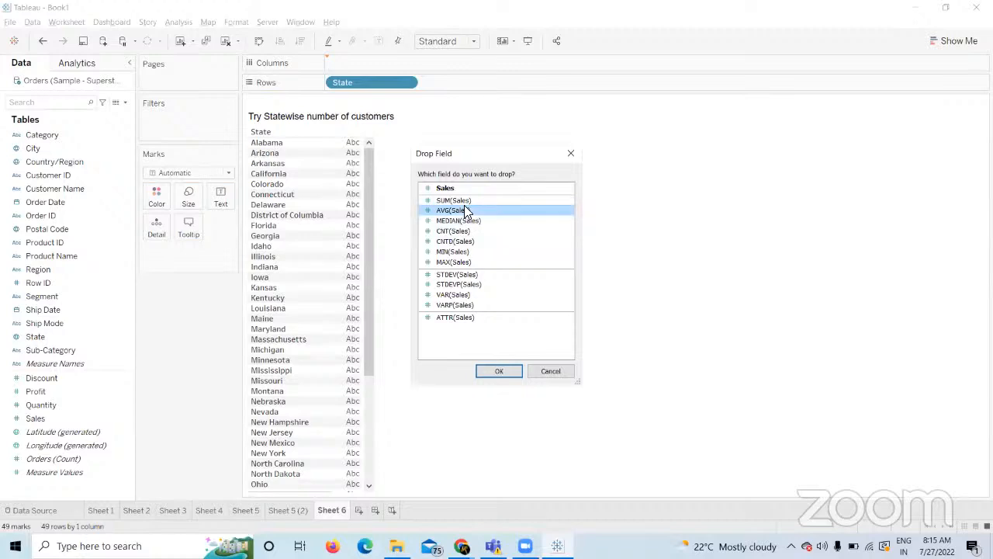
pyautogui.click(500, 372)
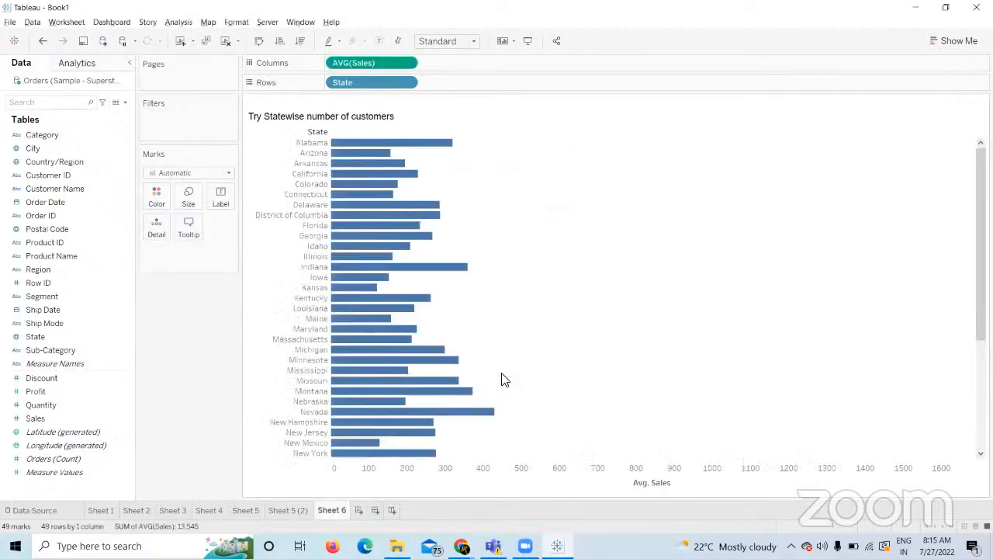
pyautogui.moveTo(379, 64); pyautogui.dragTo(209, 309)
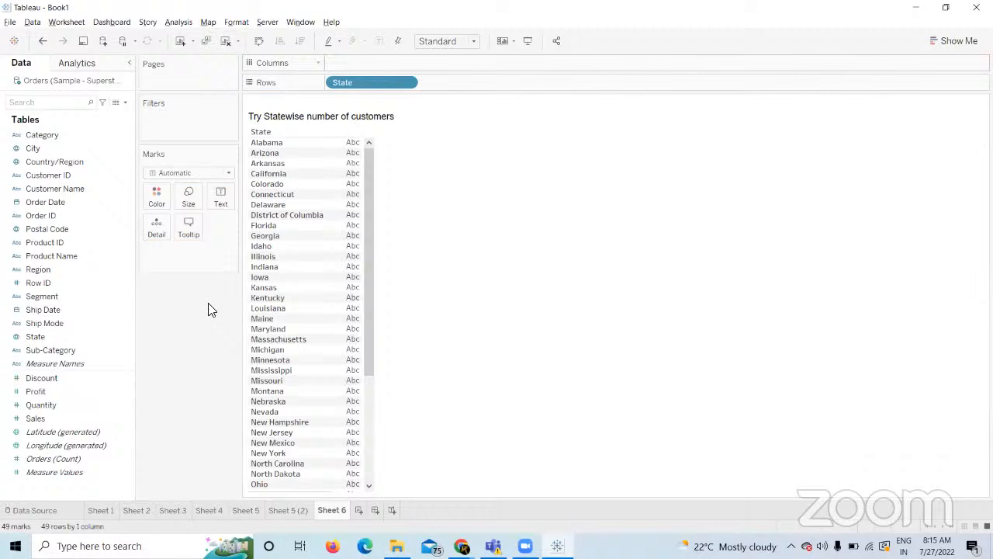
# Try CNTD(Customer ID) bars per state on Columns, then remove them.
pyautogui.click(65, 177)
pyautogui.moveTo(65, 177); pyautogui.dragTo(364, 67)
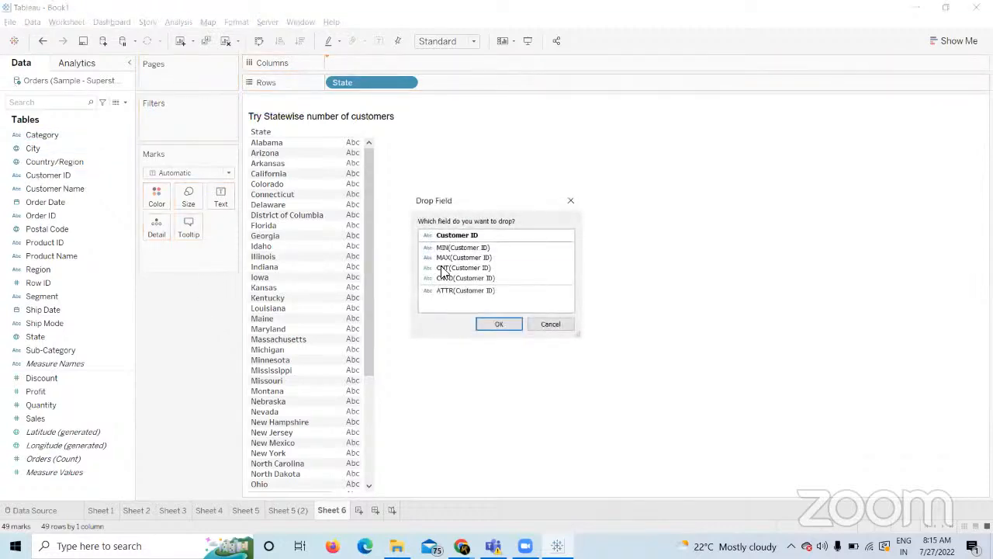
pyautogui.click(465, 277)
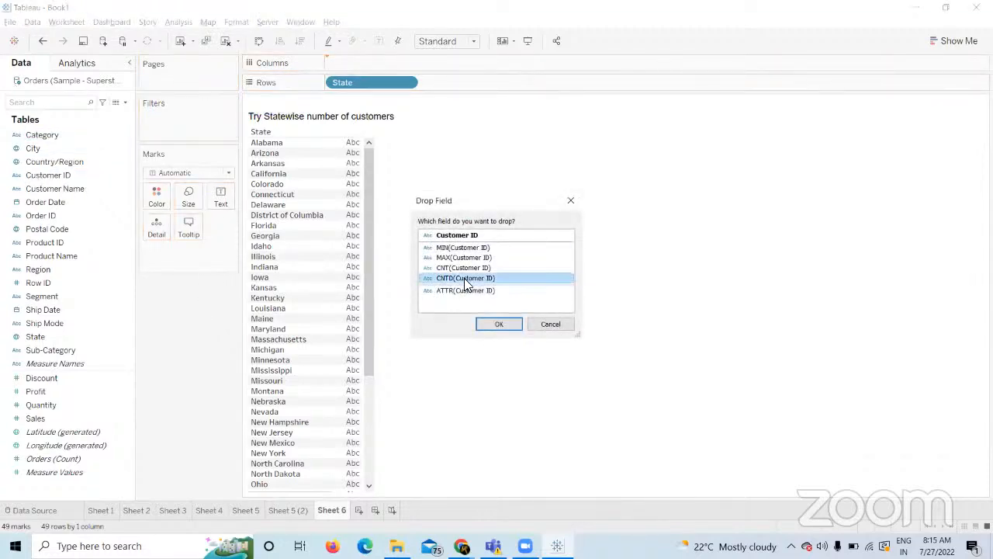
pyautogui.click(493, 326)
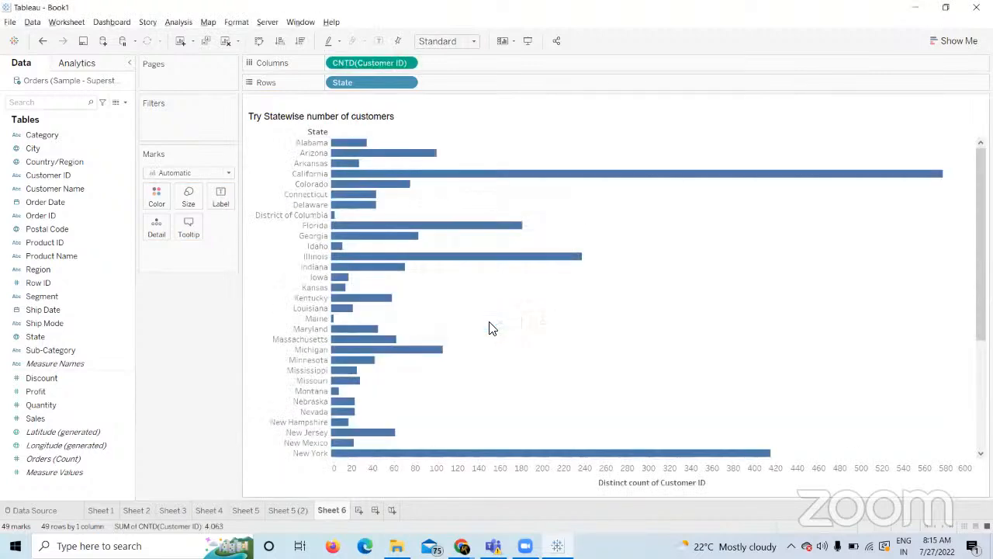
pyautogui.moveTo(371, 63); pyautogui.dragTo(209, 342)
# Rebuild distinct Customer ID count as horizontal bars, then clear the whole sheet.
pyautogui.moveTo(73, 173); pyautogui.dragTo(509, 82)
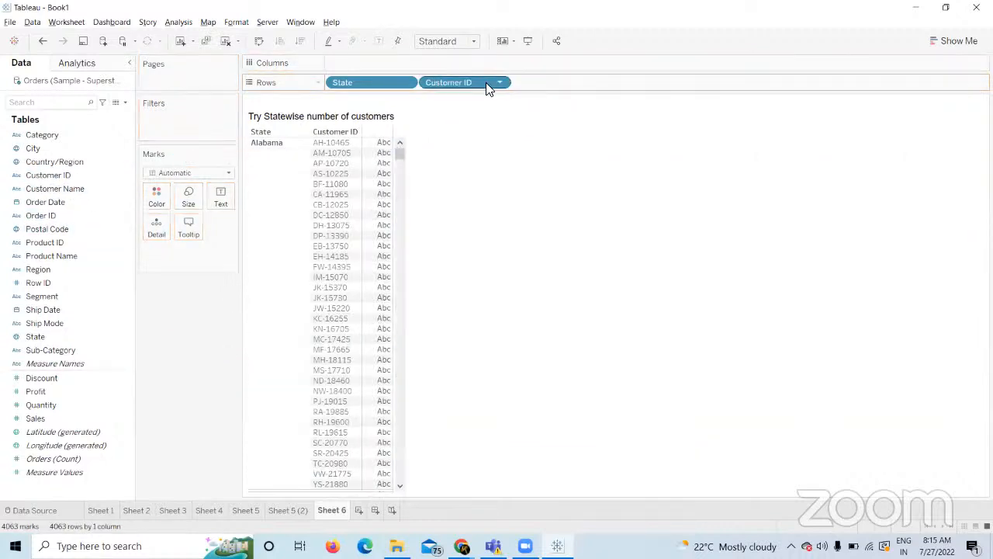
pyautogui.click(499, 83)
pyautogui.moveTo(543, 247)
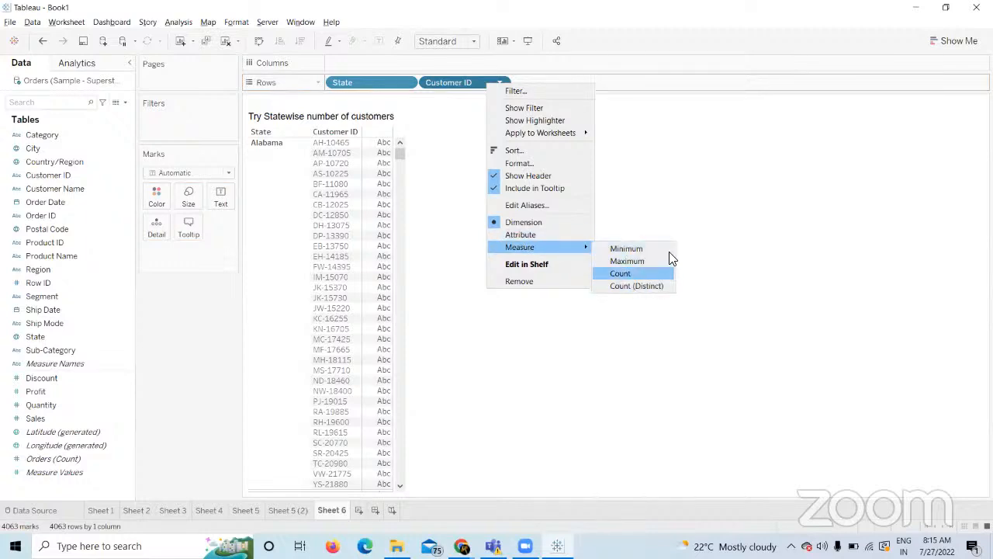
pyautogui.click(636, 285)
pyautogui.moveTo(481, 83); pyautogui.dragTo(432, 65)
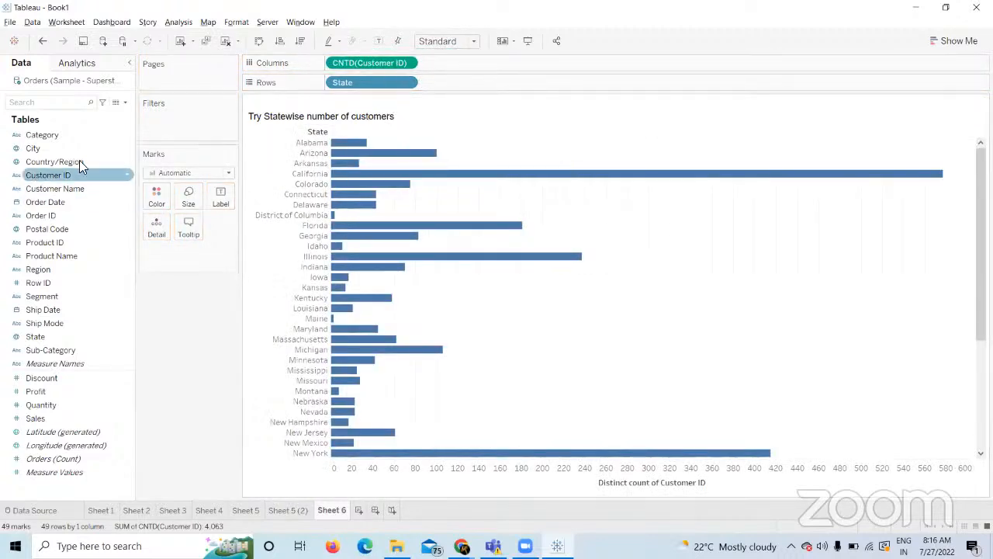
pyautogui.click(226, 41)
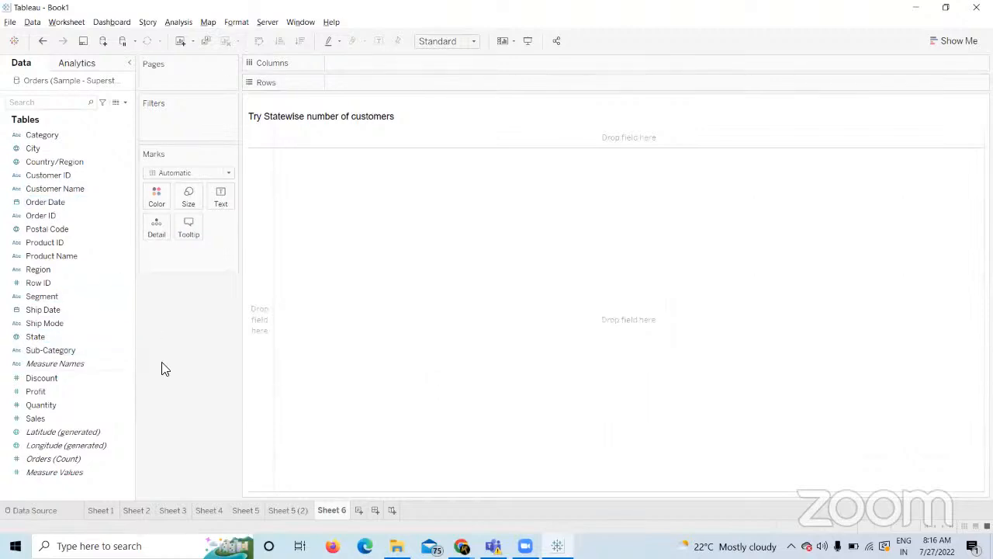
# Undo the sheet clear, review the Course Builder exercise list in Chrome, and return to Tableau.
pyautogui.hotkey('alt', 'Tab')
pyautogui.hotkey('alt', 'Tab')
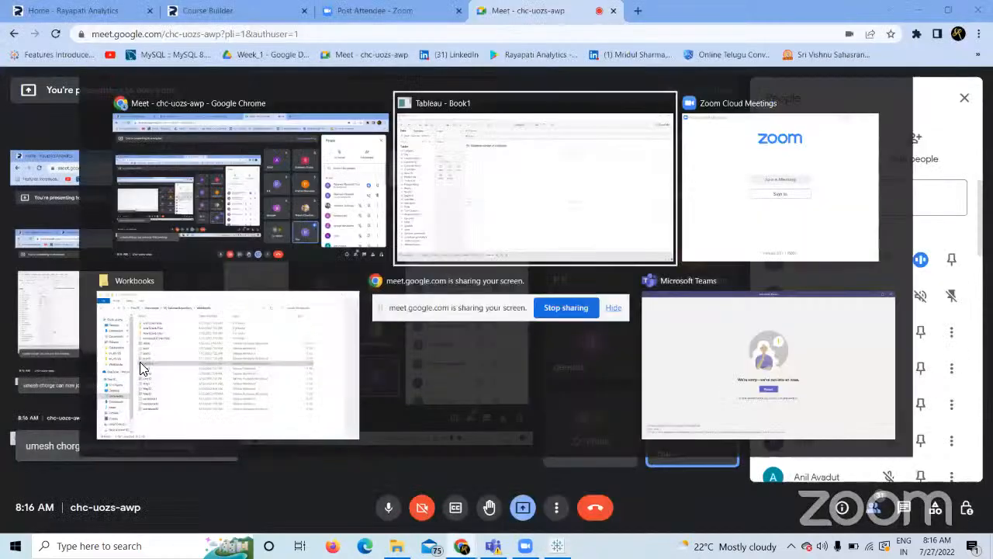
pyautogui.hotkey('ctrl', 'z')
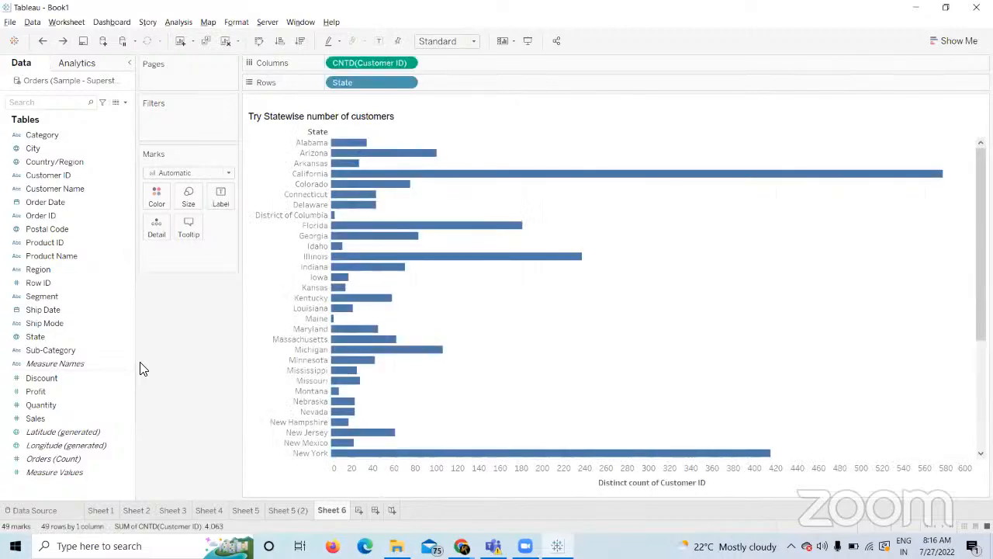
pyautogui.hotkey('alt', 'Tab')
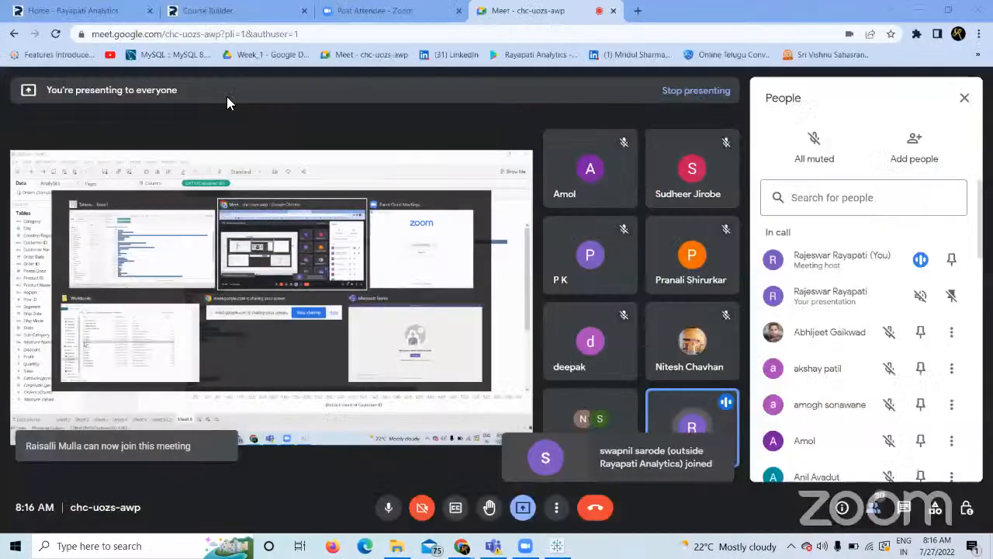
pyautogui.click(225, 9)
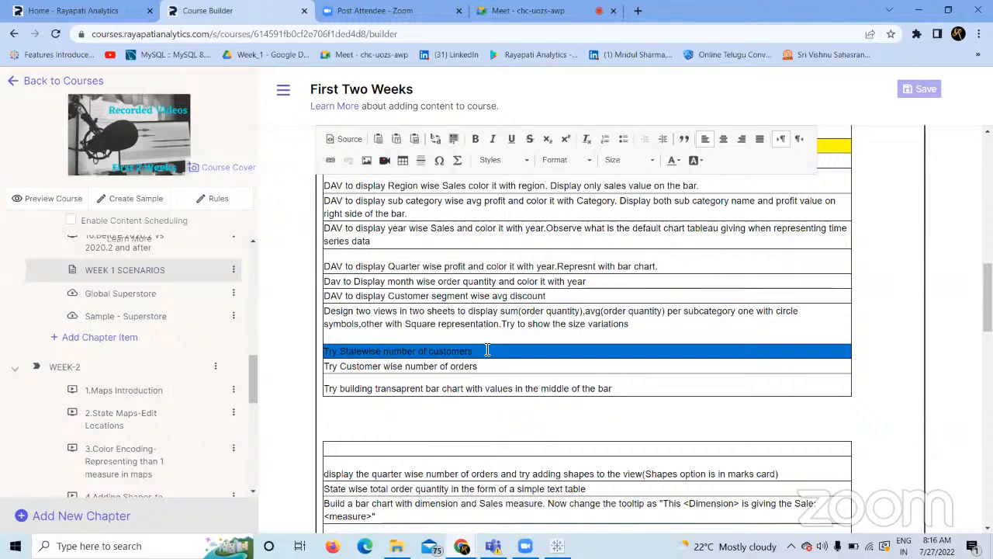
pyautogui.moveTo(482, 366); pyautogui.dragTo(326, 368)
pyautogui.hotkey('alt', 'Tab')
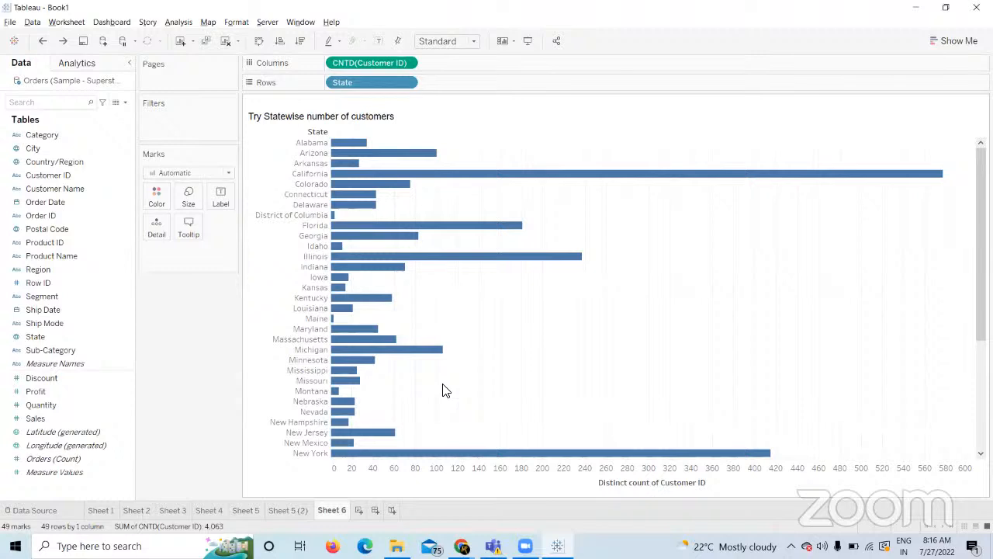
# Clear the sheet, list Customer Name on Rows, and drop Customer ID onto Columns.
pyautogui.click(228, 39)
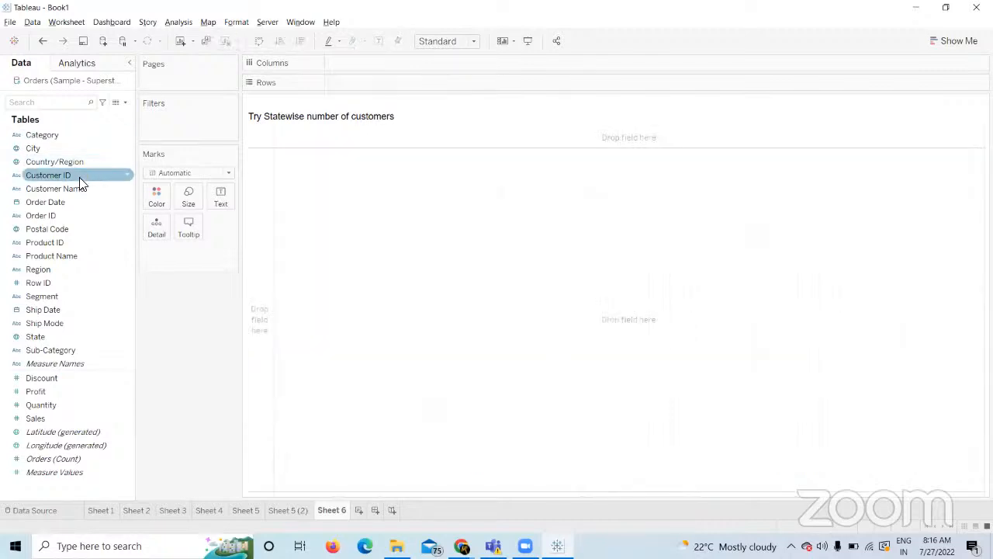
pyautogui.moveTo(74, 189); pyautogui.dragTo(355, 82)
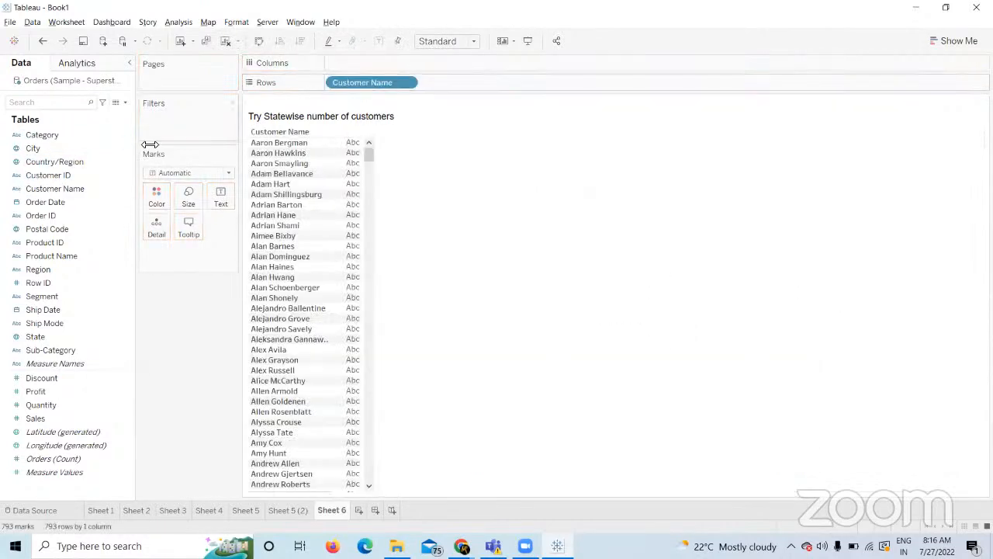
pyautogui.click(66, 176)
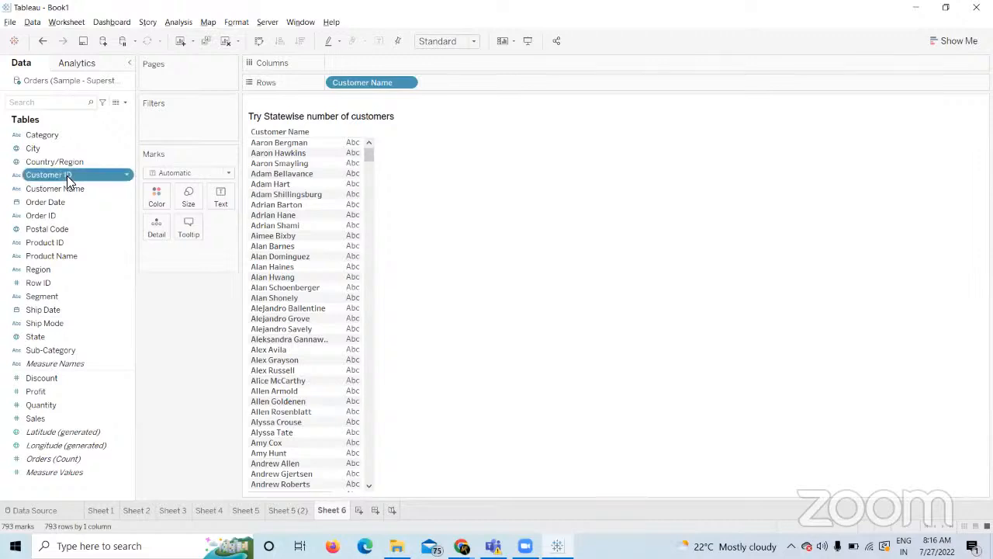
pyautogui.moveTo(66, 175); pyautogui.dragTo(350, 64)
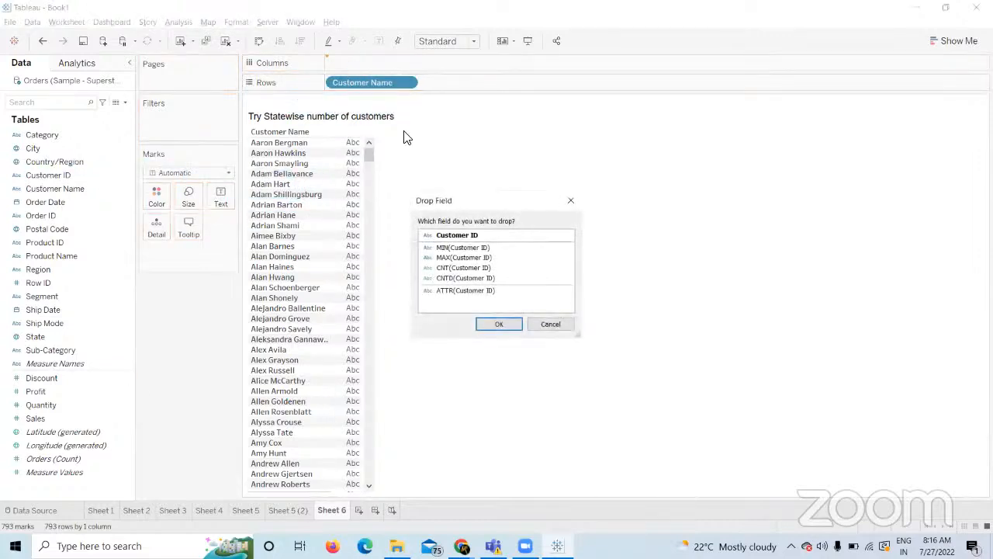
# Make it CNT(Customer ID), move it to Label, then remove the count.
pyautogui.doubleClick(458, 268)
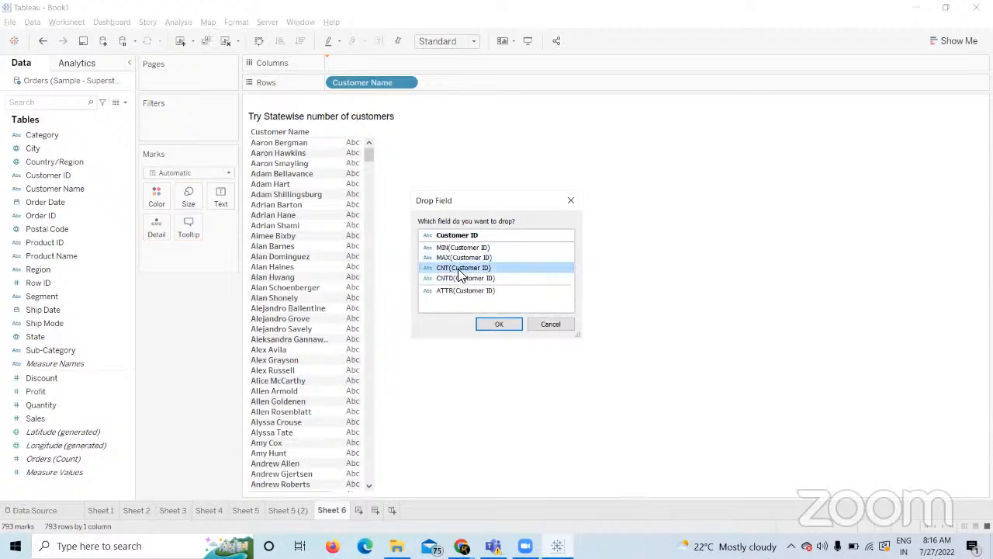
pyautogui.moveTo(377, 62); pyautogui.dragTo(224, 197)
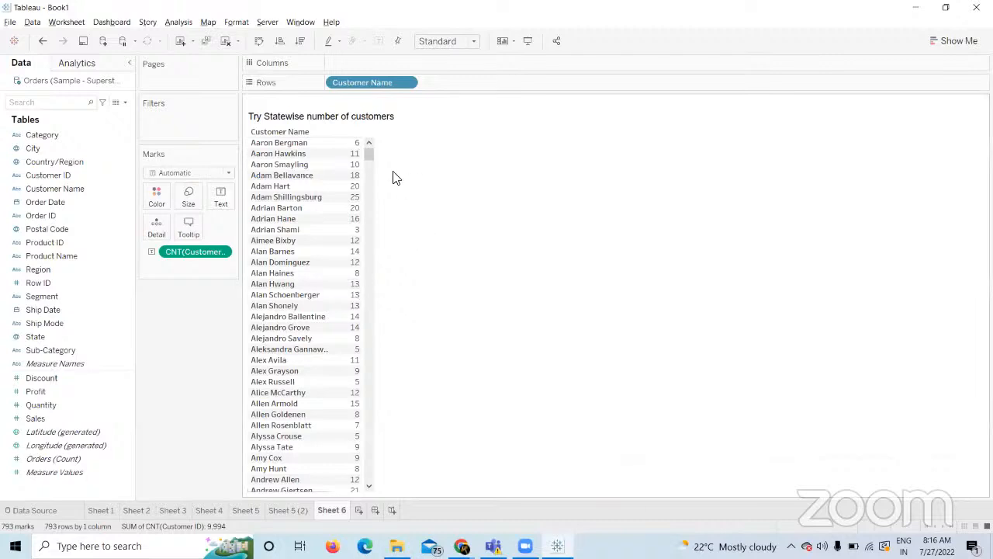
pyautogui.moveTo(359, 180)
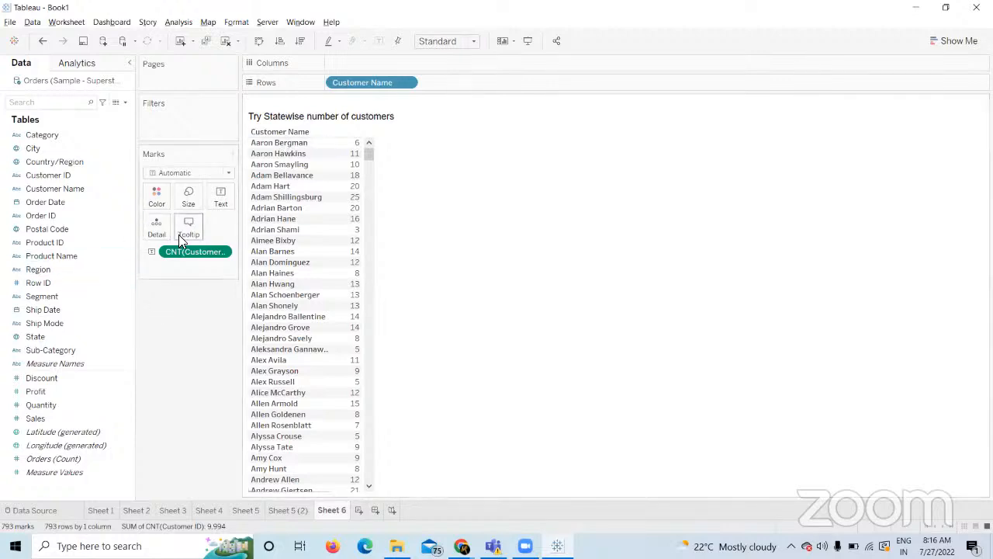
pyautogui.moveTo(192, 249); pyautogui.dragTo(190, 307)
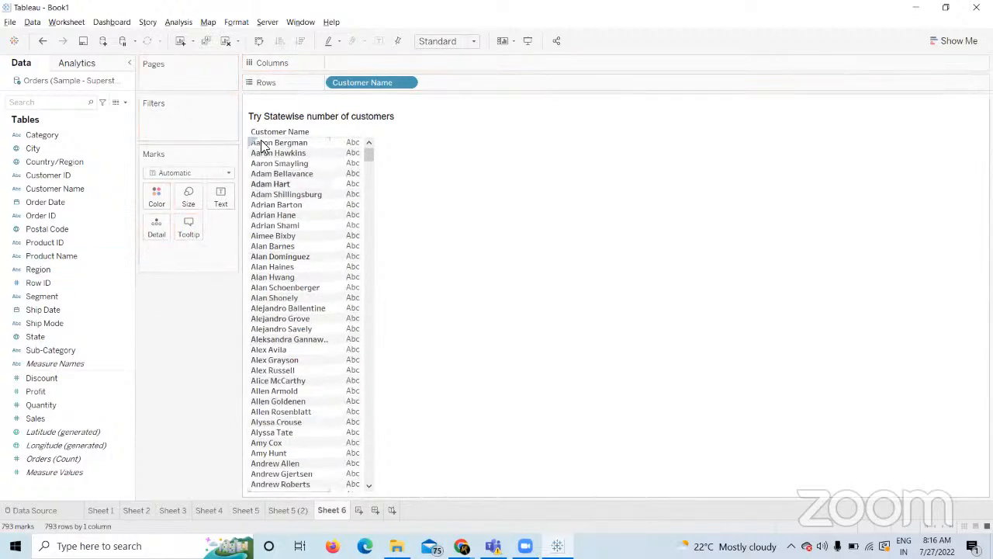
# Clear the sheet and compare the Customer ID and Customer Name fields in the Data pane.
pyautogui.click(225, 41)
pyautogui.click(62, 204)
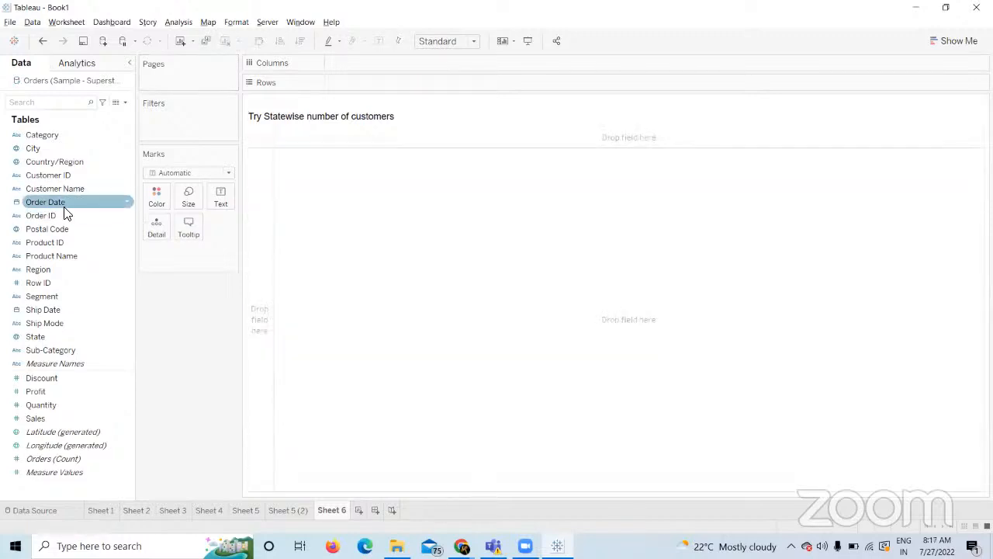
pyautogui.click(73, 188)
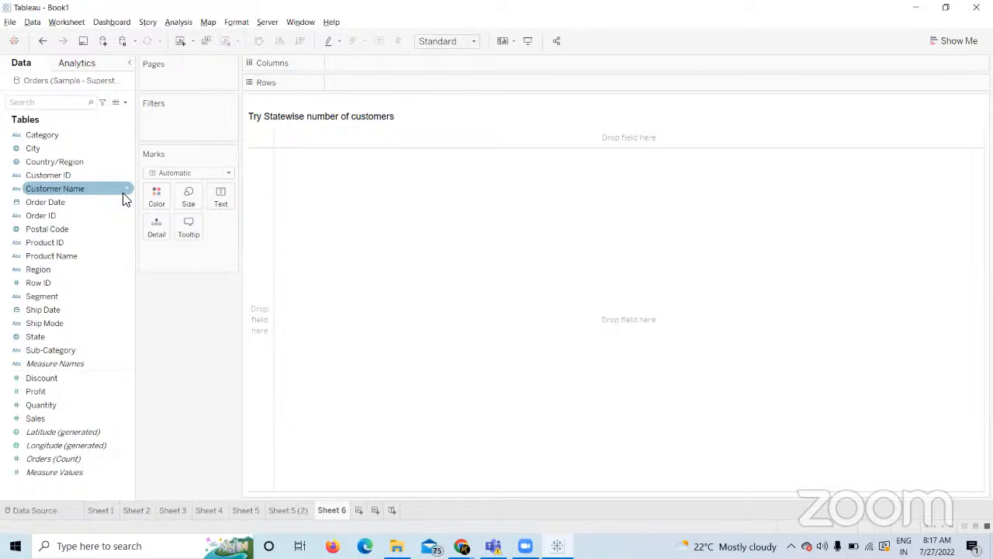
pyautogui.click(101, 163)
pyautogui.click(93, 175)
pyautogui.click(89, 187)
pyautogui.click(67, 177)
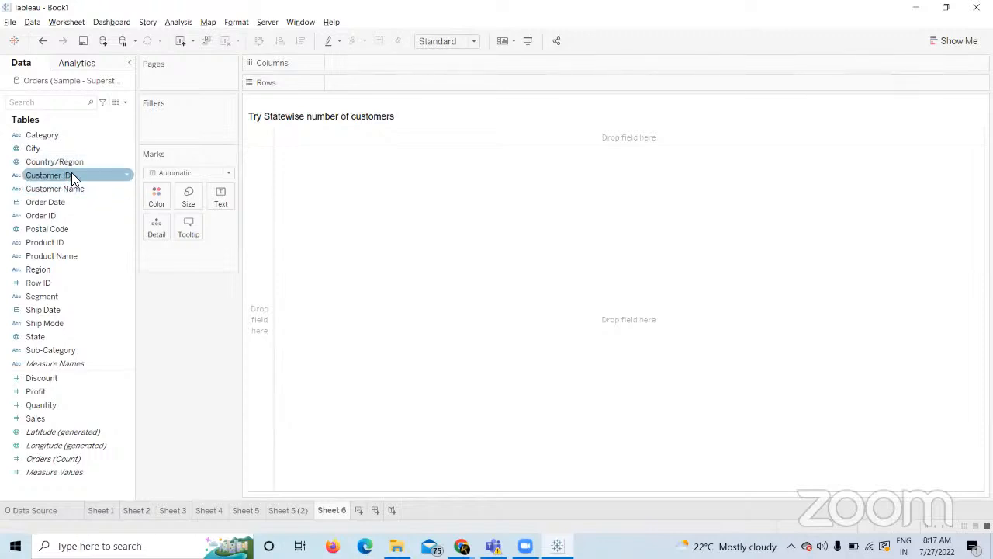
pyautogui.click(159, 283)
pyautogui.click(89, 176)
pyautogui.click(83, 188)
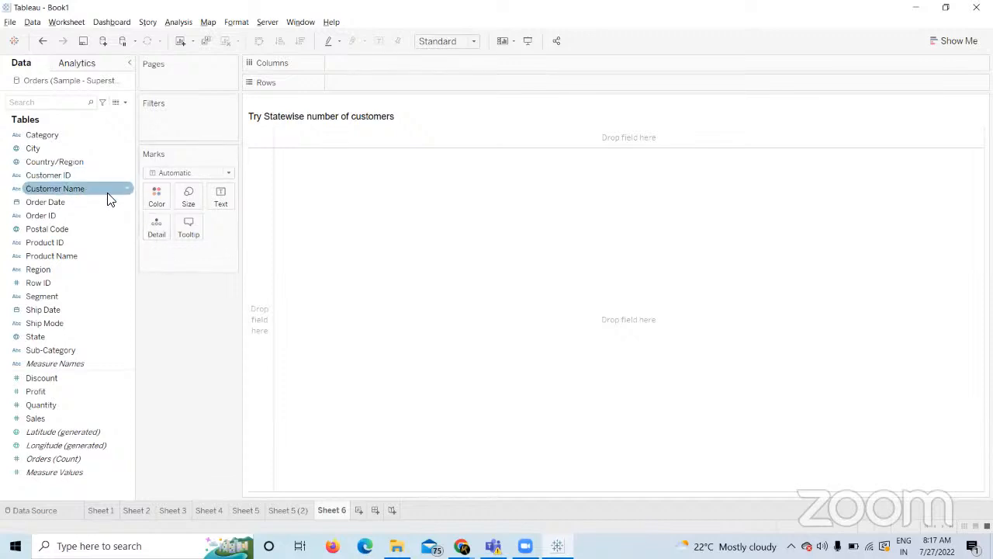
pyautogui.click(218, 360)
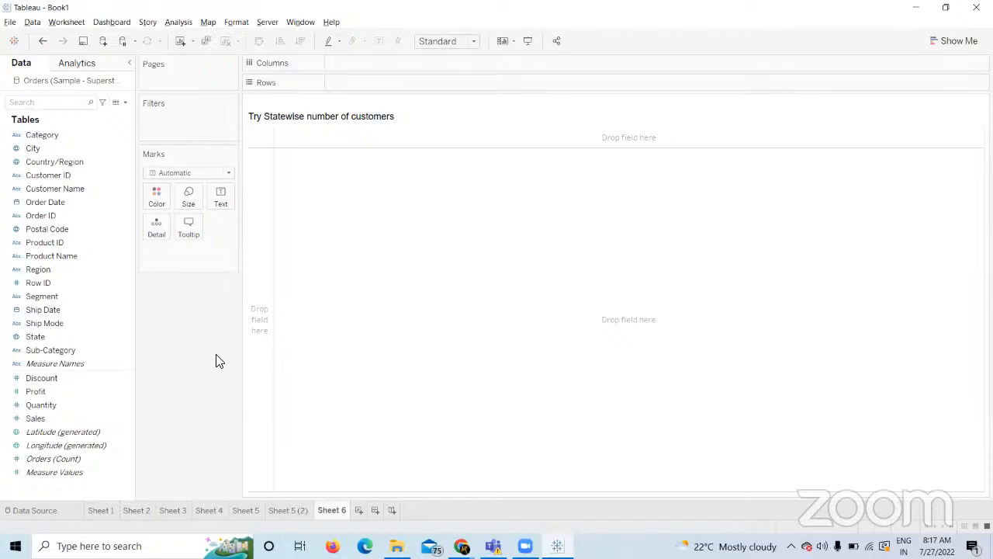
pyautogui.click(70, 189)
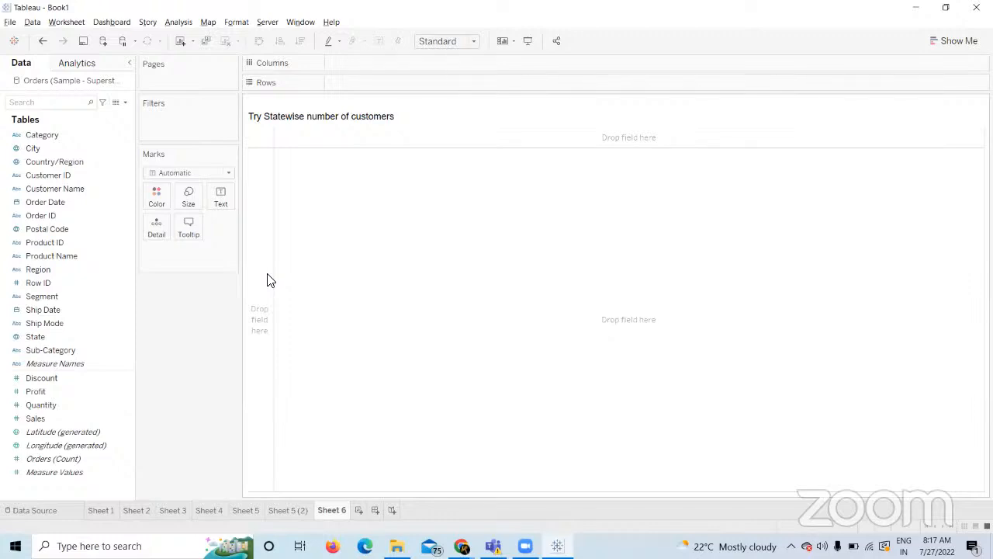
pyautogui.click(76, 194)
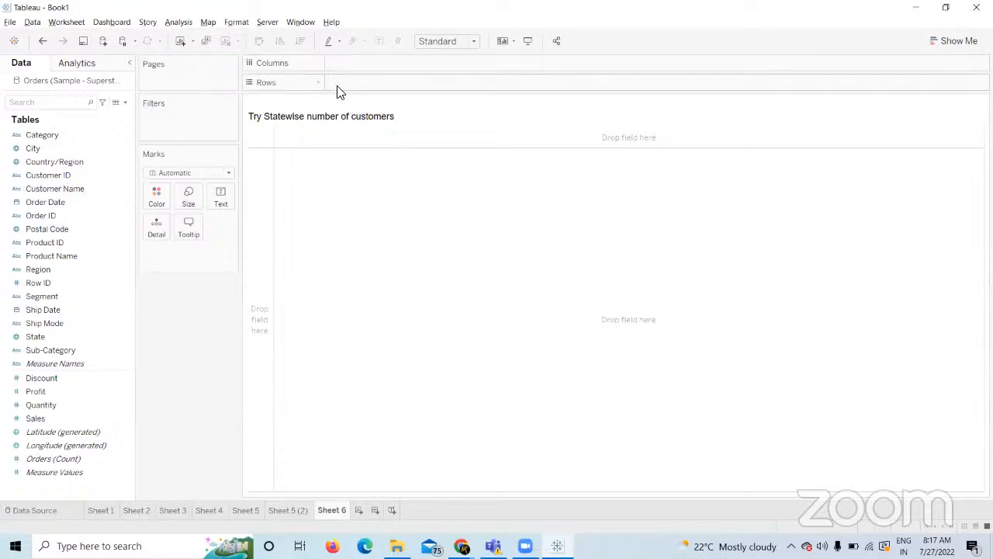
pyautogui.click(77, 190)
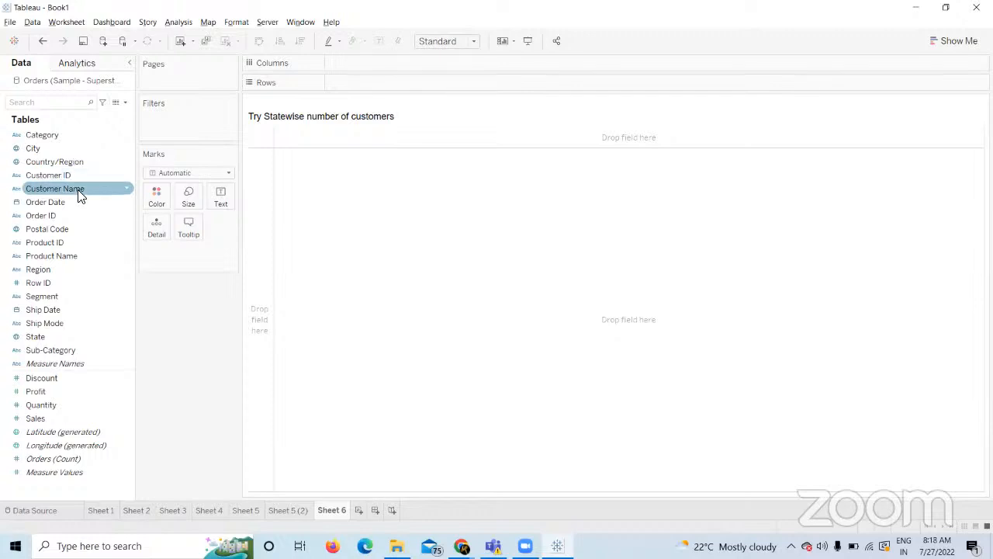
pyautogui.click(82, 180)
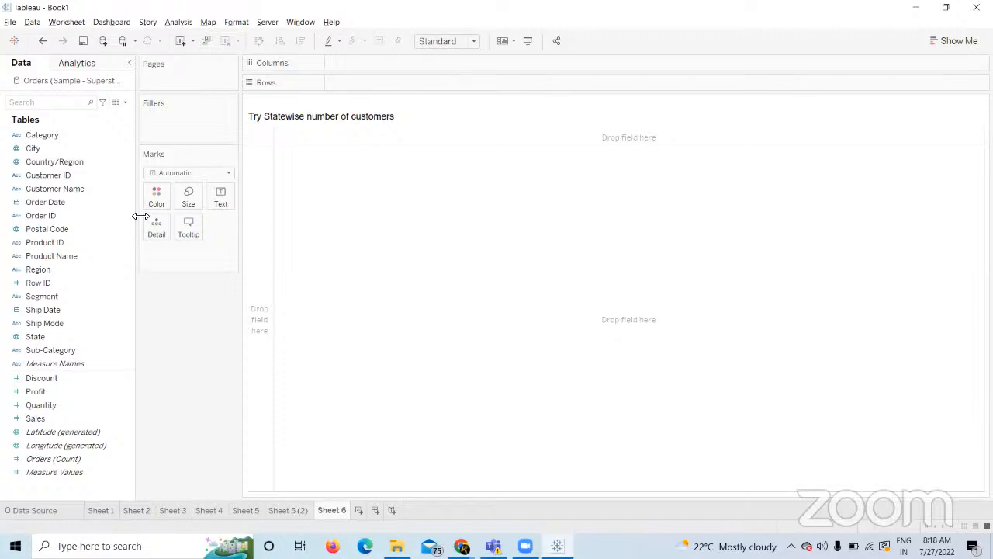
pyautogui.click(86, 190)
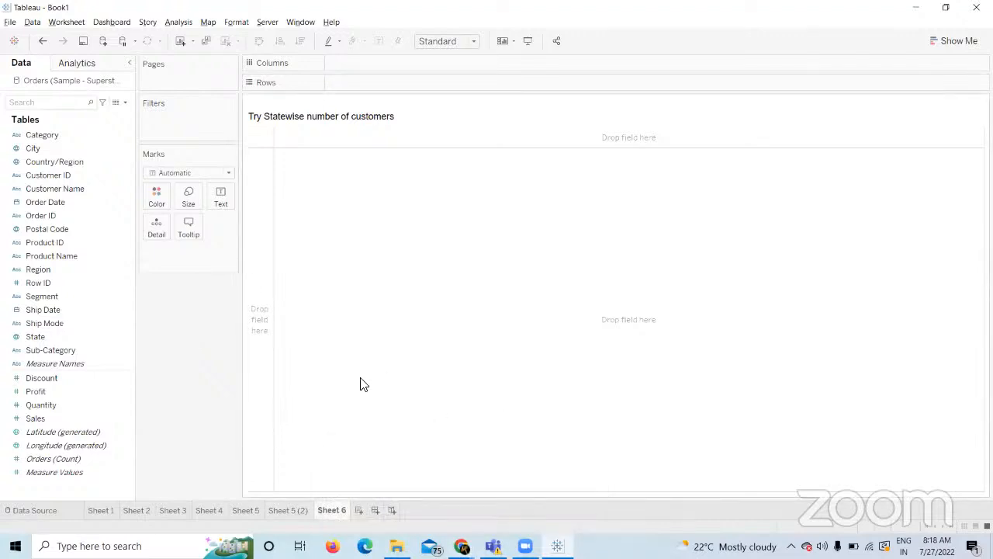
pyautogui.click(72, 191)
# Put Customer ID on Rows, add Customer Name as CNTD, then remove that count.
pyautogui.moveTo(69, 175); pyautogui.dragTo(345, 80)
pyautogui.moveTo(57, 188); pyautogui.dragTo(371, 215)
pyautogui.doubleClick(469, 278)
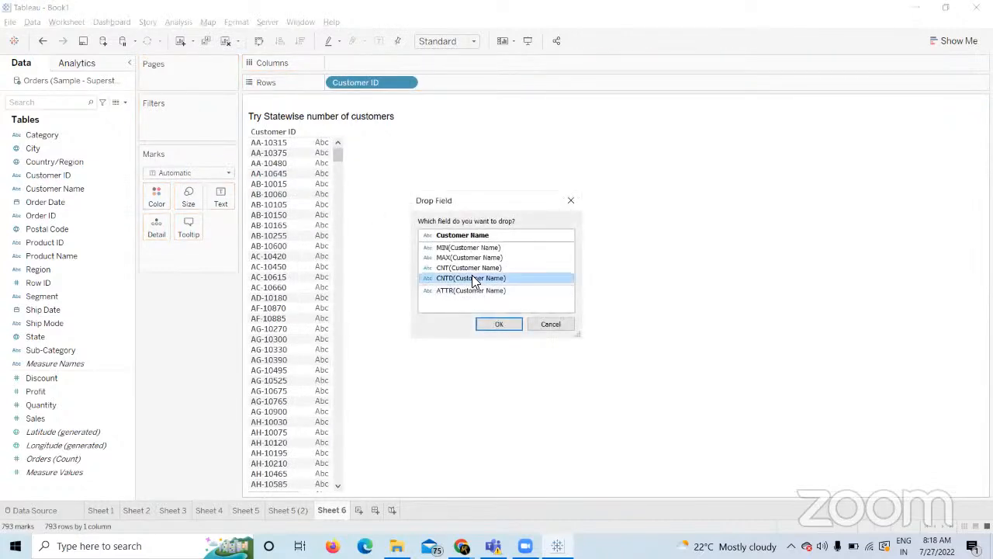
pyautogui.moveTo(332, 182)
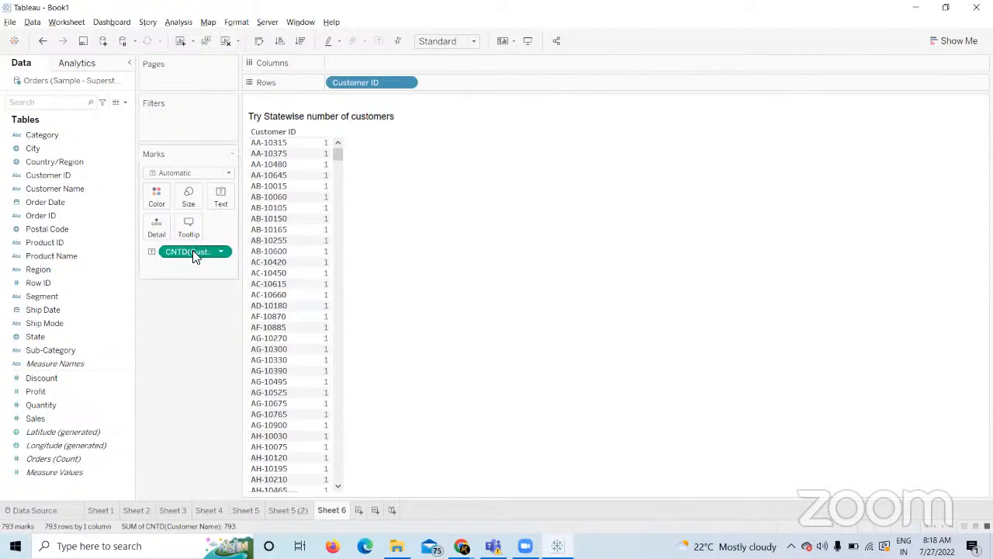
pyautogui.moveTo(194, 251); pyautogui.dragTo(628, 357)
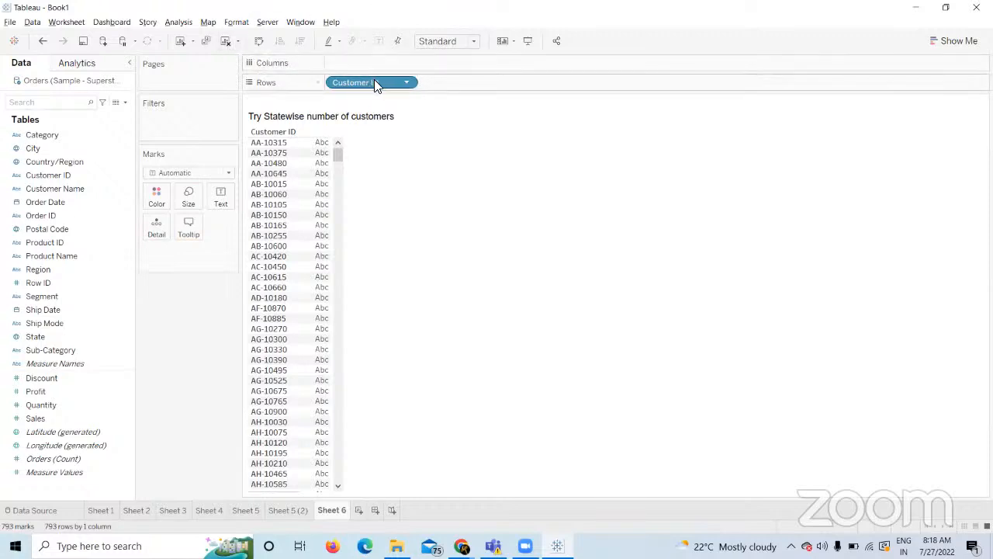
pyautogui.click(75, 191)
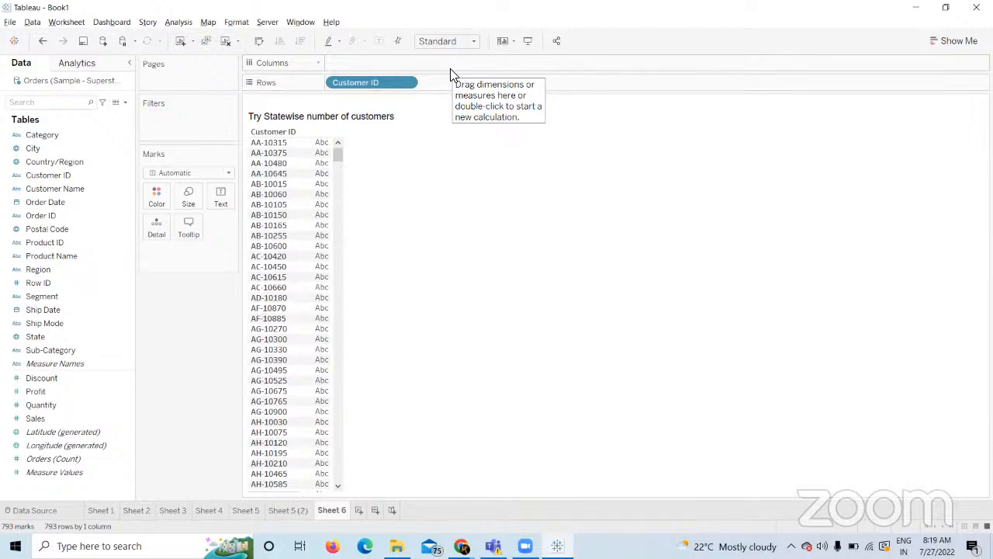
pyautogui.click(85, 215)
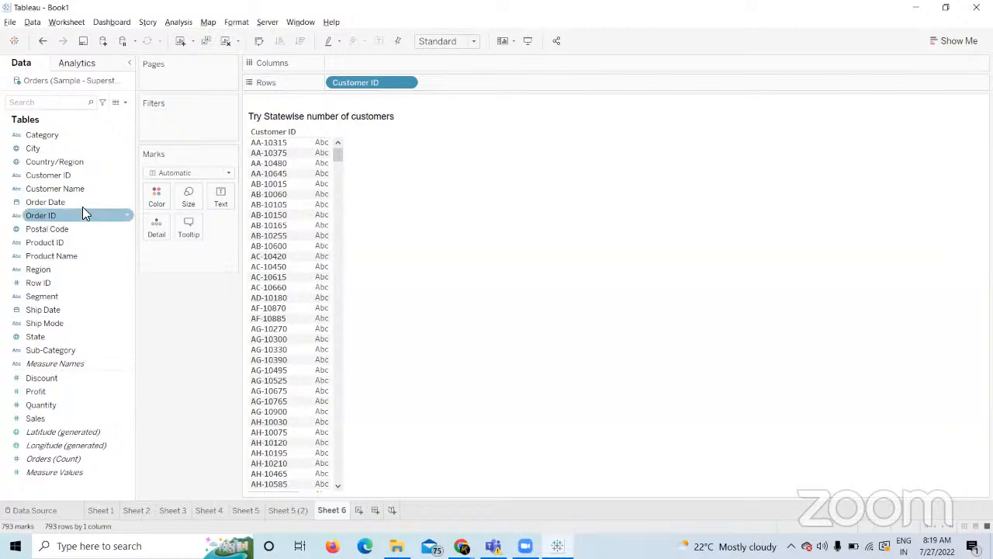
pyautogui.click(84, 191)
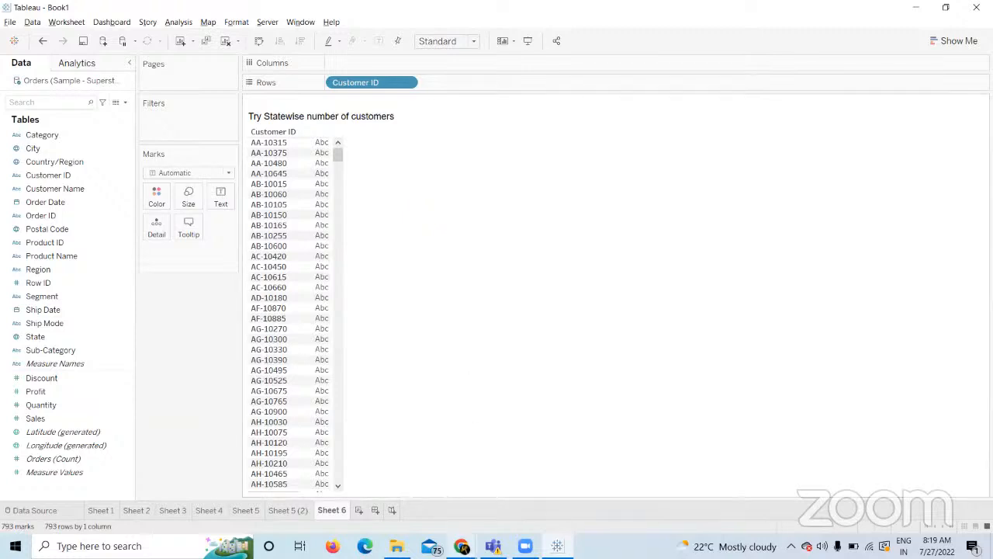
pyautogui.moveTo(462, 545)
pyautogui.click(417, 505)
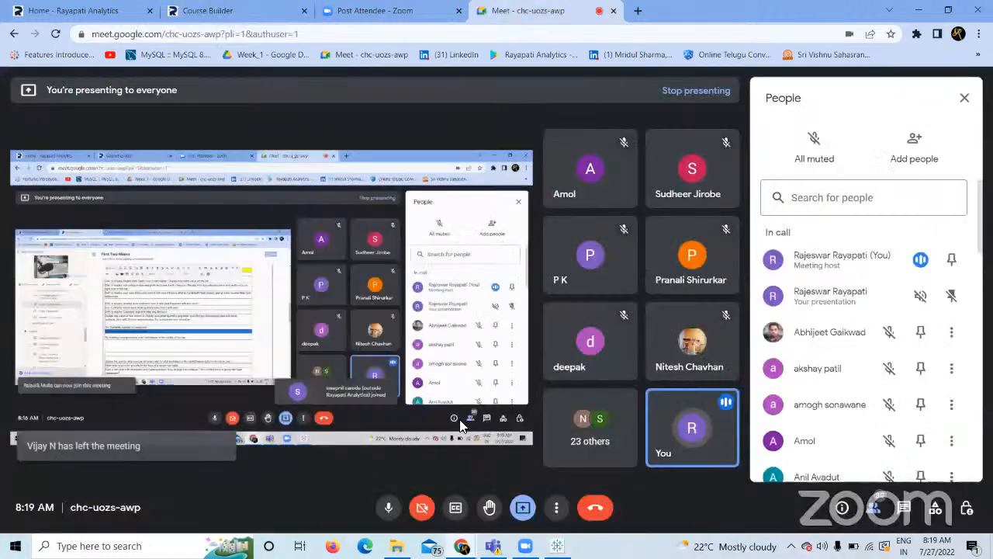
pyautogui.click(531, 11)
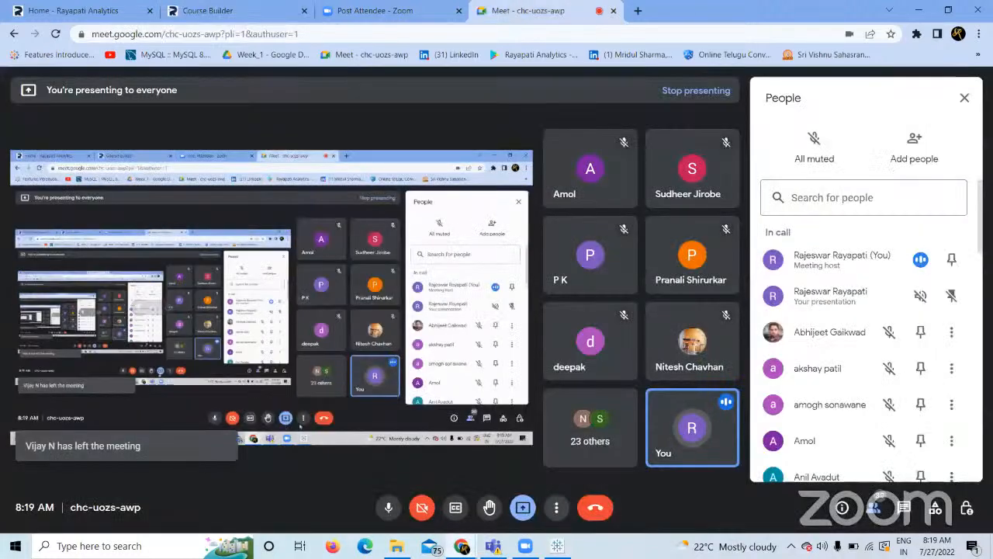
pyautogui.click(557, 546)
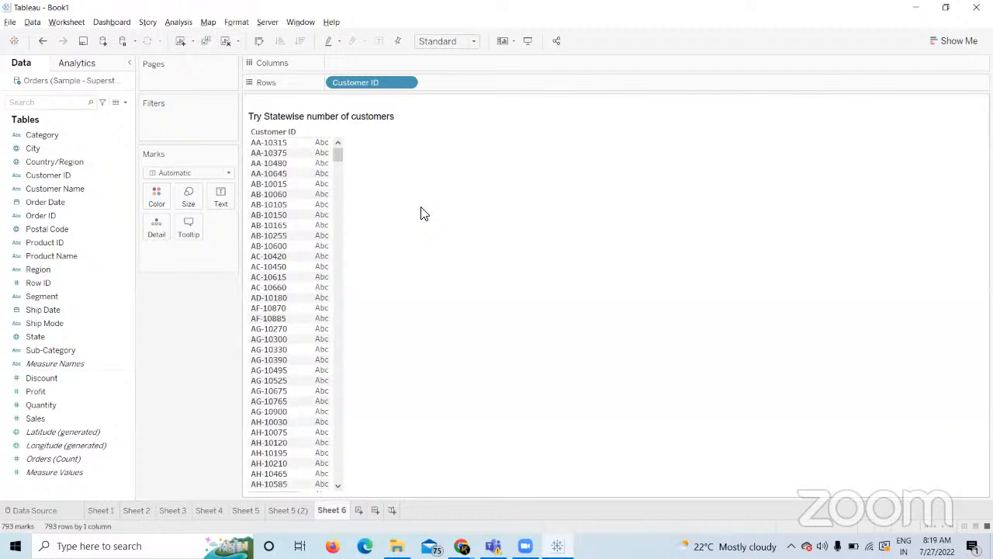
# Look over the Customer Name, Country/Region and Customer ID fields, then clear Sheet 6.
pyautogui.click(77, 189)
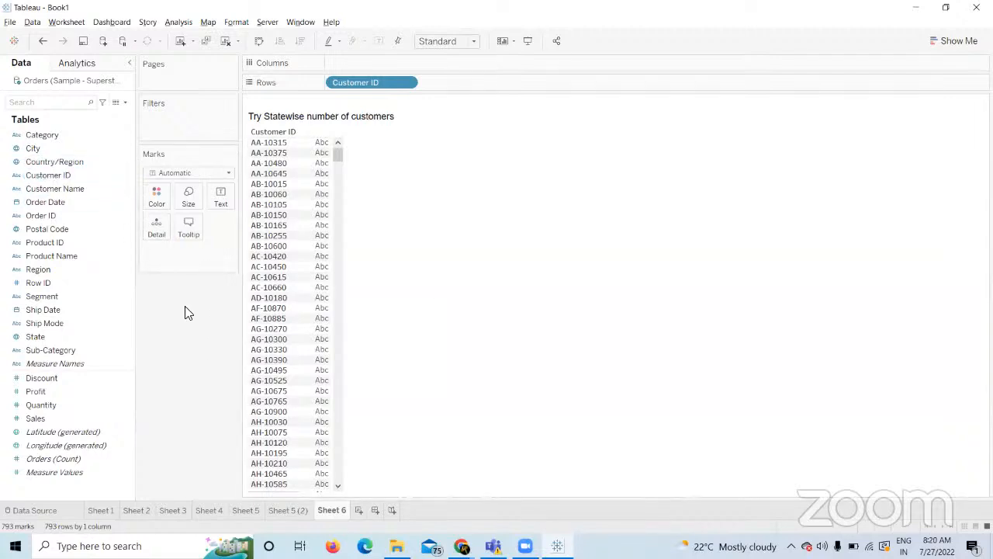
pyautogui.click(60, 166)
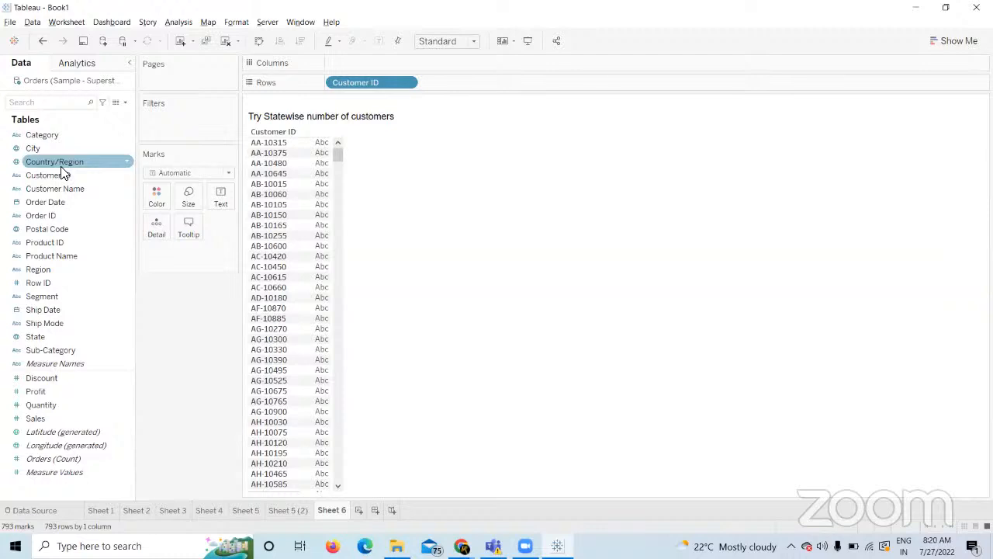
pyautogui.click(62, 175)
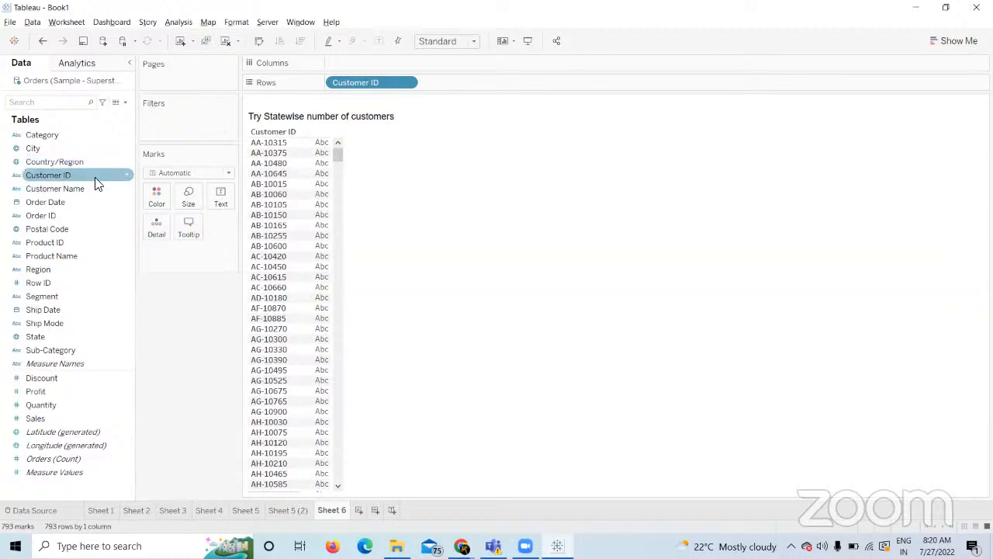
pyautogui.click(87, 188)
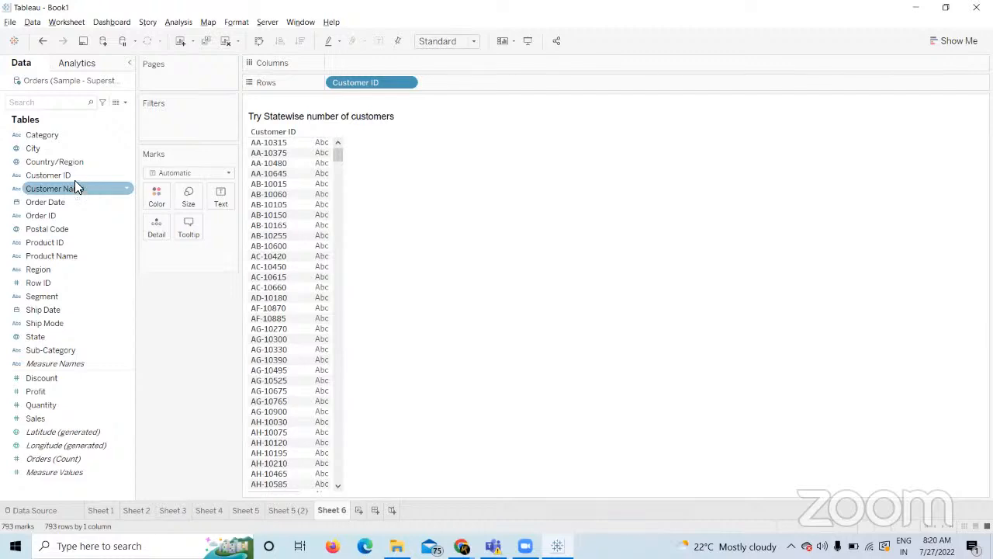
pyautogui.click(77, 177)
pyautogui.click(81, 190)
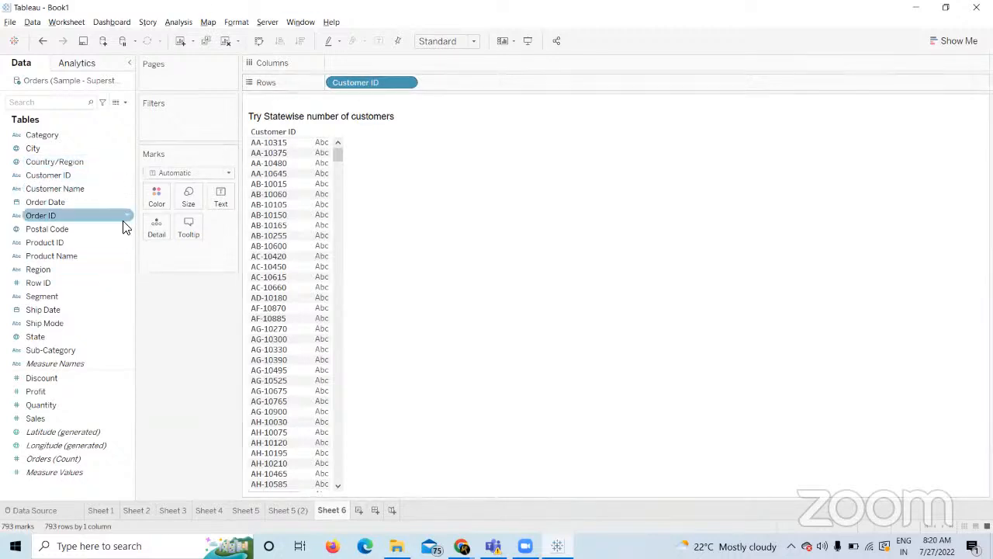
pyautogui.click(225, 41)
# Drag Customer Name toward the view, check the Meet and Zoom tabs, and return to Tableau.
pyautogui.moveTo(60, 186); pyautogui.dragTo(430, 229)
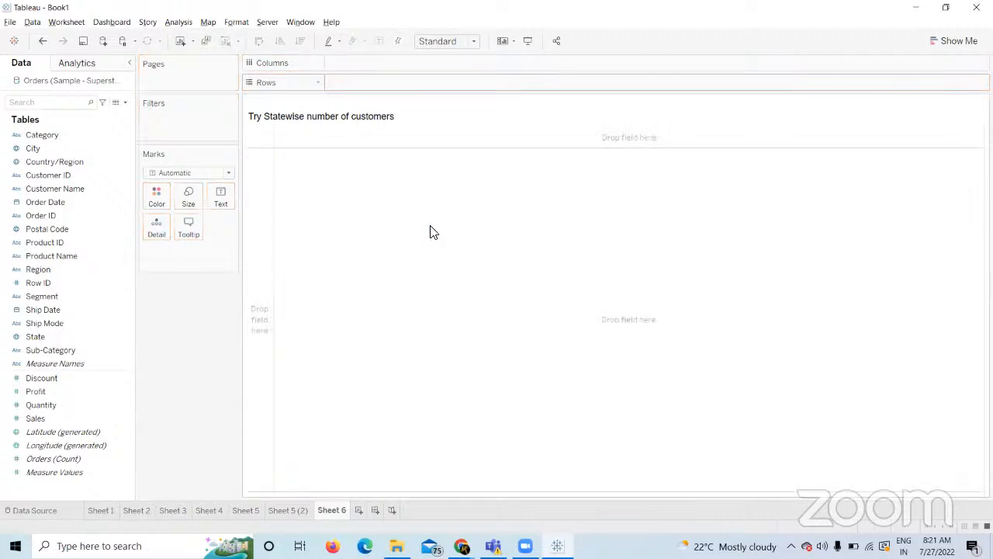
pyautogui.moveTo(463, 543)
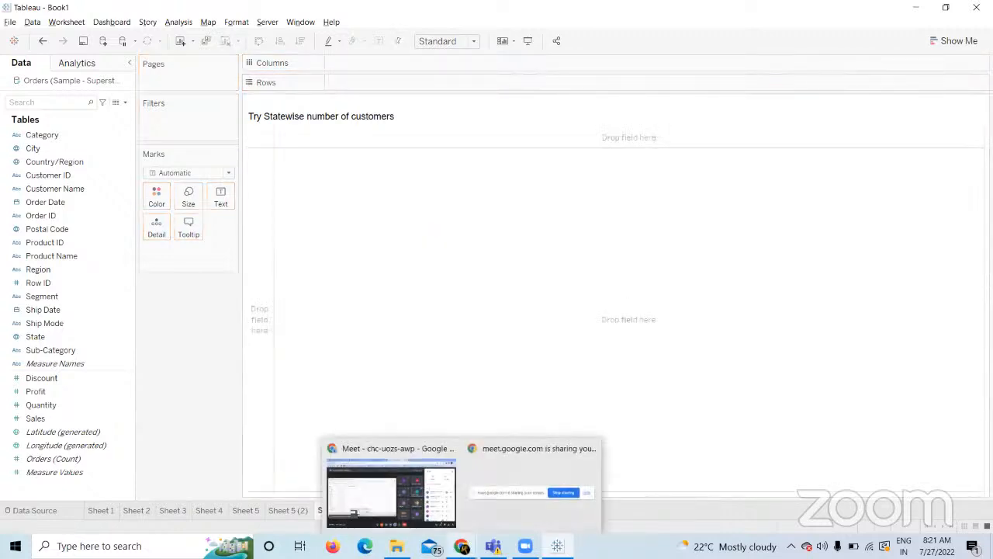
pyautogui.click(406, 500)
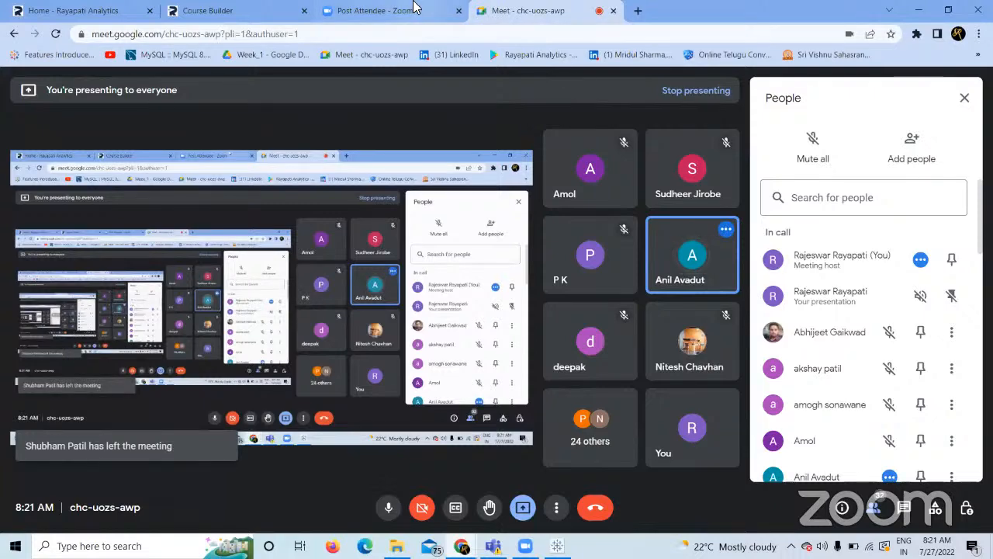
pyautogui.click(375, 10)
pyautogui.click(528, 10)
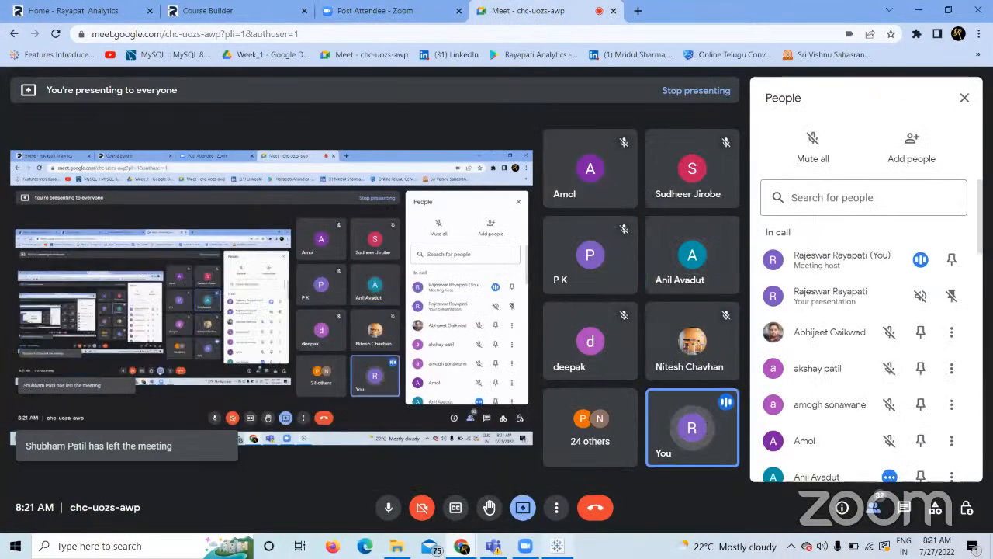
pyautogui.moveTo(557, 545)
pyautogui.click(557, 496)
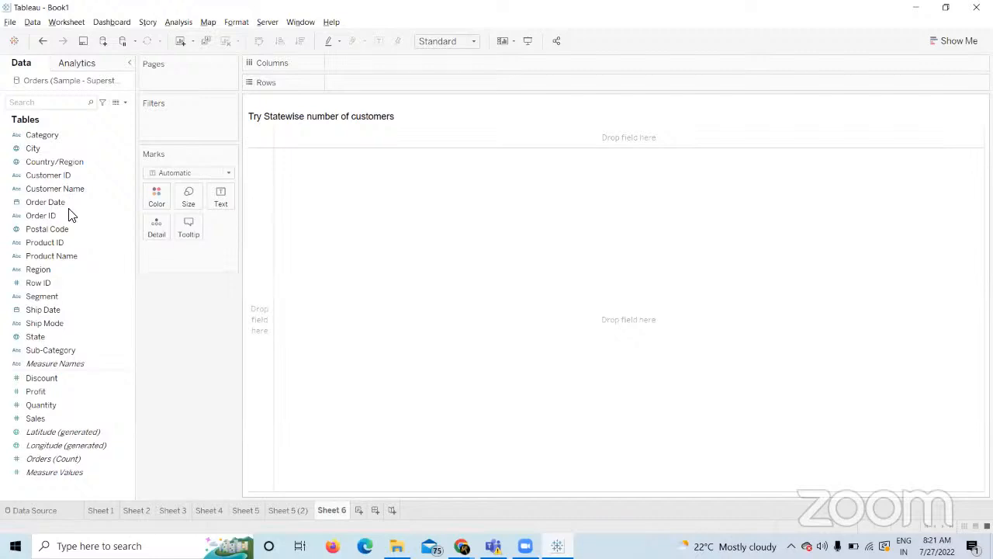
# Compare Customer ID and Customer Name, check the Course Builder task list, and return to Tableau.
pyautogui.click(48, 190)
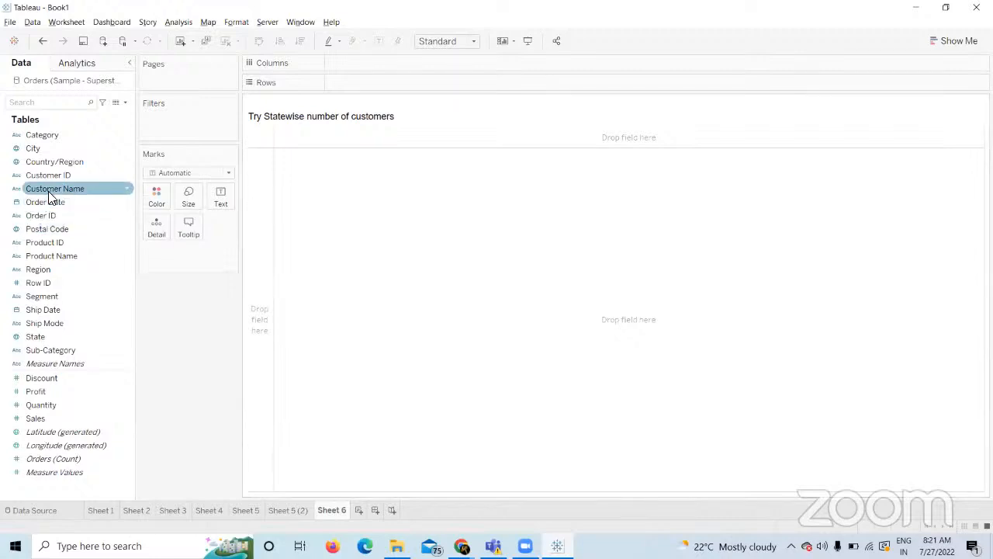
pyautogui.click(75, 176)
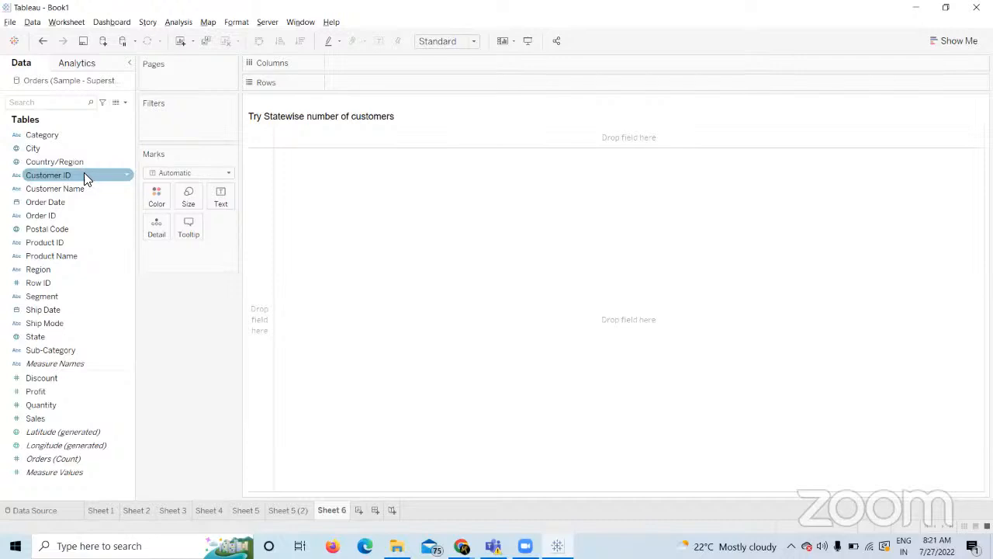
pyautogui.click(81, 190)
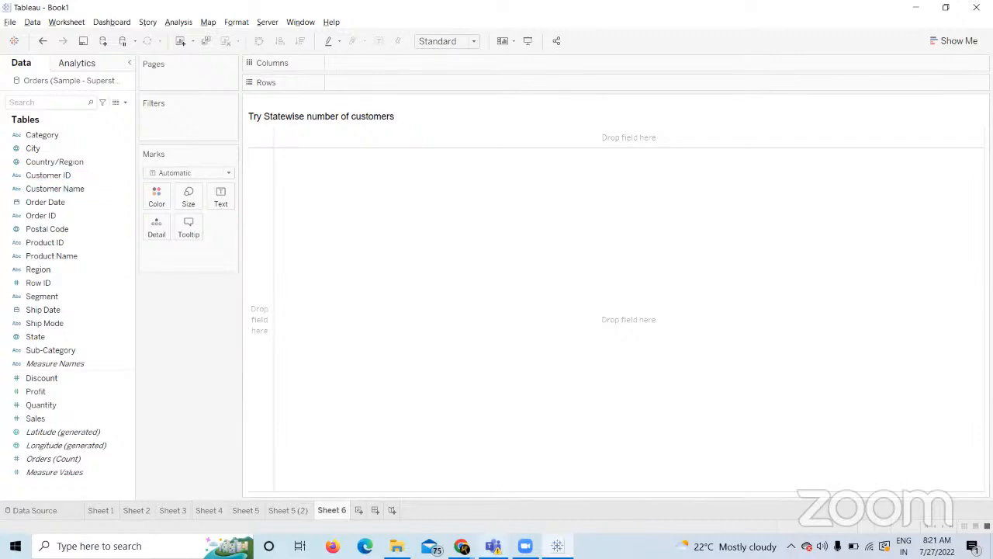
pyautogui.moveTo(461, 546)
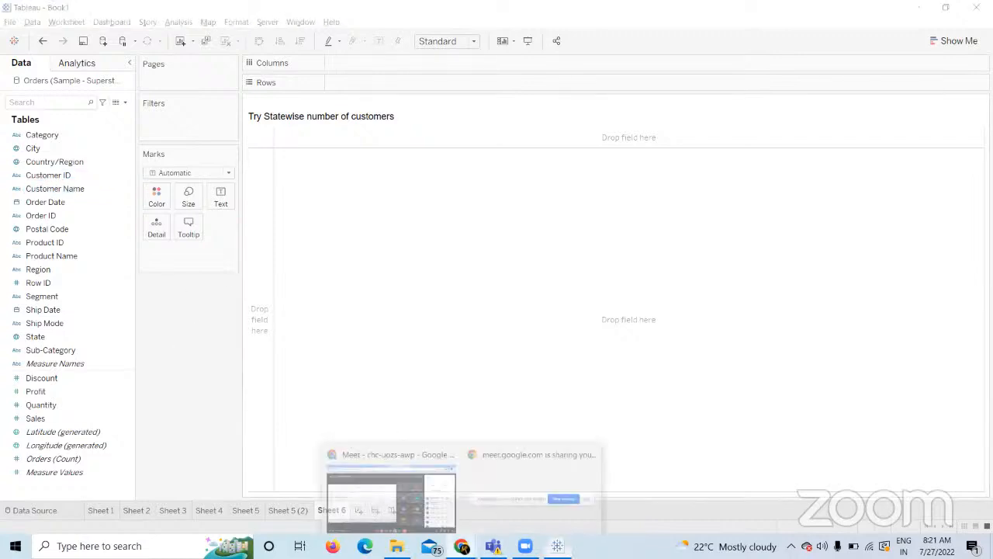
pyautogui.click(409, 496)
pyautogui.click(215, 9)
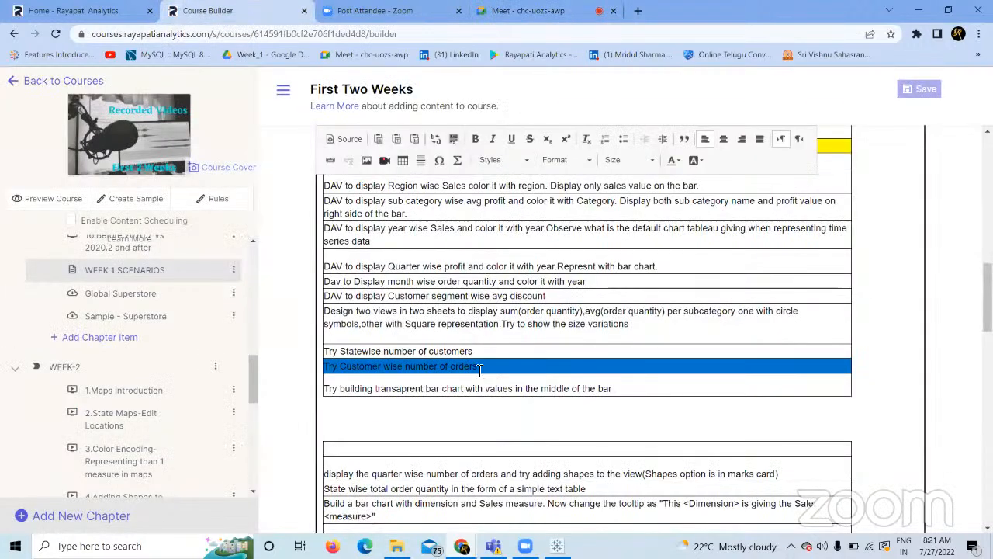
pyautogui.hotkey('alt', 'Tab')
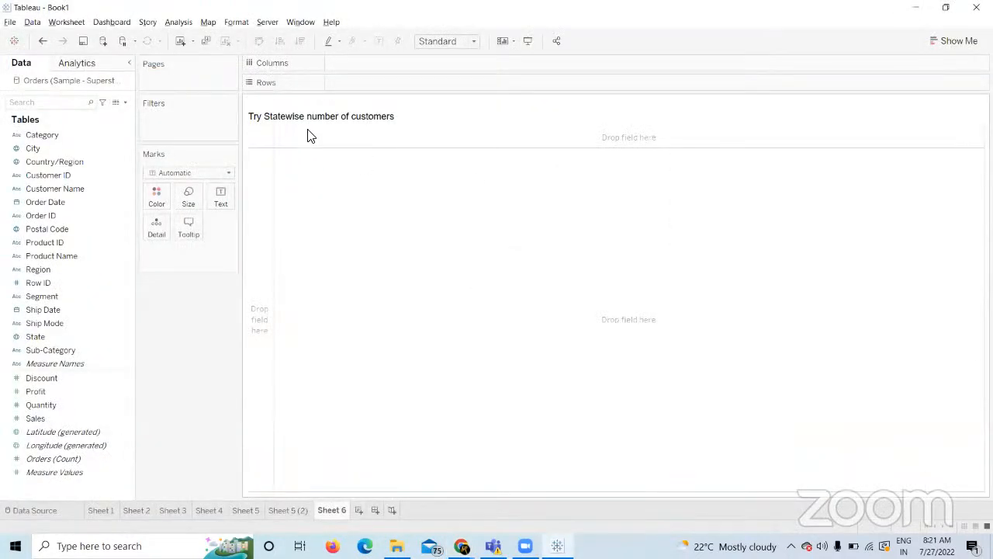
# Replace the sheet title with the pasted text 'Try Customer wise number of orders'.
pyautogui.doubleClick(331, 124)
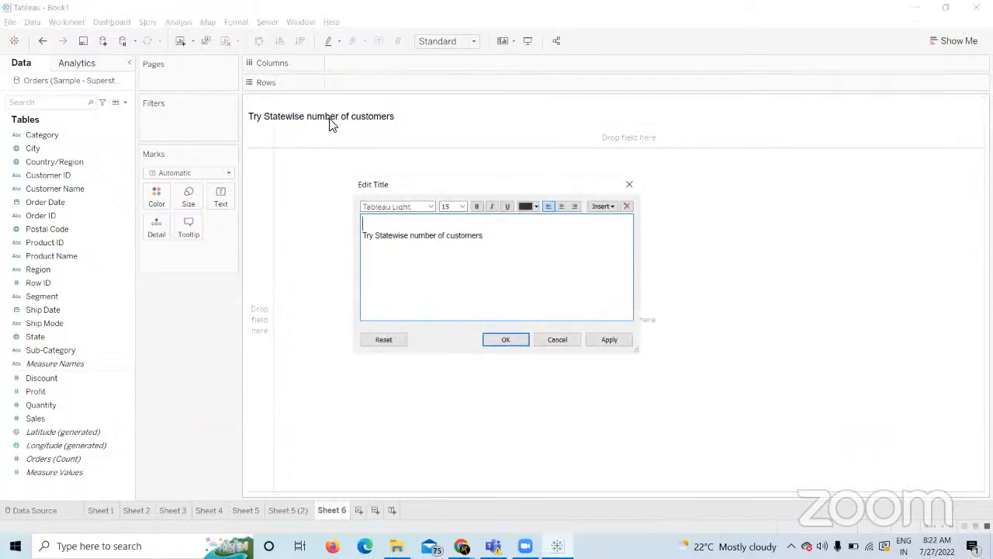
pyautogui.hotkey('ctrl', 'a')
pyautogui.write('Try Customer wise number of orders')
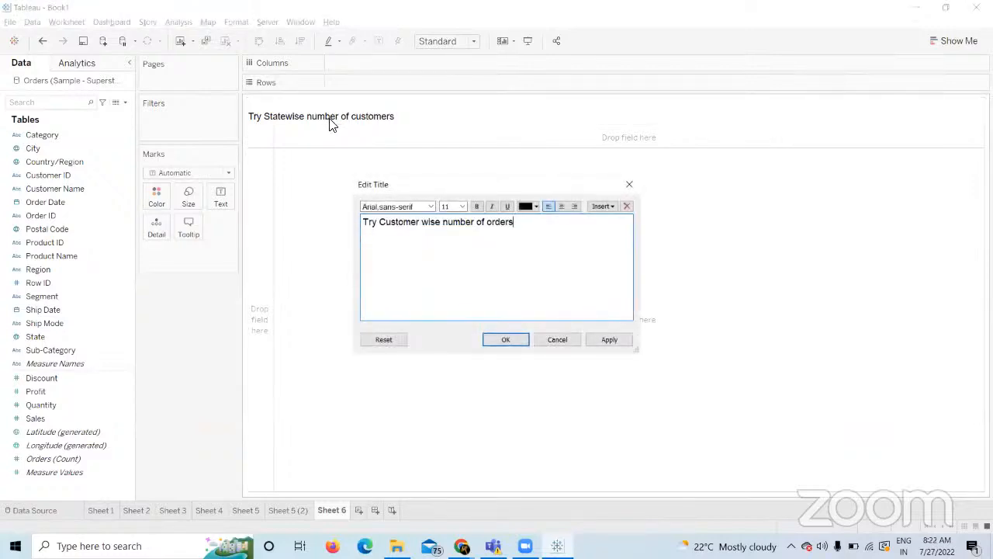
pyautogui.click(609, 339)
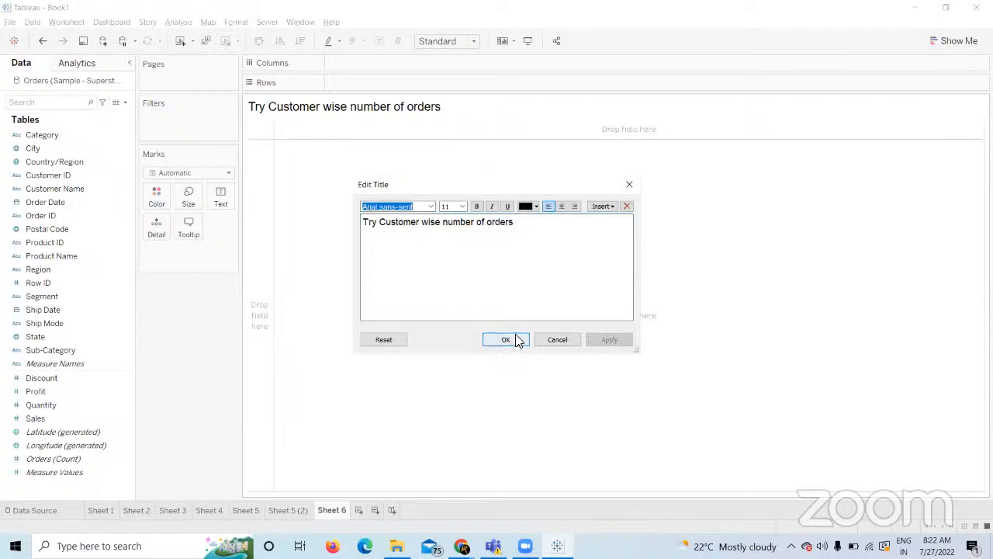
pyautogui.click(512, 339)
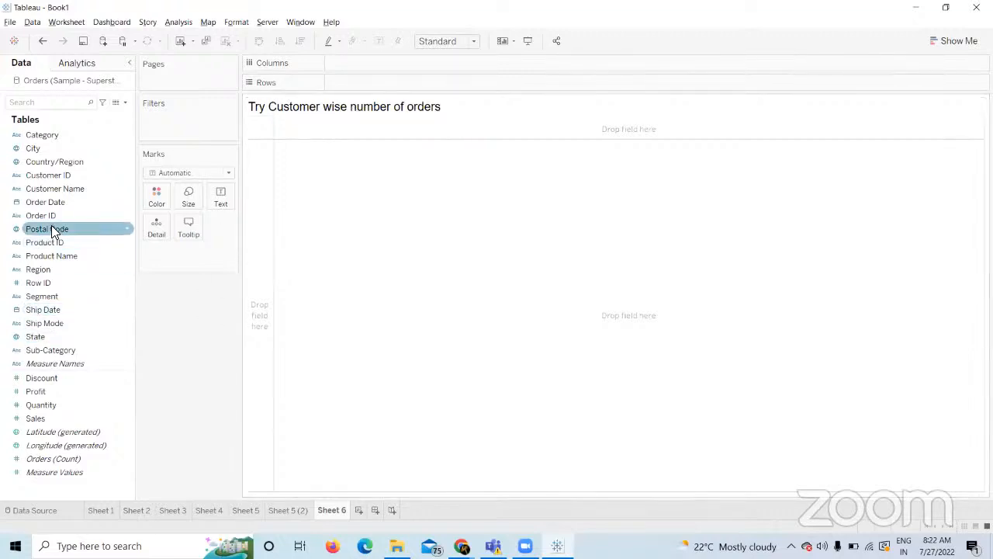
# Place Customer Name on Rows so Sheet 6 lists all 793 customers.
pyautogui.moveTo(54, 188); pyautogui.dragTo(361, 82)
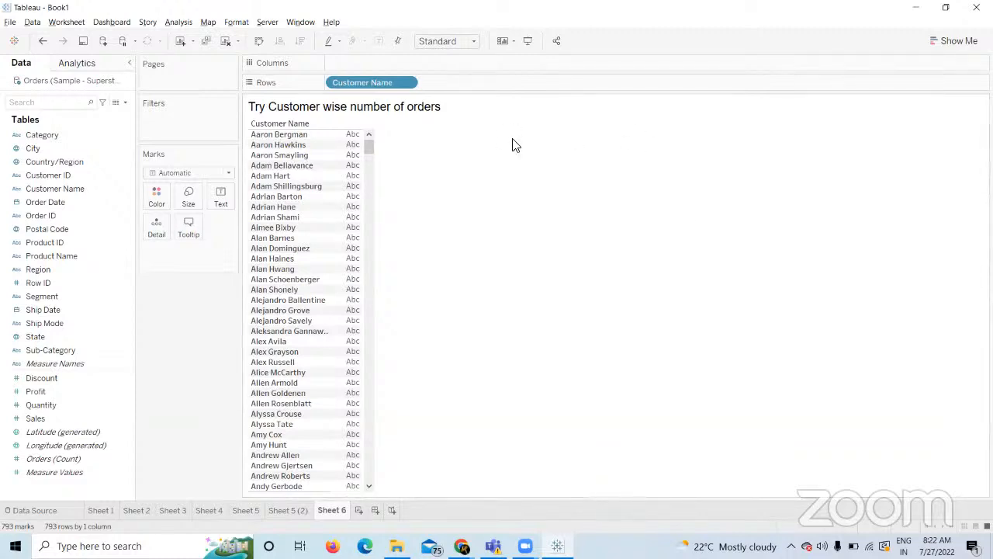
pyautogui.click(659, 211)
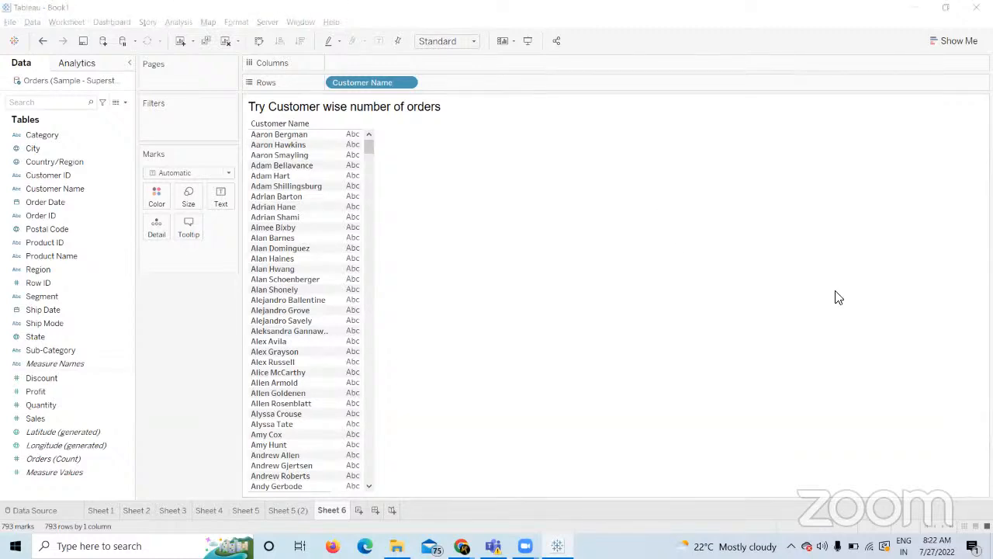
pyautogui.click(529, 390)
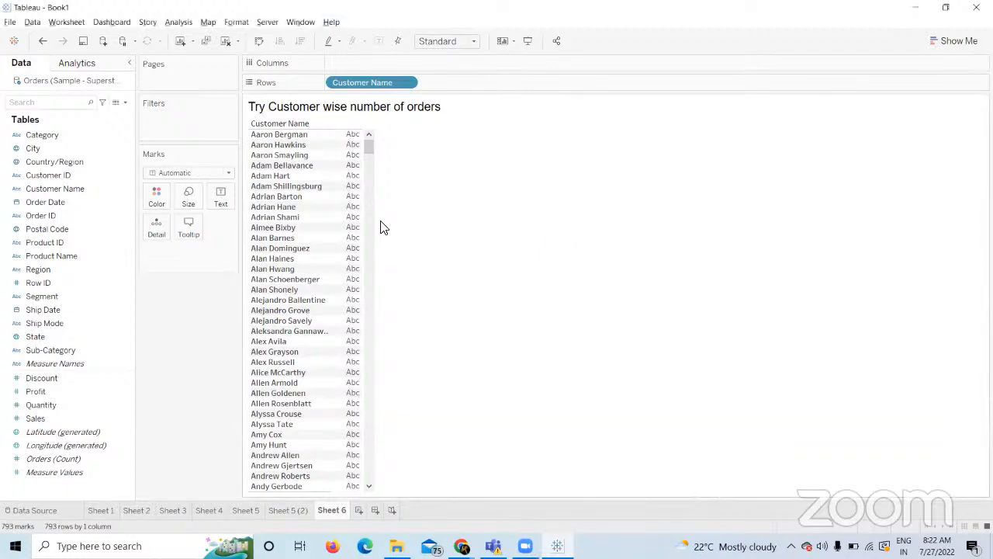
pyautogui.click(47, 216)
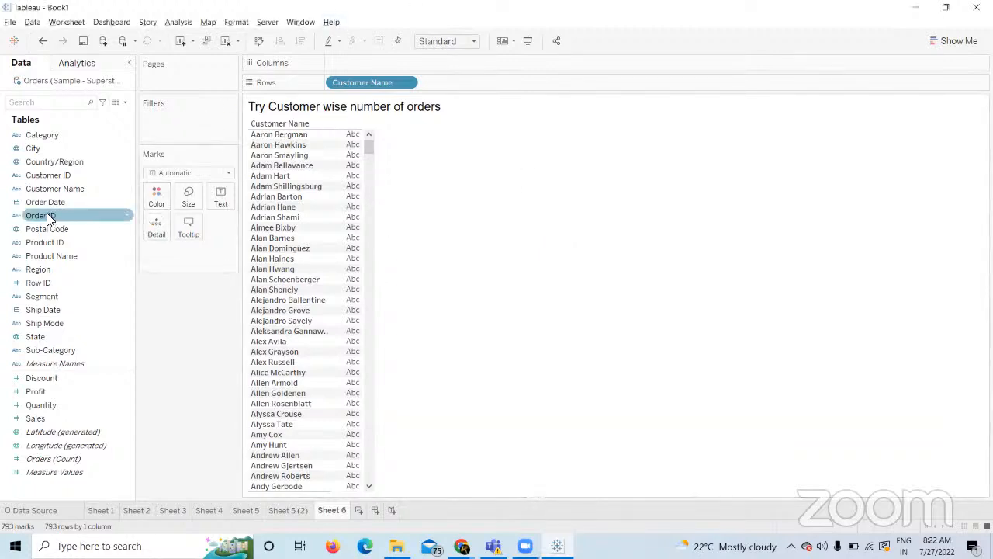
# Drop Order ID on Columns as CNT(Order ID) to chart order counts per customer.
pyautogui.moveTo(48, 219); pyautogui.dragTo(350, 64)
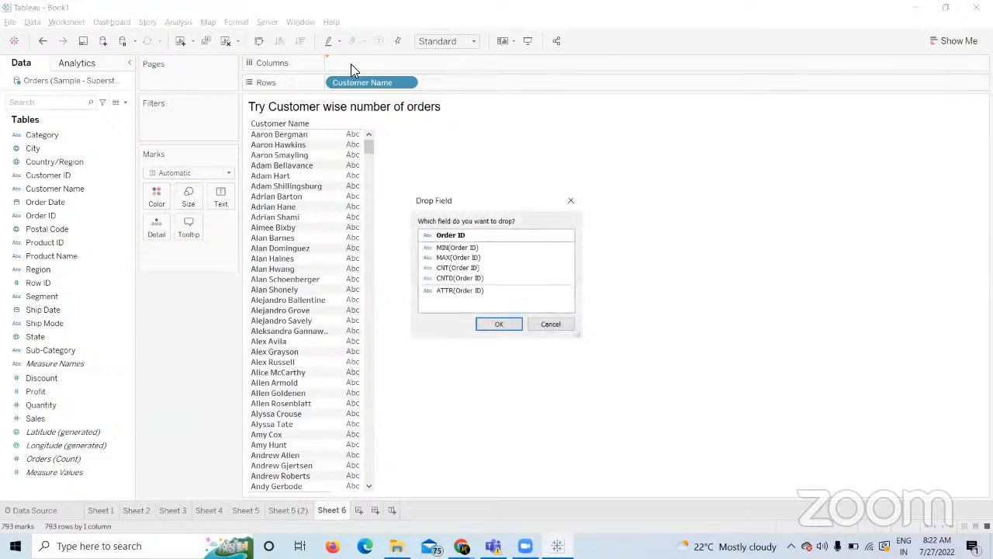
pyautogui.click(469, 268)
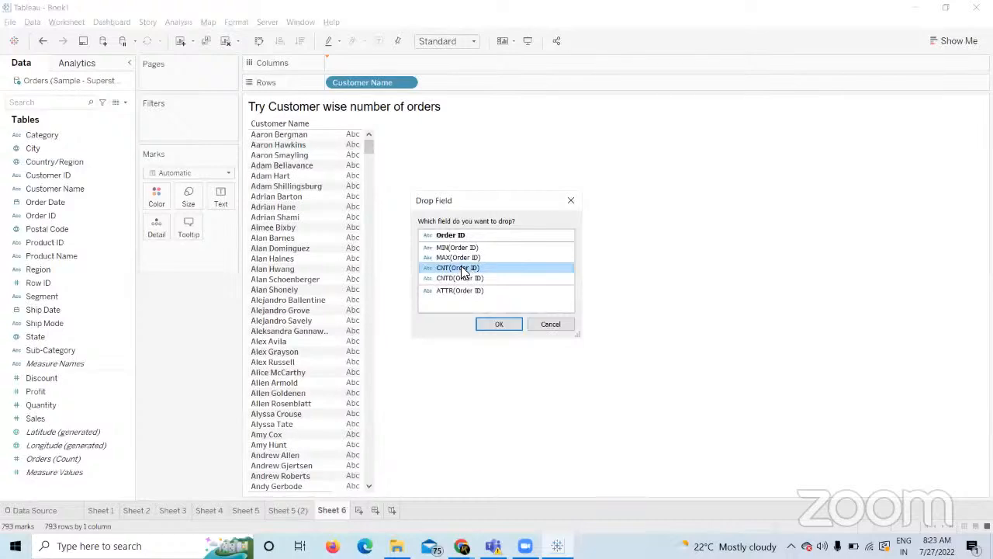
pyautogui.click(497, 324)
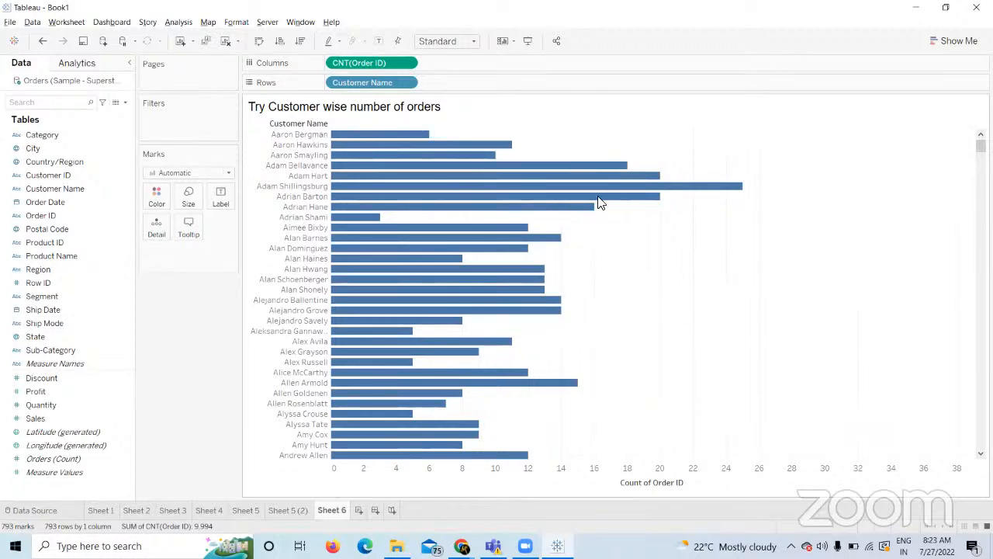
pyautogui.moveTo(423, 139)
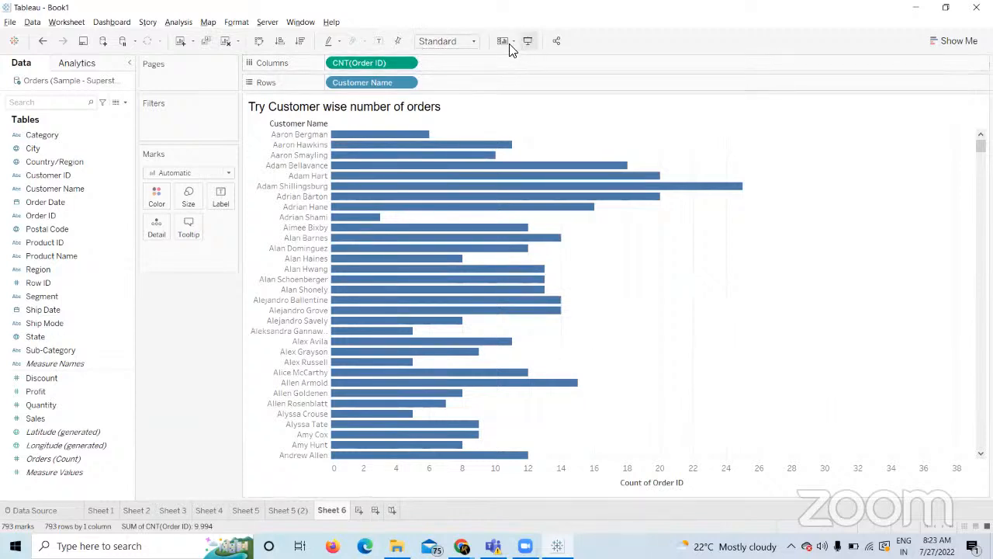
pyautogui.rightClick(403, 62)
pyautogui.moveTo(474, 180)
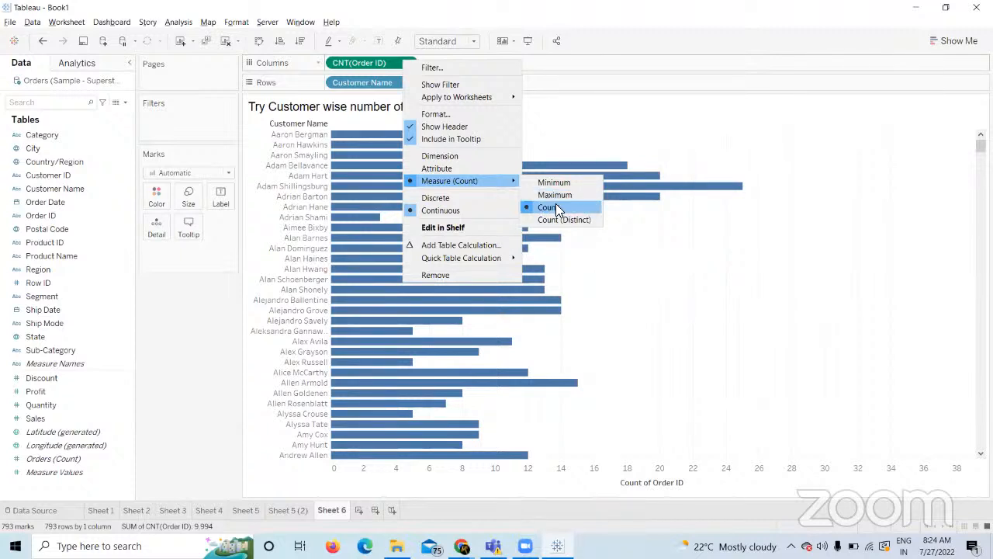
pyautogui.click(556, 206)
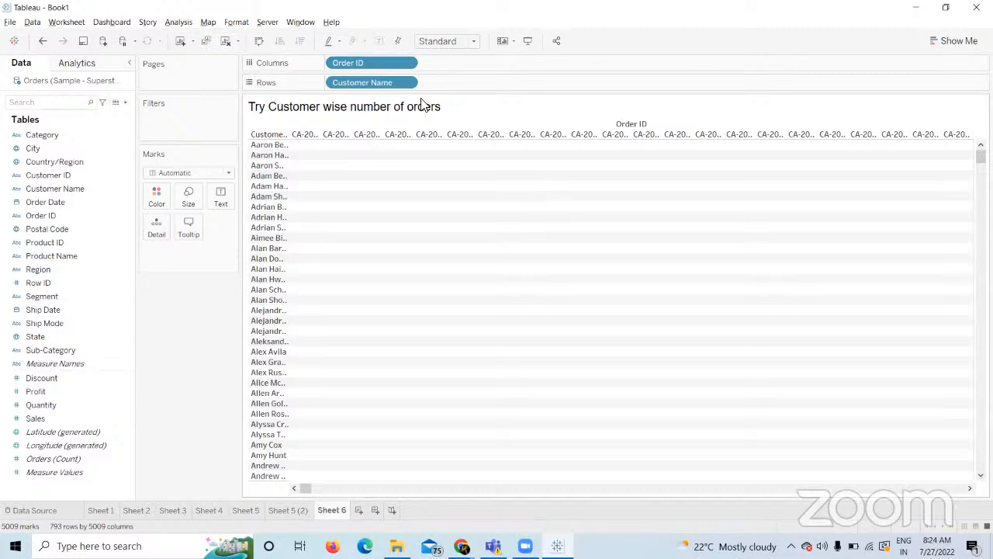
pyautogui.rightClick(382, 58)
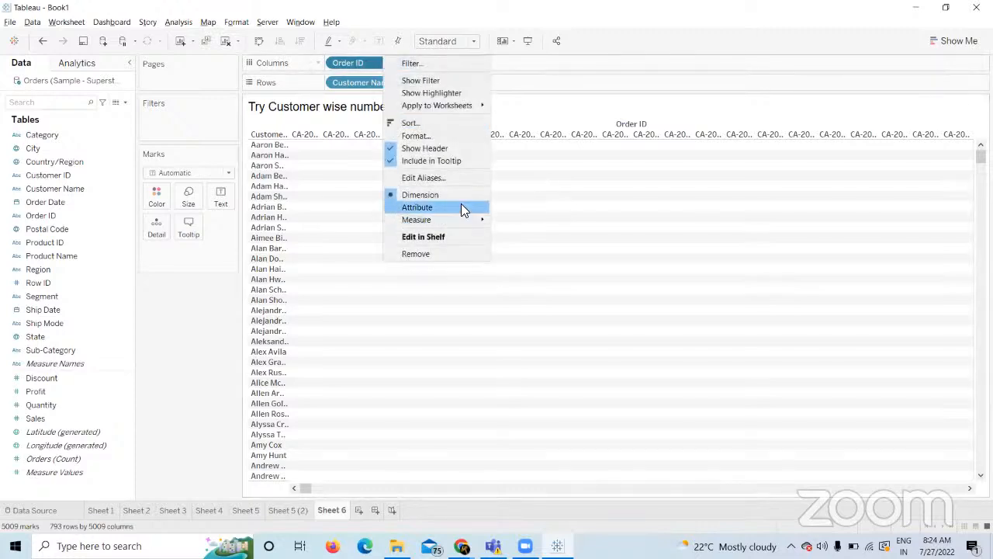
pyautogui.moveTo(466, 220)
pyautogui.click(529, 250)
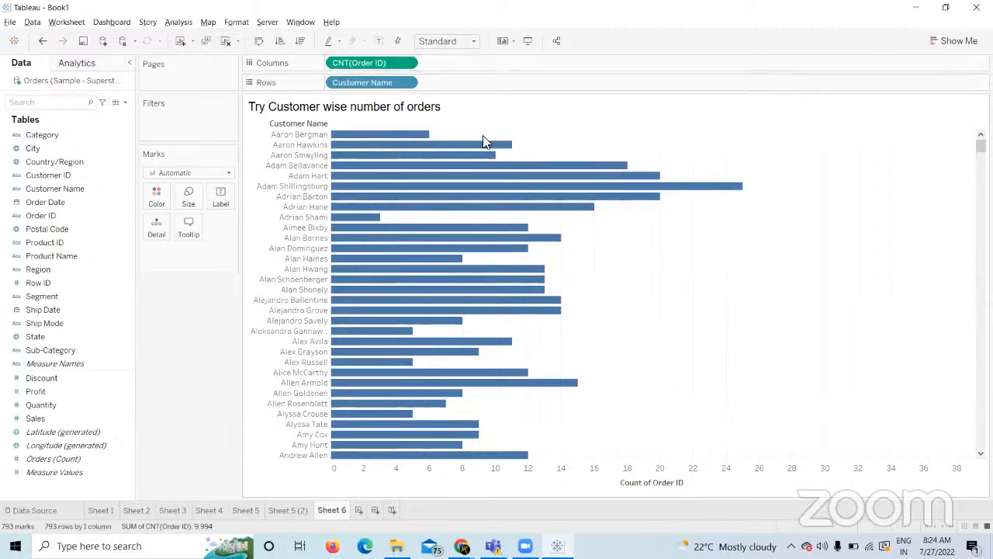
# Check the course page and CNT(Order ID) options, leaving Sheet 6's count chart unchanged.
pyautogui.hotkey('alt', 'Tab')
pyautogui.hotkey('alt', 'Tab')
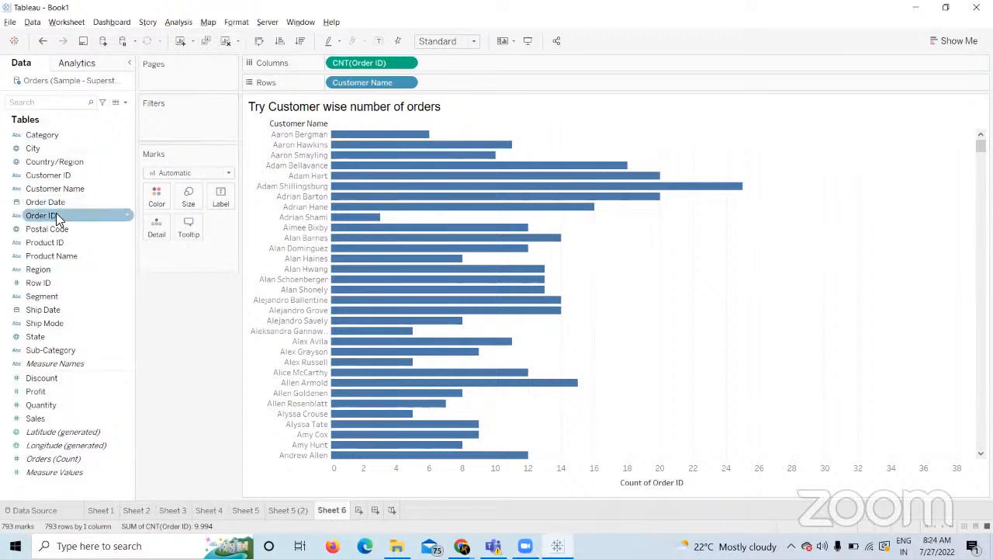
pyautogui.moveTo(57, 219); pyautogui.dragTo(492, 58)
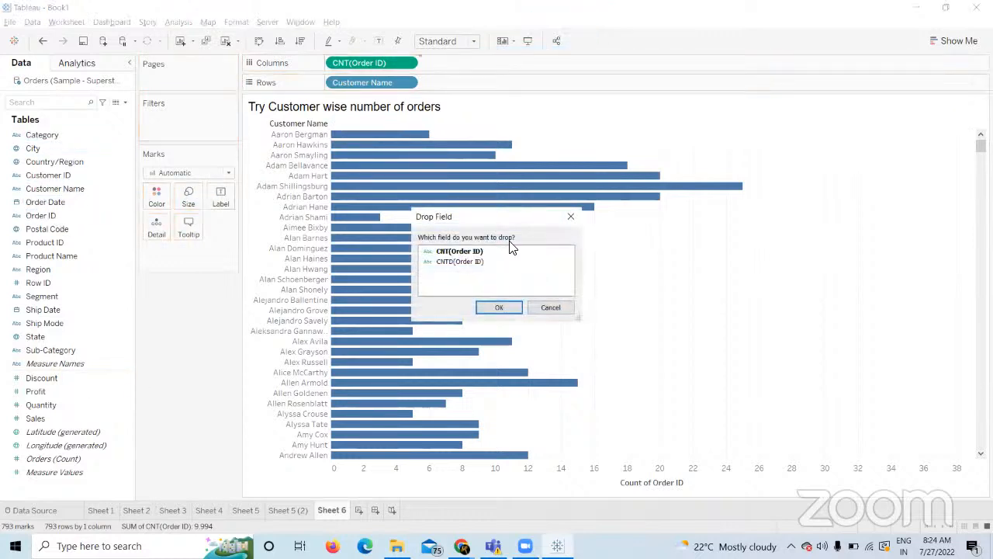
pyautogui.click(553, 309)
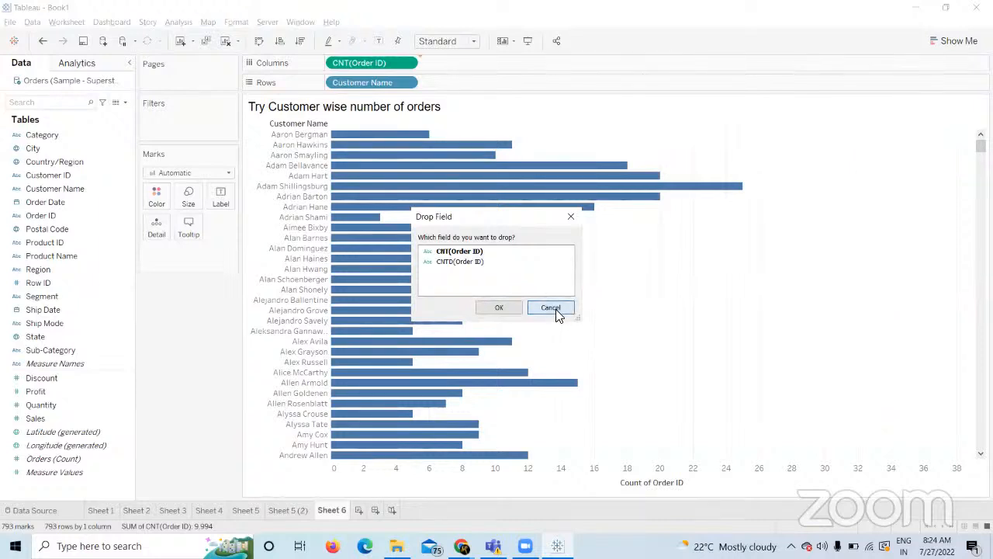
pyautogui.moveTo(461, 545)
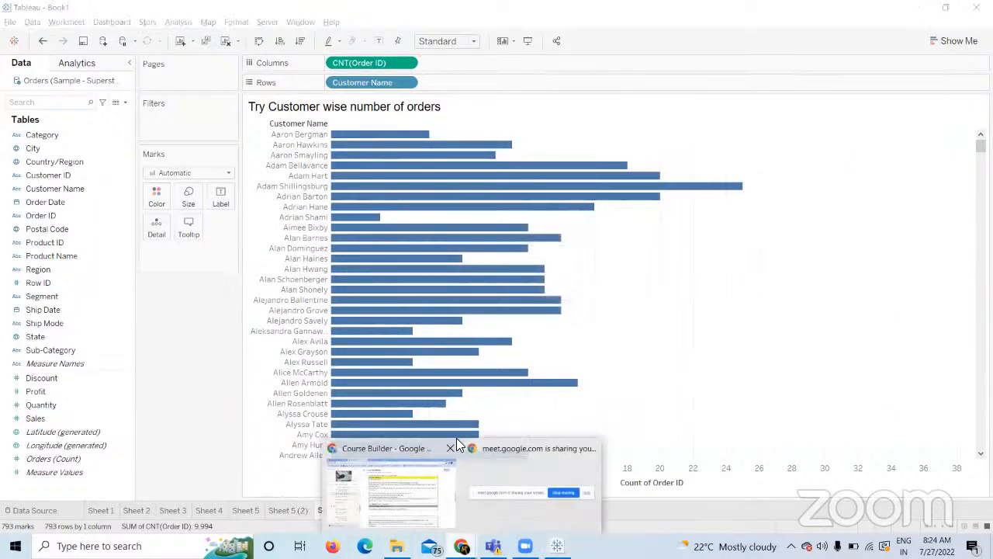
pyautogui.click(414, 524)
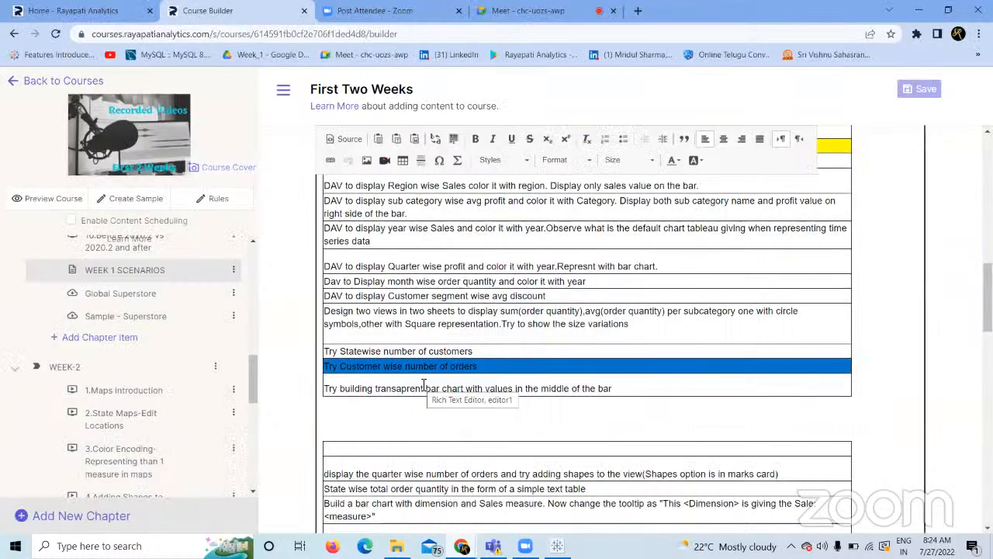
pyautogui.hotkey('alt', 'Tab')
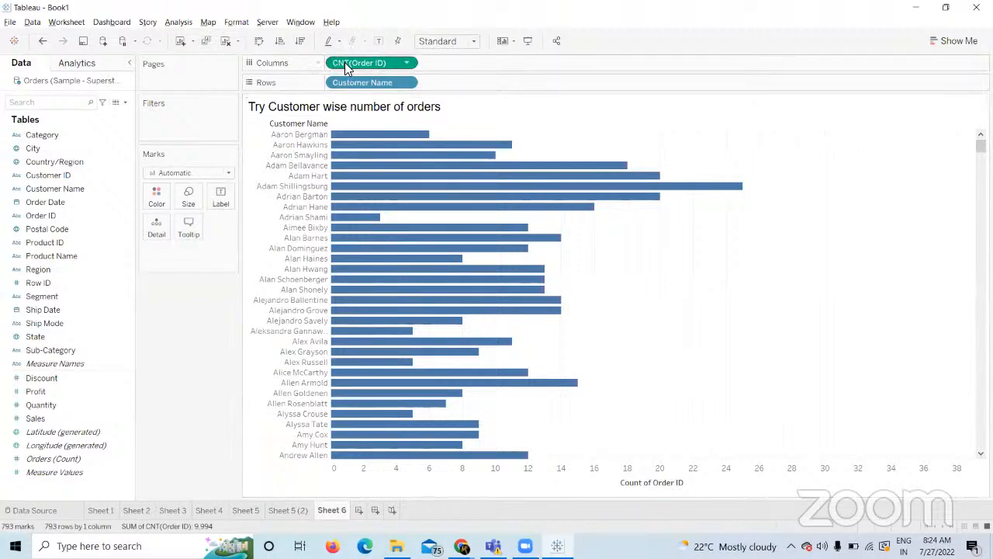
pyautogui.click(405, 63)
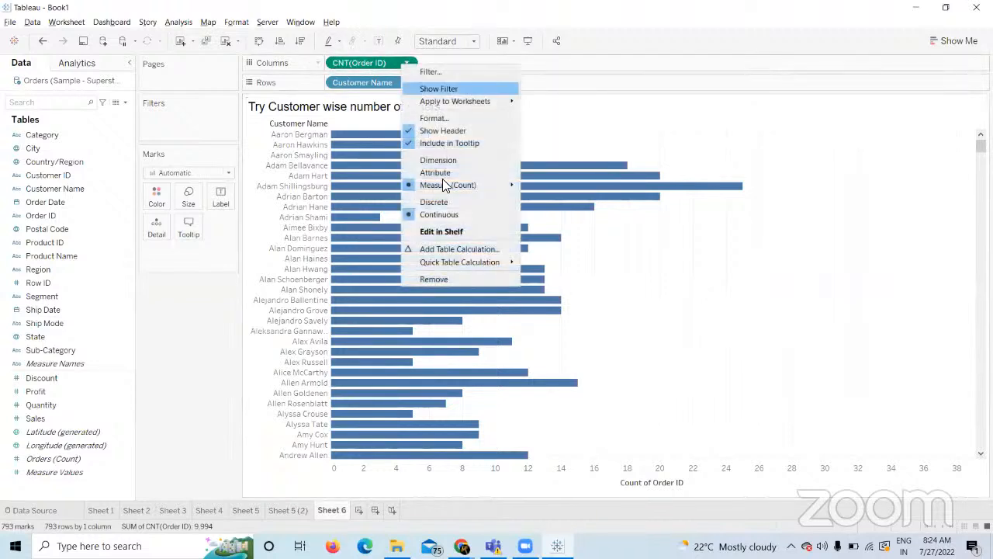
pyautogui.moveTo(464, 186)
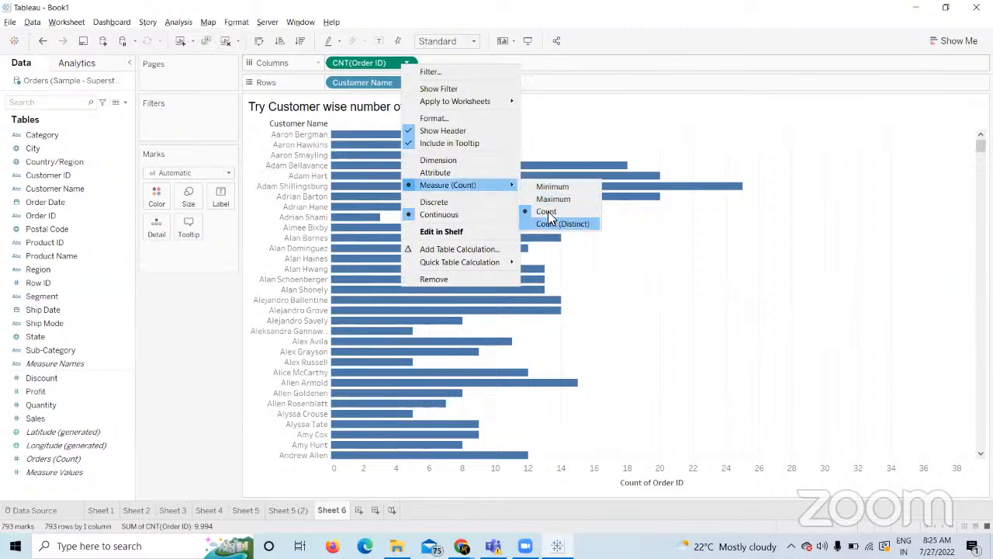
pyautogui.click(196, 282)
# Copy the transparent bar chart exercise text from the course page and create Sheet 8.
pyautogui.hotkey('alt', 'Tab')
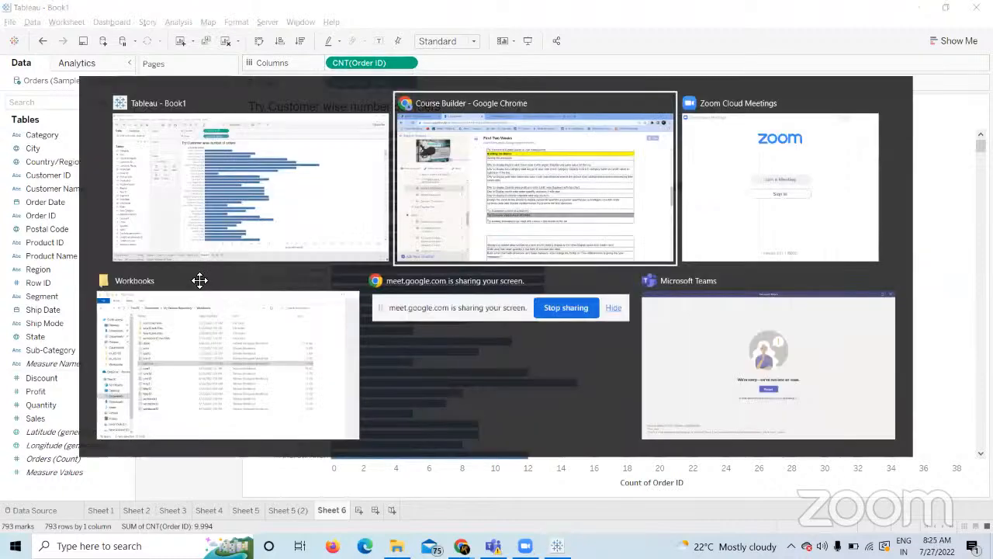
pyautogui.moveTo(625, 392); pyautogui.dragTo(335, 390)
pyautogui.hotkey('ctrl', 'c')
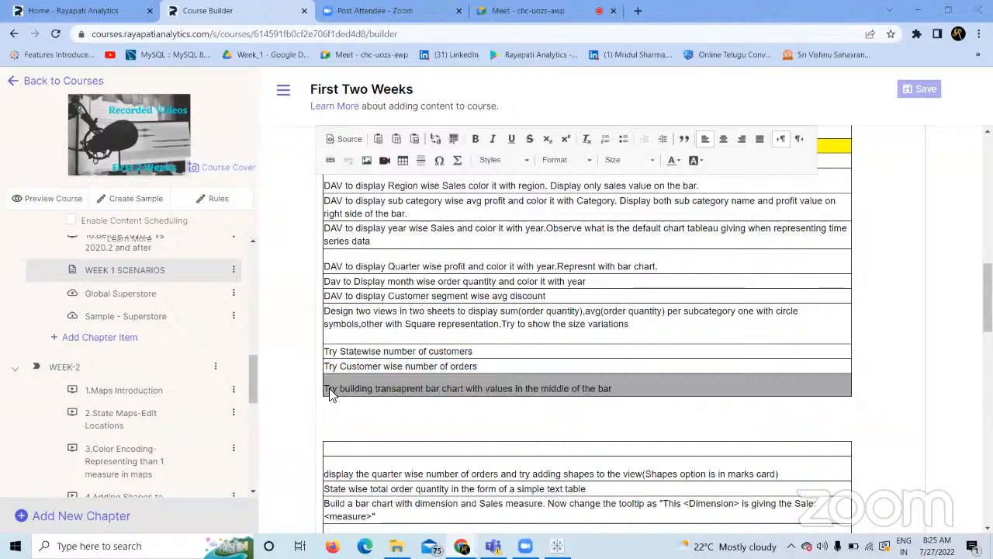
pyautogui.hotkey('alt', 'Tab')
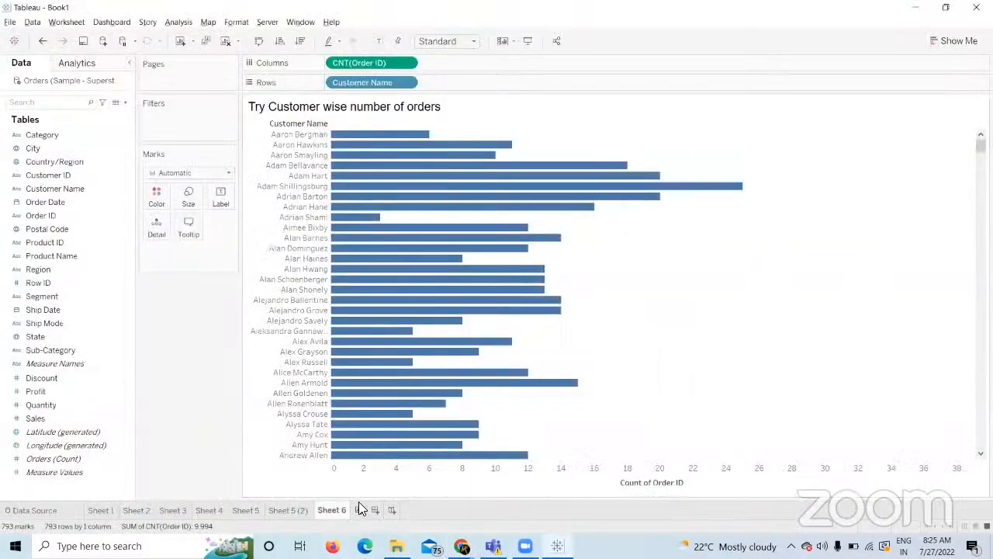
pyautogui.click(359, 510)
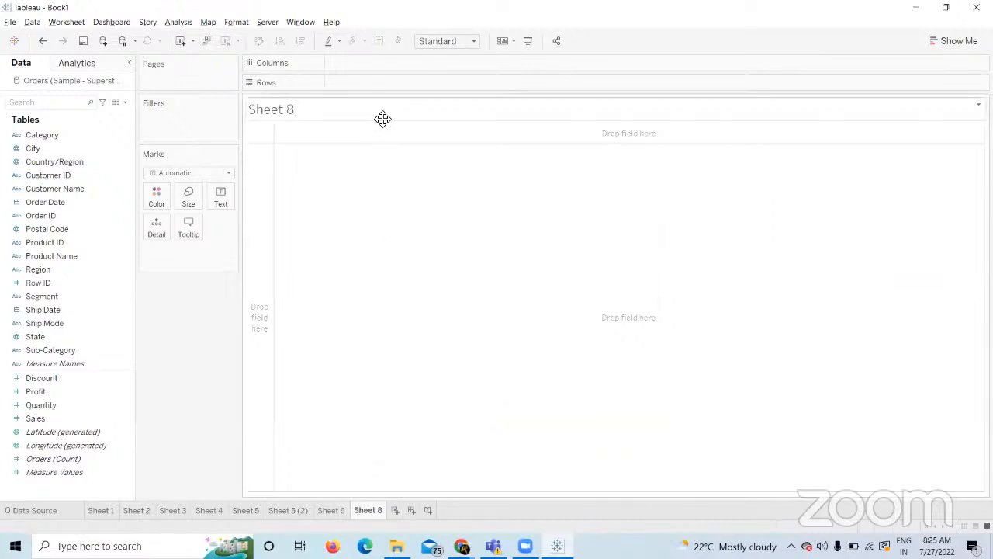
# Paste the copied exercise sentence as Sheet 8's title and apply it.
pyautogui.doubleClick(381, 117)
pyautogui.hotkey('ctrl', 'v')
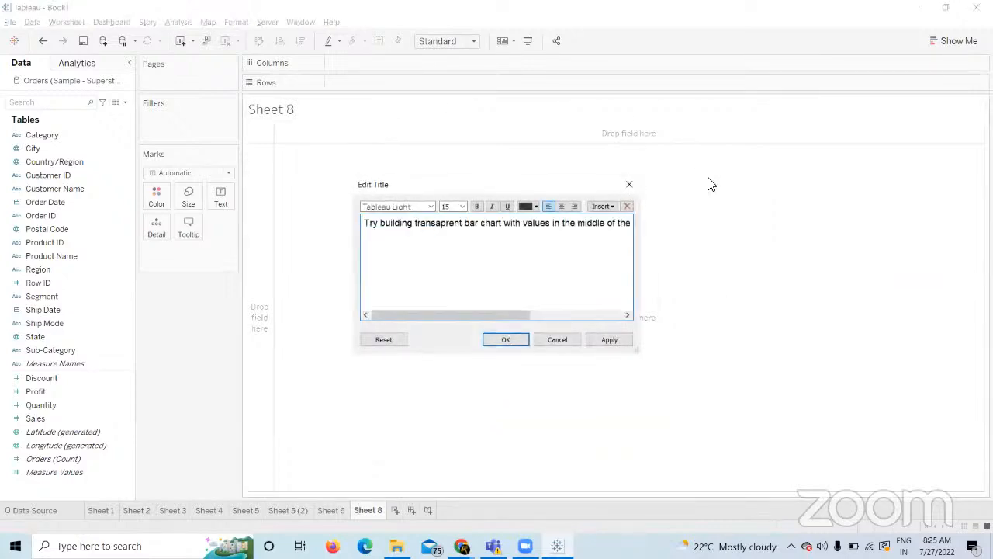
pyautogui.click(611, 337)
pyautogui.click(512, 339)
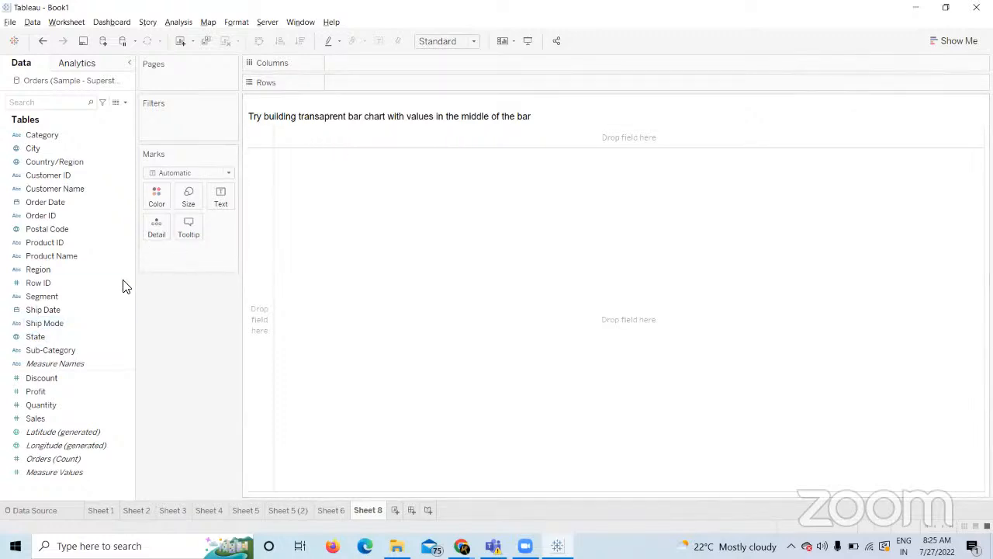
# Plot SUM(Sales) by Sub-Category as horizontal bars and fit them to Entire View.
pyautogui.click(77, 337)
pyautogui.moveTo(77, 338); pyautogui.dragTo(435, 81)
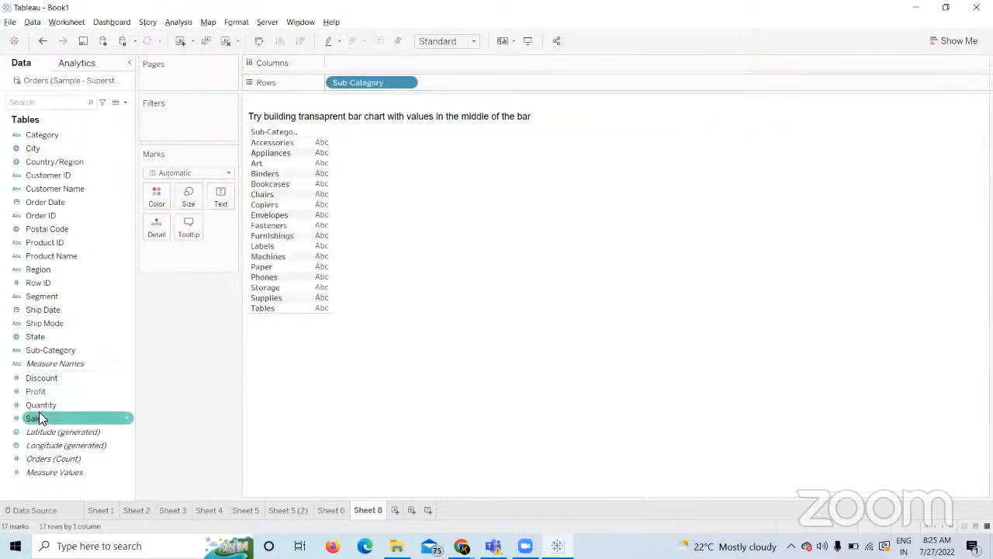
pyautogui.moveTo(40, 419)
pyautogui.mouseDown()
pyautogui.moveTo(329, 184)
pyautogui.moveTo(347, 68)
pyautogui.mouseUp()
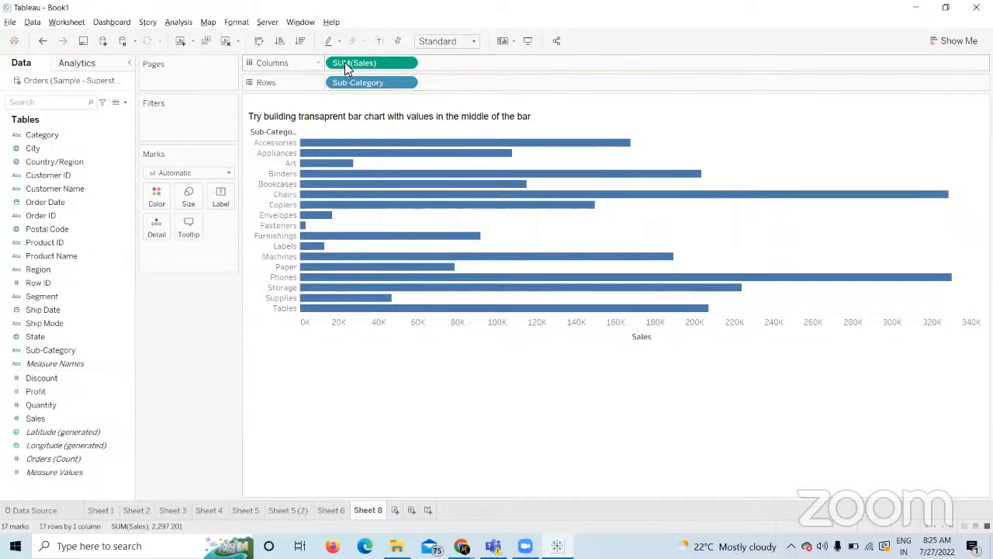
pyautogui.click(470, 43)
pyautogui.click(445, 93)
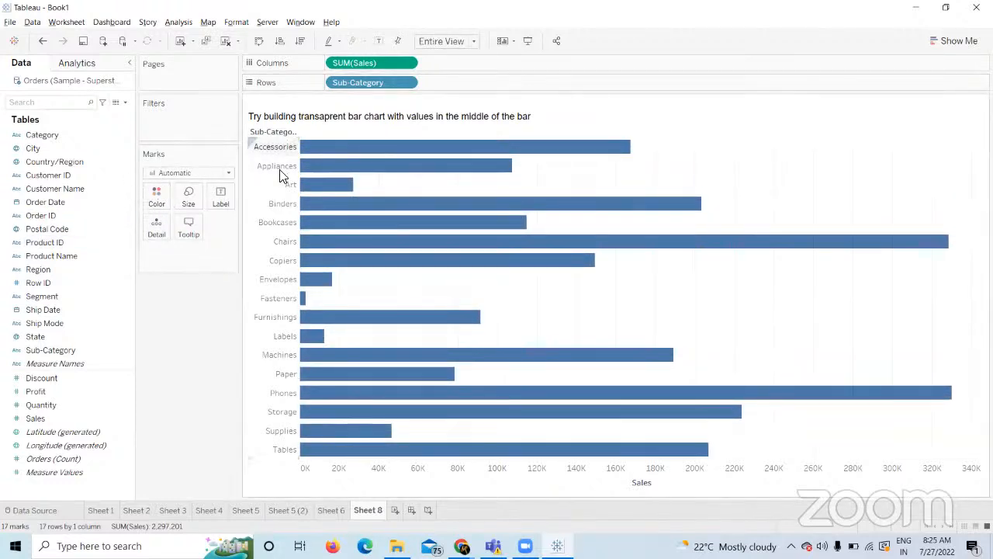
# Color the Sales bars white with dark outlines.
pyautogui.click(159, 210)
pyautogui.click(220, 408)
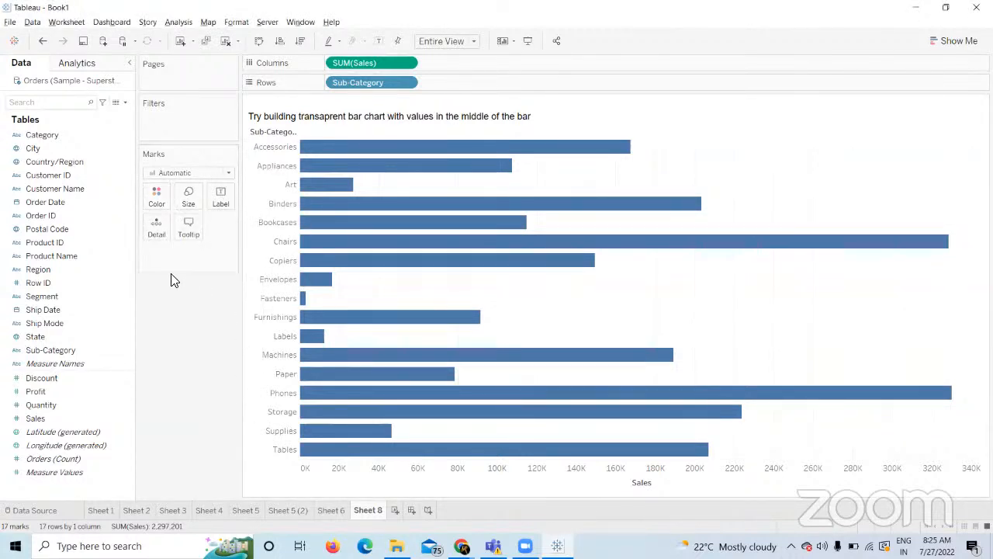
pyautogui.click(156, 204)
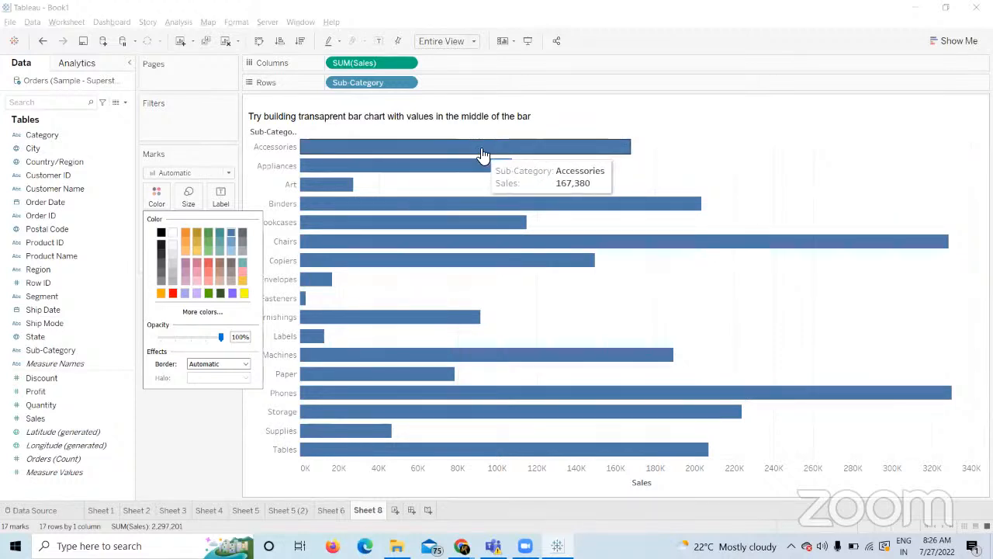
pyautogui.click(173, 235)
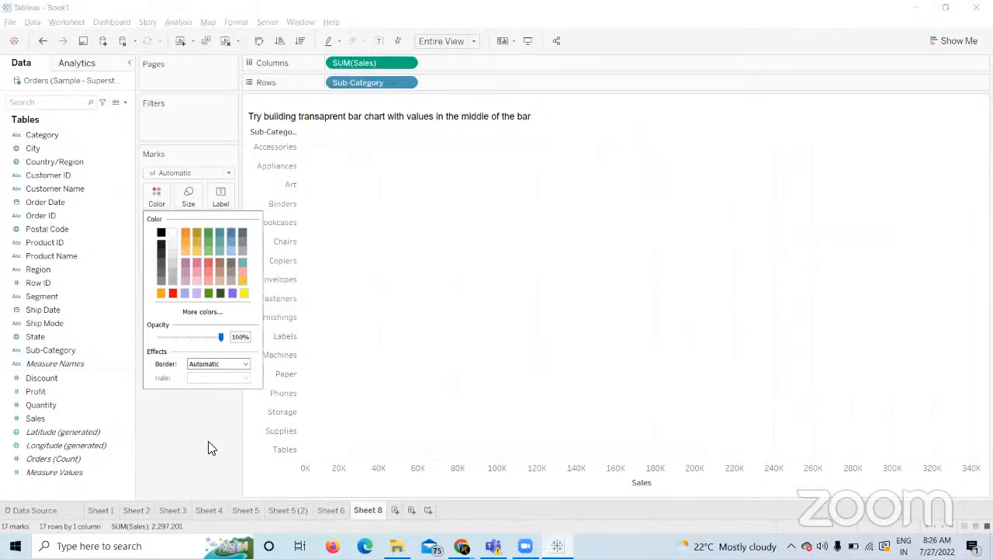
pyautogui.click(186, 427)
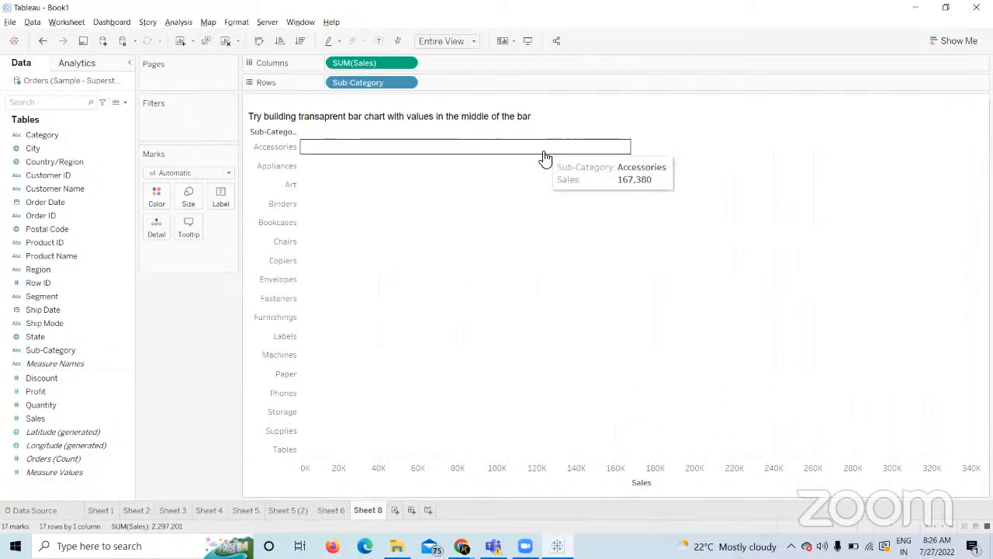
pyautogui.click(615, 473)
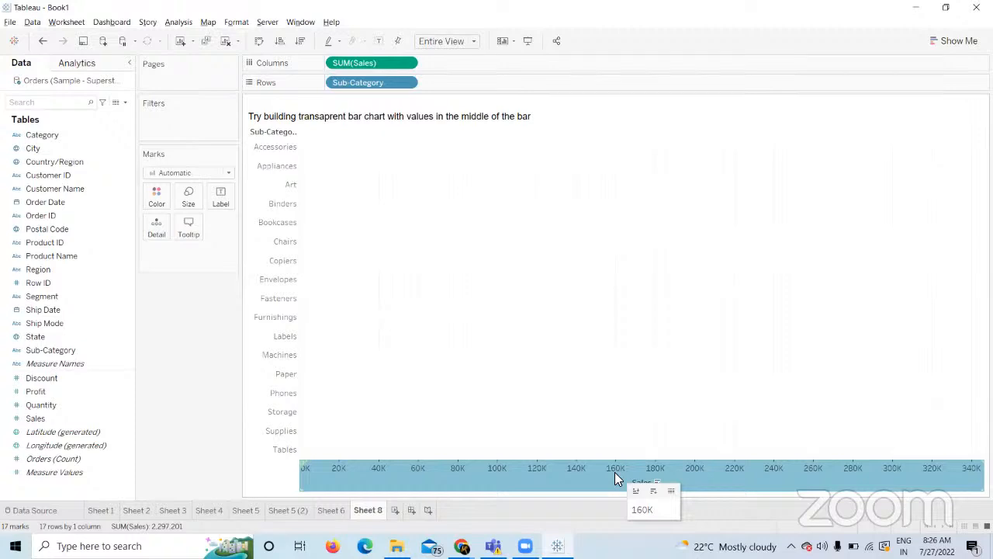
pyautogui.click(158, 196)
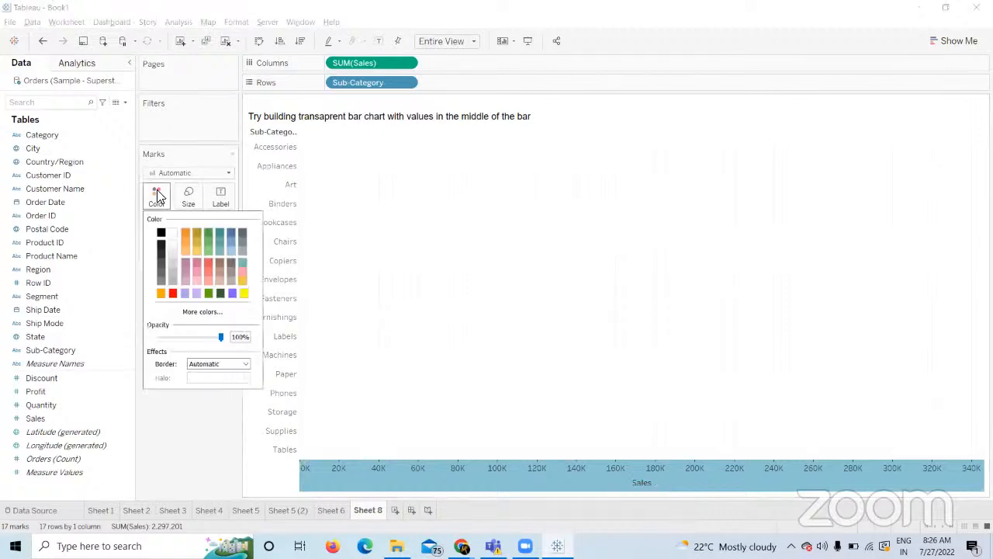
pyautogui.click(238, 363)
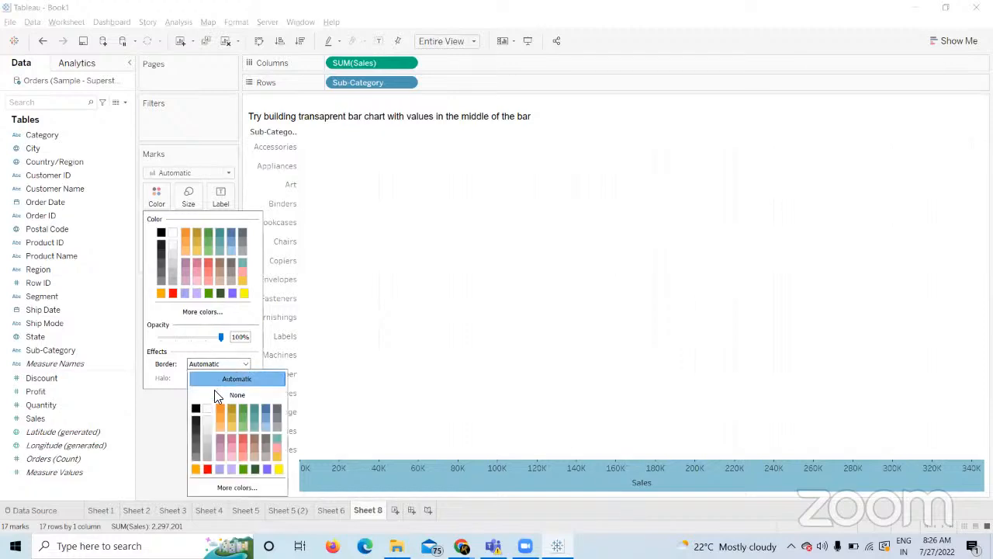
pyautogui.click(195, 422)
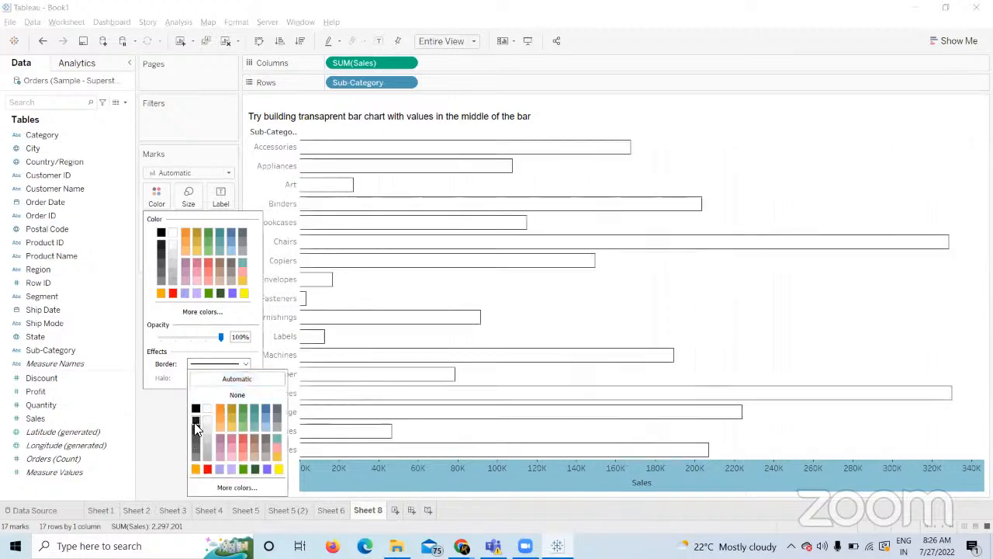
pyautogui.click(163, 429)
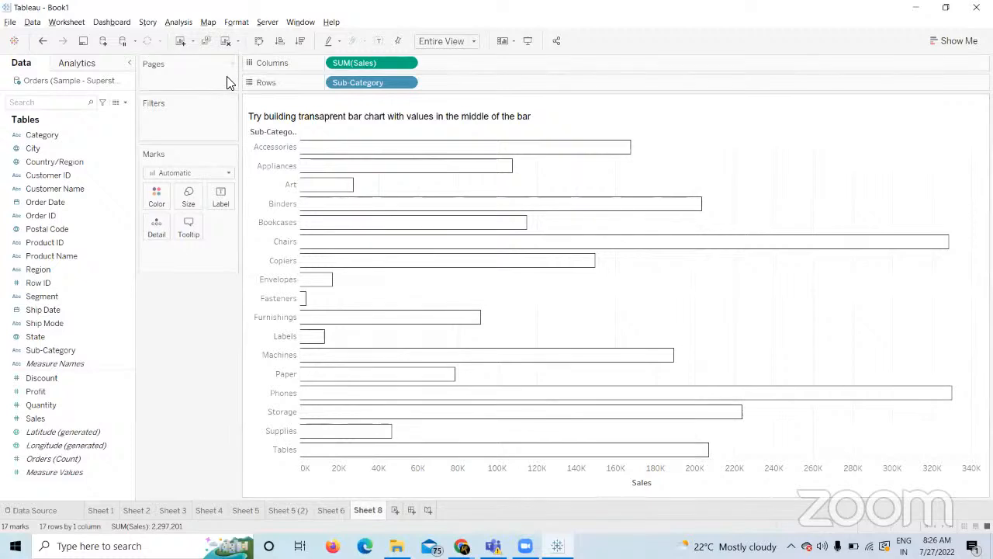
# Clear Sheet 8 and rebuild the Sub-Category by SUM(Sales) bar chart.
pyautogui.click(226, 41)
pyautogui.moveTo(41, 358); pyautogui.dragTo(359, 82)
pyautogui.moveTo(37, 419); pyautogui.dragTo(348, 61)
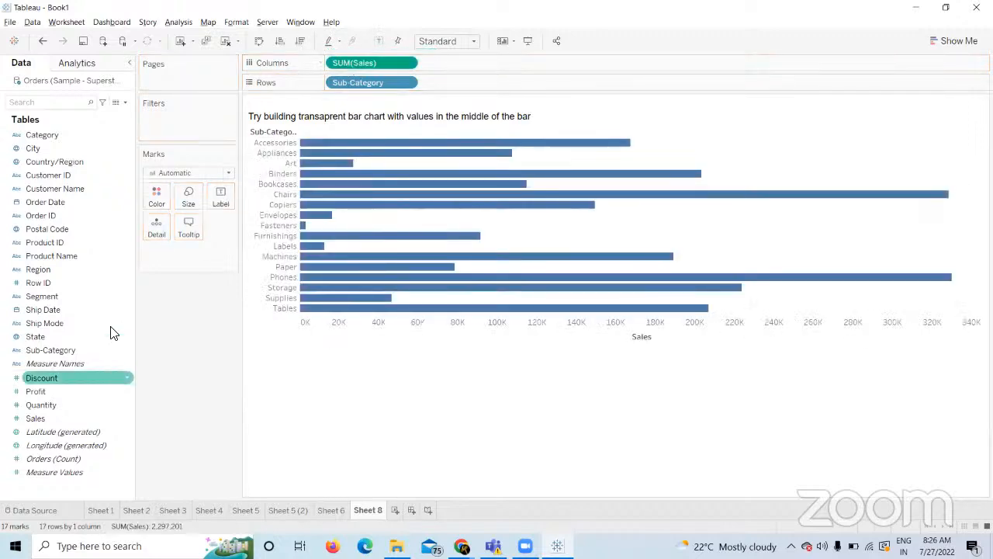
# Make the bars white and try dark, red and pale pink outlines, ending on dark.
pyautogui.click(158, 199)
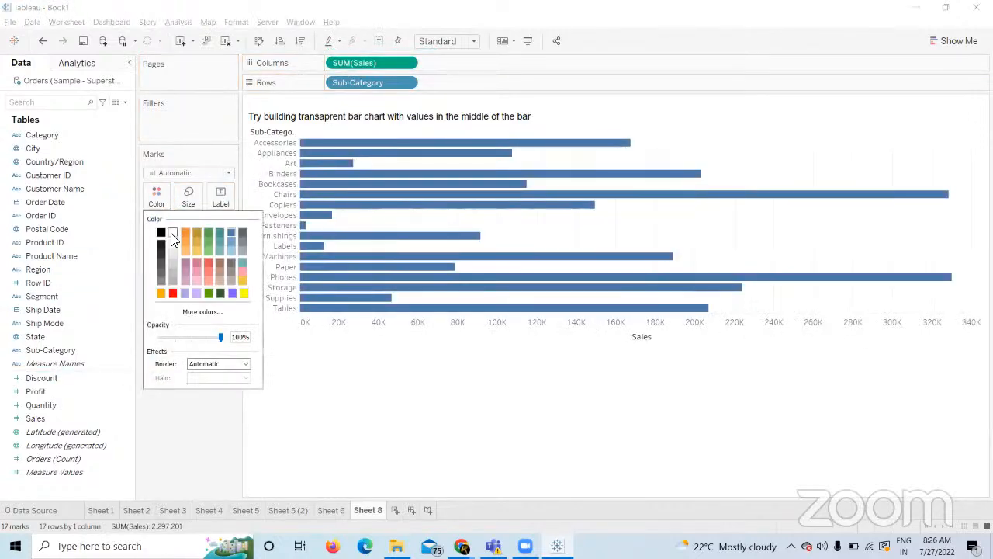
pyautogui.click(171, 235)
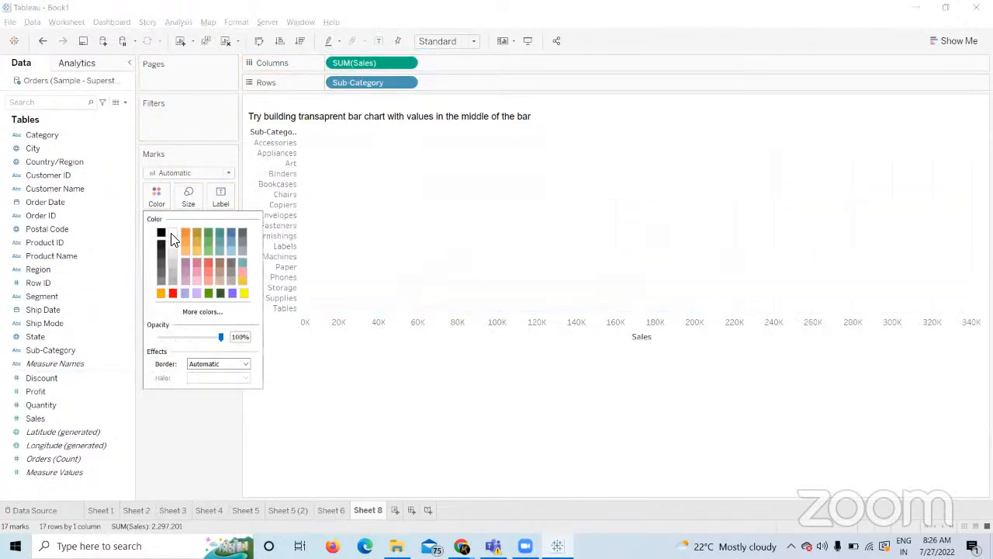
pyautogui.click(205, 365)
pyautogui.click(196, 423)
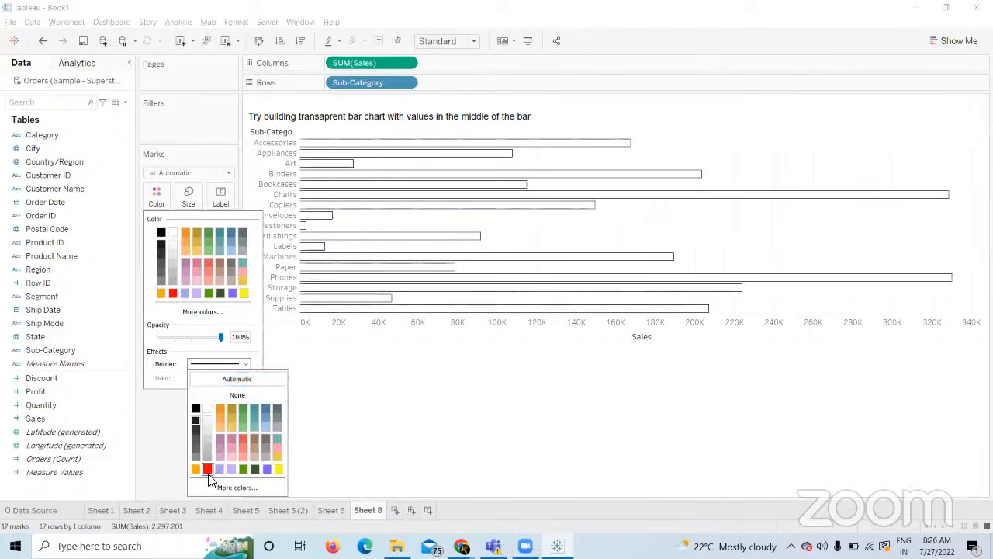
pyautogui.click(208, 469)
pyautogui.click(230, 433)
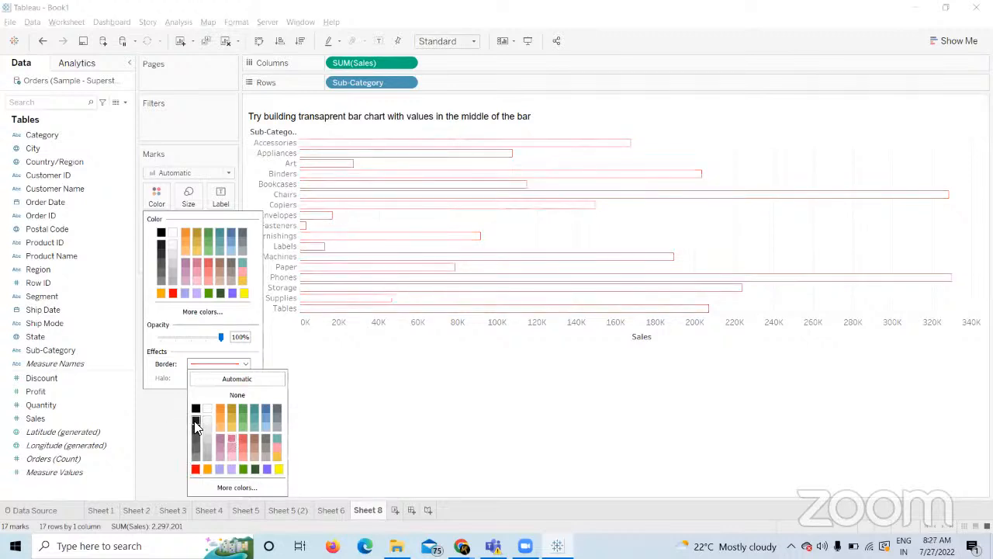
pyautogui.click(195, 422)
# Fit the outlined chart to Entire View, then clear the sheet.
pyautogui.click(455, 40)
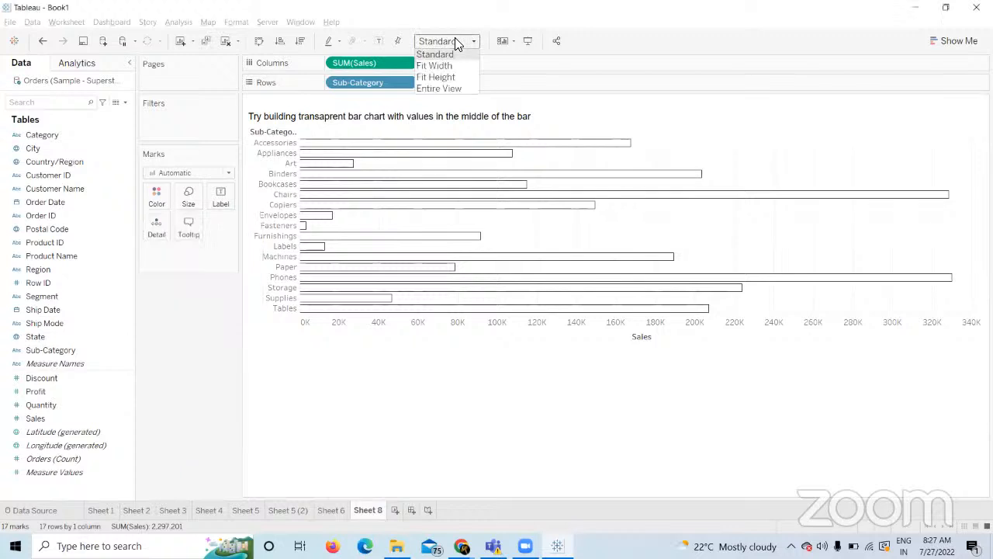
pyautogui.click(444, 88)
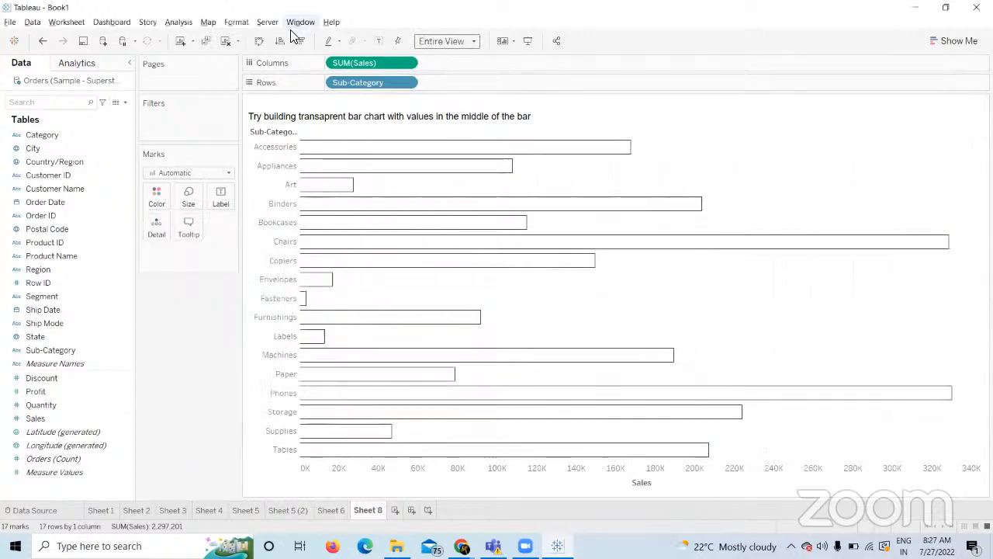
pyautogui.click(225, 40)
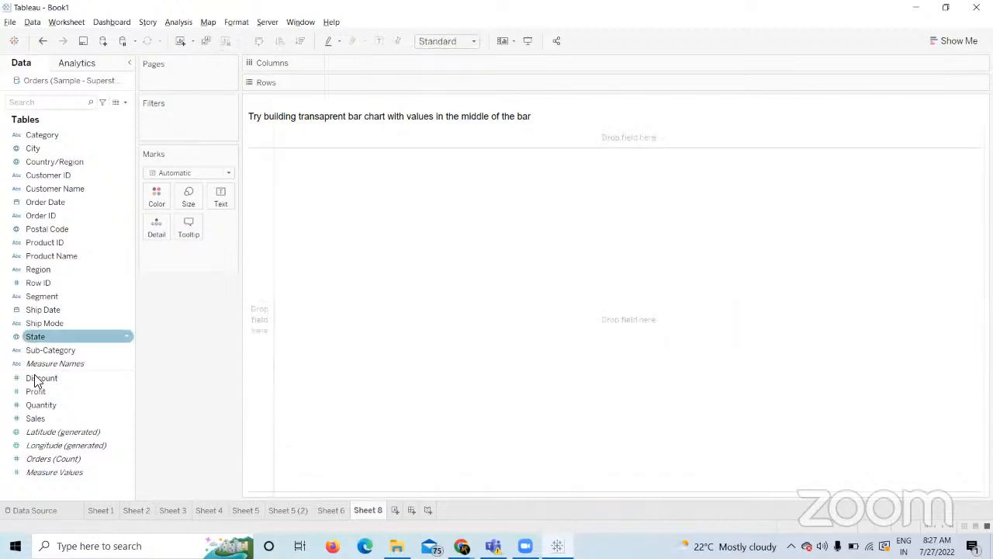
# Rebuild SUM(Sales) by Sub-Category bars on Sheet 8 and fit them to Entire View.
pyautogui.moveTo(70, 348); pyautogui.dragTo(379, 83)
pyautogui.moveTo(34, 418); pyautogui.dragTo(345, 71)
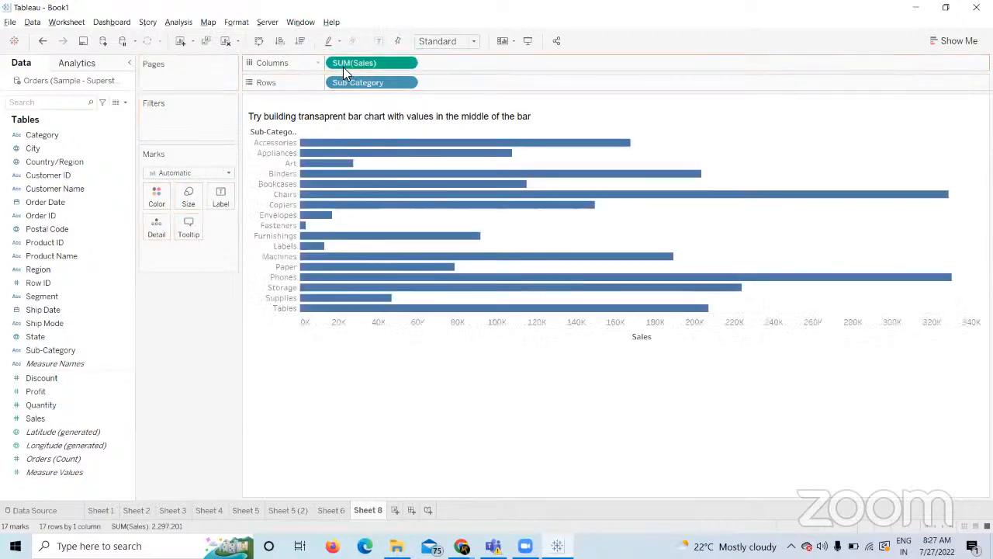
pyautogui.click(436, 44)
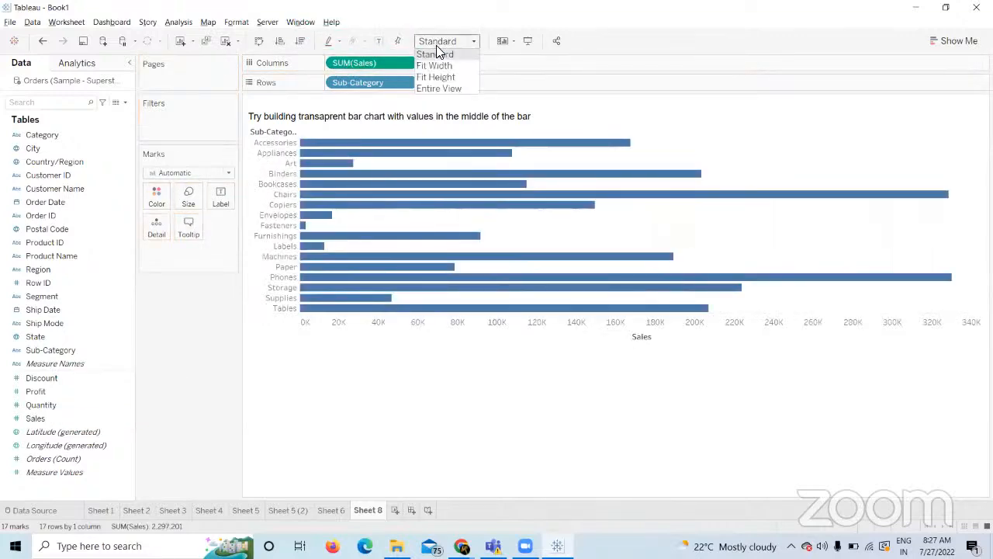
pyautogui.click(437, 88)
pyautogui.click(157, 194)
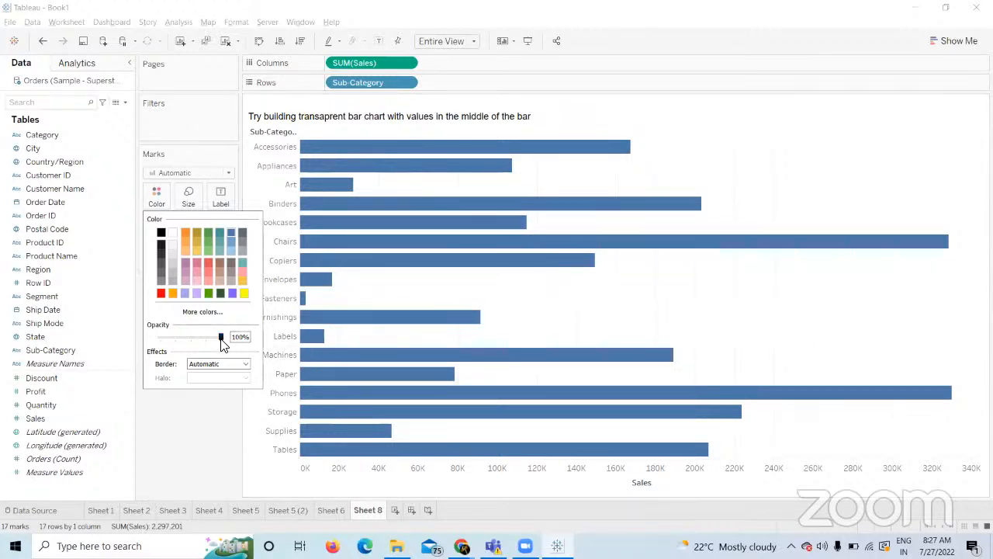
# Set the bar opacity to 0% and give the bars a black border.
pyautogui.moveTo(221, 342); pyautogui.dragTo(154, 339)
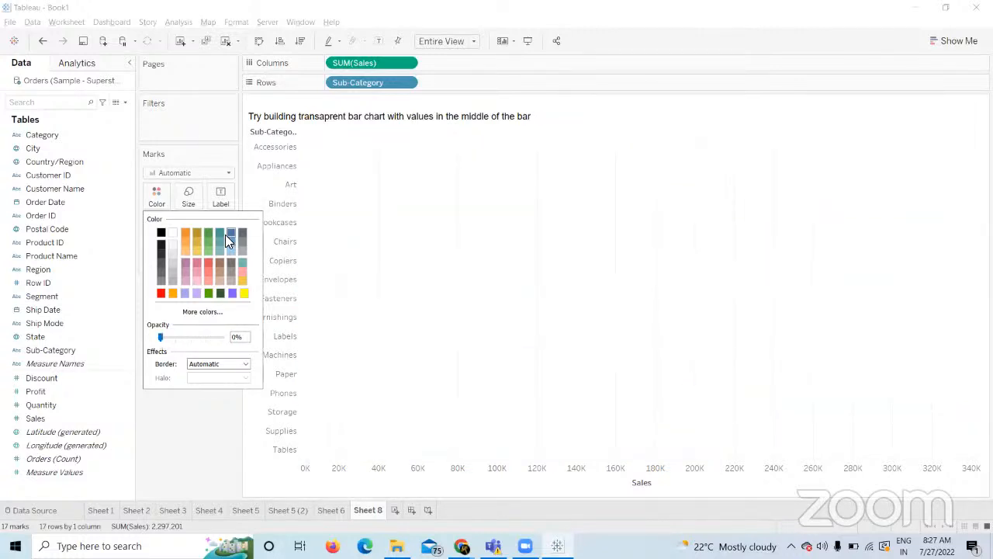
pyautogui.moveTo(161, 337); pyautogui.dragTo(113, 339)
pyautogui.click(215, 365)
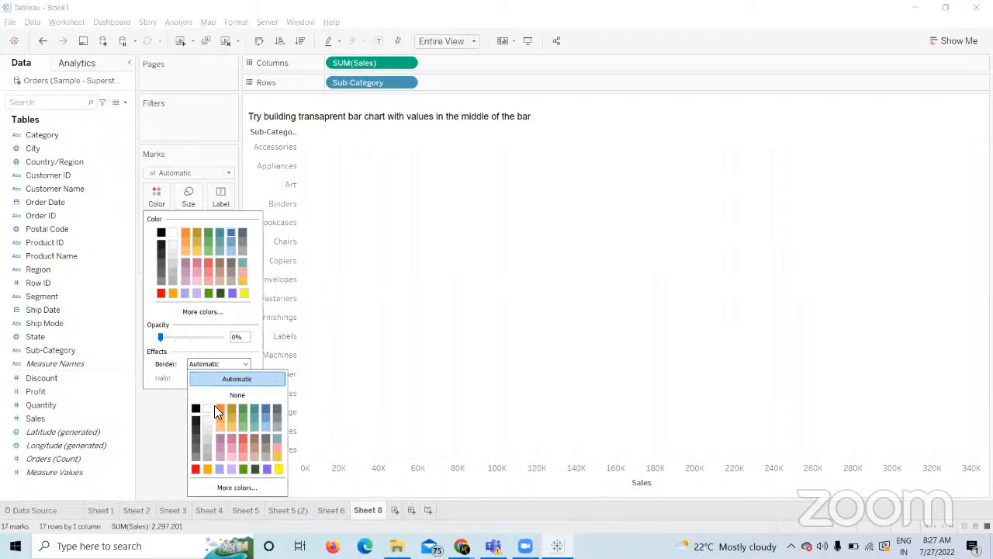
pyautogui.click(197, 427)
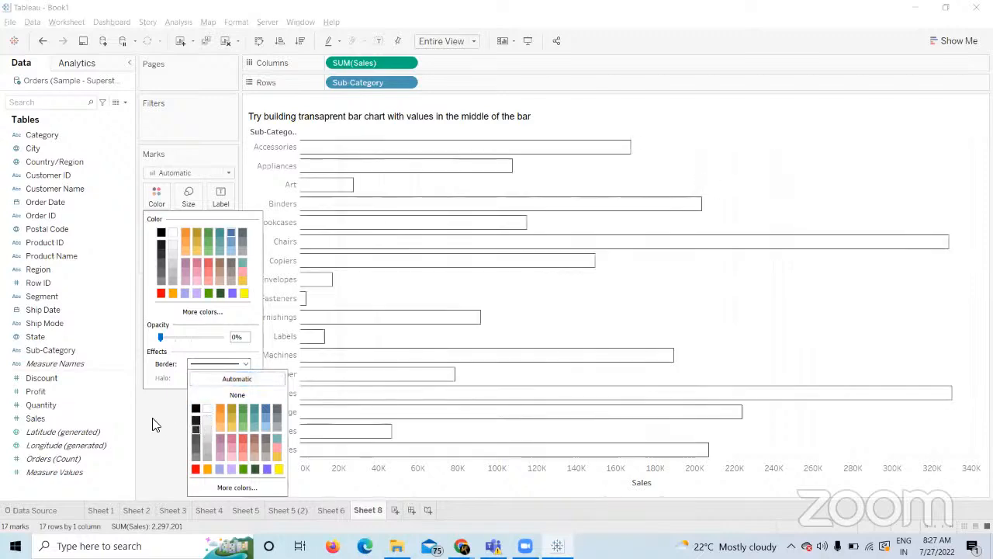
pyautogui.click(157, 425)
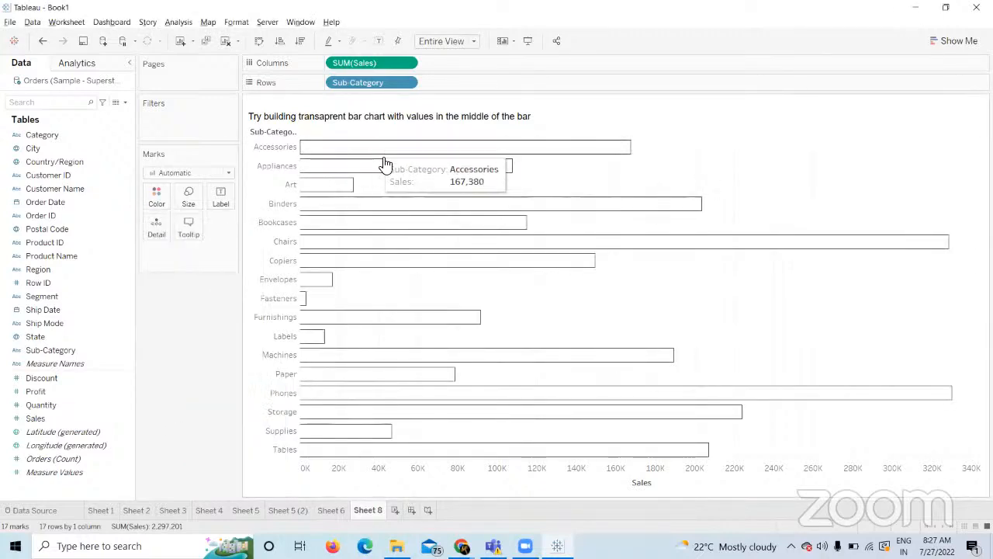
pyautogui.click(160, 200)
pyautogui.click(235, 469)
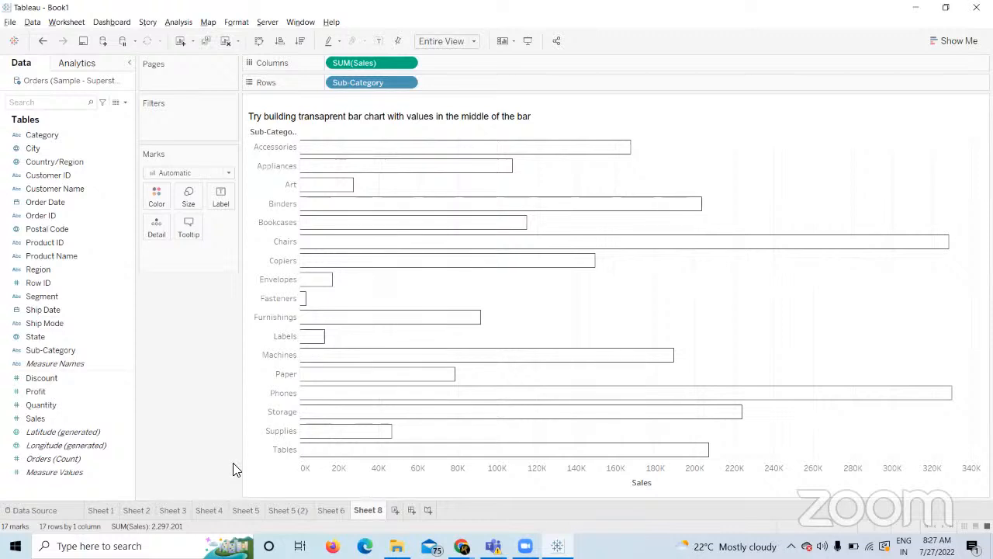
# Sort the bars by Sales descending and label each with its Sub-Category name.
pyautogui.click(301, 41)
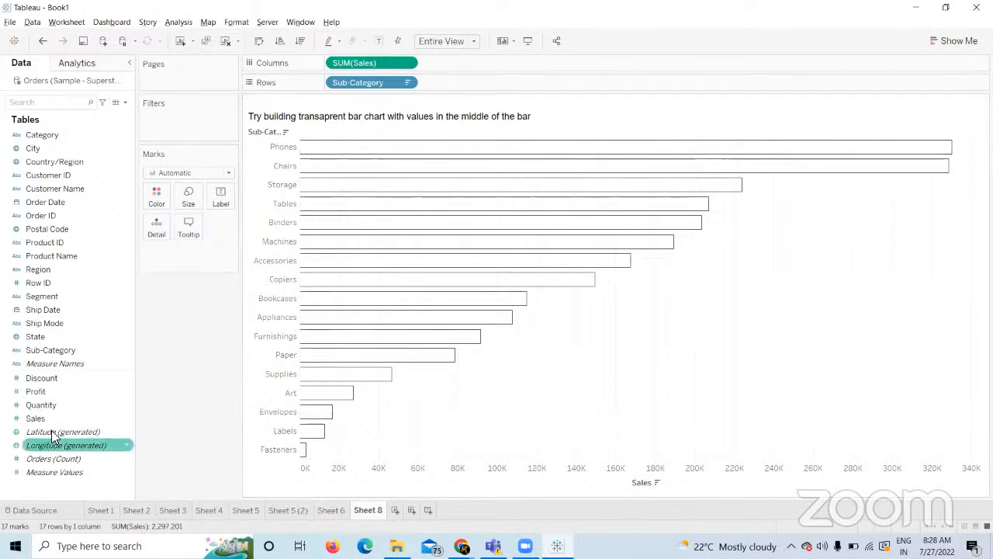
pyautogui.click(70, 353)
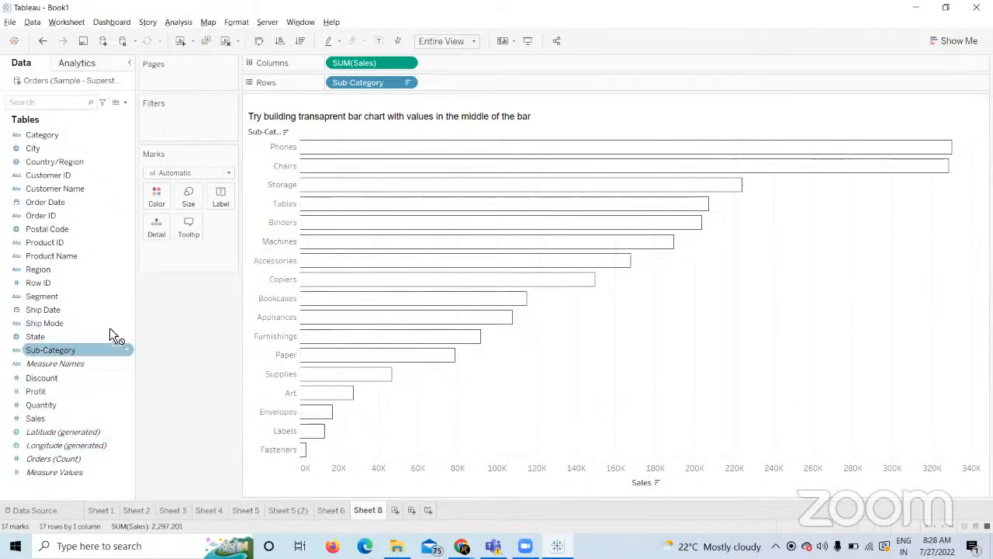
pyautogui.moveTo(109, 350); pyautogui.dragTo(221, 199)
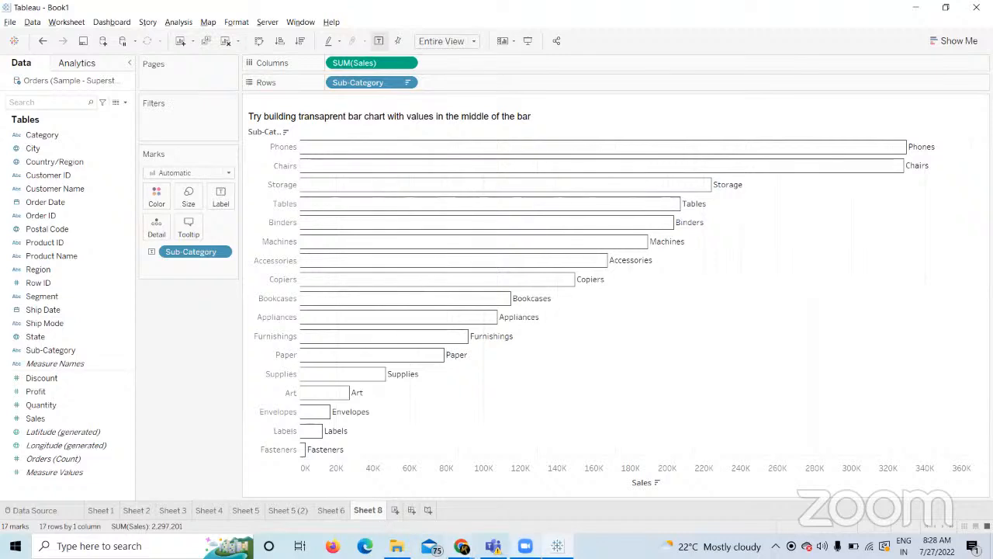
pyautogui.moveTo(462, 545)
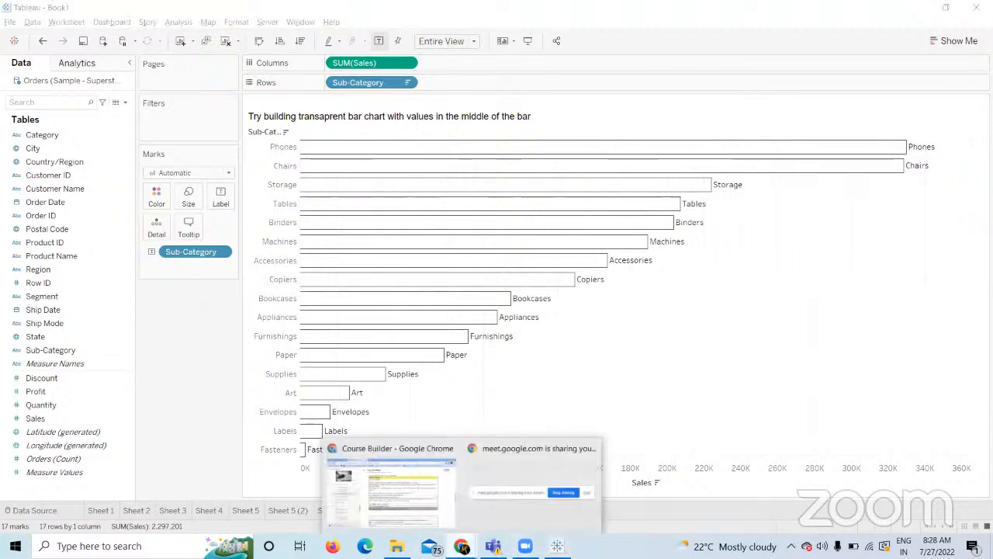
pyautogui.click(280, 431)
# Add SUM(Sales) to the Label shelf alongside Sub-Category.
pyautogui.click(212, 394)
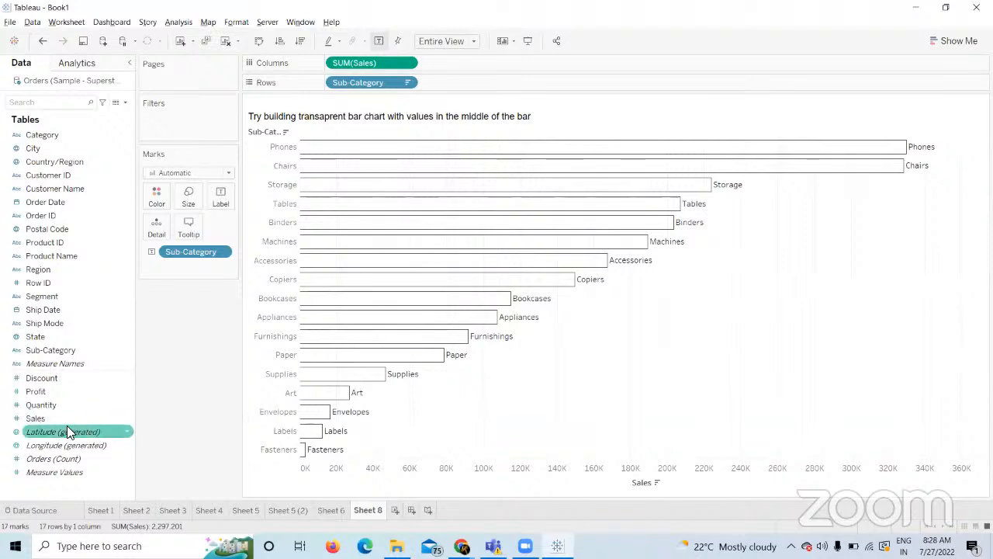
pyautogui.moveTo(71, 418); pyautogui.dragTo(224, 202)
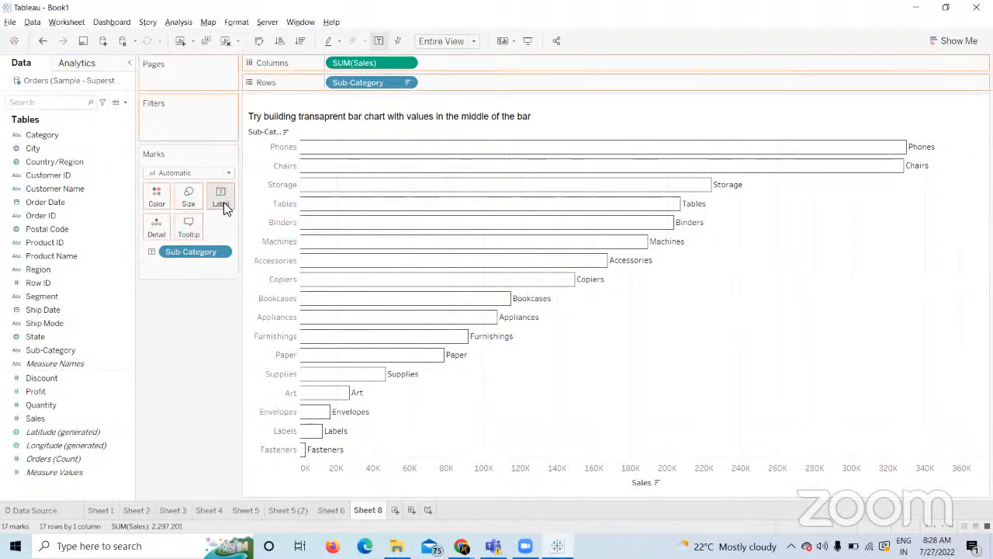
pyautogui.click(223, 202)
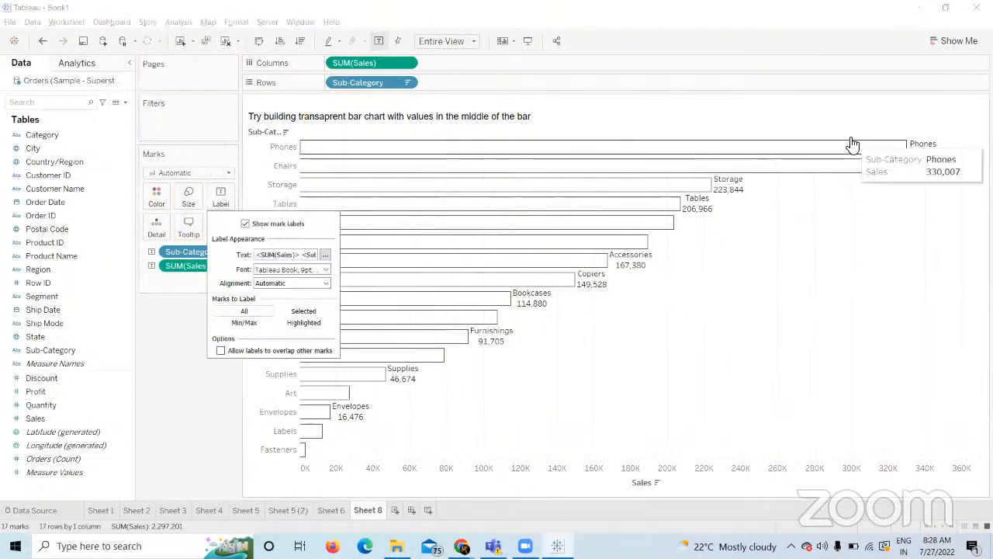
# Rewrite the label text as <Sub-Category>:<SUM(Sales)> on one centred line and apply it.
pyautogui.moveTo(914, 152)
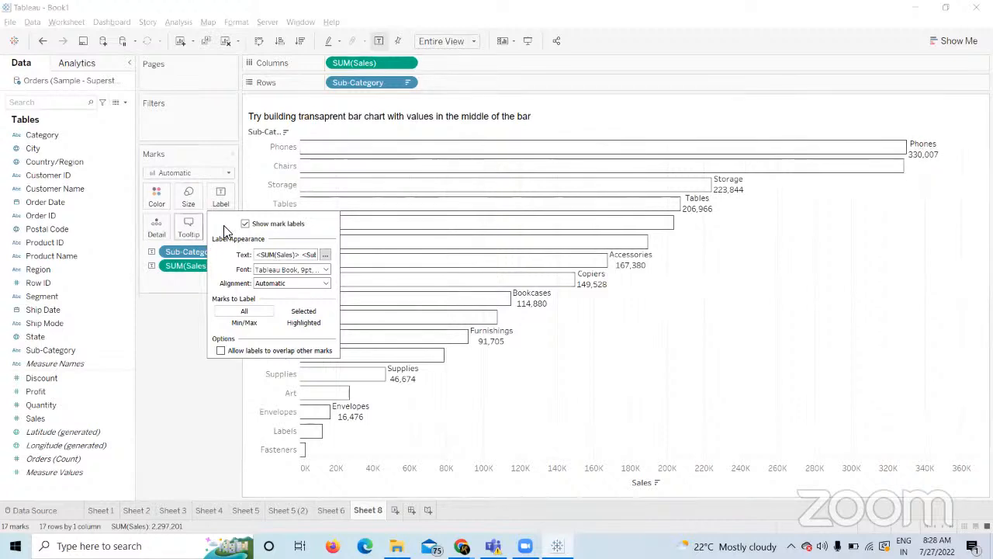
pyautogui.click(325, 254)
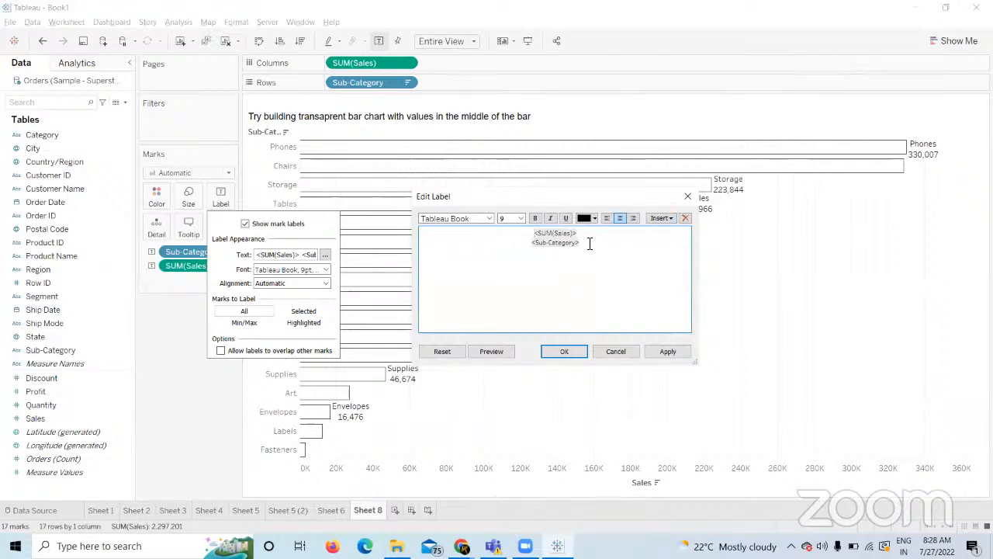
pyautogui.moveTo(590, 243); pyautogui.dragTo(533, 245)
pyautogui.hotkey('ctrl', 'c')
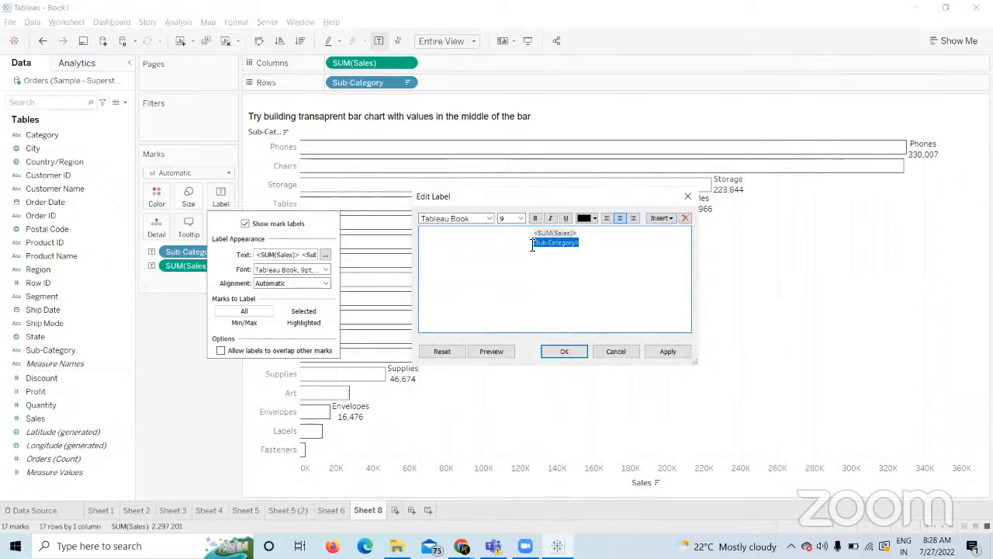
pyautogui.press('BackSpace')
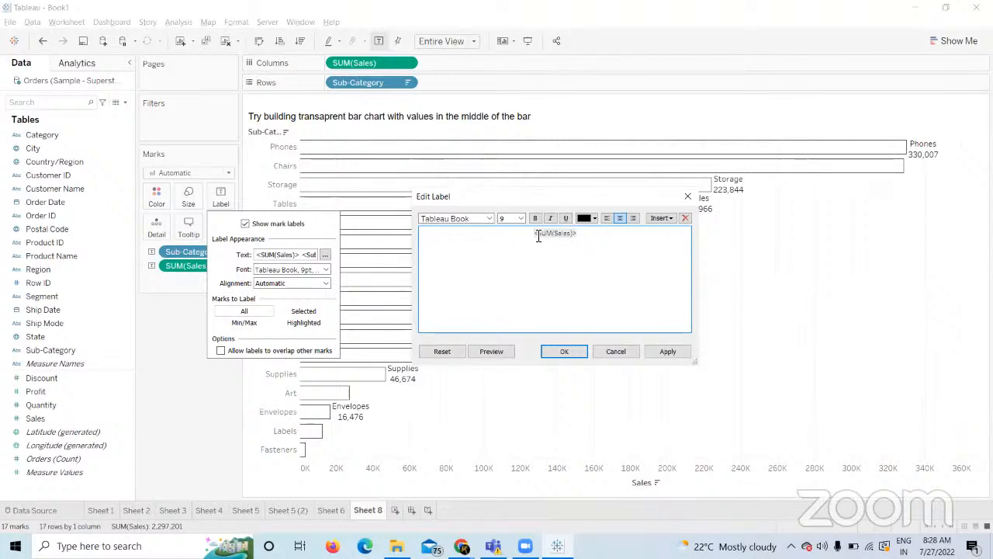
pyautogui.hotkey('ctrl', 'v')
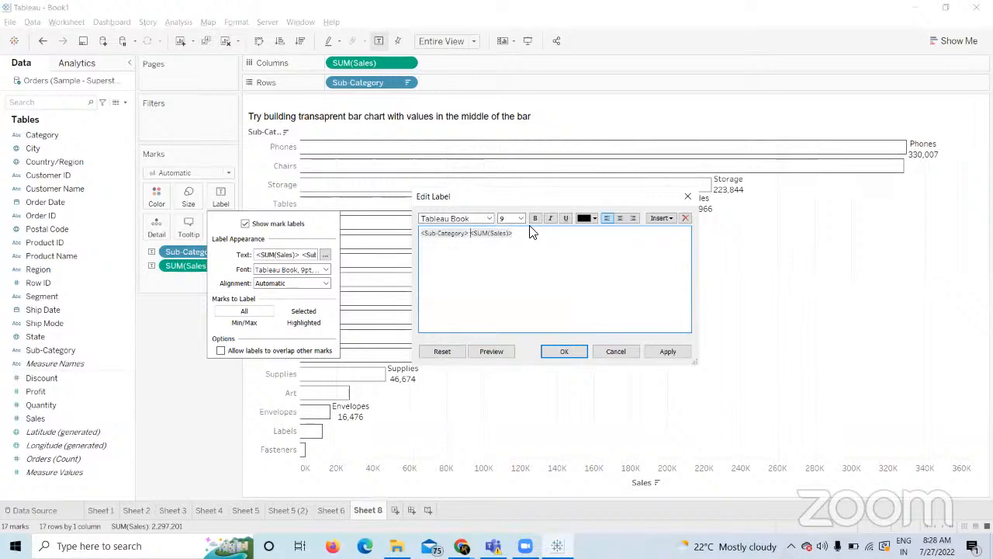
pyautogui.moveTo(517, 237); pyautogui.dragTo(393, 248)
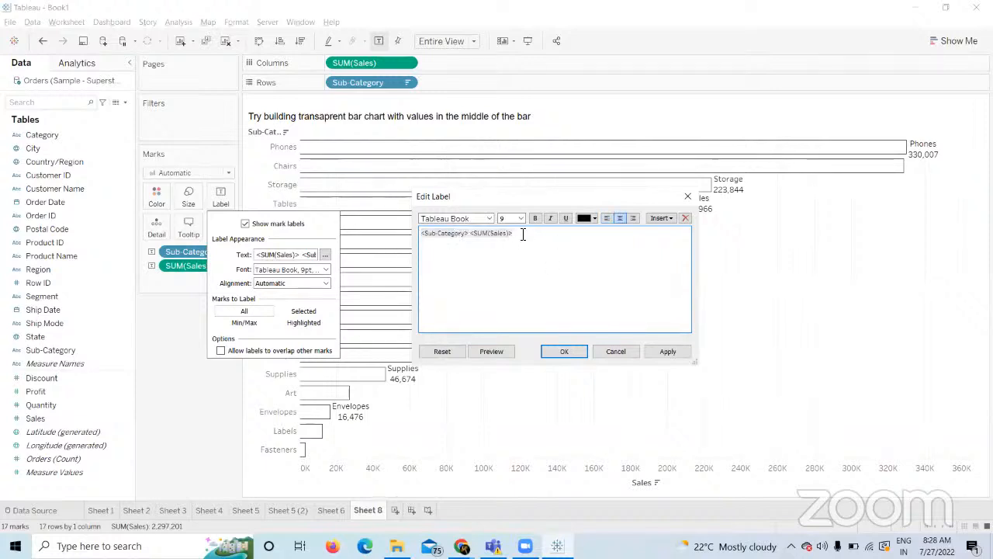
pyautogui.moveTo(523, 234); pyautogui.dragTo(395, 231)
pyautogui.click(620, 218)
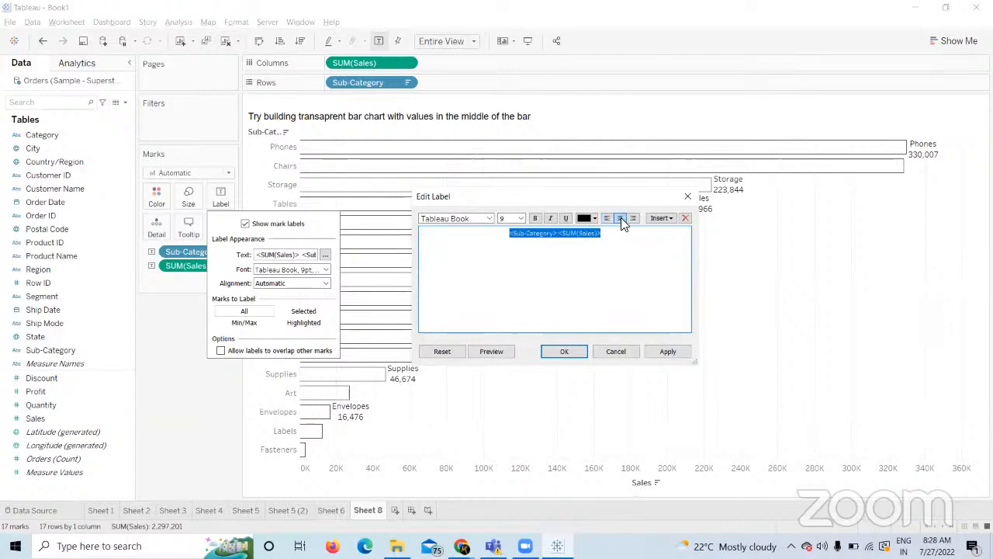
pyautogui.click(664, 351)
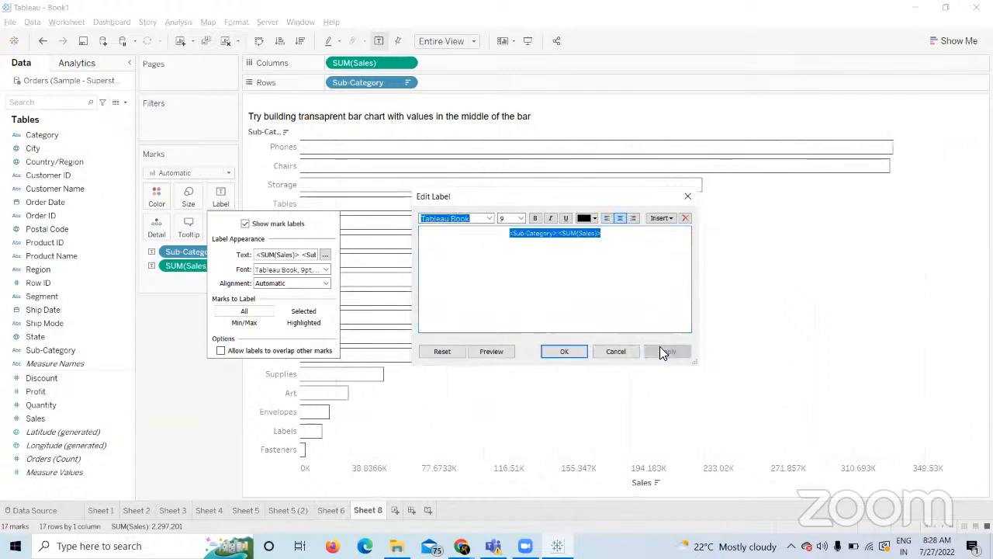
# Confirm the label edit and set the labels' horizontal alignment to Center inside the bars.
pyautogui.click(574, 359)
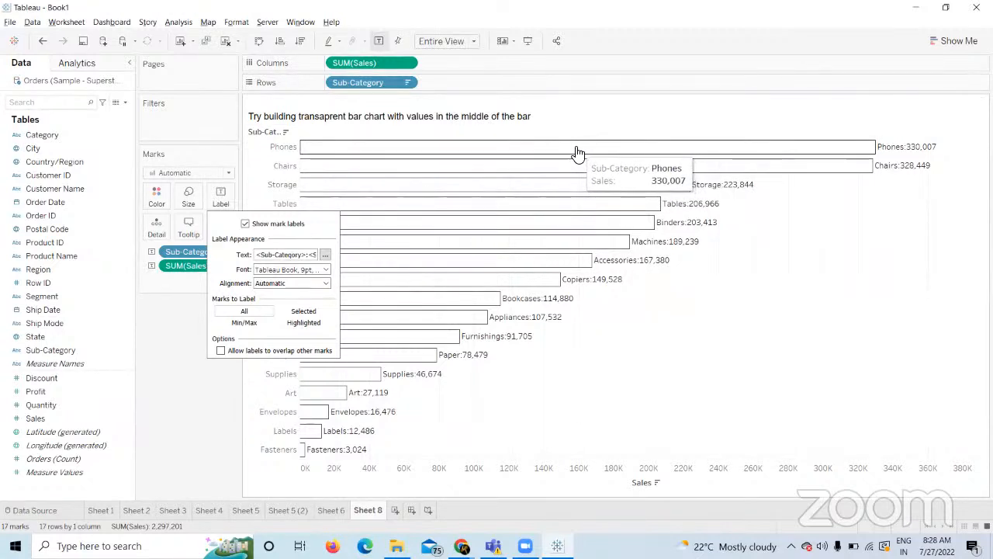
pyautogui.click(289, 286)
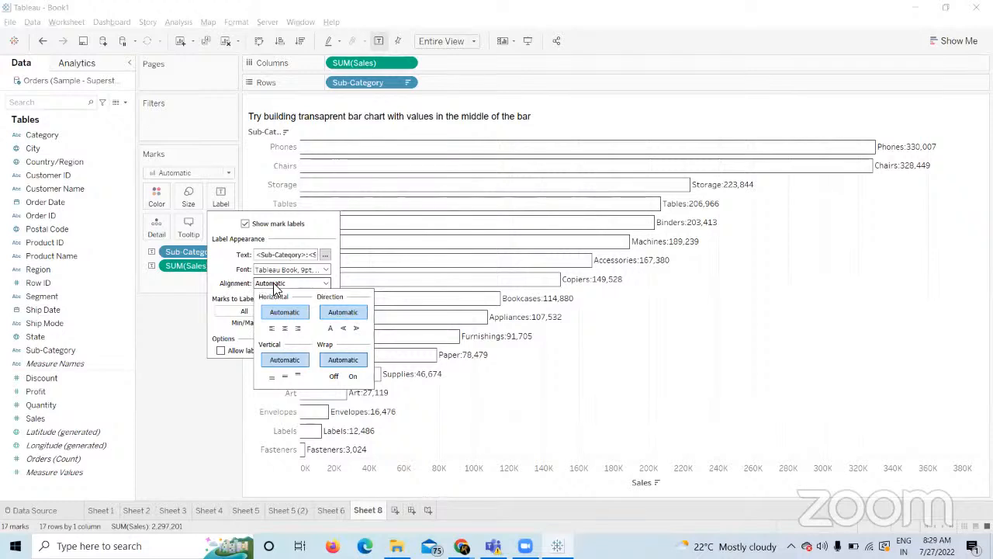
pyautogui.click(286, 330)
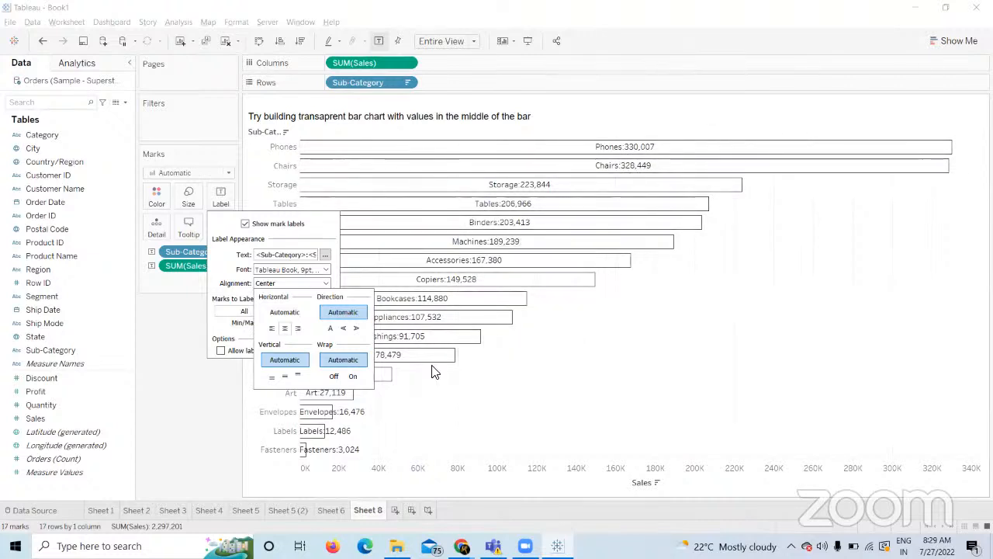
pyautogui.click(203, 428)
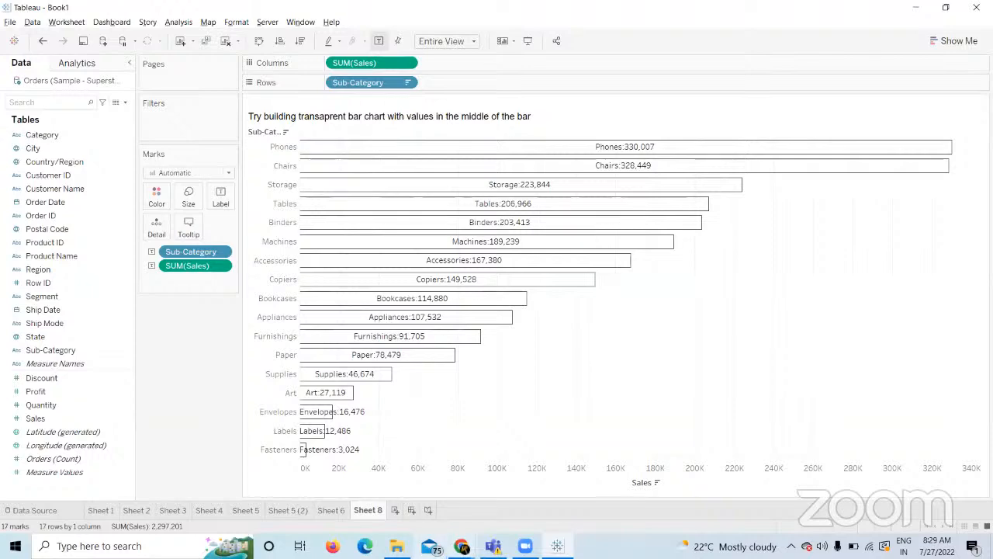
pyautogui.click(437, 550)
# Bring the Course Builder task list forward, then switch to the Google Meet tab.
pyautogui.click(419, 497)
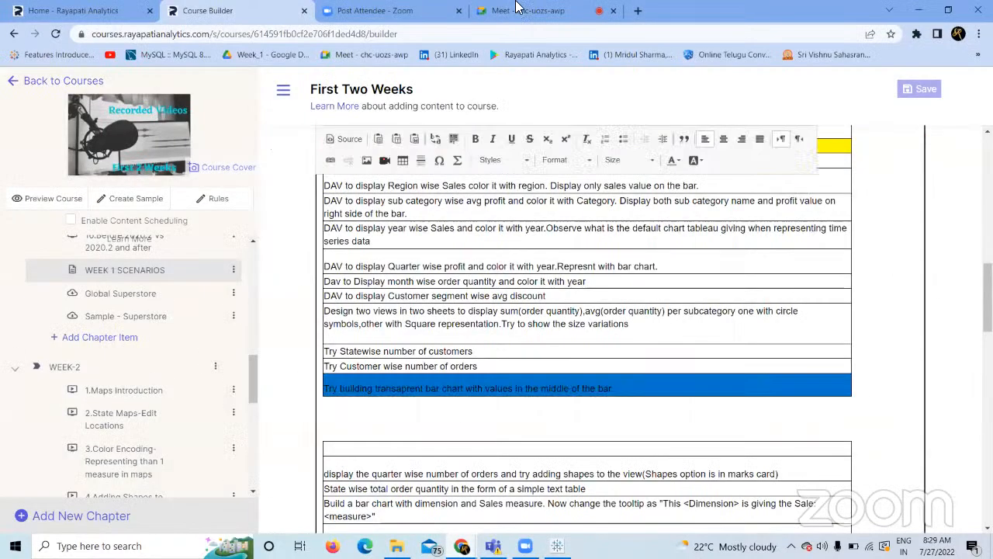
pyautogui.click(523, 11)
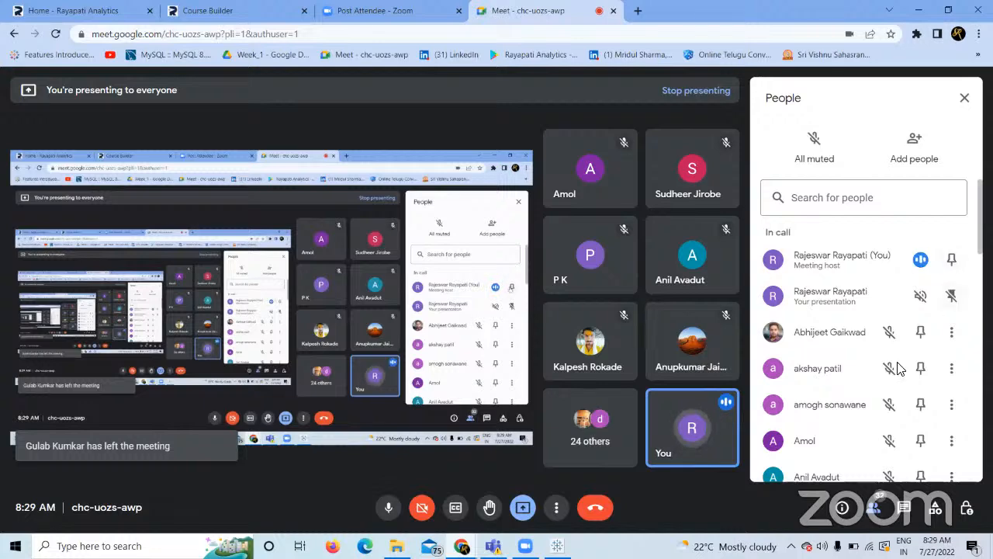
# Scroll the Meet People list, then return to the Tableau Sheet 8 chart.
pyautogui.moveTo(981, 239)
pyautogui.mouseDown()
pyautogui.moveTo(983, 467)
pyautogui.moveTo(987, 226)
pyautogui.mouseUp()
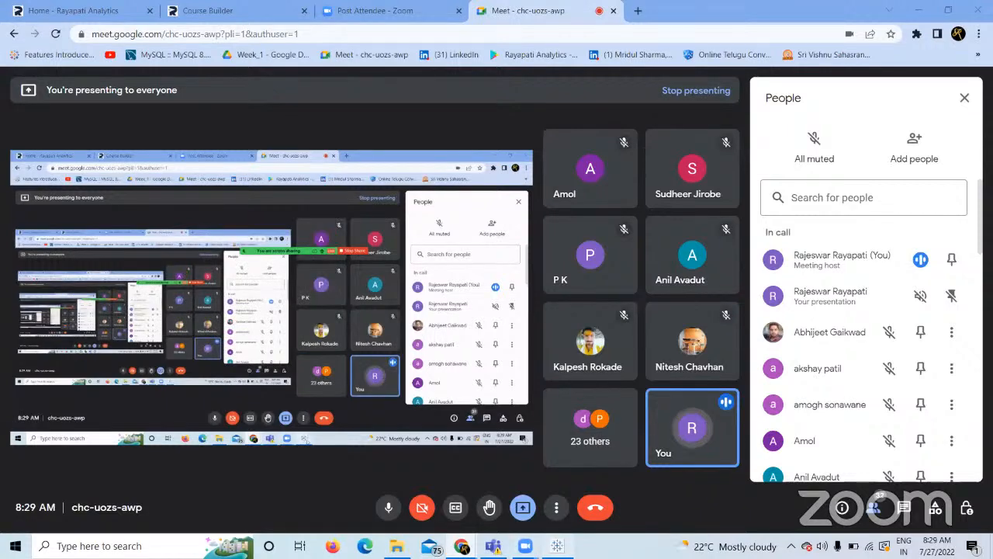
pyautogui.click(557, 546)
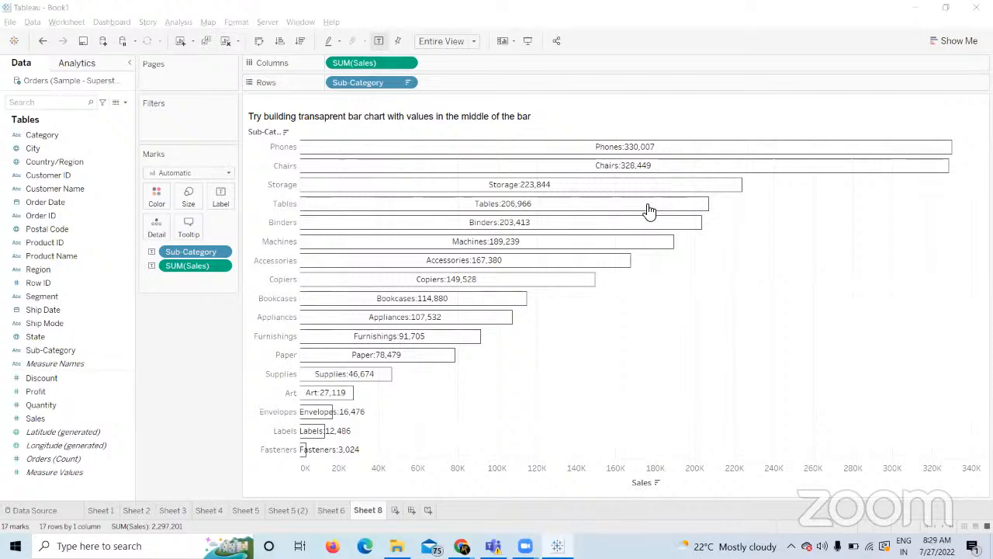
pyautogui.click(173, 425)
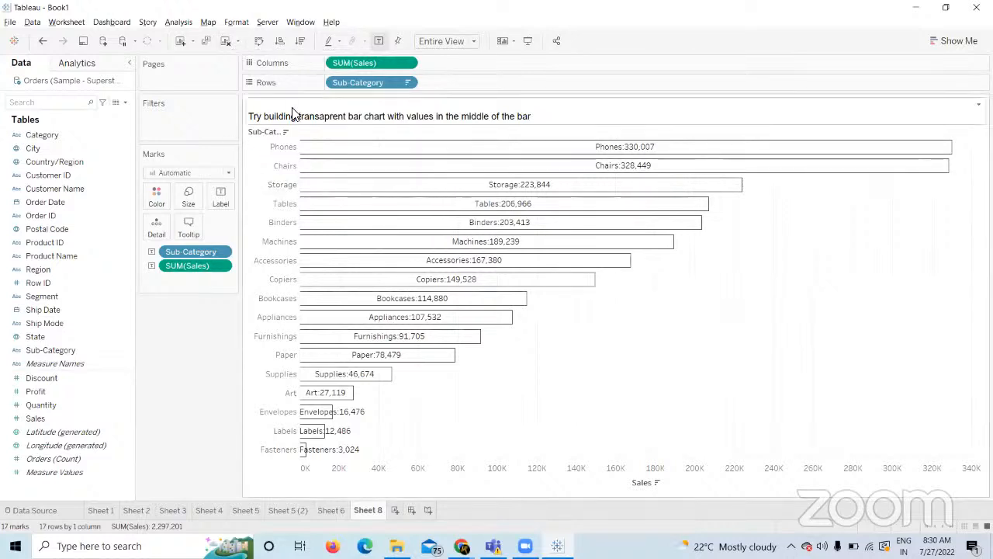
# Plot SUM(Sales) bars per Sub-Category, fitted to Entire View and sorted descending.
pyautogui.click(226, 41)
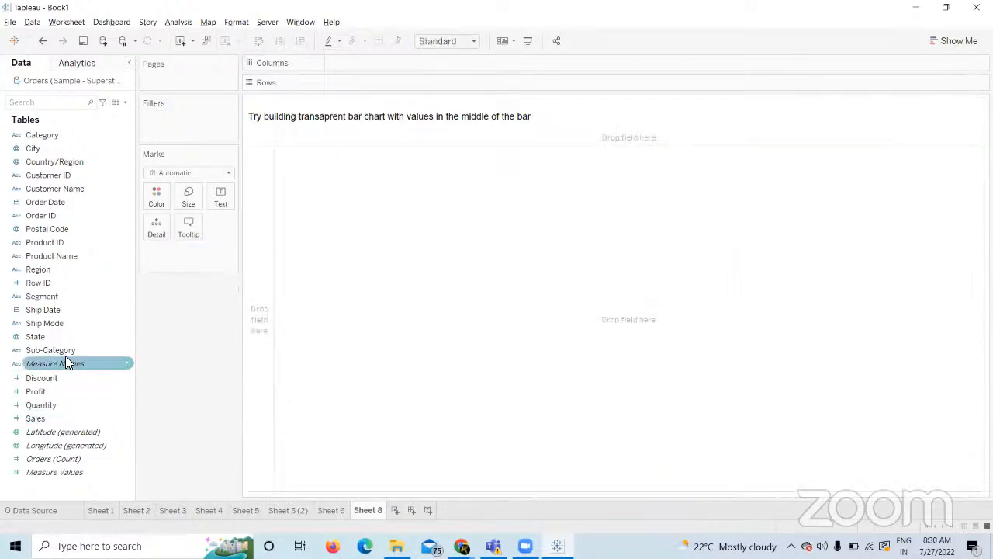
pyautogui.moveTo(62, 350); pyautogui.dragTo(385, 82)
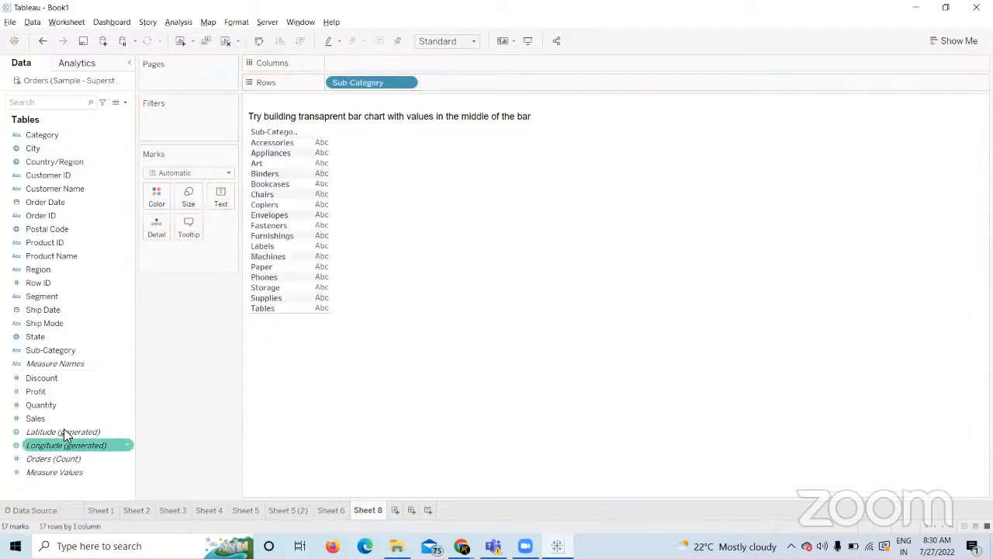
pyautogui.moveTo(38, 418); pyautogui.dragTo(368, 61)
pyautogui.click(470, 42)
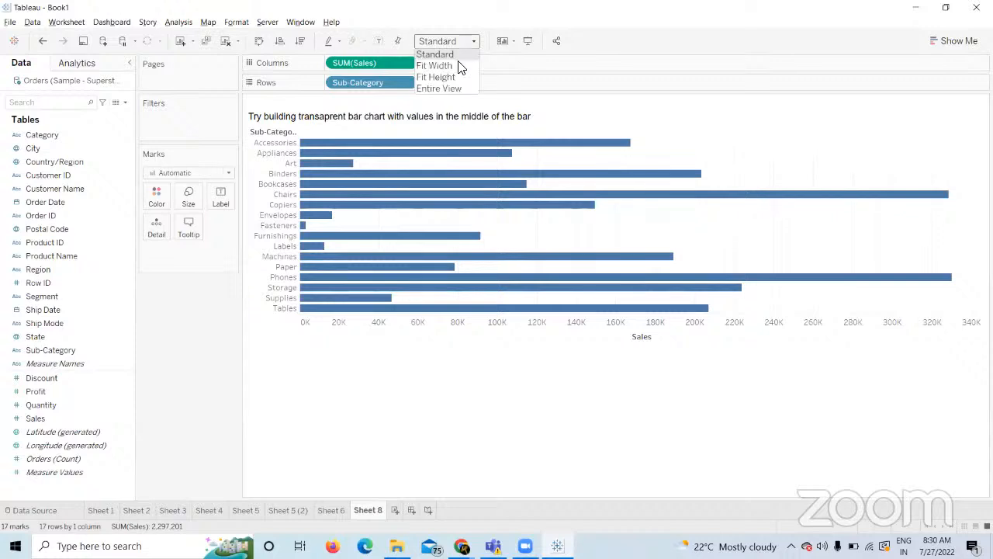
pyautogui.click(449, 92)
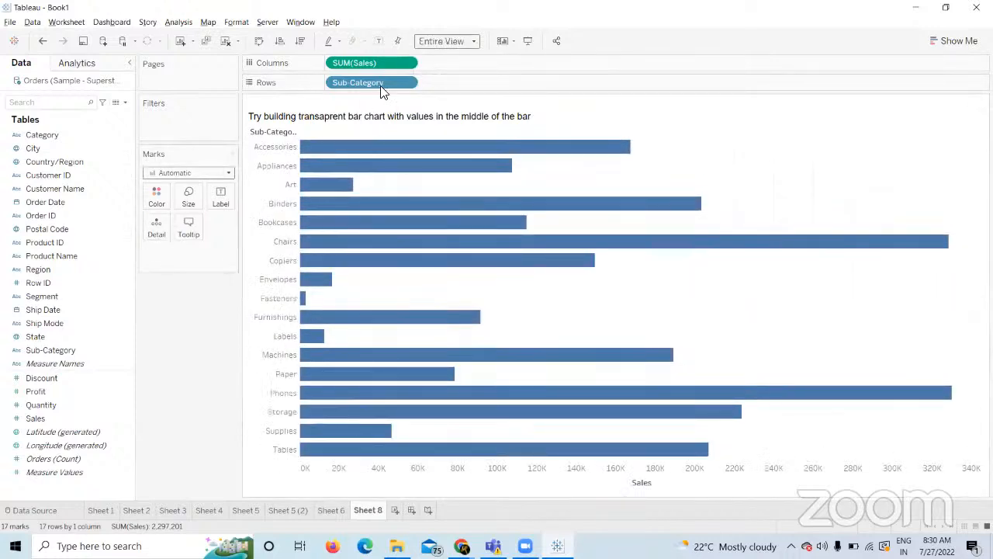
pyautogui.click(300, 41)
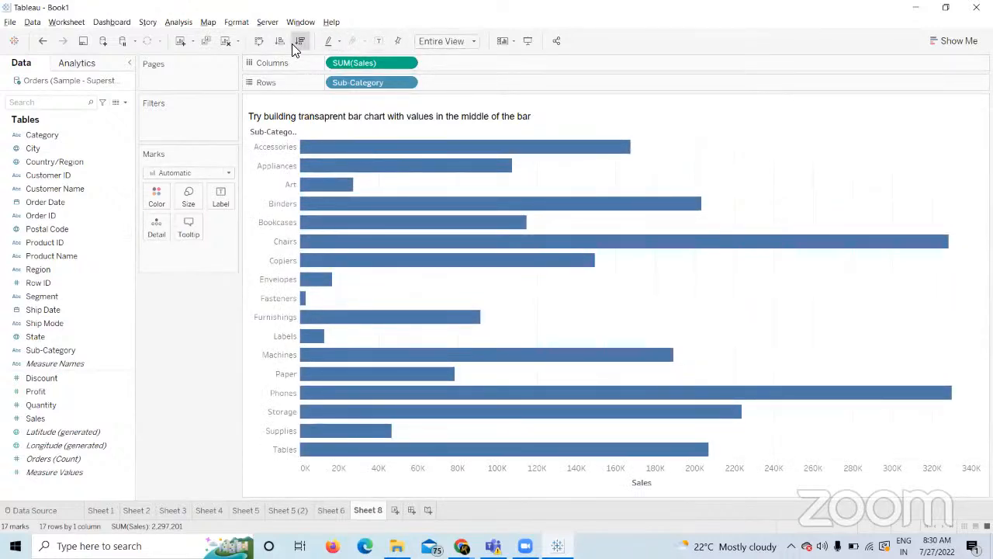
# Give the bars opacity 0 with black borders and label them with Sub-Category.
pyautogui.click(156, 196)
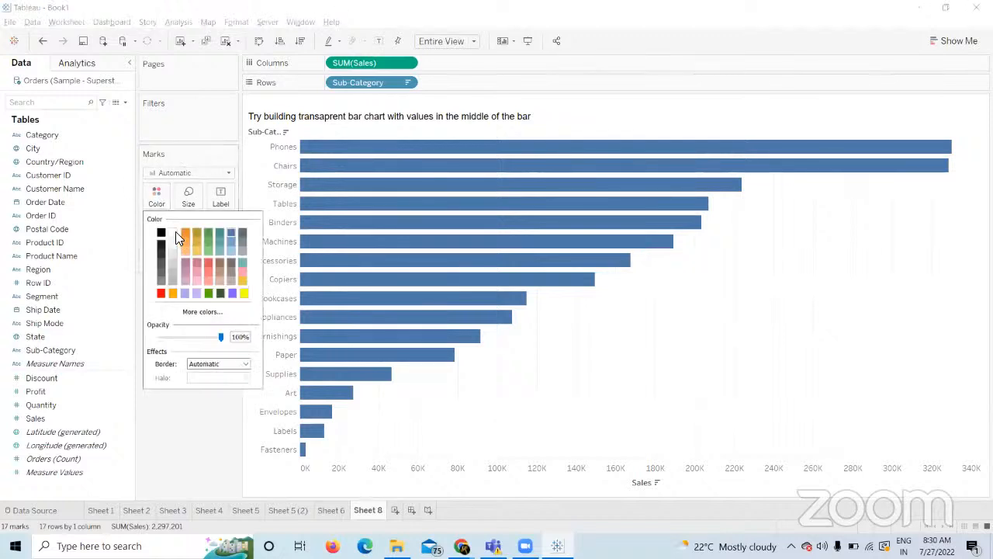
pyautogui.click(171, 335)
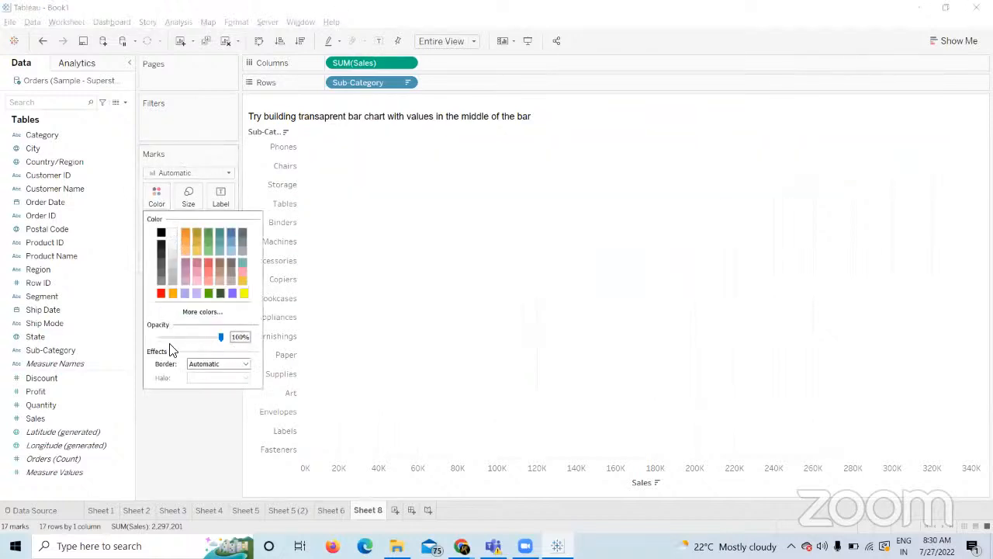
pyautogui.click(232, 364)
pyautogui.click(195, 423)
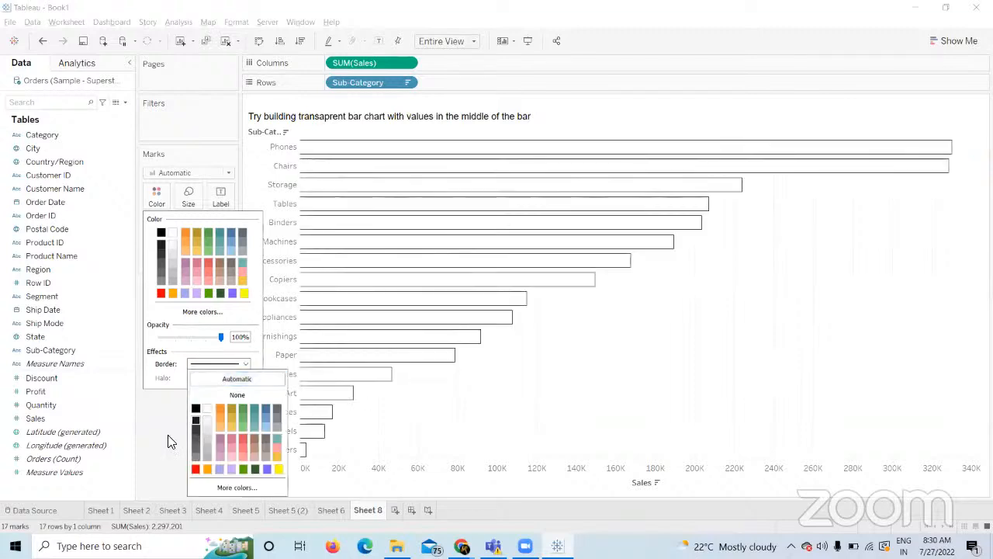
pyautogui.click(163, 437)
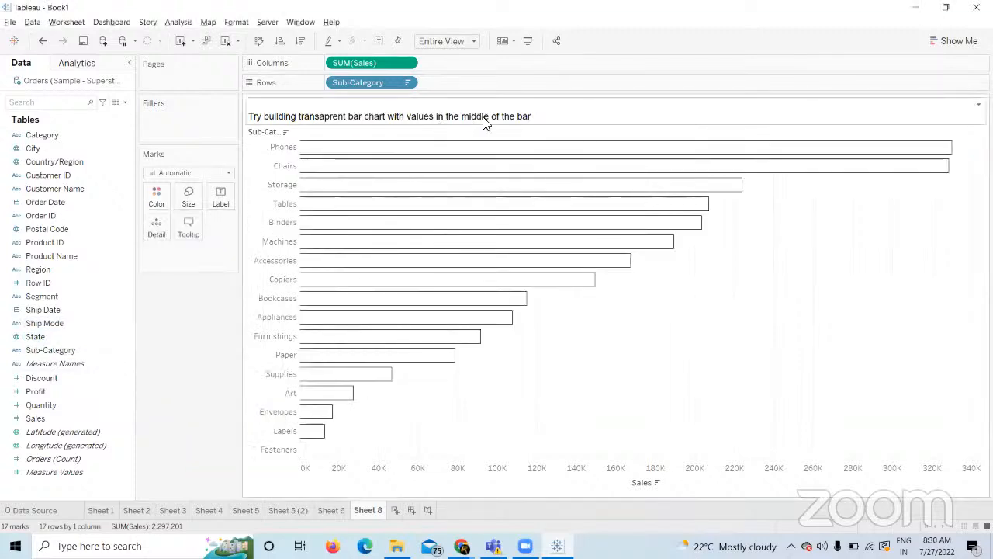
pyautogui.click(70, 350)
pyautogui.moveTo(93, 349); pyautogui.dragTo(221, 200)
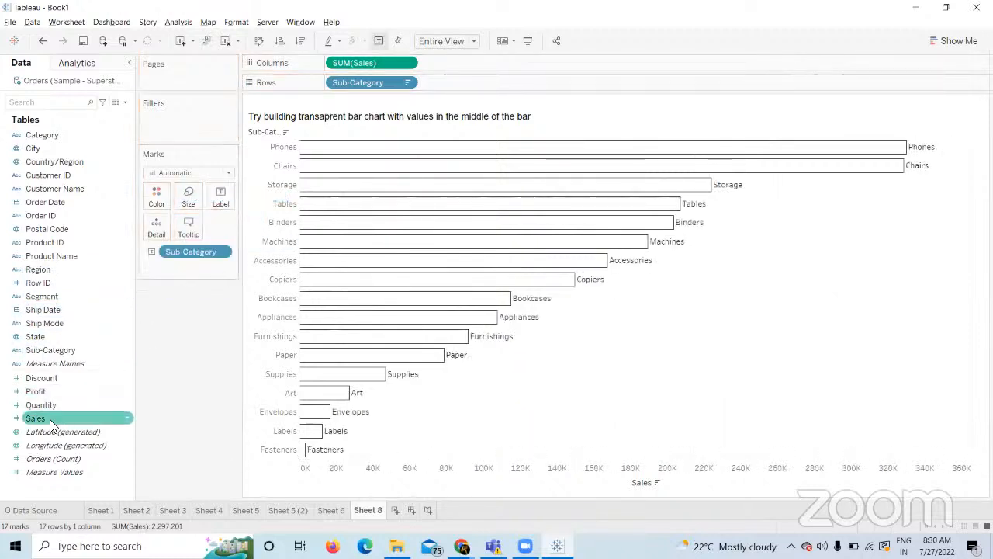
# Add SUM(Sales) to the bar labels next to Sub-Category.
pyautogui.moveTo(50, 419); pyautogui.dragTo(218, 207)
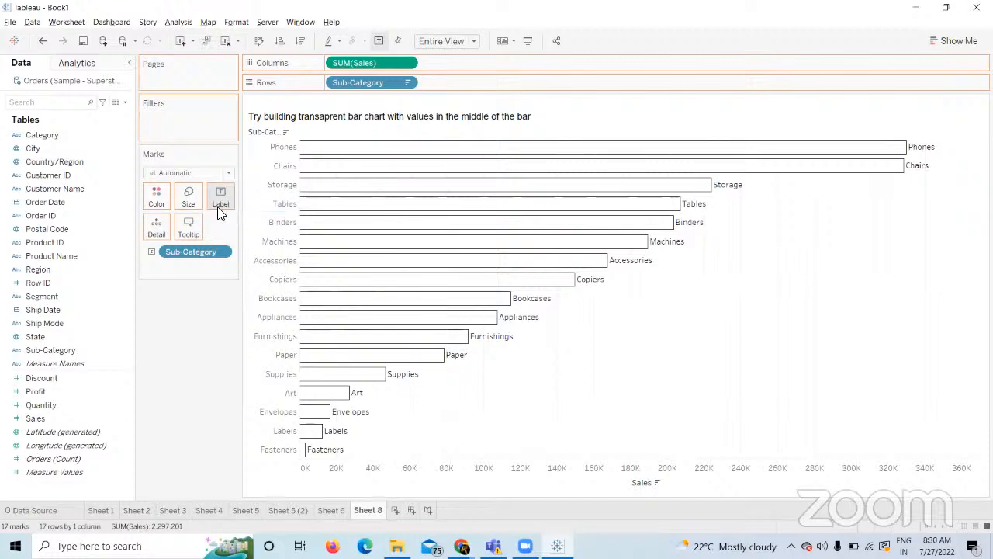
pyautogui.click(221, 200)
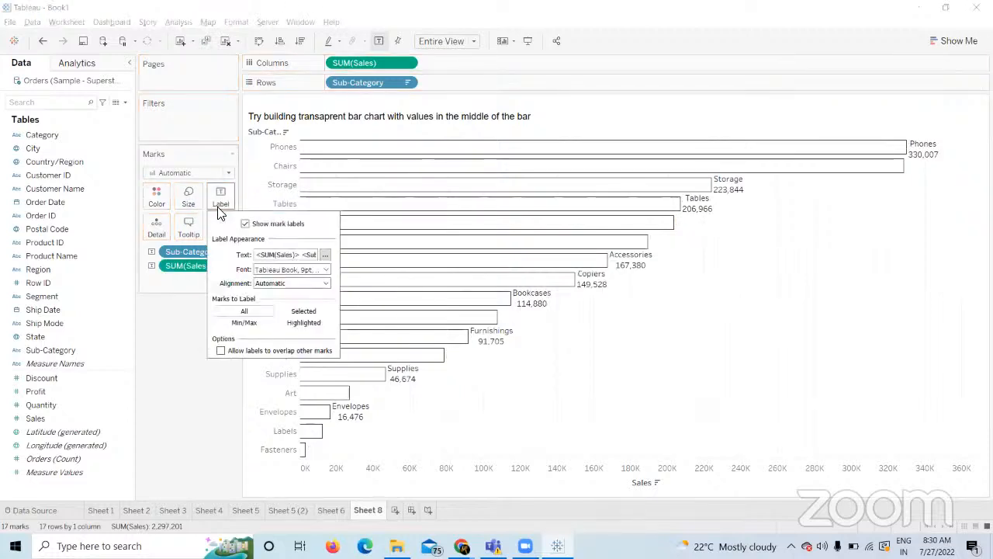
pyautogui.click(325, 257)
# Edit the label to <Sub-Category>:<SUM(Sales)> on one centred line, then apply and confirm.
pyautogui.moveTo(616, 253); pyautogui.dragTo(523, 244)
pyautogui.hotkey('ctrl', 'c')
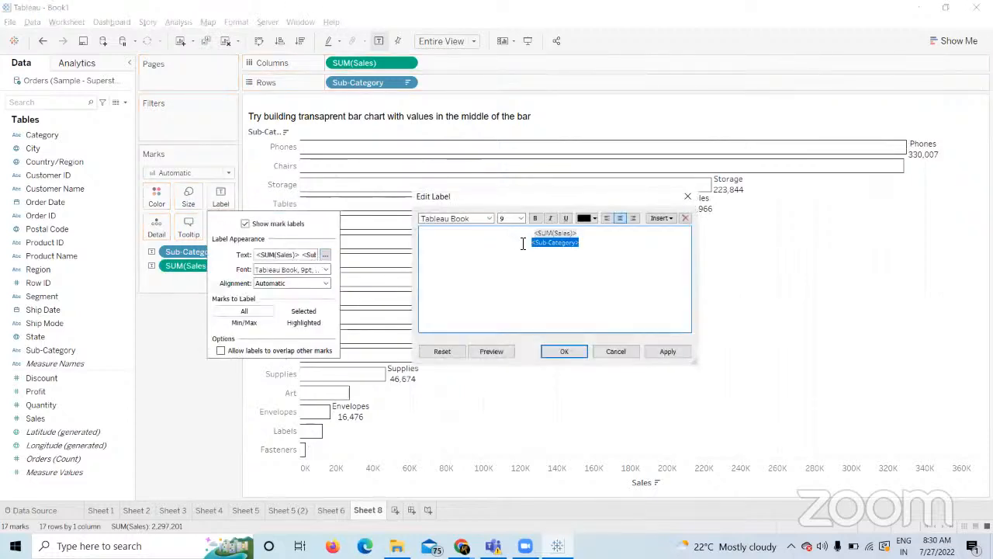
pyautogui.press('Delete')
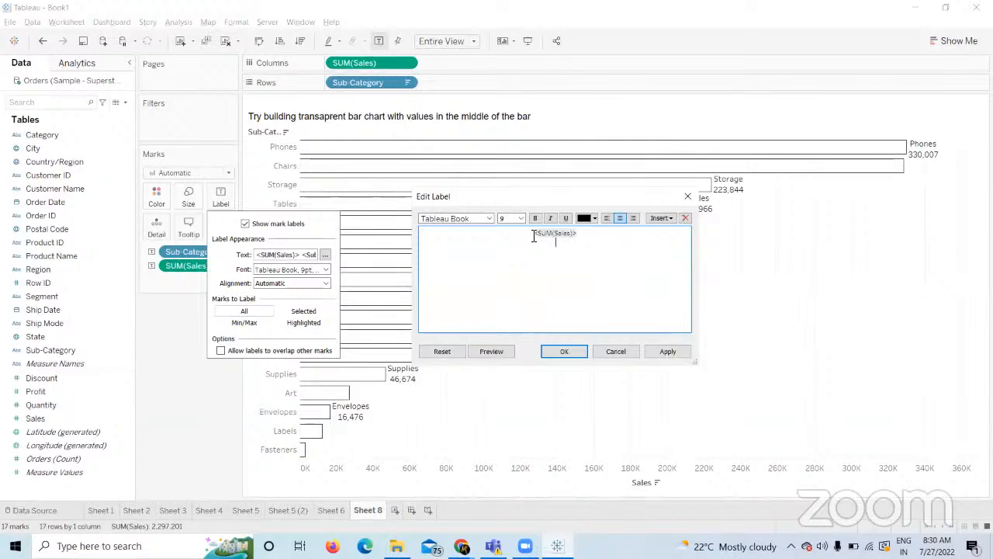
pyautogui.hotkey('ctrl', 'v')
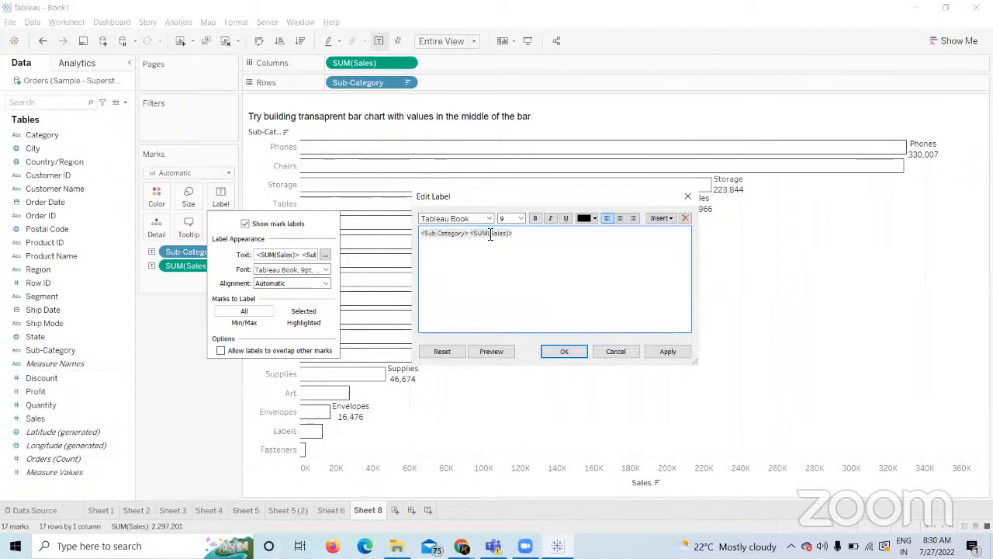
pyautogui.moveTo(518, 238); pyautogui.dragTo(419, 238)
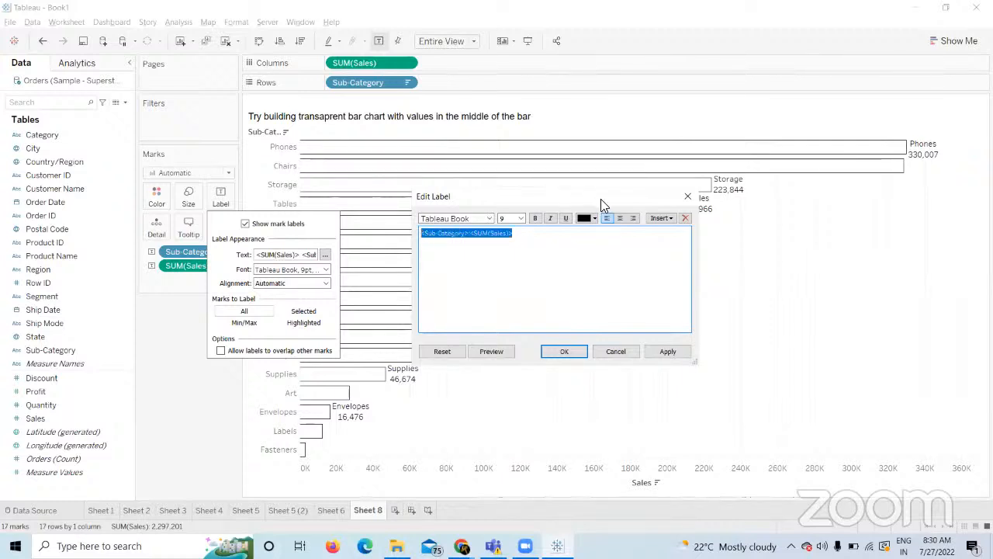
pyautogui.click(620, 219)
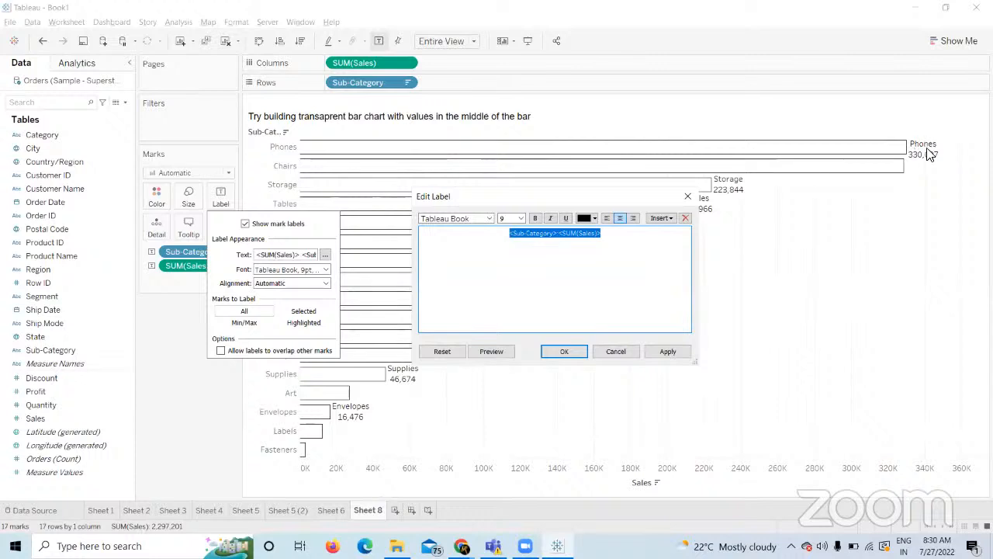
pyautogui.click(671, 351)
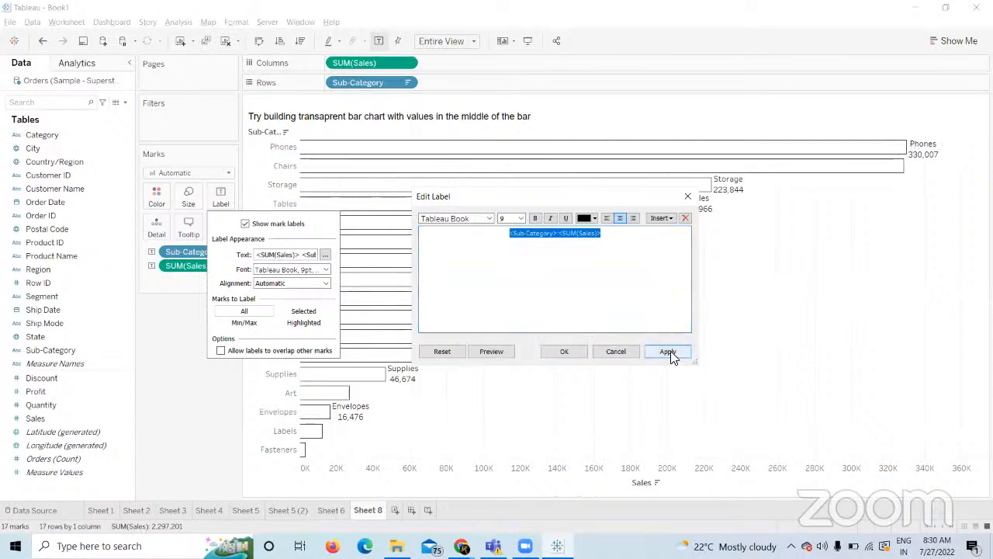
pyautogui.click(565, 352)
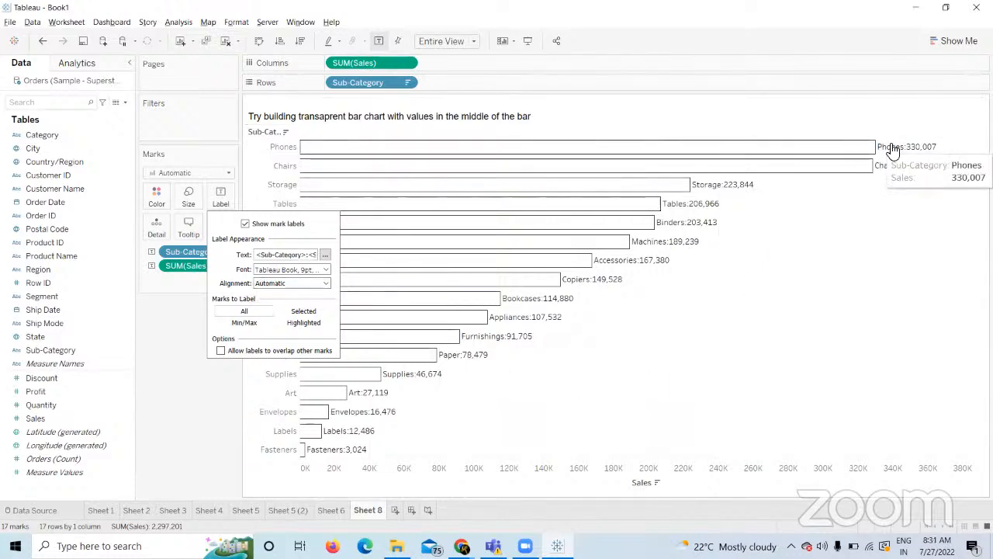
# Set label horizontal alignment to Center so labels like Phones:330,007 sit mid-bar.
pyautogui.click(307, 282)
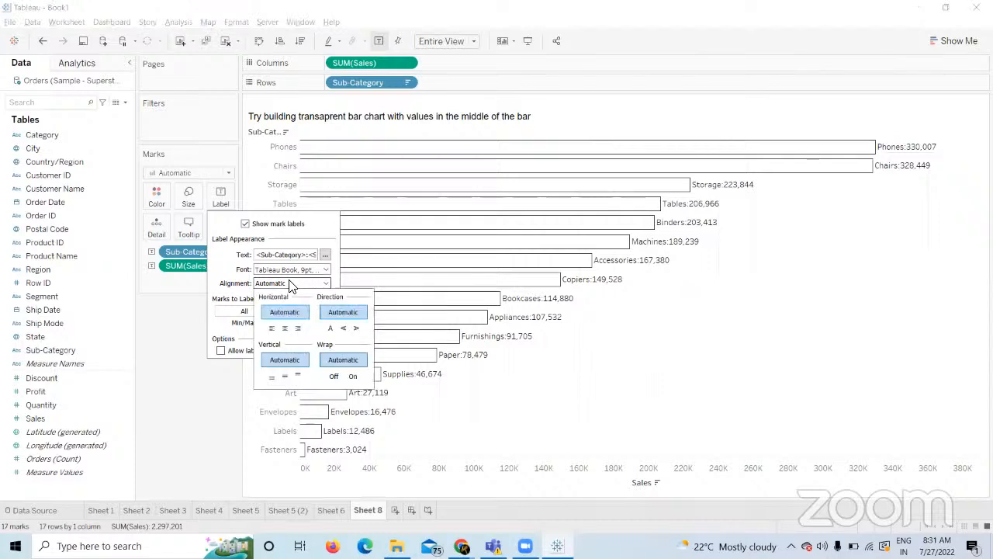
pyautogui.click(287, 332)
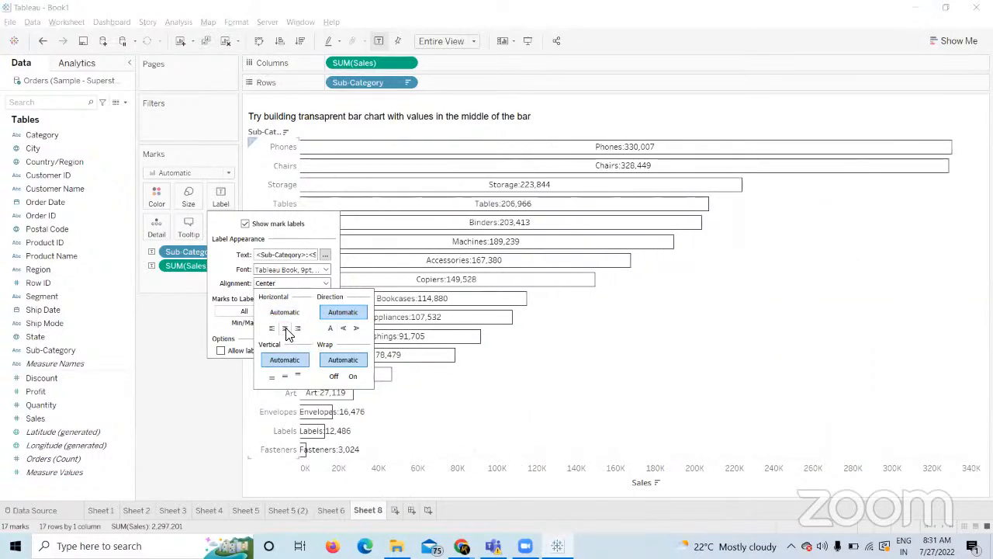
pyautogui.click(272, 332)
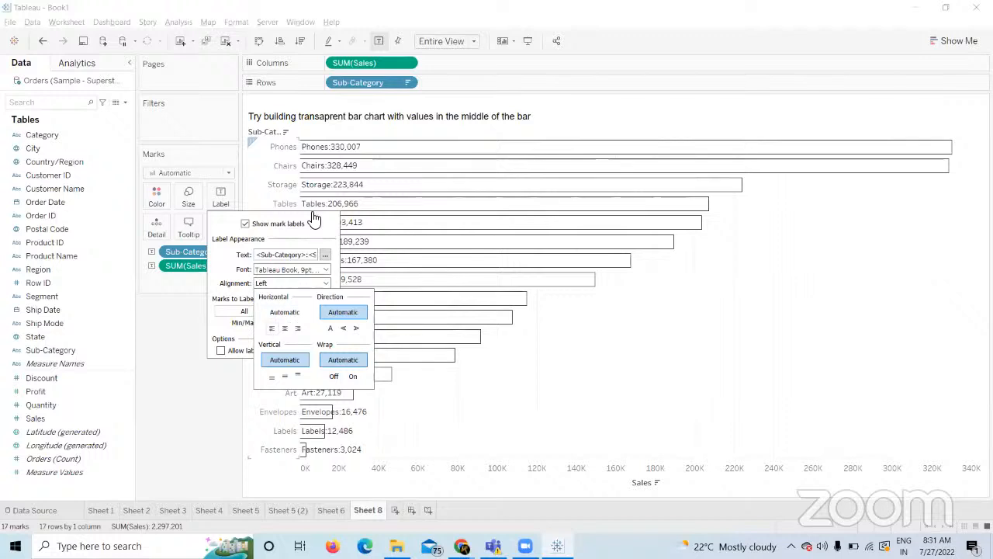
pyautogui.click(286, 329)
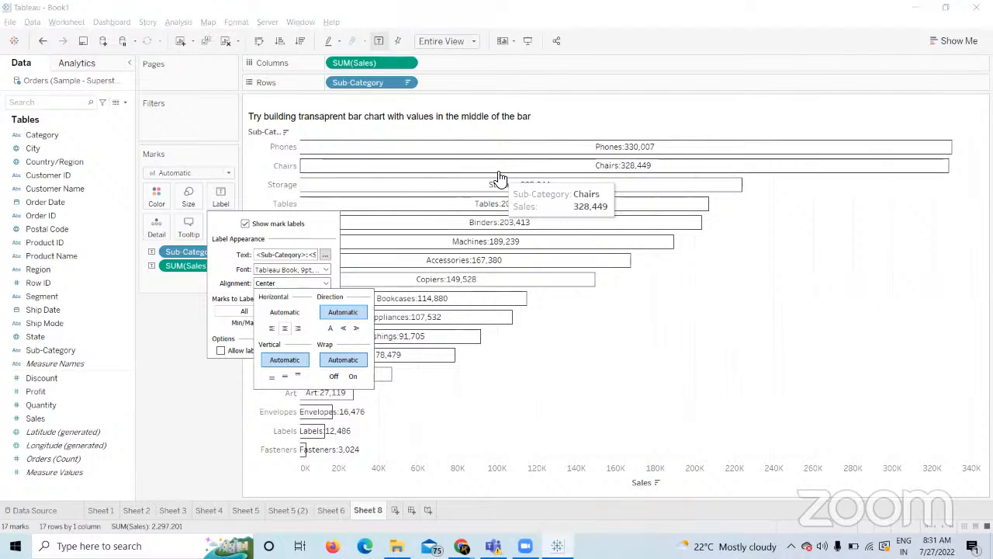
pyautogui.click(213, 417)
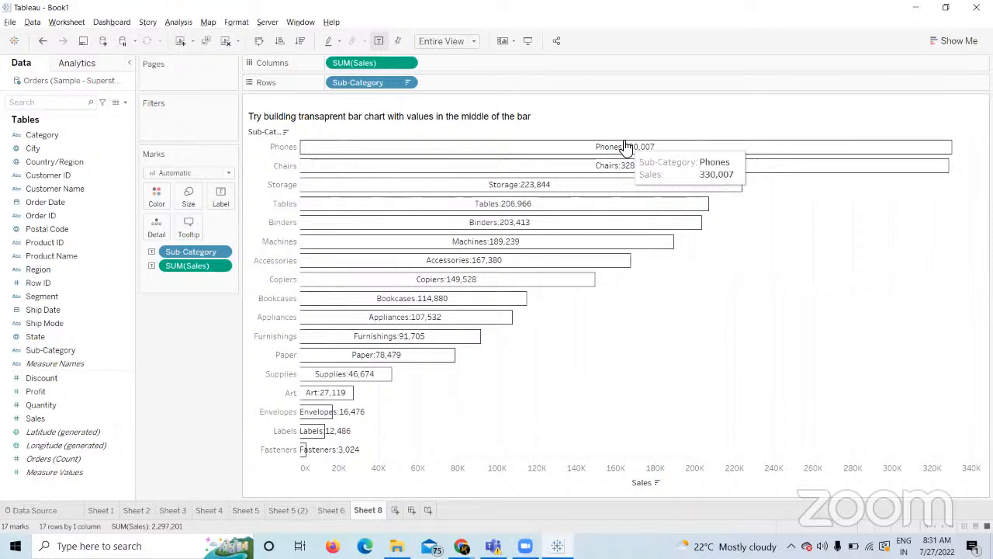
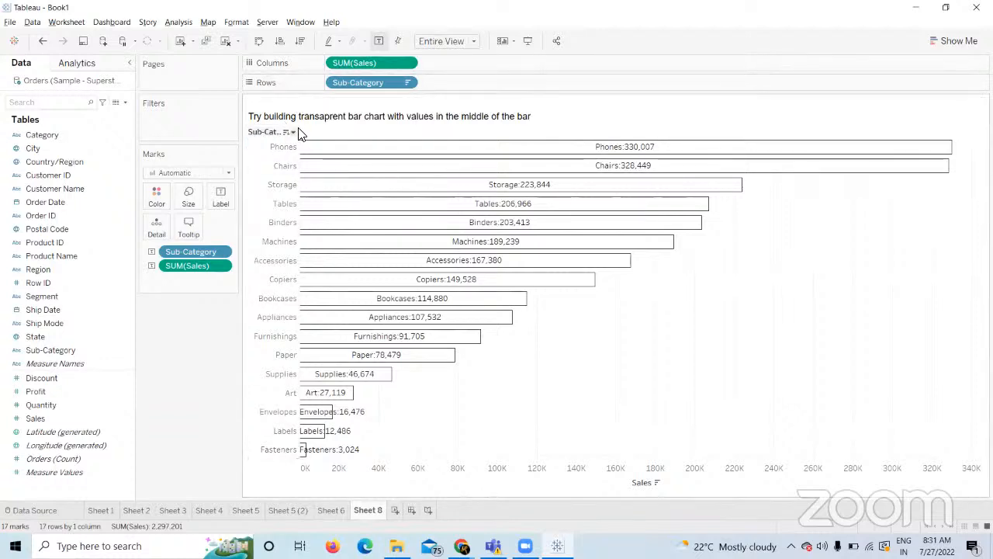
# Turn off Show Header on the Sub-Category and SUM(Sales) pills to hide row labels and the Sales axis.
pyautogui.click(404, 85)
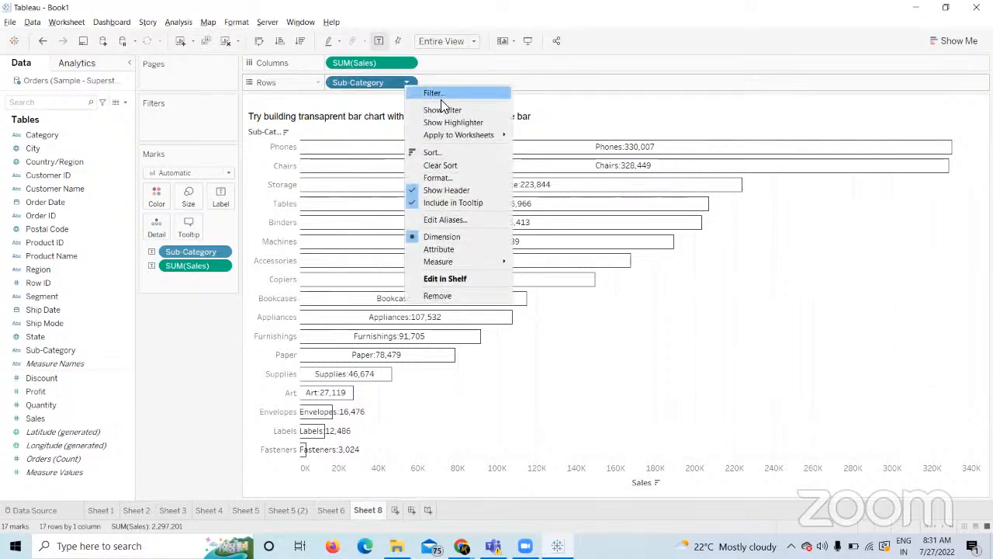
pyautogui.click(433, 194)
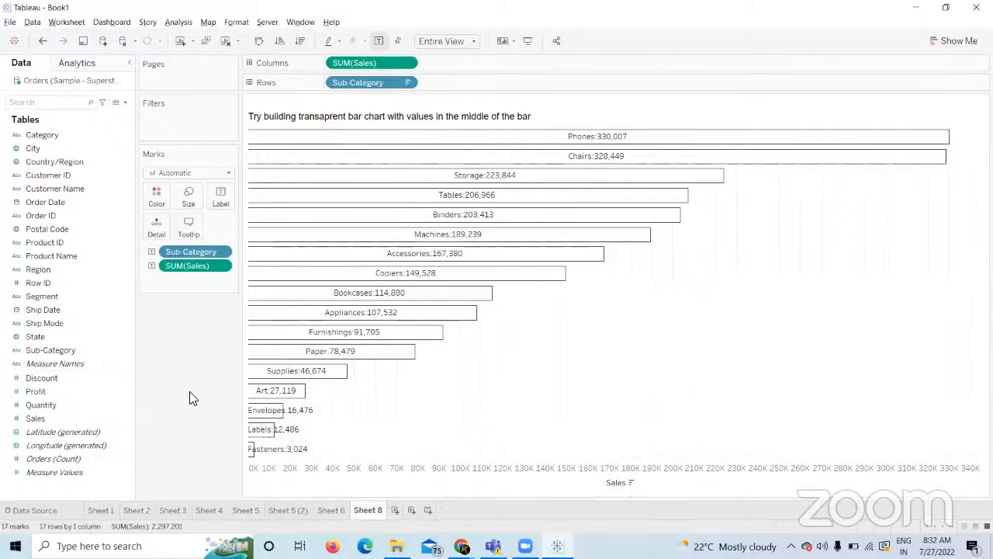
pyautogui.rightClick(515, 477)
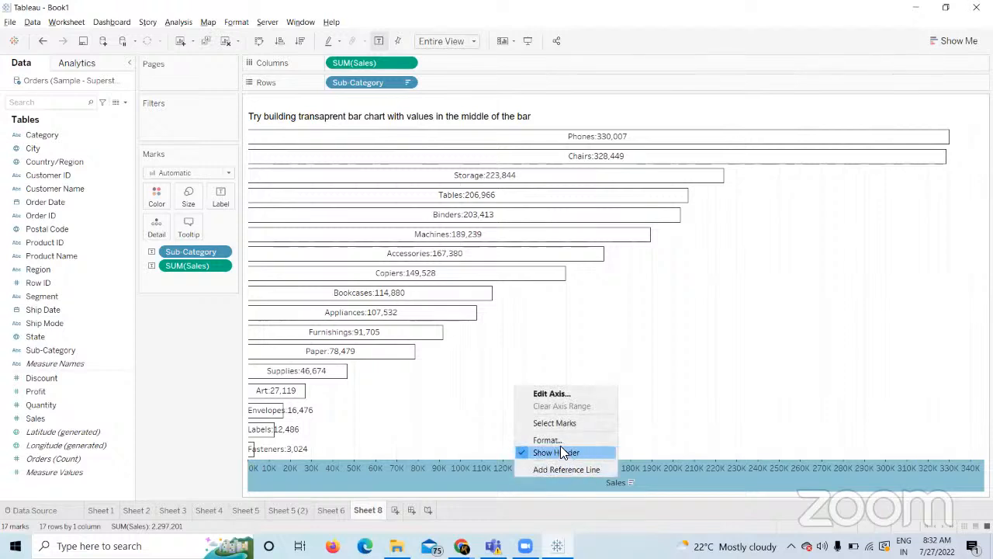
pyautogui.click(479, 476)
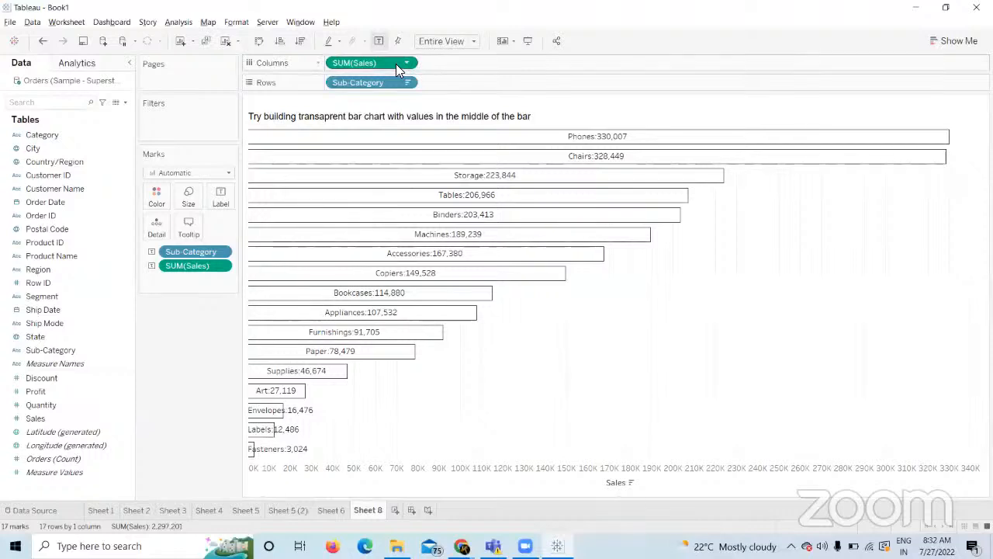
pyautogui.rightClick(396, 63)
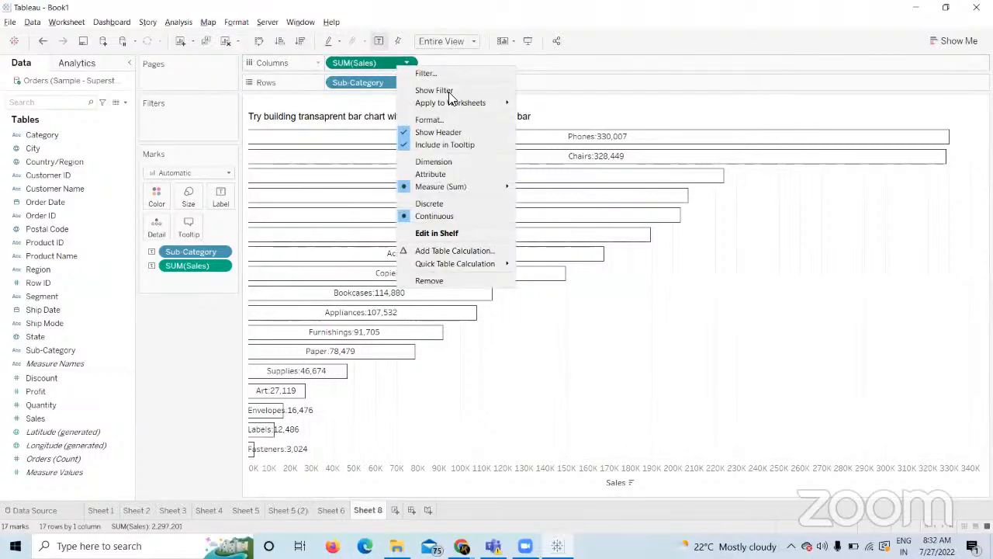
pyautogui.click(420, 132)
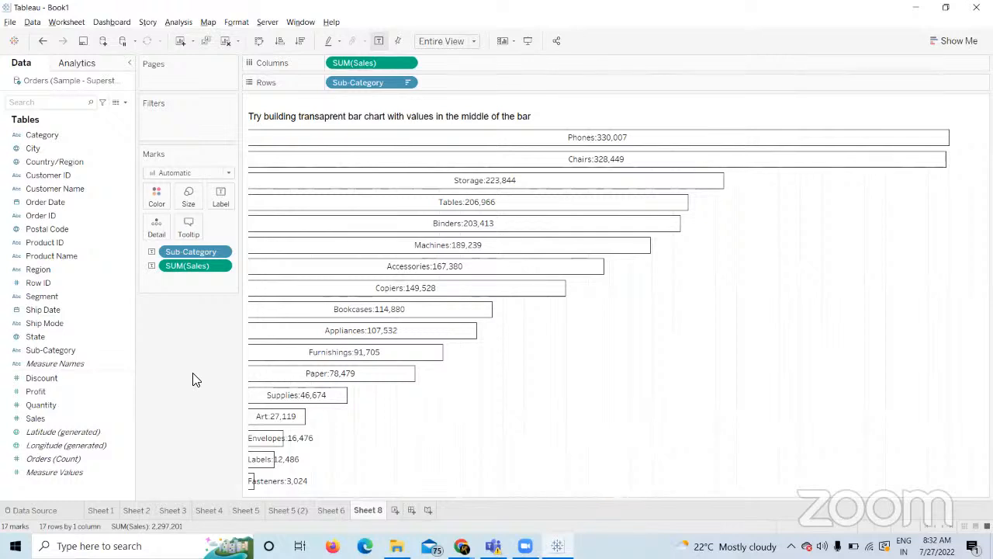
pyautogui.hotkey('alt', 'Tab')
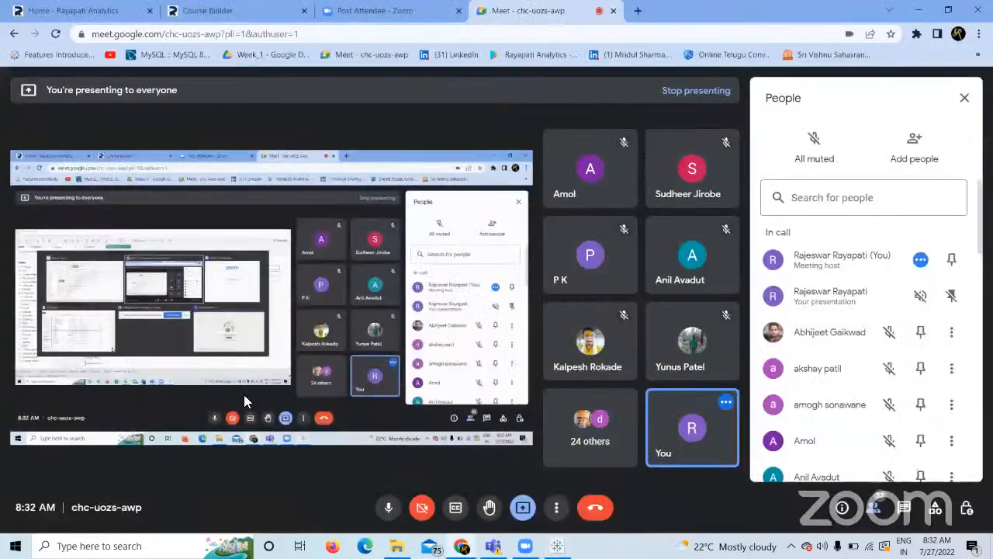
pyautogui.click(236, 8)
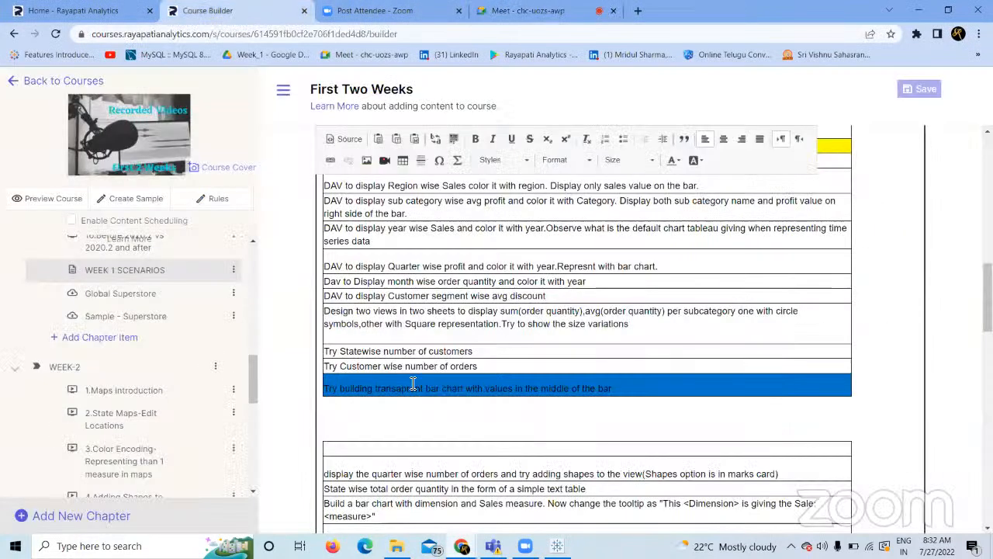
pyautogui.click(533, 448)
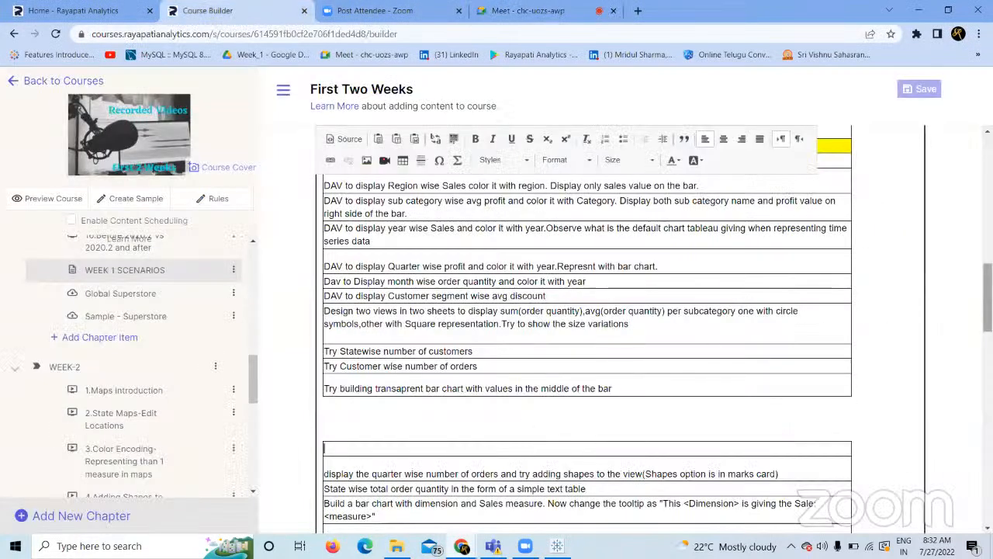
pyautogui.scroll(-1, 987, 298)
pyautogui.scroll(-4, 586, 326)
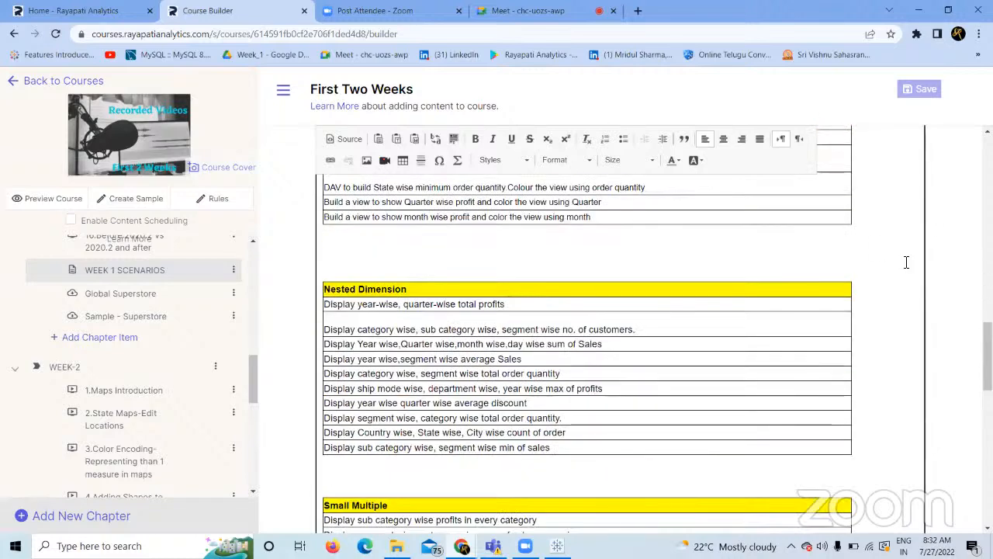
pyautogui.moveTo(987, 351); pyautogui.dragTo(987, 350)
pyautogui.scroll(2, 587, 326)
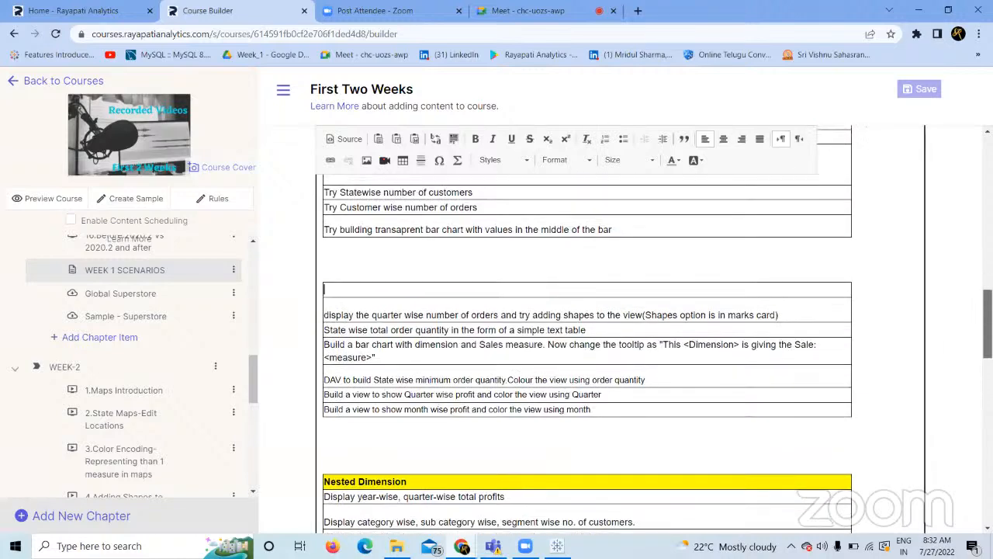
pyautogui.scroll(-3, 586, 326)
pyautogui.scroll(3, 479, 309)
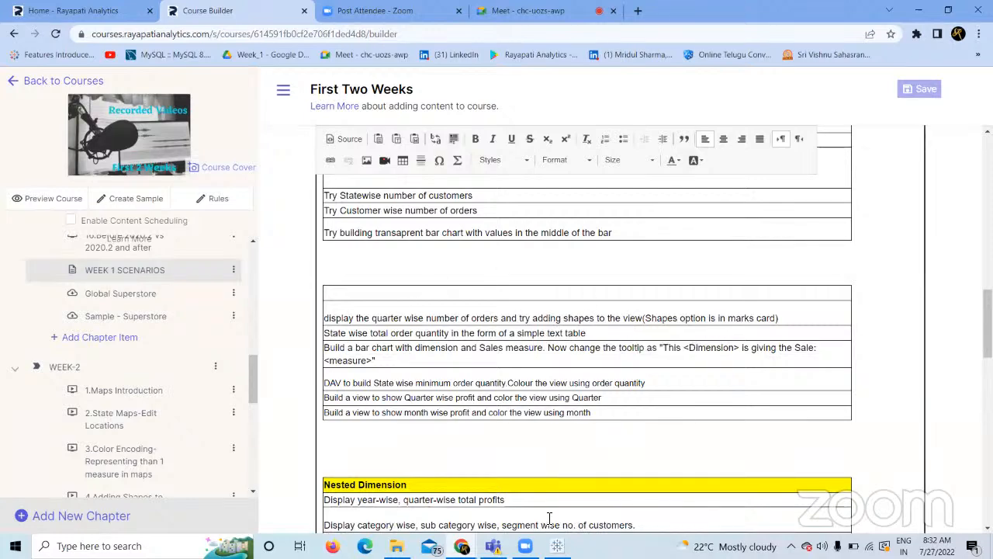
pyautogui.click(557, 546)
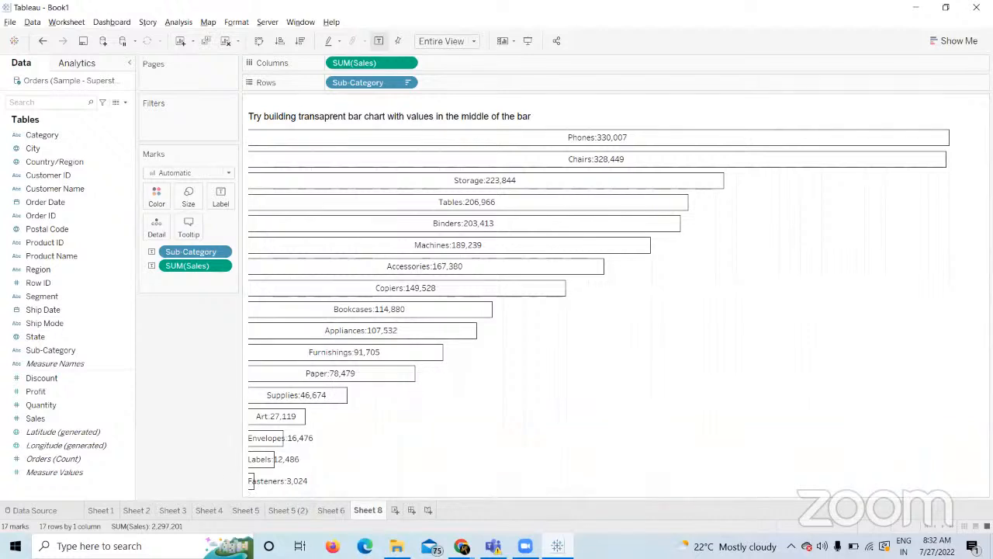
# Start Sheet 9 with Order Date on Rows, drill from years to quarters, then clear the sheet.
pyautogui.click(395, 509)
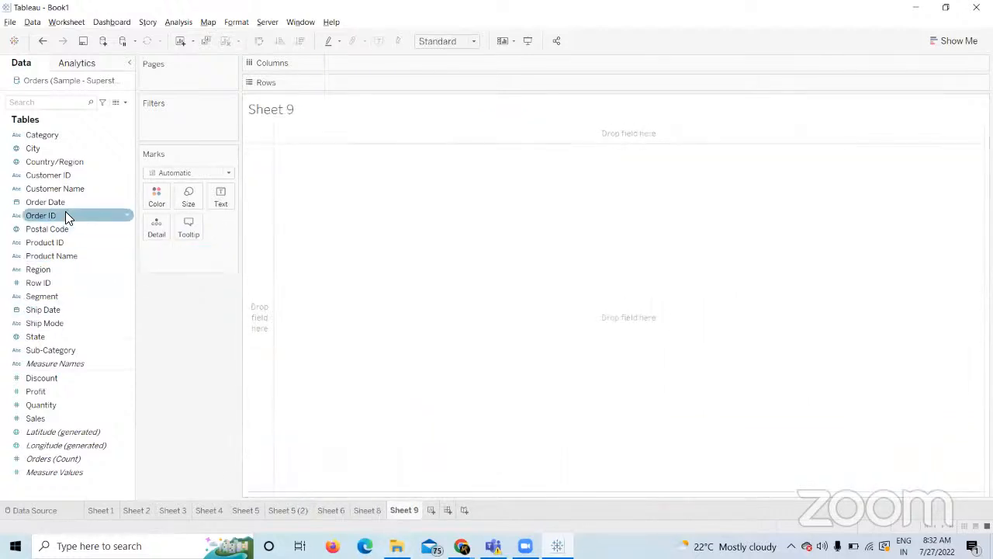
pyautogui.moveTo(66, 203); pyautogui.dragTo(373, 88)
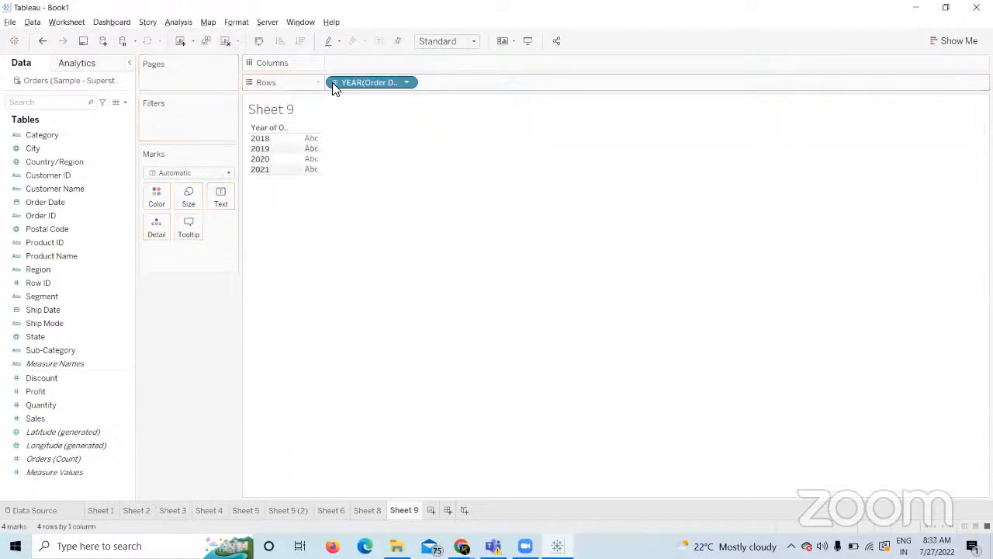
pyautogui.click(335, 82)
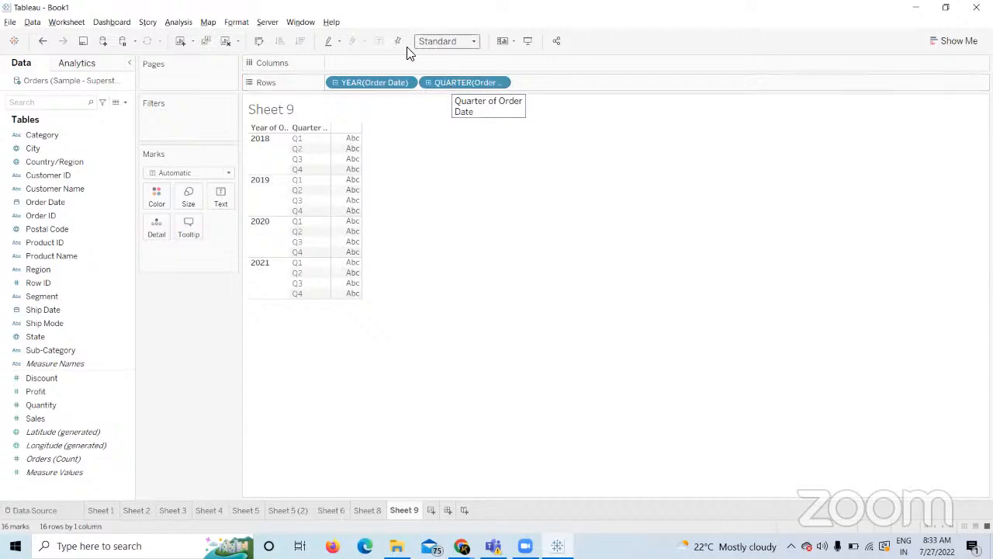
pyautogui.moveTo(372, 83); pyautogui.dragTo(208, 304)
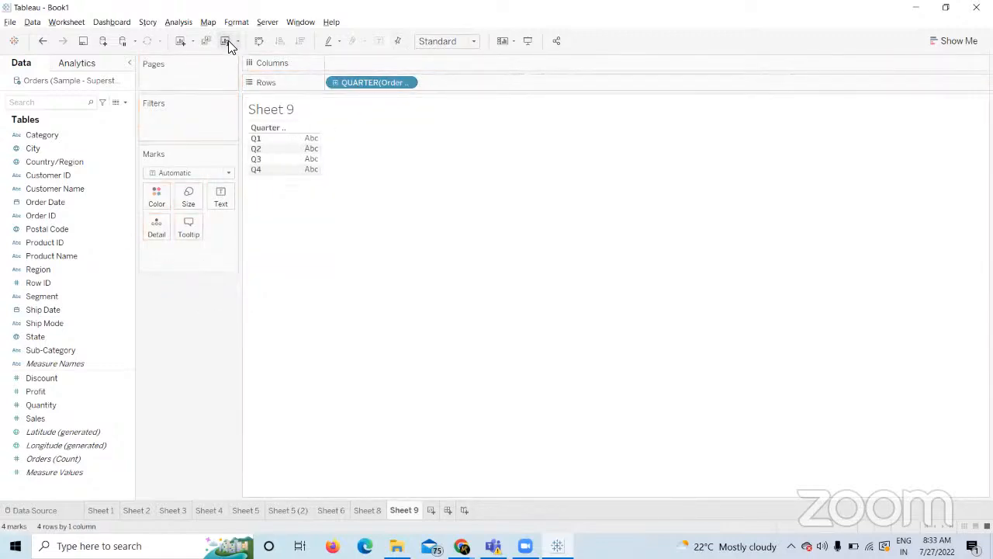
pyautogui.moveTo(45, 202); pyautogui.dragTo(368, 82)
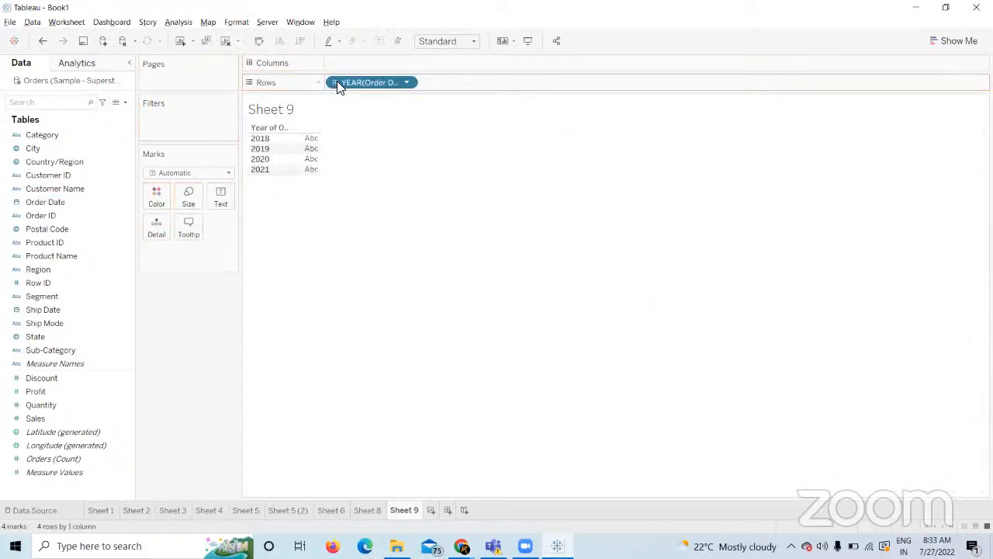
pyautogui.click(335, 82)
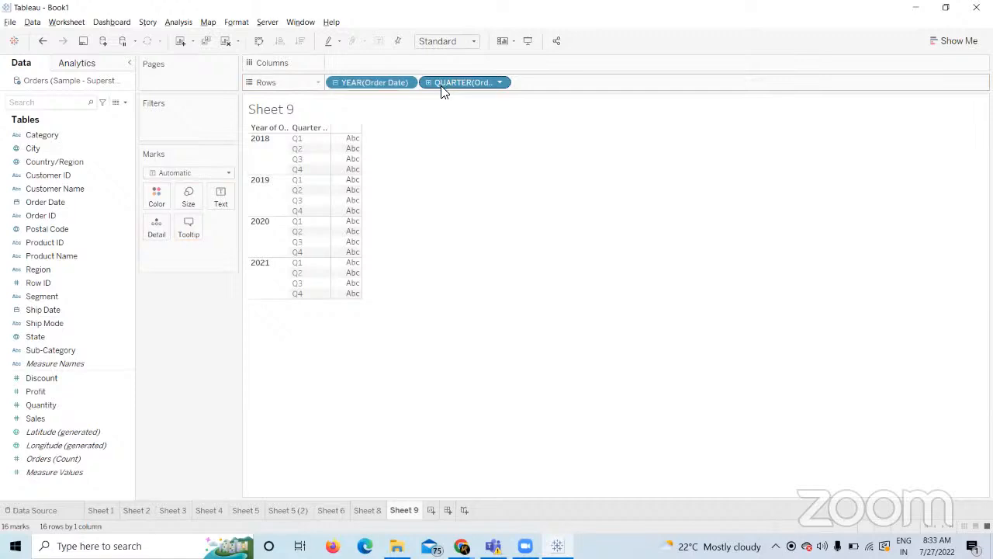
pyautogui.click(226, 38)
# Stack Order Date on Rows as year, quarter, month and day, then clear the sheet.
pyautogui.moveTo(65, 195); pyautogui.dragTo(338, 81)
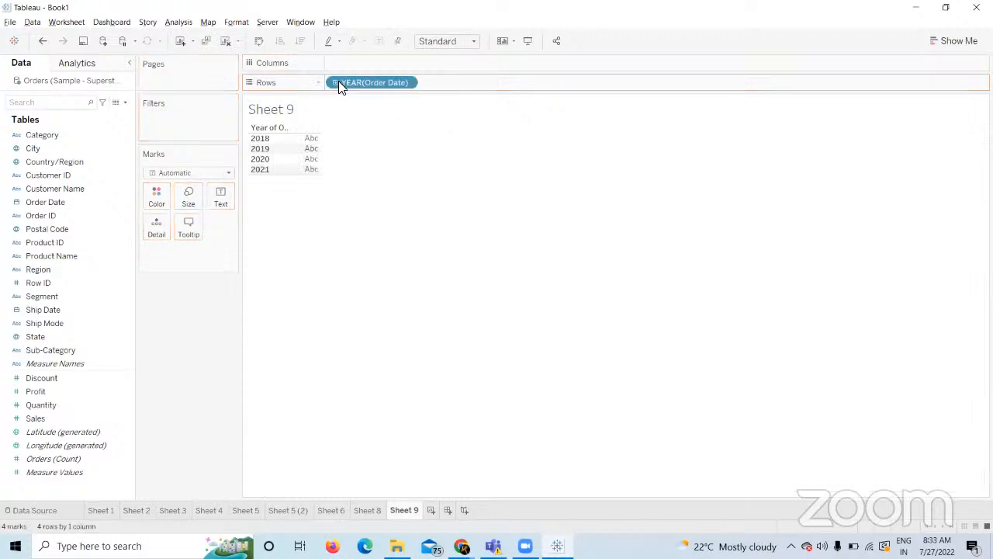
pyautogui.moveTo(62, 209); pyautogui.dragTo(487, 88)
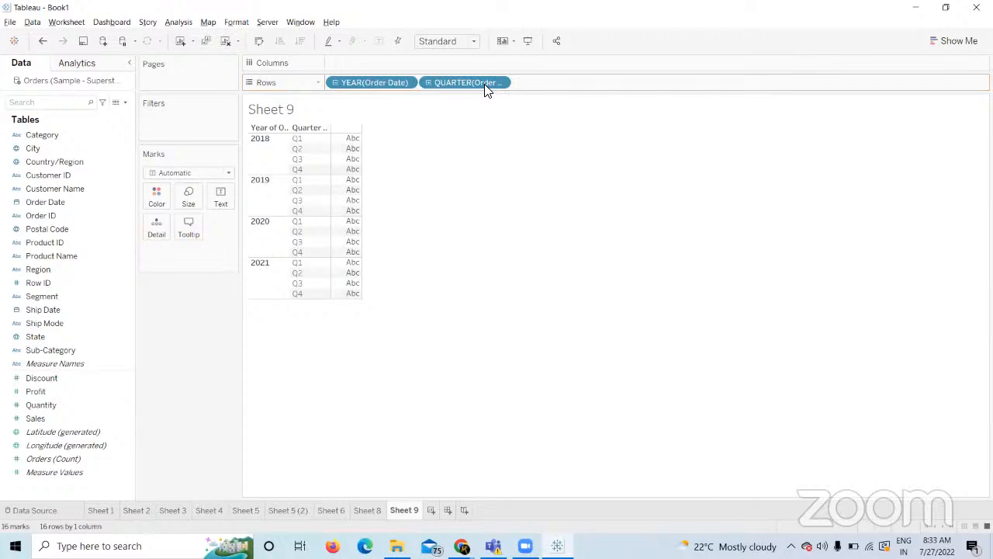
pyautogui.moveTo(88, 199); pyautogui.dragTo(587, 80)
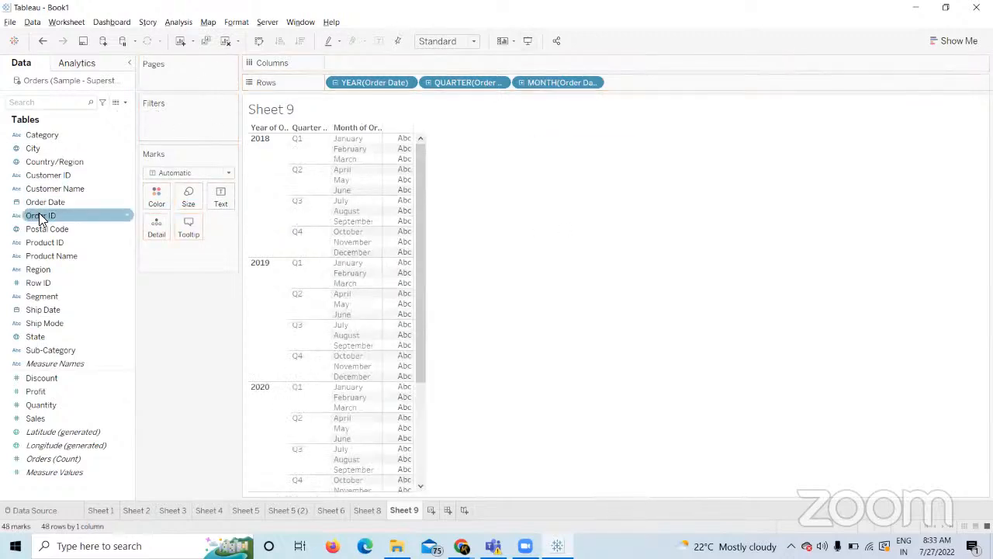
pyautogui.moveTo(45, 209); pyautogui.dragTo(652, 86)
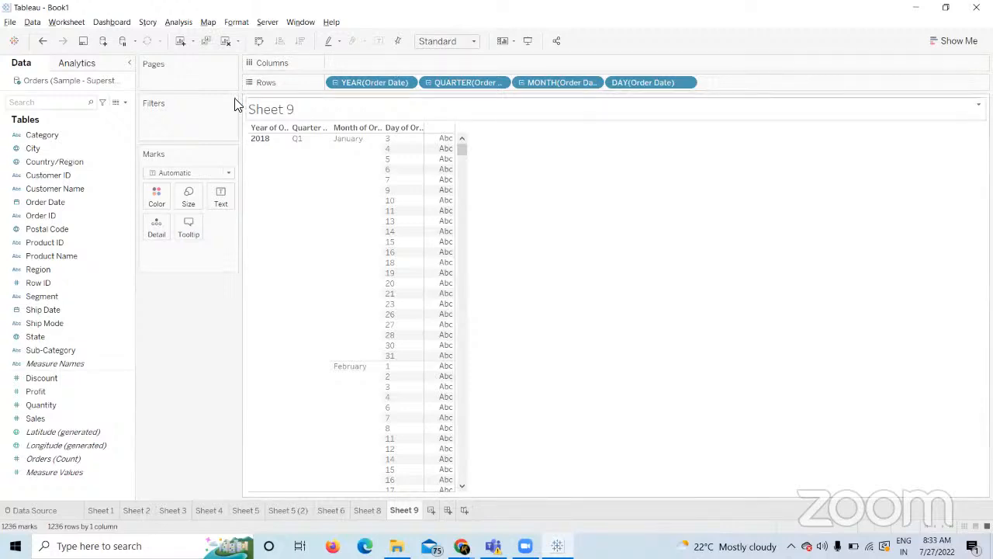
pyautogui.click(225, 41)
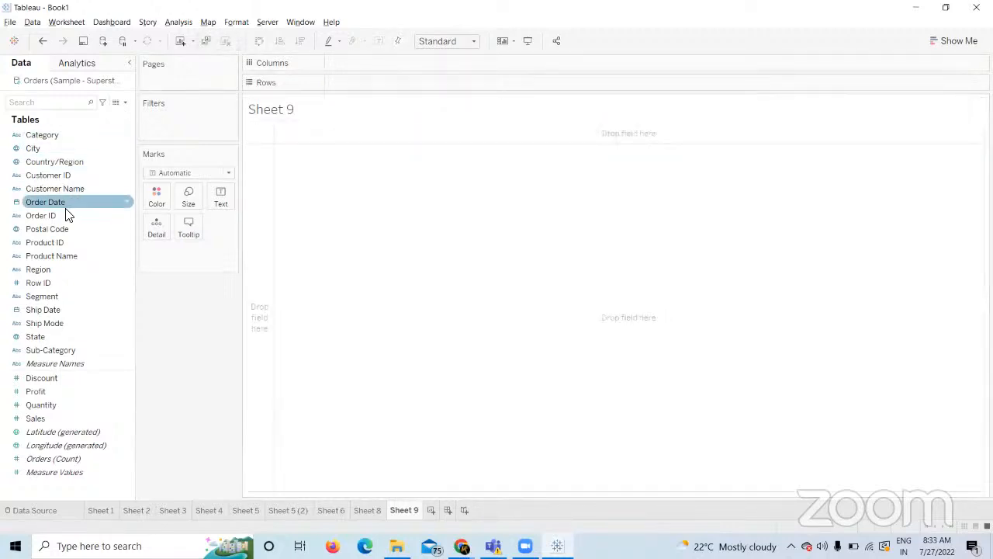
# Put Order Date on Rows and switch it from year to quarter, listing Q1 through Q4.
pyautogui.moveTo(63, 205); pyautogui.dragTo(377, 82)
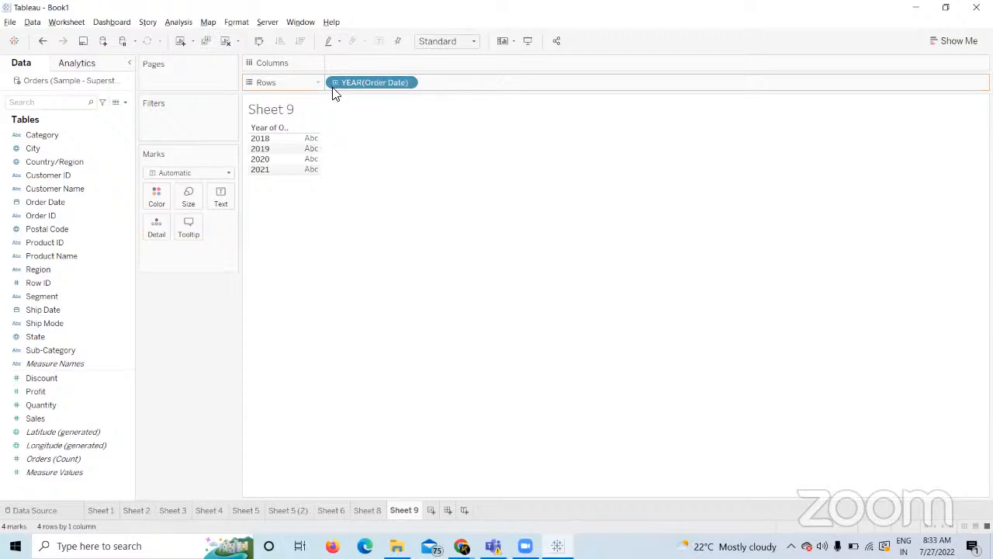
pyautogui.click(402, 83)
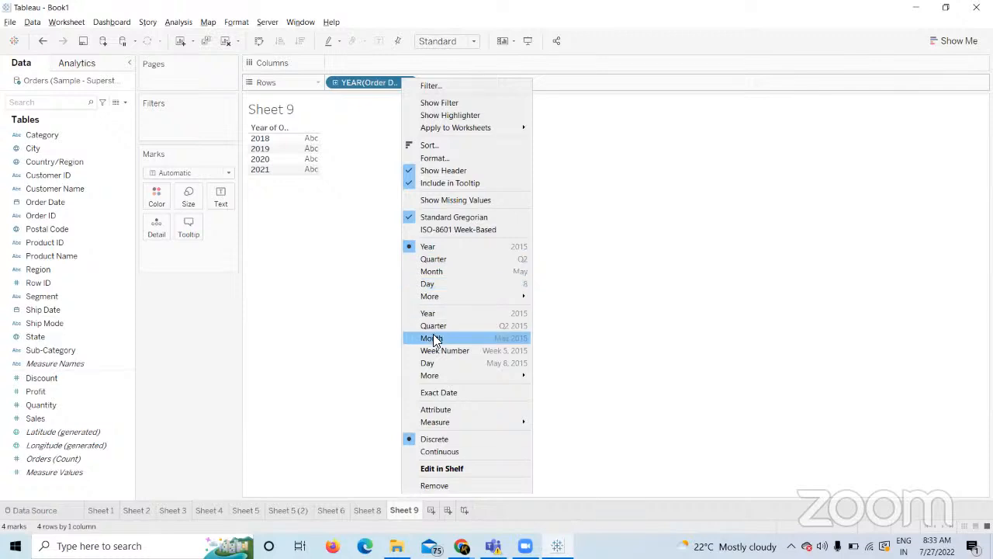
pyautogui.click(438, 258)
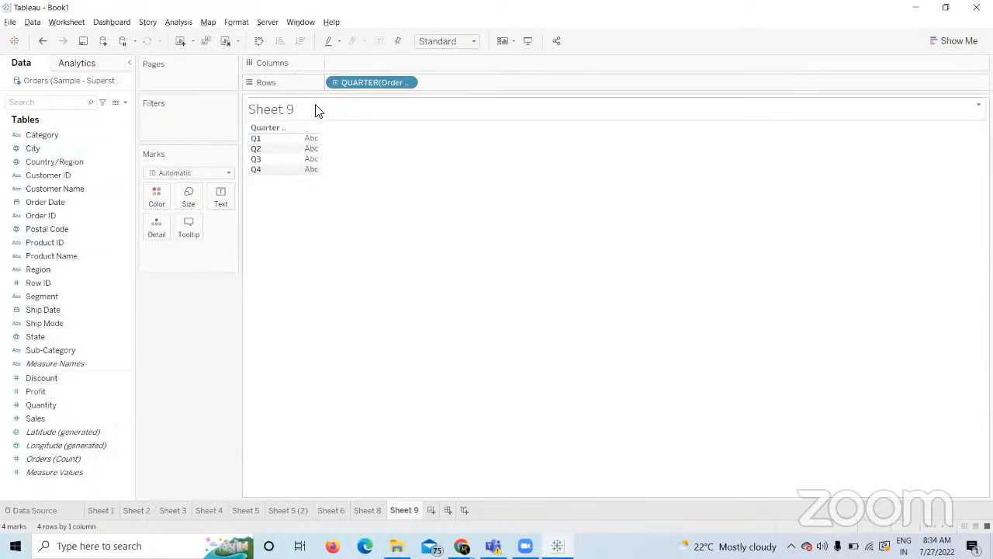
pyautogui.click(405, 83)
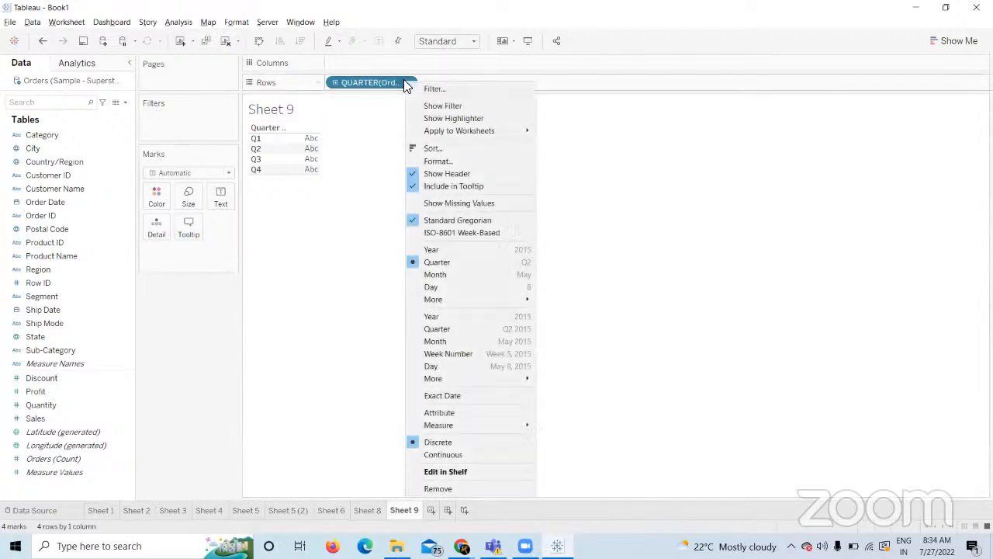
pyautogui.click(313, 285)
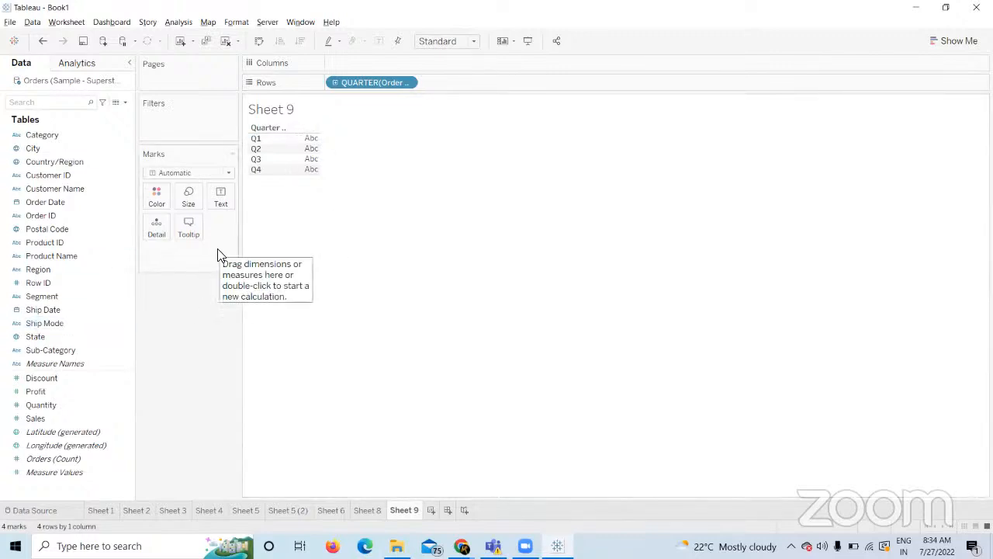
# Plot SUM(Sales) on Columns as bars by quarter and fit the chart to Entire View.
pyautogui.moveTo(36, 419); pyautogui.dragTo(361, 67)
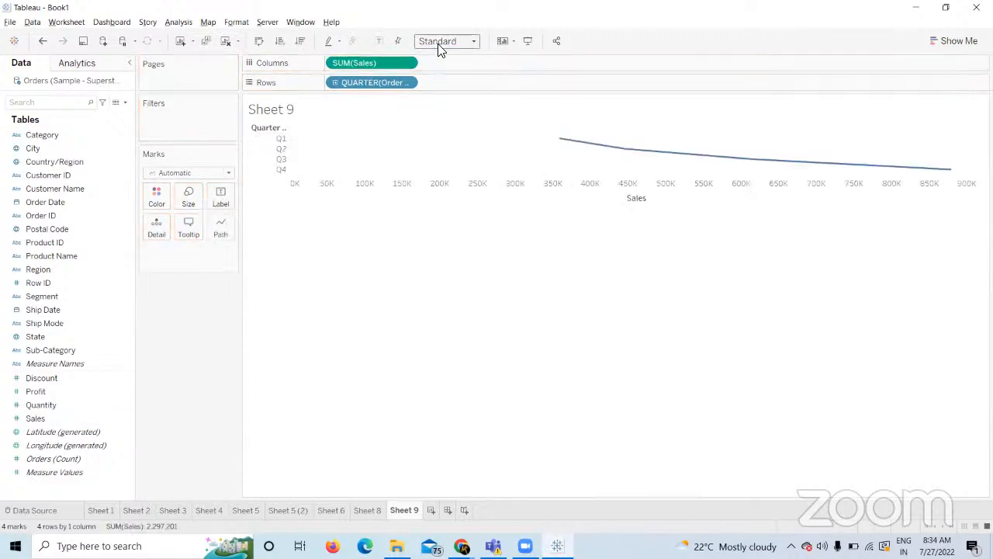
pyautogui.click(228, 173)
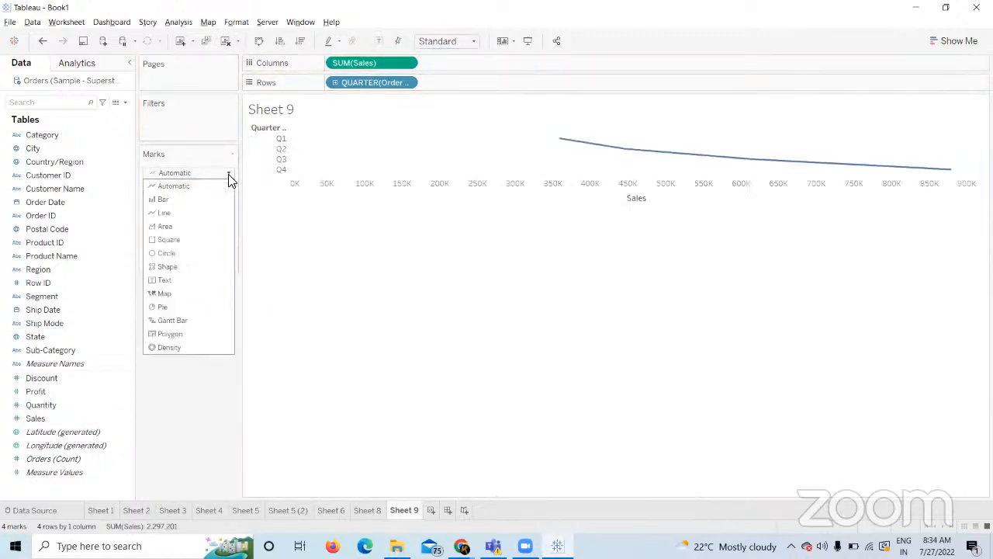
pyautogui.click(205, 206)
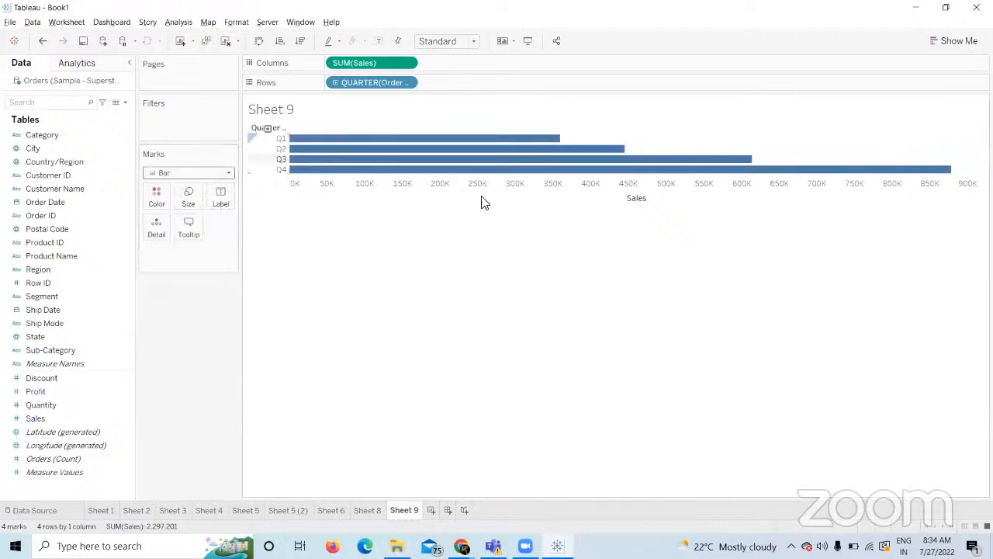
pyautogui.click(459, 41)
pyautogui.click(454, 88)
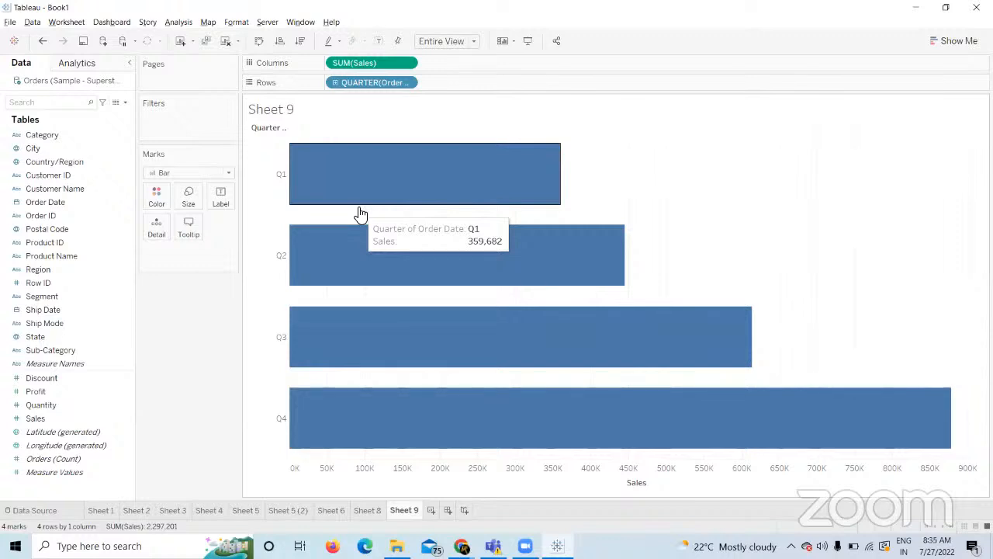
# Review the Marks type list, leaving the marks as Bar.
pyautogui.click(227, 174)
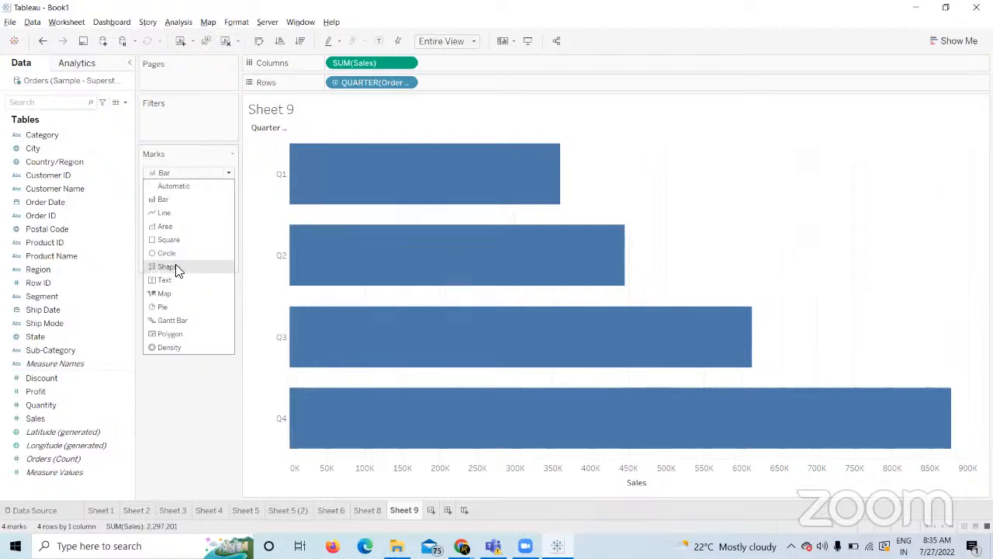
pyautogui.click(196, 409)
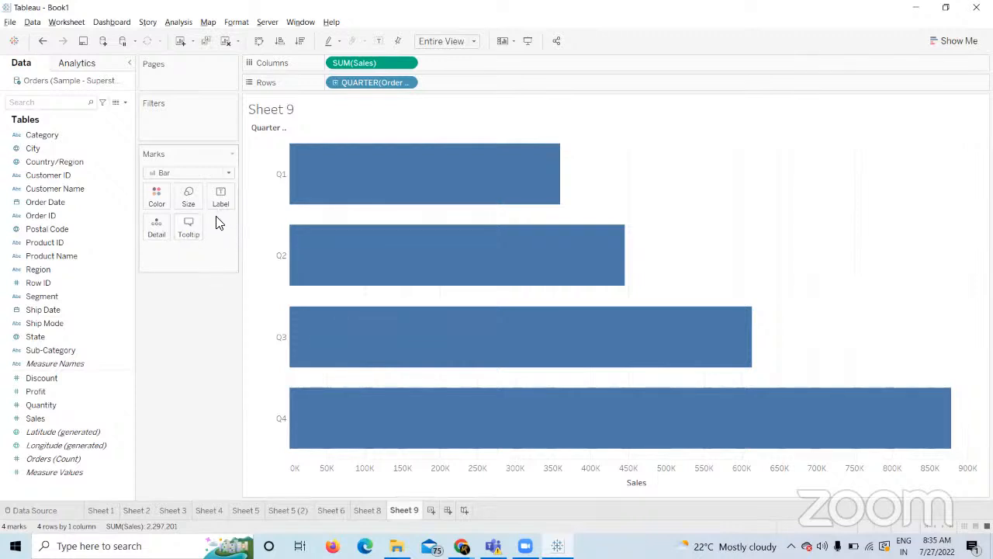
pyautogui.click(229, 174)
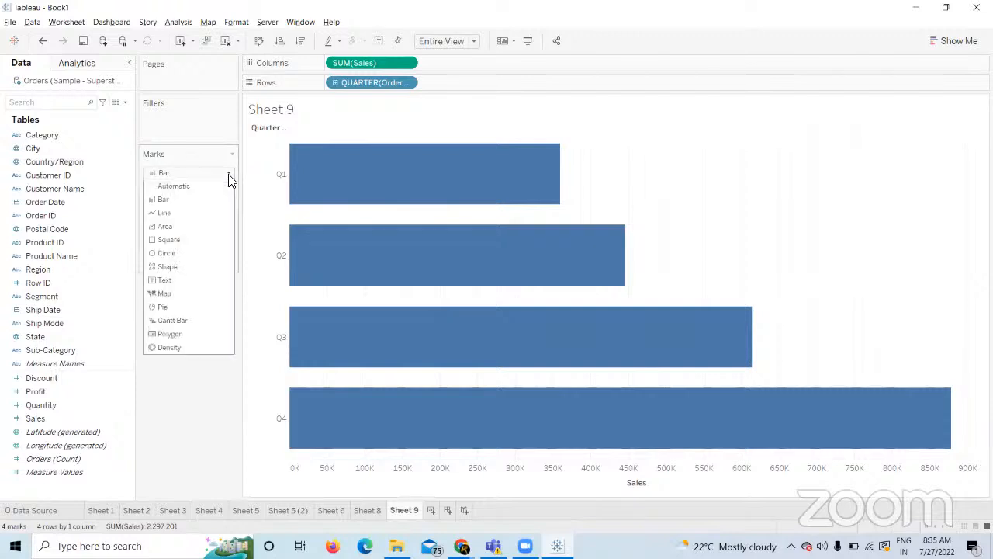
pyautogui.click(224, 395)
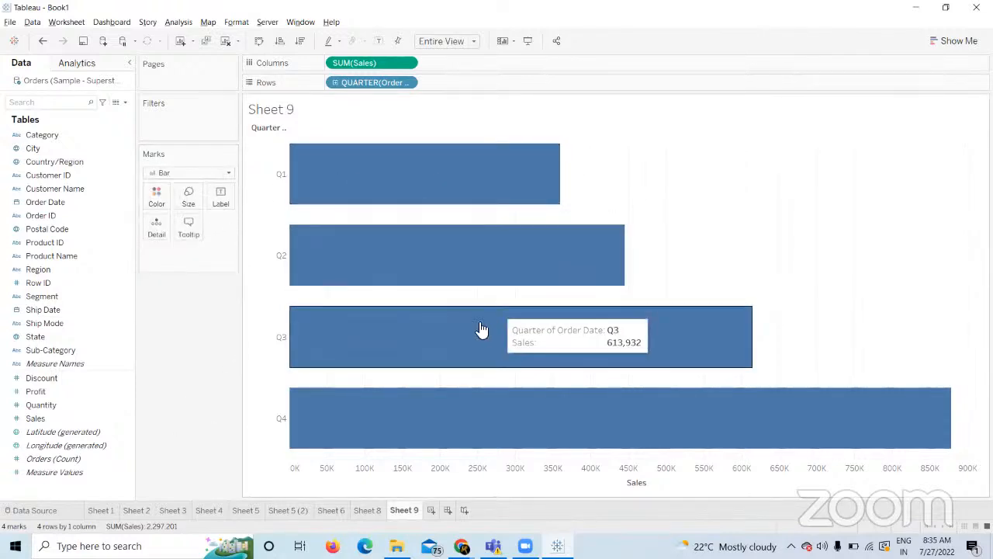
pyautogui.click(230, 173)
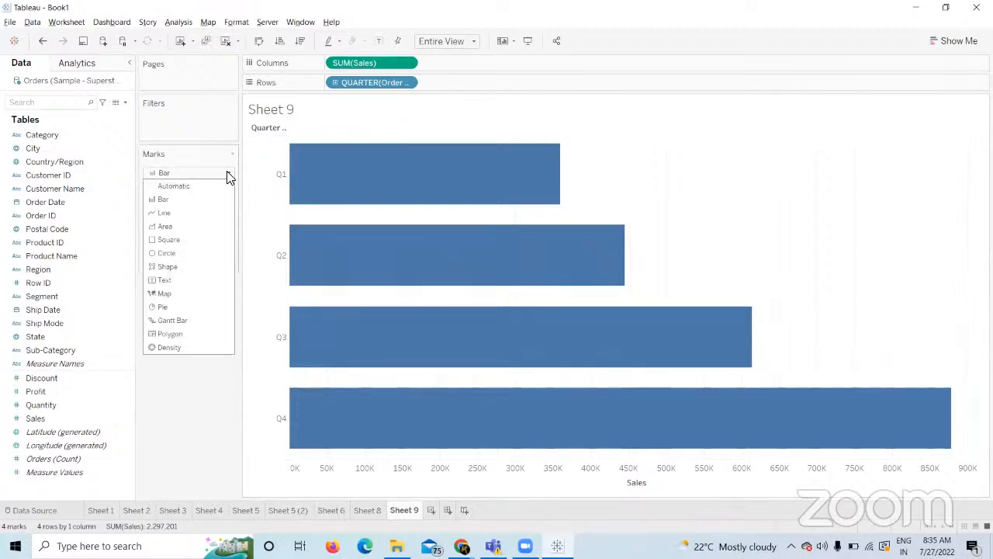
# Change the mark type from Bar to Shape so each quarter's sales plots as a circle.
pyautogui.click(184, 267)
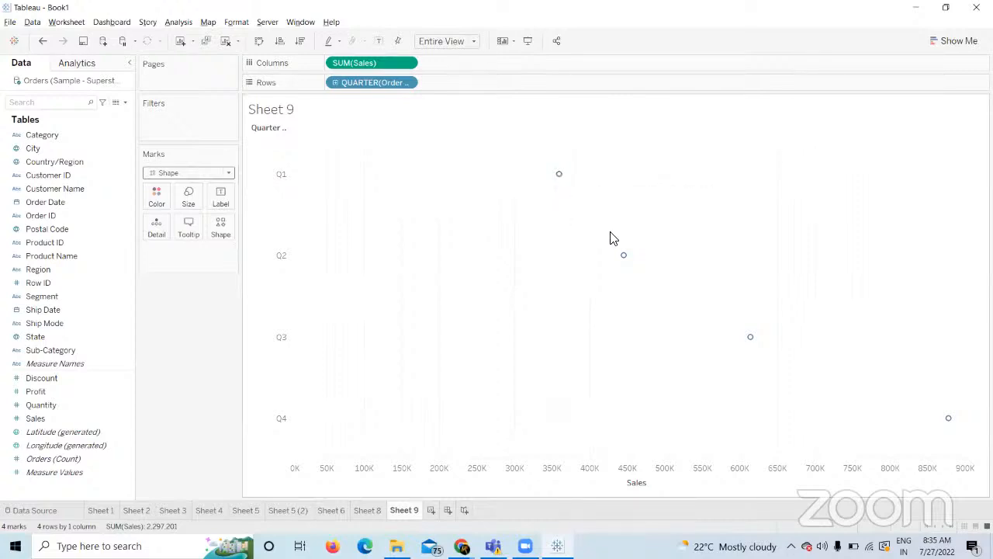
pyautogui.moveTo(623, 257)
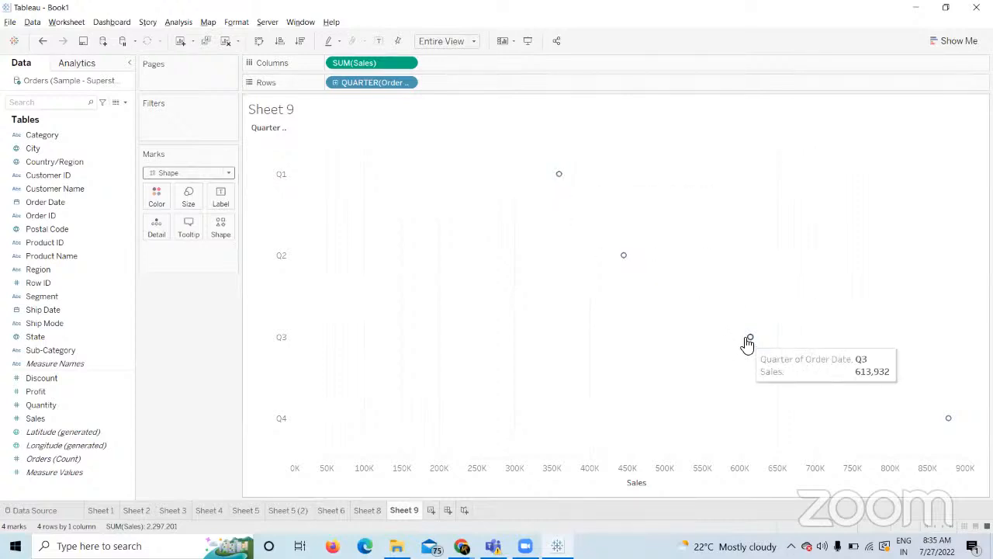
pyautogui.moveTo(948, 420)
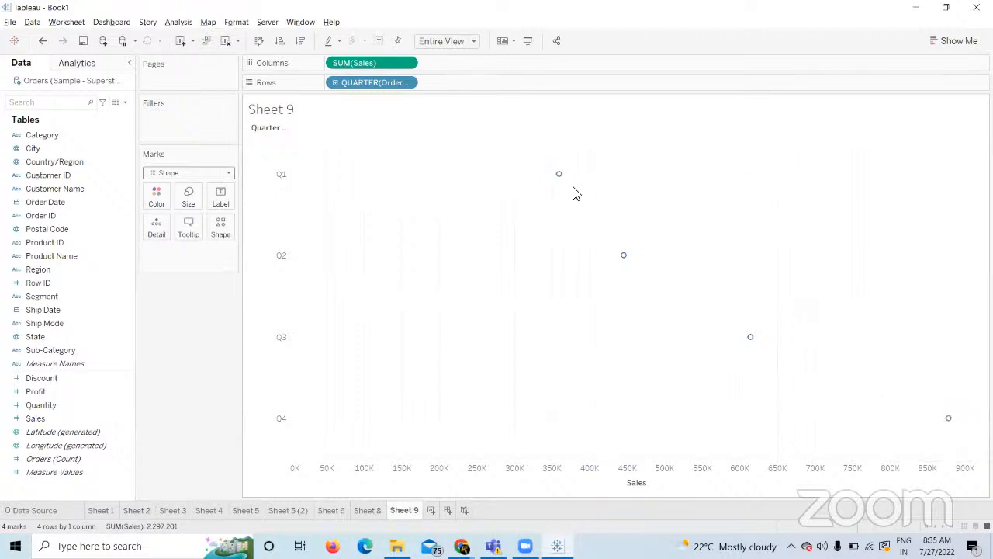
pyautogui.moveTo(562, 177)
pyautogui.click(222, 234)
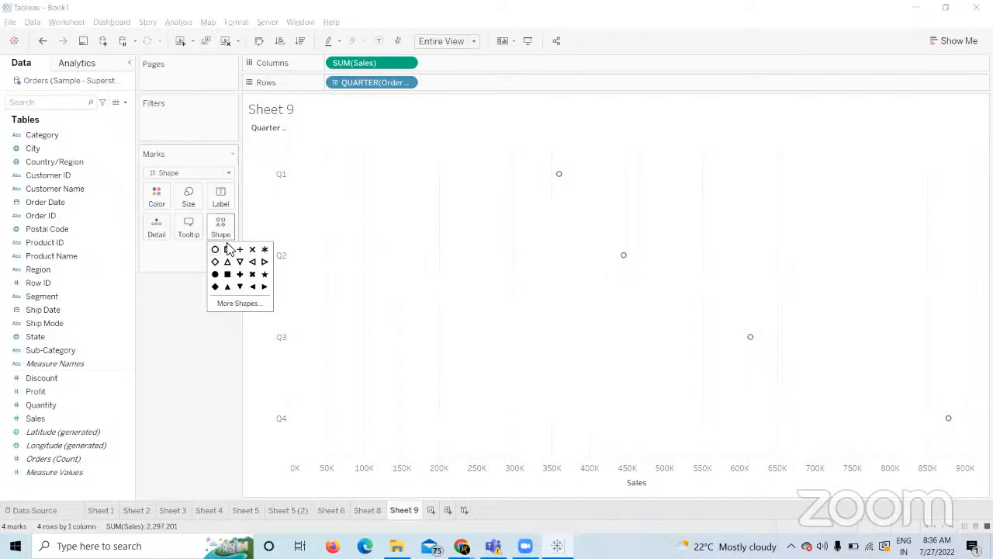
# Replace the open circle marks with the filled star from the Filled shape palette.
pyautogui.click(247, 304)
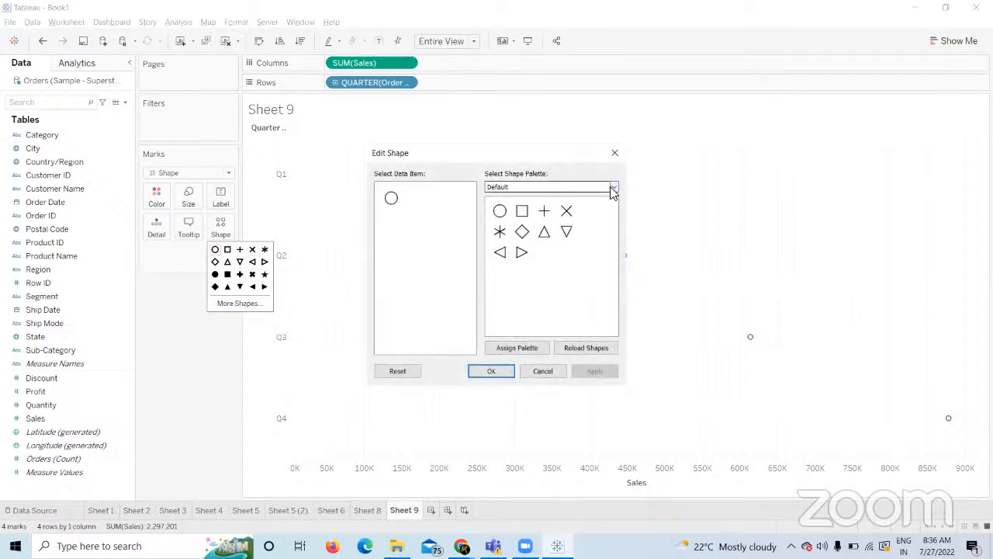
pyautogui.click(613, 189)
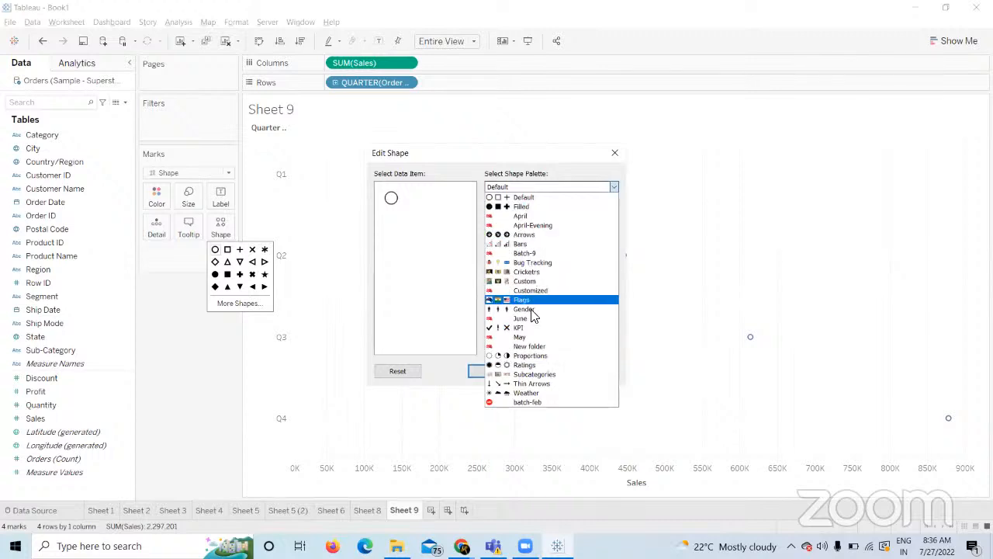
pyautogui.click(518, 207)
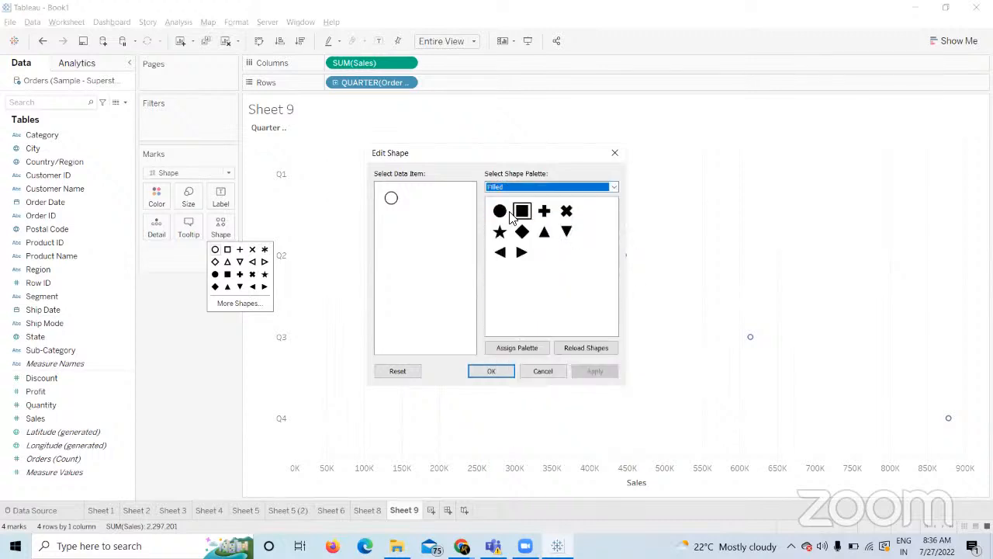
pyautogui.click(391, 200)
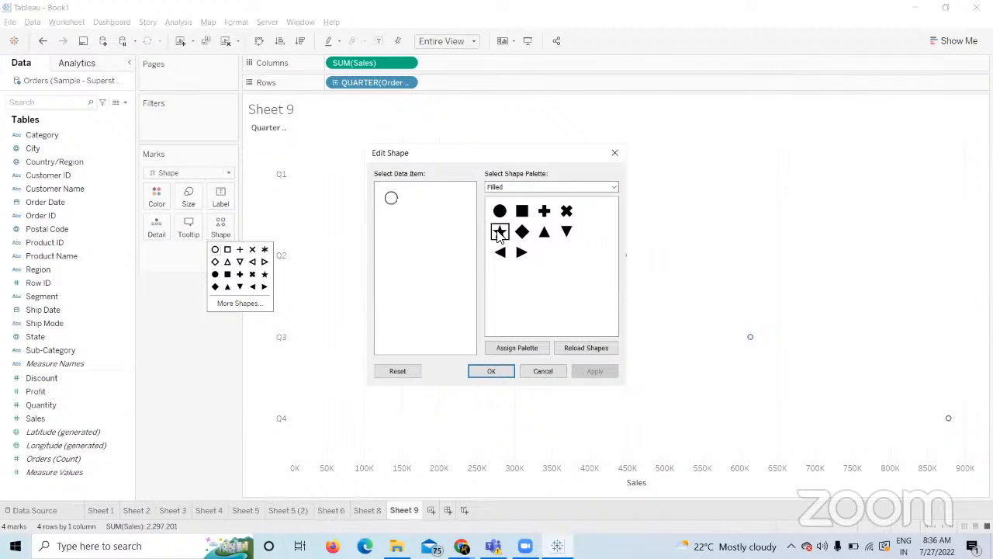
pyautogui.click(499, 232)
pyautogui.click(594, 371)
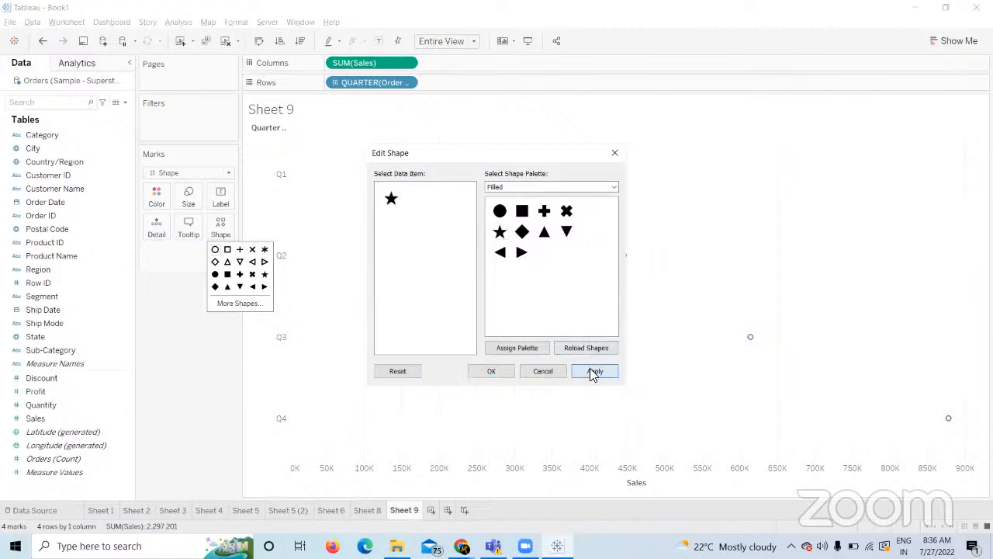
pyautogui.click(491, 371)
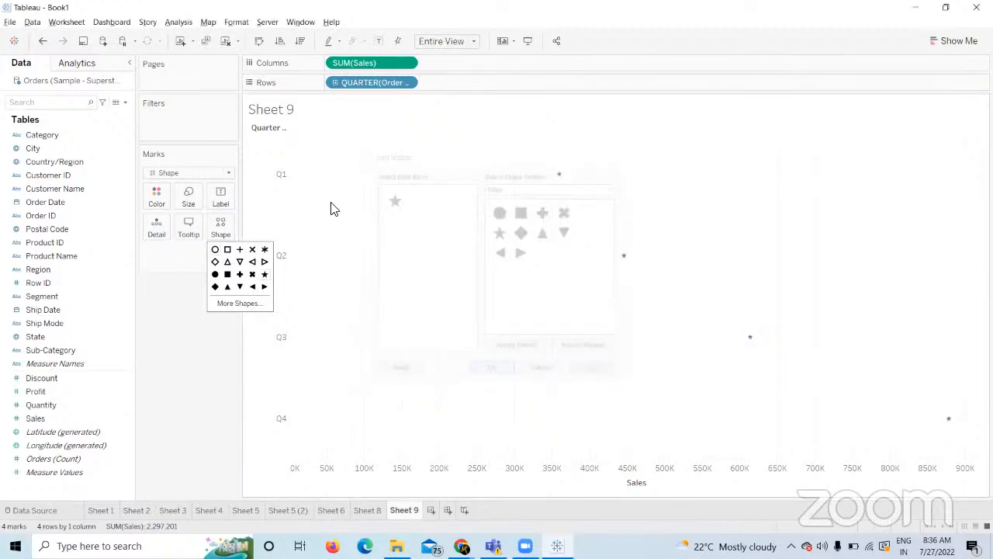
# Enlarge the star marks with the Size slider.
pyautogui.click(189, 195)
pyautogui.moveTo(236, 227); pyautogui.dragTo(247, 237)
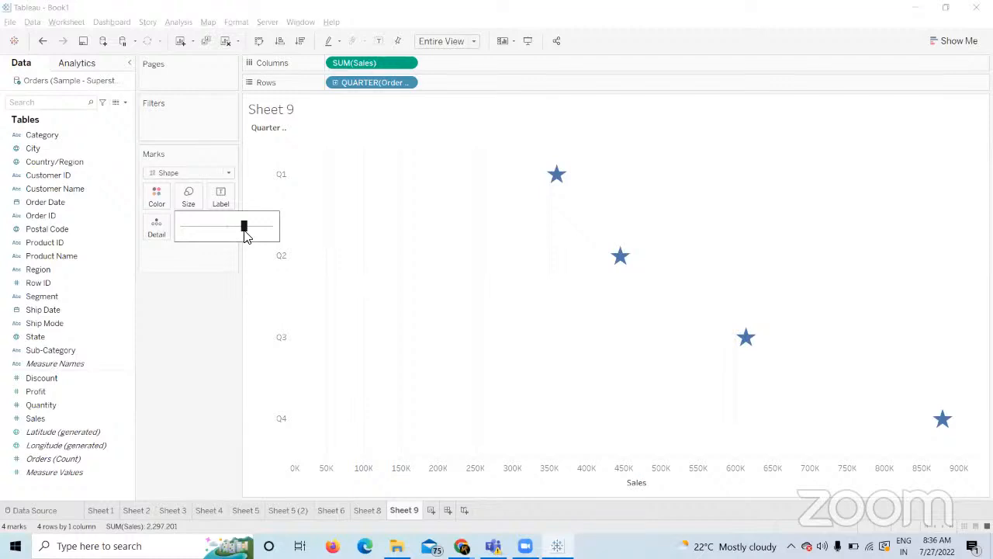
pyautogui.click(430, 510)
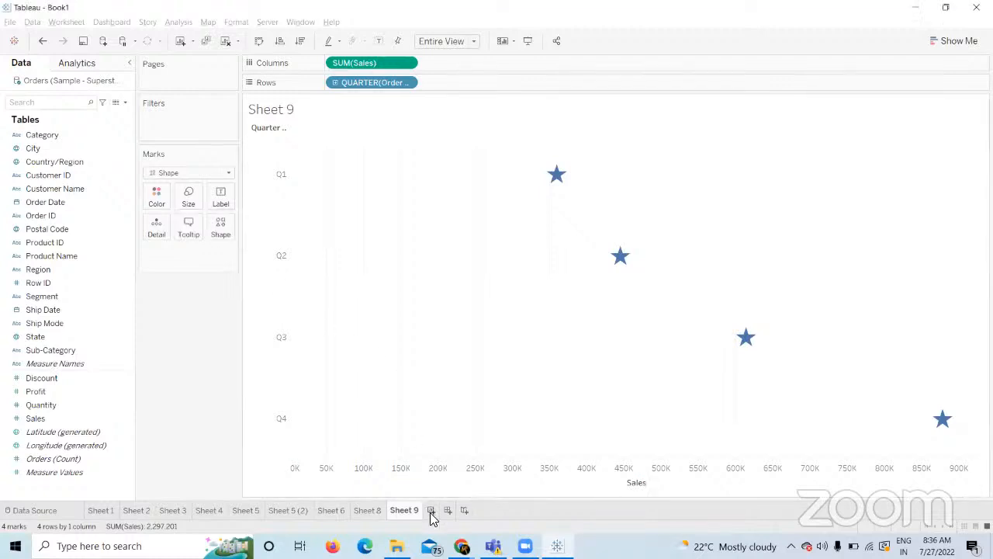
# On Sheet 10, plot SUM(Sales) by Region as bars, then return to Sheet 9.
pyautogui.moveTo(69, 268); pyautogui.dragTo(325, 83)
pyautogui.moveTo(31, 419); pyautogui.dragTo(351, 63)
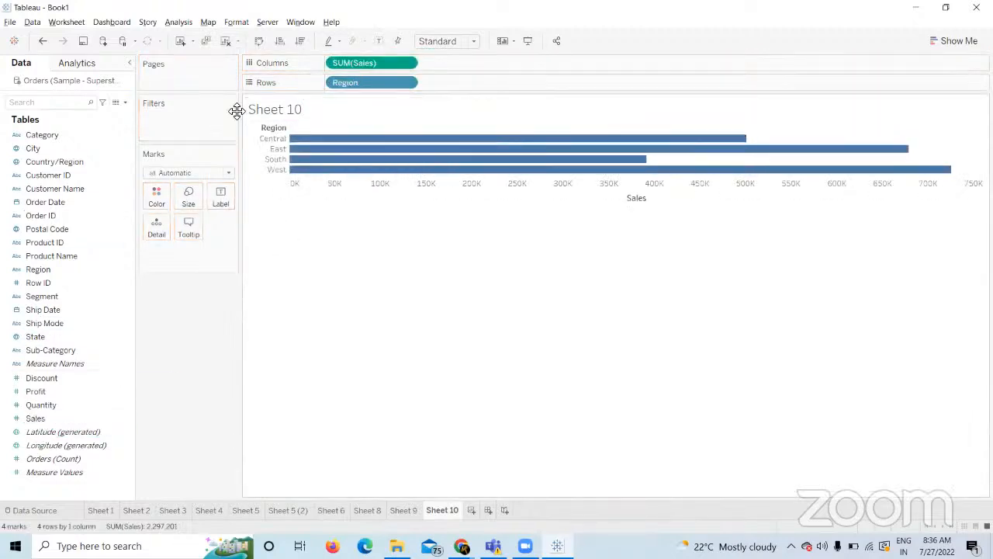
pyautogui.click(56, 282)
pyautogui.moveTo(39, 271); pyautogui.dragTo(180, 307)
pyautogui.click(399, 510)
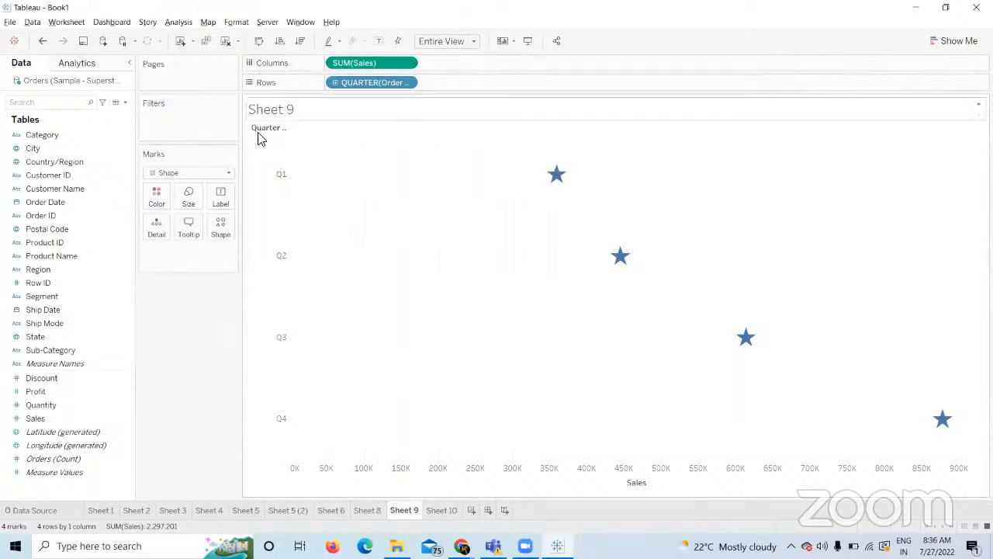
# Put Order Date on Shape and change it from year to quarter for a Q1–Q4 shape legend.
pyautogui.moveTo(556, 173)
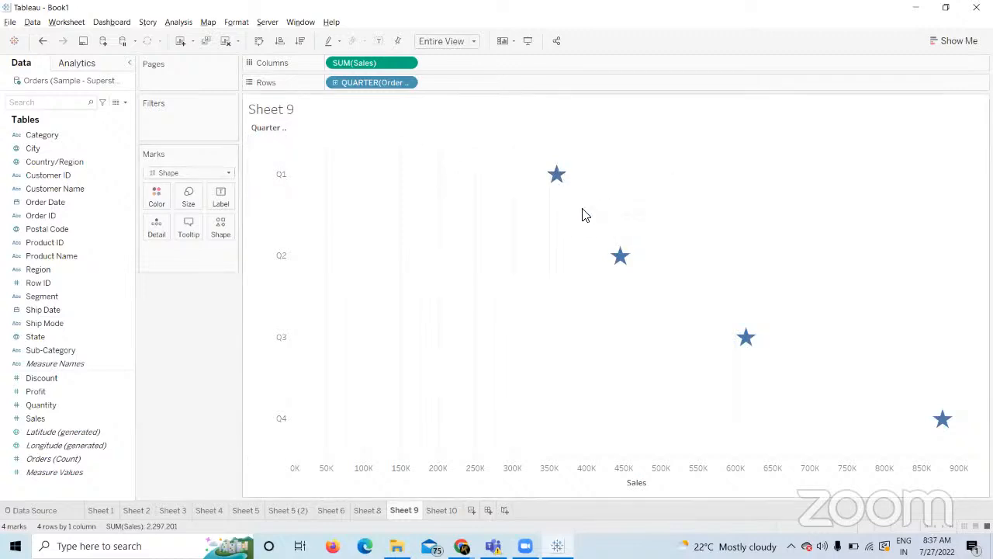
pyautogui.moveTo(742, 332)
pyautogui.click(65, 205)
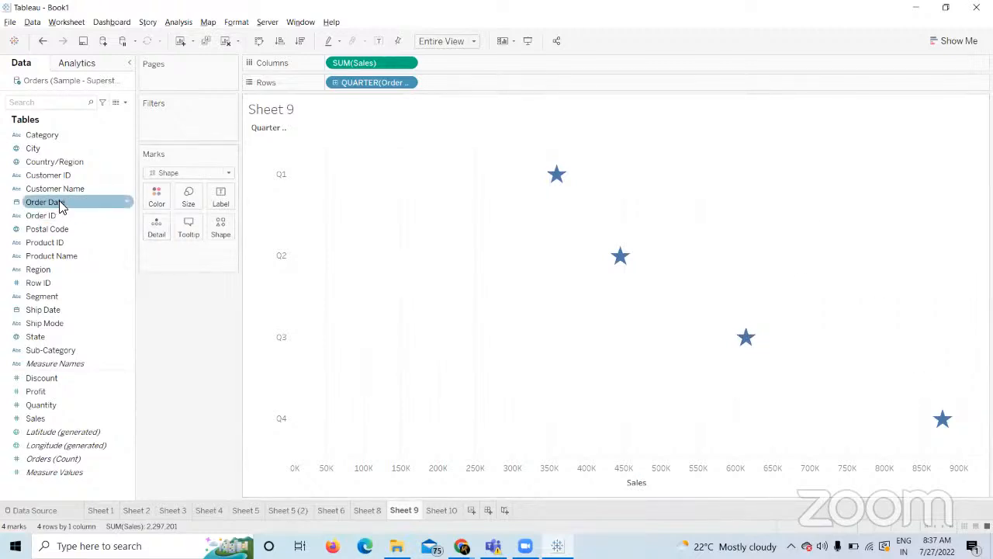
pyautogui.moveTo(62, 204); pyautogui.dragTo(223, 231)
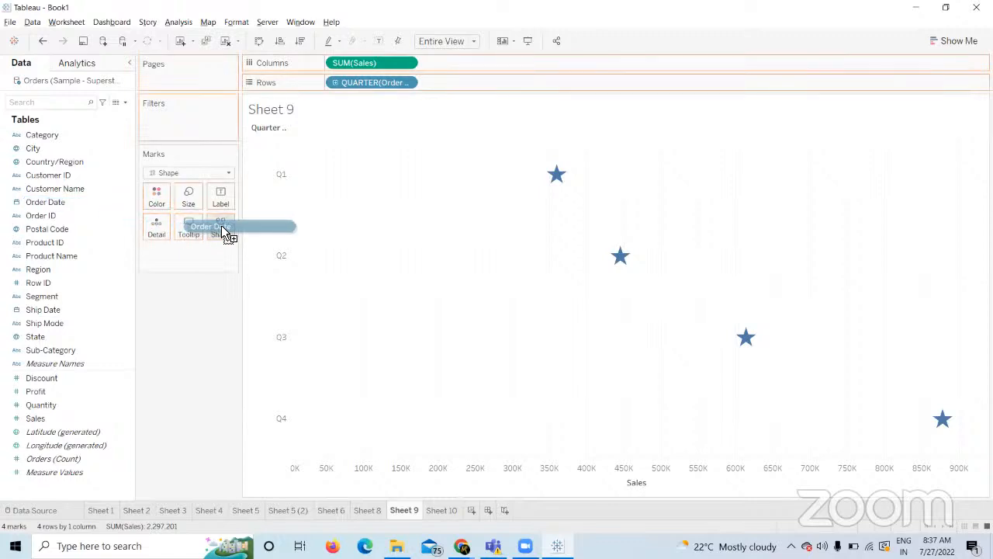
pyautogui.moveTo(221, 227); pyautogui.dragTo(222, 227)
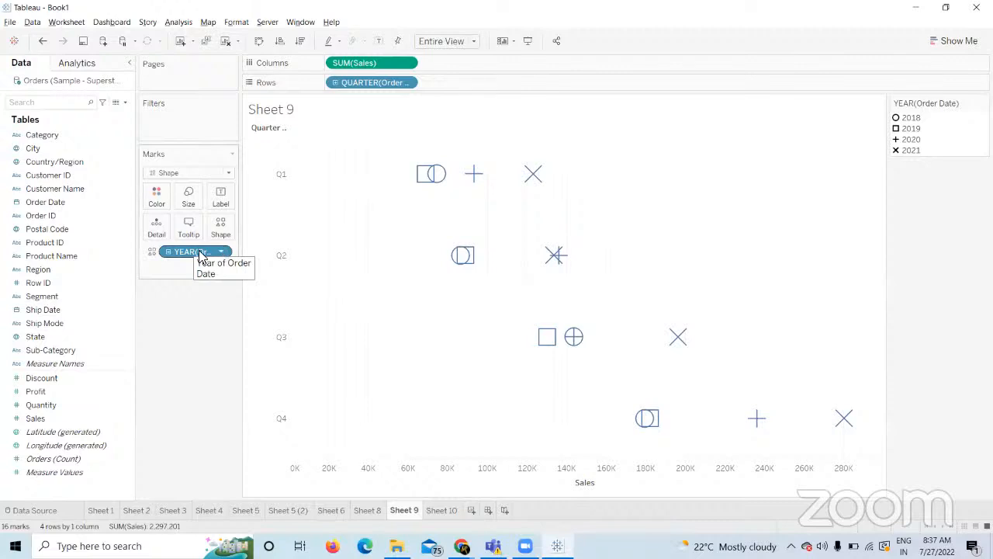
pyautogui.moveTo(425, 174)
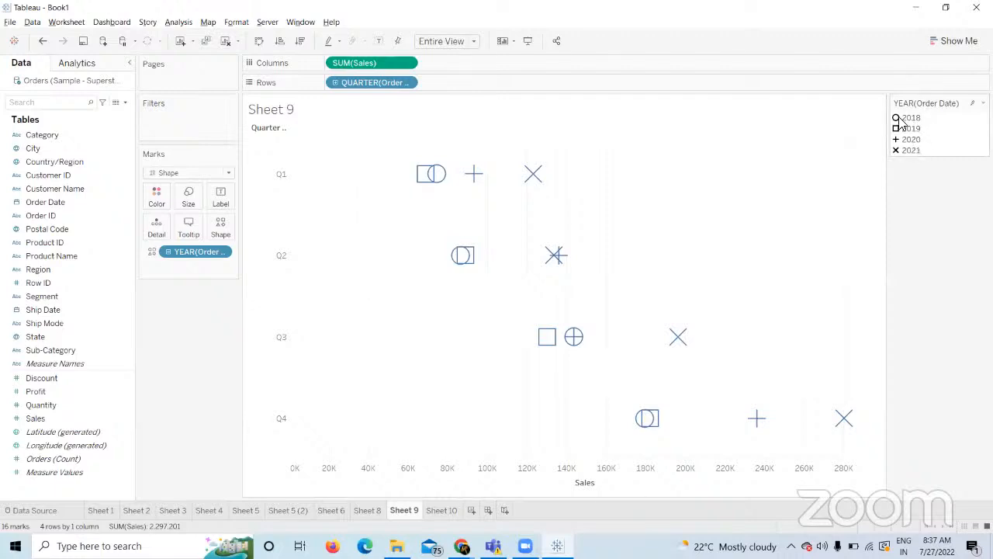
pyautogui.moveTo(446, 179)
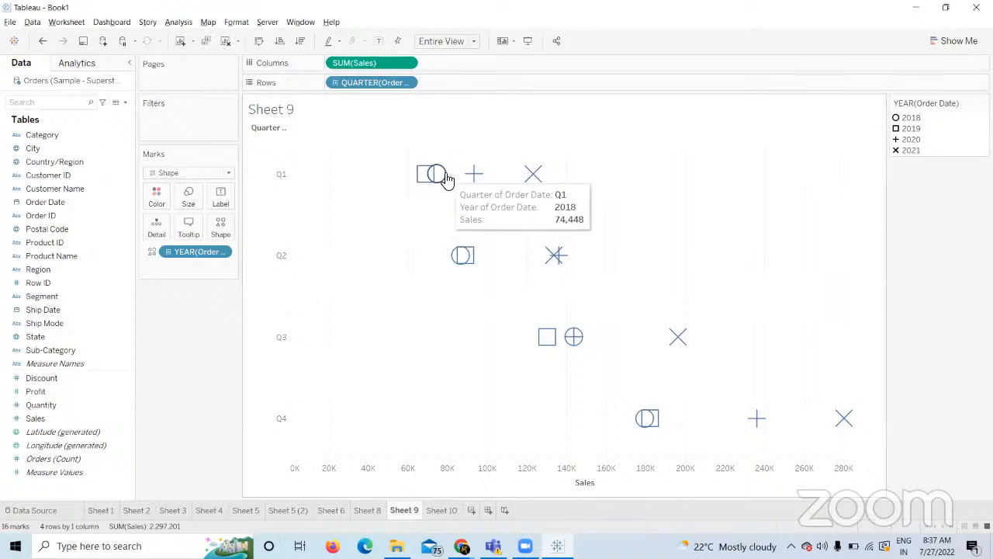
pyautogui.click(218, 254)
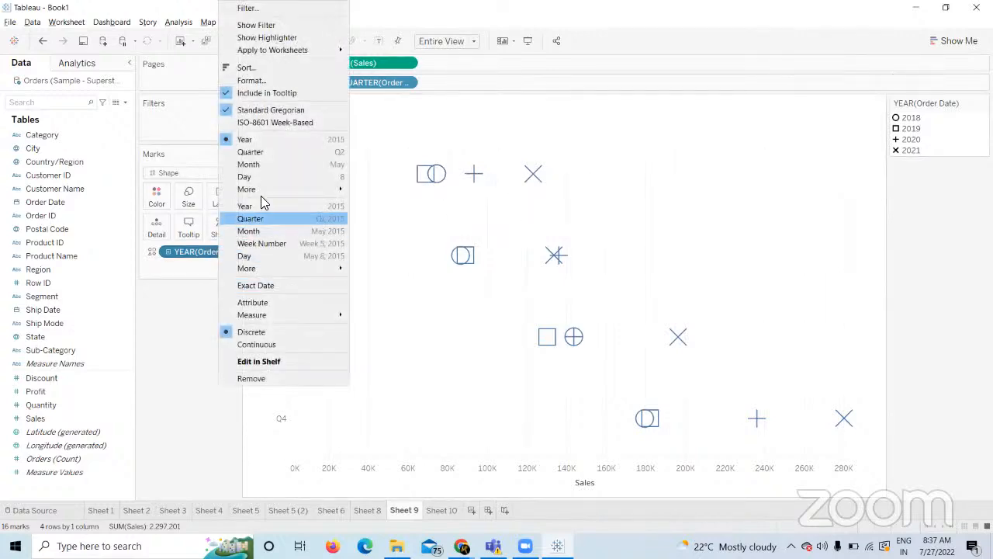
pyautogui.click(266, 153)
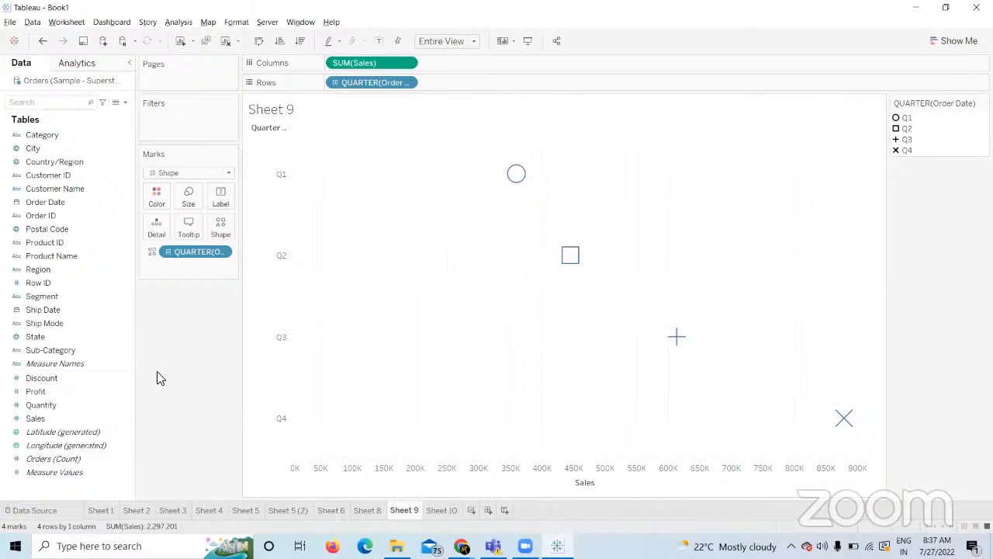
# Assign filled quarter shapes: left triangle for Q1, diamond Q2, star Q3, plus Q4.
pyautogui.click(221, 225)
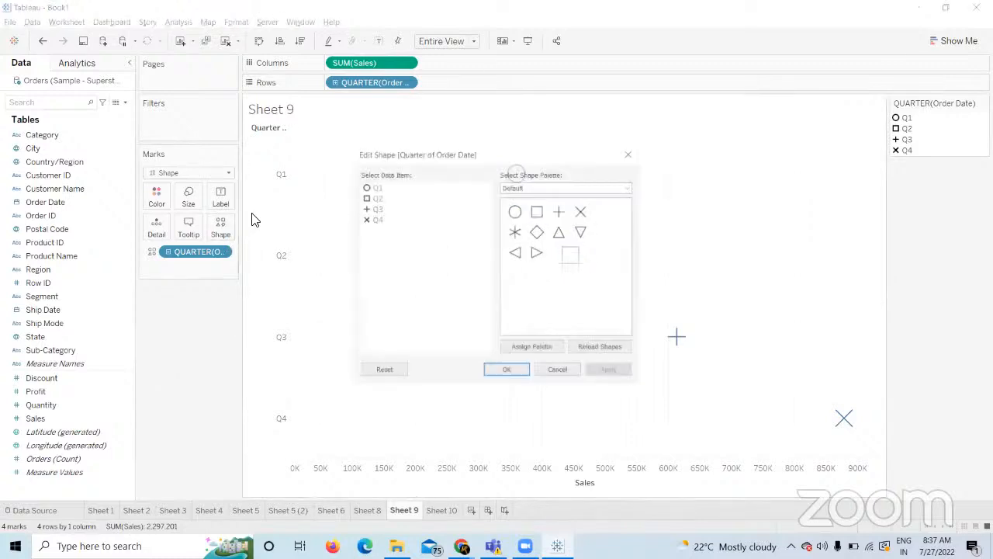
pyautogui.click(629, 188)
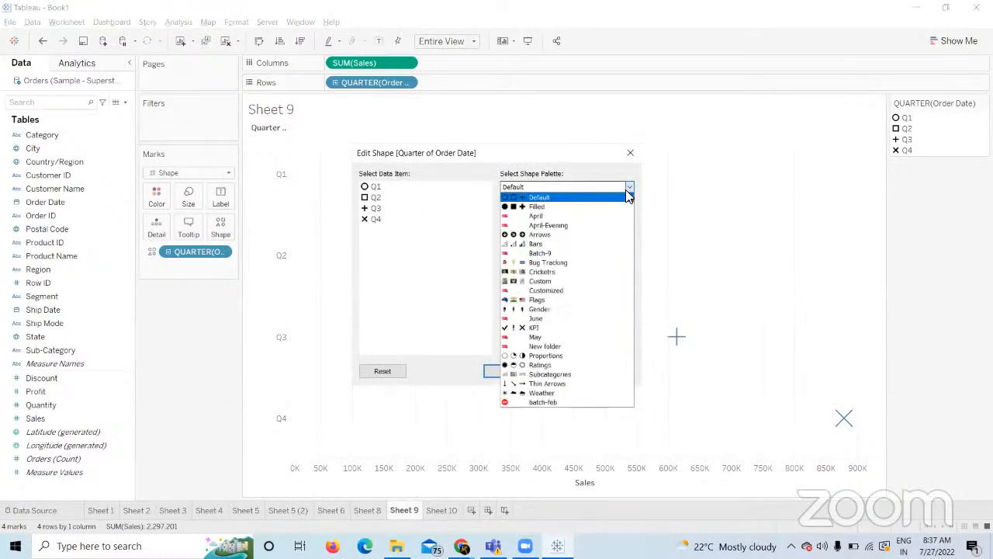
pyautogui.click(578, 206)
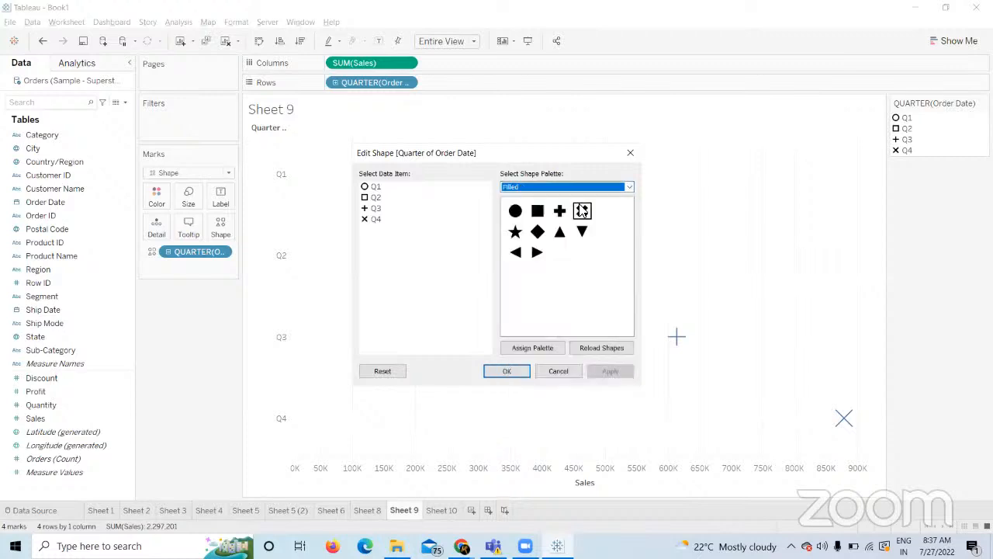
pyautogui.click(547, 349)
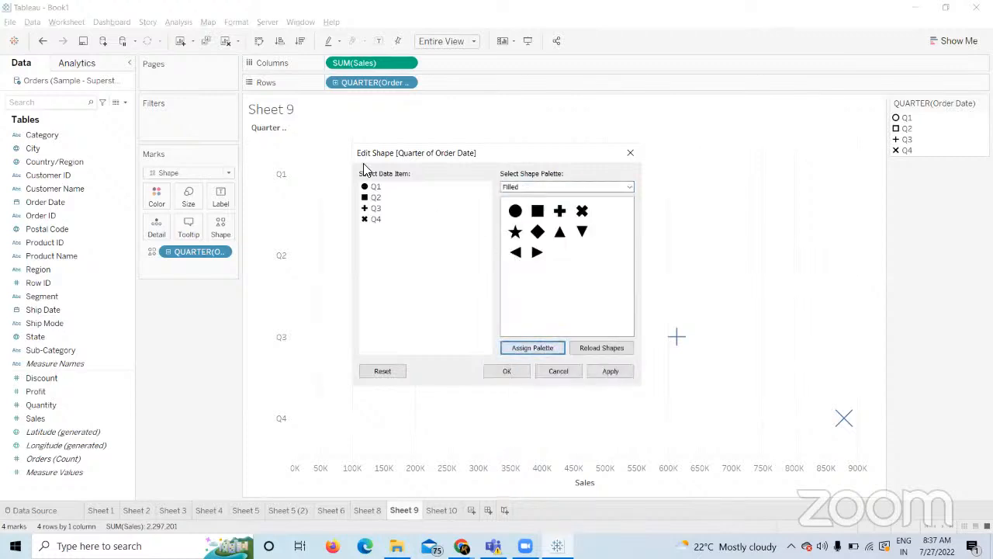
pyautogui.click(375, 189)
pyautogui.click(515, 252)
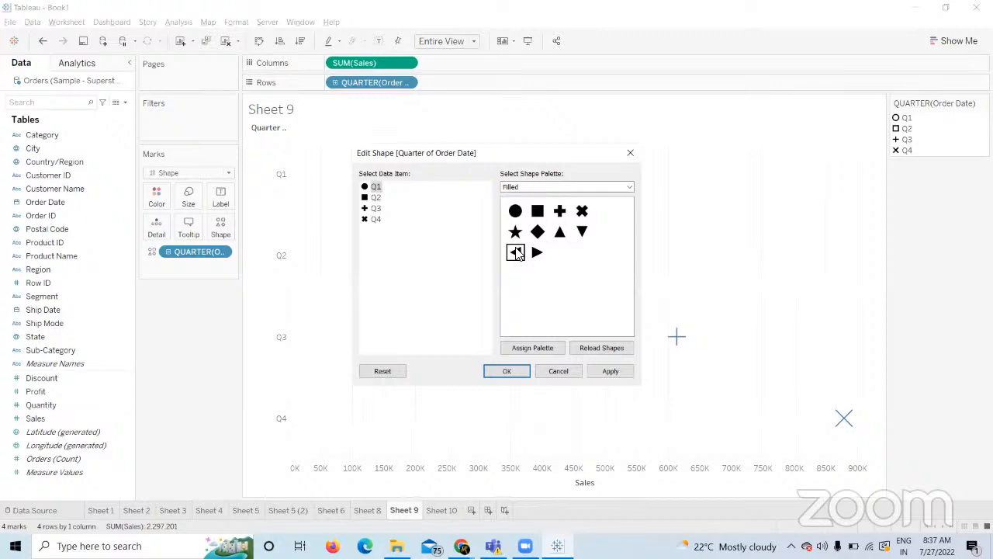
pyautogui.click(374, 198)
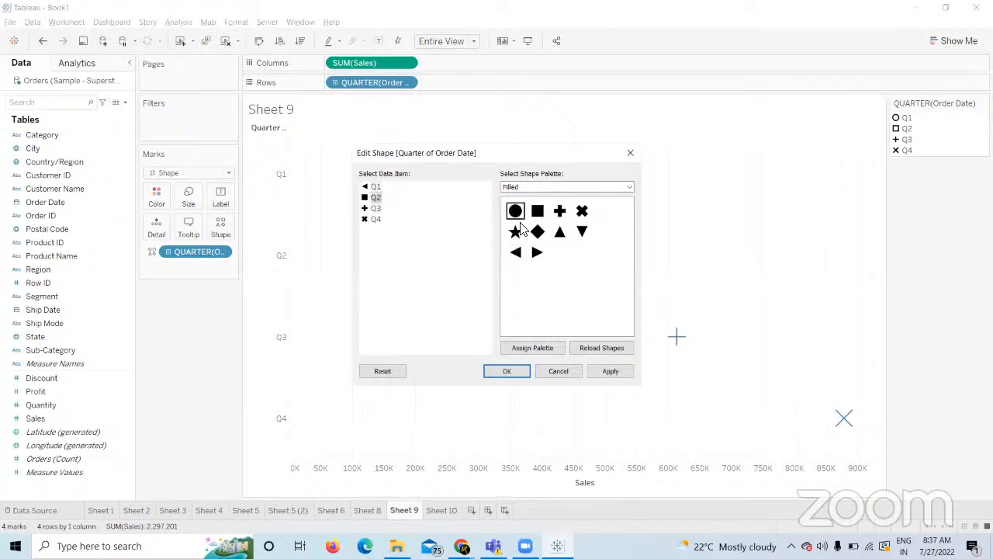
pyautogui.click(373, 220)
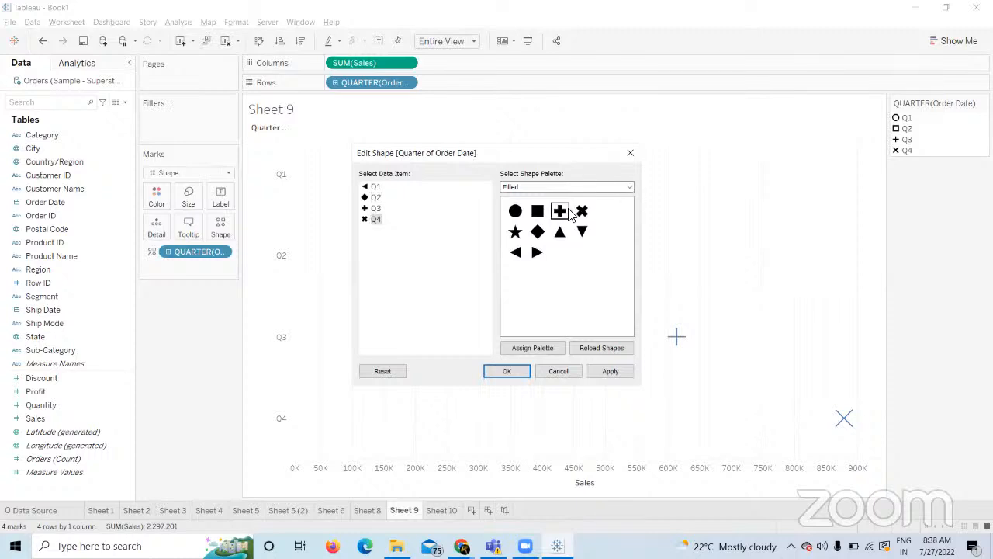
pyautogui.click(375, 208)
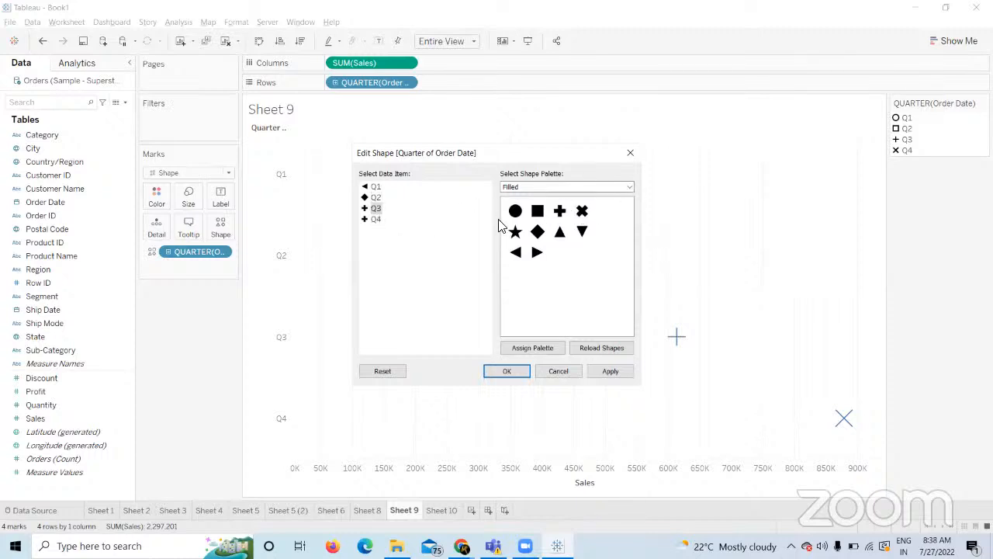
pyautogui.click(514, 232)
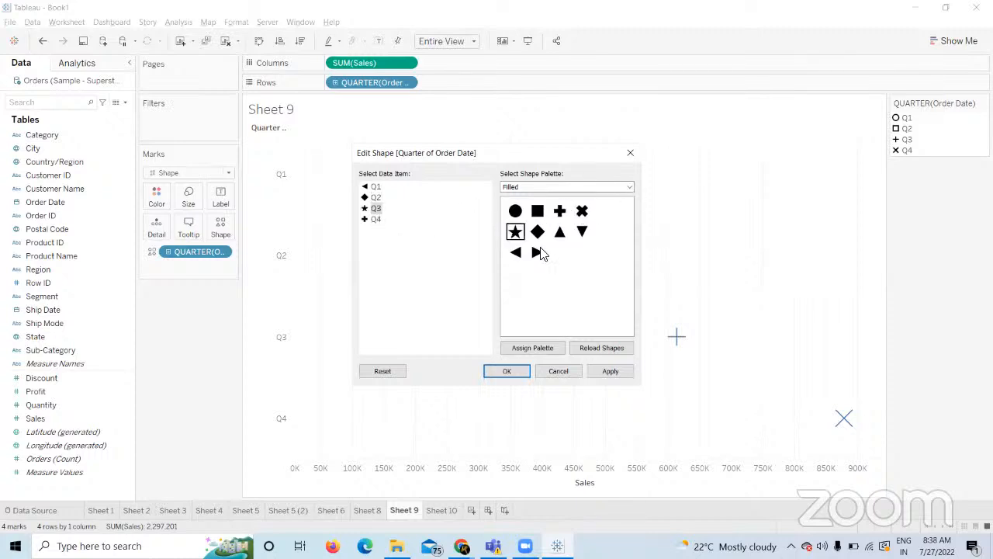
pyautogui.click(611, 371)
pyautogui.click(506, 371)
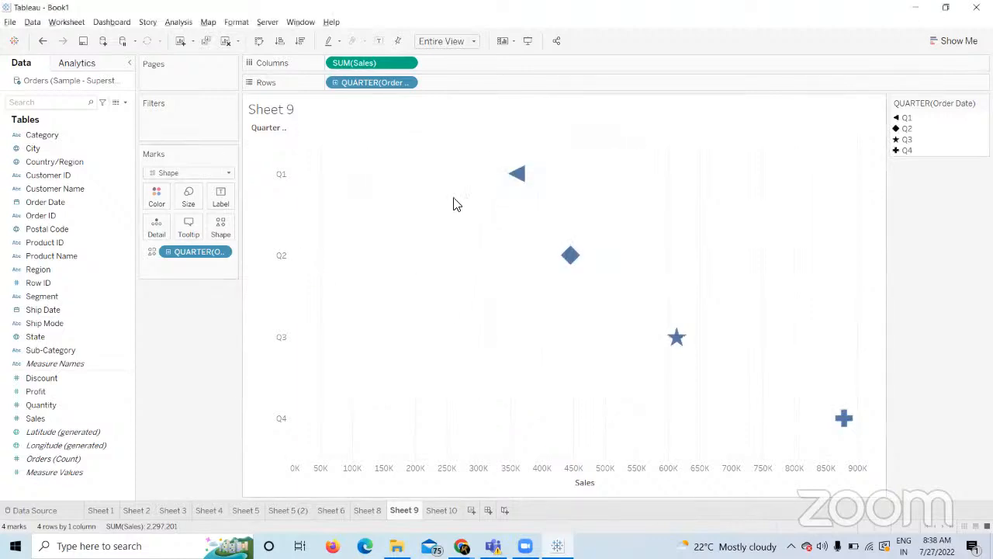
# Size and colour the quarter marks by SUM(Sales), ranging 359,682 to 878,078.
pyautogui.moveTo(35, 418); pyautogui.dragTo(191, 200)
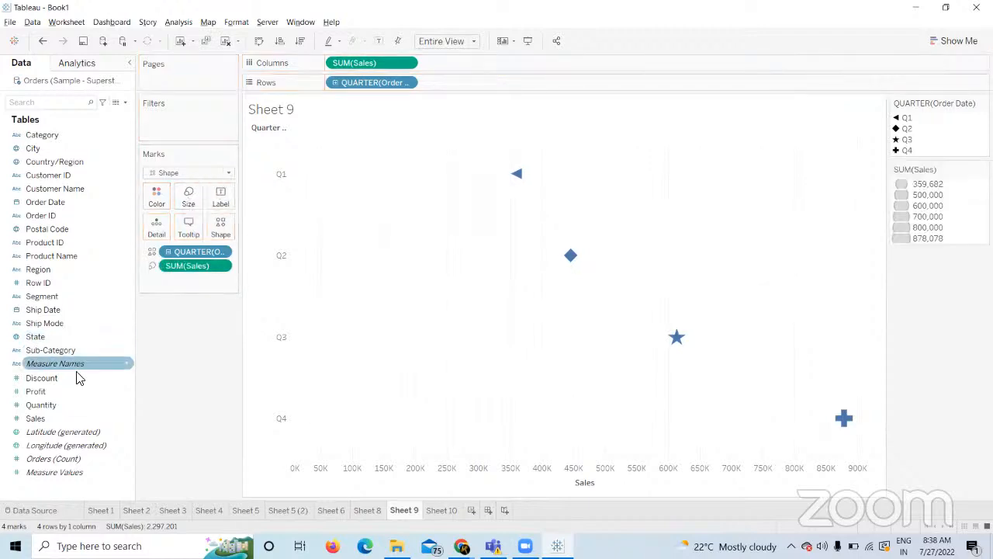
pyautogui.moveTo(62, 419); pyautogui.dragTo(163, 200)
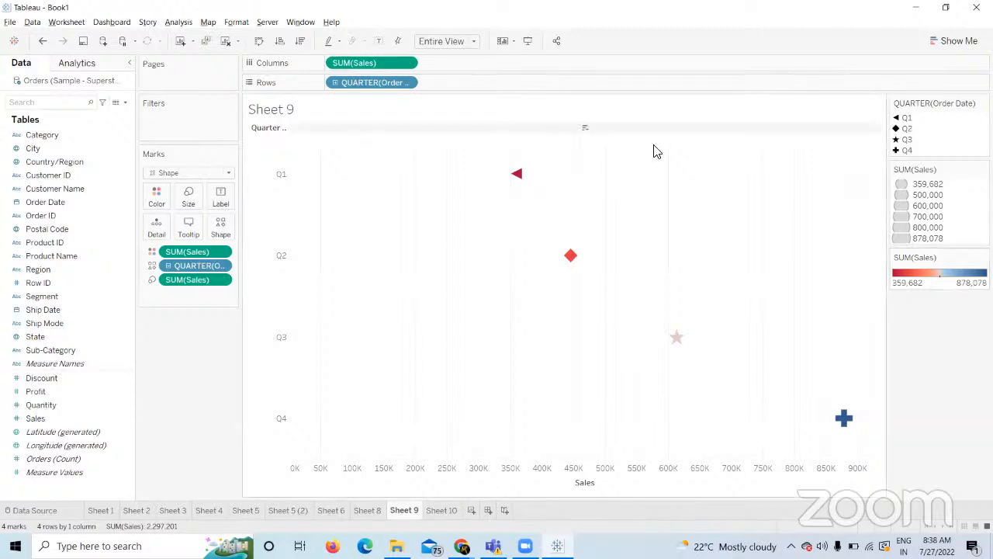
# Switch the quarter shape assignments to the Cricketrs image palette.
pyautogui.click(221, 228)
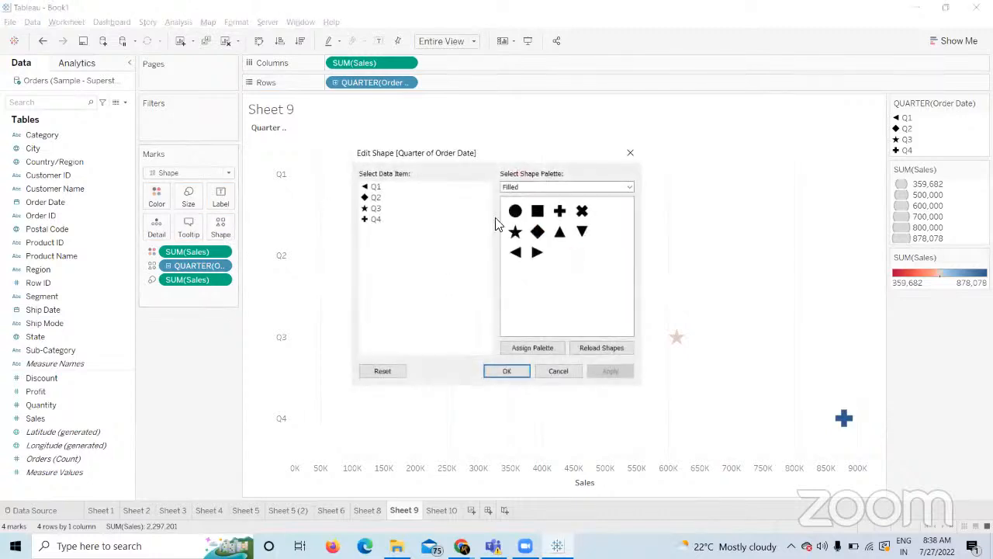
pyautogui.click(628, 187)
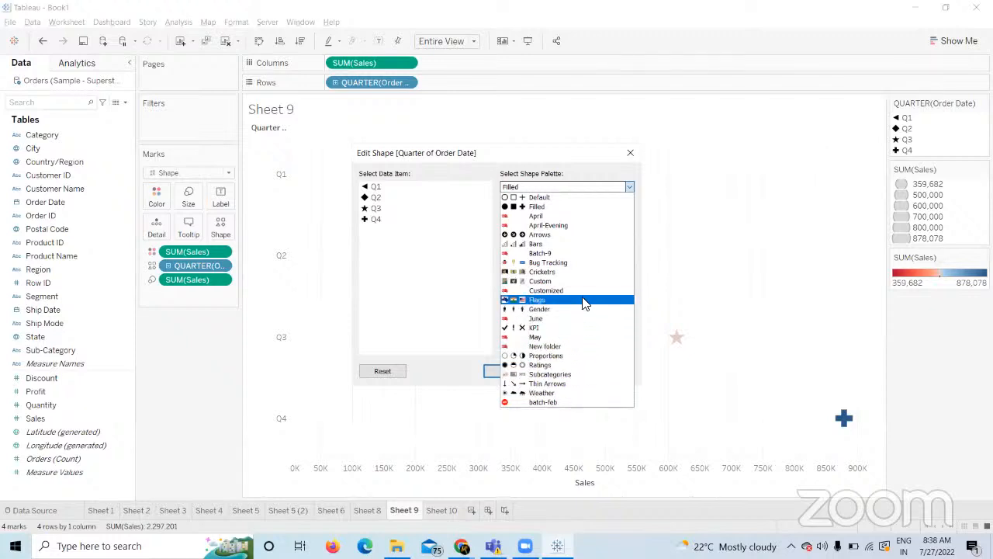
pyautogui.click(579, 272)
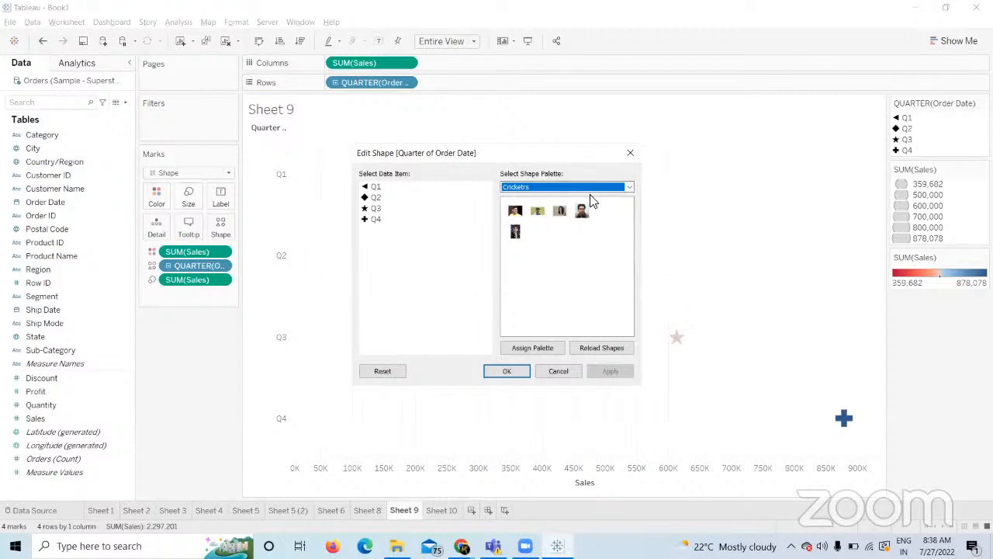
# Give Q1–Q4 the first, second, fourth and fifth player images and apply them.
pyautogui.click(376, 189)
pyautogui.click(516, 213)
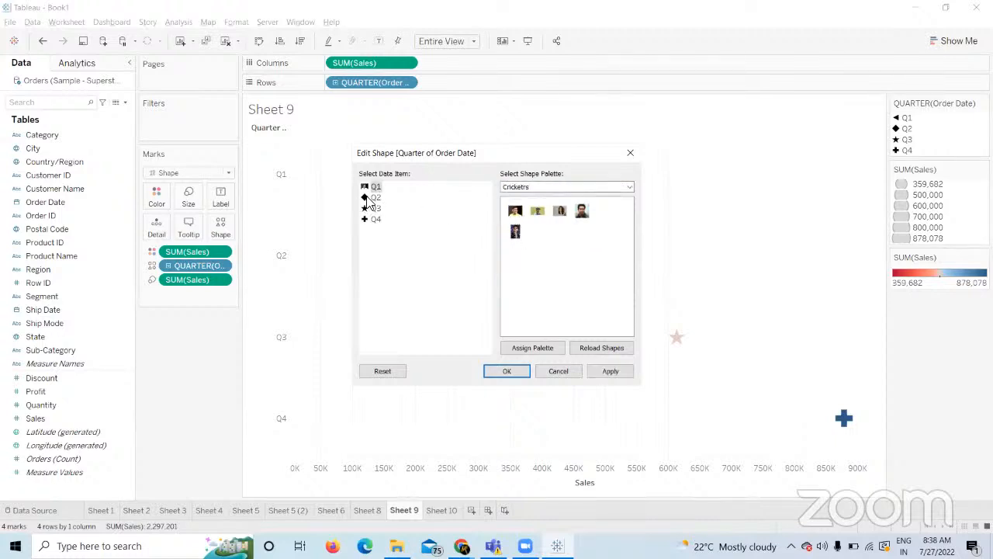
pyautogui.click(375, 198)
pyautogui.click(537, 211)
pyautogui.click(375, 208)
pyautogui.click(582, 212)
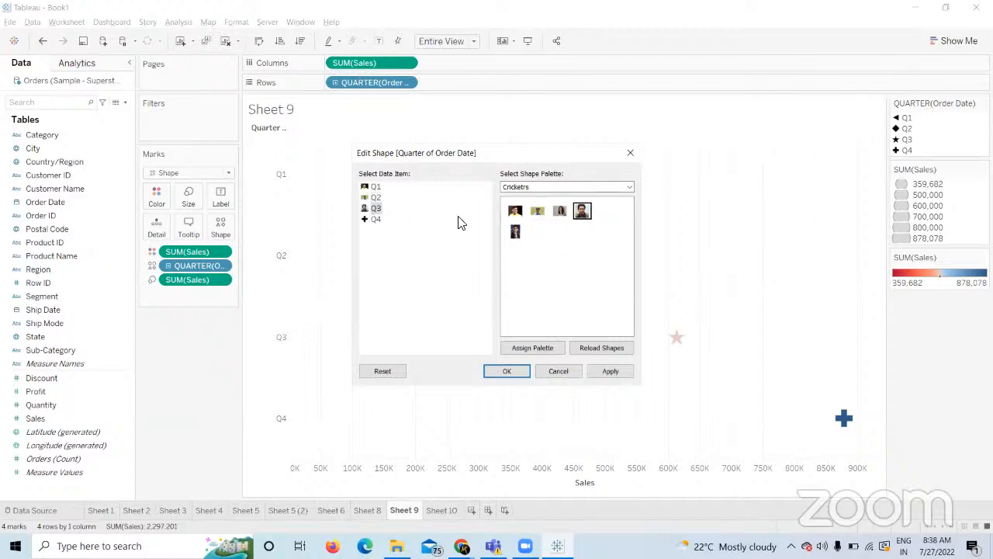
pyautogui.click(377, 220)
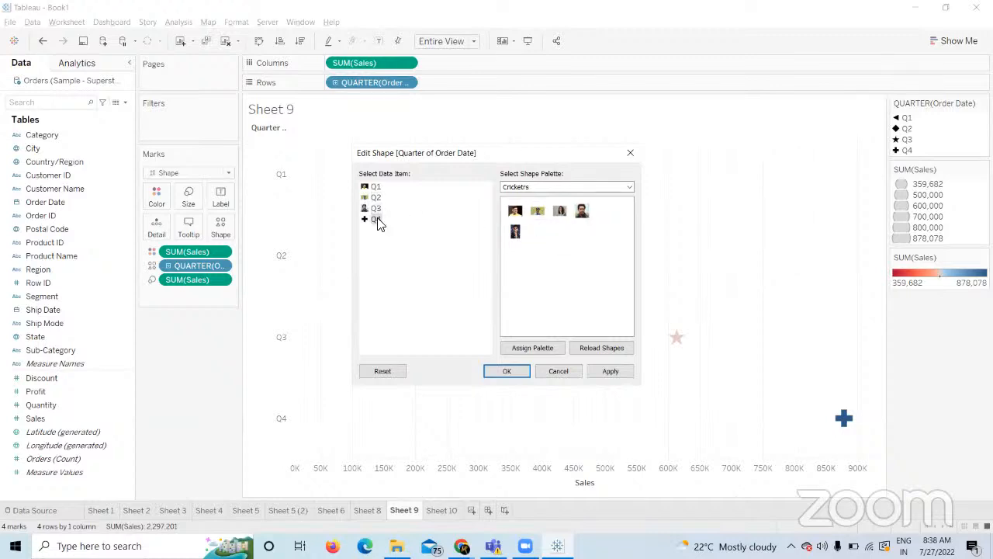
pyautogui.click(513, 234)
pyautogui.click(611, 373)
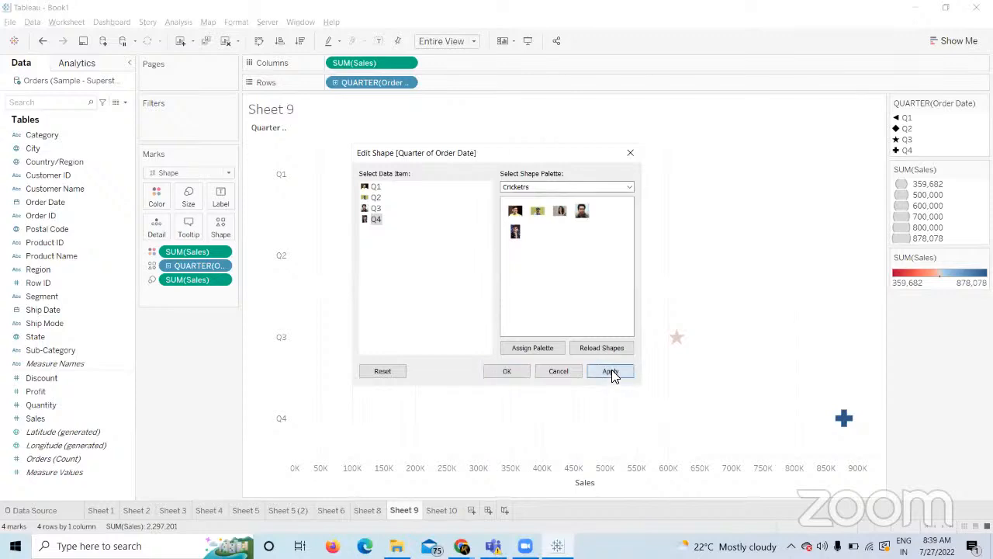
pyautogui.click(504, 371)
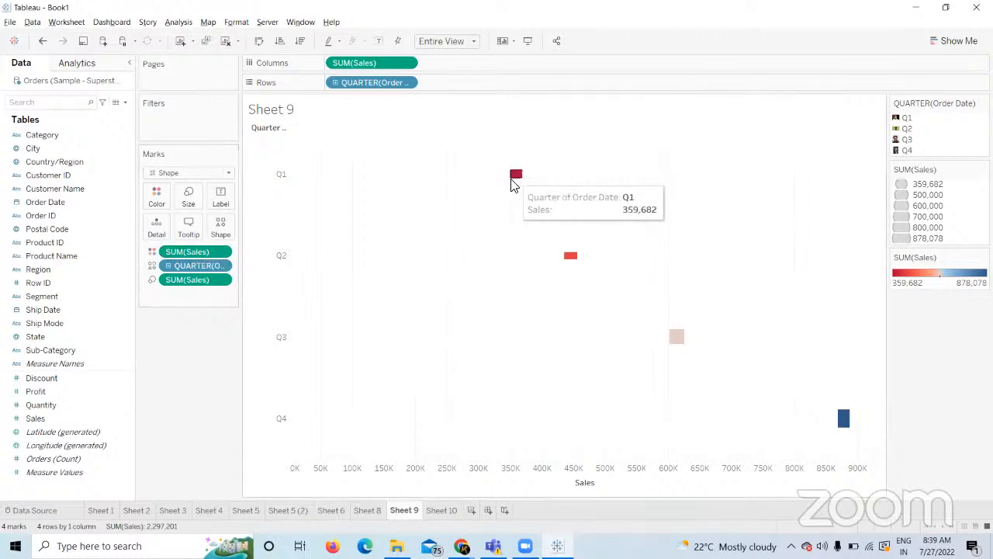
# Remove the SUM(Sales) colour and size encodings and enlarge the player image marks.
pyautogui.moveTo(176, 256); pyautogui.dragTo(187, 428)
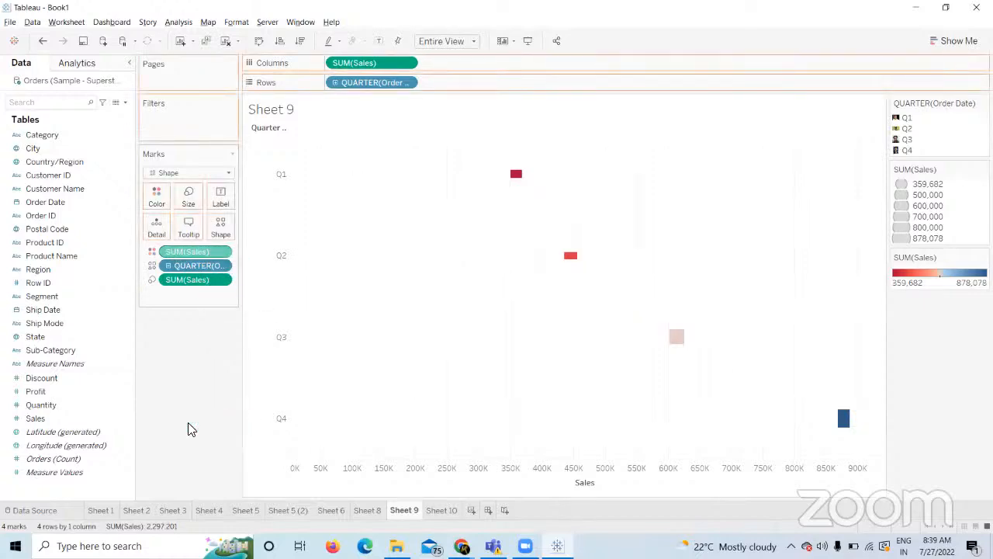
pyautogui.click(189, 193)
pyautogui.click(263, 228)
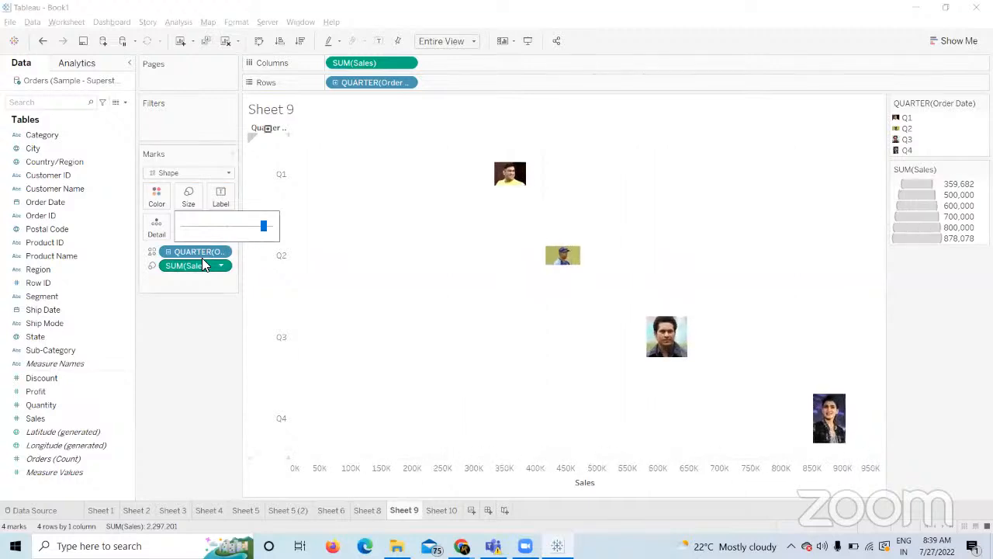
pyautogui.moveTo(200, 270); pyautogui.dragTo(195, 359)
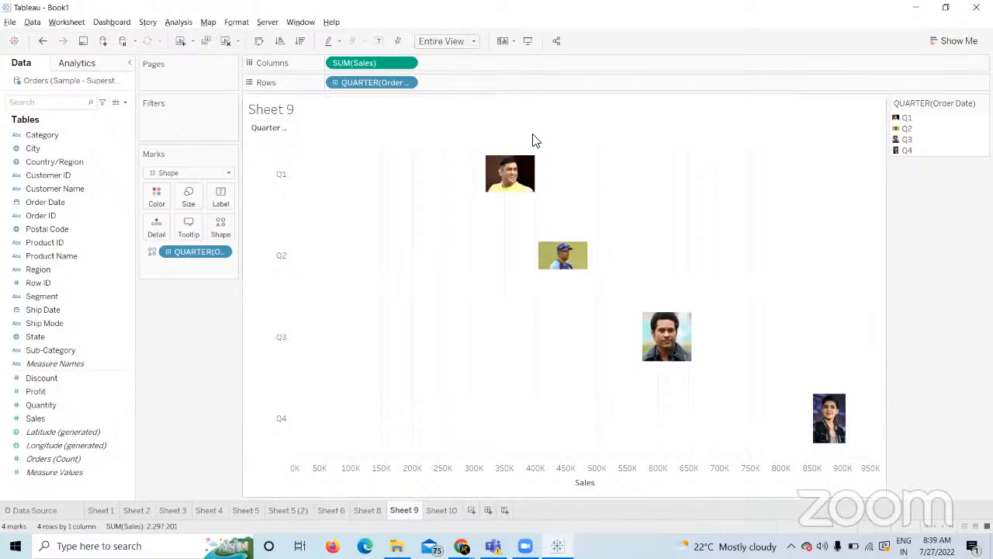
pyautogui.moveTo(566, 227)
# Leave Course Builder for Tableau and show Sheet 10's Region sales bar chart.
pyautogui.moveTo(461, 546)
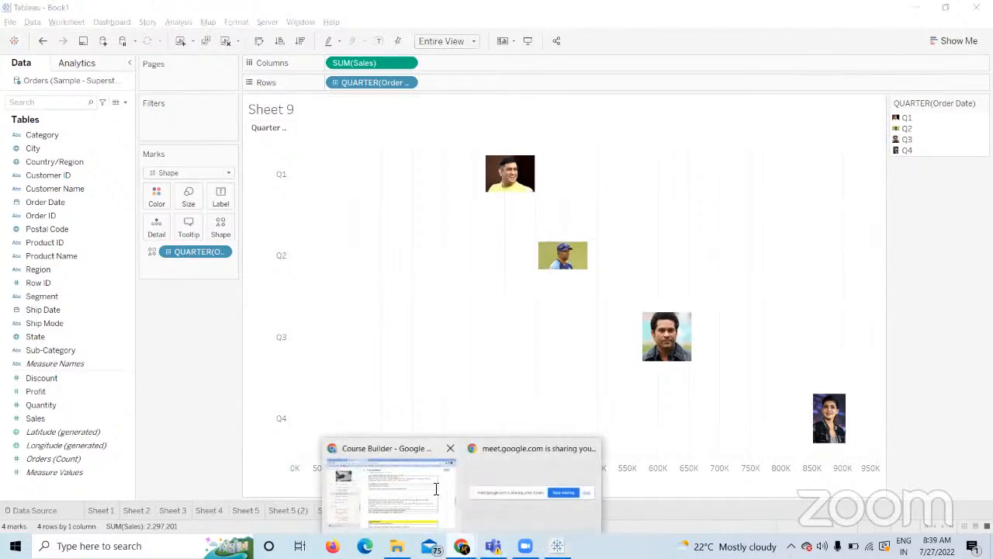
pyautogui.click(436, 490)
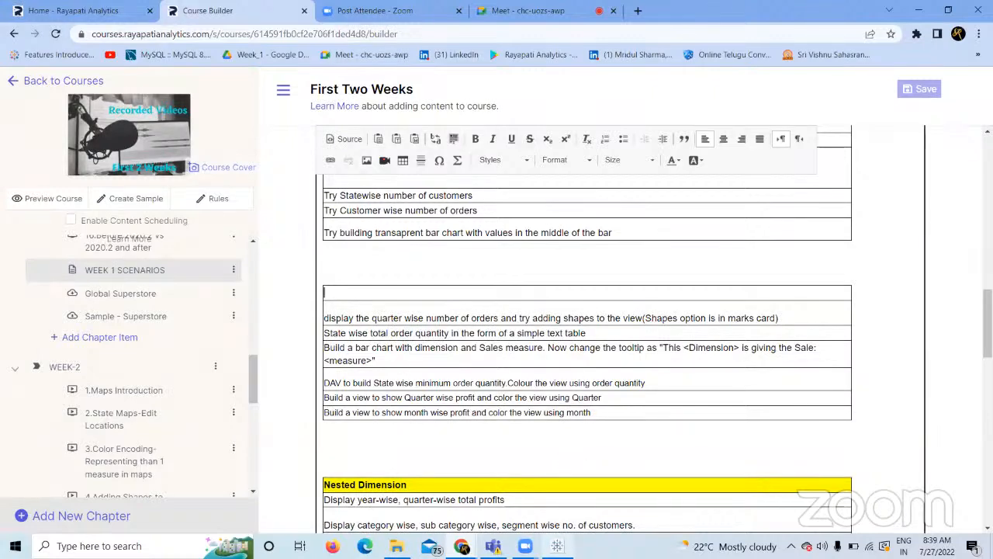
pyautogui.click(557, 545)
pyautogui.click(446, 509)
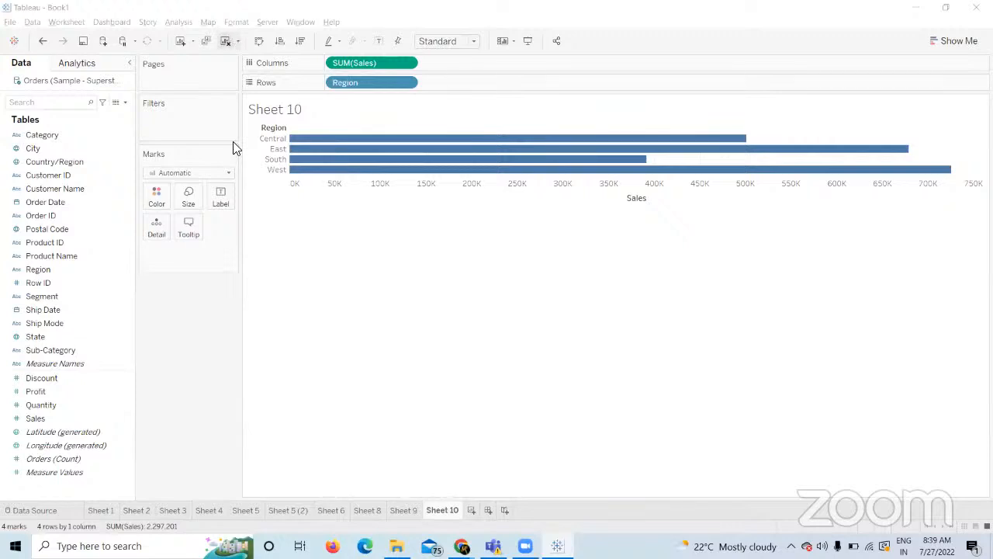
# Add a new worksheet listing States down the rows with Sales values in the table.
pyautogui.click(471, 510)
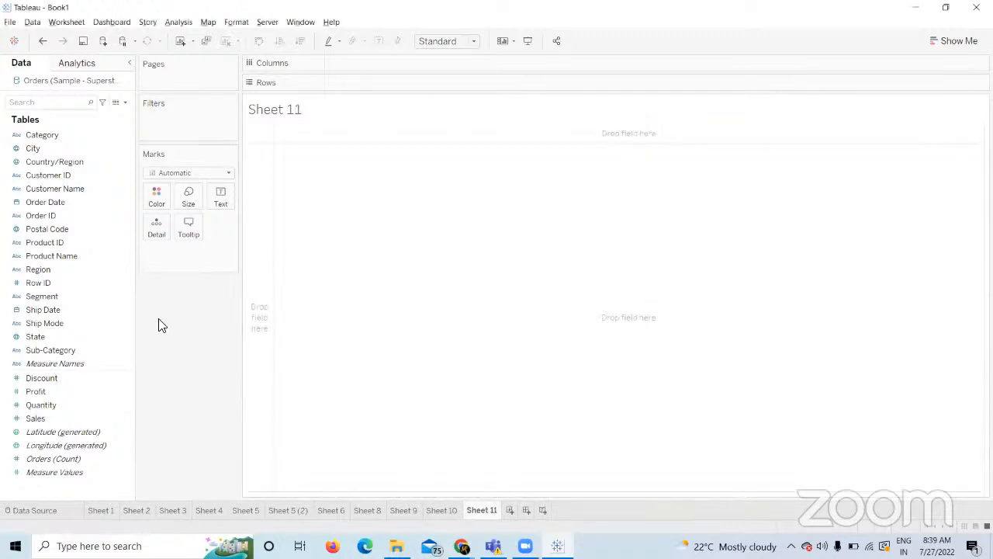
pyautogui.moveTo(51, 335); pyautogui.dragTo(406, 82)
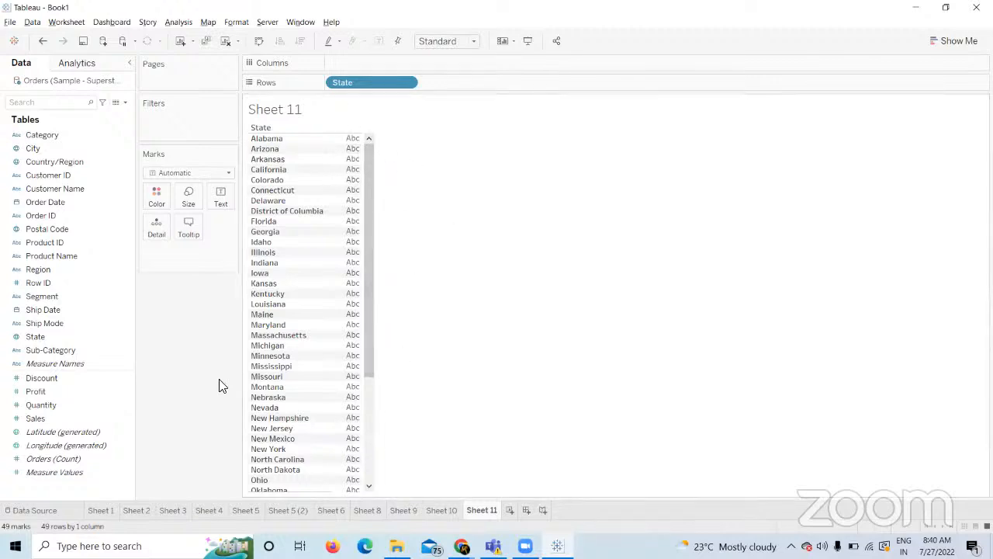
pyautogui.click(43, 418)
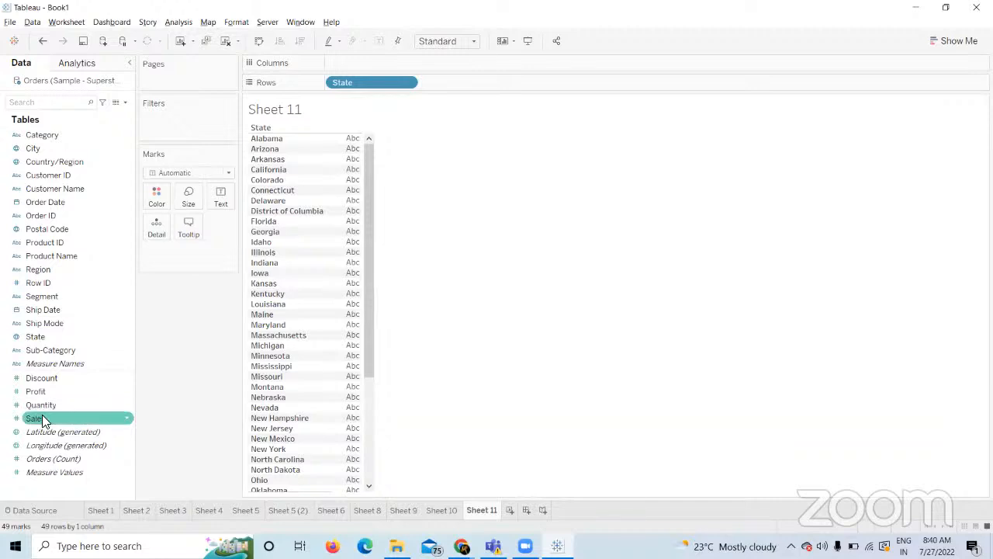
pyautogui.click(42, 419)
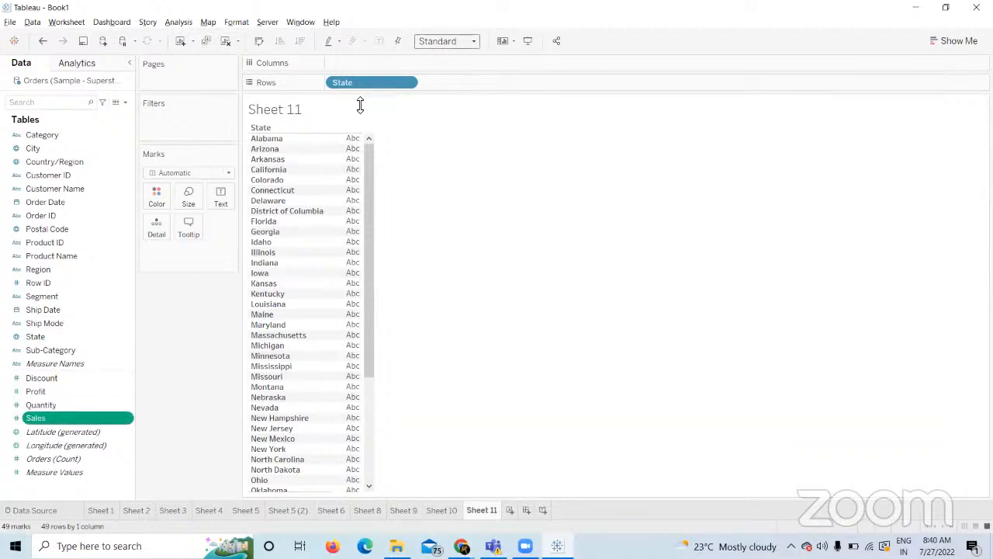
pyautogui.moveTo(65, 418); pyautogui.dragTo(351, 214)
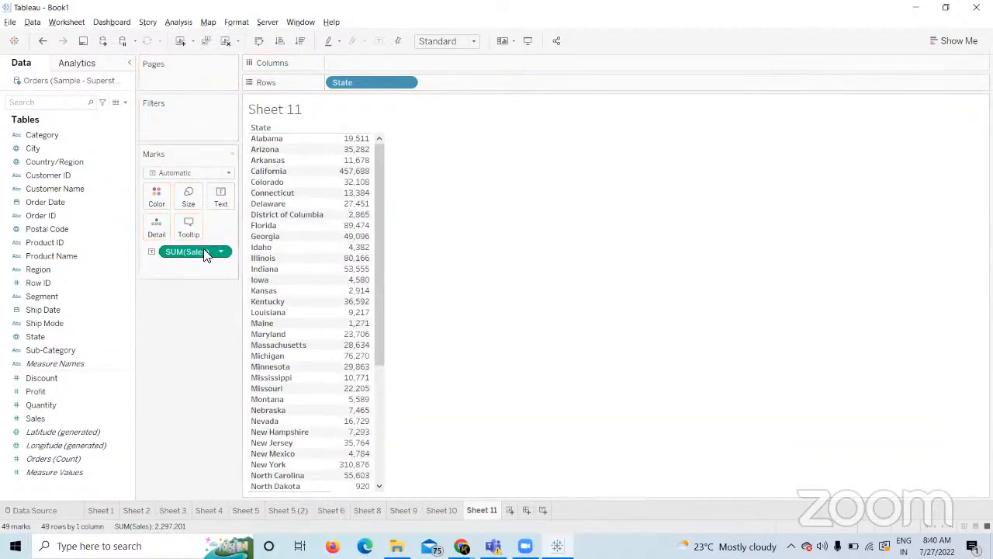
# Remove Sales, re-add it as the table's text, then remove it again.
pyautogui.moveTo(203, 248); pyautogui.dragTo(217, 359)
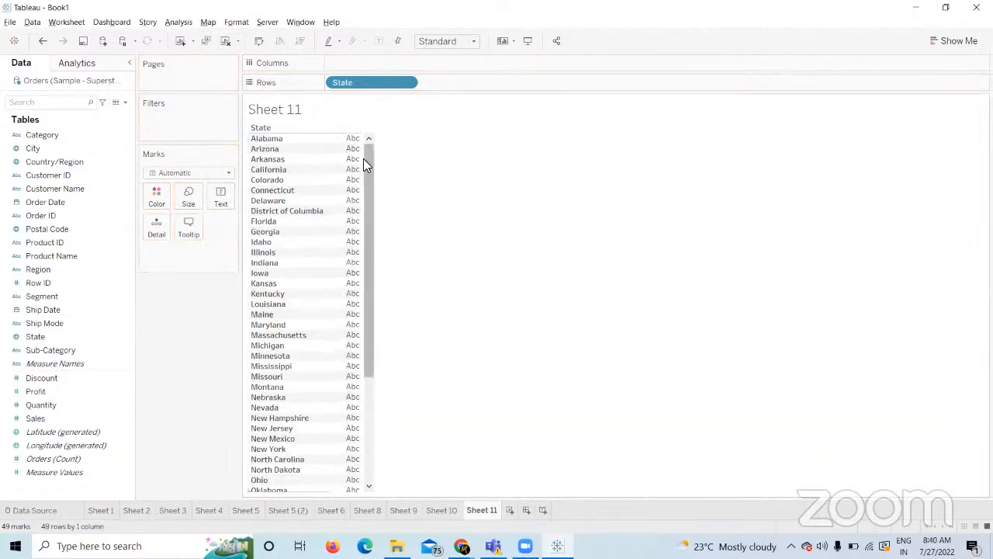
pyautogui.click(79, 418)
pyautogui.moveTo(103, 407); pyautogui.dragTo(222, 198)
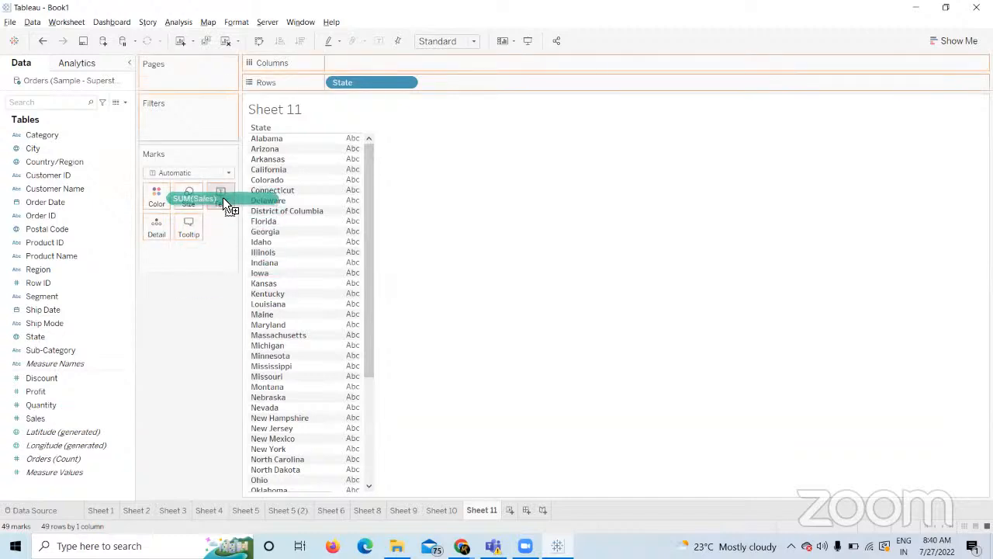
pyautogui.moveTo(223, 198); pyautogui.dragTo(223, 199)
pyautogui.moveTo(223, 198); pyautogui.dragTo(222, 197)
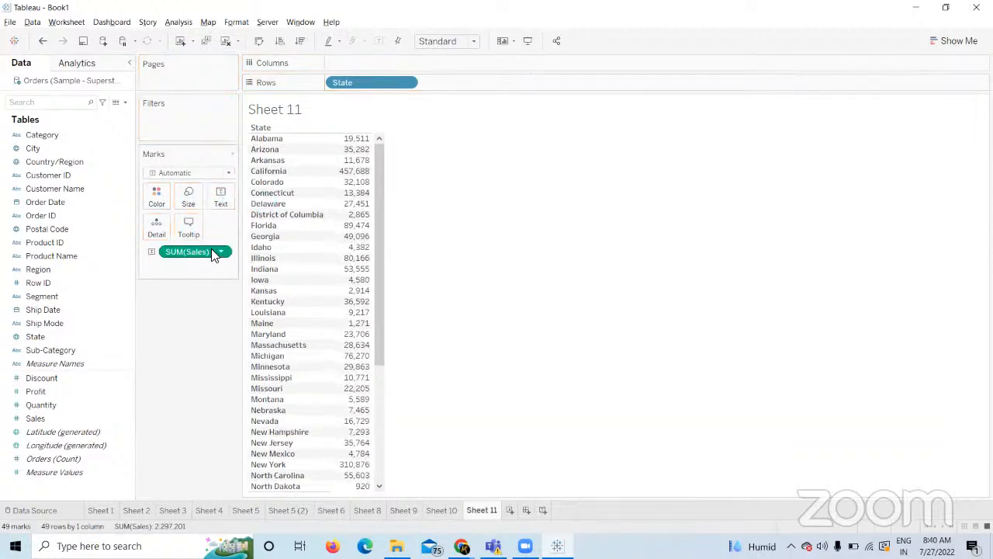
pyautogui.moveTo(211, 252); pyautogui.dragTo(213, 372)
# Build a SUM(Sales) bar chart by State, then clear Sheet 11.
pyautogui.click(57, 408)
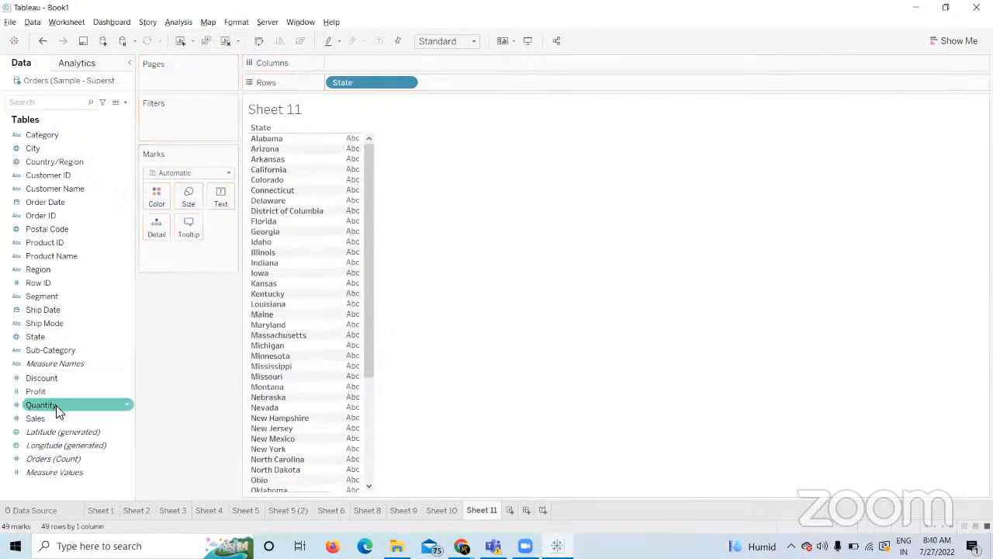
pyautogui.moveTo(37, 418); pyautogui.dragTo(362, 62)
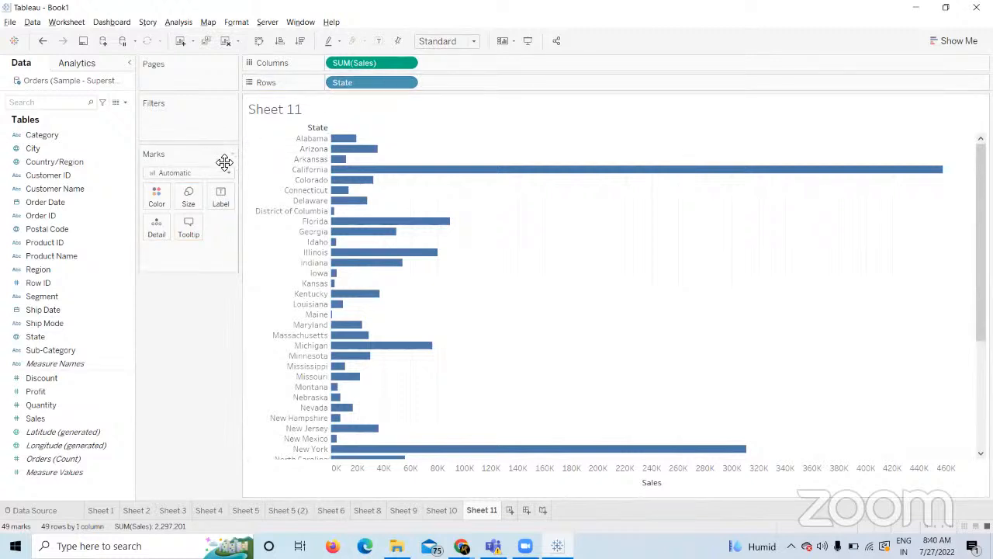
pyautogui.click(225, 41)
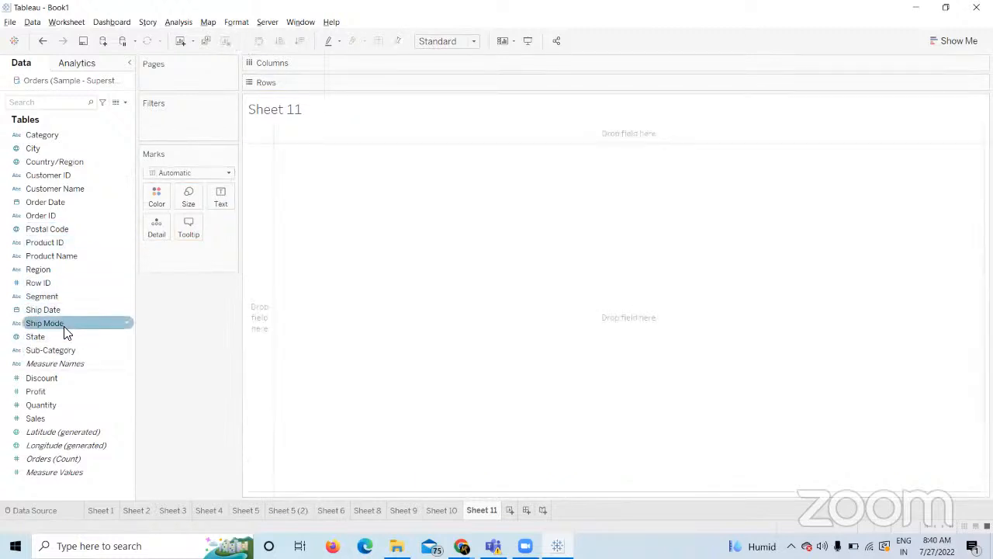
# List States down the rows and set the mark type to Text.
pyautogui.moveTo(62, 336); pyautogui.dragTo(366, 77)
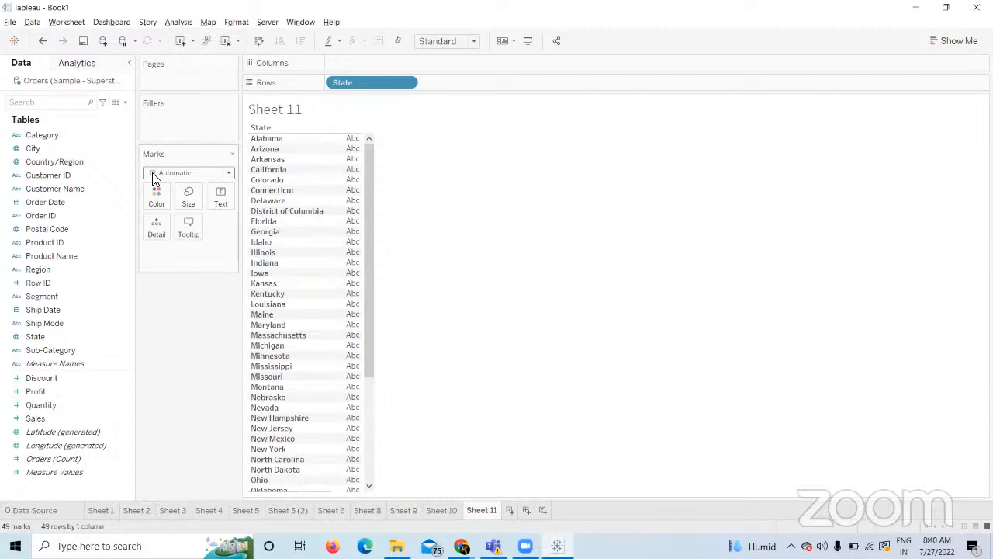
pyautogui.moveTo(45, 421); pyautogui.dragTo(193, 343)
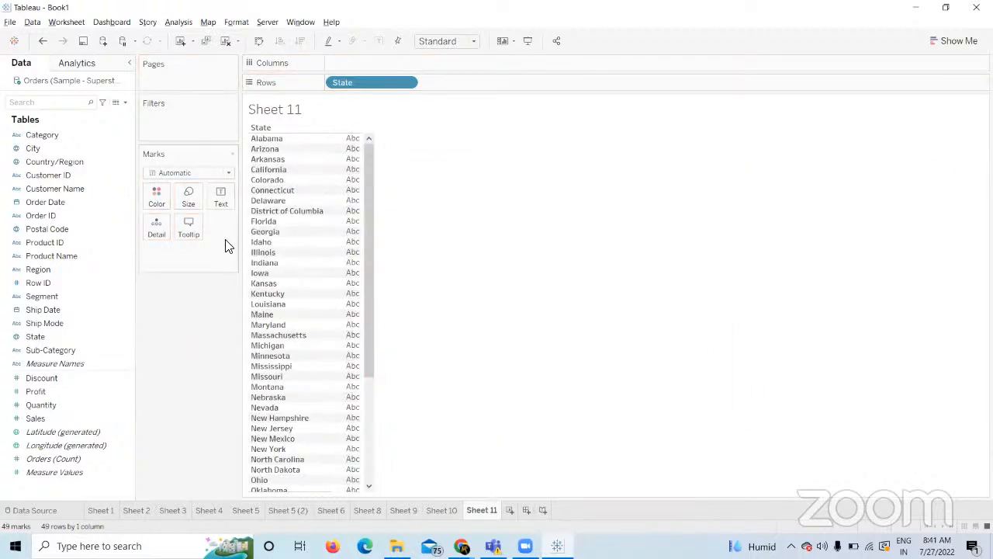
pyautogui.click(230, 173)
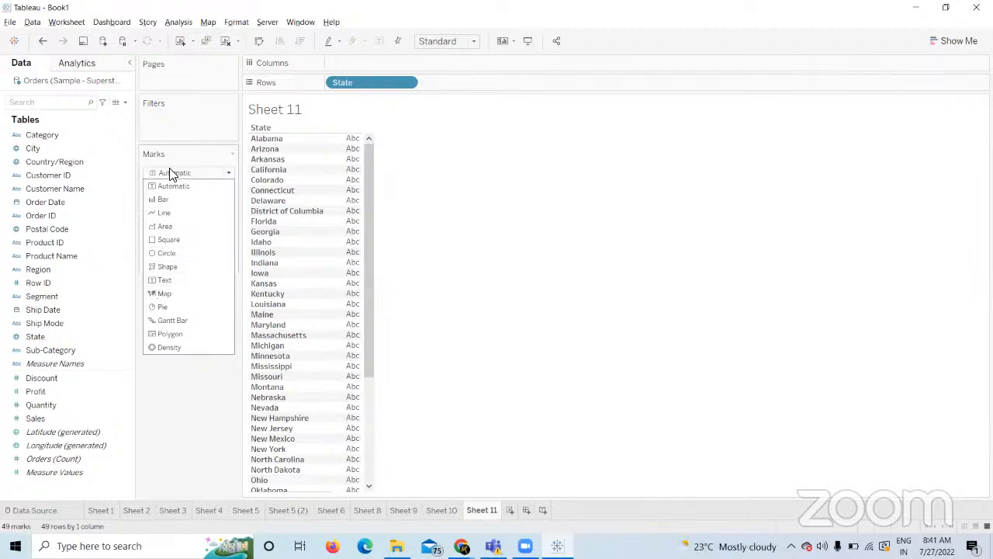
pyautogui.click(167, 280)
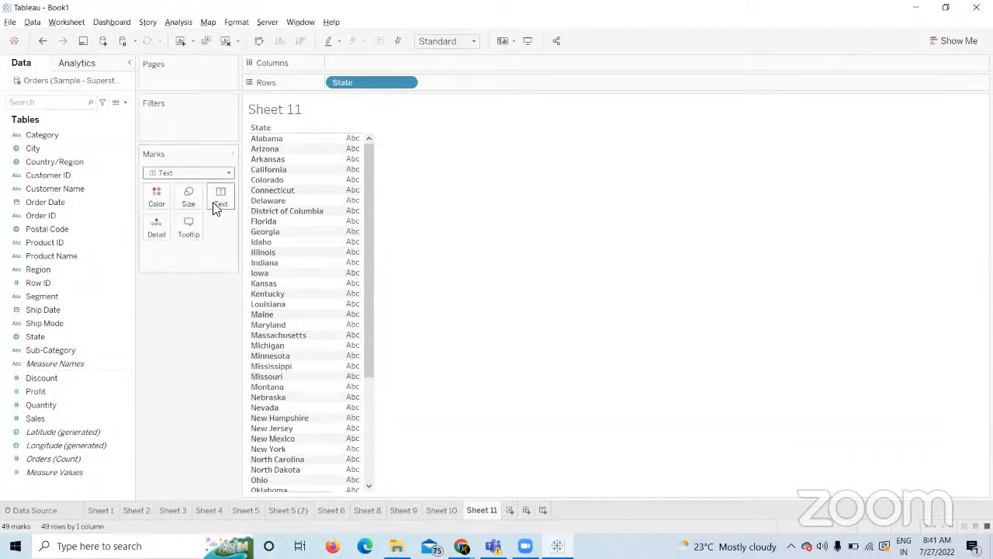
# Label each State with SUM(Sales), keep Sales off Columns, then switch to Chrome.
pyautogui.moveTo(55, 417); pyautogui.dragTo(346, 62)
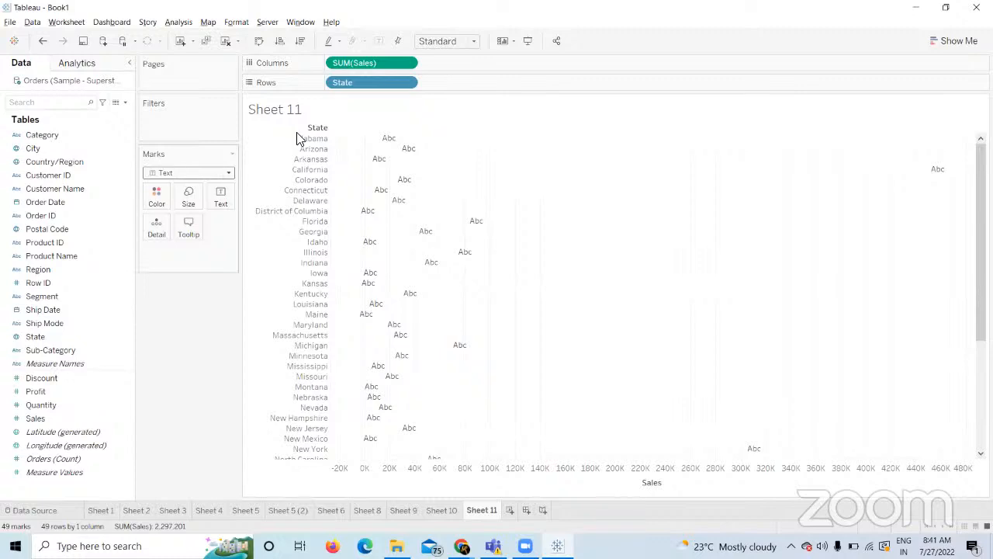
pyautogui.moveTo(404, 158)
pyautogui.click(69, 420)
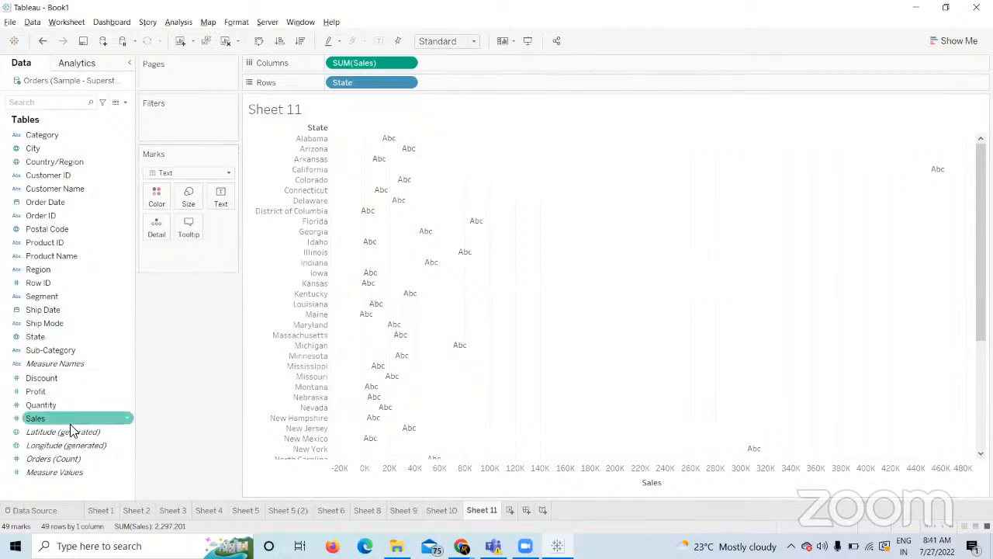
pyautogui.moveTo(67, 426); pyautogui.dragTo(227, 196)
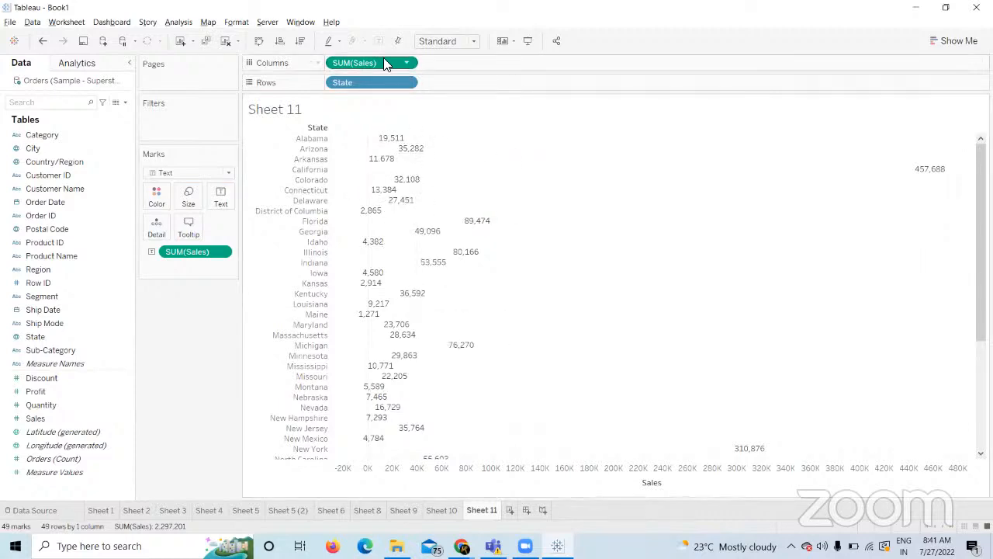
pyautogui.moveTo(383, 63); pyautogui.dragTo(220, 382)
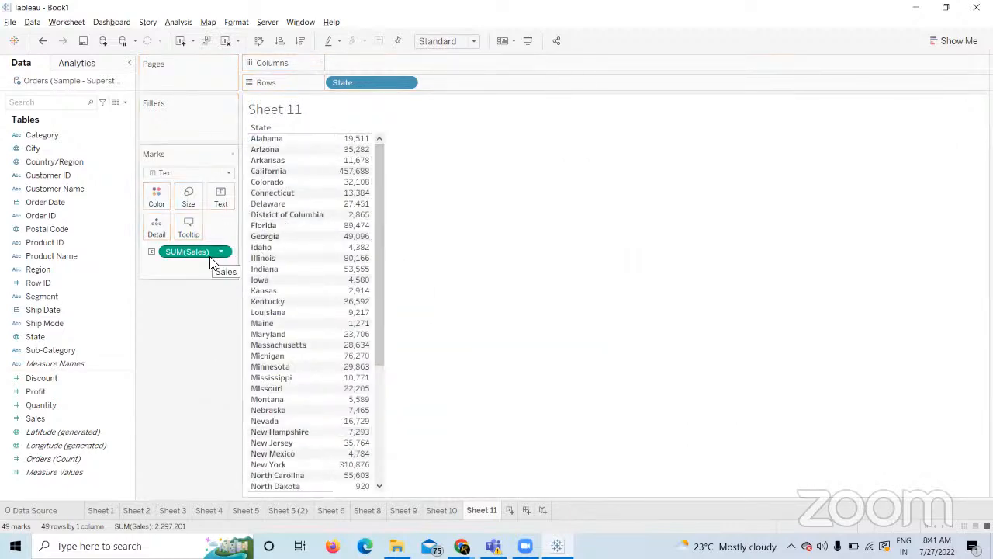
pyautogui.moveTo(35, 421); pyautogui.dragTo(347, 63)
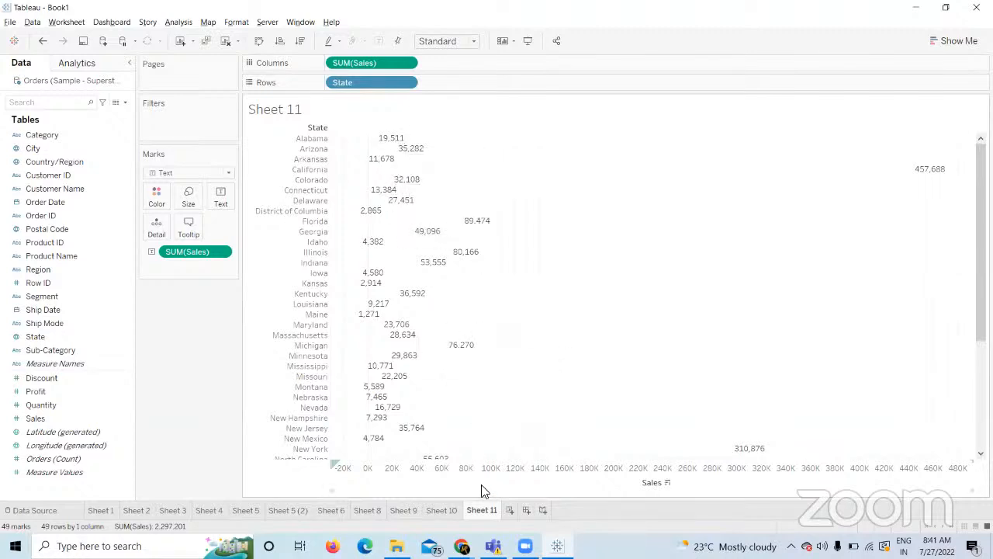
pyautogui.moveTo(380, 62); pyautogui.dragTo(205, 362)
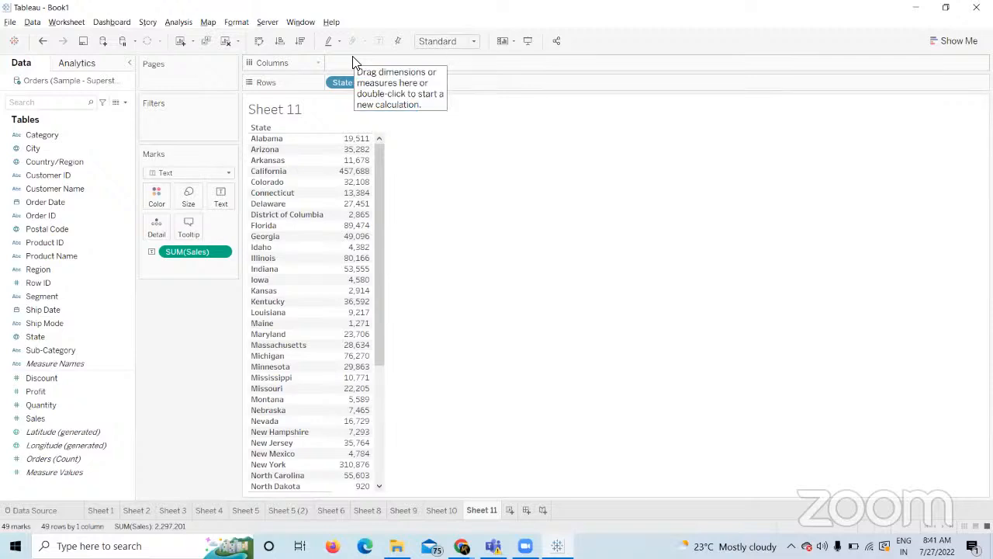
pyautogui.hotkey('alt', 'Tab')
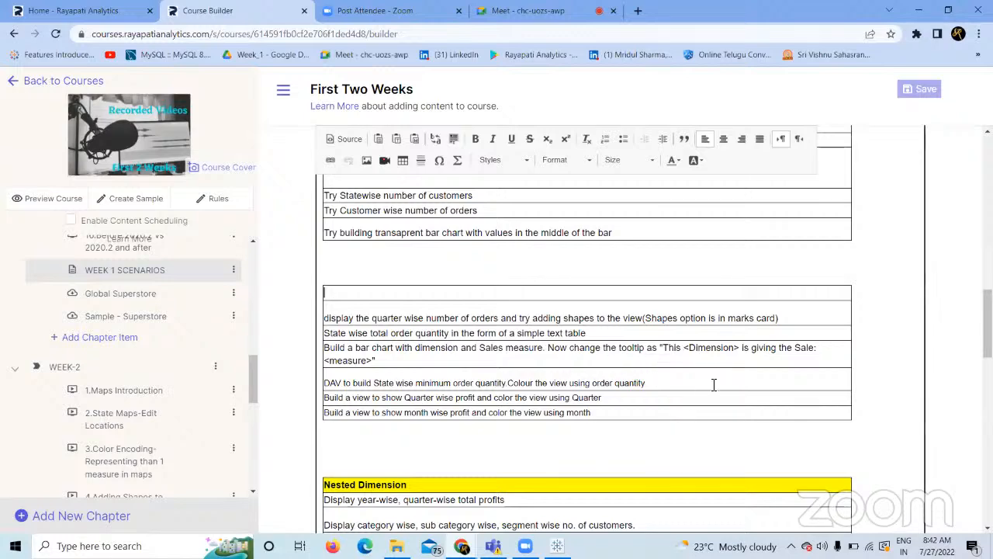
# Return to Tableau, add Sheet 12, and list Sub-Category values down the rows.
pyautogui.hotkey('alt', 'Tab')
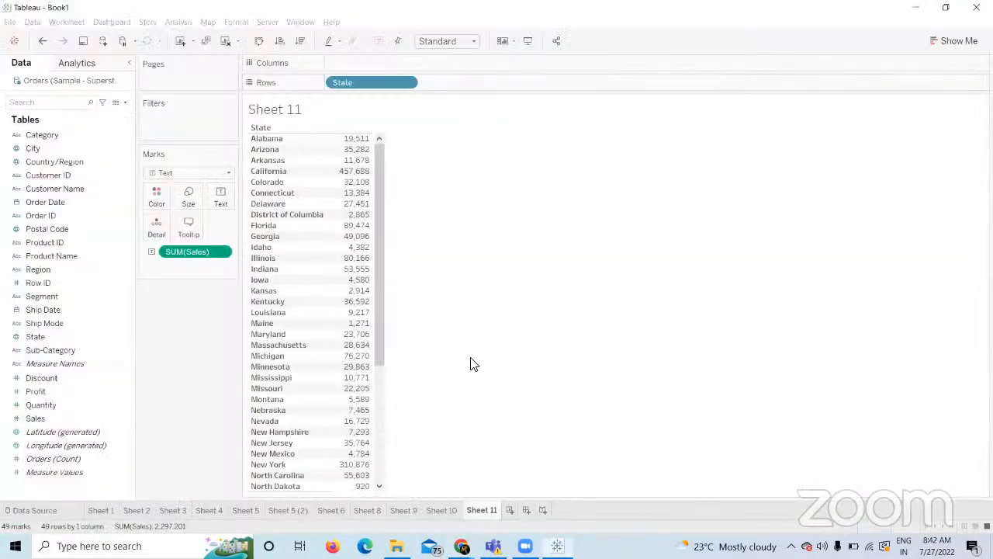
pyautogui.click(510, 510)
pyautogui.moveTo(76, 352); pyautogui.dragTo(395, 87)
# Plot SUM(Sales) as horizontal bars per Sub-Category and fit the chart to Entire View.
pyautogui.click(76, 405)
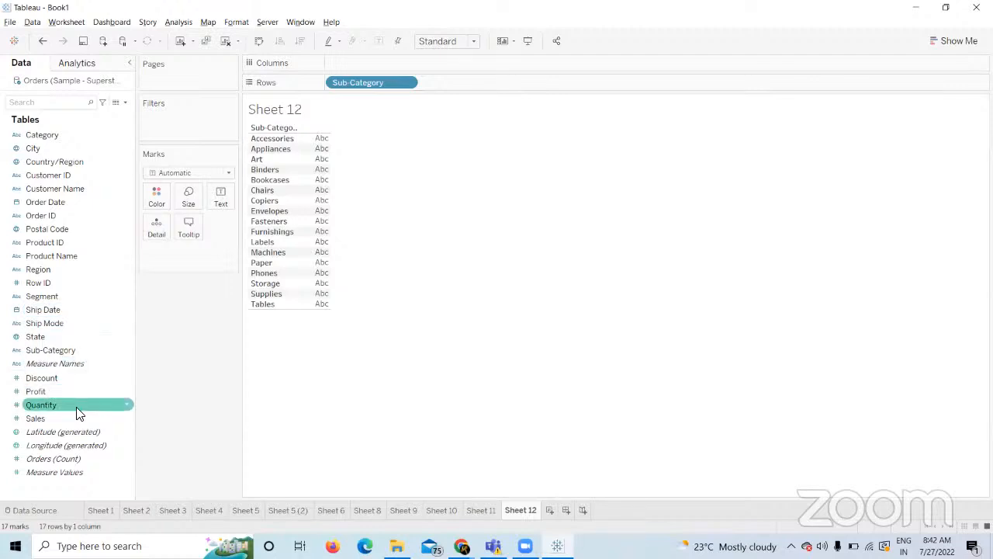
pyautogui.moveTo(76, 417); pyautogui.dragTo(370, 65)
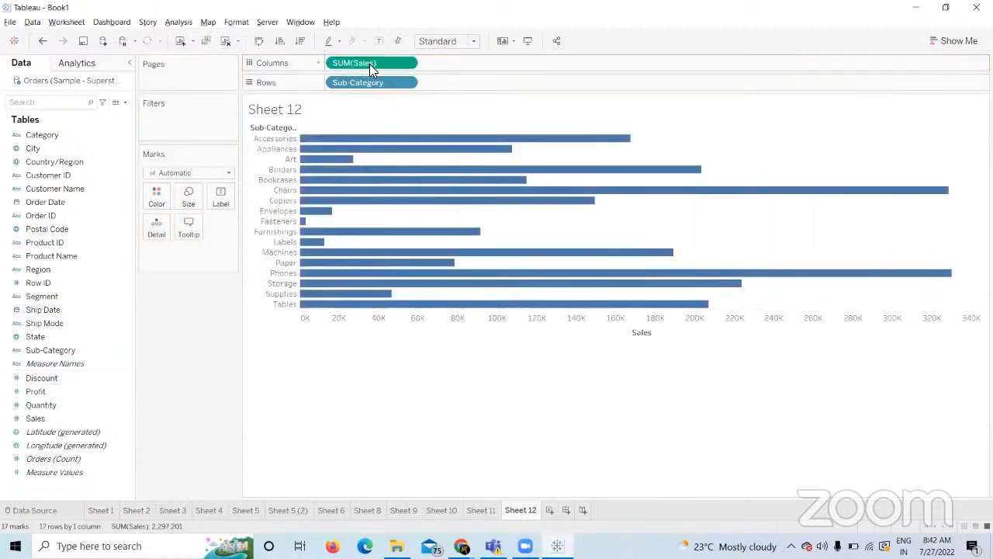
pyautogui.click(457, 41)
pyautogui.click(442, 90)
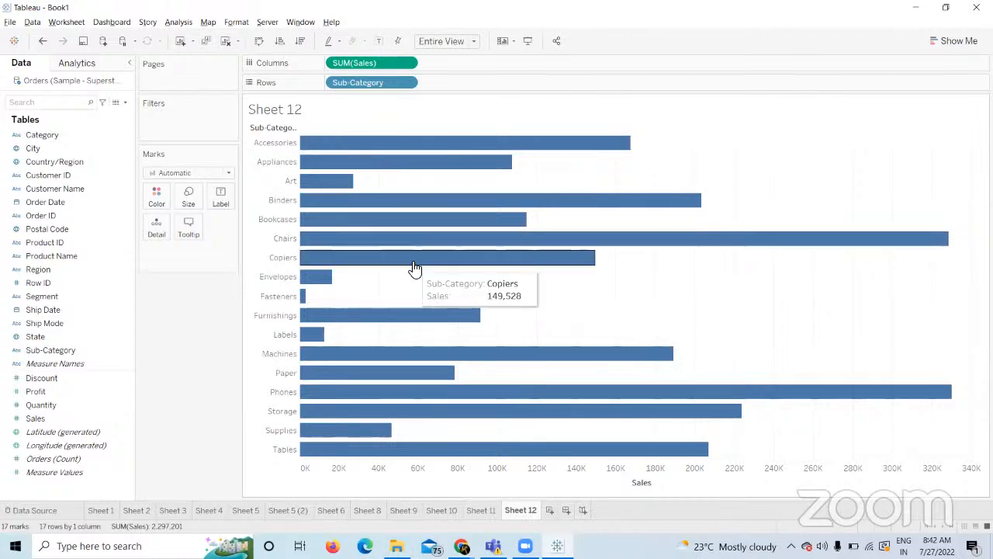
# Delete the default Sub-Category and Sales labels from the bar tooltip.
pyautogui.click(189, 227)
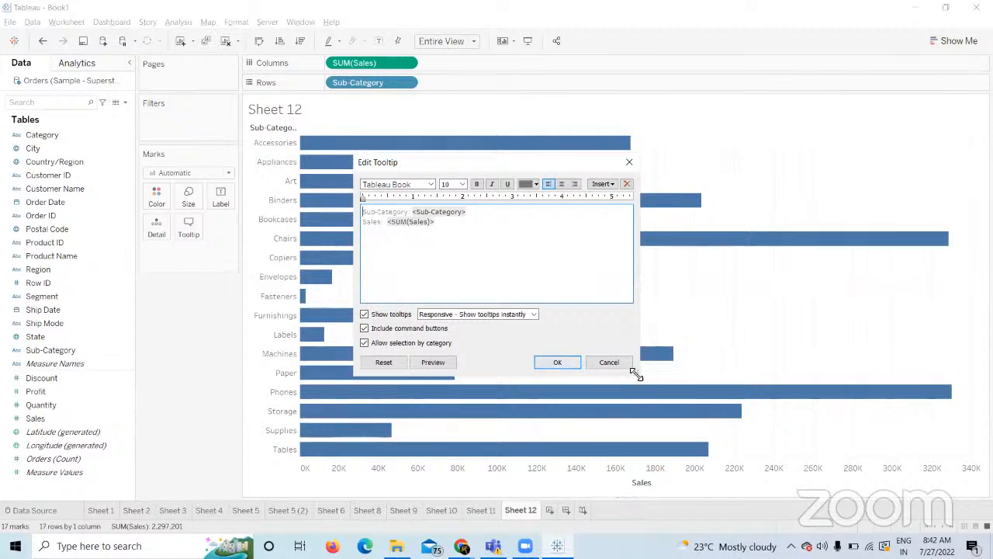
pyautogui.click(559, 362)
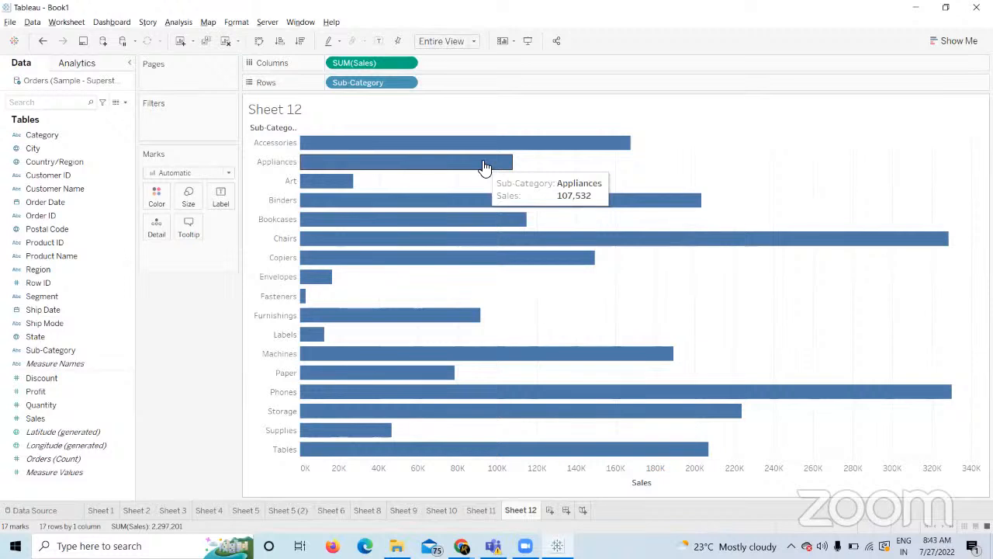
pyautogui.click(187, 228)
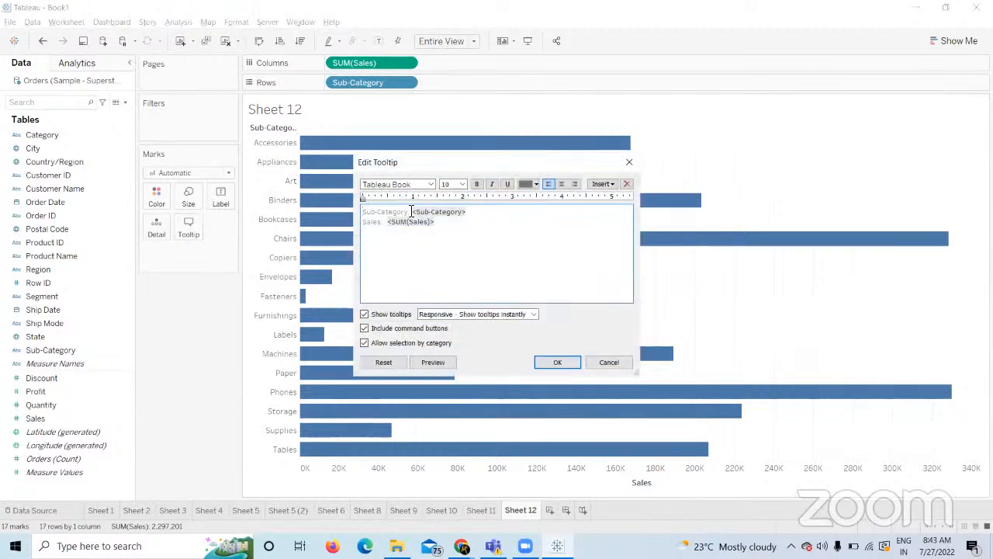
pyautogui.moveTo(412, 213); pyautogui.dragTo(363, 214)
pyautogui.moveTo(385, 222); pyautogui.dragTo(332, 220)
pyautogui.press('BackSpace')
pyautogui.moveTo(409, 212); pyautogui.dragTo(341, 206)
pyautogui.press('BackSpace')
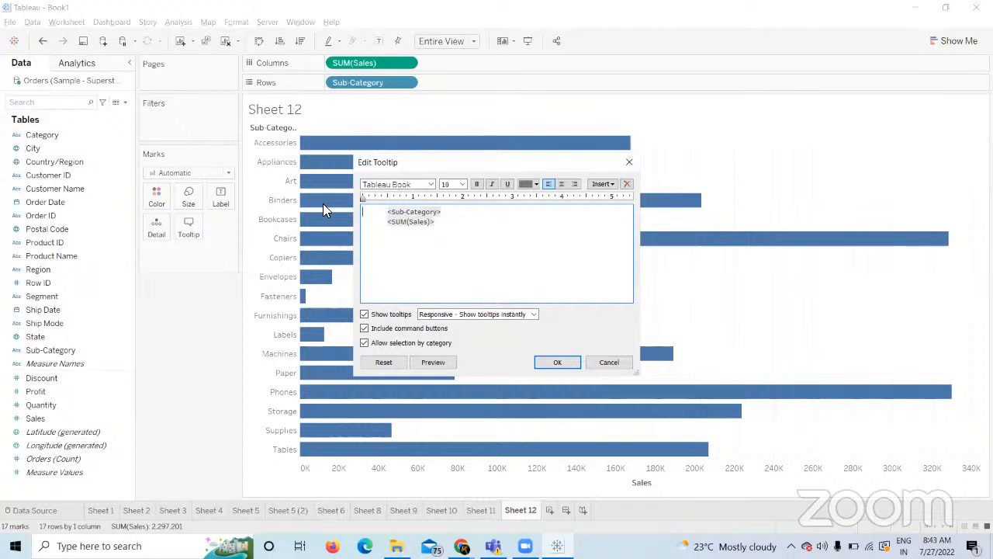
# Rewrite the tooltip as 'This <Sub-Category> is giving a sale of <SUM(Sales)>'.
pyautogui.write('These')
pyautogui.click(458, 219)
pyautogui.press('BackSpace')
pyautogui.click(467, 210)
pyautogui.moveTo(450, 236); pyautogui.dragTo(390, 226)
pyautogui.hotkey('ctrl', 'c')
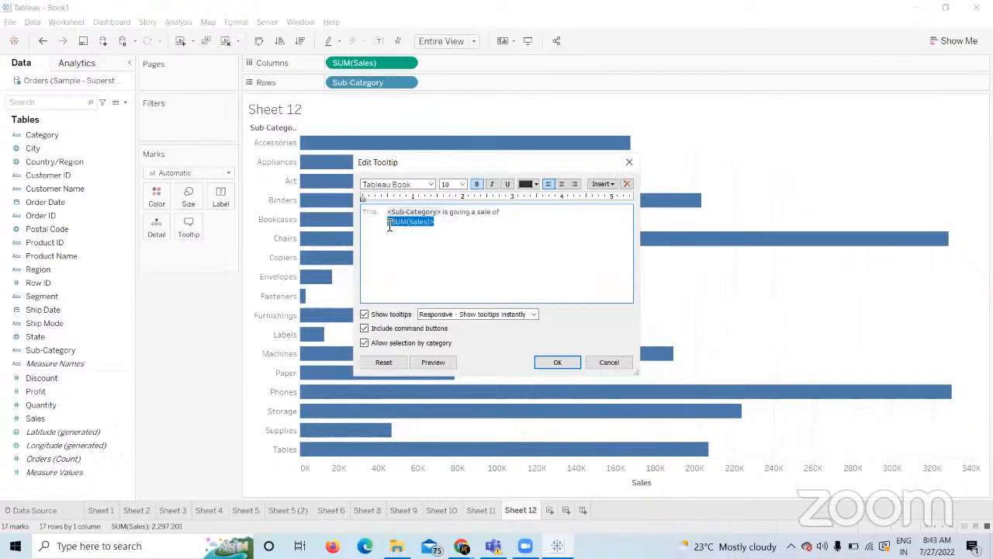
pyautogui.press('BackSpace')
pyautogui.press('BackSpace')
pyautogui.hotkey('ctrl', 'v')
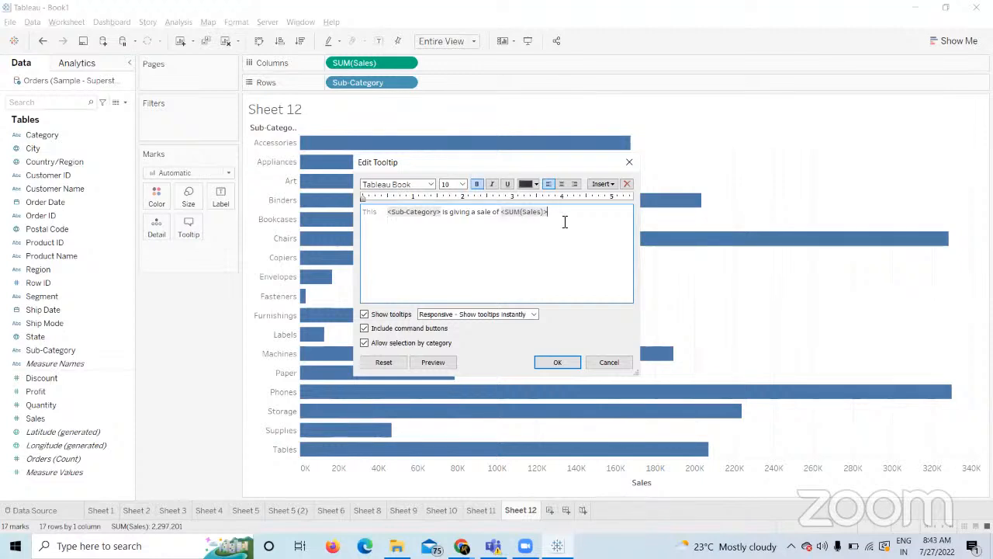
# Set the <SUM(Sales)> and <Sub-Category> fields to size 12 and apply the tooltip.
pyautogui.moveTo(559, 216); pyautogui.dragTo(503, 214)
pyautogui.click(453, 184)
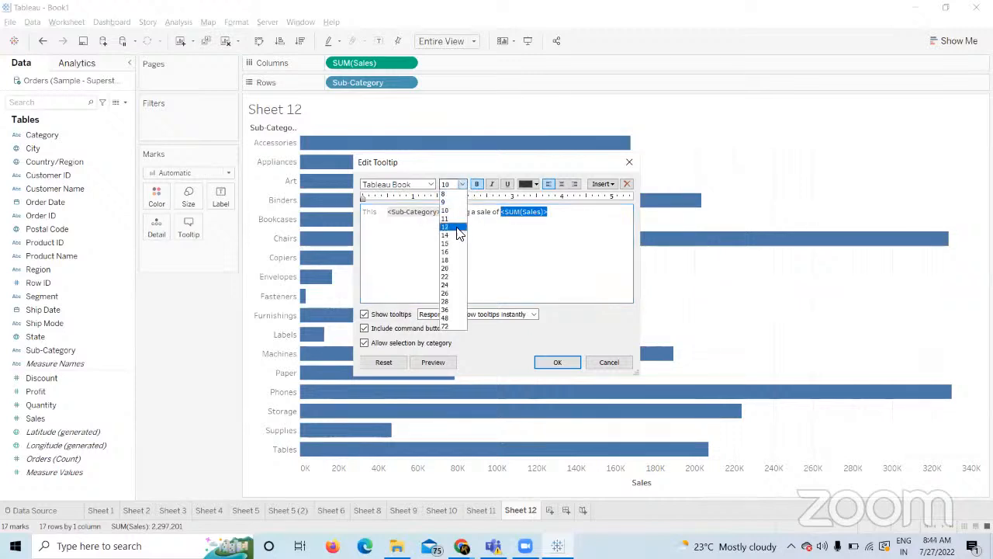
pyautogui.click(459, 228)
pyautogui.click(456, 222)
pyautogui.moveTo(442, 215); pyautogui.dragTo(387, 214)
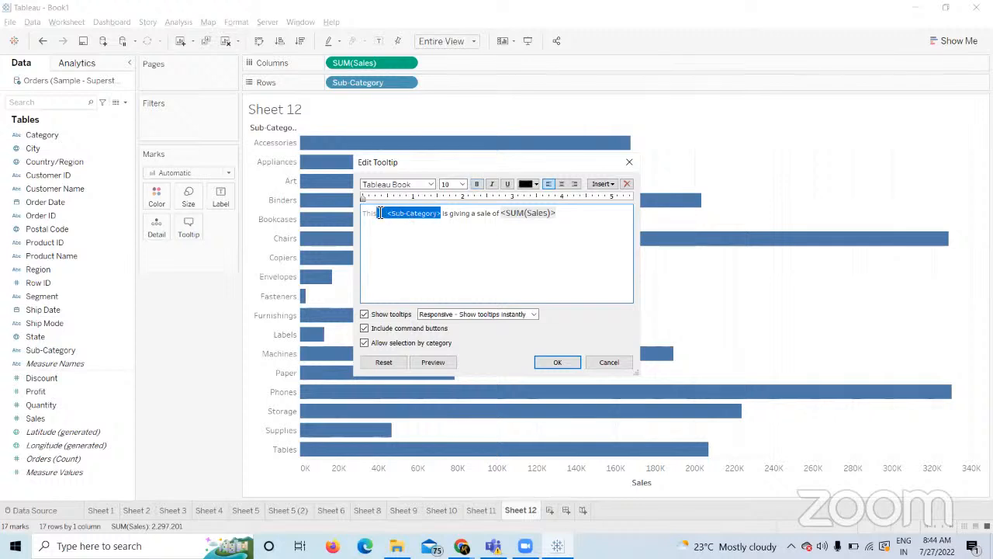
pyautogui.click(462, 184)
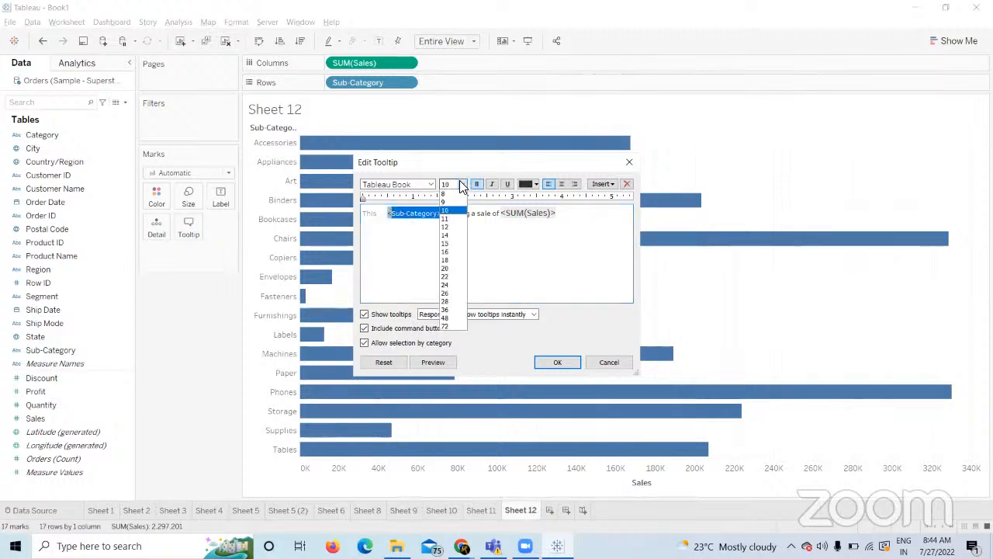
pyautogui.click(454, 226)
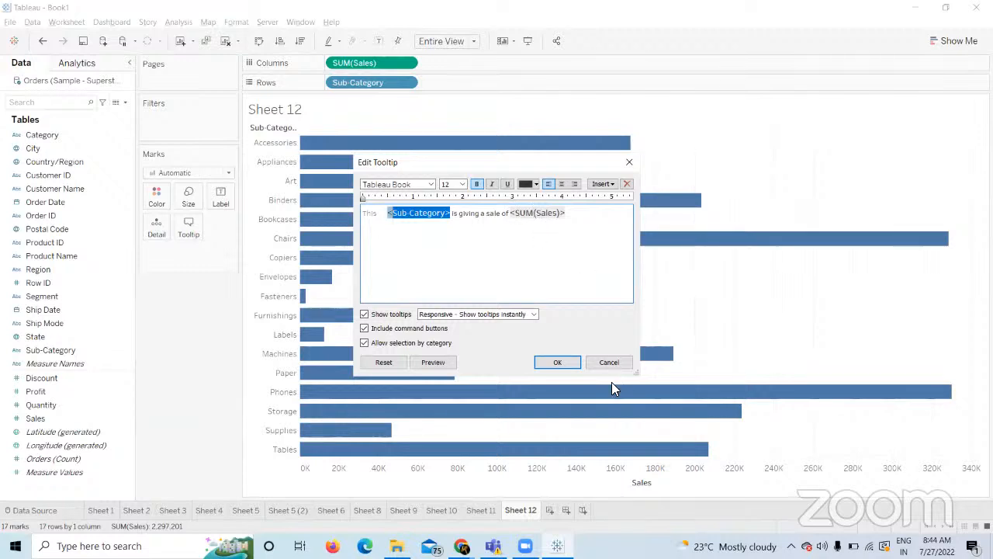
pyautogui.click(569, 362)
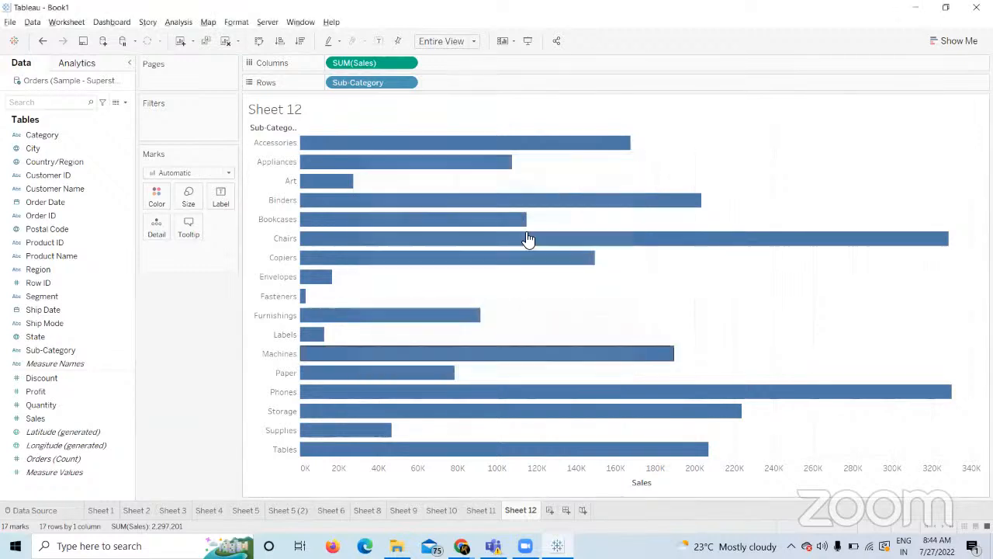
pyautogui.moveTo(511, 205)
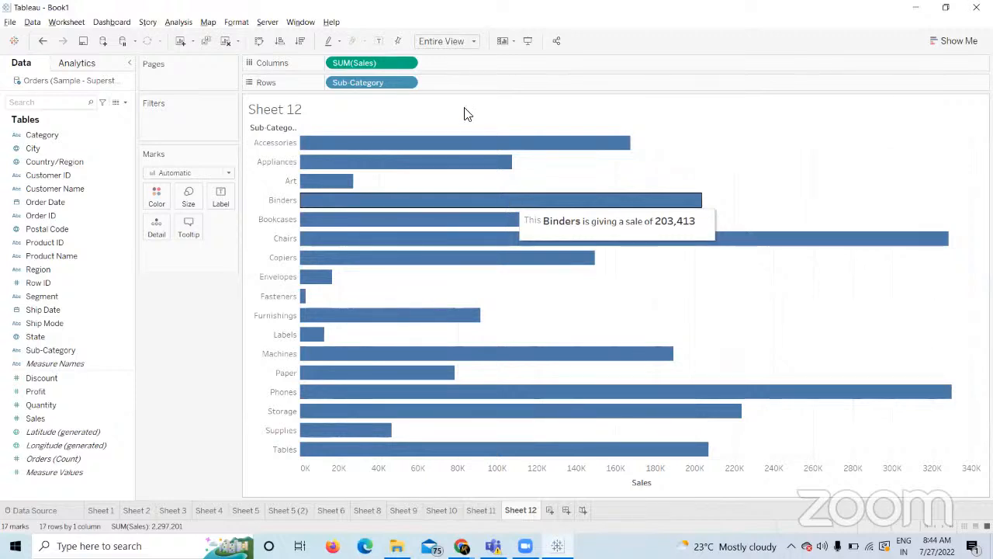
pyautogui.moveTo(485, 147)
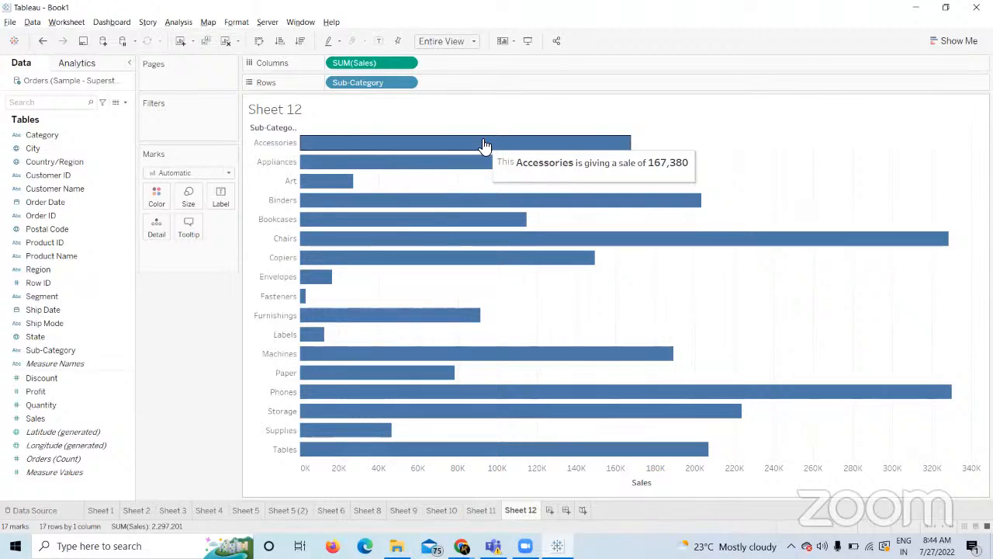
pyautogui.hotkey('alt', 'Tab')
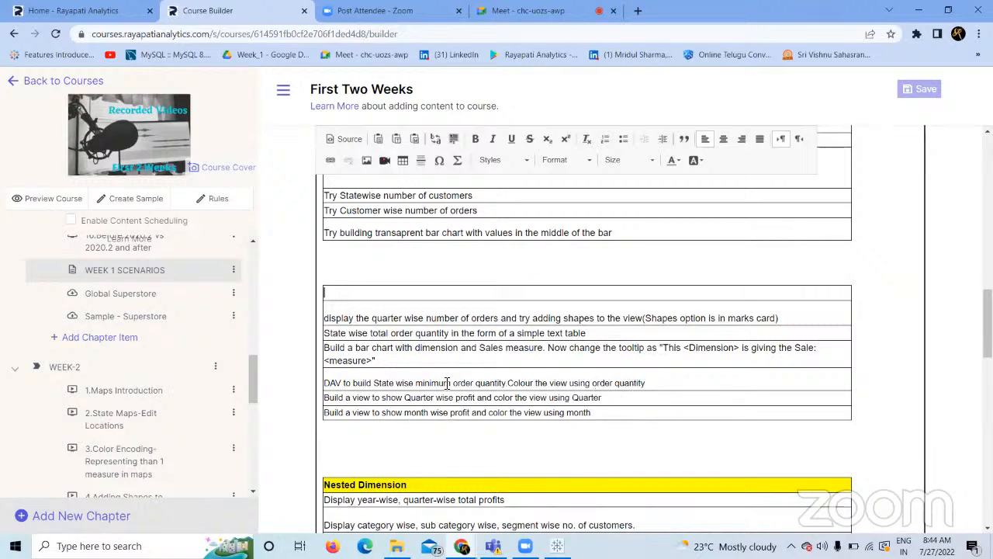
pyautogui.hotkey('alt', 'Tab')
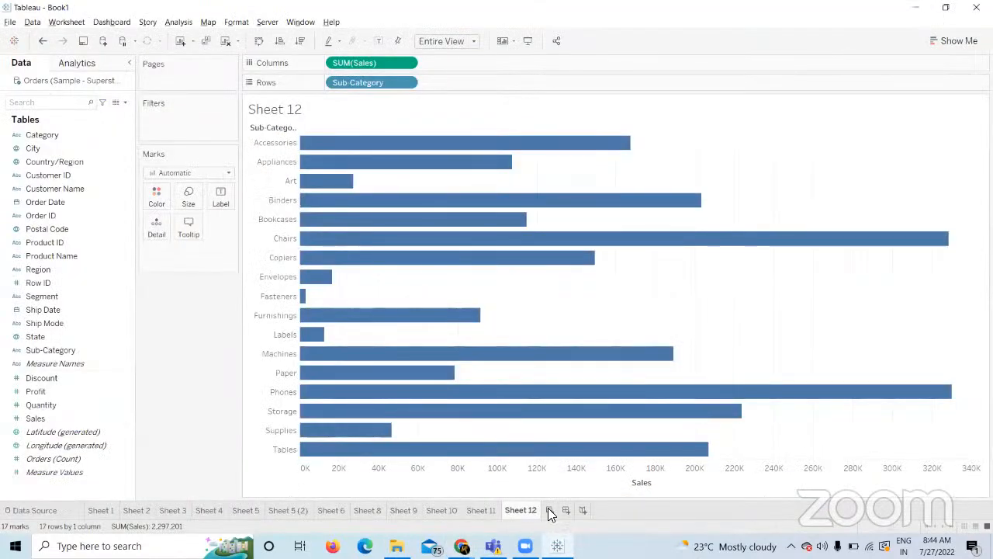
# Add Sheet 13 charting MIN(Quantity) as bars per Sub-Category.
pyautogui.click(548, 509)
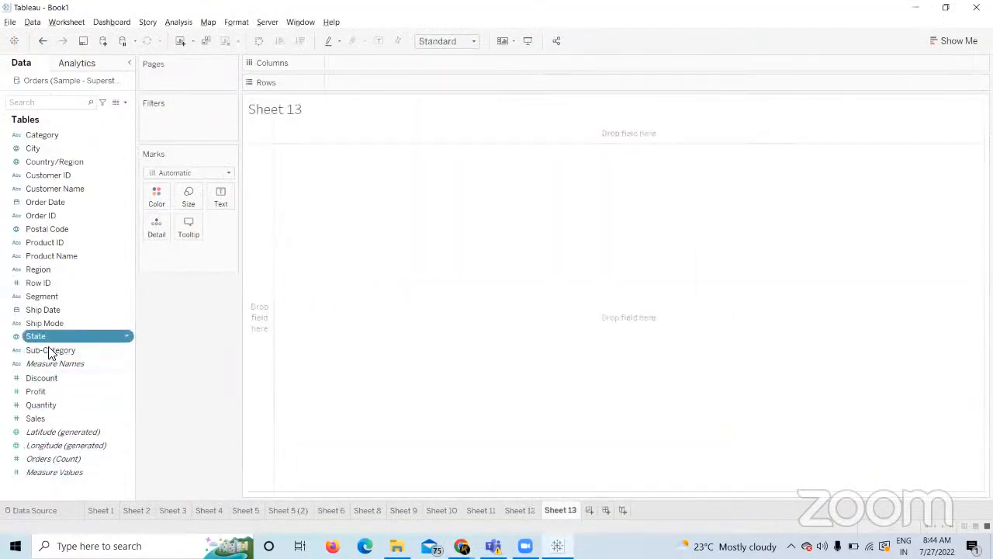
pyautogui.moveTo(50, 350); pyautogui.dragTo(388, 82)
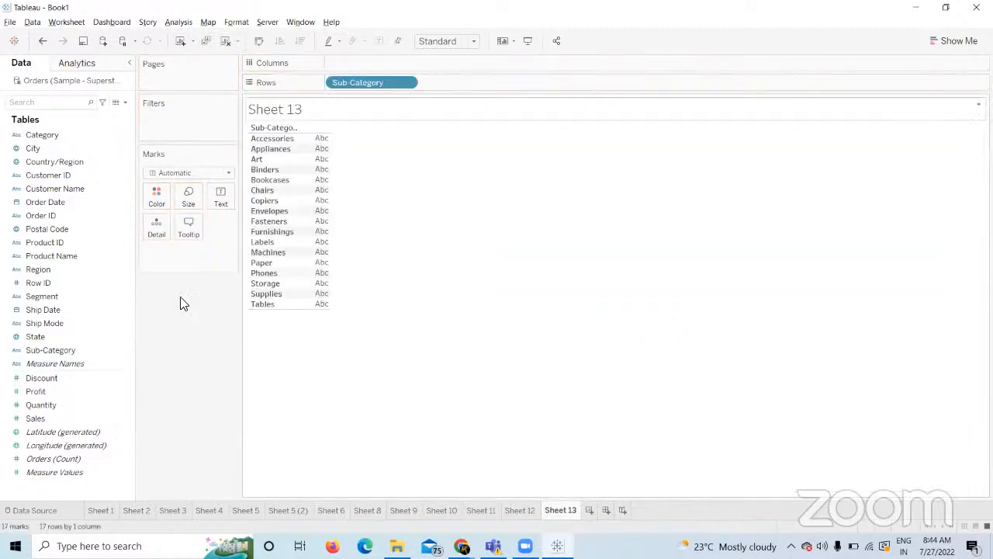
pyautogui.moveTo(41, 405)
pyautogui.mouseDown()
pyautogui.moveTo(333, 22)
pyautogui.moveTo(358, 65)
pyautogui.mouseUp()
pyautogui.rightClick(358, 65)
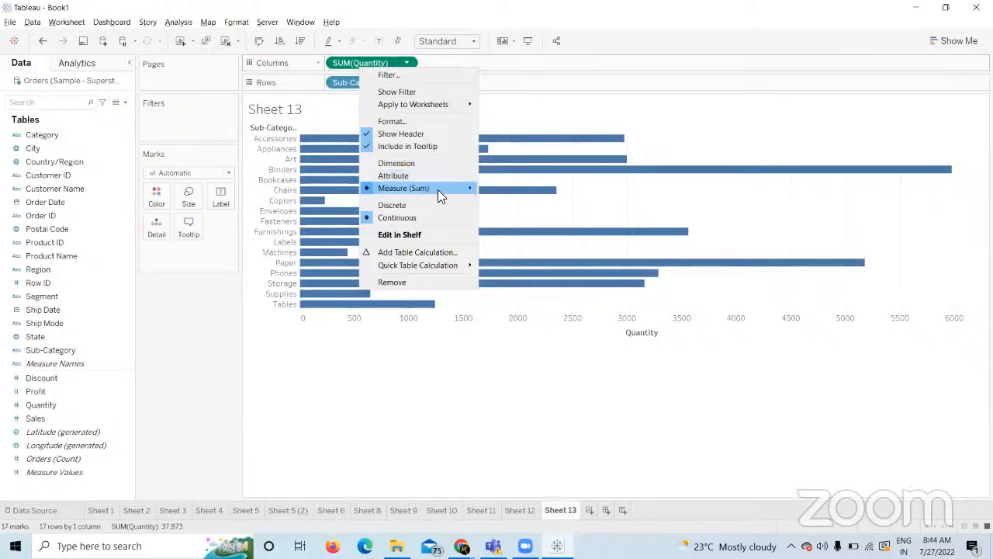
pyautogui.moveTo(438, 192)
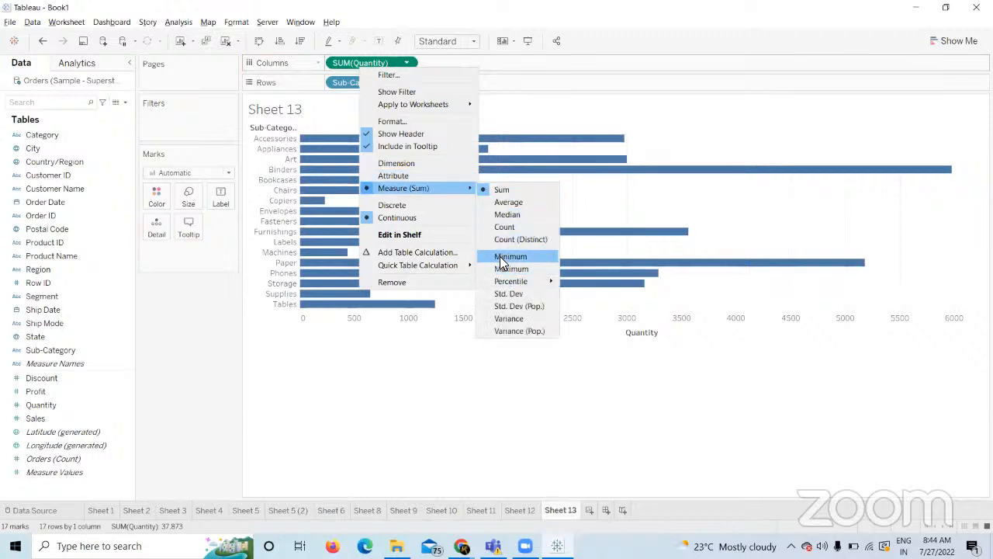
pyautogui.click(501, 257)
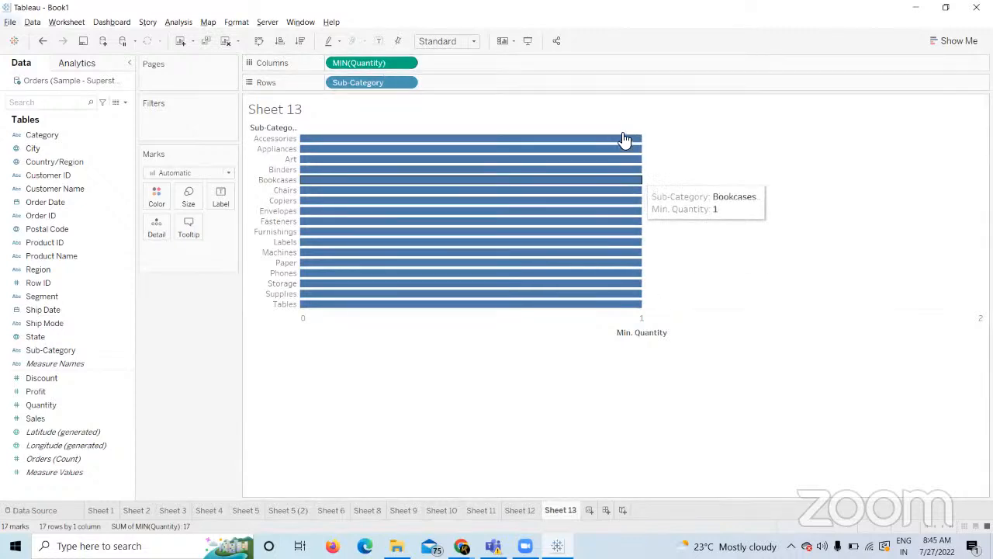
# Fit the chart to Entire View, show mark labels, and switch to Chrome.
pyautogui.click(458, 40)
pyautogui.click(462, 92)
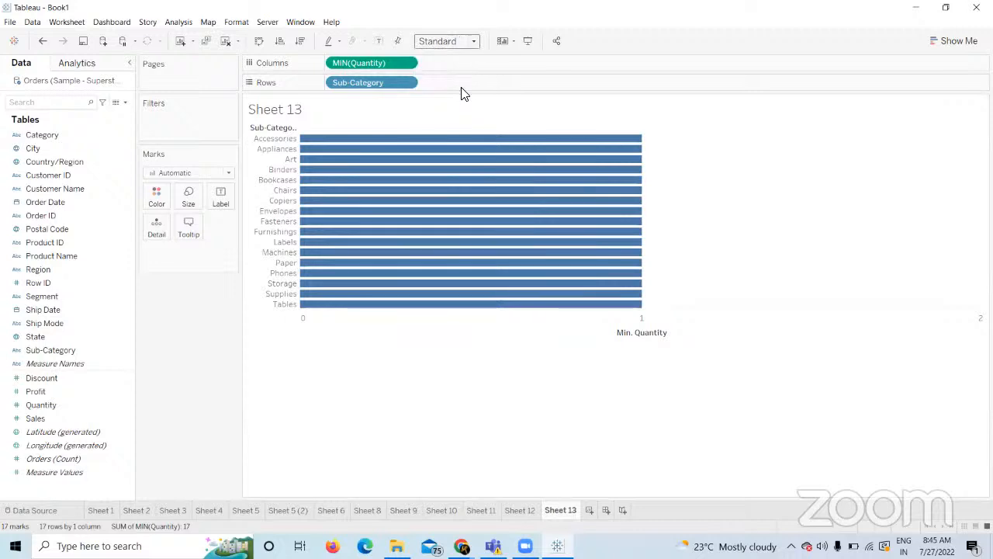
pyautogui.click(378, 41)
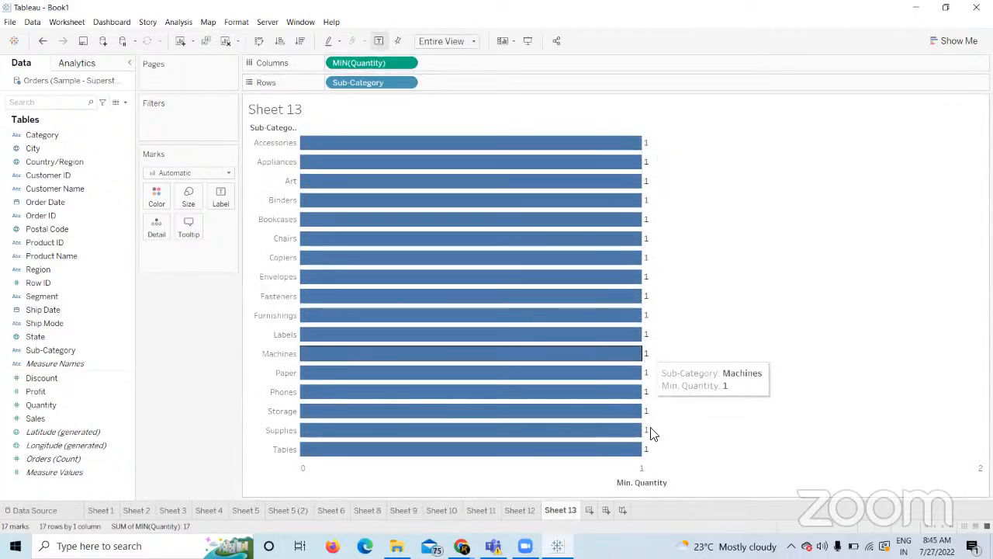
pyautogui.hotkey('alt', 'Tab')
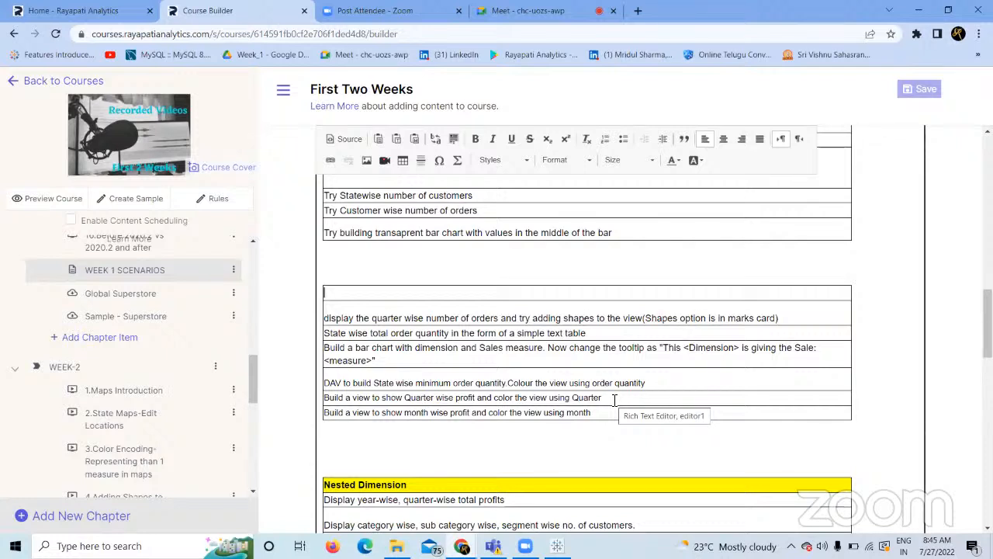
# Scroll the course page, then bring Chrome's Google Meet call tab to the front.
pyautogui.moveTo(510, 535)
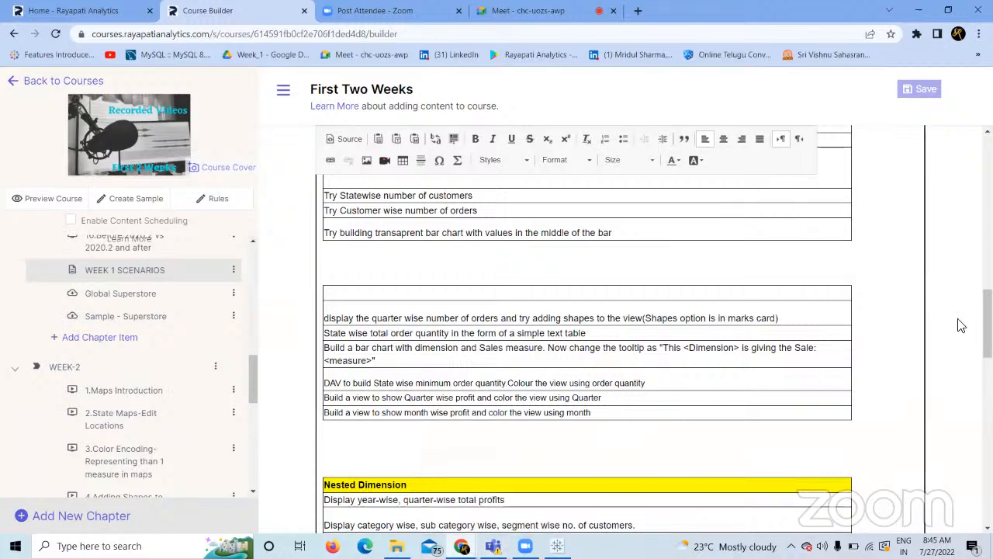
pyautogui.moveTo(988, 324); pyautogui.dragTo(962, 332)
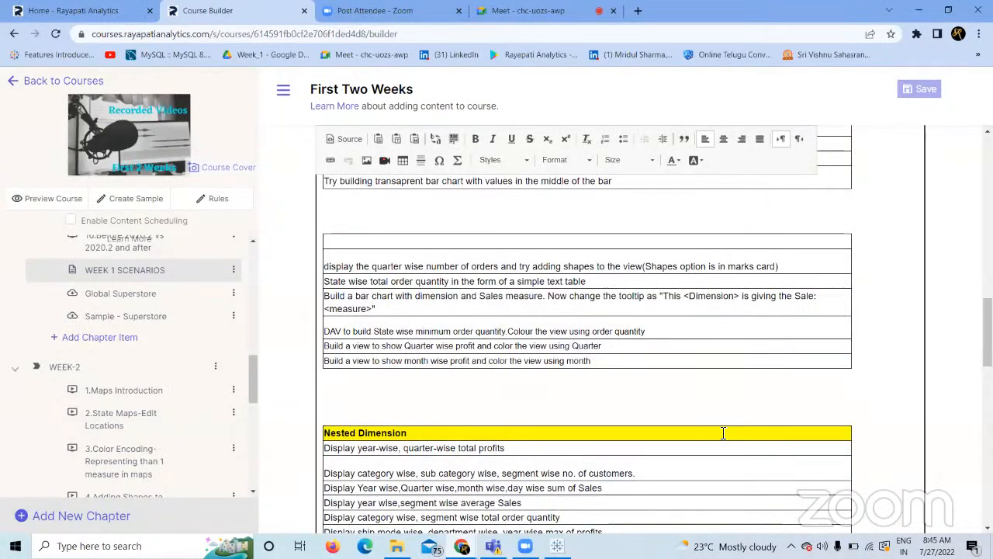
pyautogui.click(557, 547)
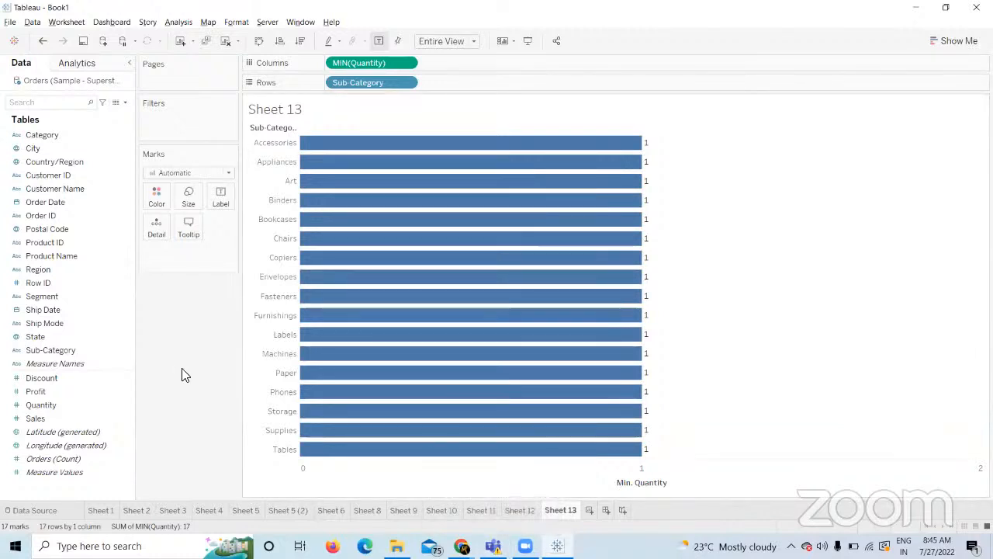
pyautogui.click(462, 546)
pyautogui.click(404, 505)
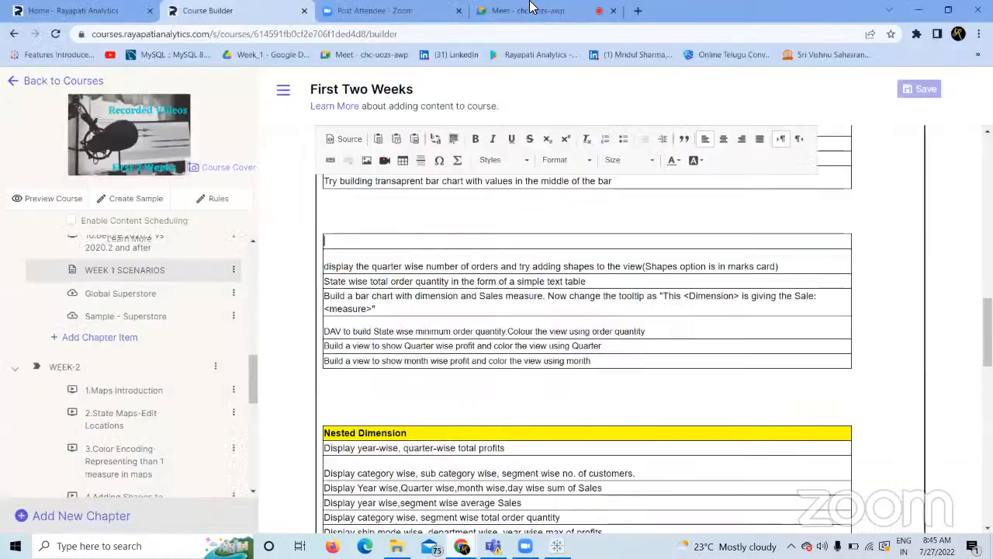
pyautogui.click(535, 10)
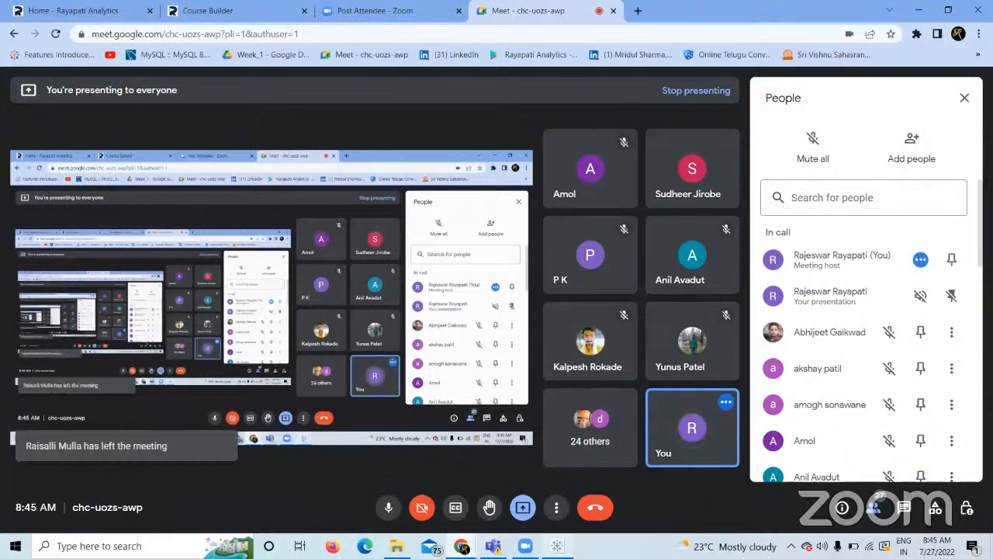
# Move from Zoom and the Meet call view to the Course Builder editor tab.
pyautogui.click(525, 545)
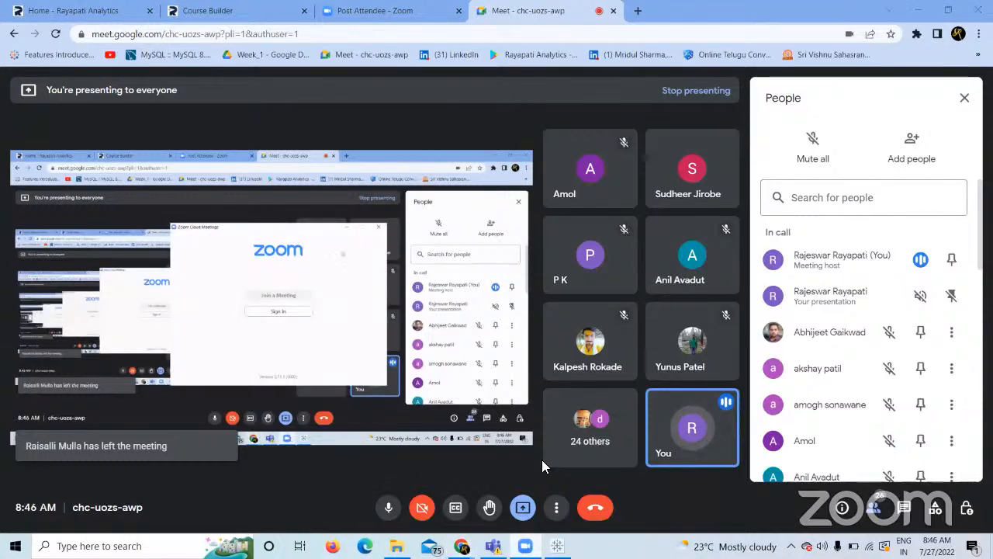
pyautogui.click(542, 460)
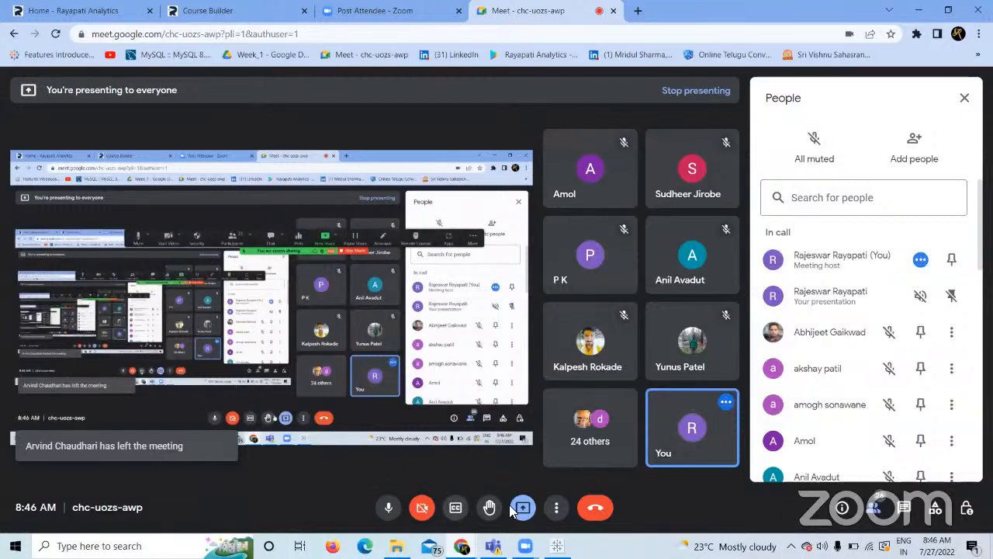
pyautogui.moveTo(526, 545)
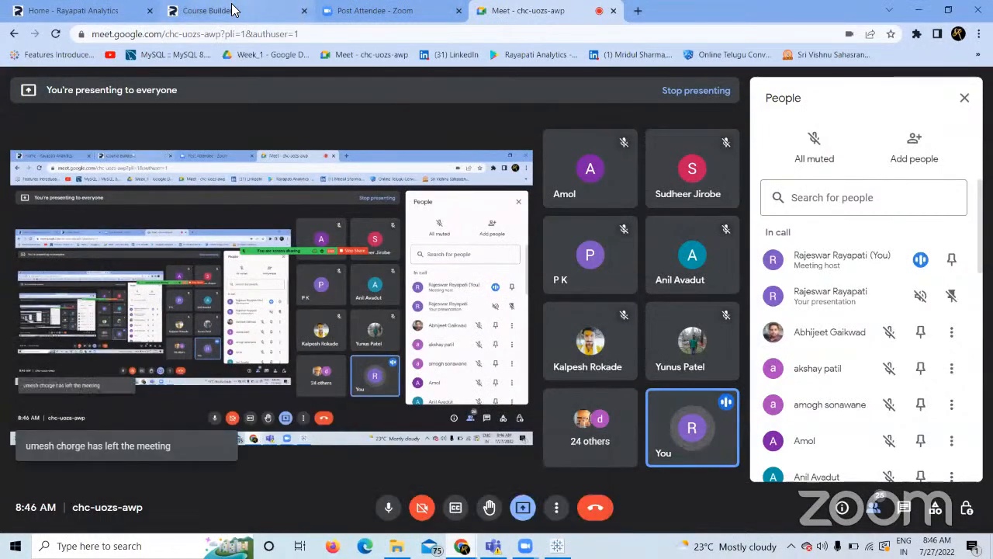
pyautogui.click(279, 10)
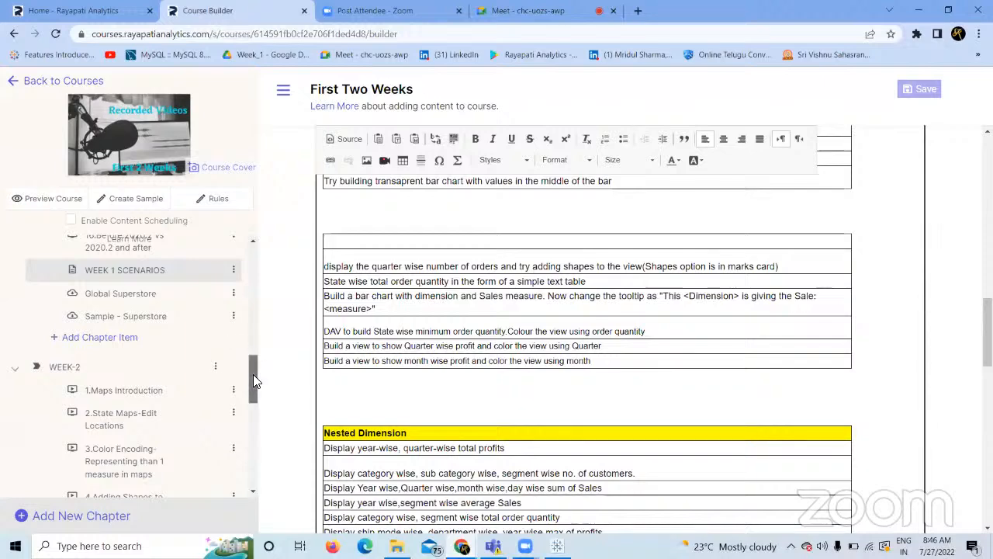
# Scroll the First Two Weeks sidebar through the WEEK 1 items and back, then open Chrome's menu.
pyautogui.scroll(-5, 253, 374)
pyautogui.moveTo(253, 431); pyautogui.dragTo(238, 227)
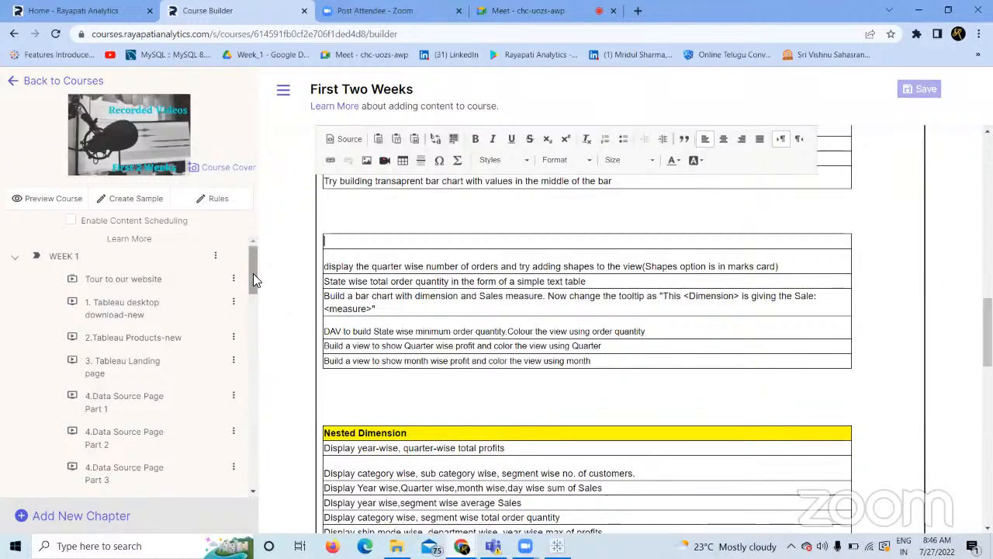
pyautogui.scroll(-1, 253, 280)
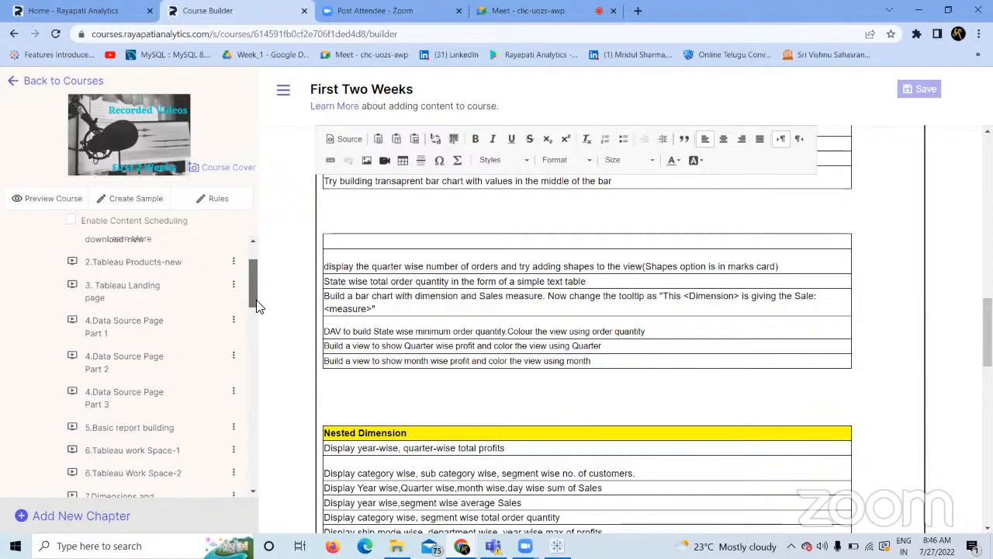
pyautogui.scroll(-2, 256, 310)
pyautogui.scroll(-2, 259, 326)
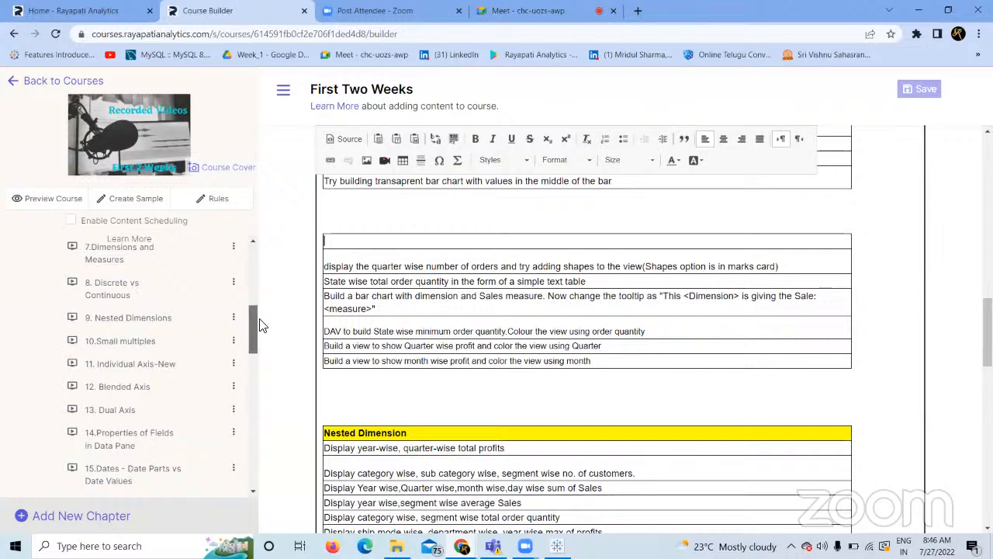
pyautogui.moveTo(253, 326); pyautogui.dragTo(281, 282)
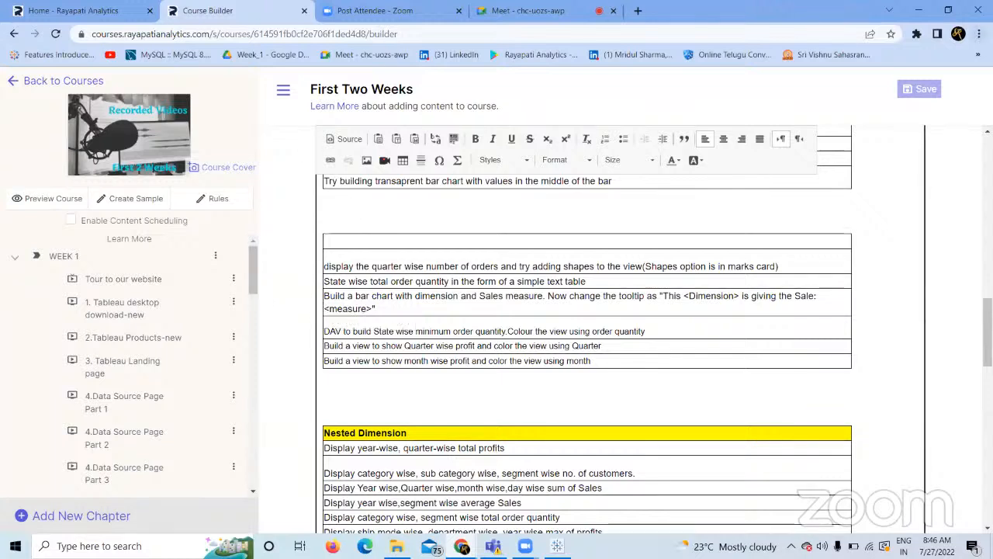
pyautogui.click(980, 33)
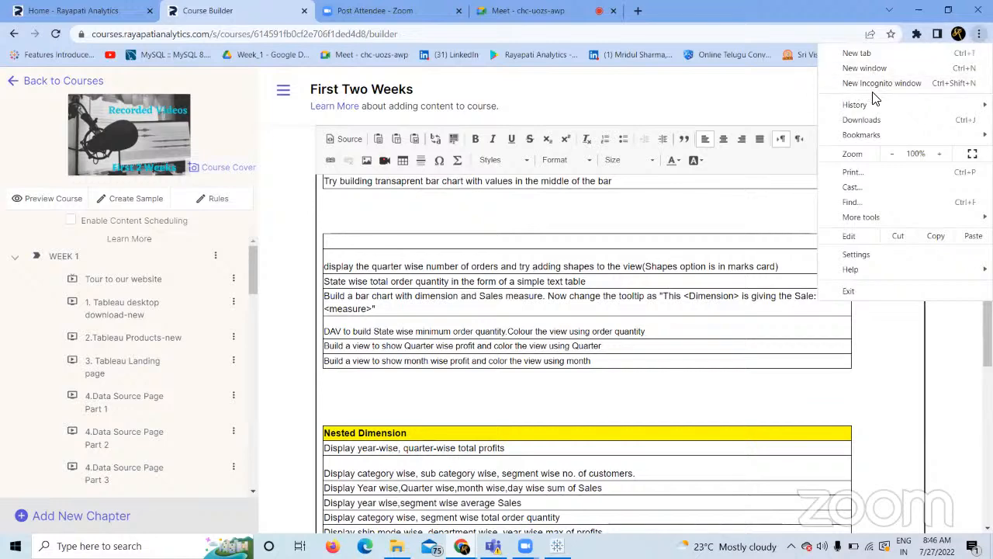
# Open a new incognito window and load rayapatianalytics.com.
pyautogui.click(876, 83)
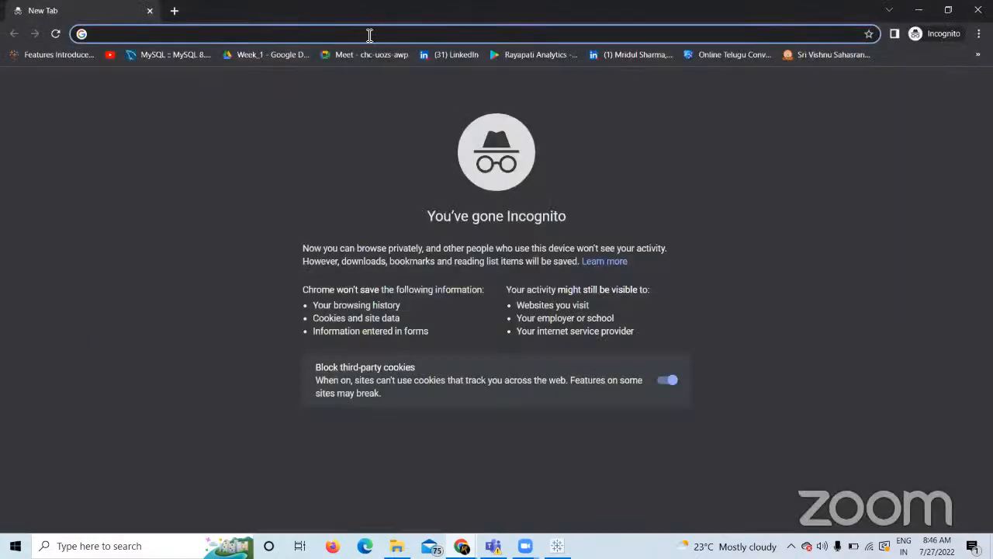
pyautogui.write('rayapatianalytics.com')
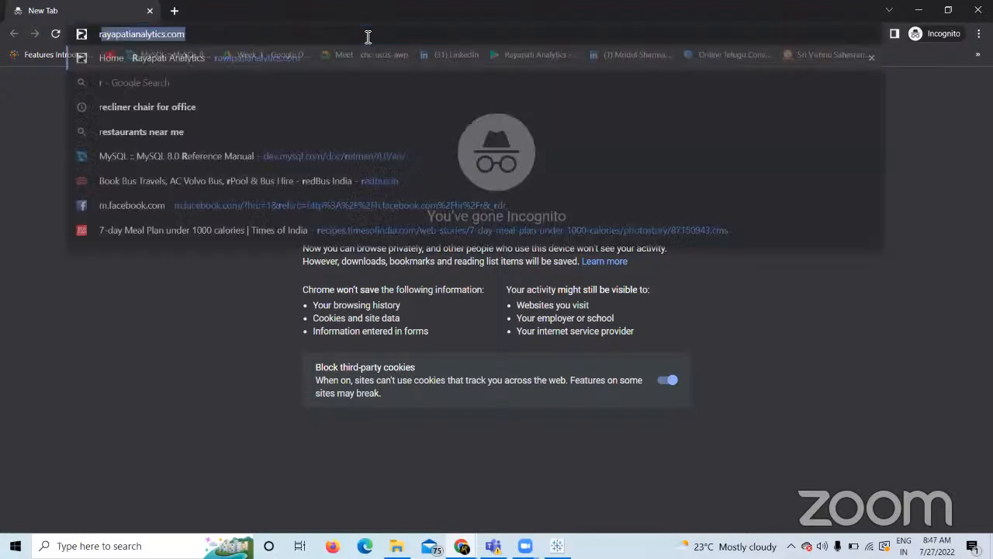
pyautogui.press('Return')
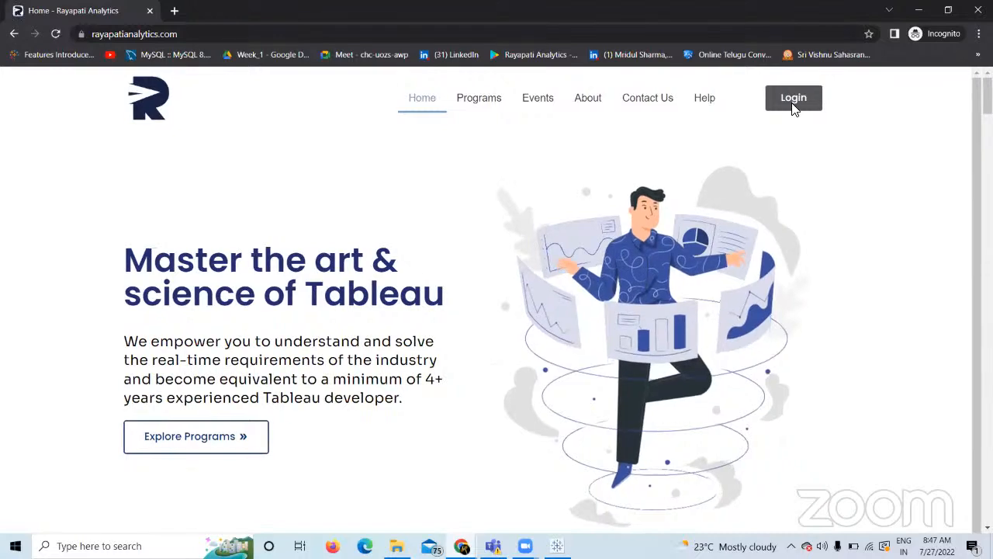
# Log in to the course site with the saved account and dismiss the announcement popup.
pyautogui.click(794, 103)
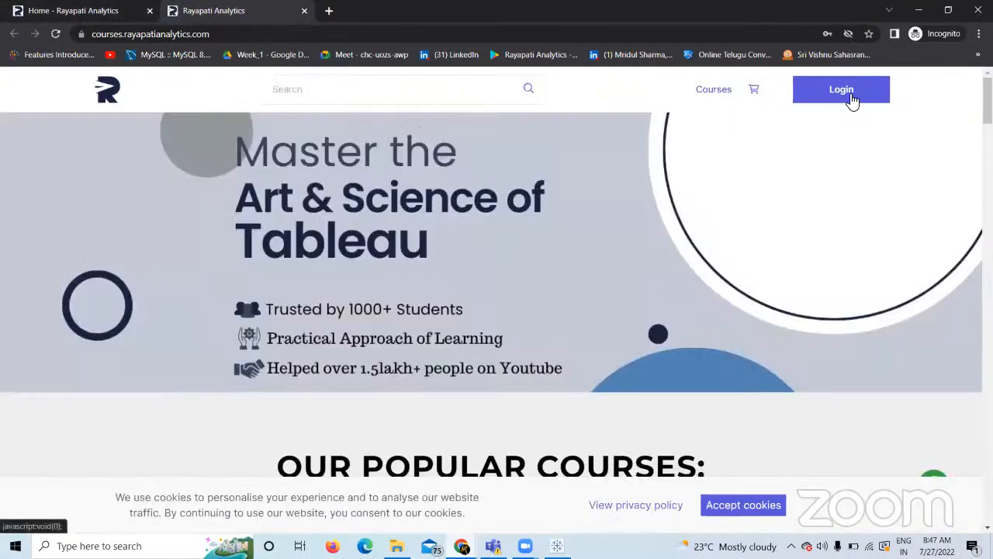
pyautogui.click(848, 98)
pyautogui.click(425, 235)
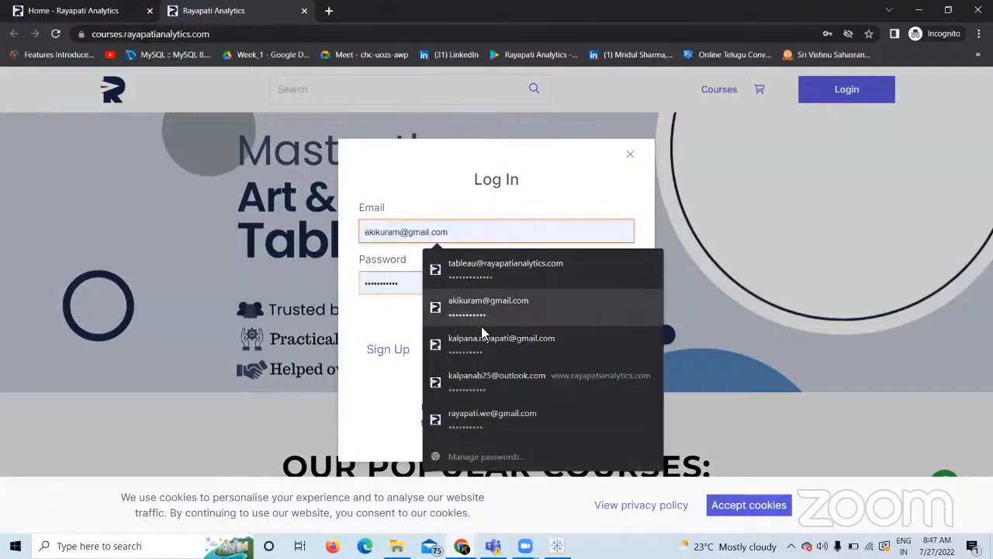
pyautogui.click(493, 308)
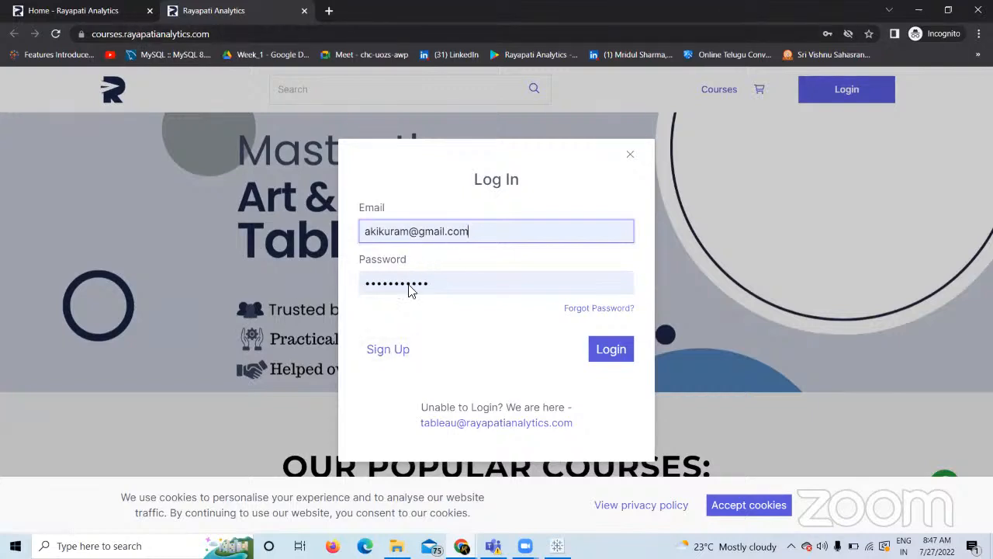
pyautogui.click(608, 352)
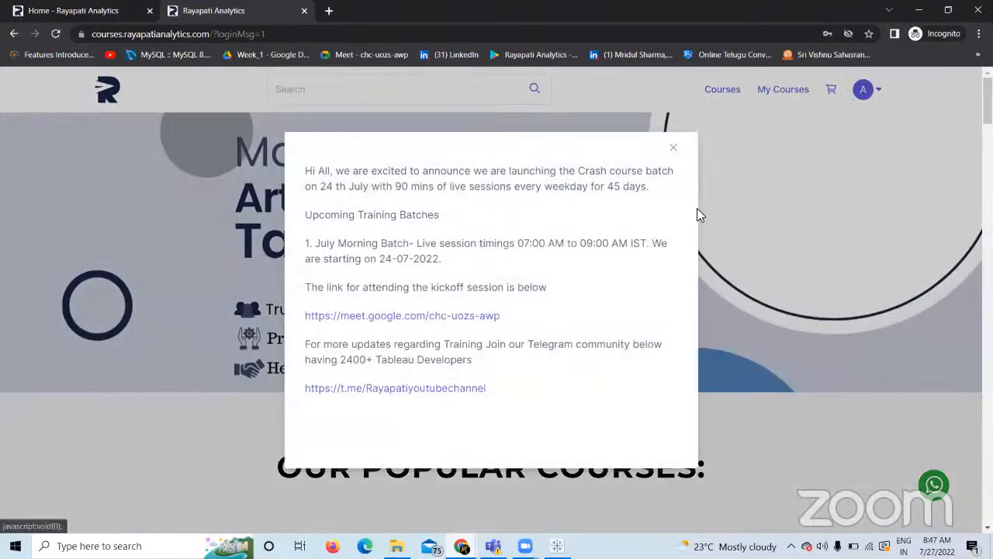
pyautogui.click(697, 210)
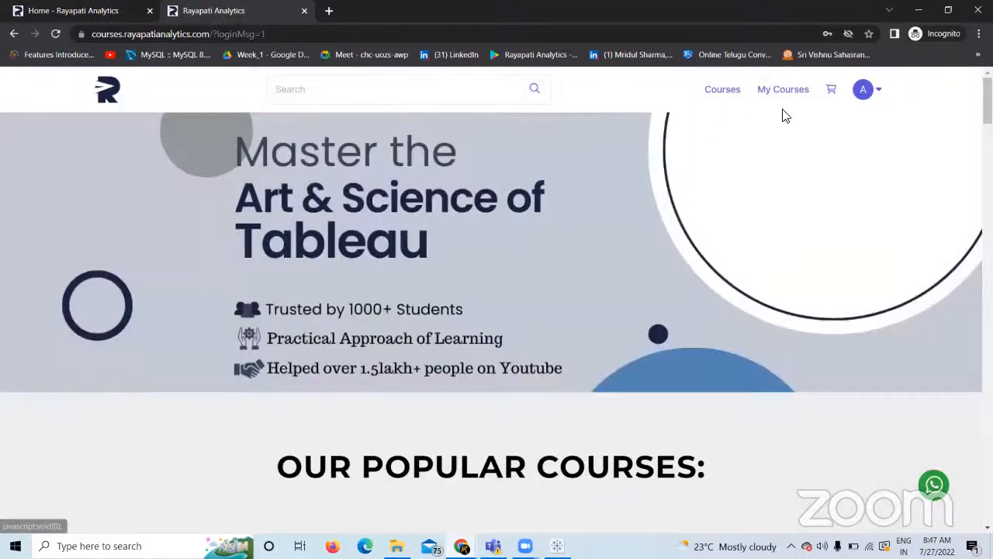
# Go to My Courses and open the Tableau Free Live Sessions - July Morning Batch course.
pyautogui.click(793, 91)
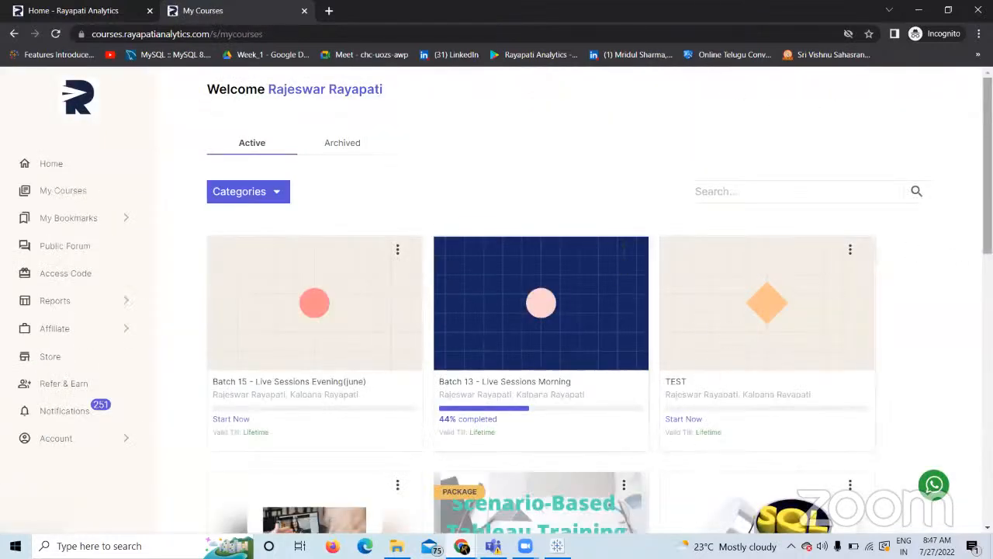
pyautogui.scroll(-2, 914, 250)
pyautogui.scroll(-3, 541, 310)
pyautogui.scroll(-2, 689, 400)
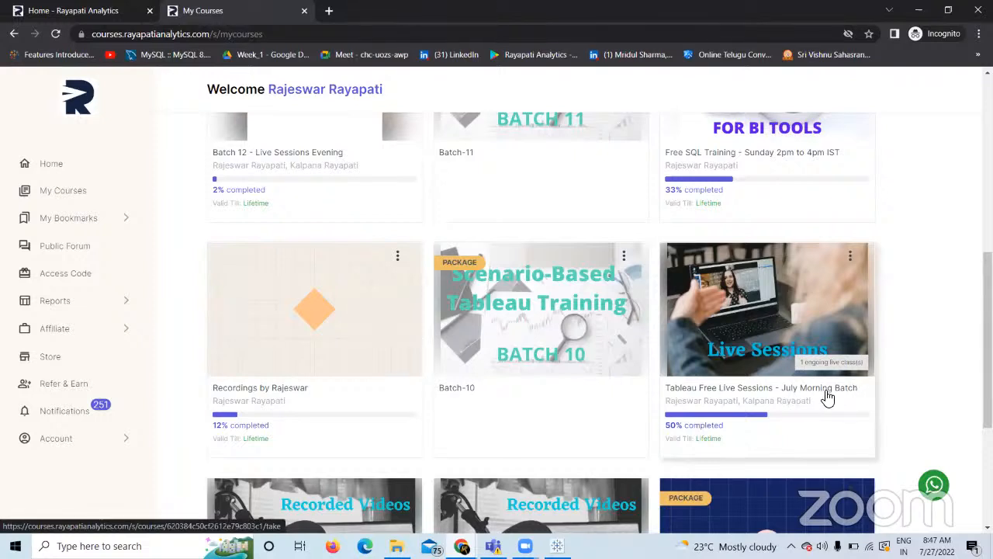
pyautogui.scroll(-1, 963, 377)
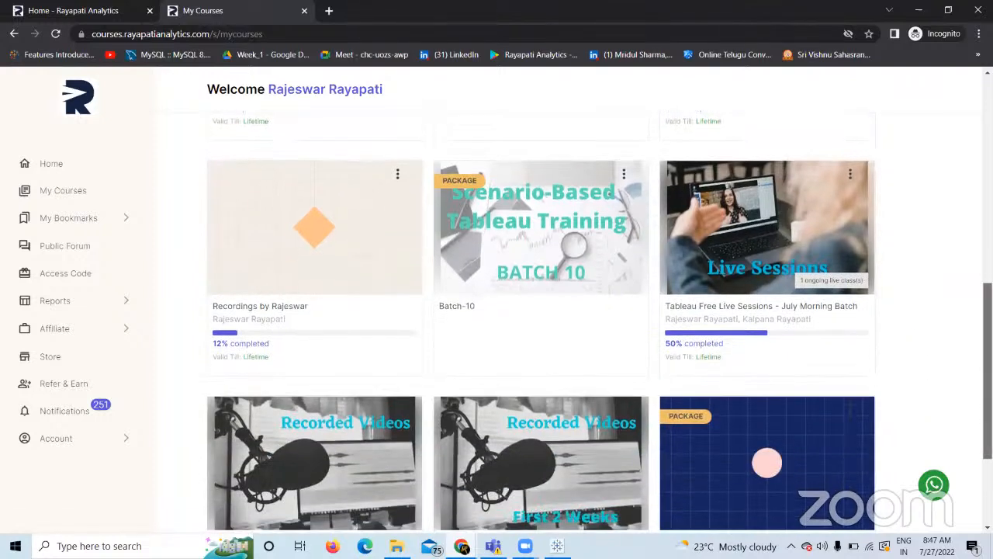
pyautogui.click(763, 313)
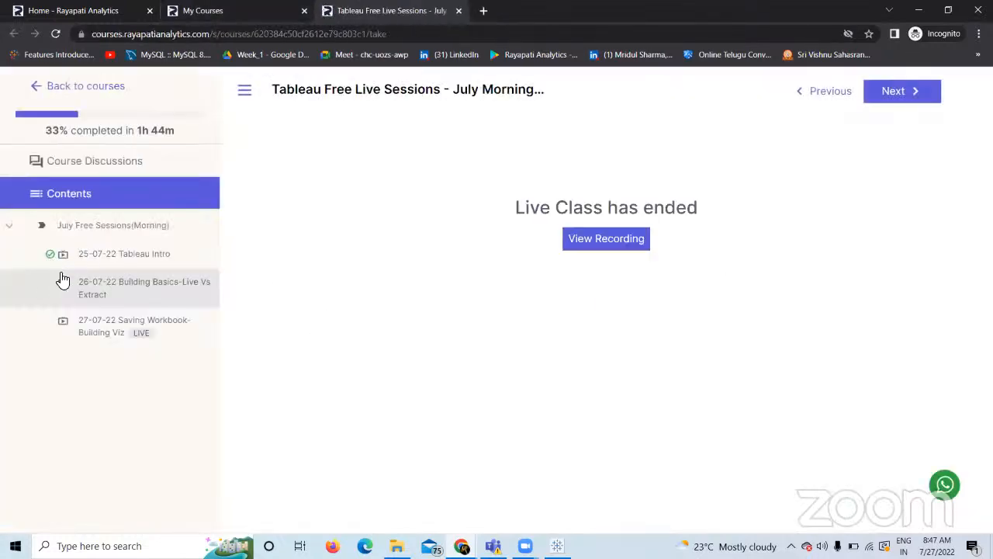
# Review the 25-07-22, 26-07-22 and 27-07-22 sessions, join the 27-07-22 class, then return to My Courses.
pyautogui.click(169, 261)
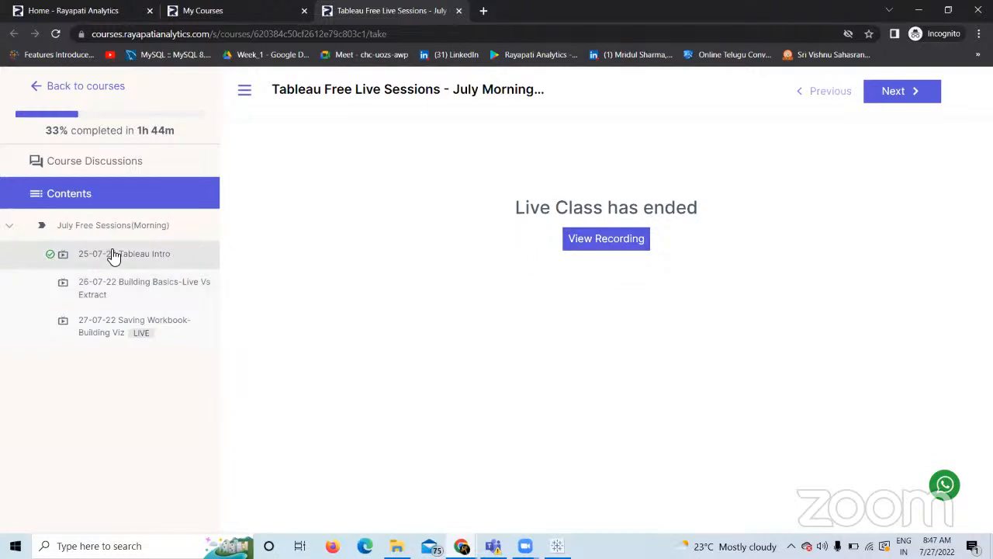
pyautogui.click(101, 292)
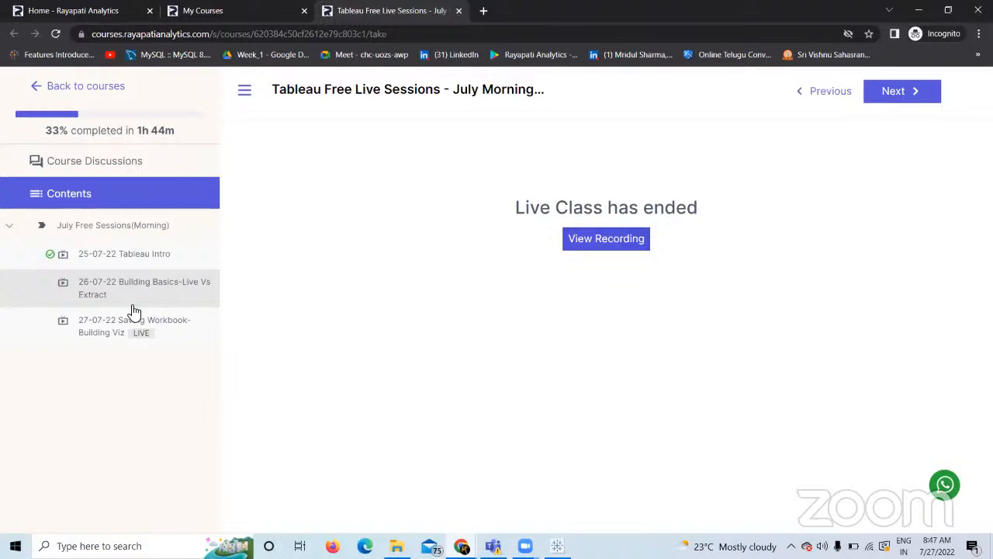
pyautogui.click(117, 332)
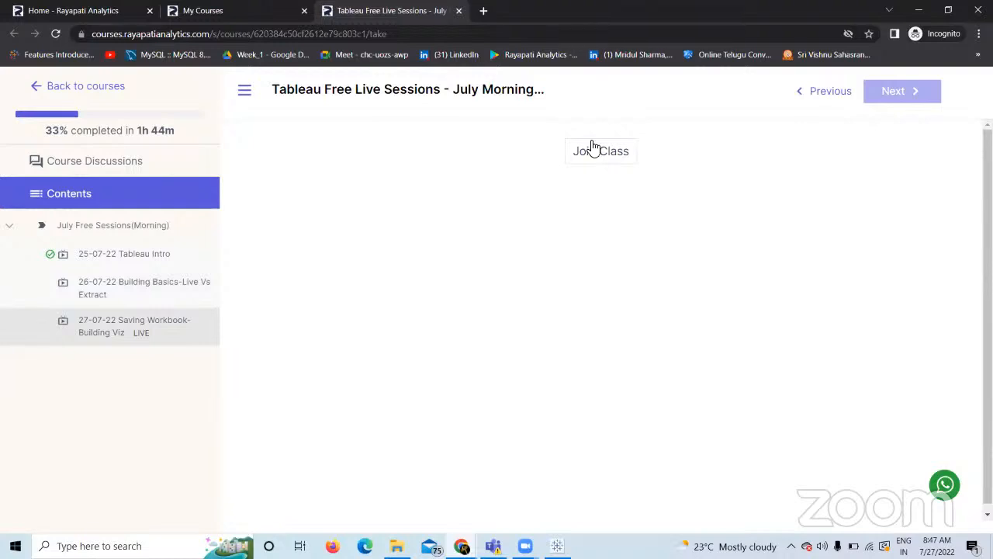
pyautogui.click(596, 150)
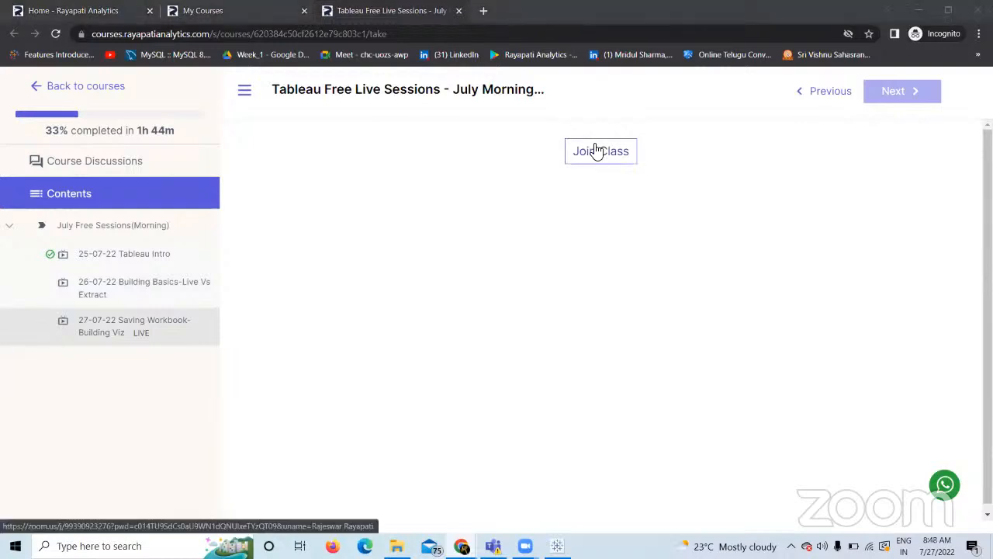
pyautogui.click(114, 254)
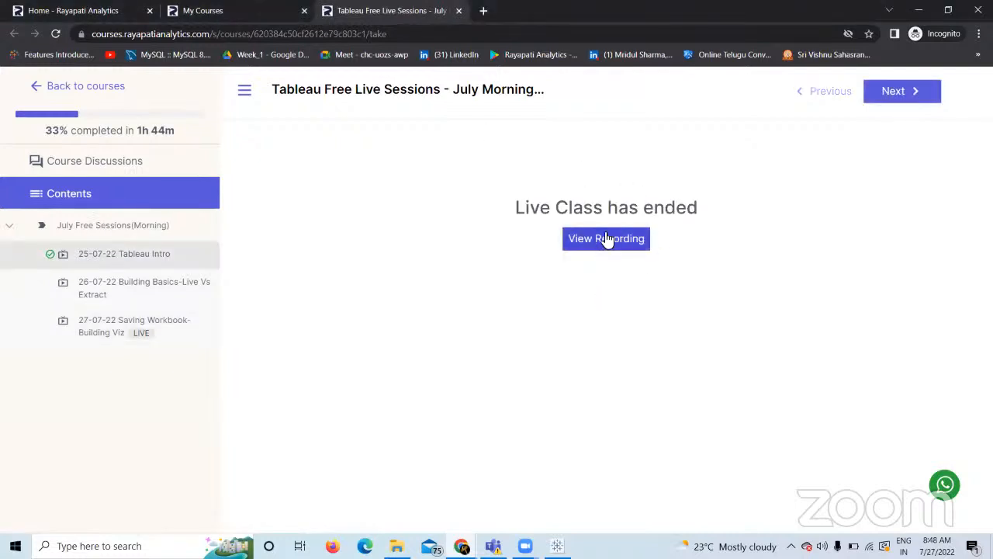
pyautogui.click(111, 334)
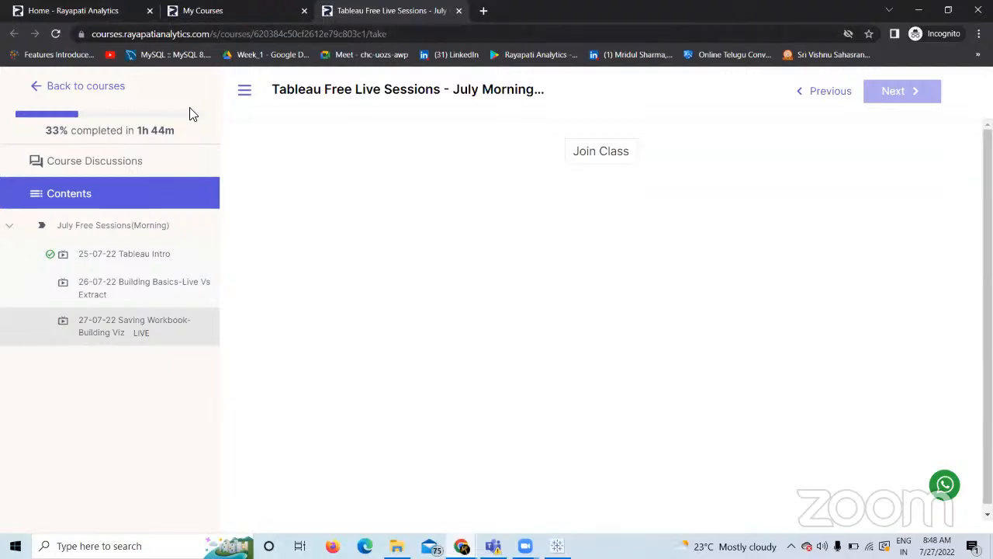
pyautogui.click(84, 87)
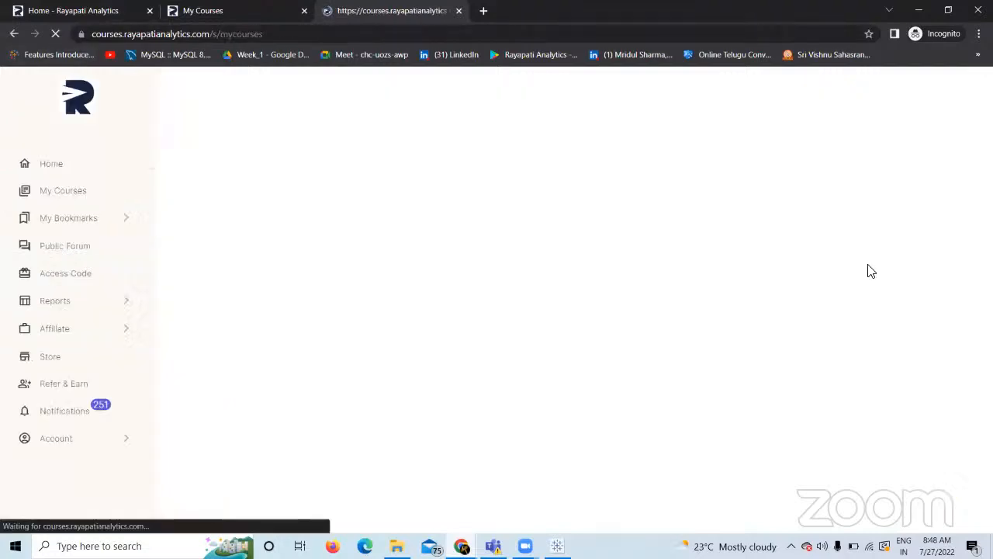
# Open the First Two Weeks course, then go back to the course list.
pyautogui.scroll(-4, 898, 290)
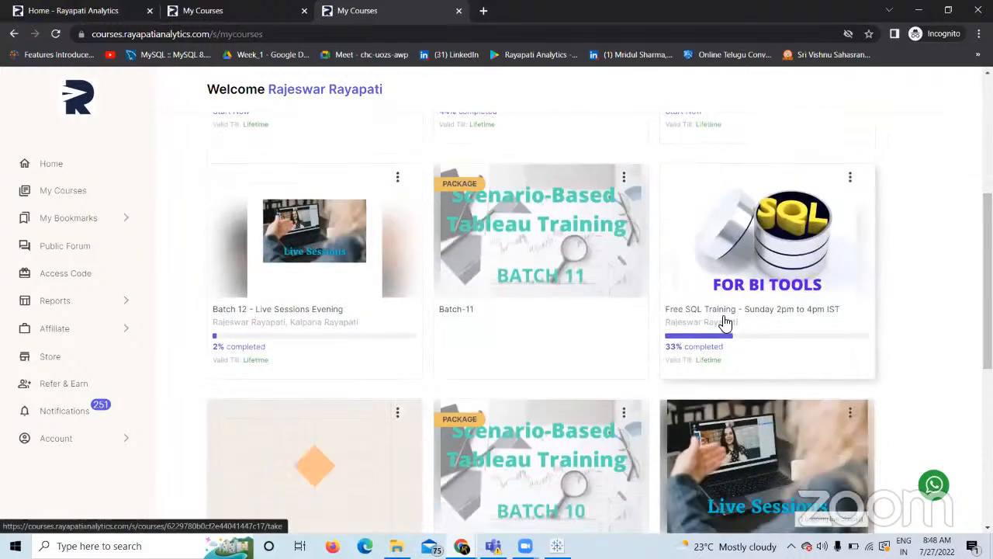
pyautogui.scroll(-1, 966, 324)
pyautogui.scroll(-2, 771, 380)
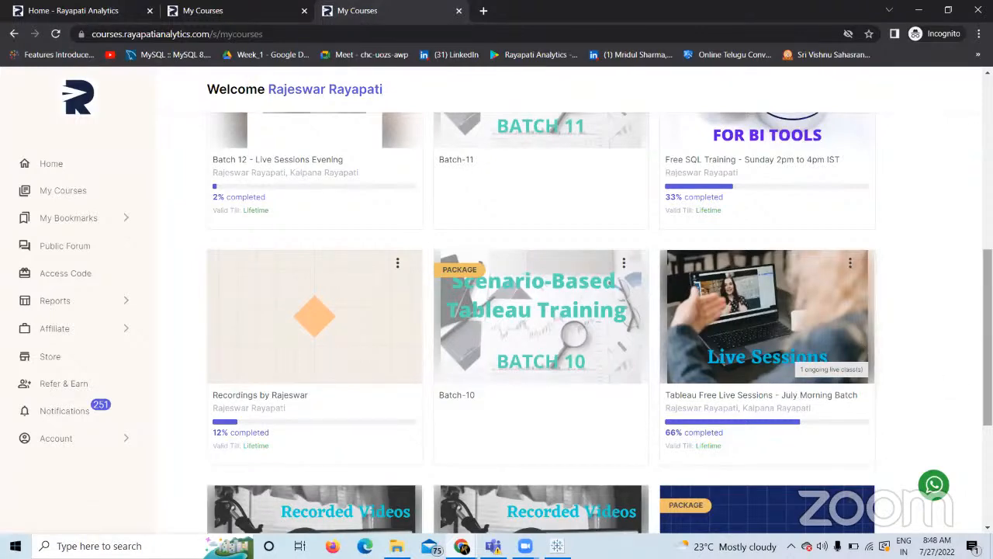
pyautogui.scroll(-3, 961, 380)
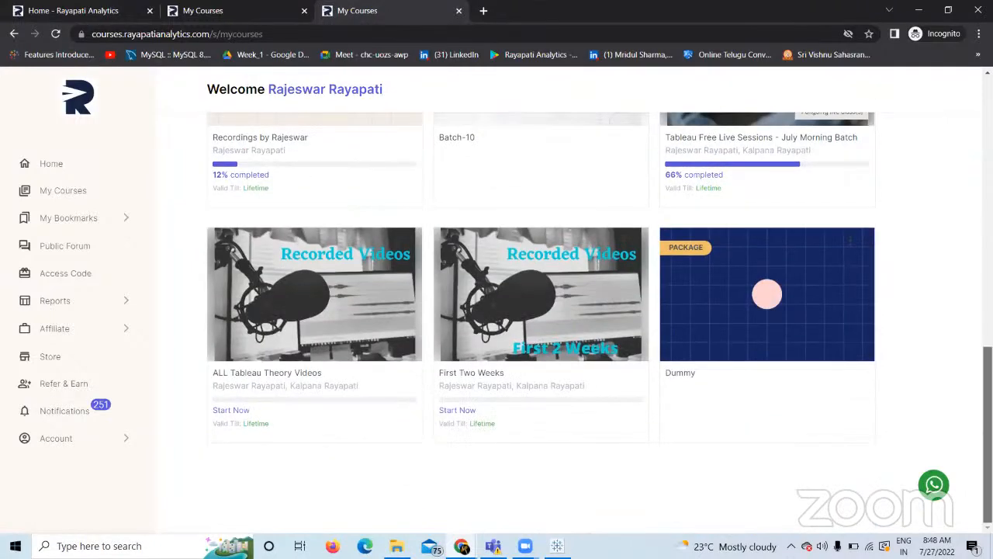
pyautogui.click(490, 376)
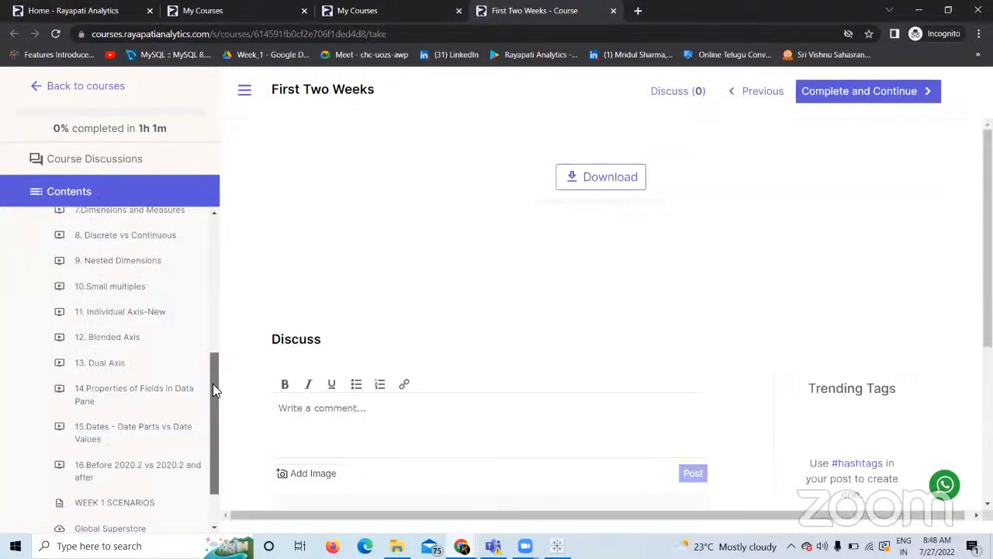
pyautogui.click(87, 88)
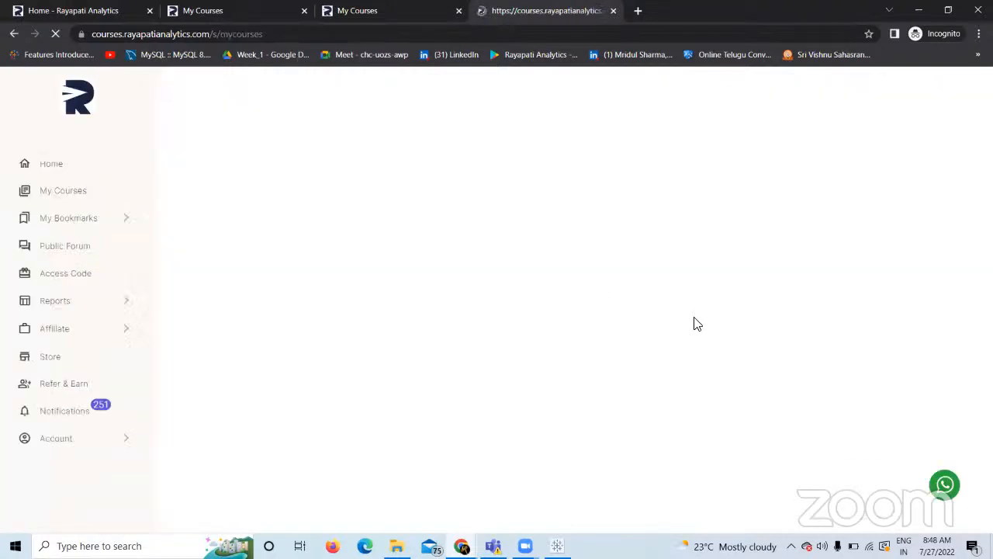
# Scroll through the course grid, then switch to the Home - Rayapati Analytics tab.
pyautogui.scroll(-5, 541, 310)
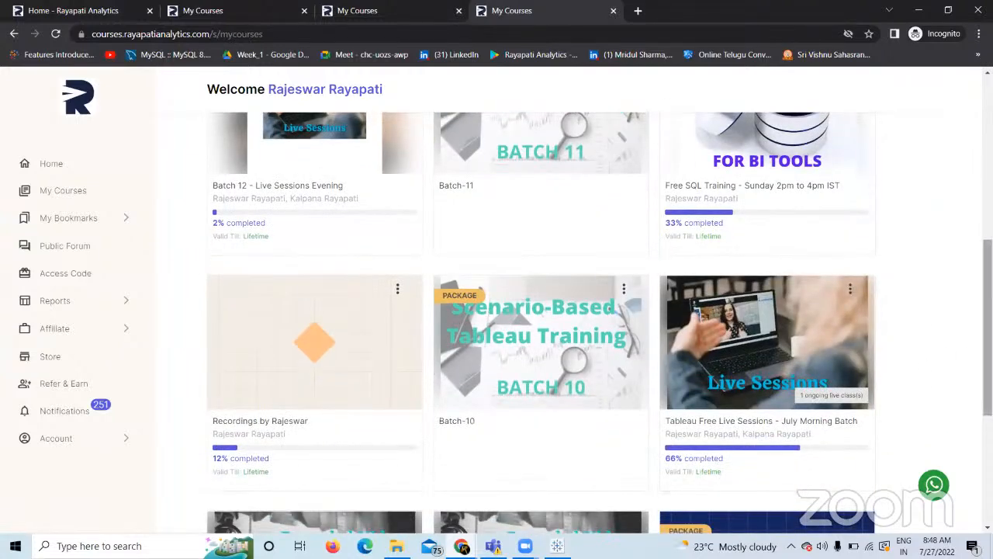
pyautogui.scroll(-2, 947, 353)
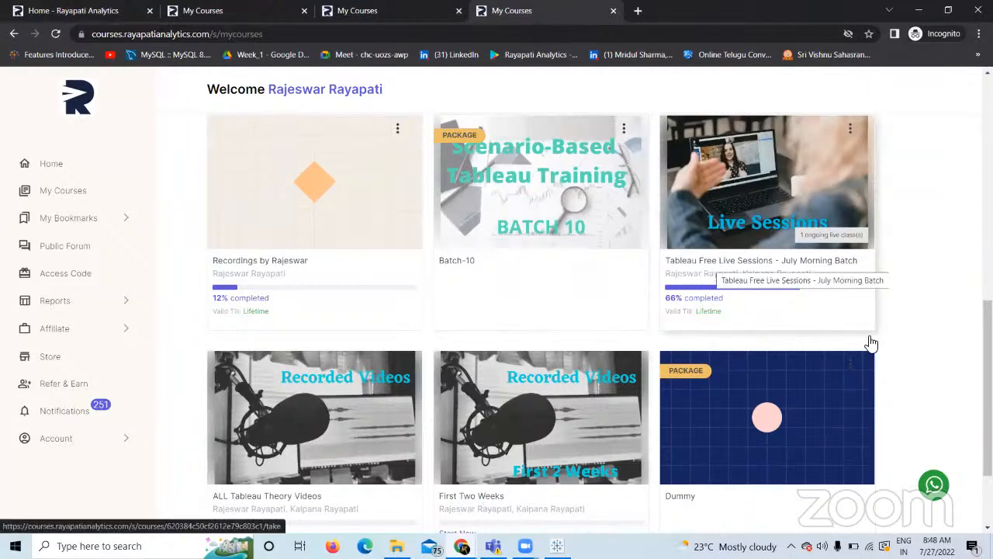
pyautogui.scroll(3, 799, 208)
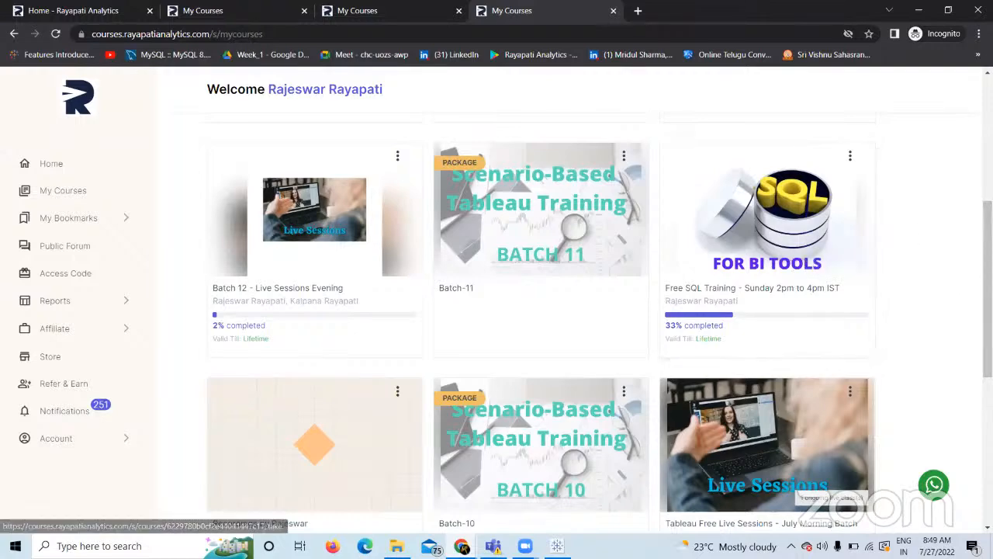
pyautogui.scroll(-2, 709, 308)
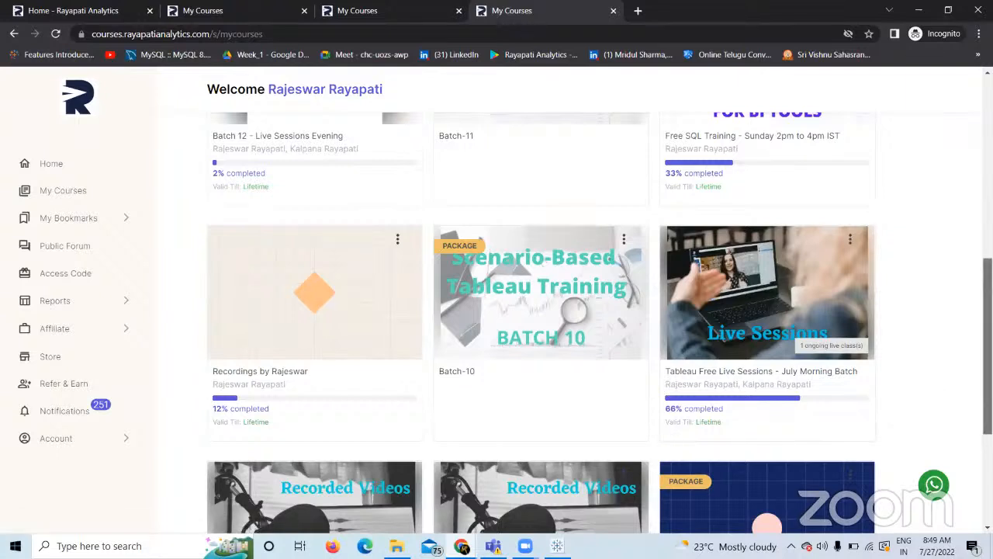
pyautogui.scroll(-2, 543, 311)
pyautogui.scroll(3, 882, 188)
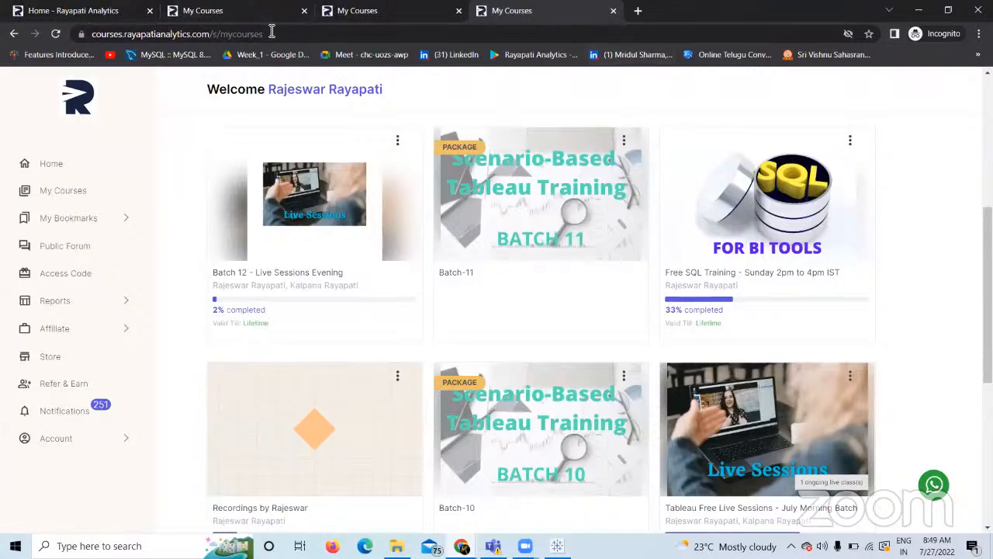
pyautogui.click(85, 11)
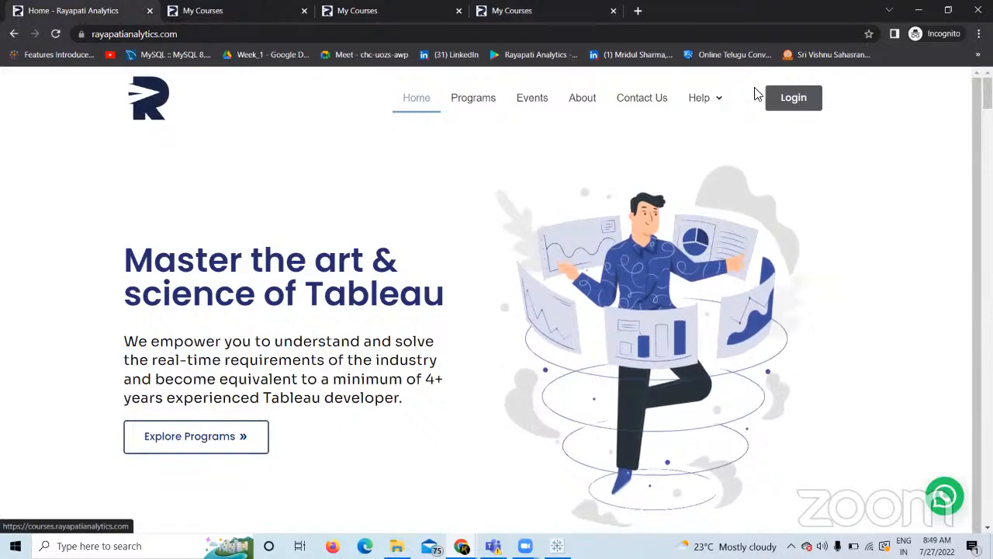
# Check the site's web address and open the course site in a new tab via Login.
pyautogui.click(204, 35)
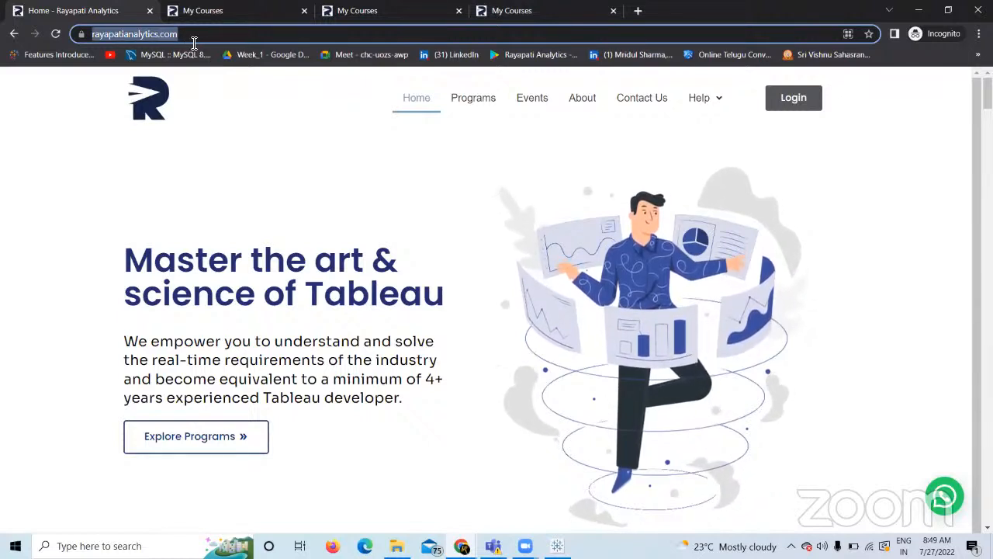
pyautogui.click(189, 35)
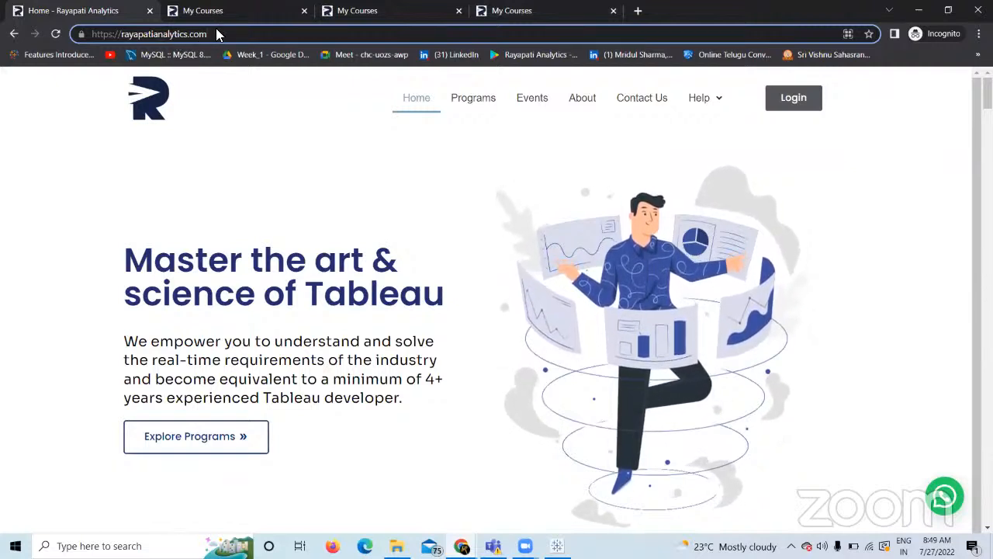
pyautogui.click(794, 98)
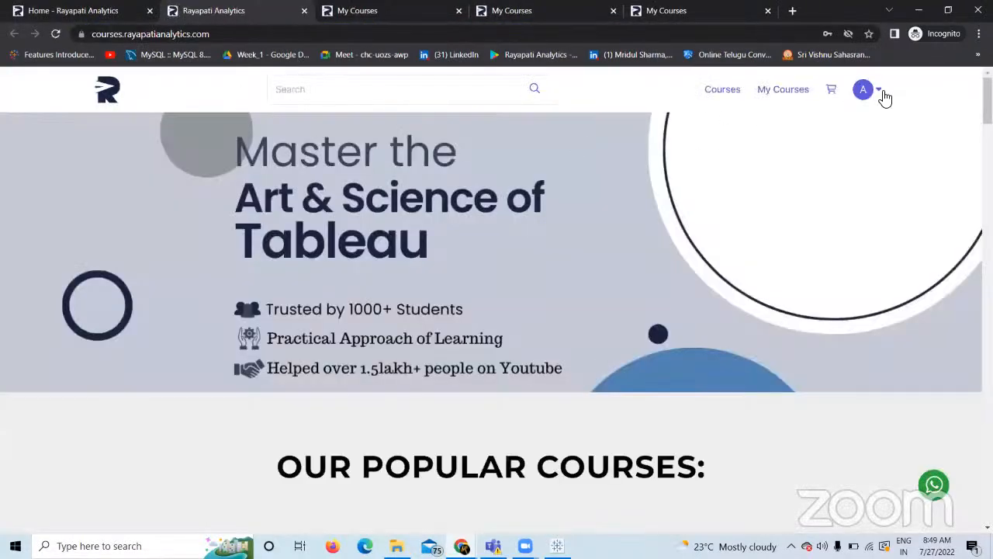
# Log out of the course site from the avatar menu.
pyautogui.click(883, 94)
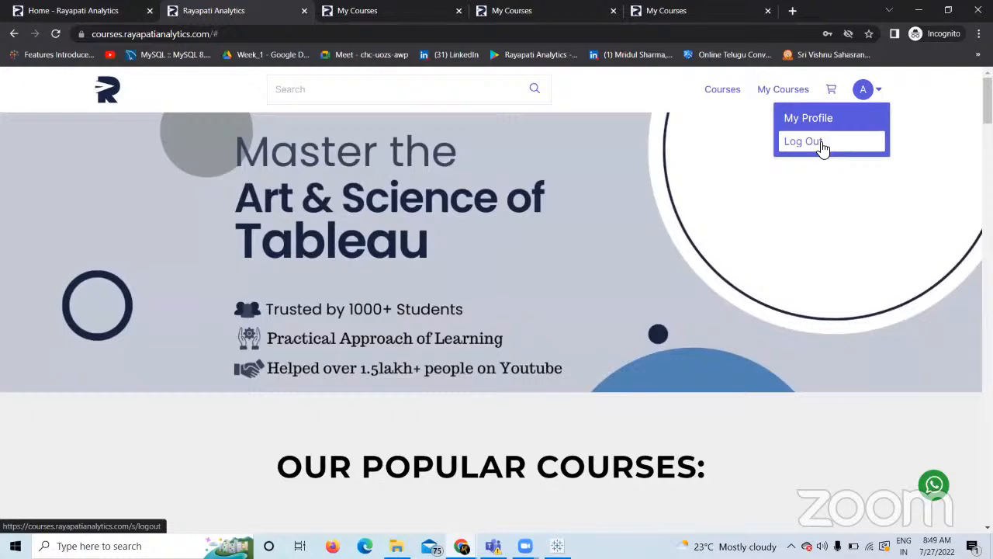
pyautogui.click(822, 149)
pyautogui.click(834, 96)
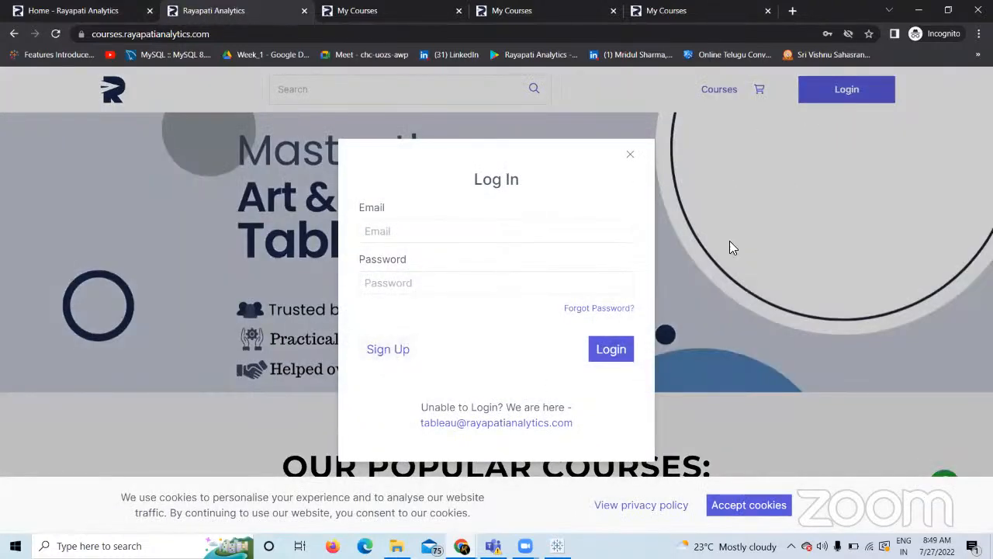
# Return to the My Courses tab, scroll to the top of the course list, then switch back to Tableau.
pyautogui.hotkey('ctrl', 'Tab')
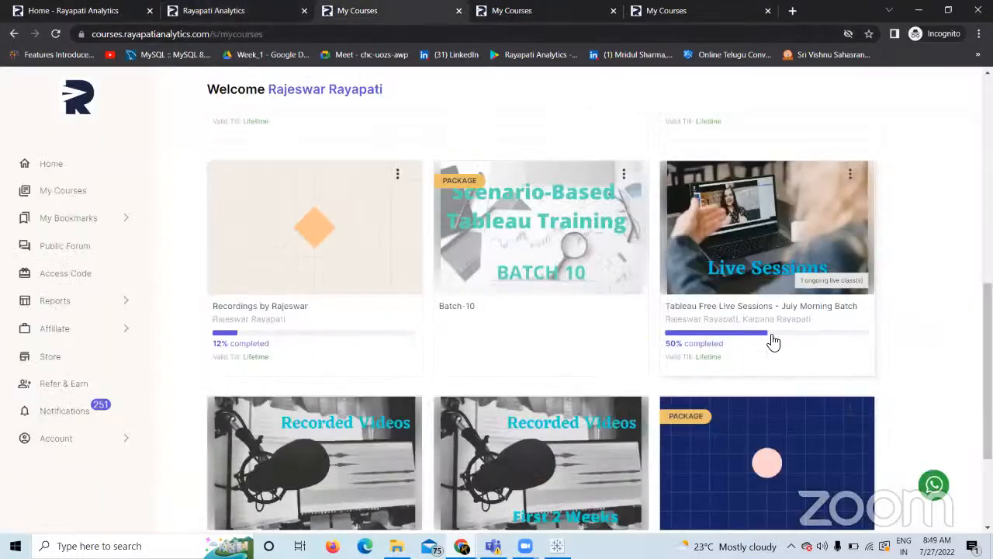
pyautogui.scroll(-2, 976, 368)
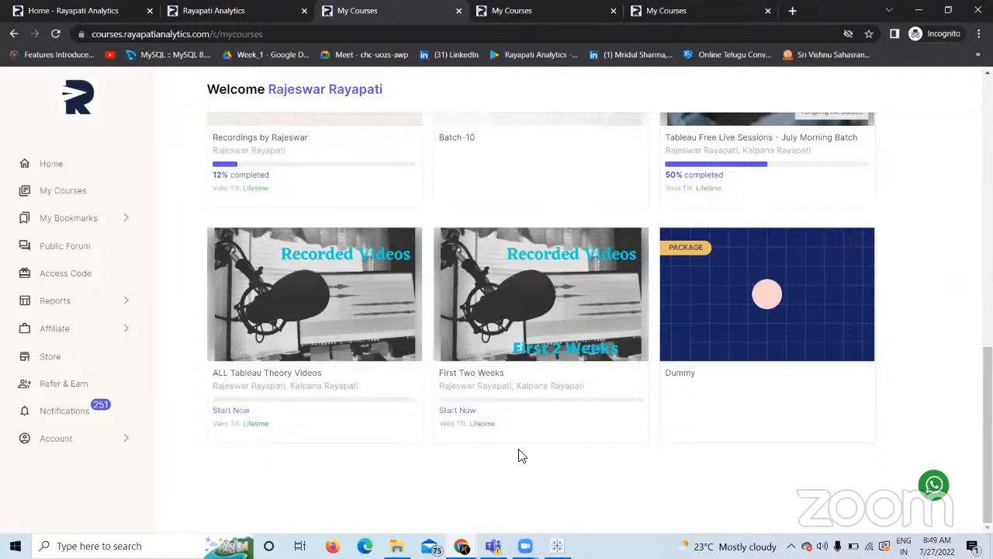
pyautogui.scroll(4, 888, 301)
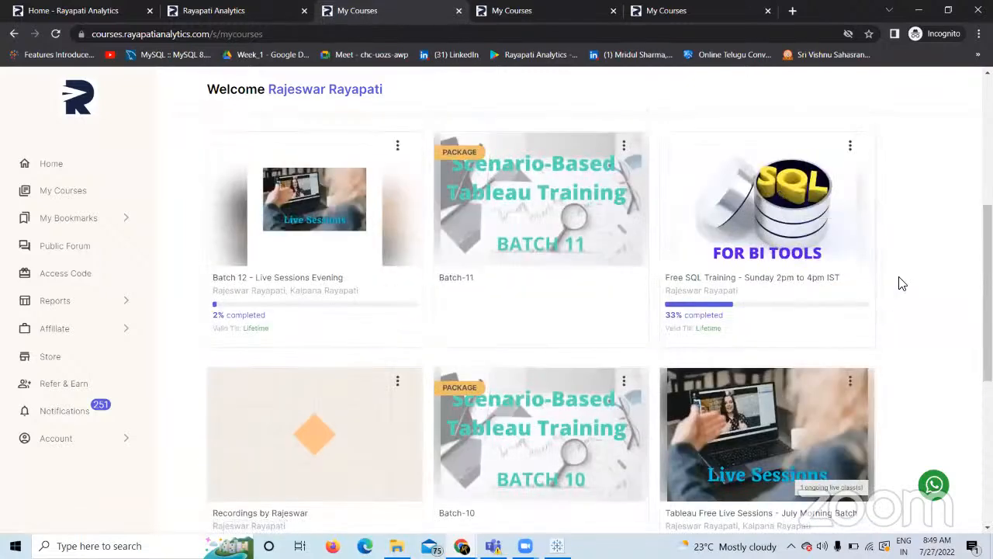
pyautogui.scroll(4, 949, 93)
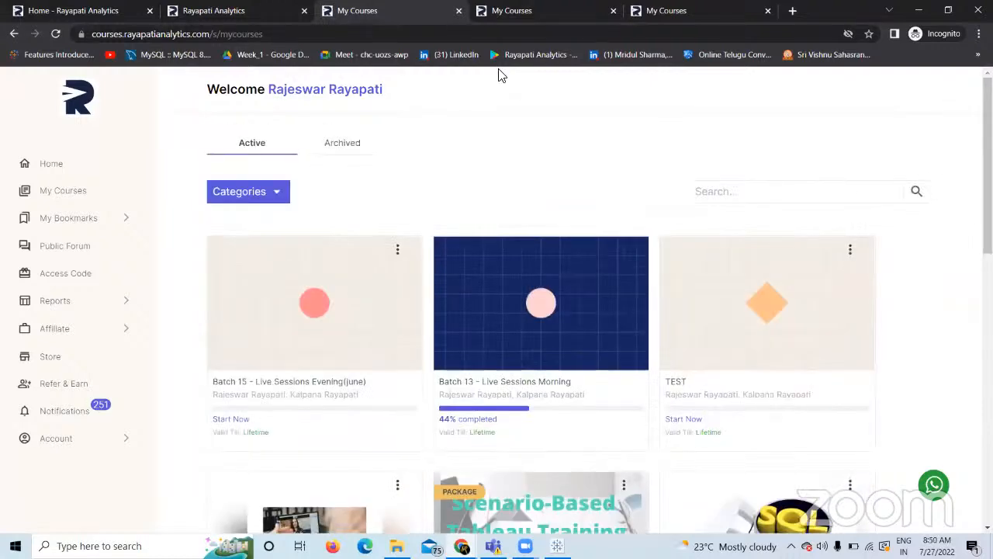
pyautogui.click(869, 28)
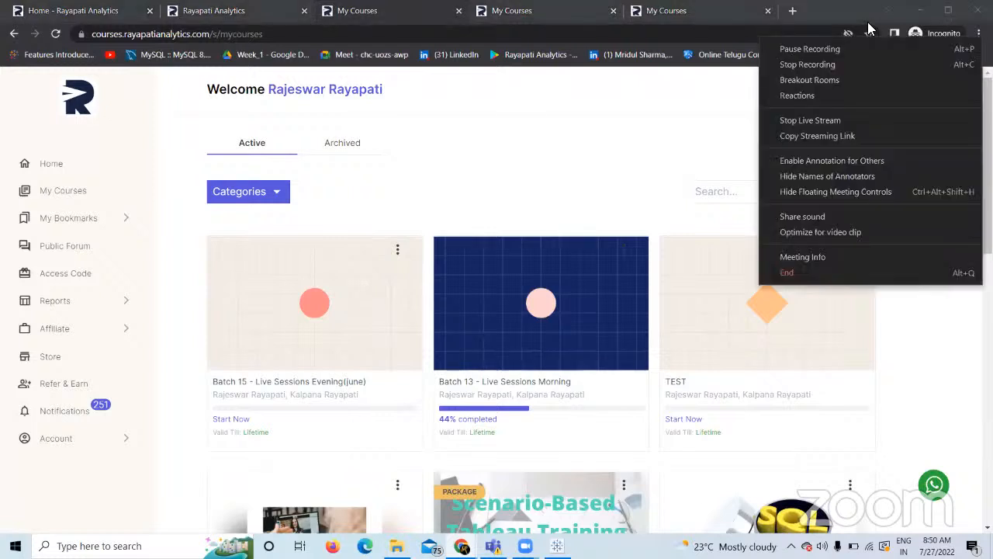
pyautogui.click(869, 28)
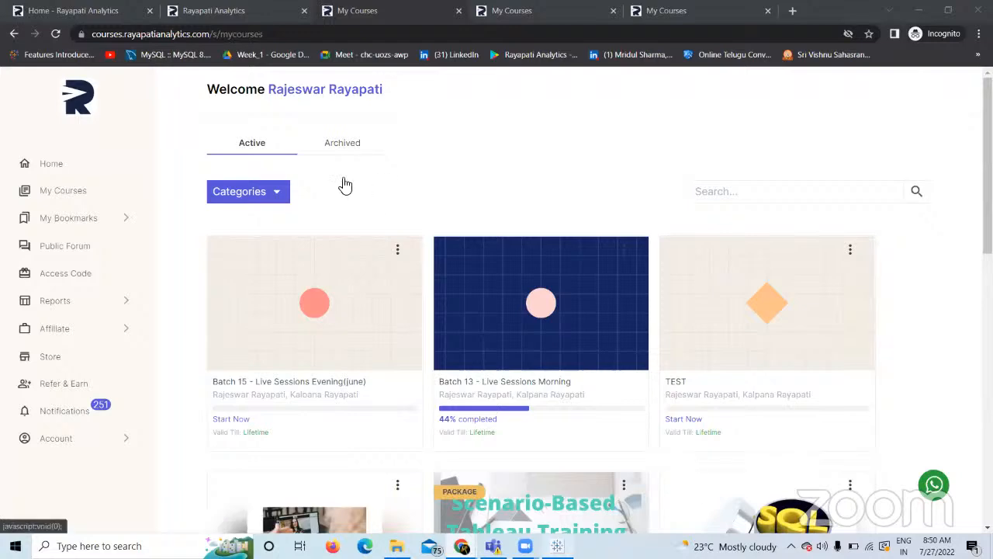
pyautogui.hotkey('alt', 'Tab')
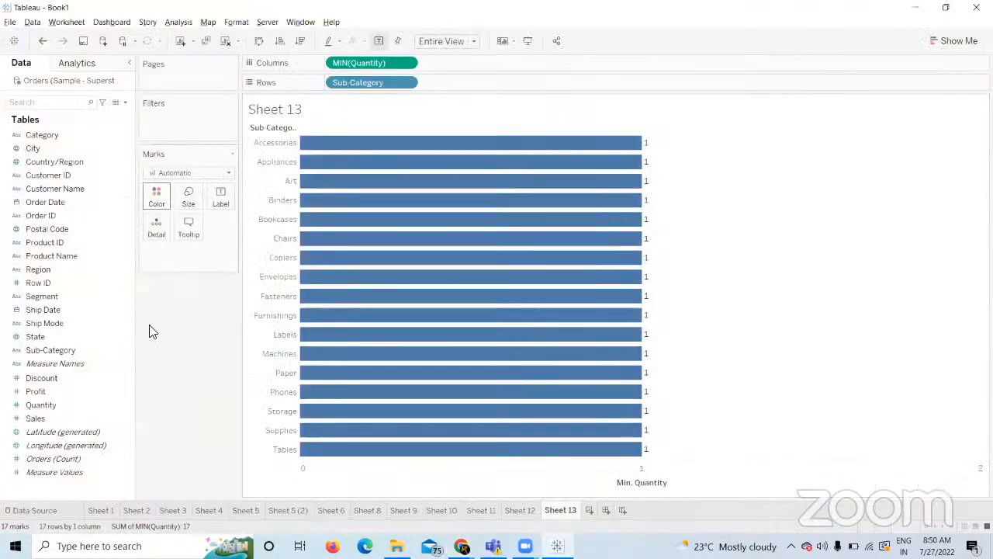
# Add a new worksheet, Sheet 14, and put Sub-Category on Color.
pyautogui.click(589, 510)
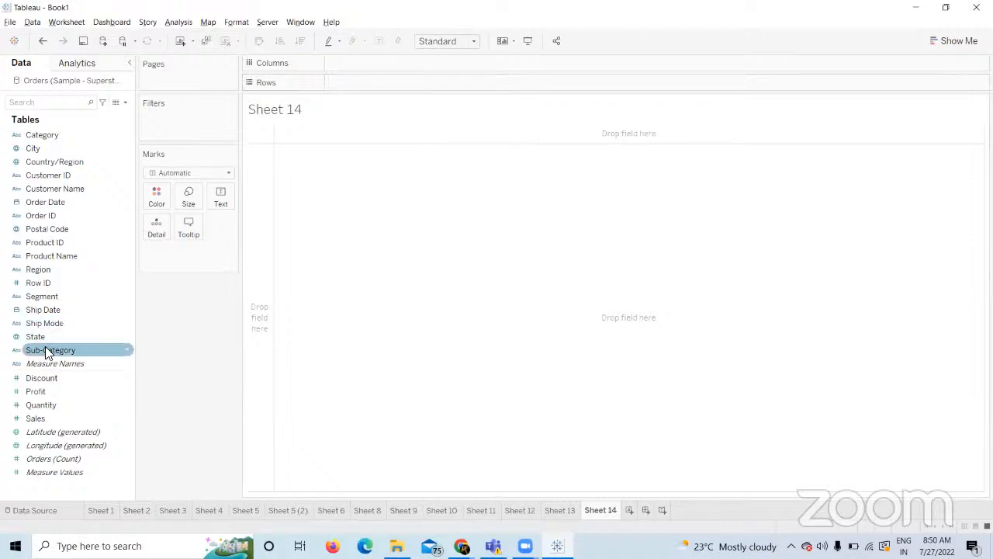
pyautogui.moveTo(45, 349); pyautogui.dragTo(360, 75)
pyautogui.moveTo(76, 350); pyautogui.dragTo(321, 89)
pyautogui.moveTo(338, 77); pyautogui.dragTo(156, 196)
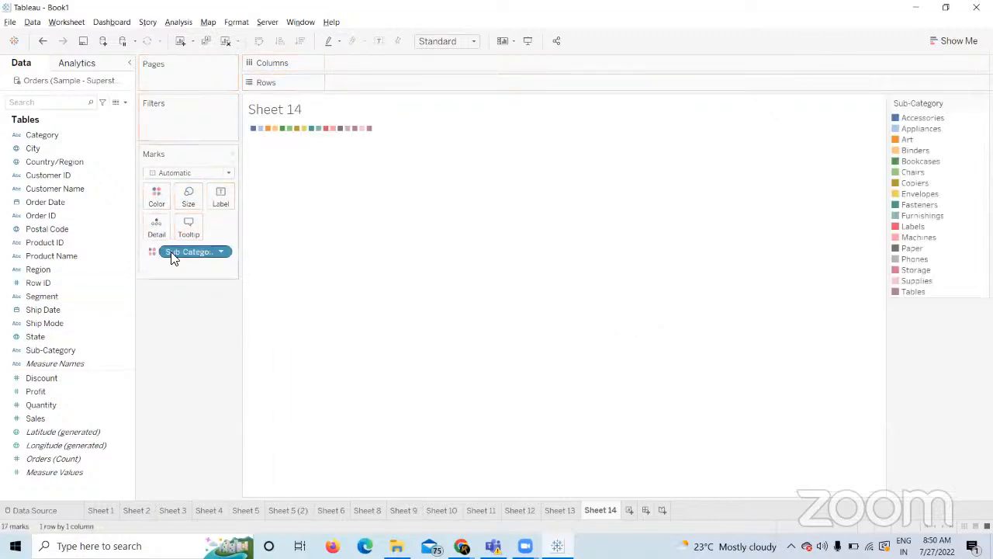
# Try Sub-Category on Filters and Pages, then clear Sheet 14 back to empty.
pyautogui.moveTo(172, 253); pyautogui.dragTo(163, 117)
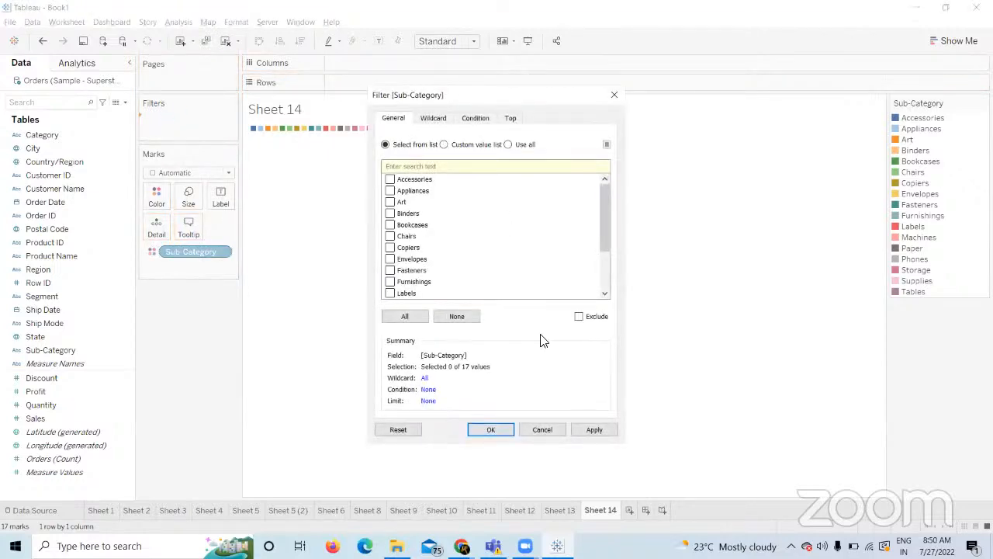
pyautogui.click(542, 430)
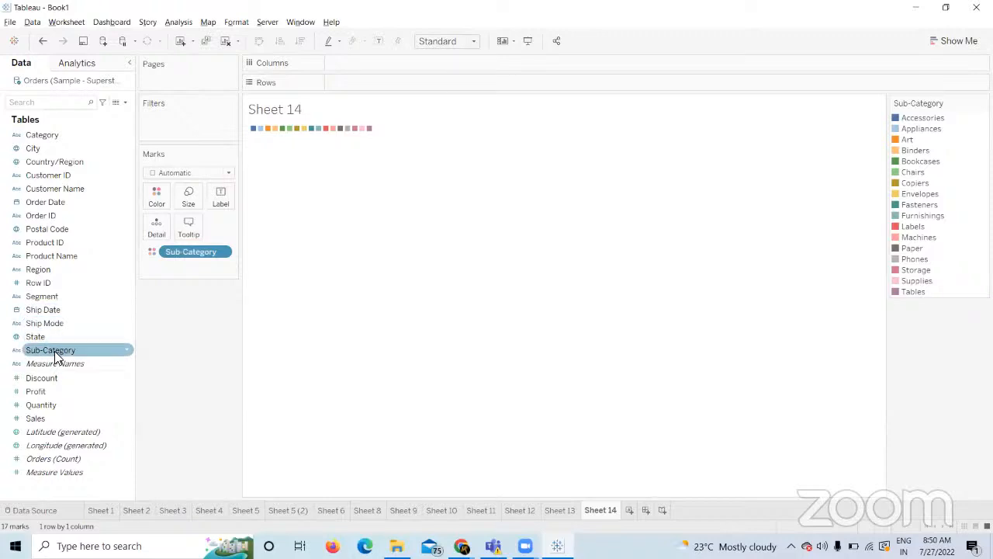
pyautogui.moveTo(54, 351); pyautogui.dragTo(173, 79)
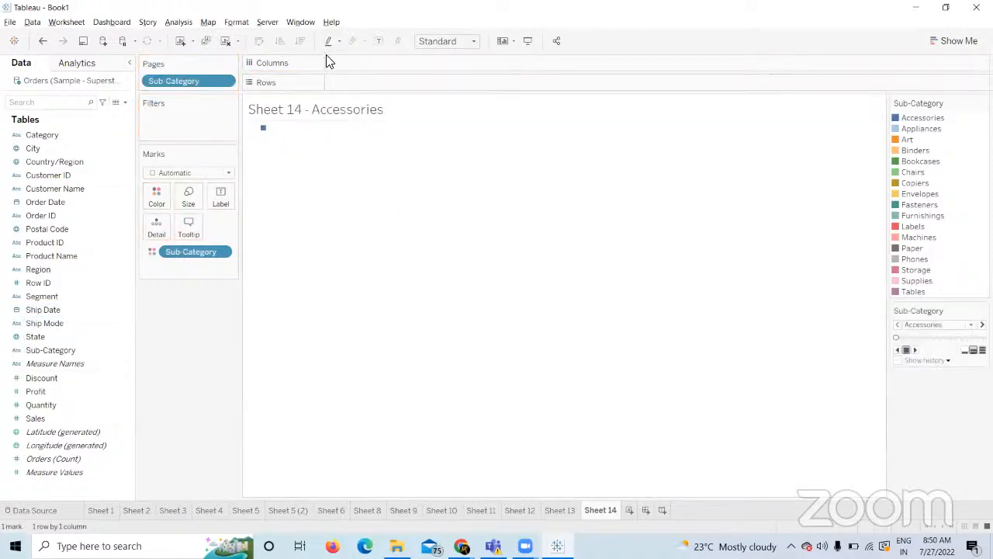
pyautogui.click(226, 41)
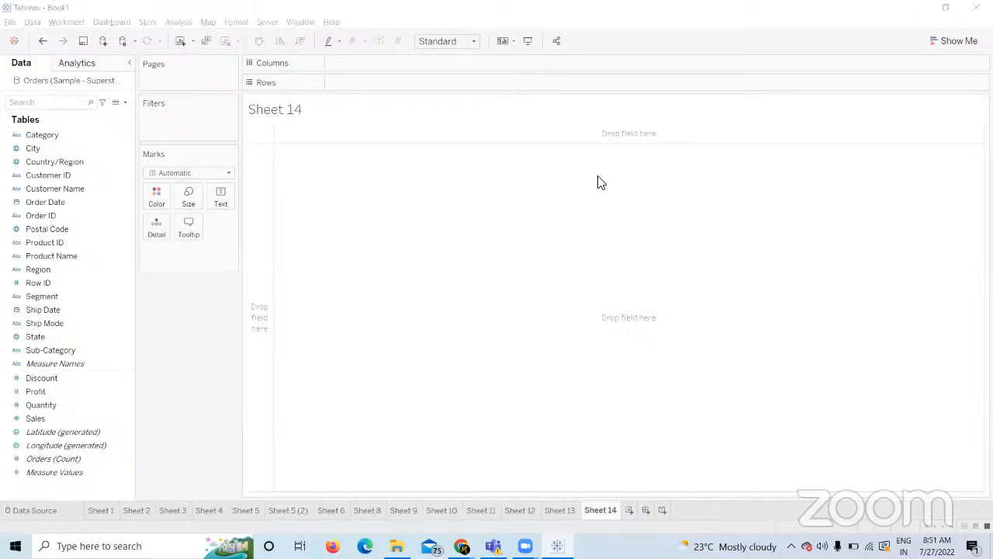
# Open and close Zoom's More options, then dismiss the Chrome window previews.
pyautogui.click(782, 22)
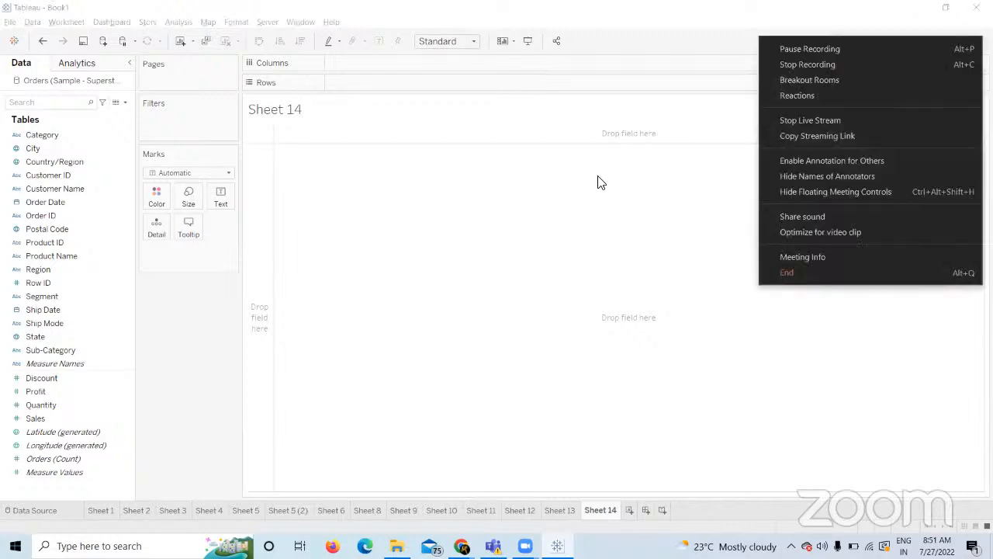
pyautogui.click(597, 182)
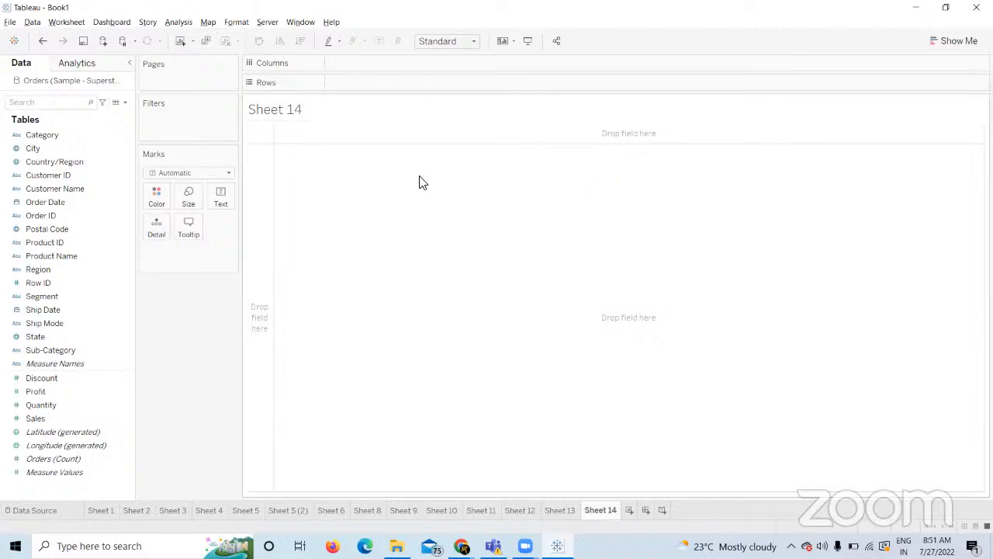
pyautogui.click(462, 546)
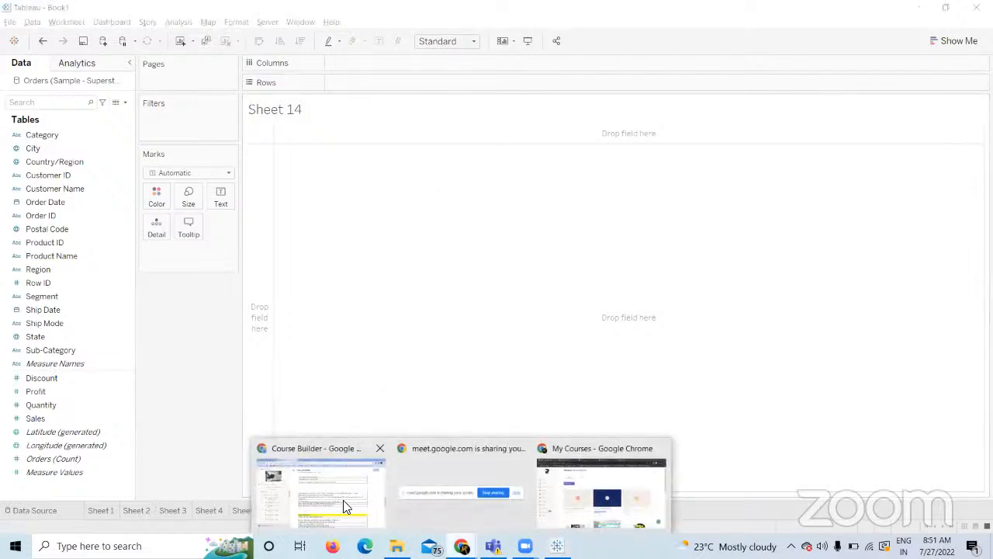
pyautogui.click(571, 279)
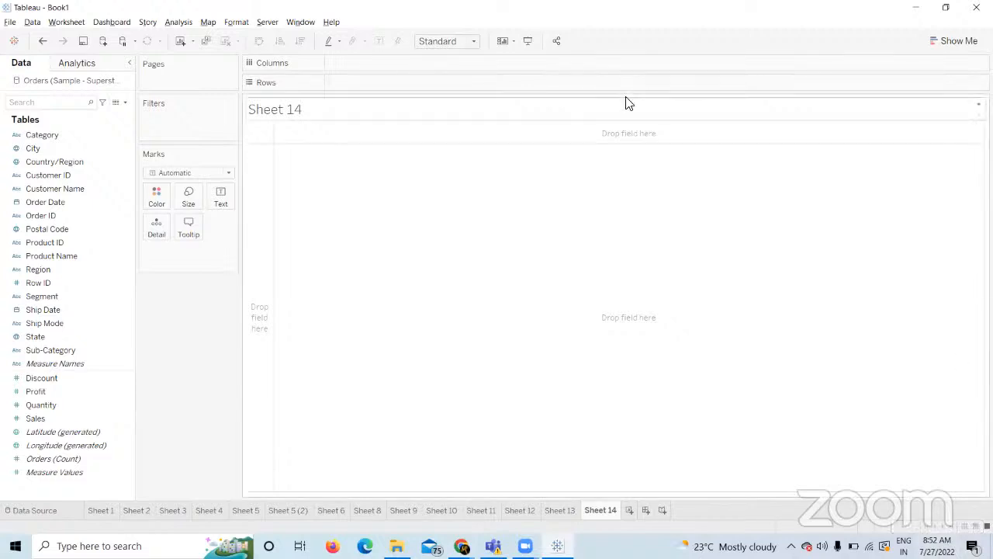
# Bring the 'Log In - Google Chrome' course site window to the front.
pyautogui.click(781, 34)
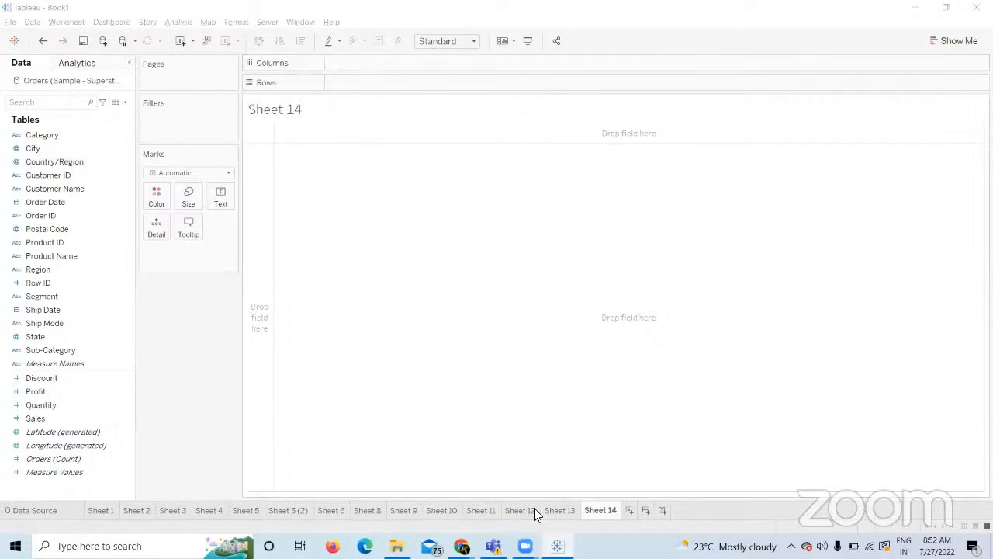
pyautogui.moveTo(462, 545)
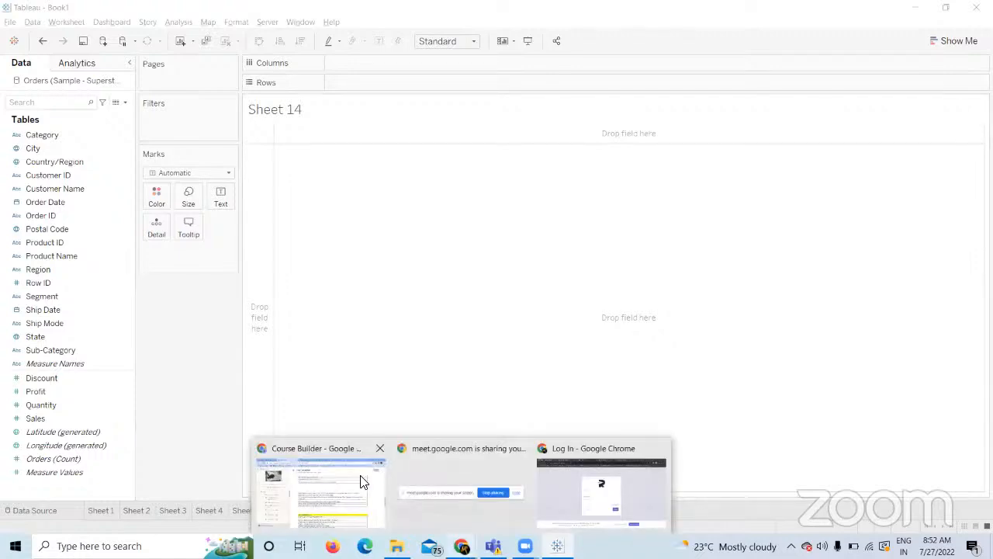
pyautogui.click(568, 487)
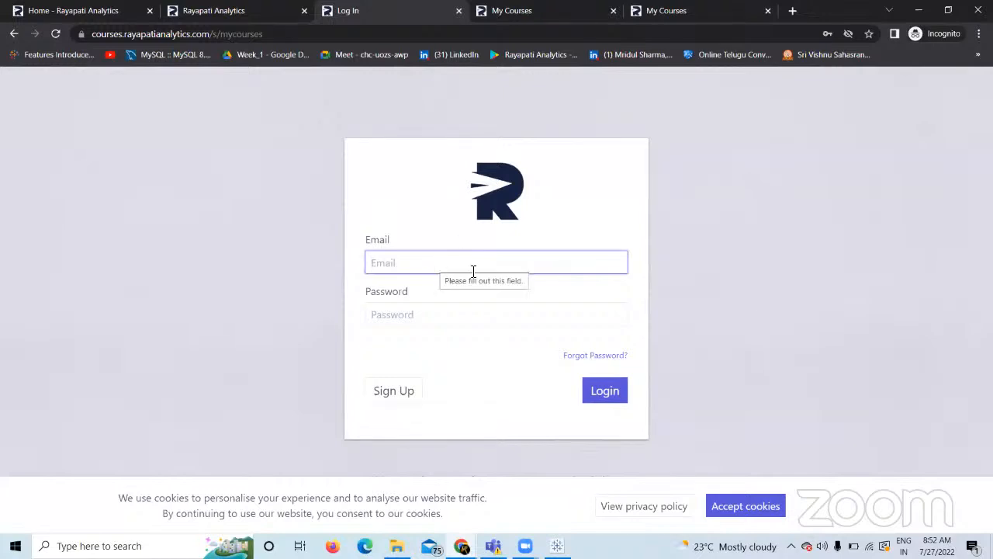
# Sign in to the Rayapati Analytics course site with the saved login and dismiss the welcome announcement.
pyautogui.click(416, 264)
pyautogui.click(464, 333)
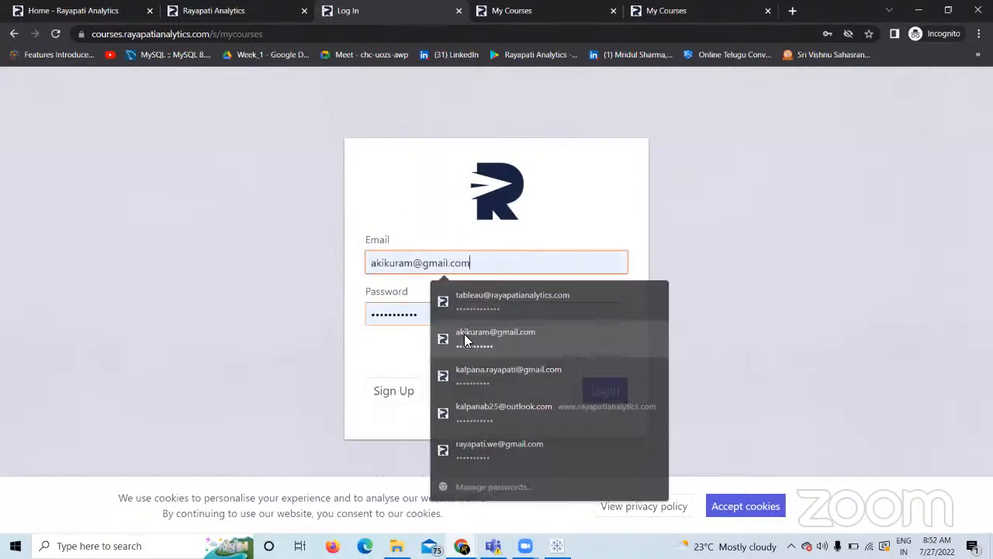
pyautogui.click(604, 392)
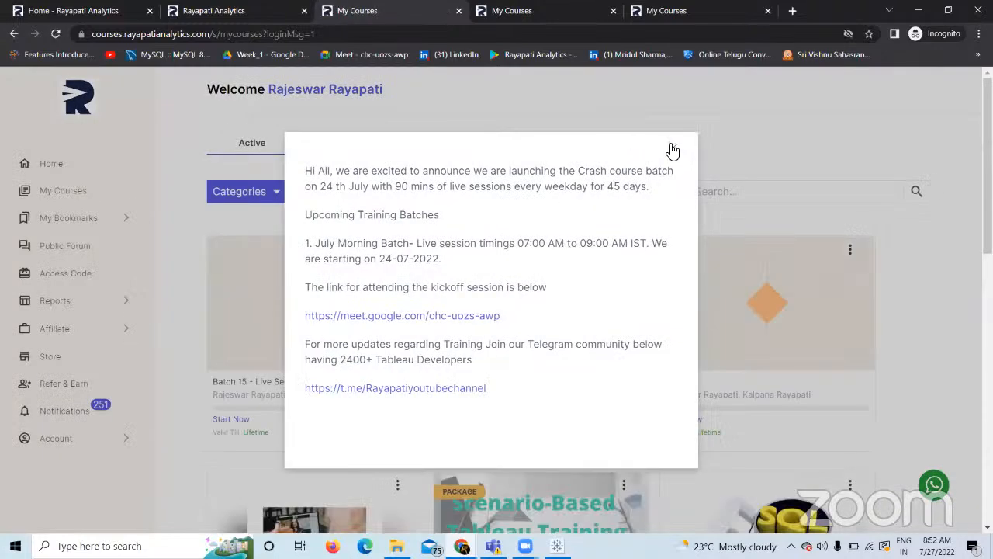
pyautogui.click(673, 148)
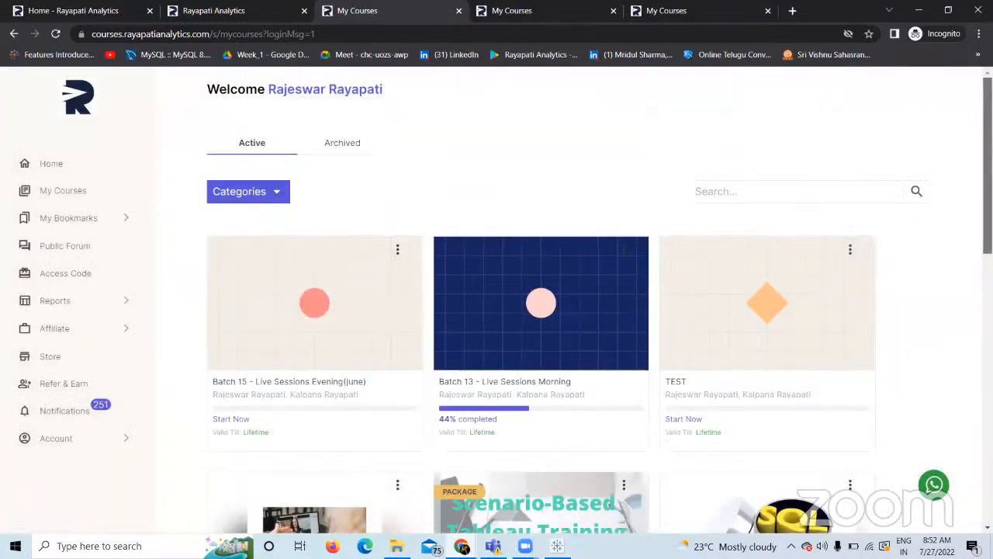
# Scroll through My Courses (Batch 12, Batch-11, Free SQL Training), then return to Tableau.
pyautogui.scroll(-1, 673, 150)
pyautogui.scroll(-2, 791, 223)
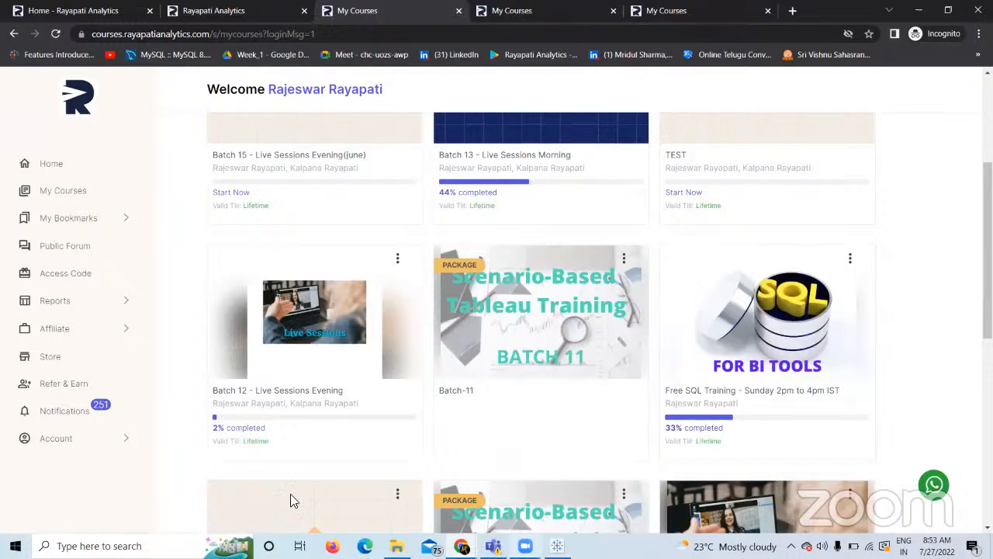
pyautogui.hotkey('alt', 'Tab')
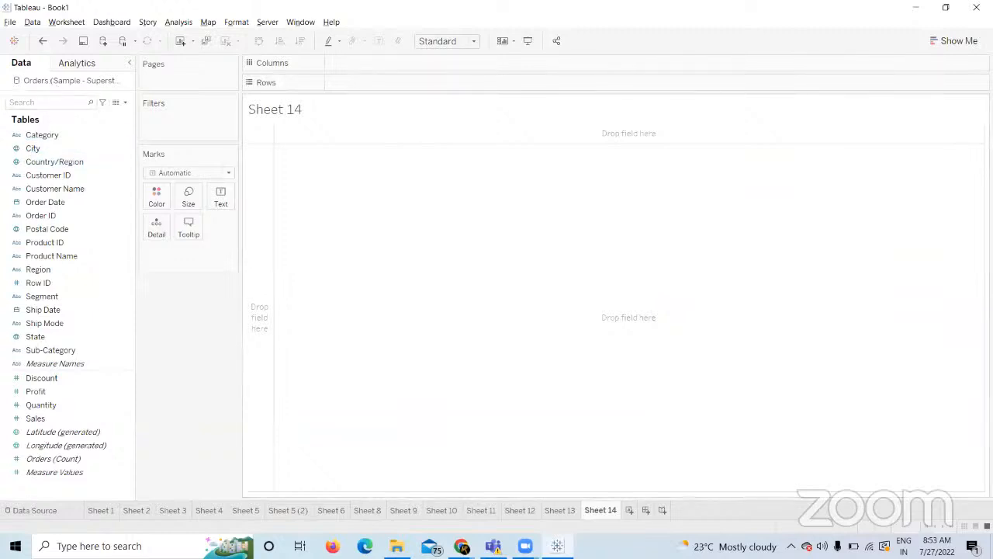
# Show the Data Source page for Orders (Sample - Superstore), with 21 fields and 9994 rows.
pyautogui.click(47, 512)
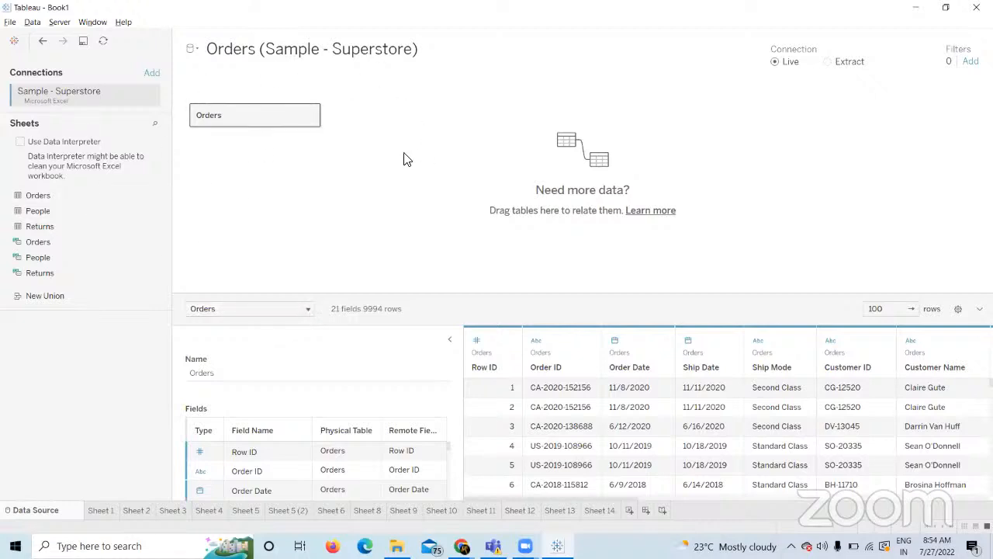
# Go back to the empty Sheet 14 worksheet.
pyautogui.click(611, 511)
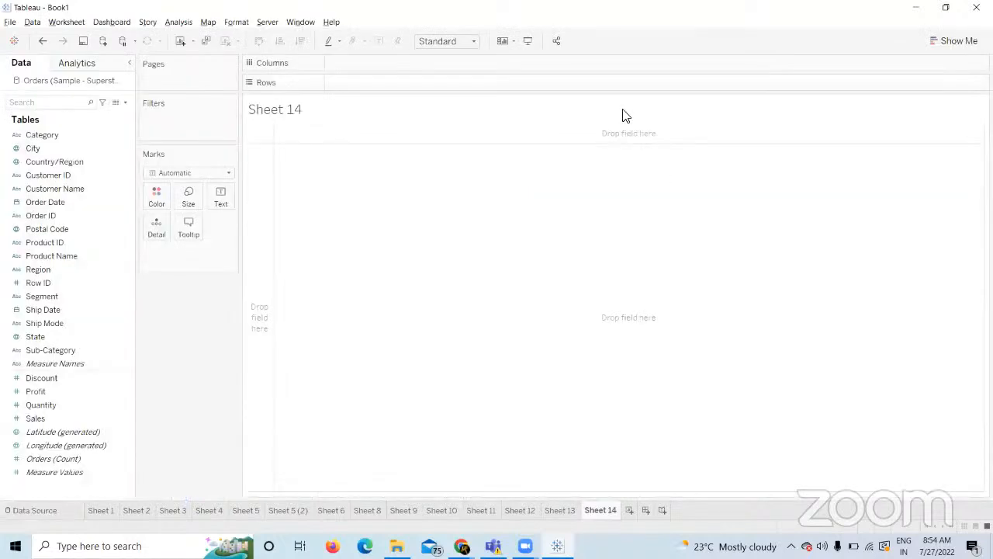
pyautogui.moveTo(397, 545)
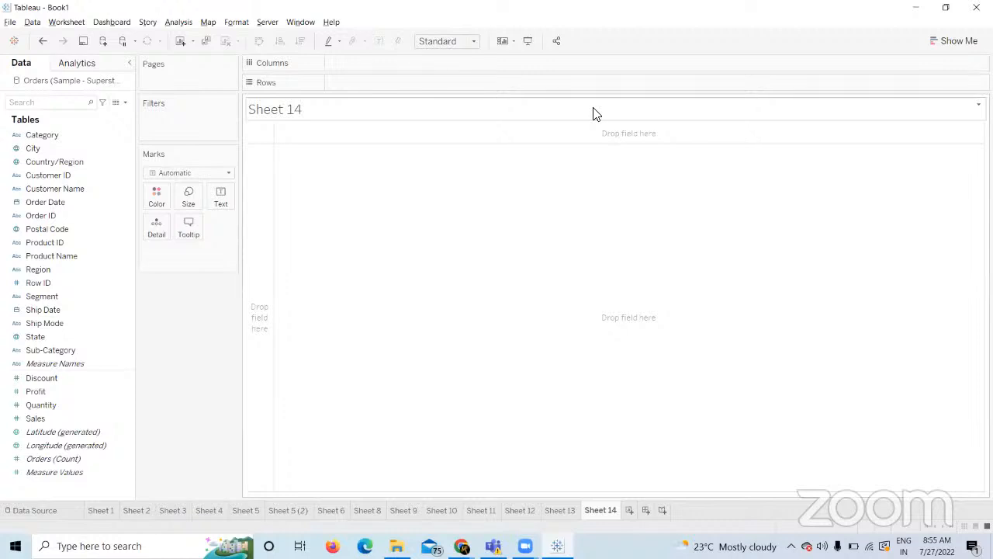
pyautogui.click(268, 23)
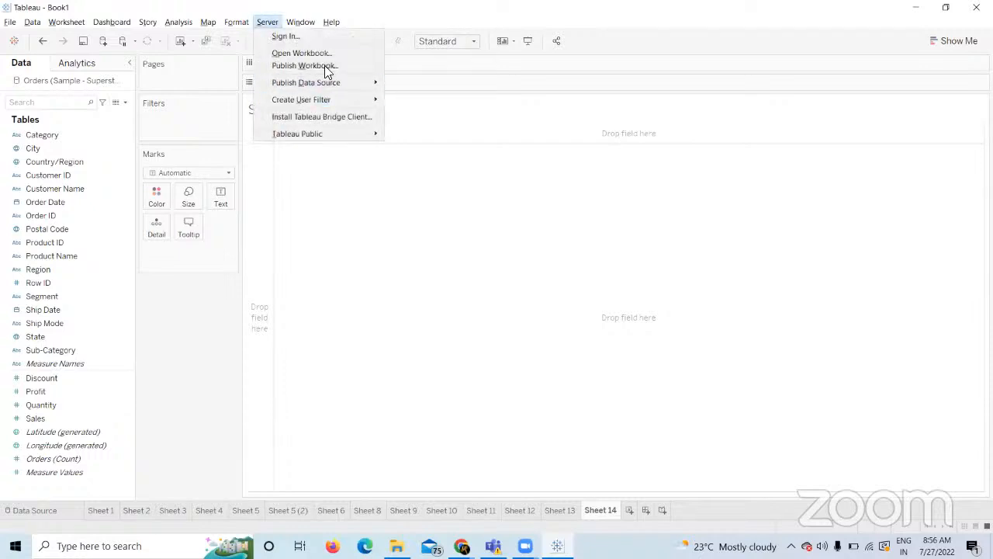
pyautogui.click(472, 161)
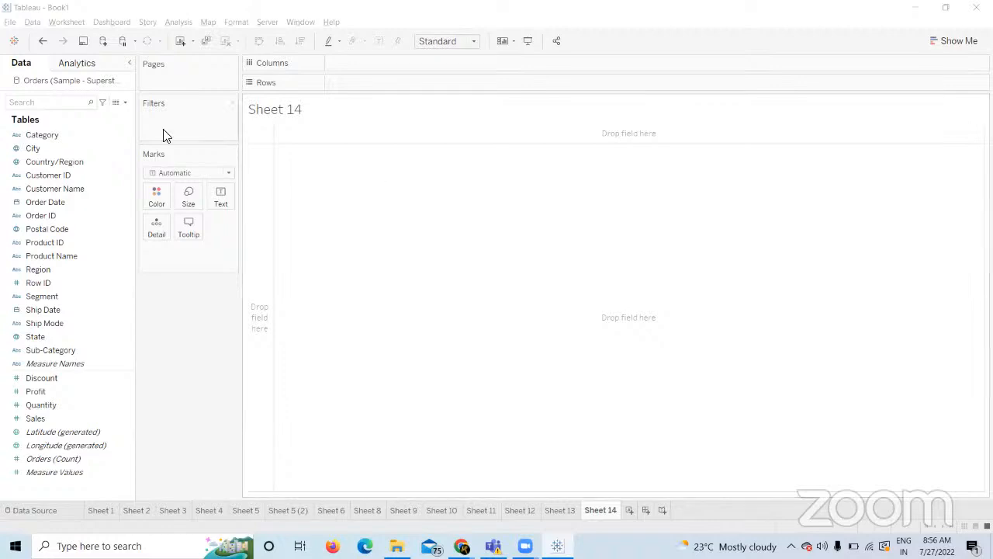
pyautogui.click(68, 324)
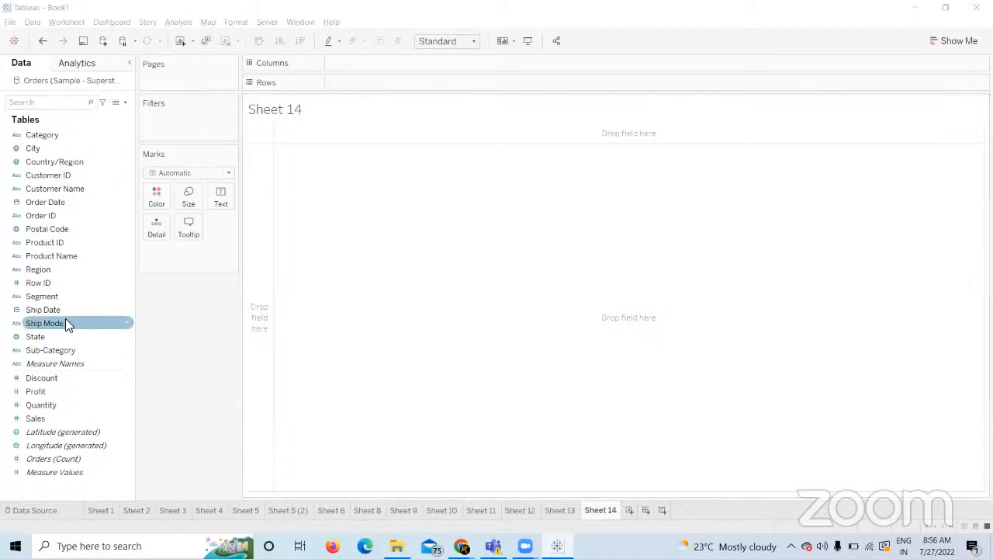
# Chart SUM(Sales) by Ship Mode as horizontal bars and bring up the Fit sizing options.
pyautogui.moveTo(68, 326); pyautogui.dragTo(366, 77)
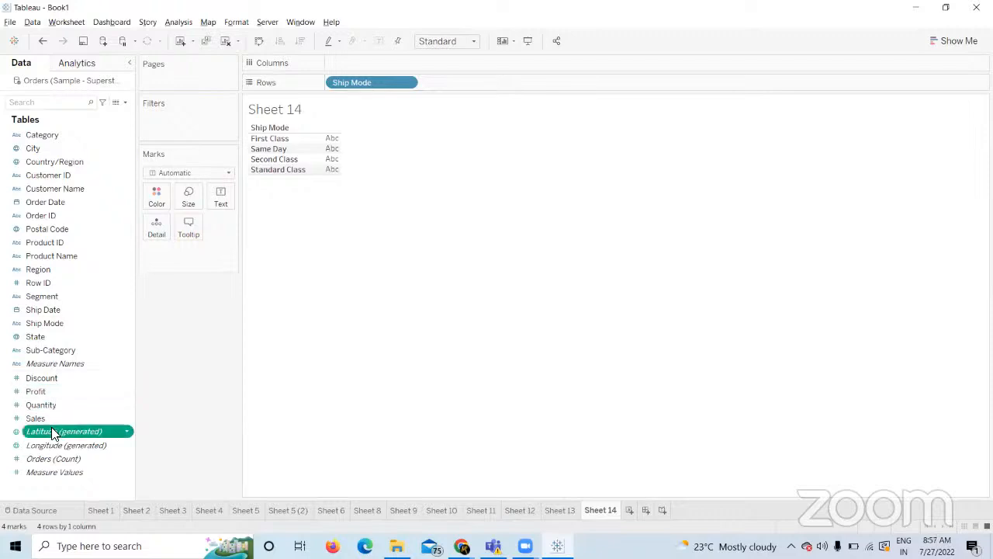
pyautogui.moveTo(45, 418); pyautogui.dragTo(357, 62)
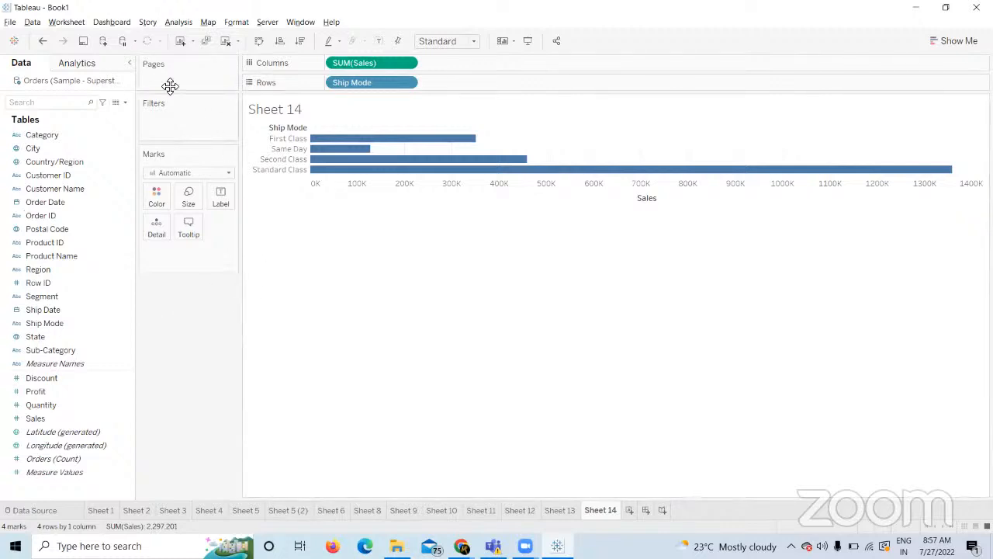
pyautogui.click(475, 43)
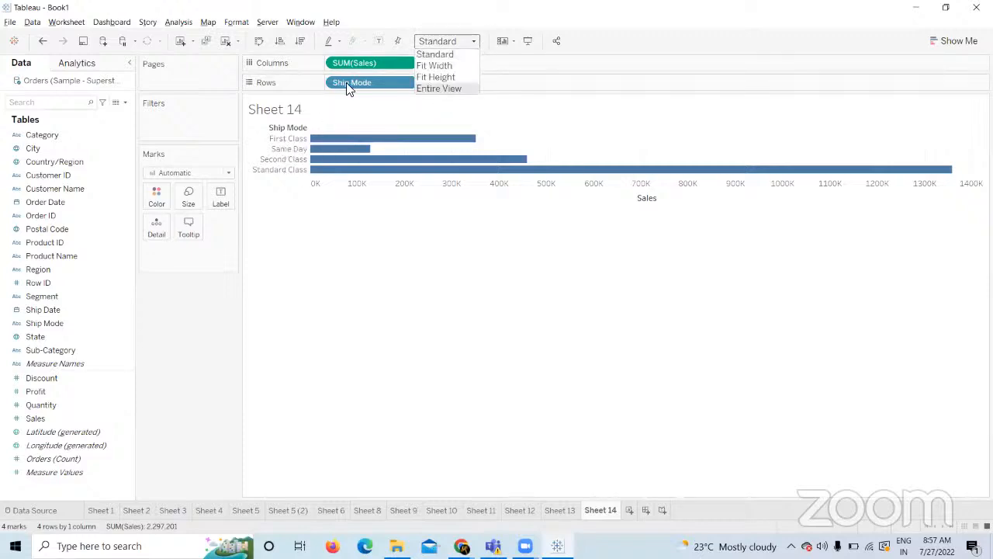
# Fit the Ship Mode bar chart to Entire View and label each bar with its sales value.
pyautogui.click(444, 91)
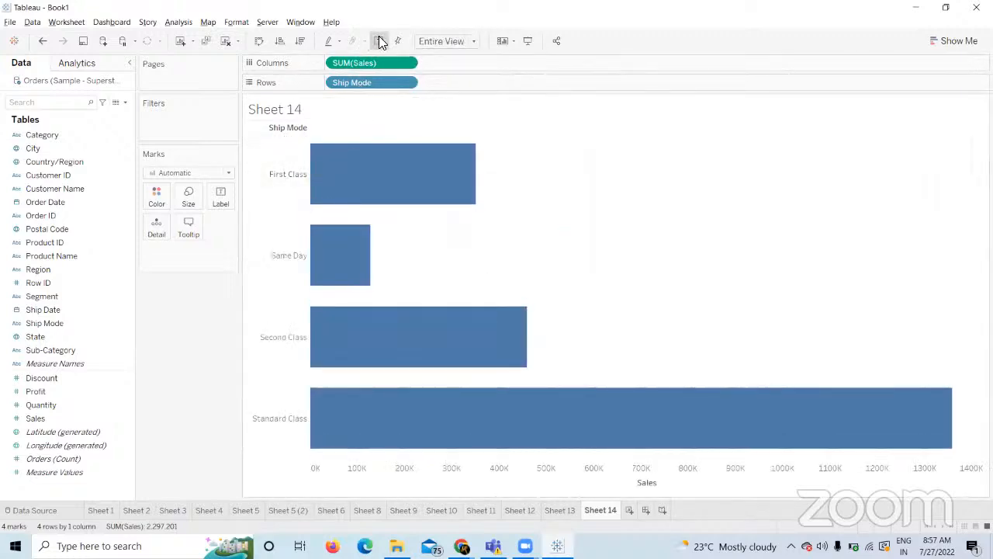
pyautogui.click(379, 38)
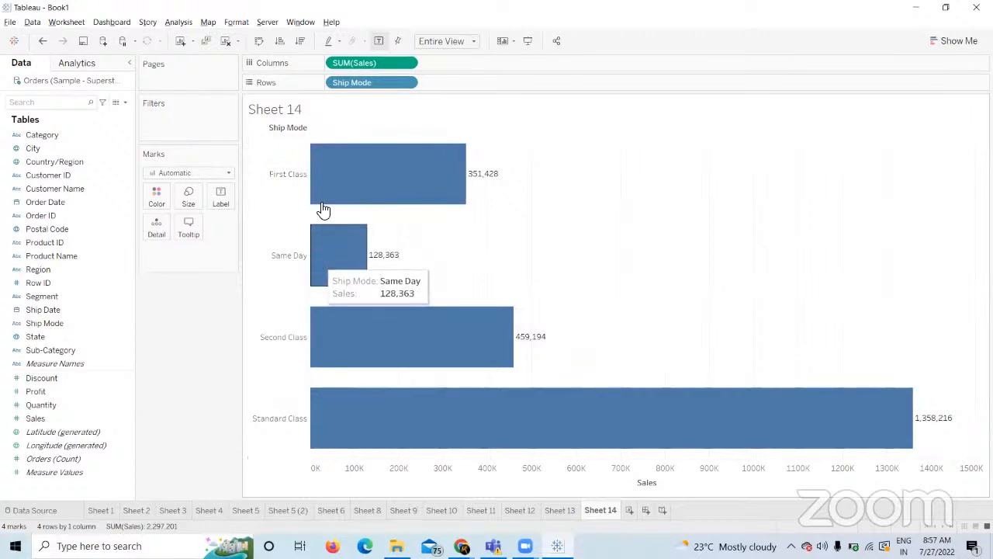
pyautogui.moveTo(354, 241)
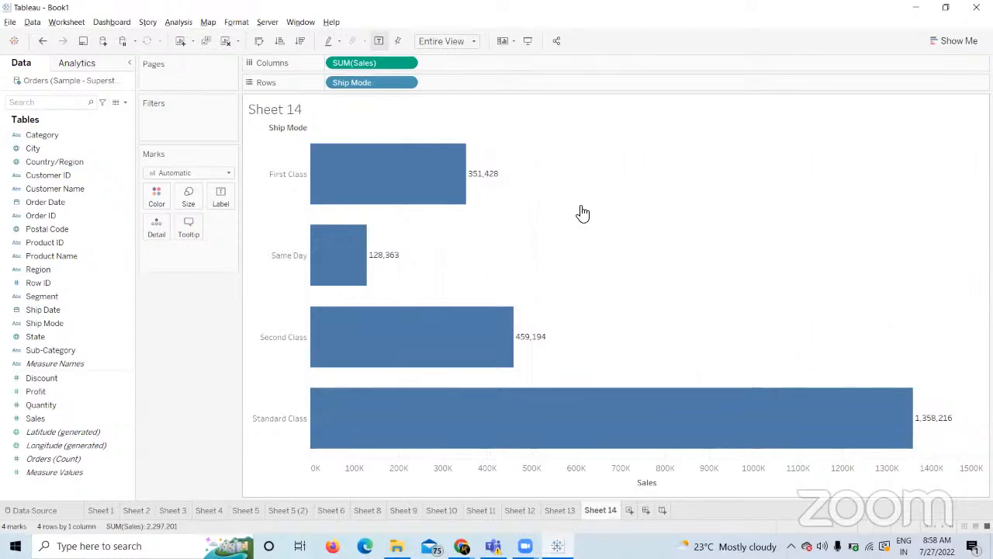
# Bring Chrome's My Courses window forward, then the First Two Weeks Course Builder window.
pyautogui.moveTo(461, 545)
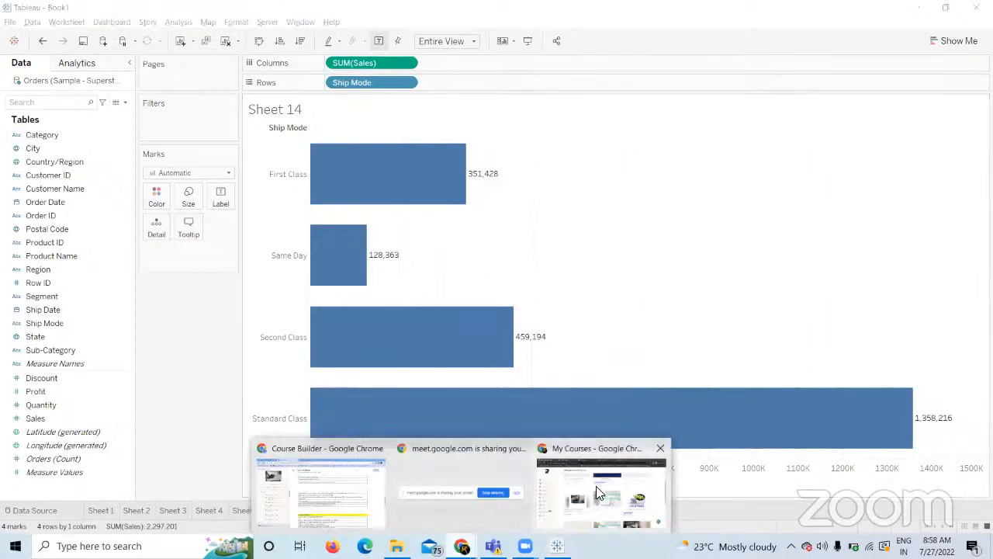
pyautogui.click(596, 485)
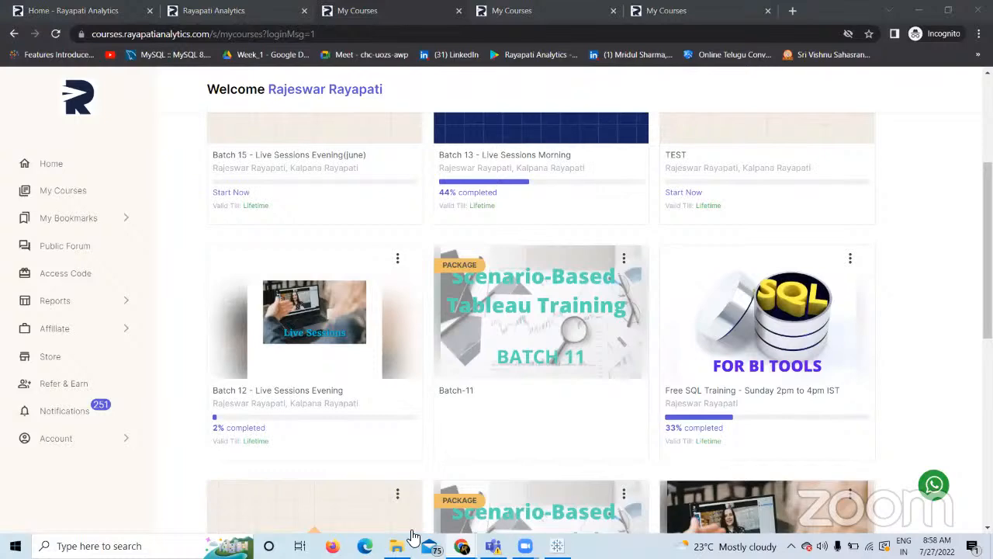
pyautogui.moveTo(461, 545)
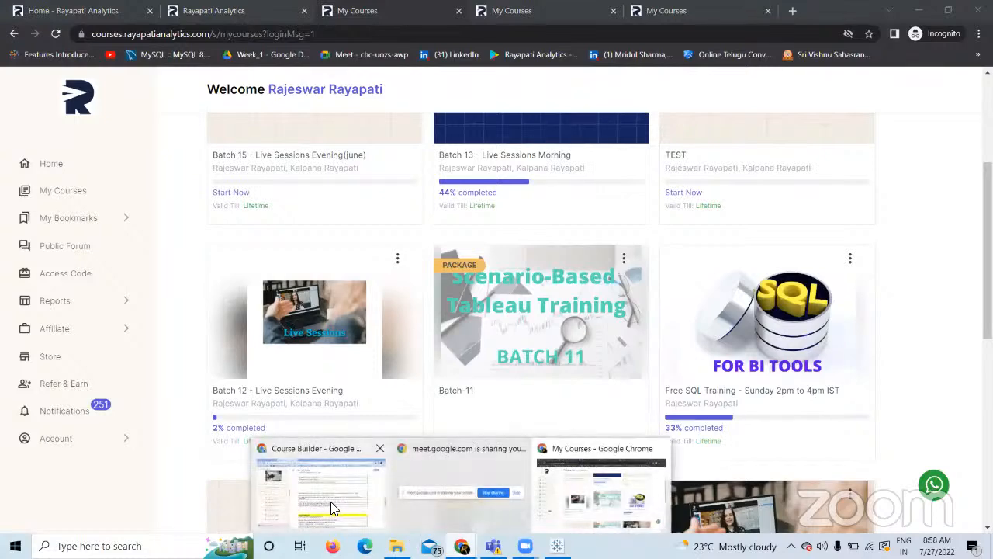
pyautogui.click(330, 501)
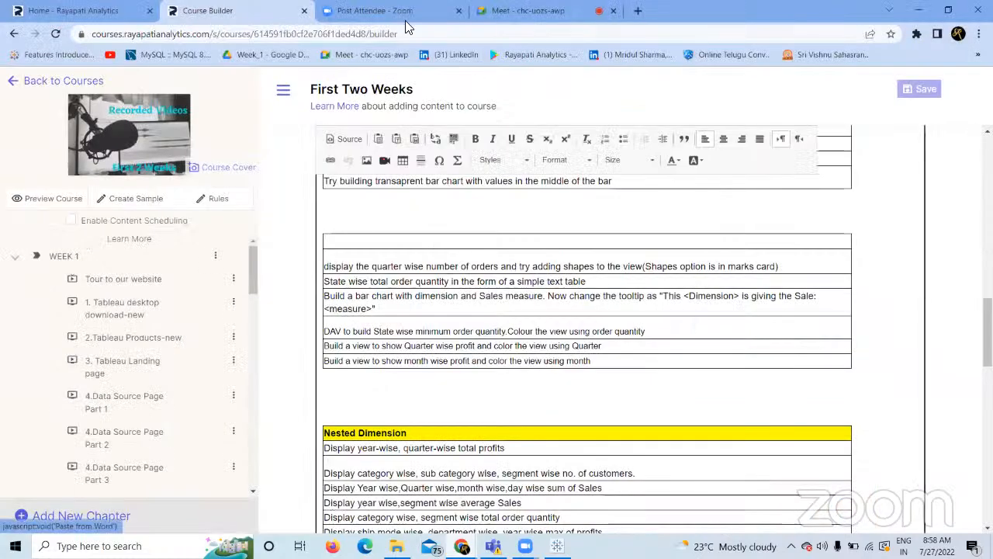